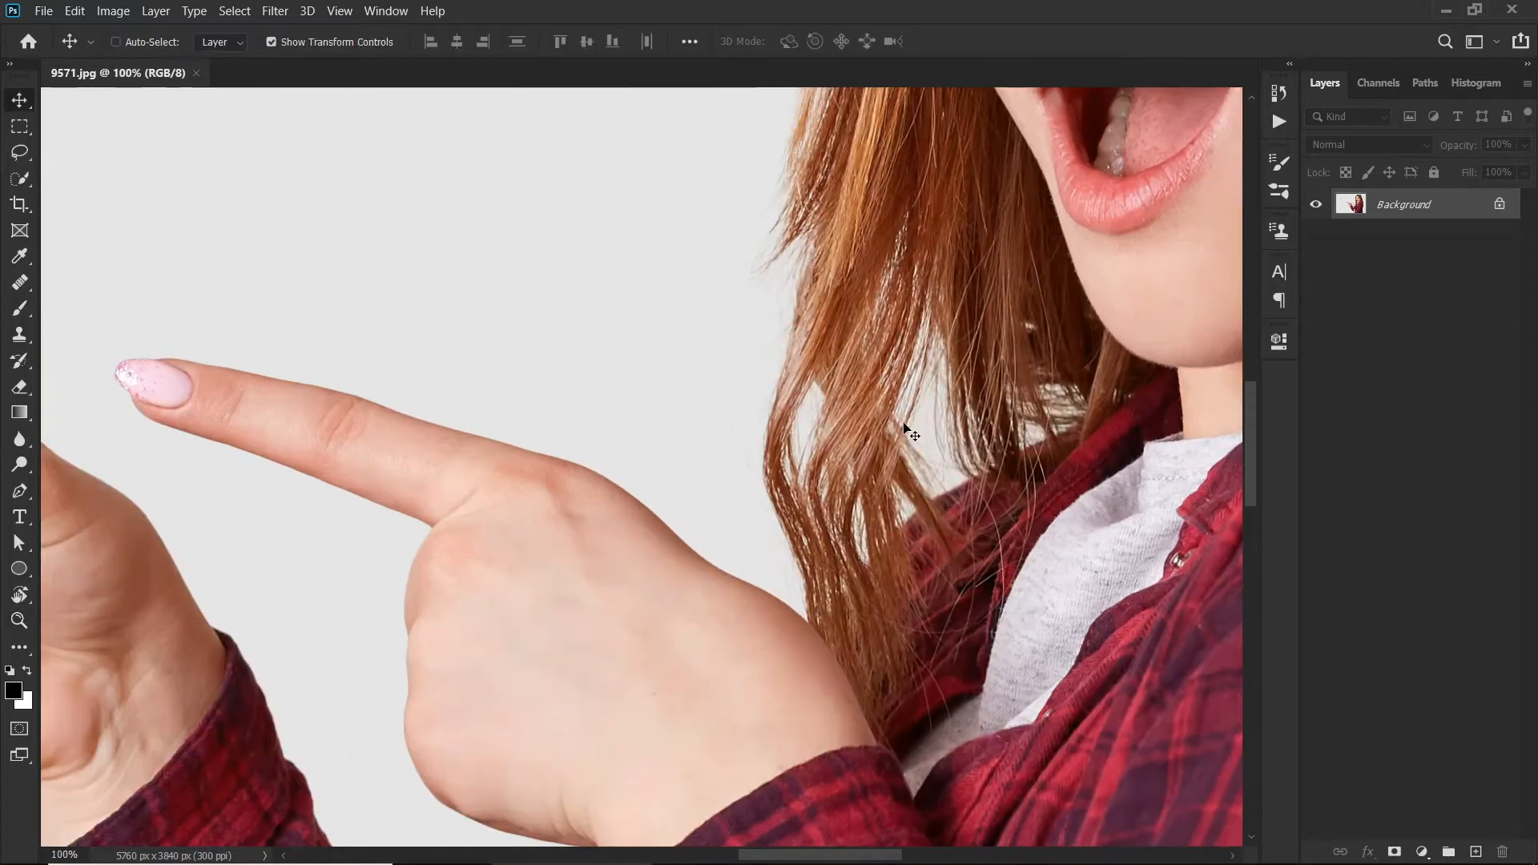
Duplicate the Background layer and make the copy the active layer.
left_click(876, 492)
key("v")
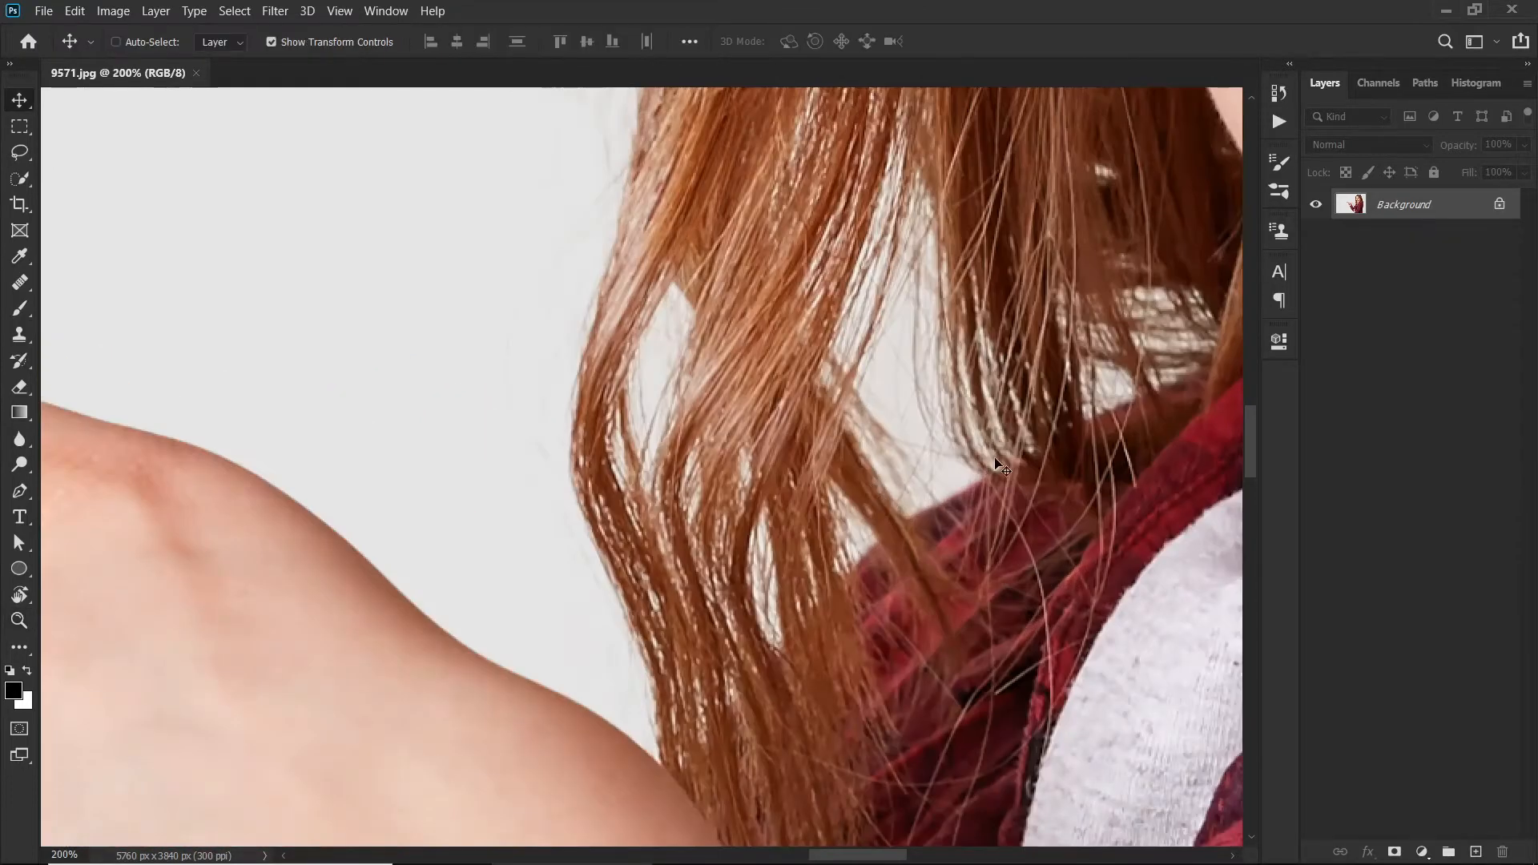
key("ctrl+0")
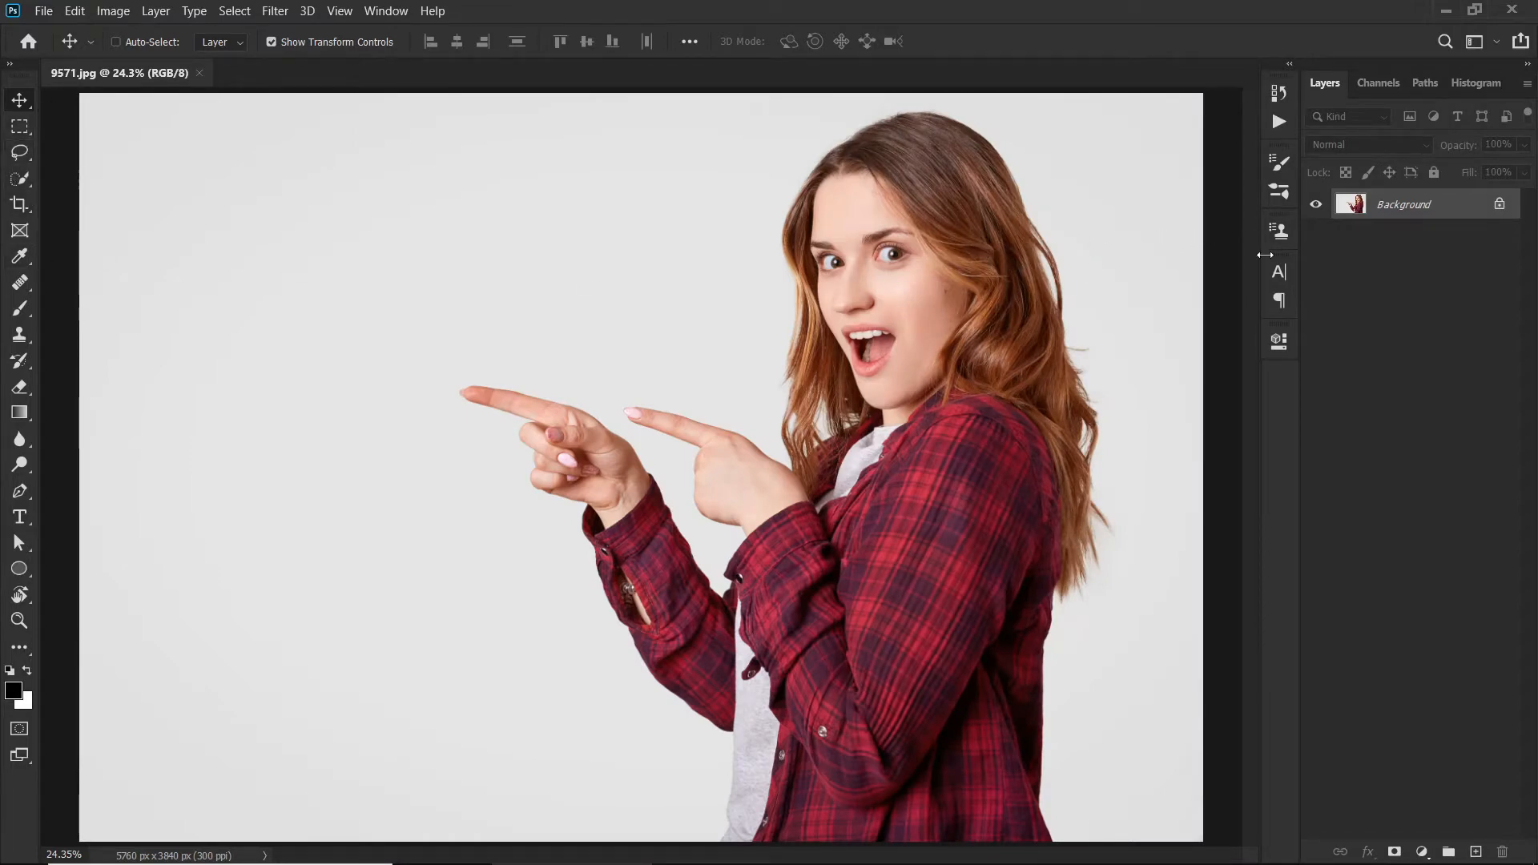
key("ctrl+j")
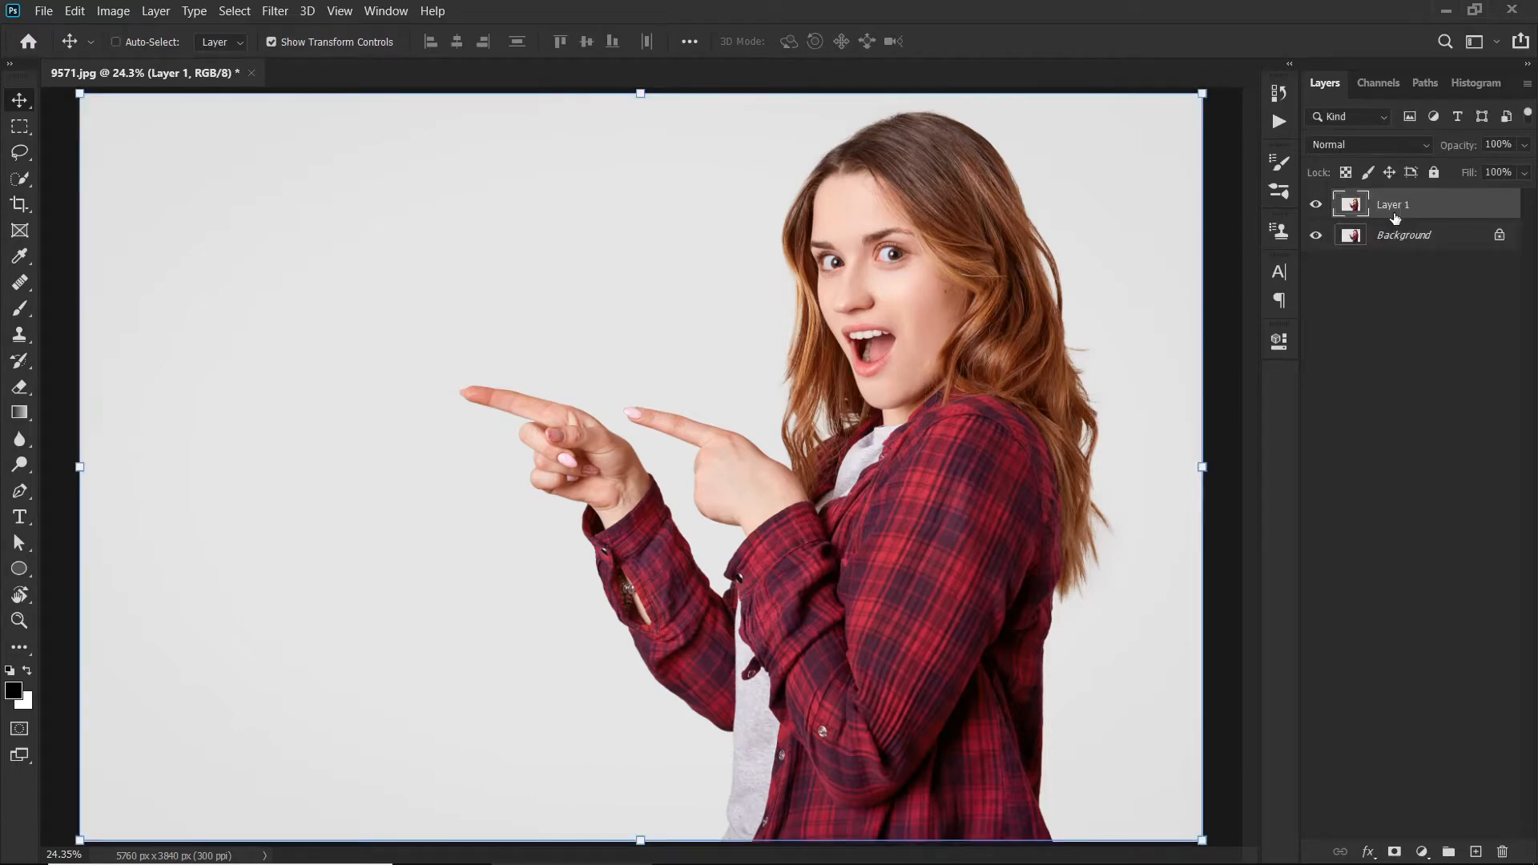
left_click(1421, 334)
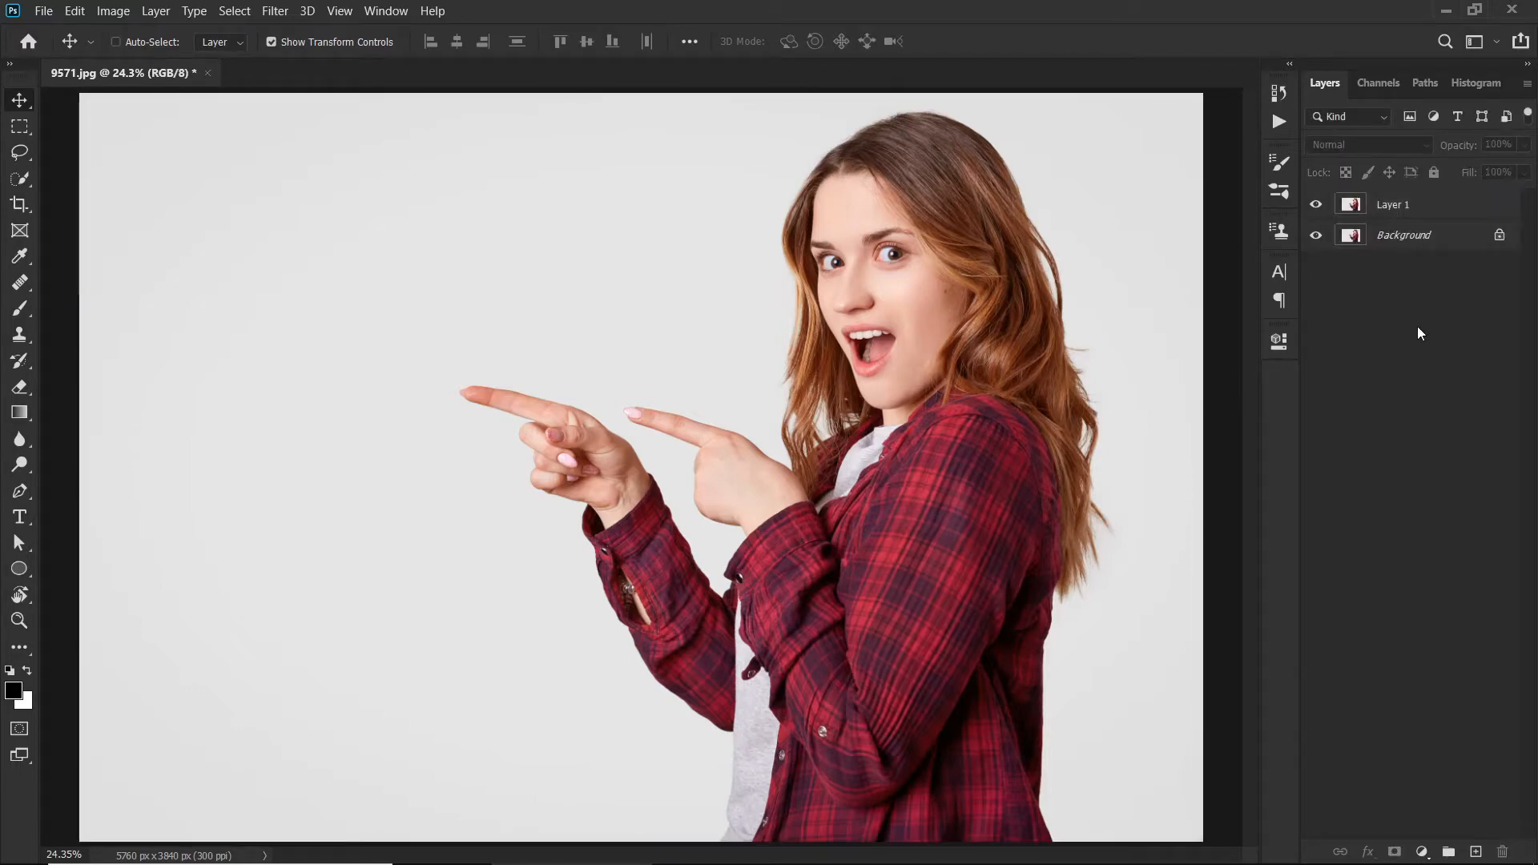
left_click(1438, 216)
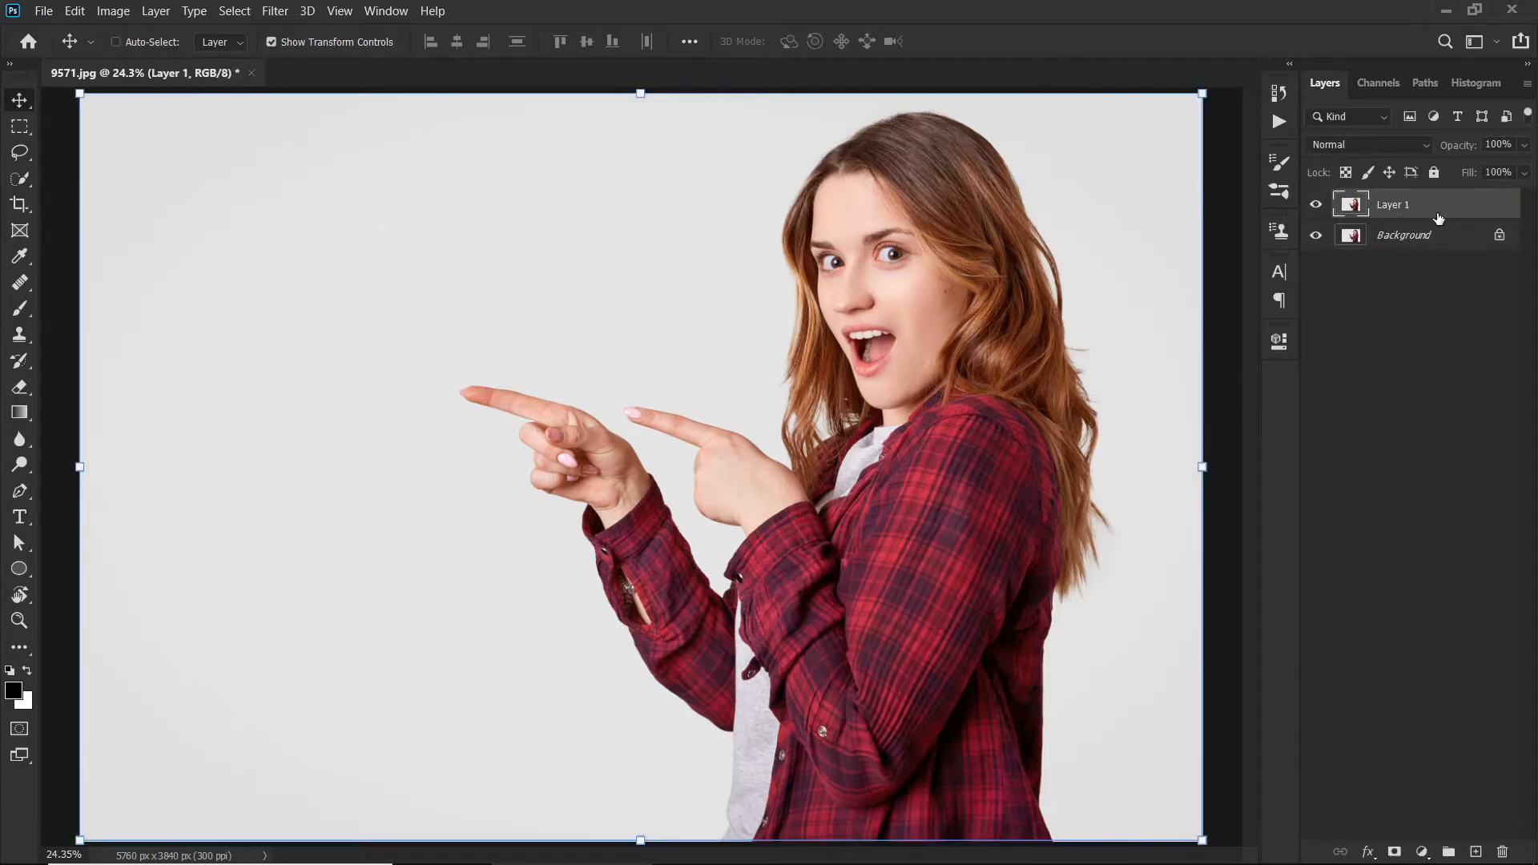
Select the woman on the duplicated layer automatically with the Select Subject quick action.
left_click(1279, 340)
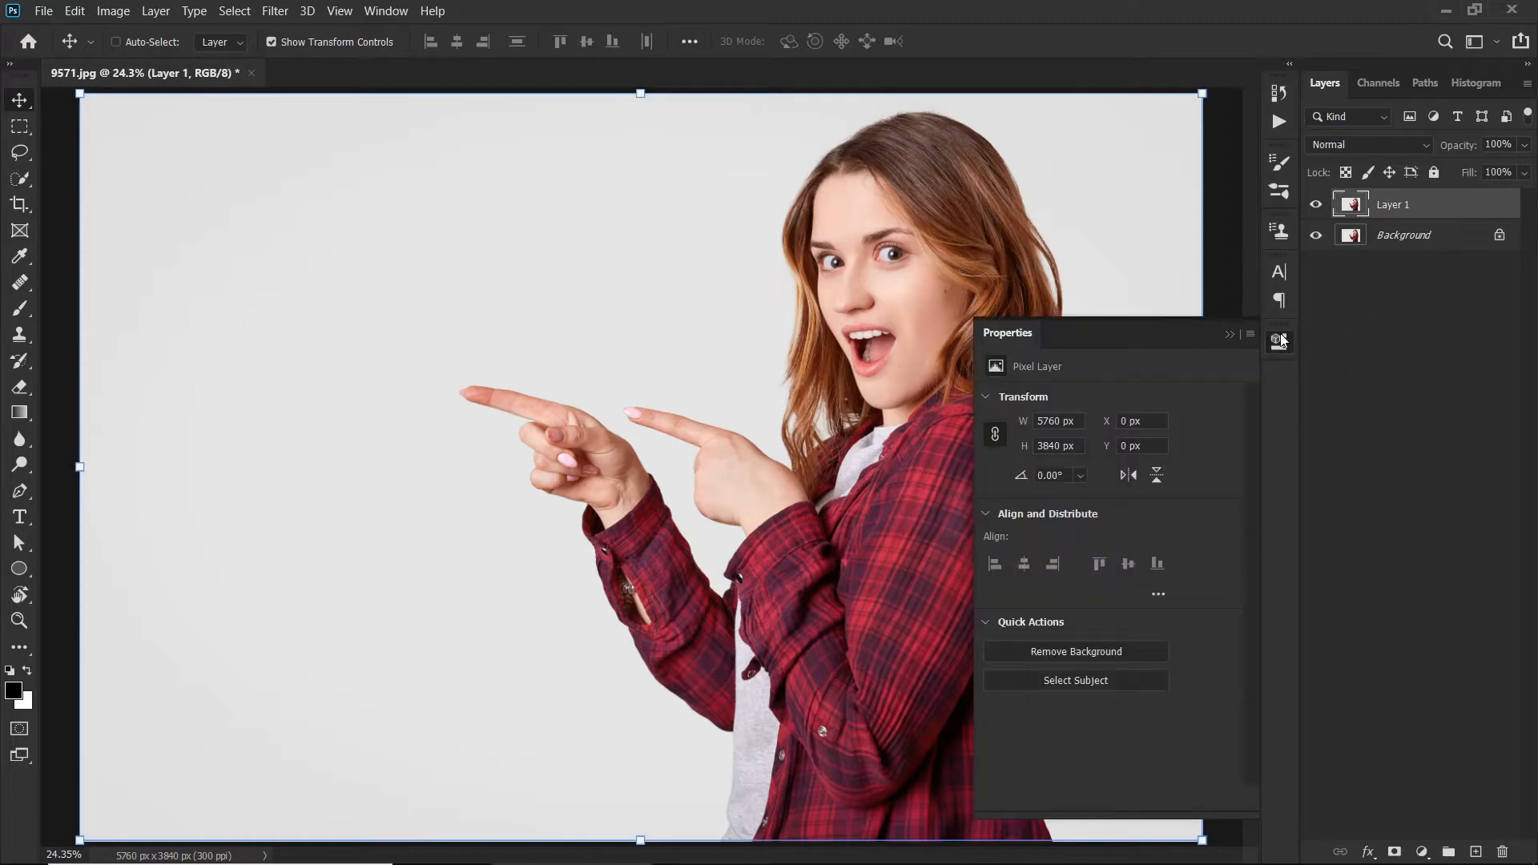
left_click(1080, 680)
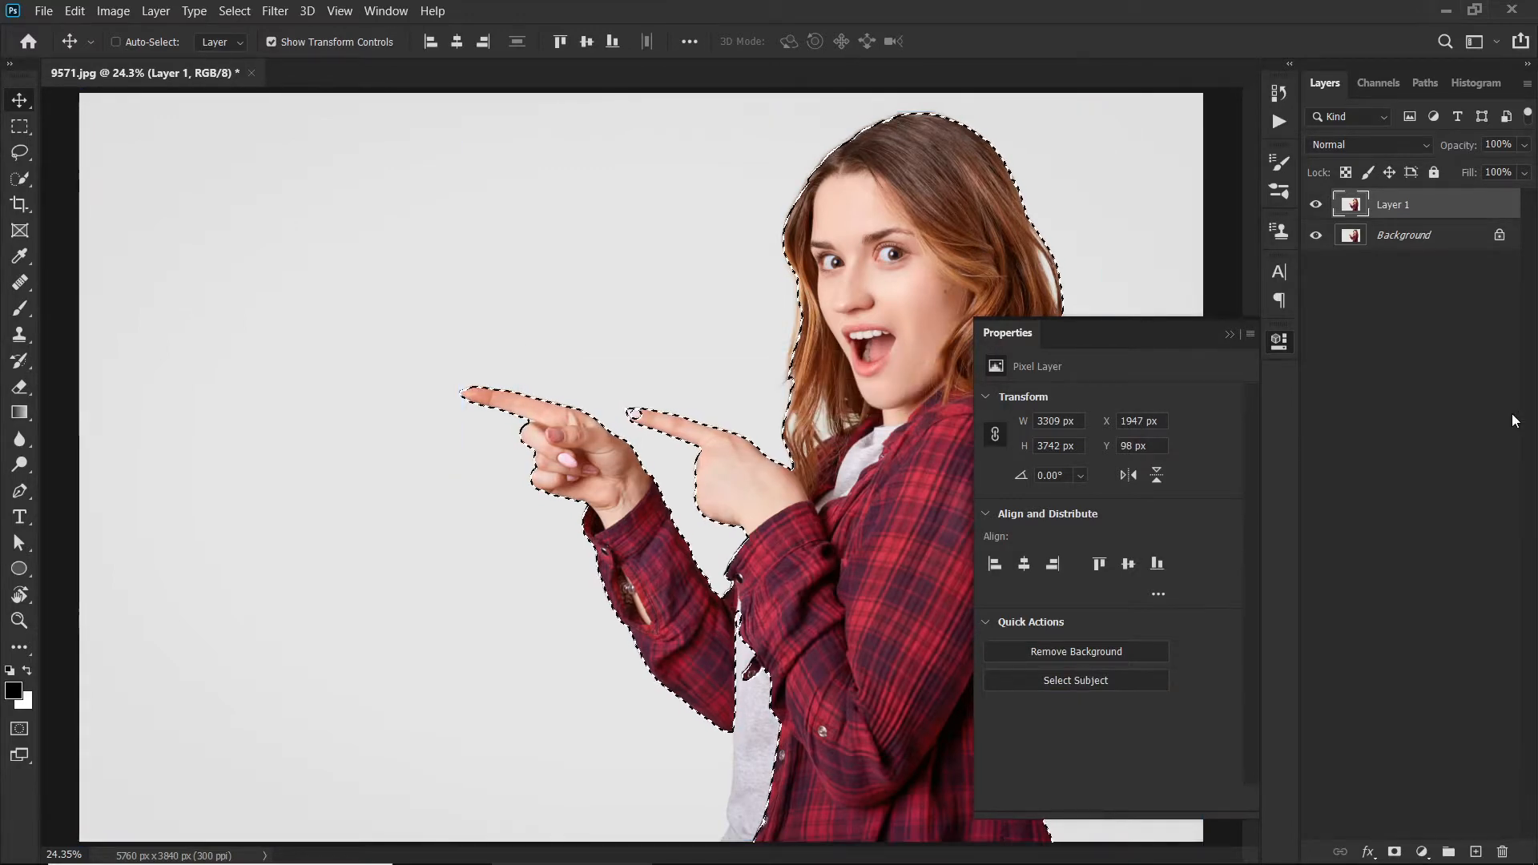
left_click(1230, 334)
Add the missed light grey undershirt to the selection with the Quick Selection tool.
key("z")
left_click_drag(794, 474, 820, 474)
key("b")
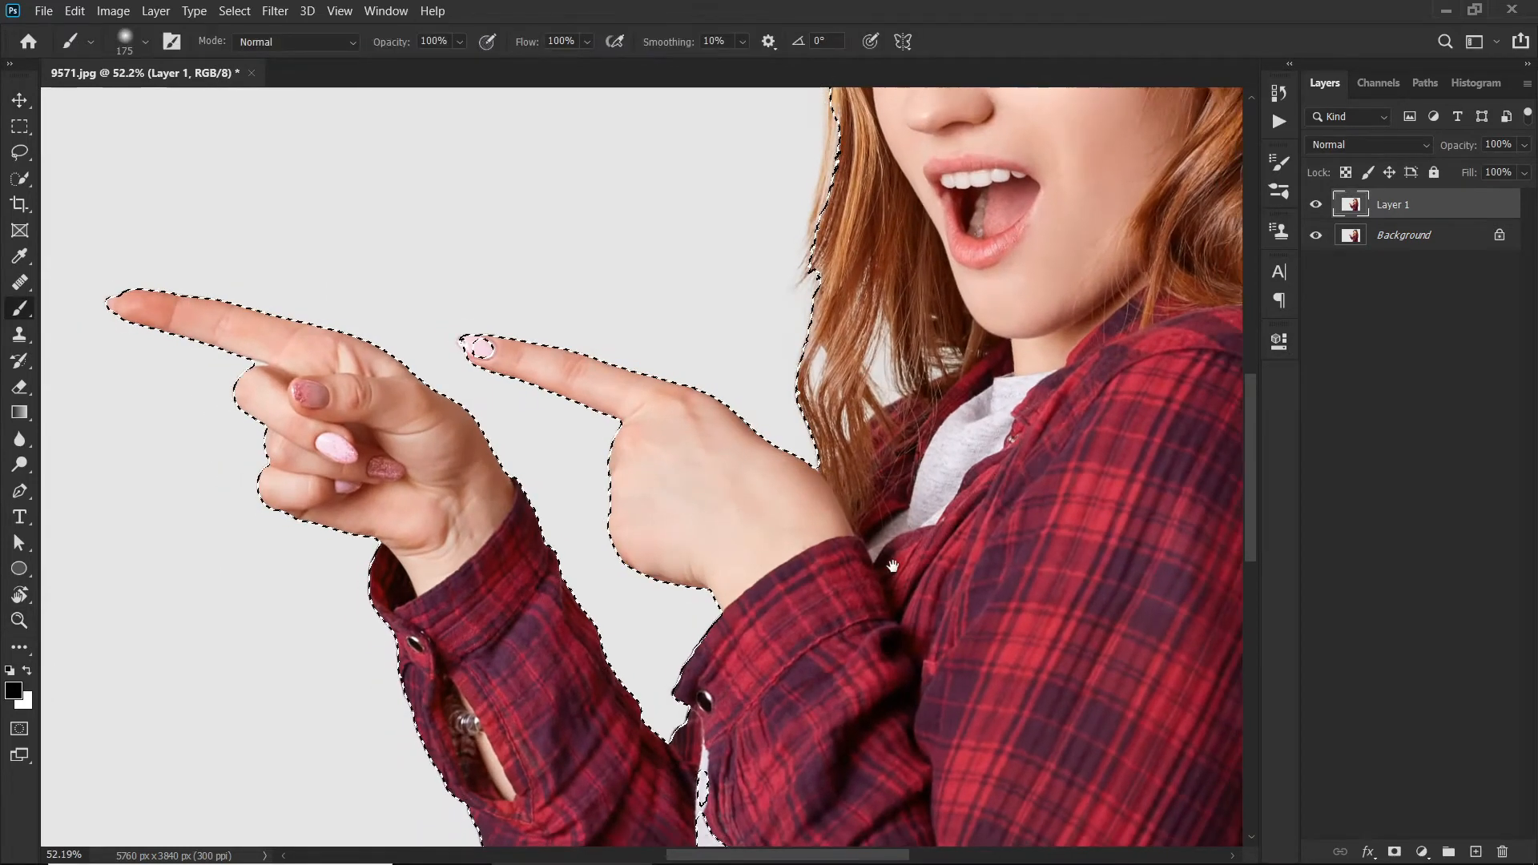
scroll(887, 524, "down", 6)
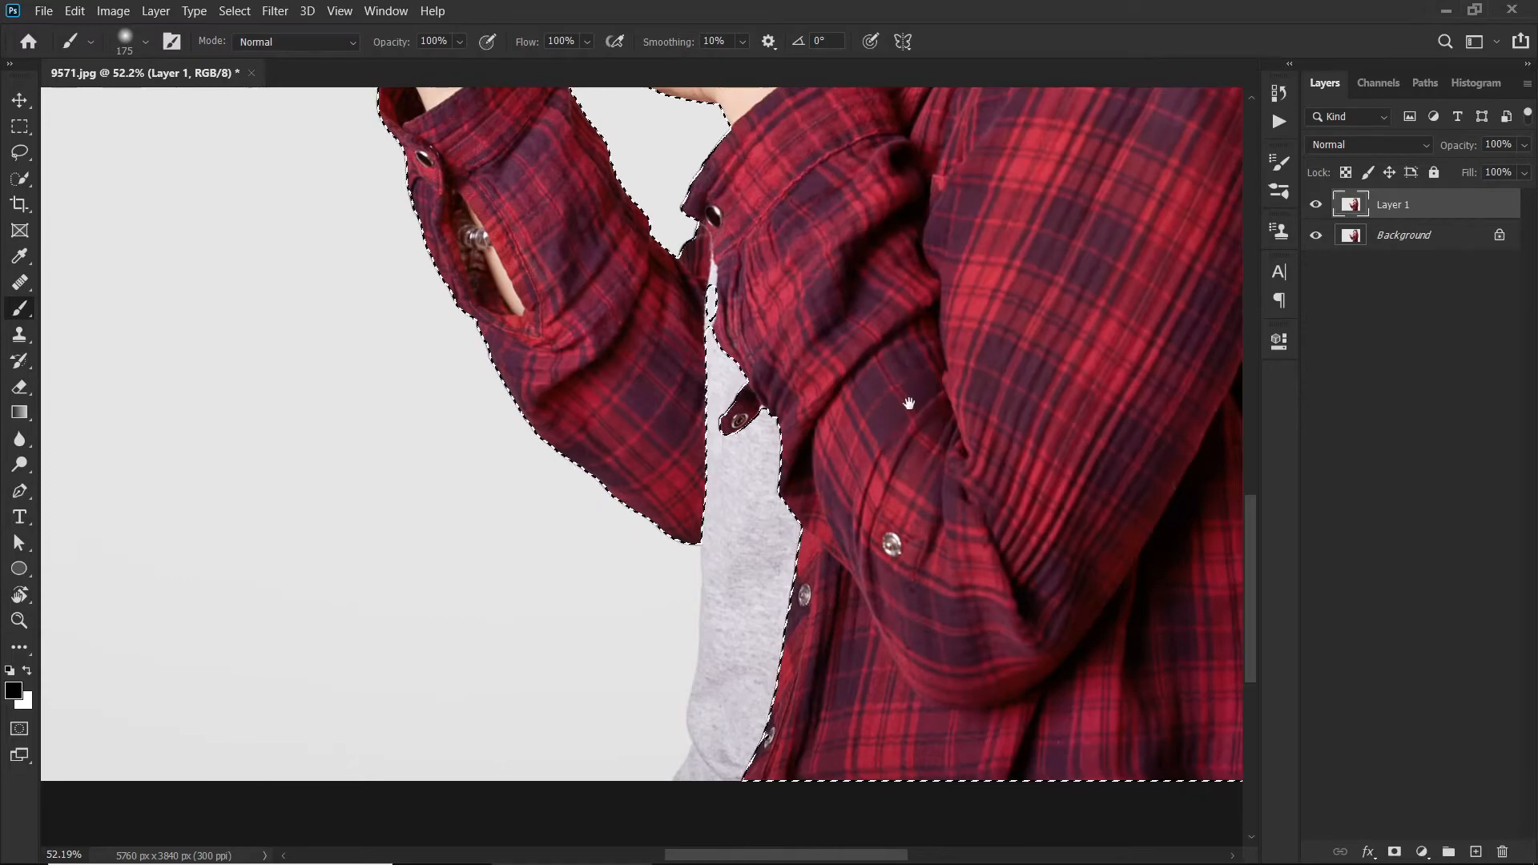
left_click_drag(903, 406, 907, 379)
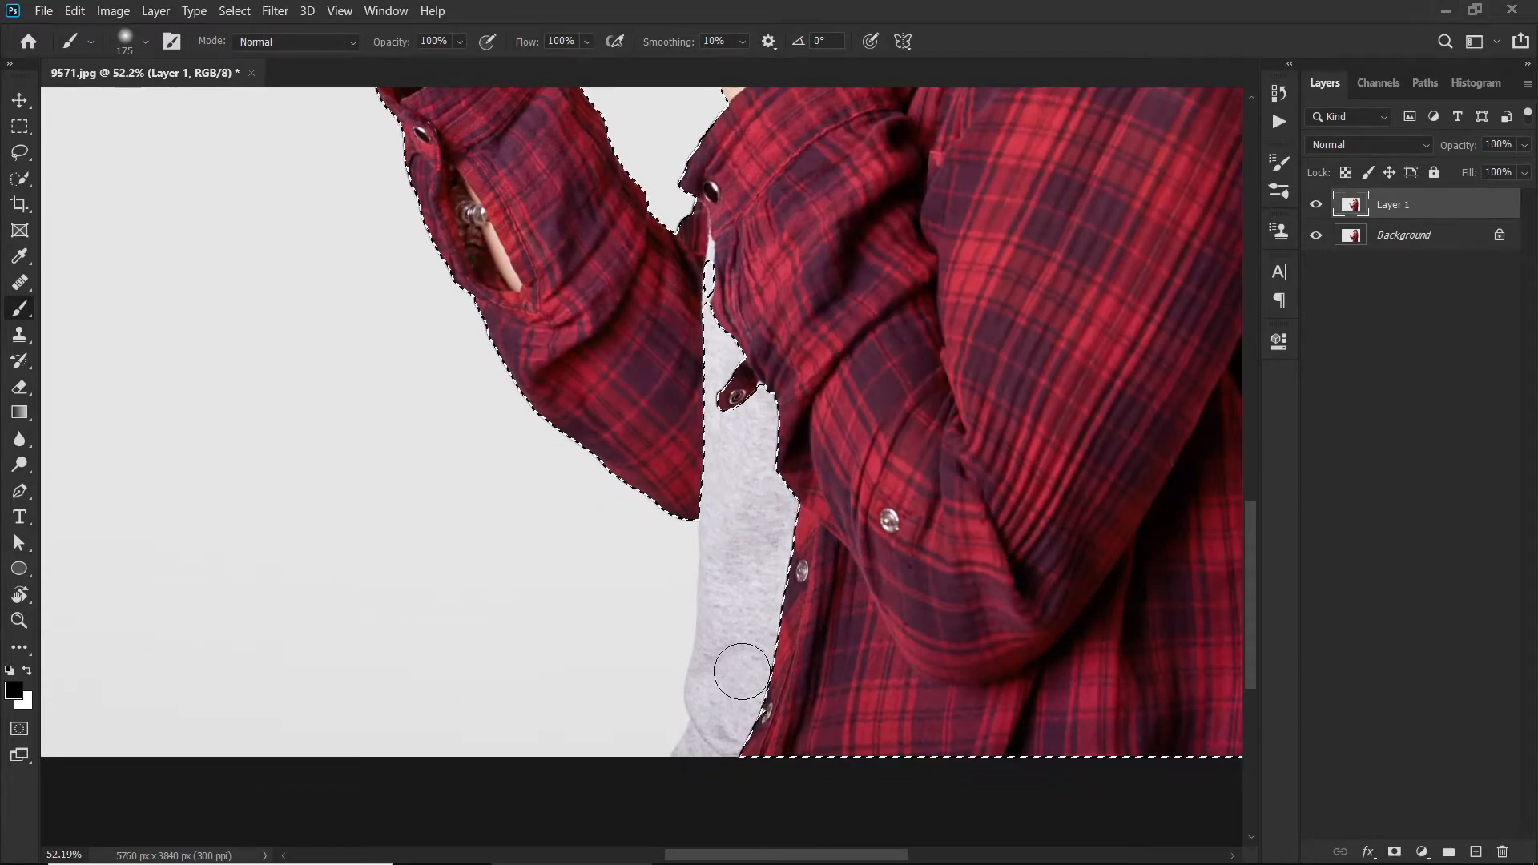
key("w")
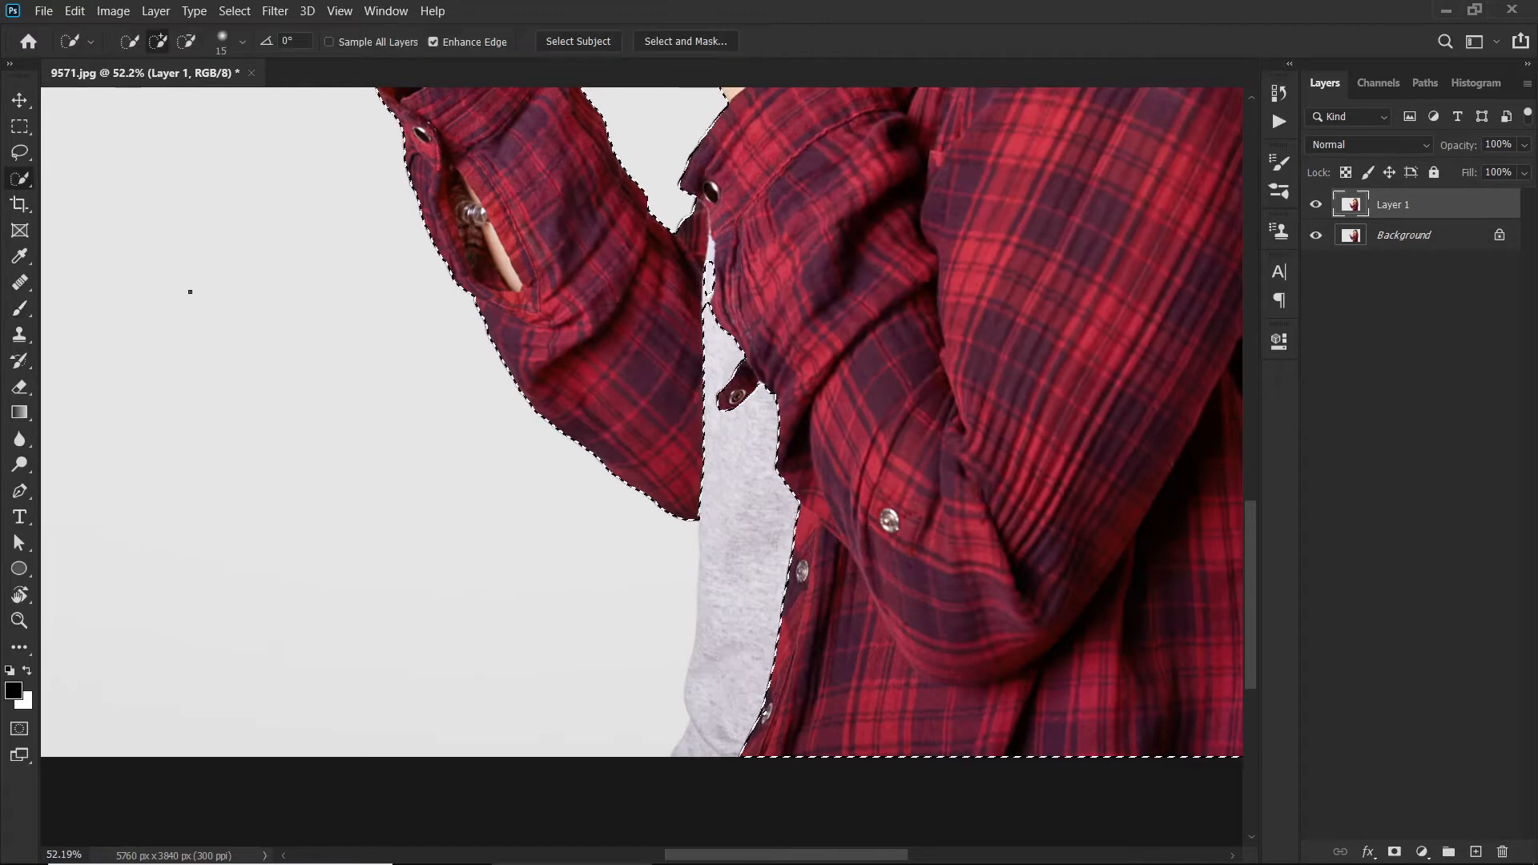
right_click(31, 180)
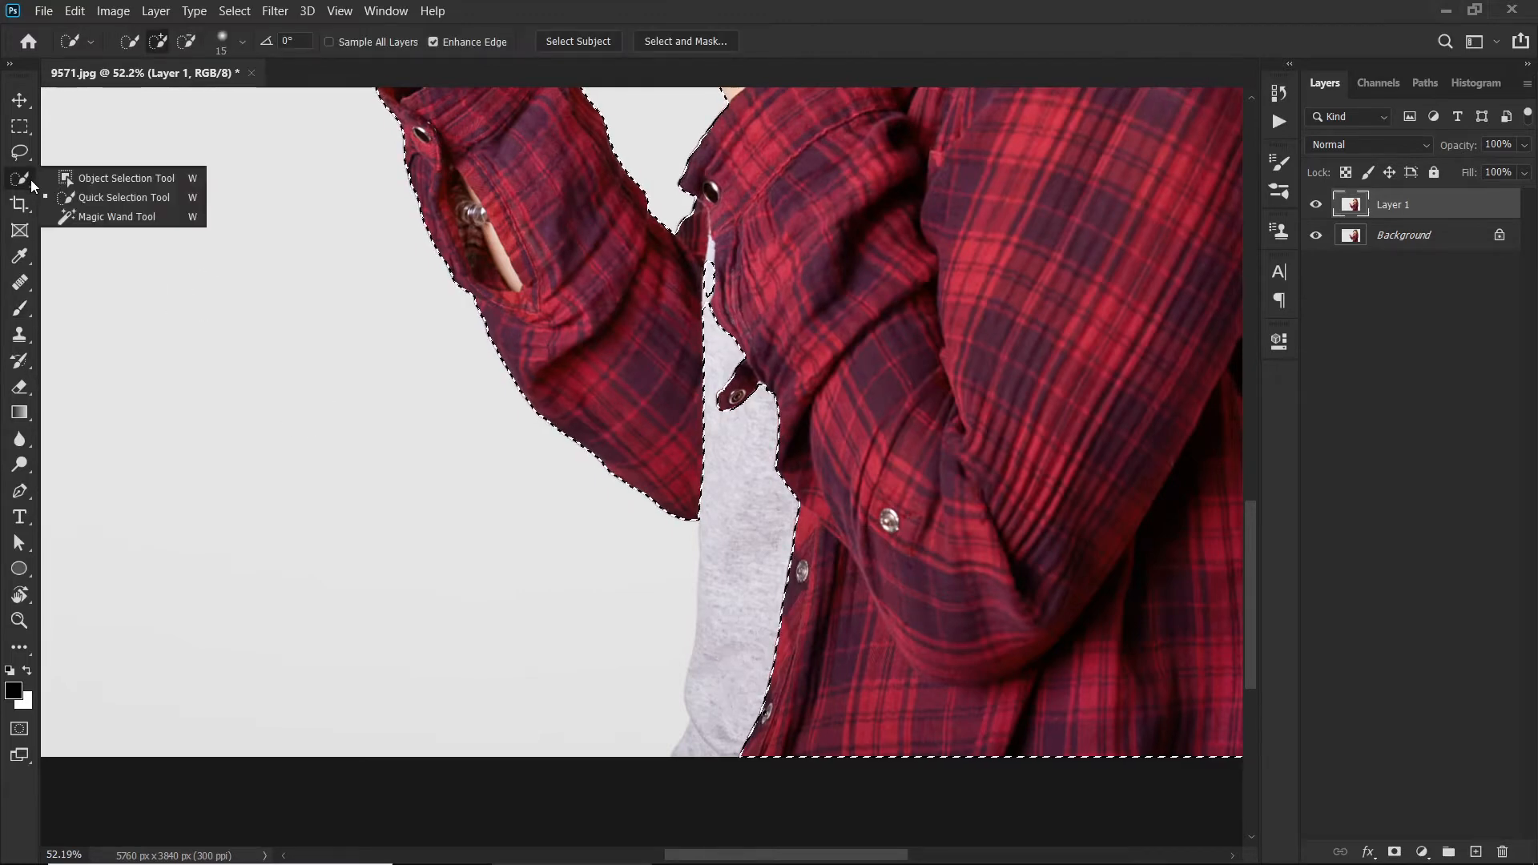
left_click(89, 199)
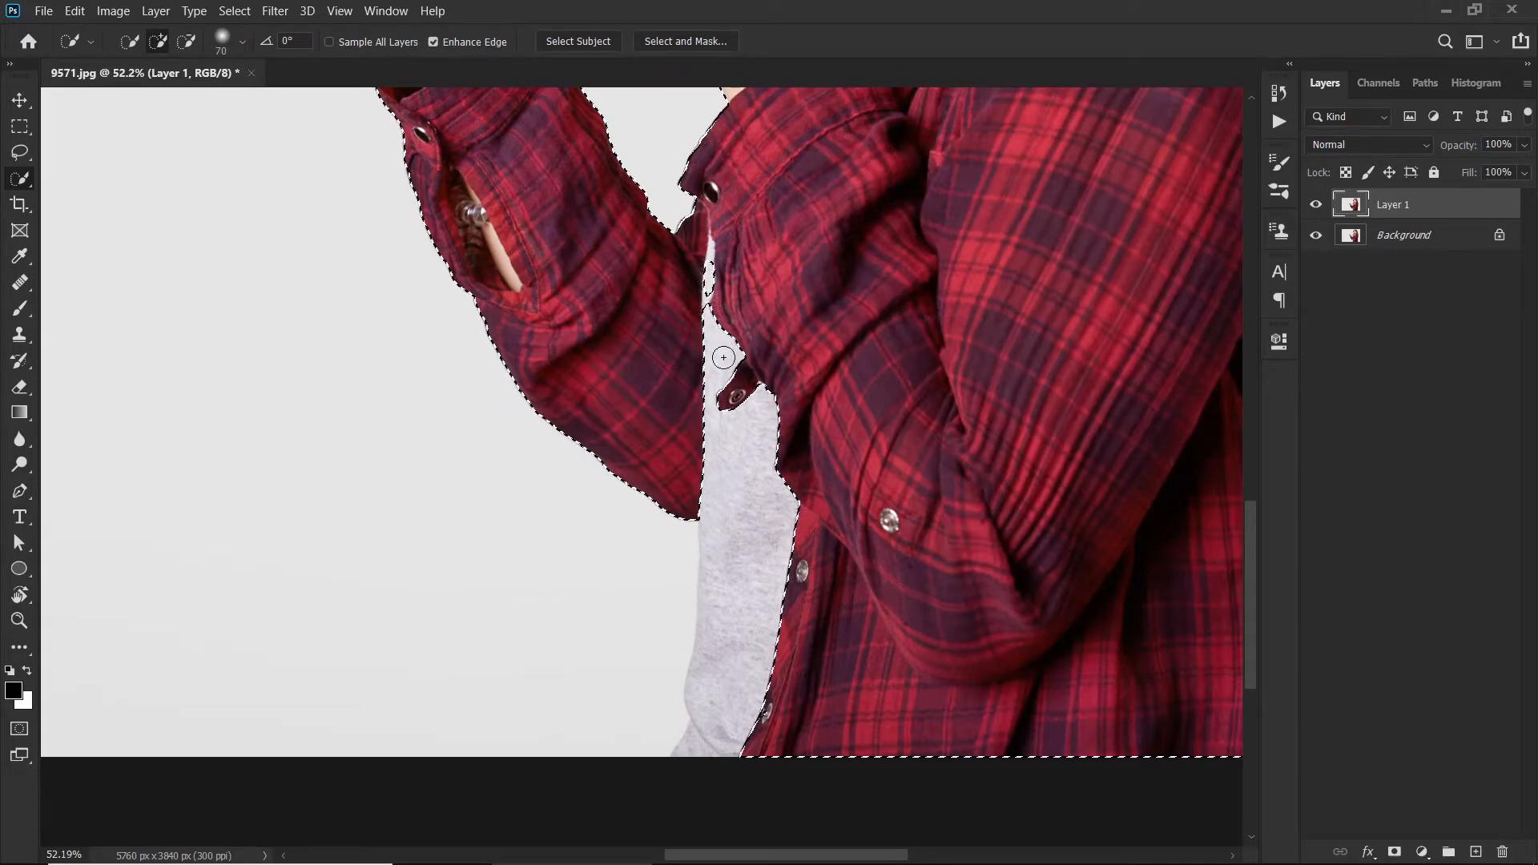
left_click_drag(723, 357, 733, 493)
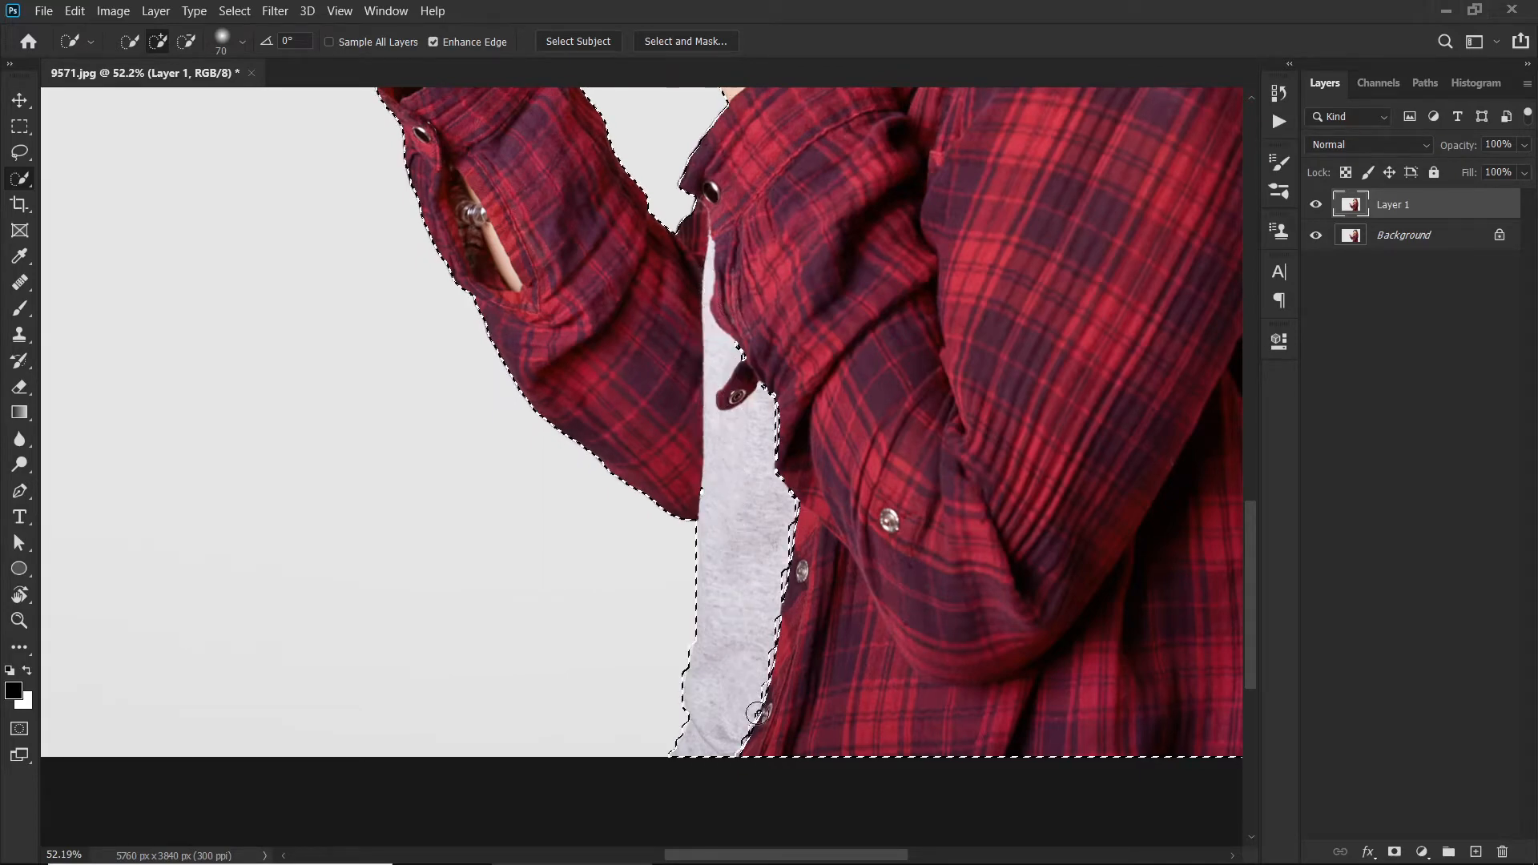
left_click_drag(757, 713, 792, 659)
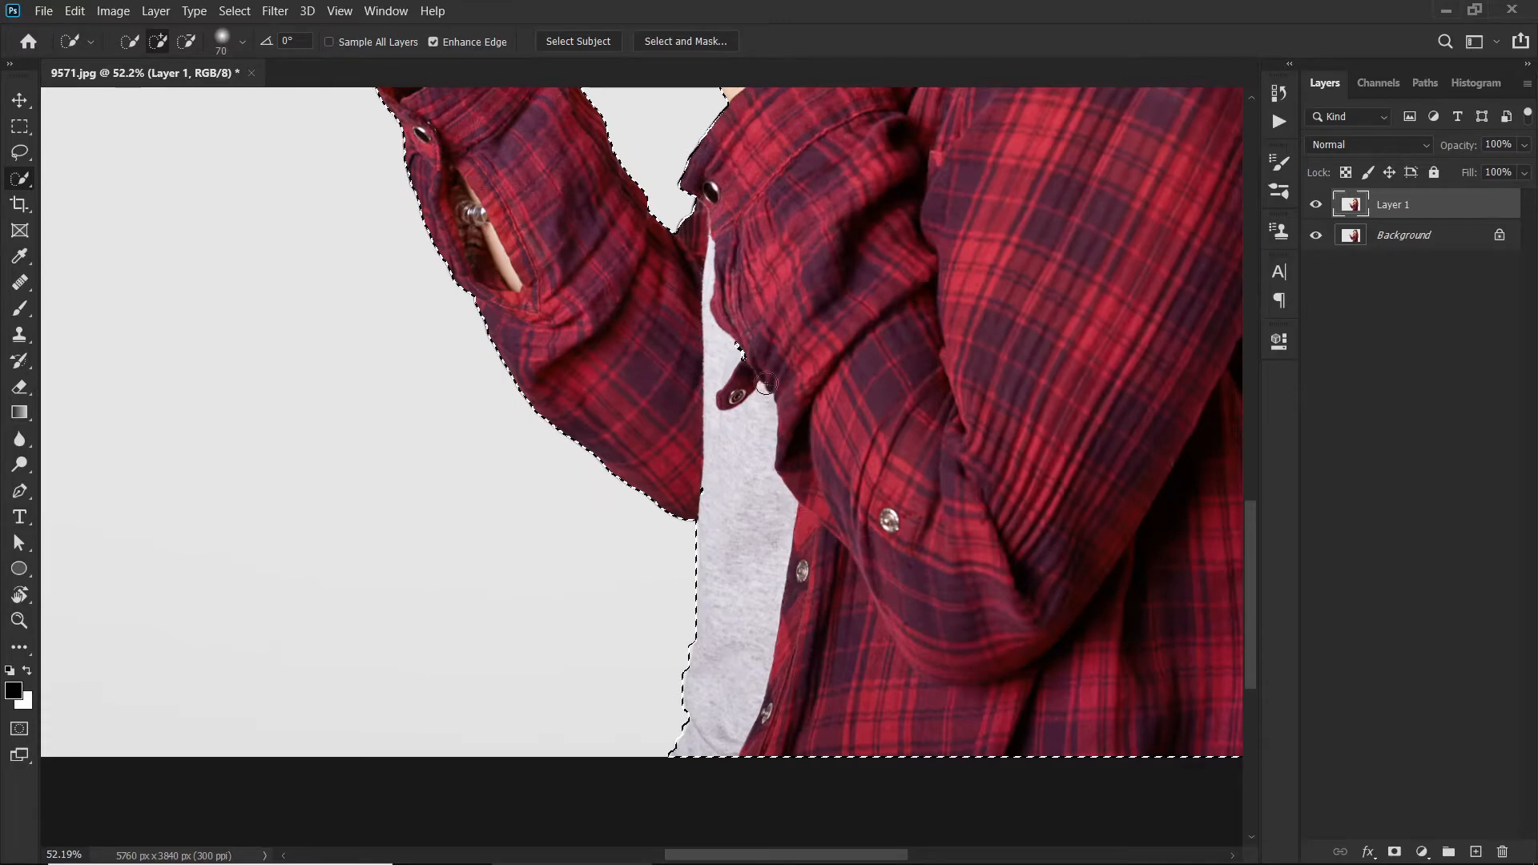
Add the missed pink nail of the rear hand's pointing finger to the selection using a Quick Selection brush size of 90.
left_click_drag(769, 167, 685, 694)
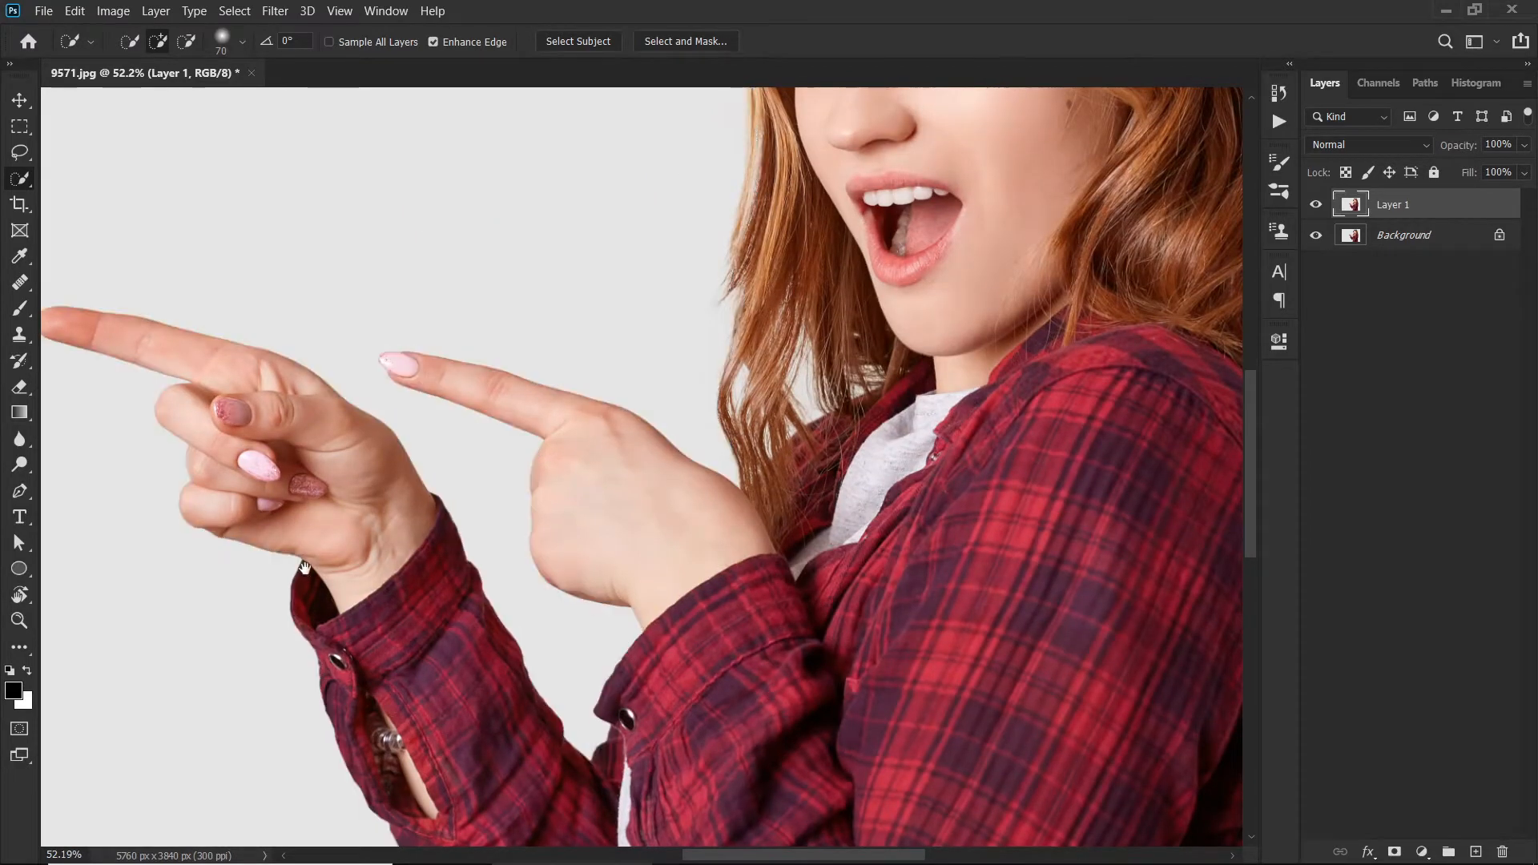
left_click_drag(275, 565, 383, 577)
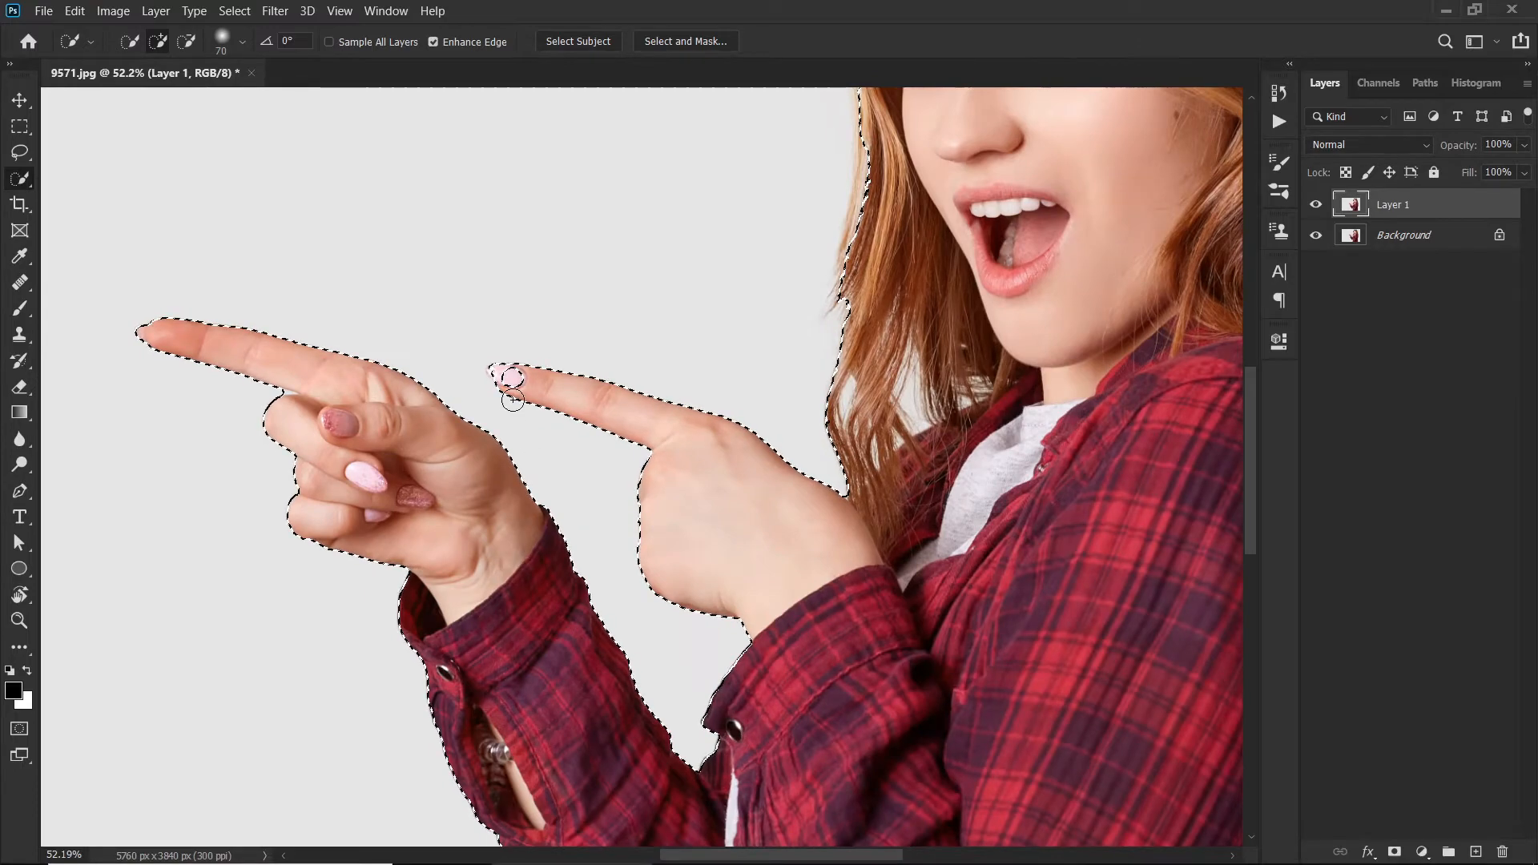
key("z")
left_click_drag(513, 401, 594, 406)
key("w")
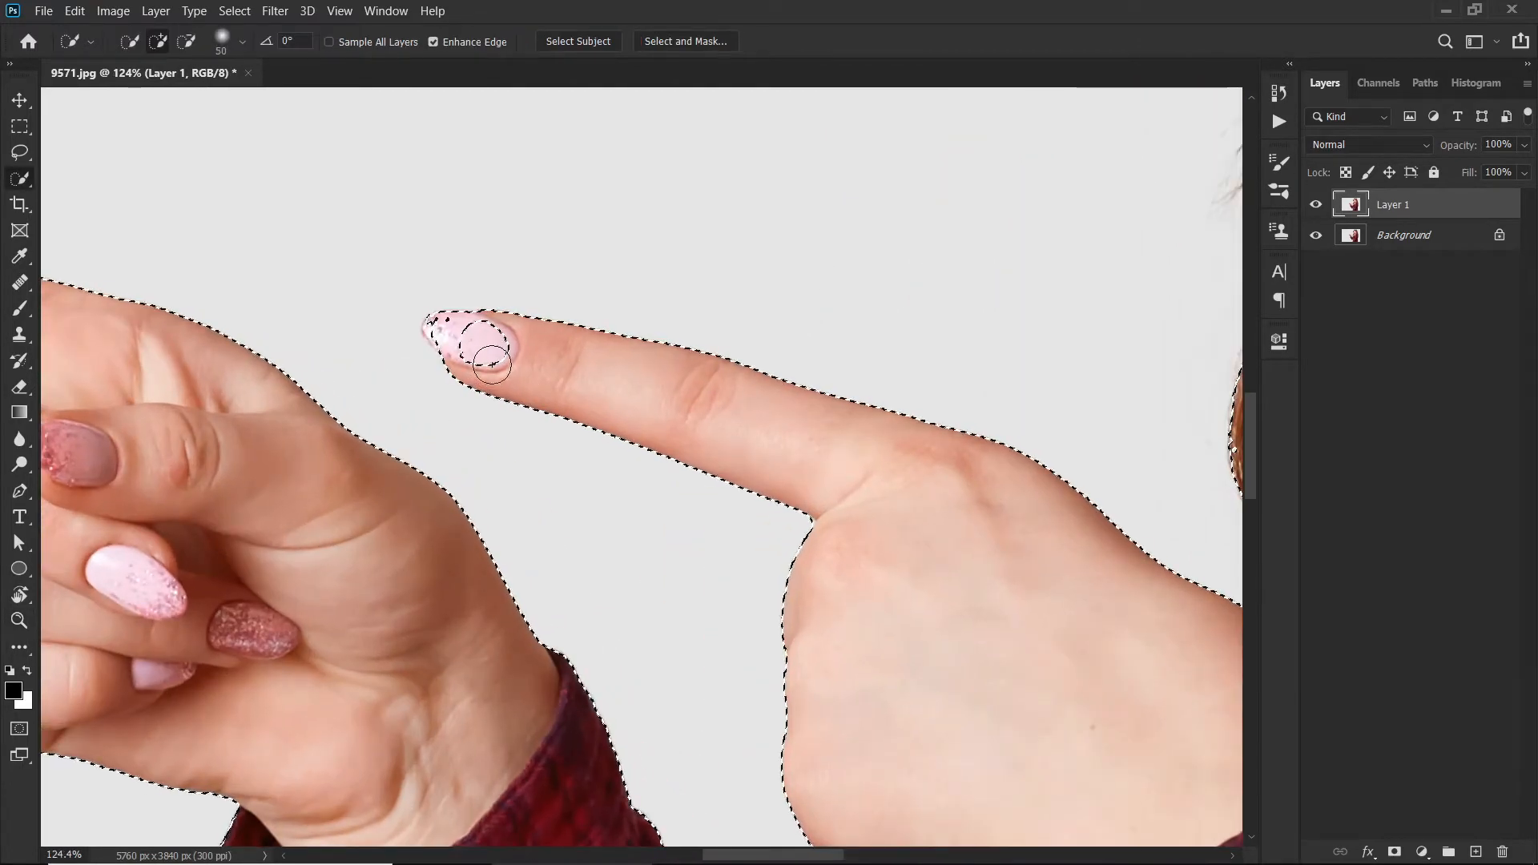
key("bracketleft")
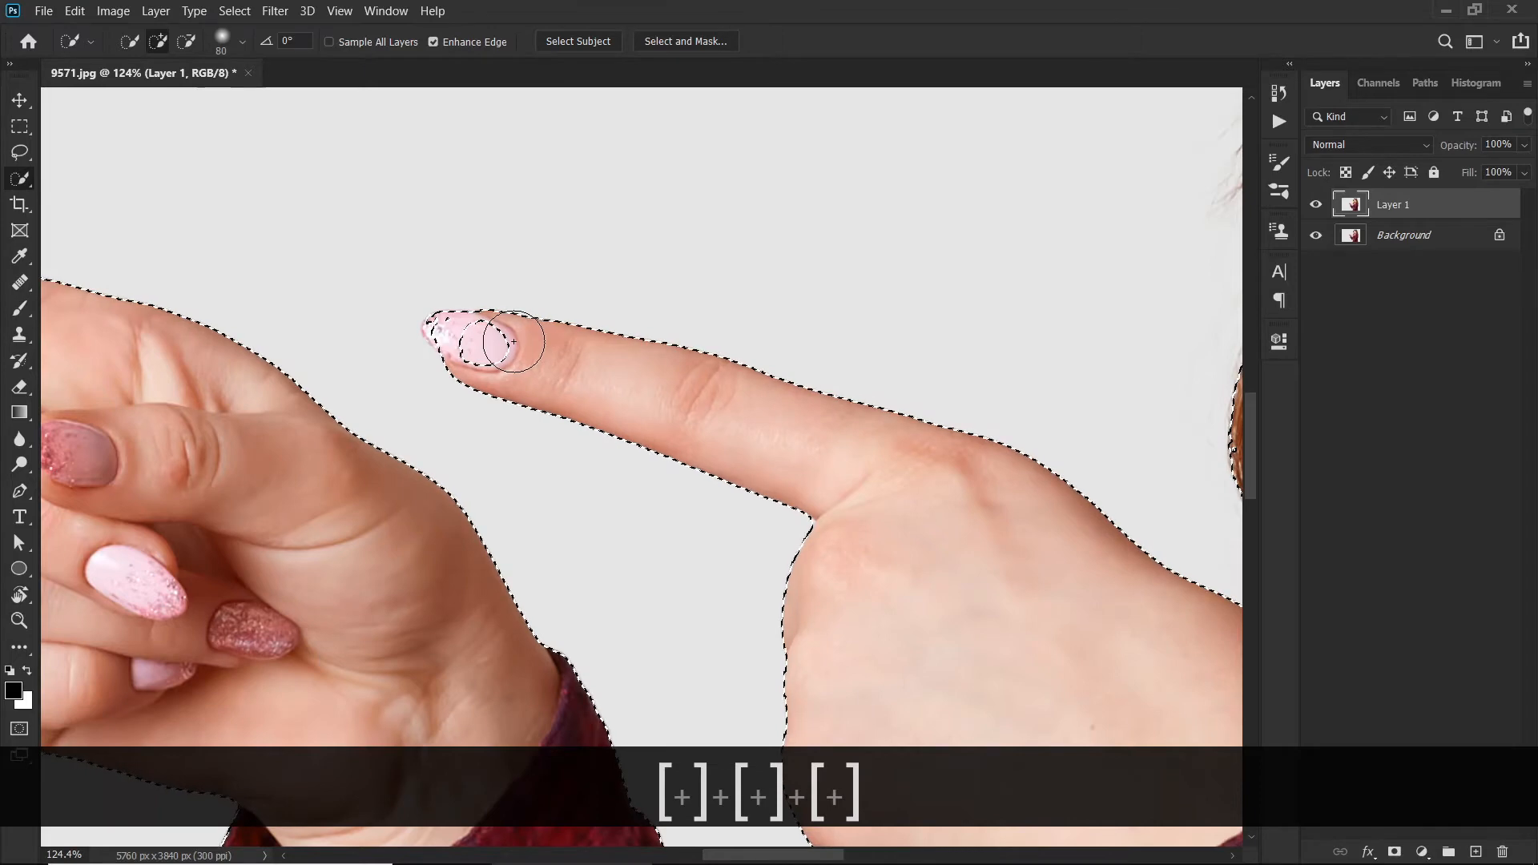
key("bracketleft")
key("bracketleft")
key("bracketleft")
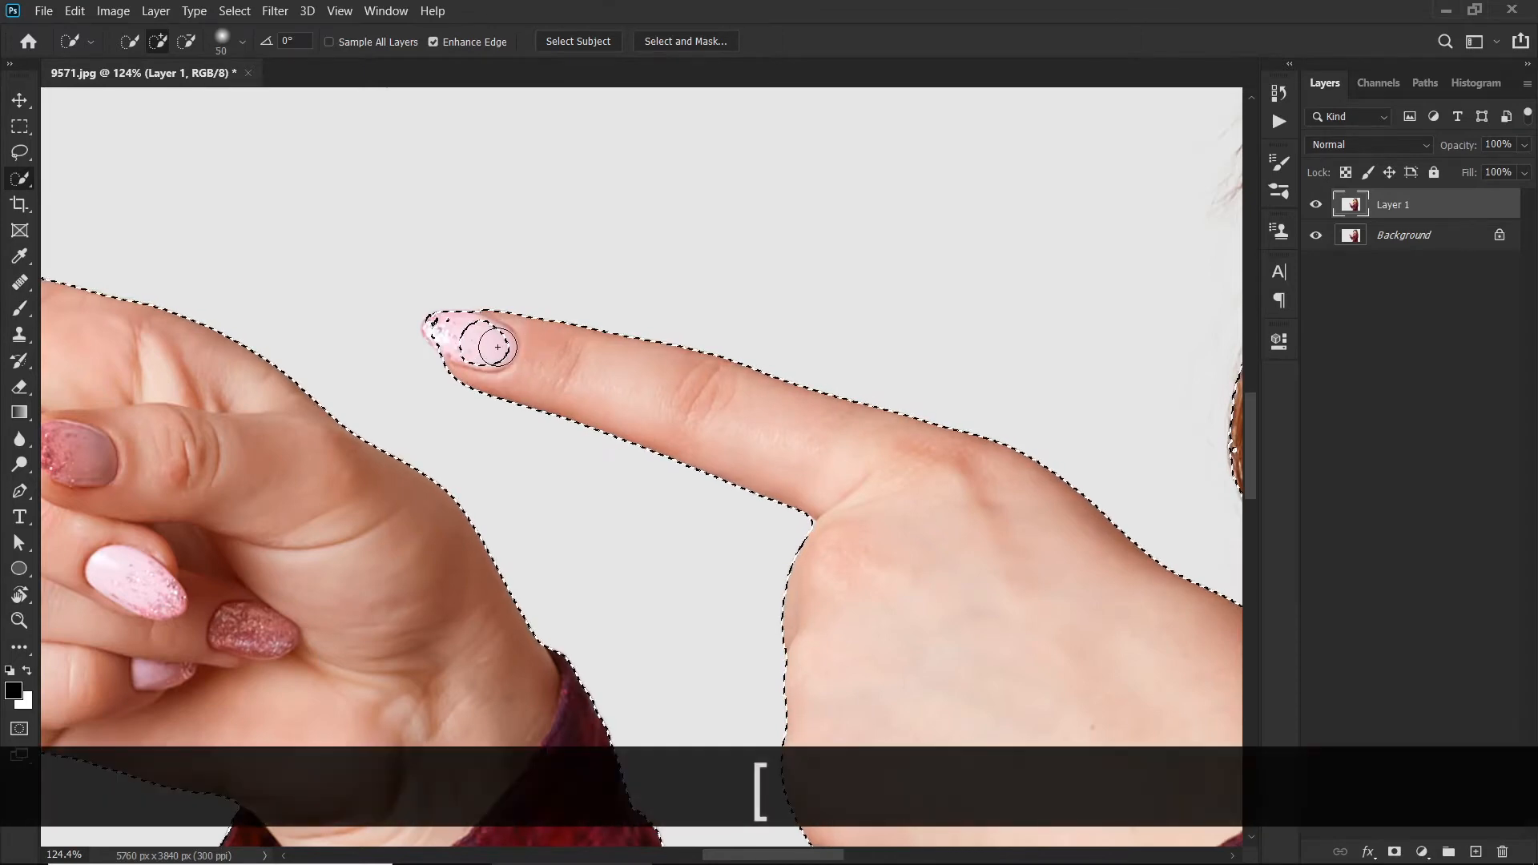
key("bracketright")
key("bracketright")
key("bracketright")
key("bracketright")
key("bracketright")
key("bracketright")
key("bracketright")
key("bracketright")
key("bracketright")
key("bracketright")
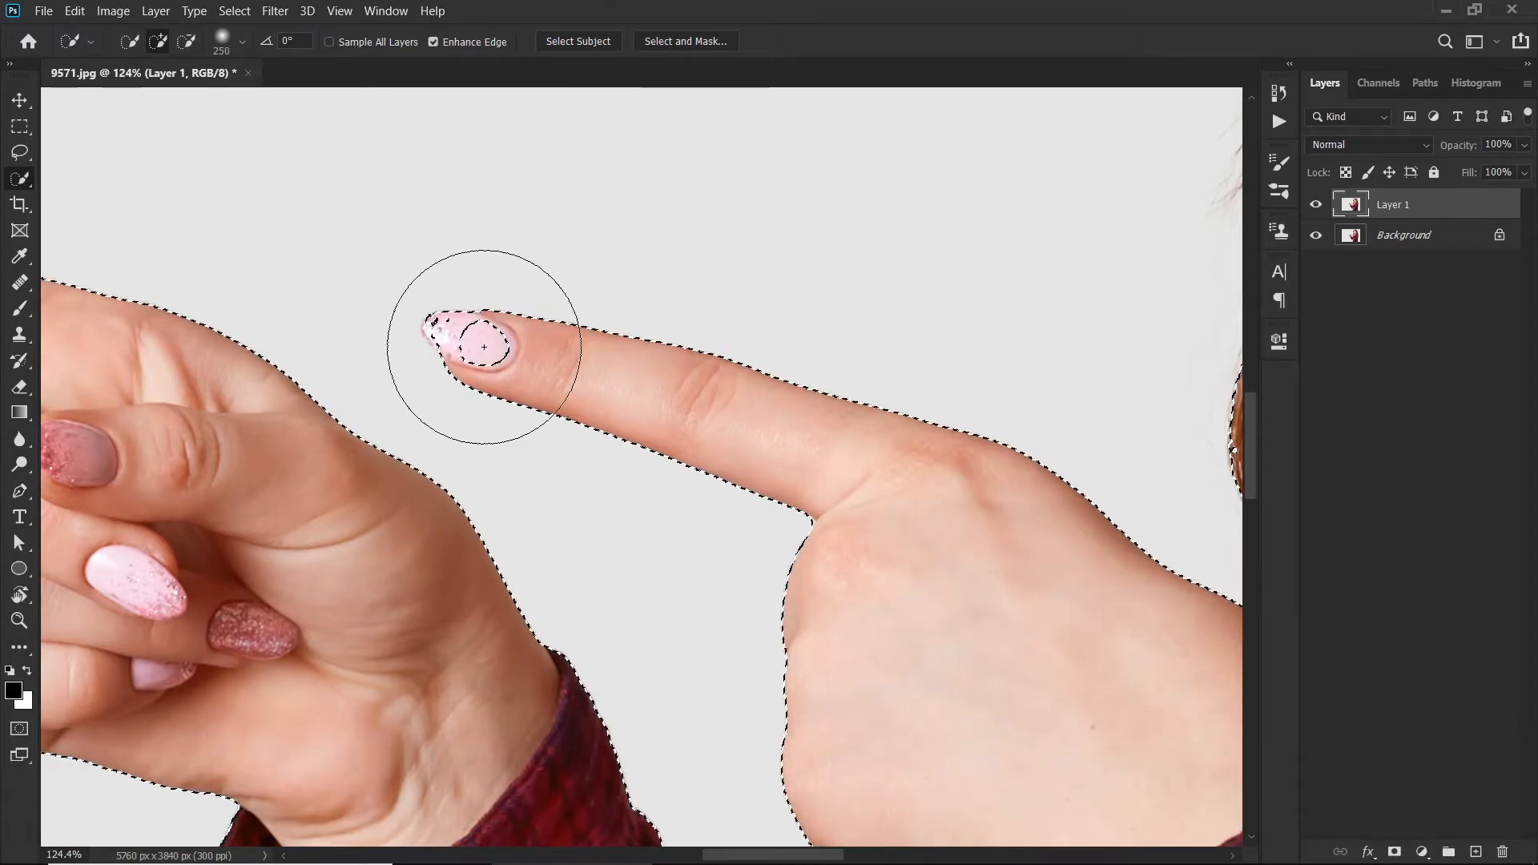
key("bracketright")
key("bracketright")
key("bracketleft")
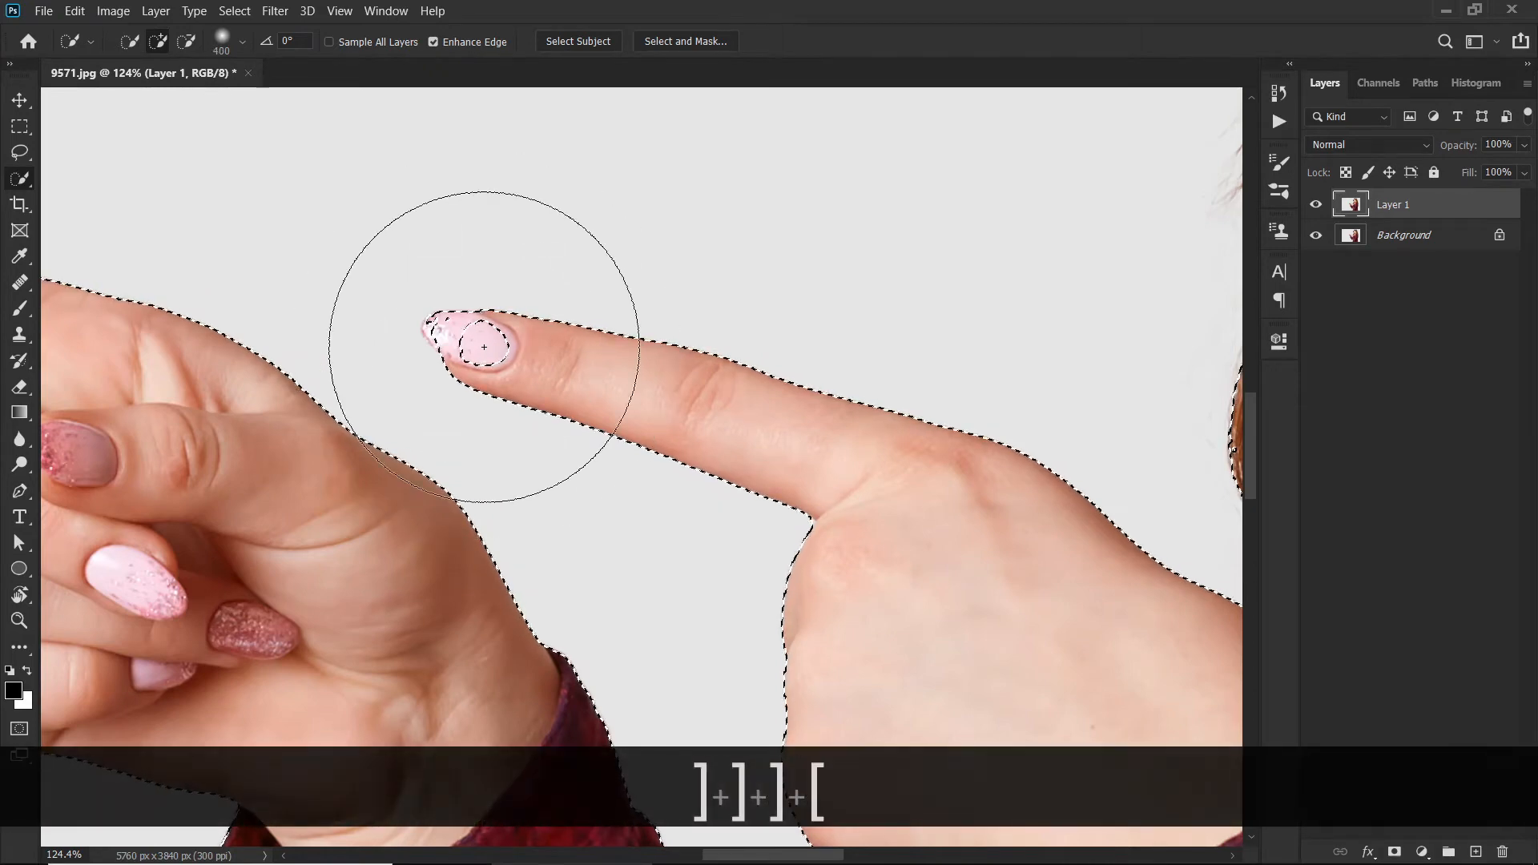
key("bracketleft")
key("bracketleft")
key("bracketleft")
key("bracketleft")
key("bracketleft")
key("bracketleft")
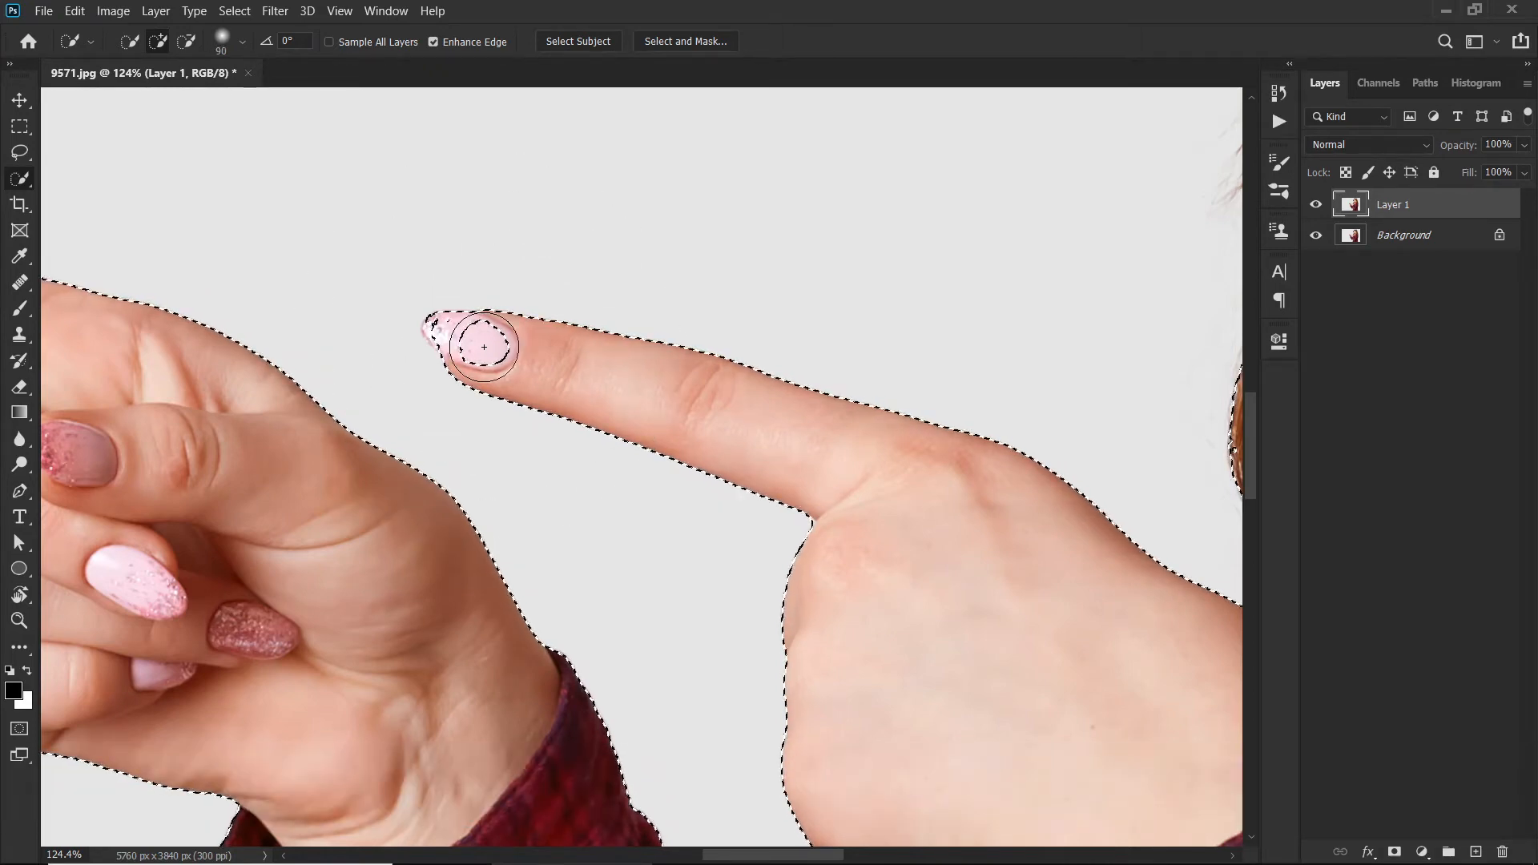
key("alt")
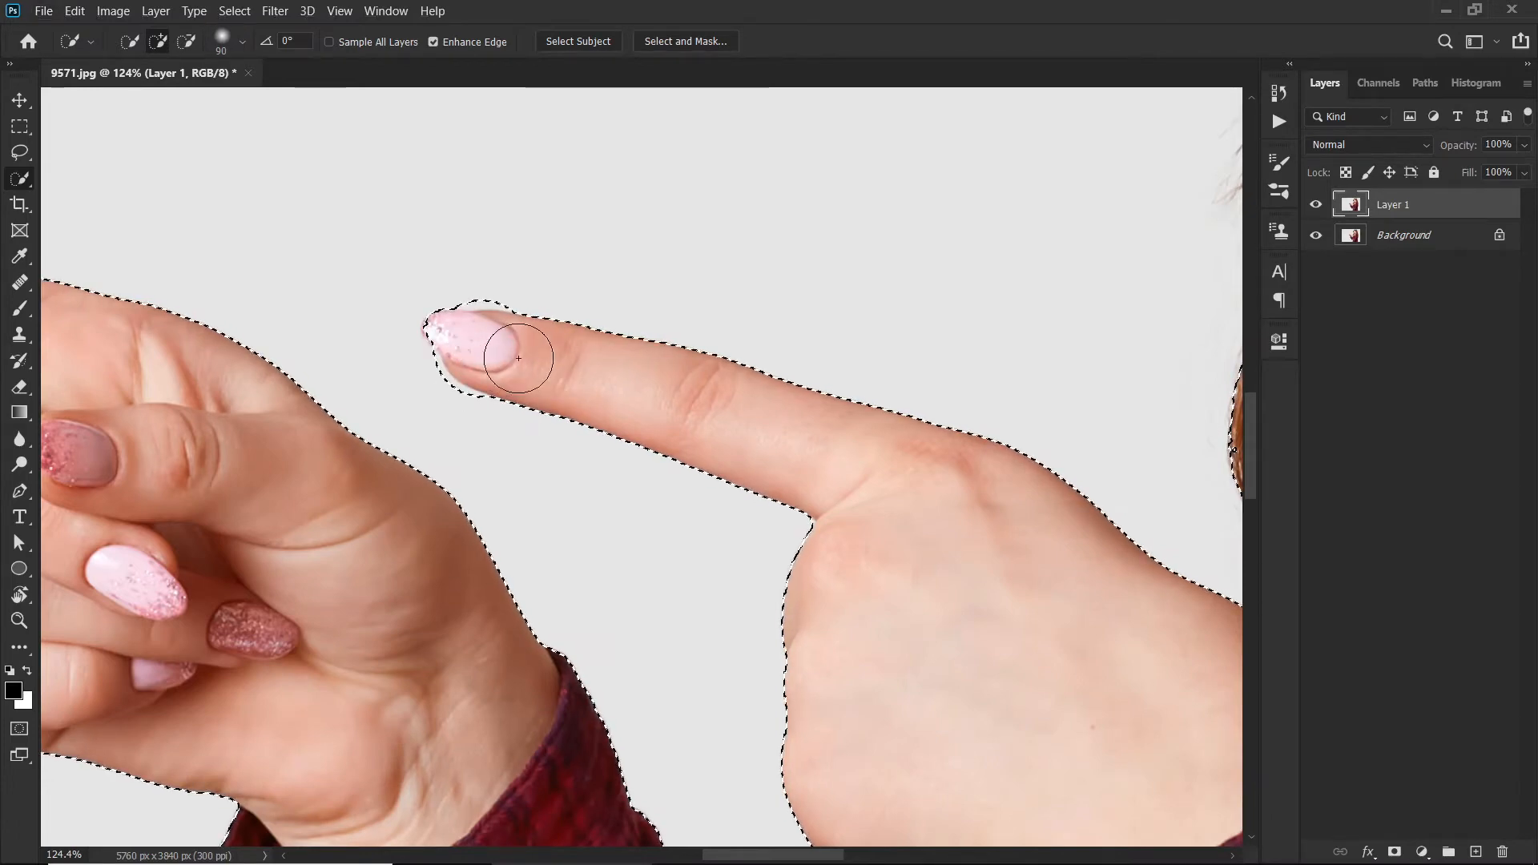
Reduce the Quick Selection brush size to 50 for trimming the excess around the fingertip.
key("bracketleft")
key("bracketleft")
key("bracketleft")
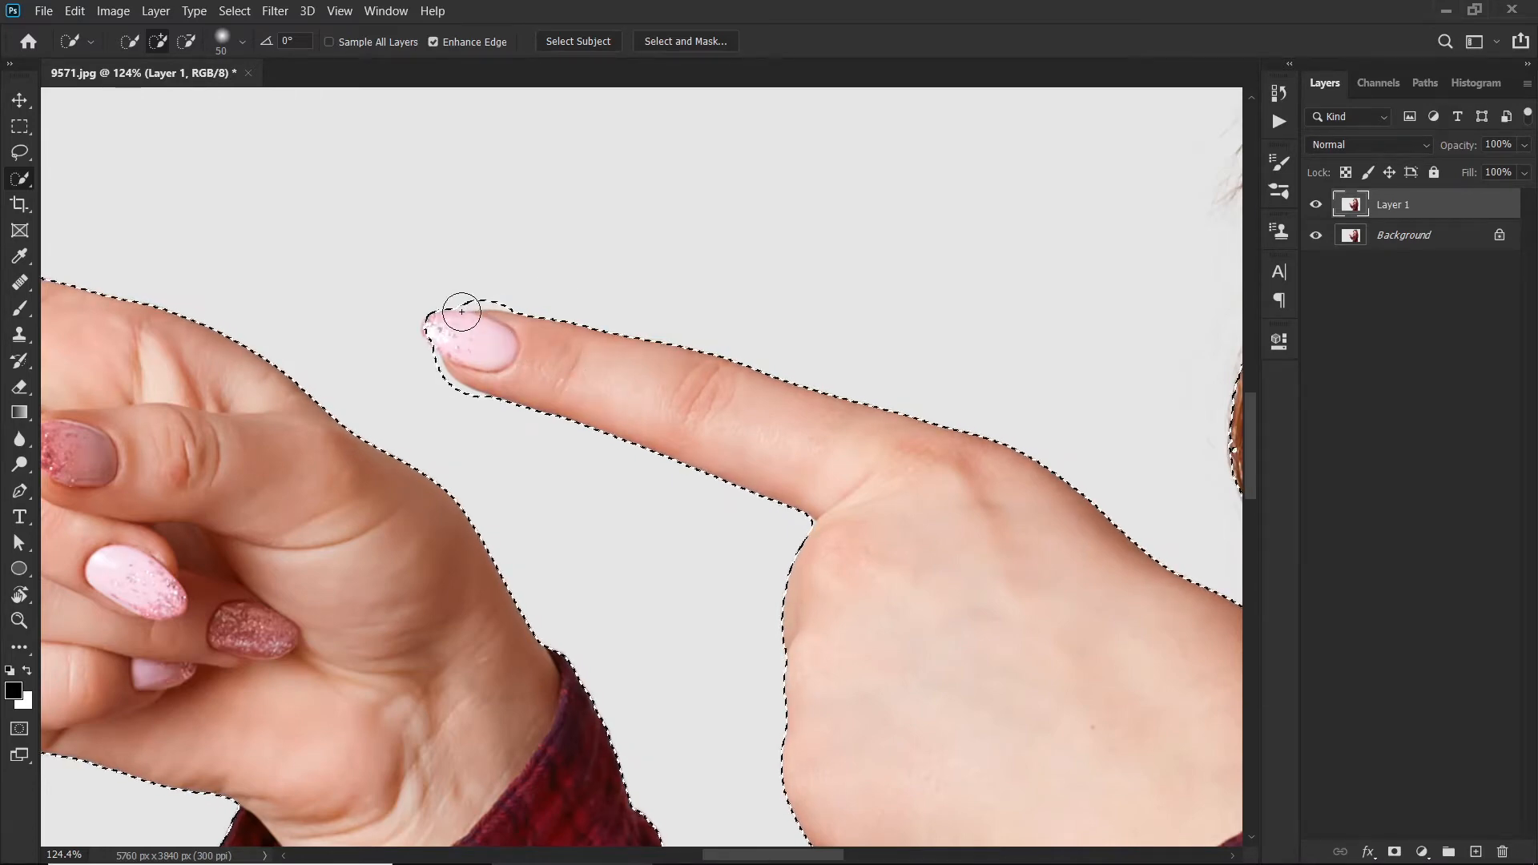
Trace a closed Pen tool path along the nail's edge, enclosing the background around the fingertip.
key("p")
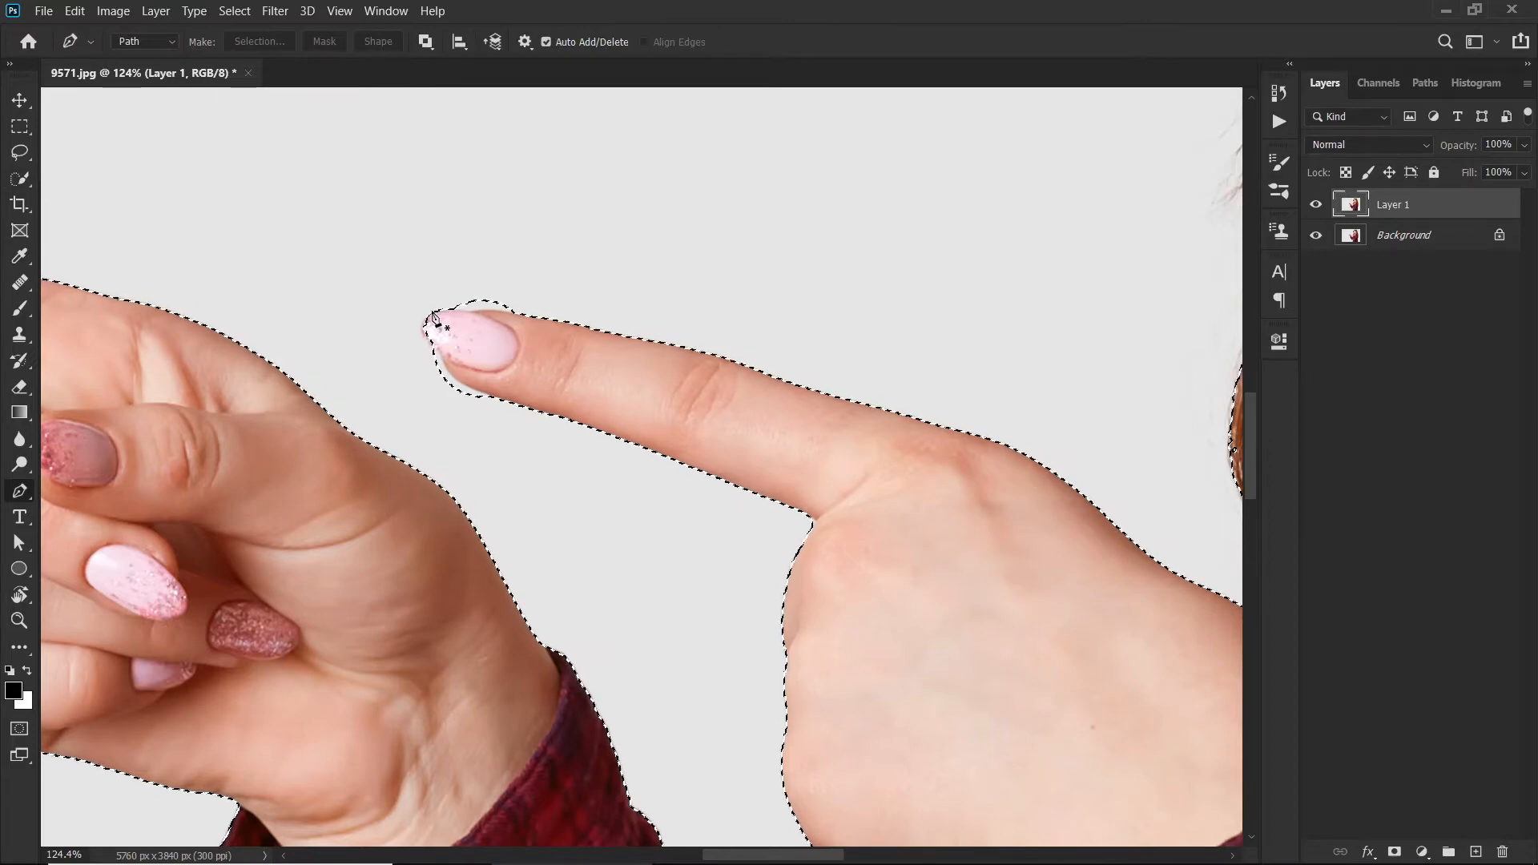
left_click(432, 312)
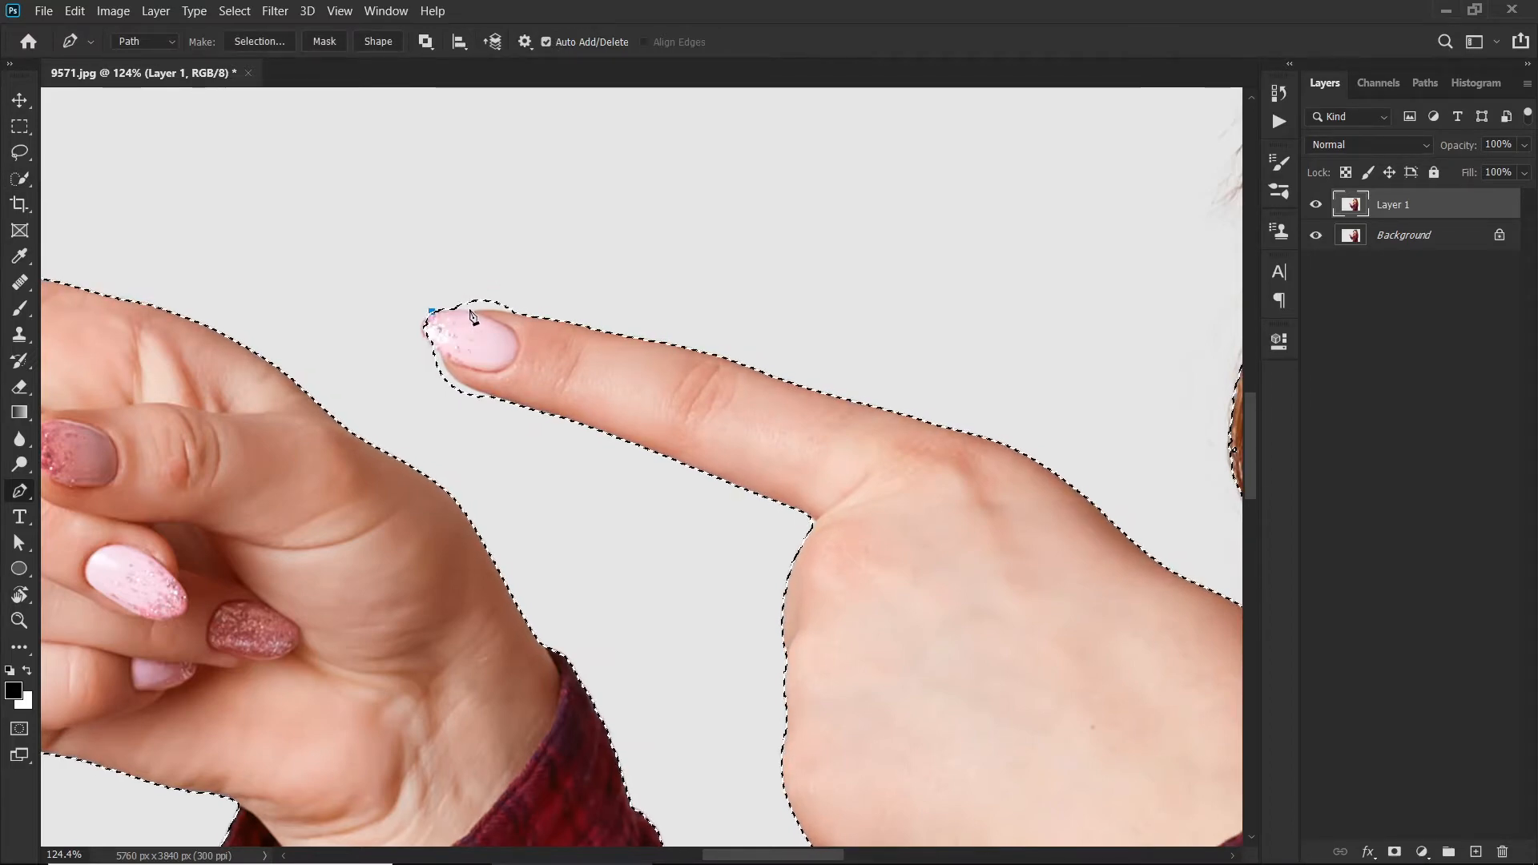
left_click_drag(471, 312, 478, 314)
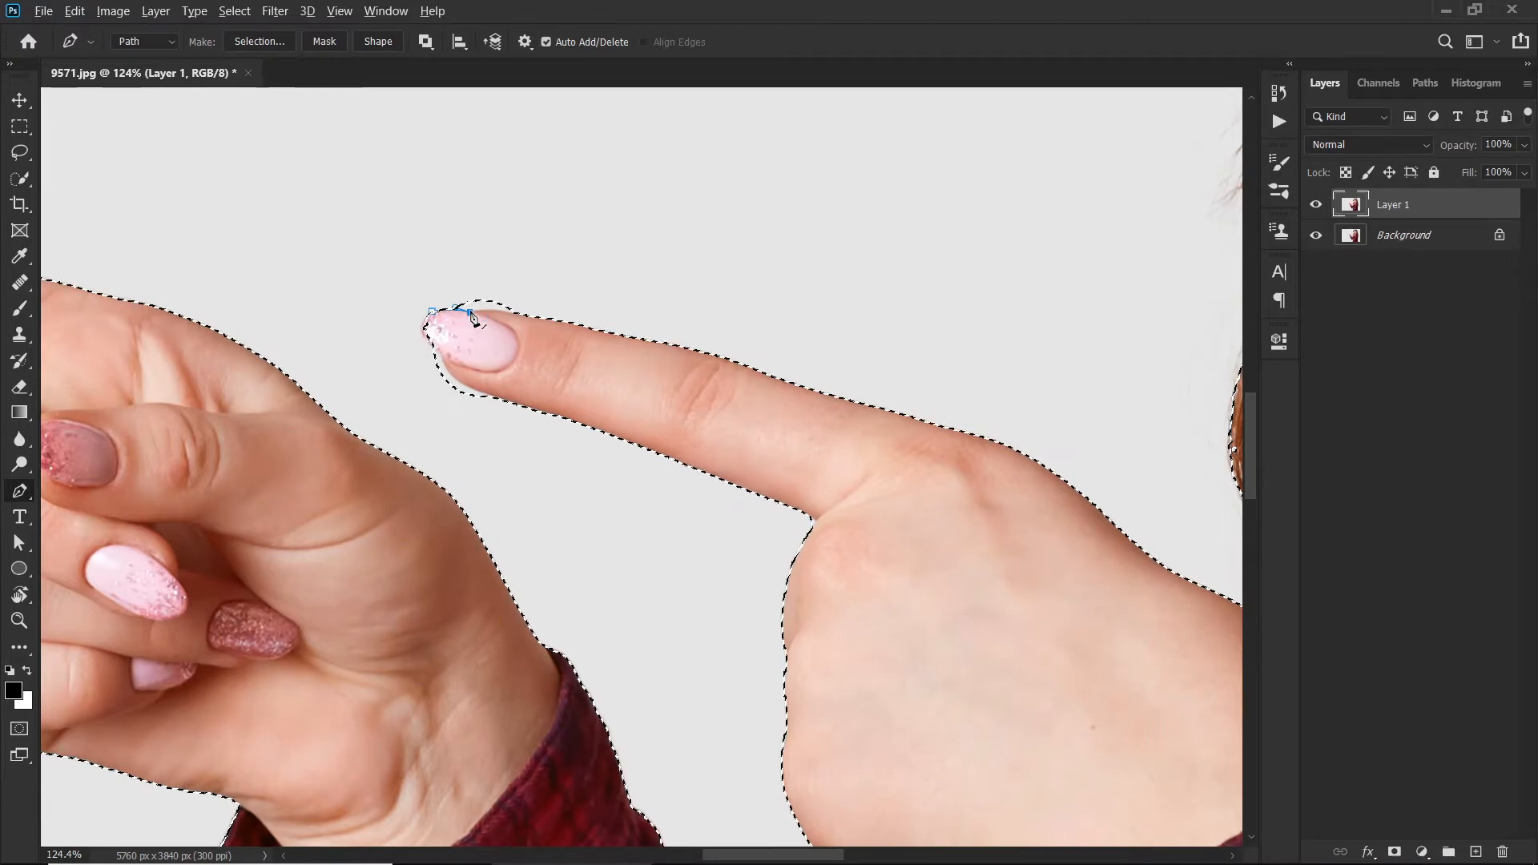
left_click_drag(510, 313, 508, 246)
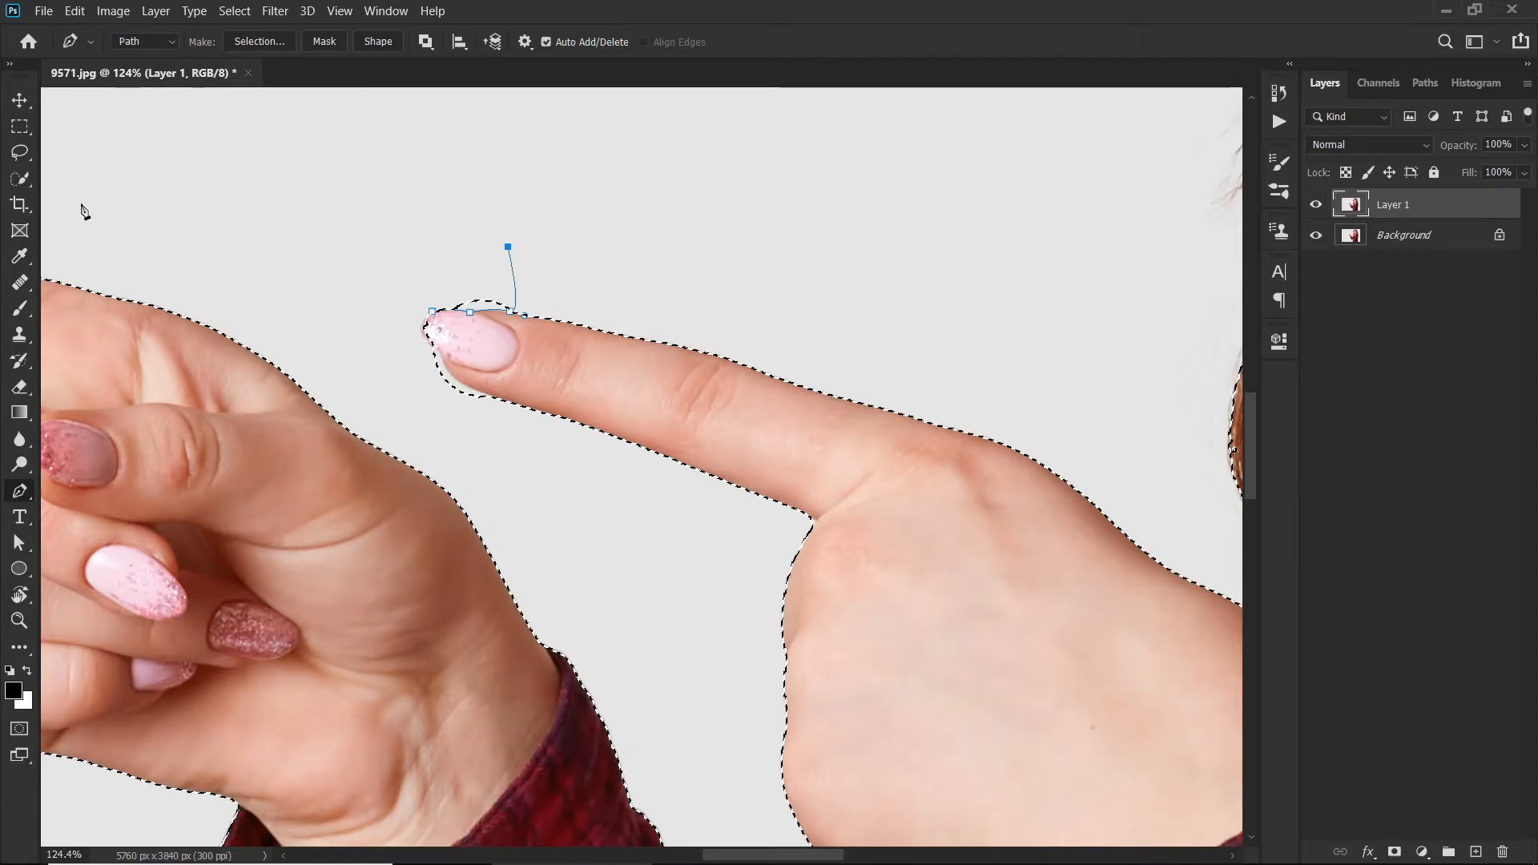
left_click(28, 164)
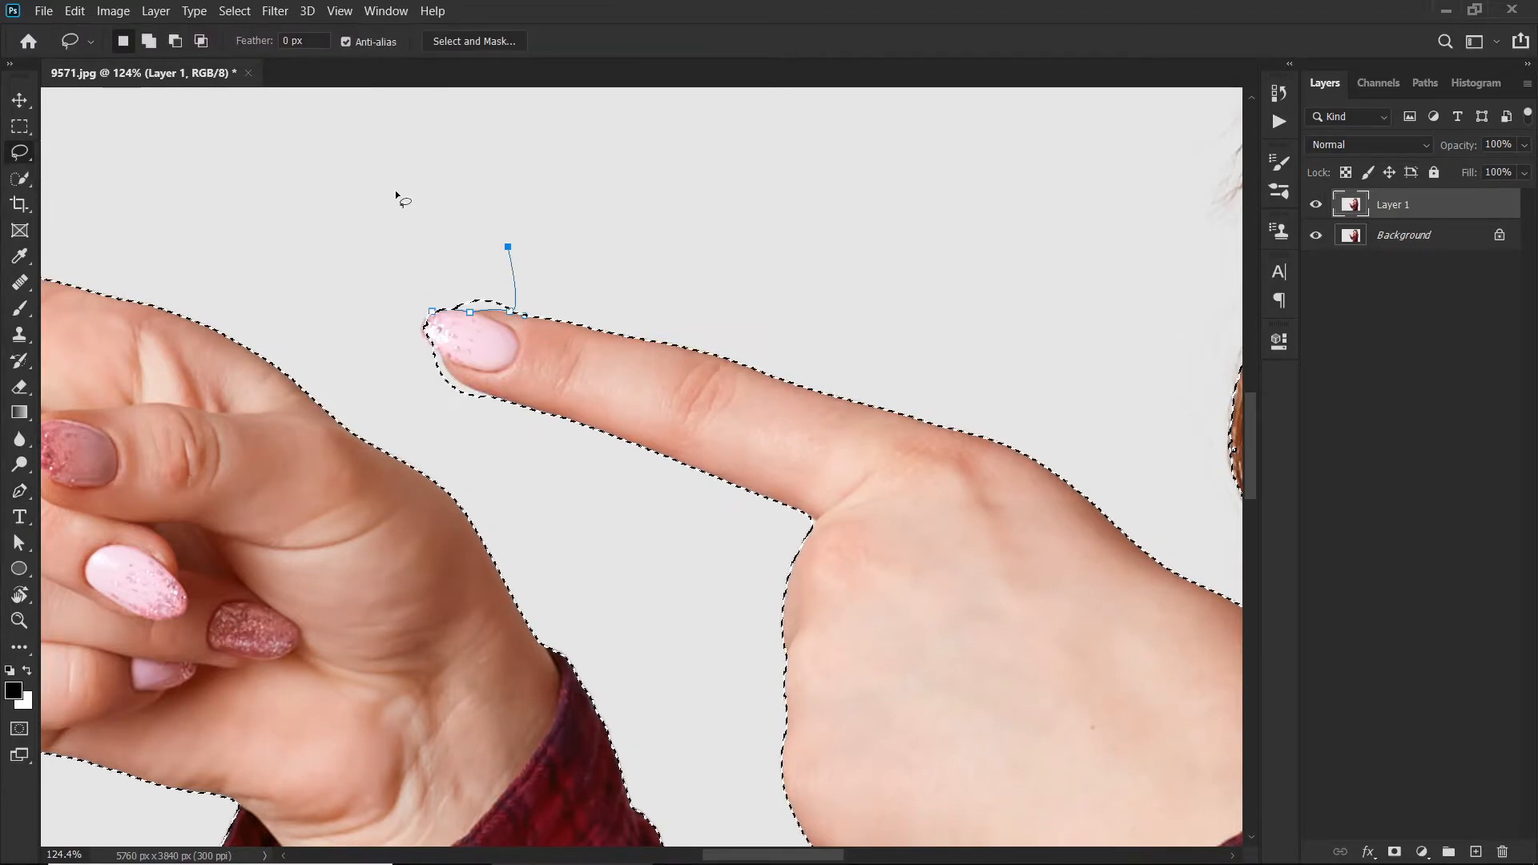
left_click(387, 256)
key("p")
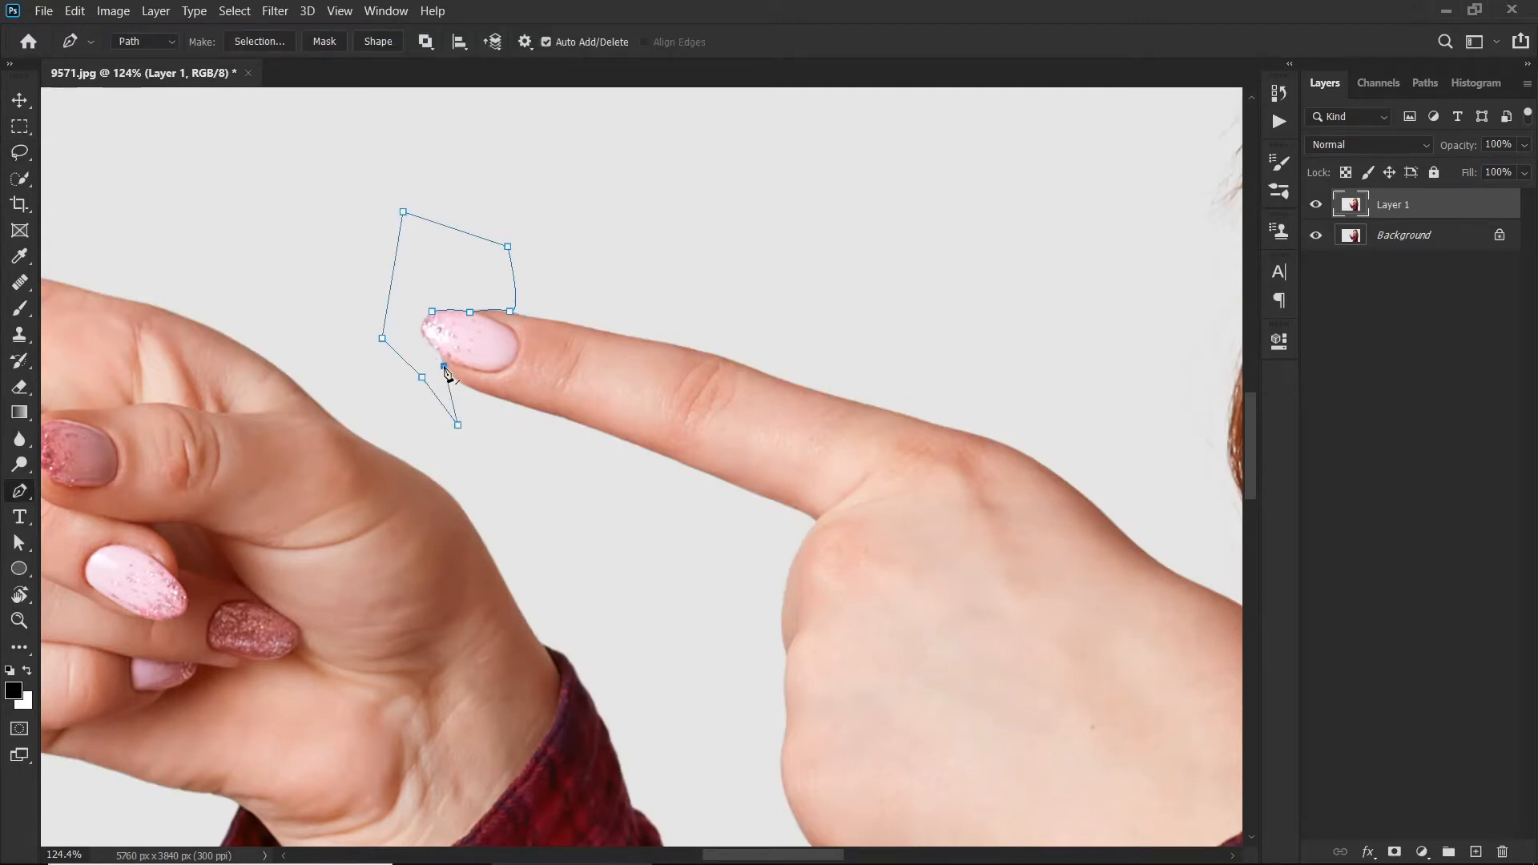
right_click(446, 254)
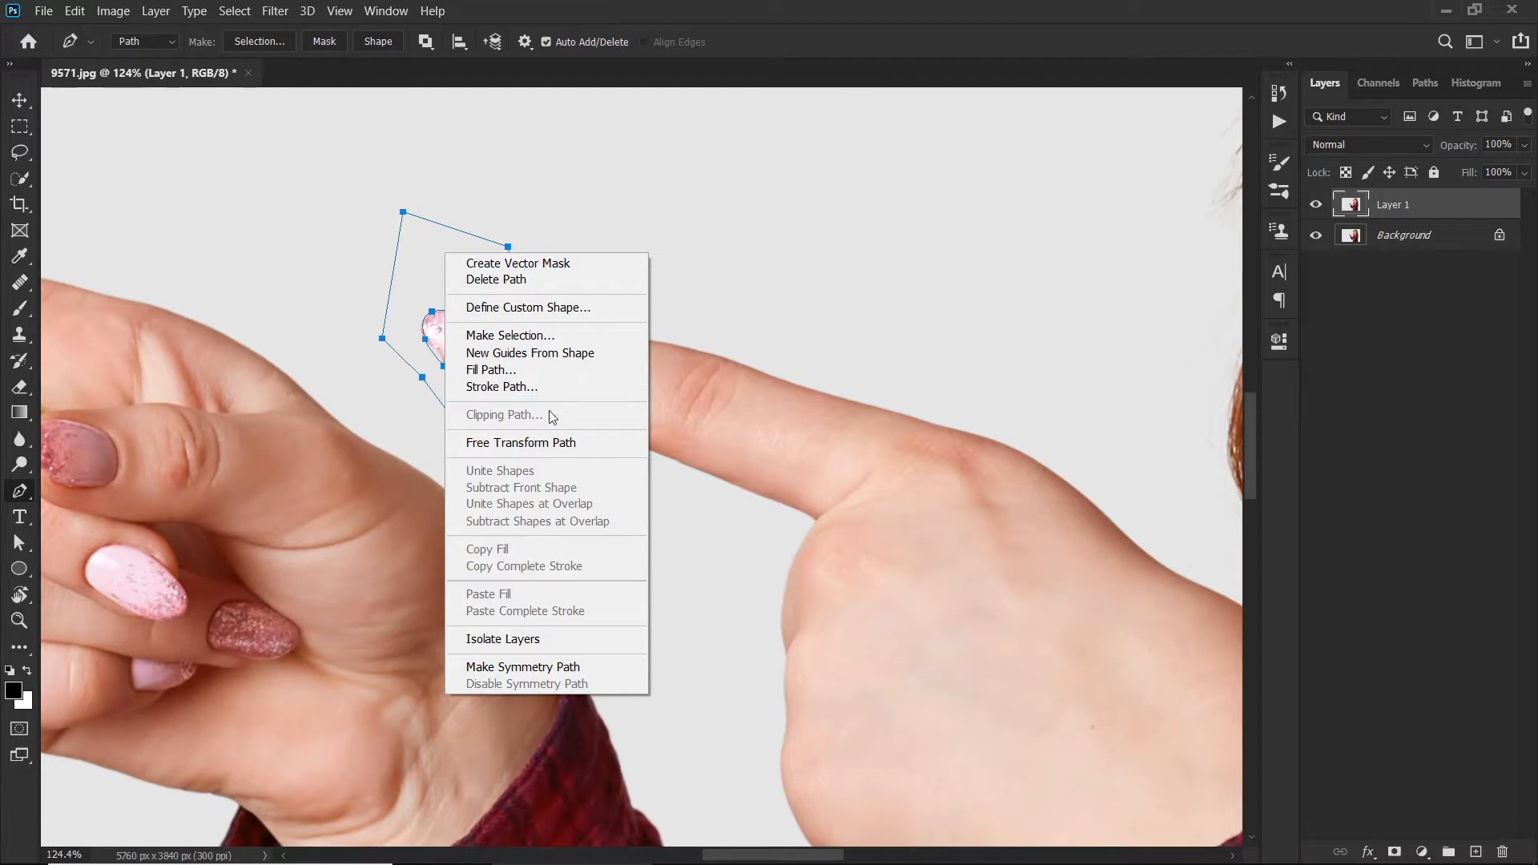
left_click(534, 335)
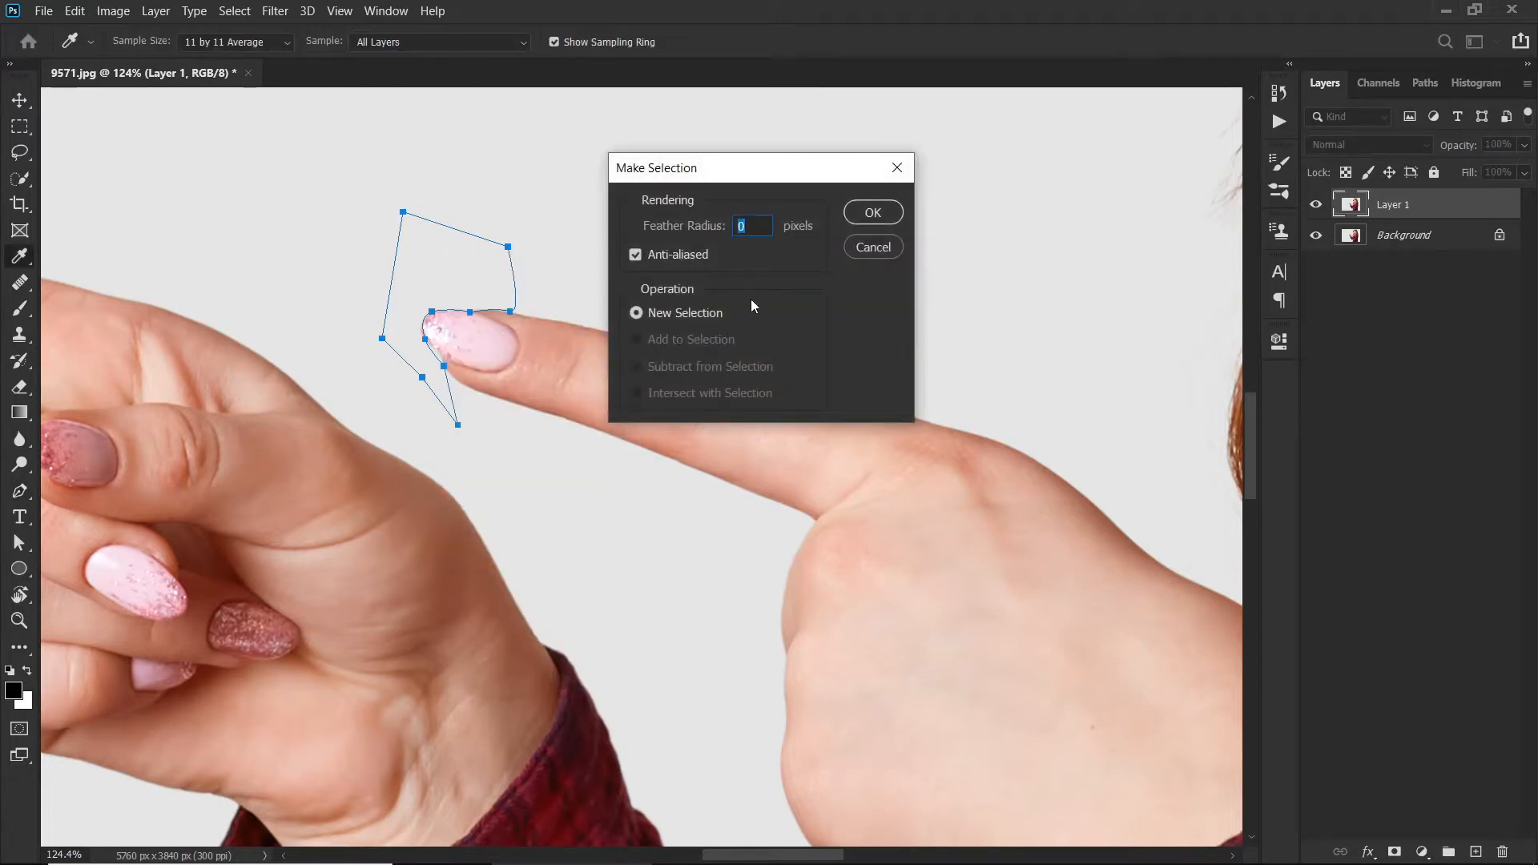
left_click(873, 246)
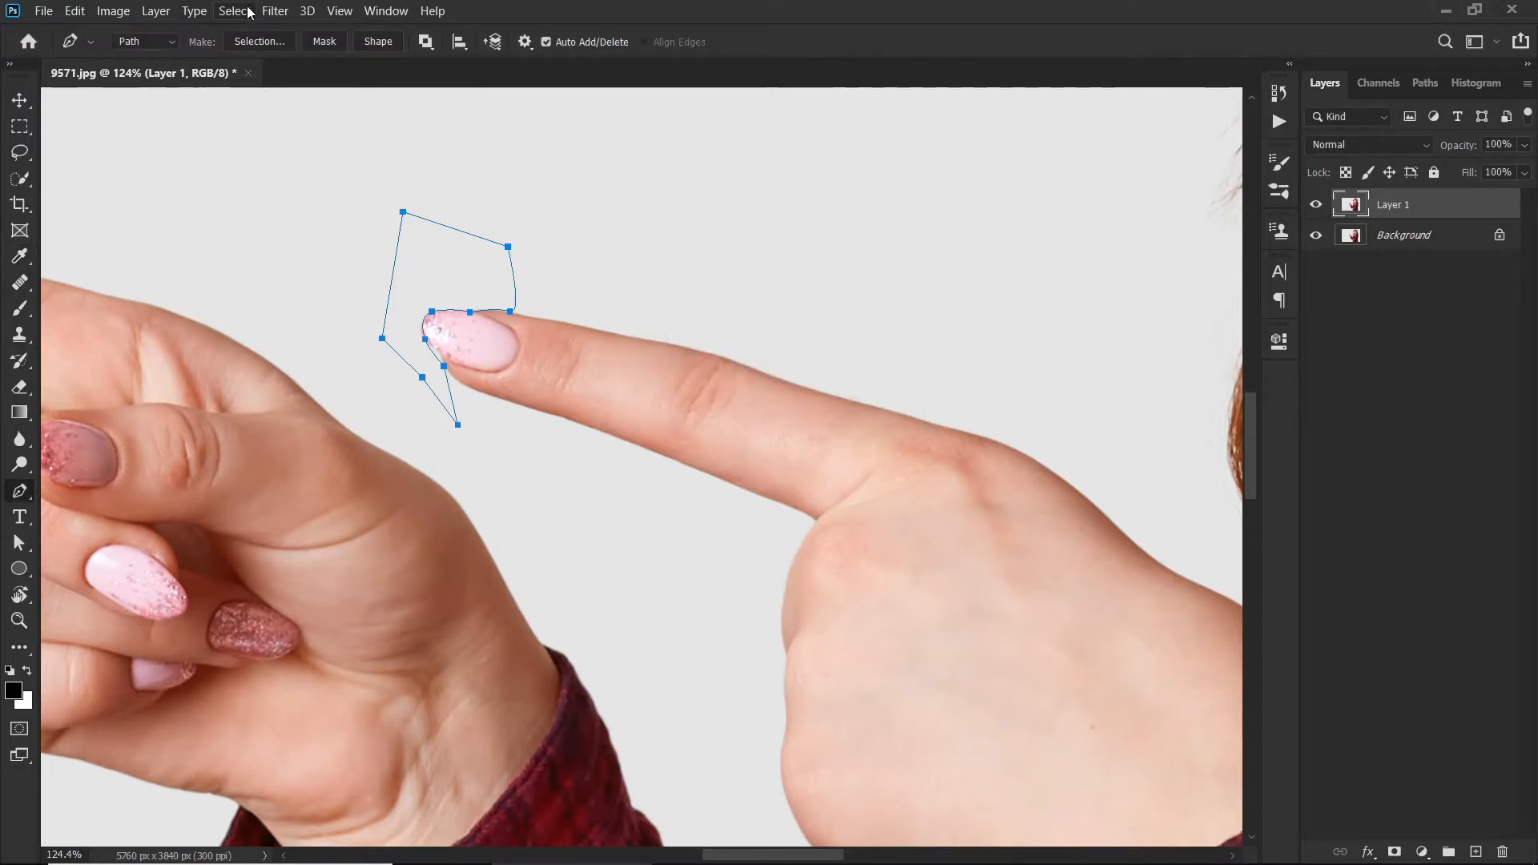
Reselect the woman's outline and subtract the closed fingertip path from that selection.
left_click(250, 12)
left_click(248, 12)
left_click(244, 12)
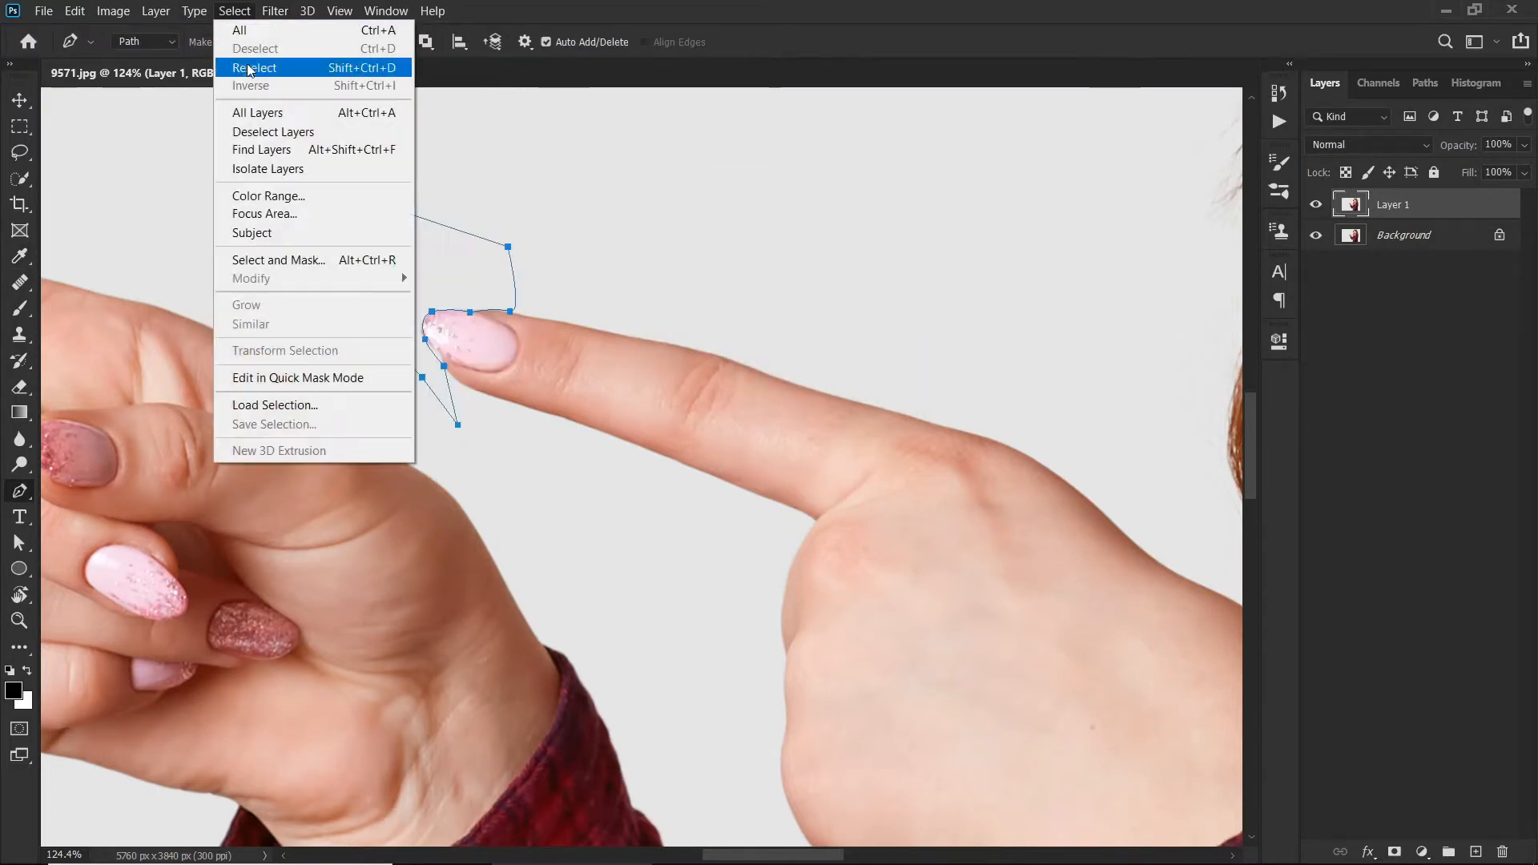
left_click(239, 68)
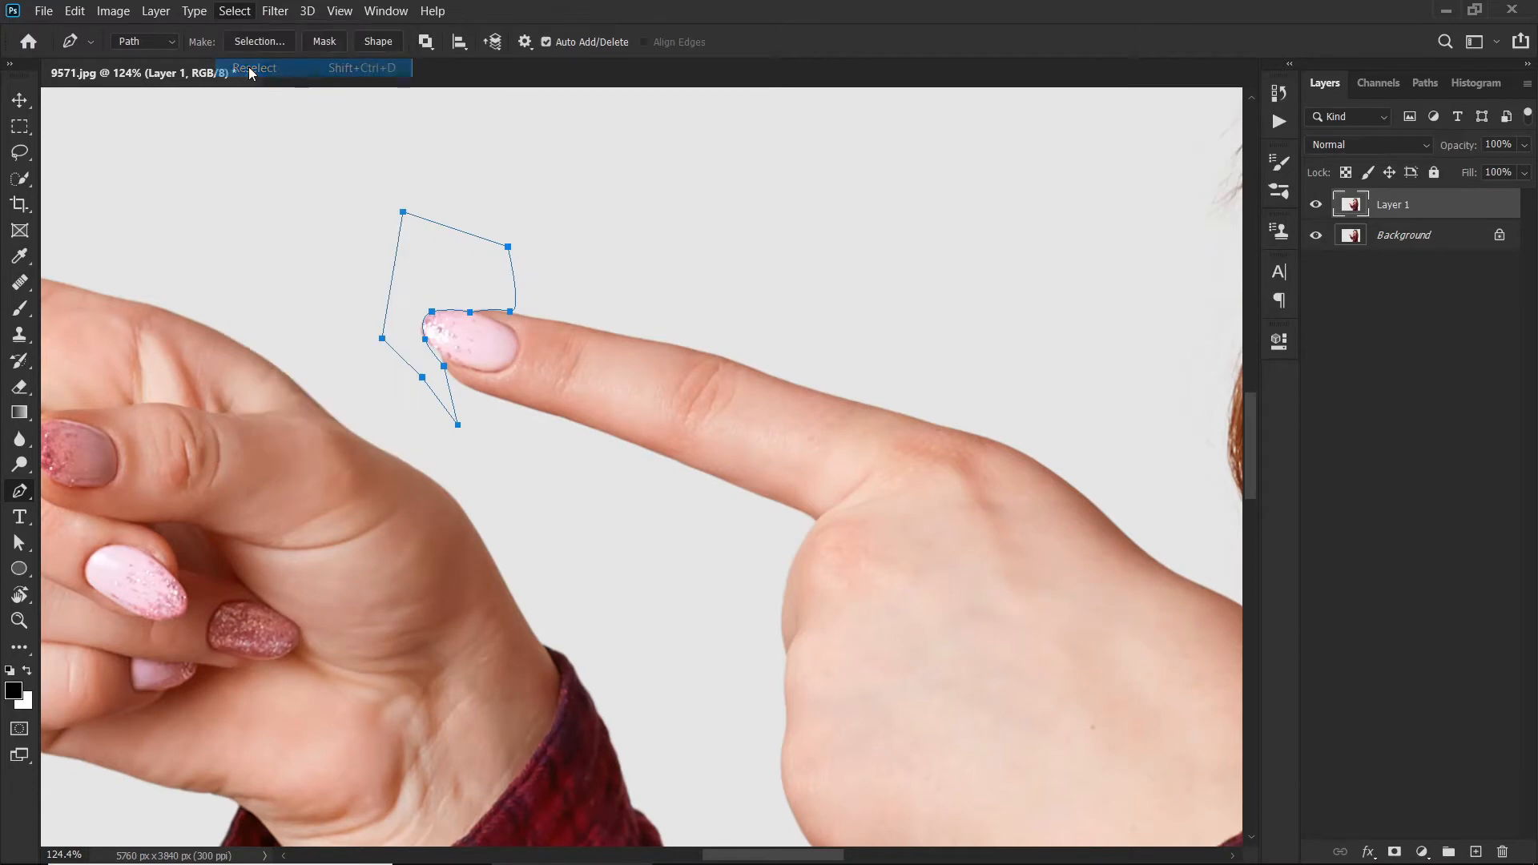
right_click(438, 276)
left_click(508, 347)
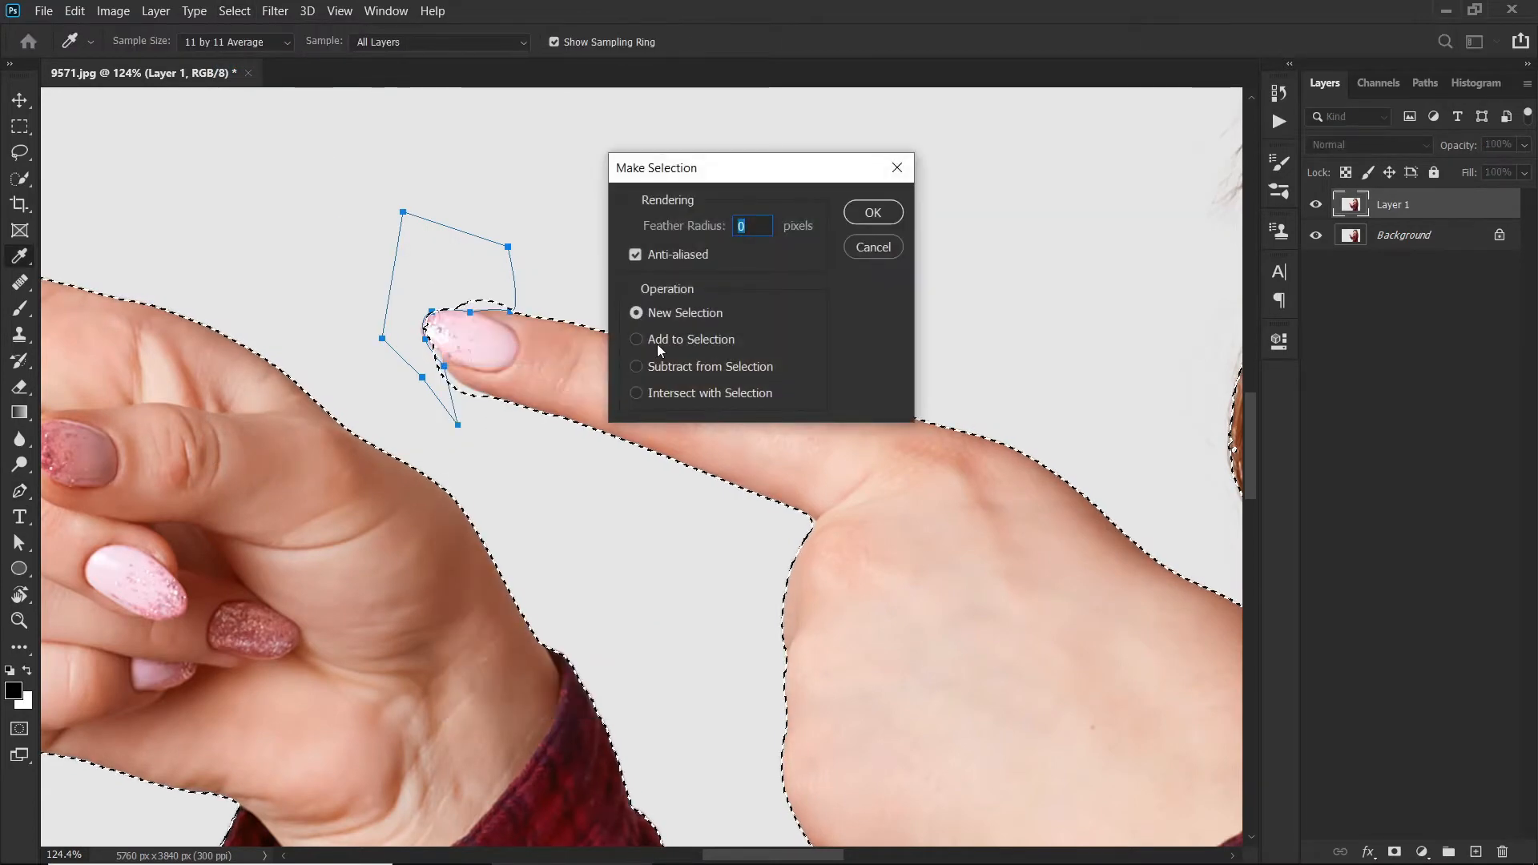
left_click(659, 366)
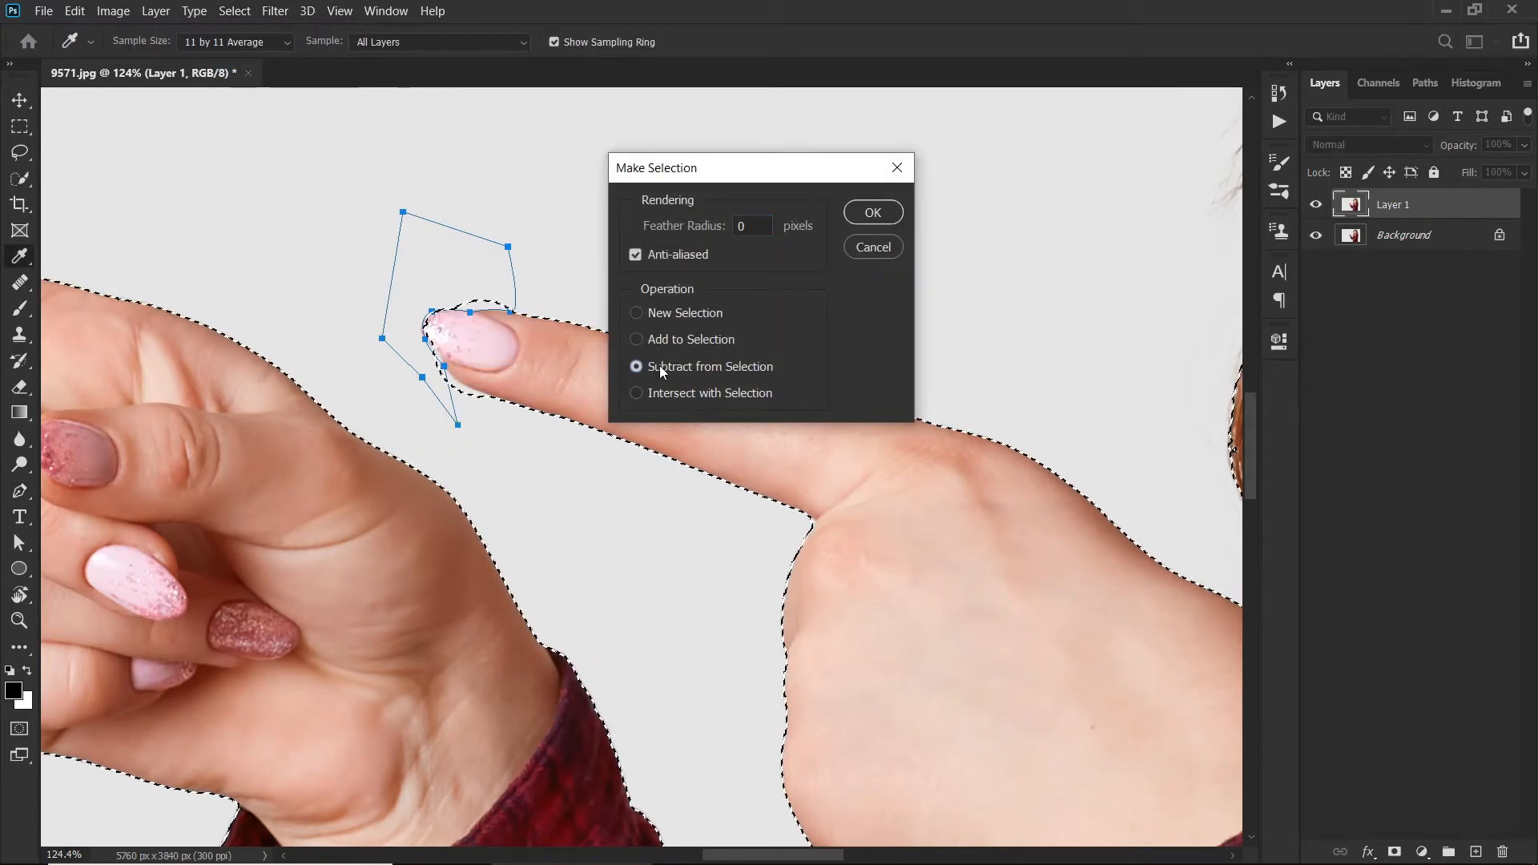
left_click(883, 210)
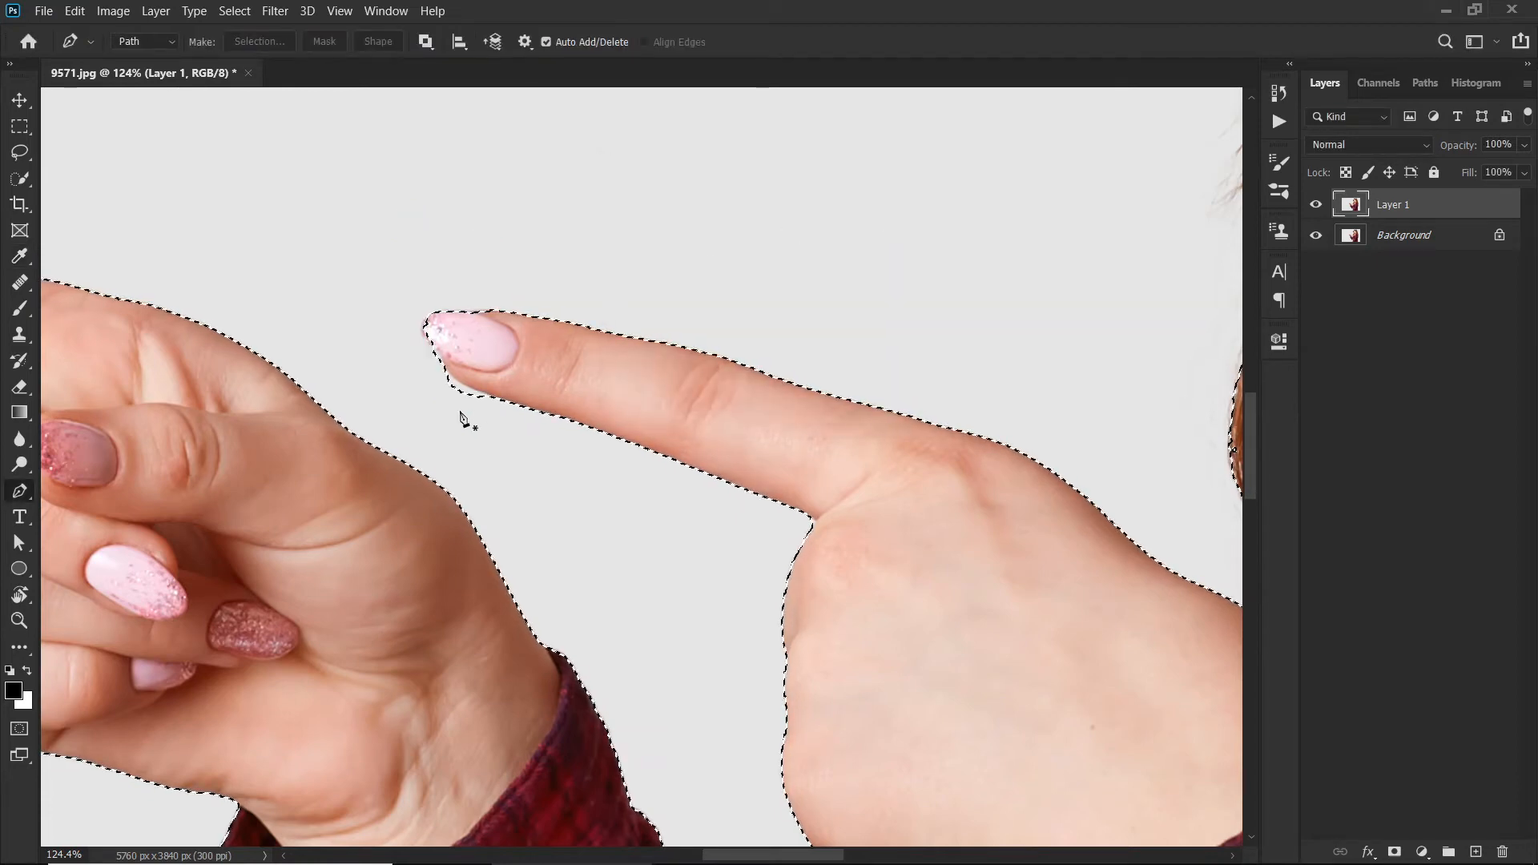
Trace a closed Pen tool path around the leftover background just under the pointing fingertip.
left_click(447, 367)
left_click_drag(490, 394, 499, 398)
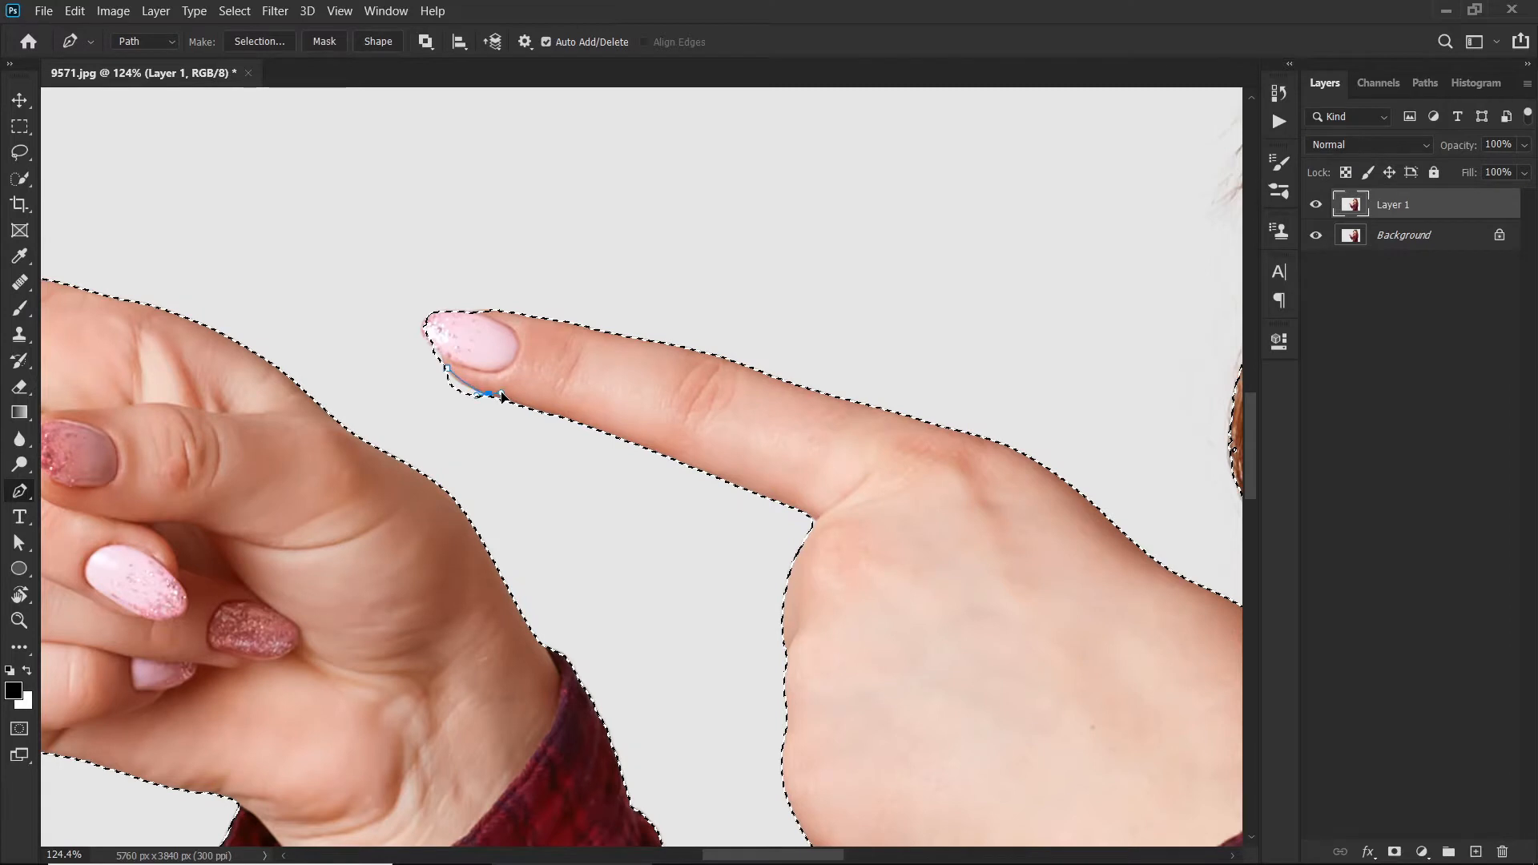
left_click(505, 440)
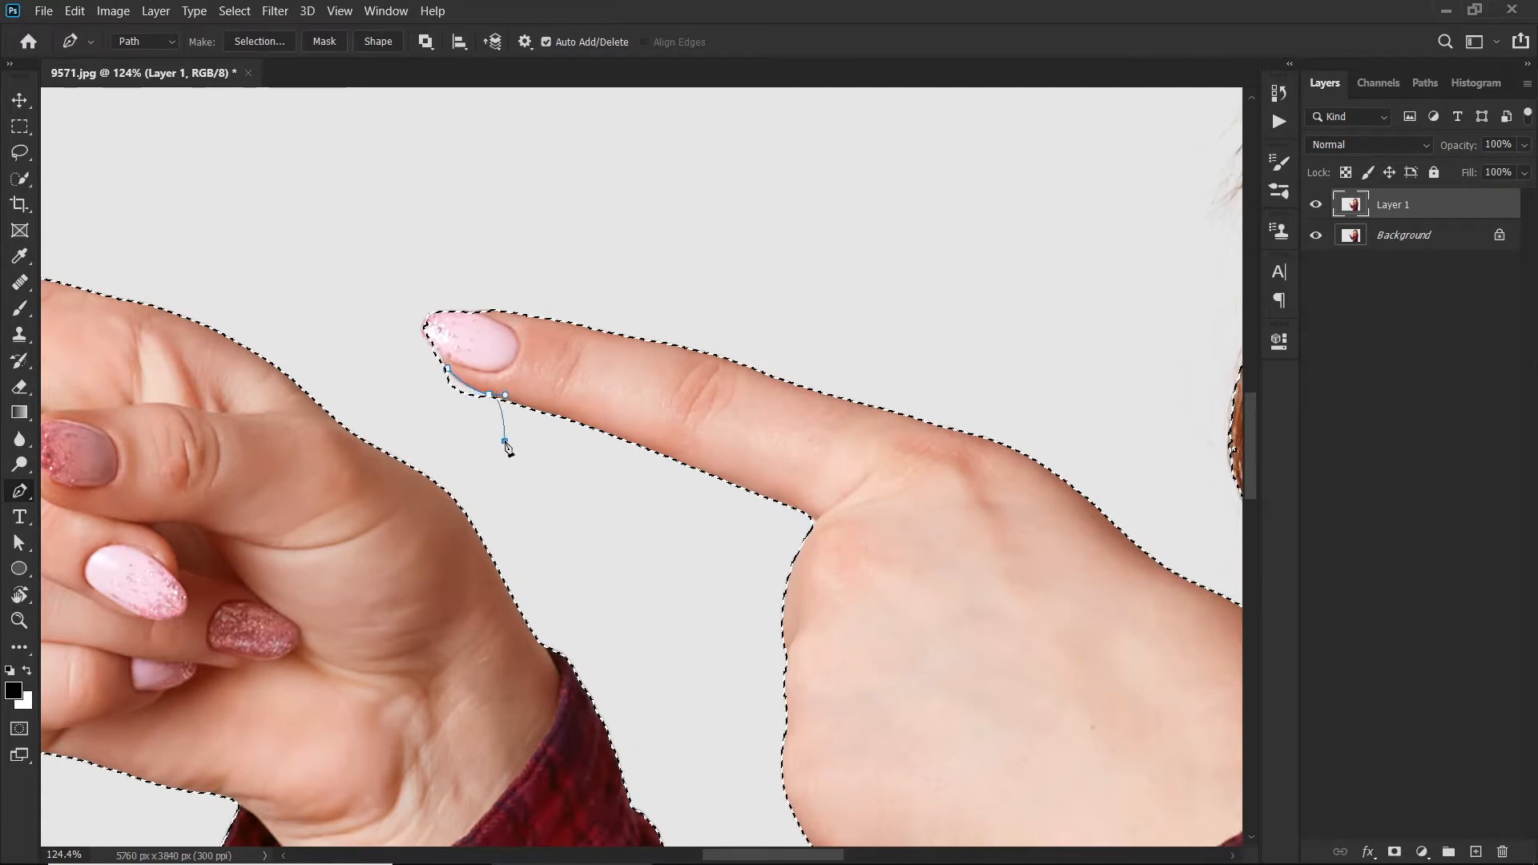
left_click(437, 429)
left_click(446, 367)
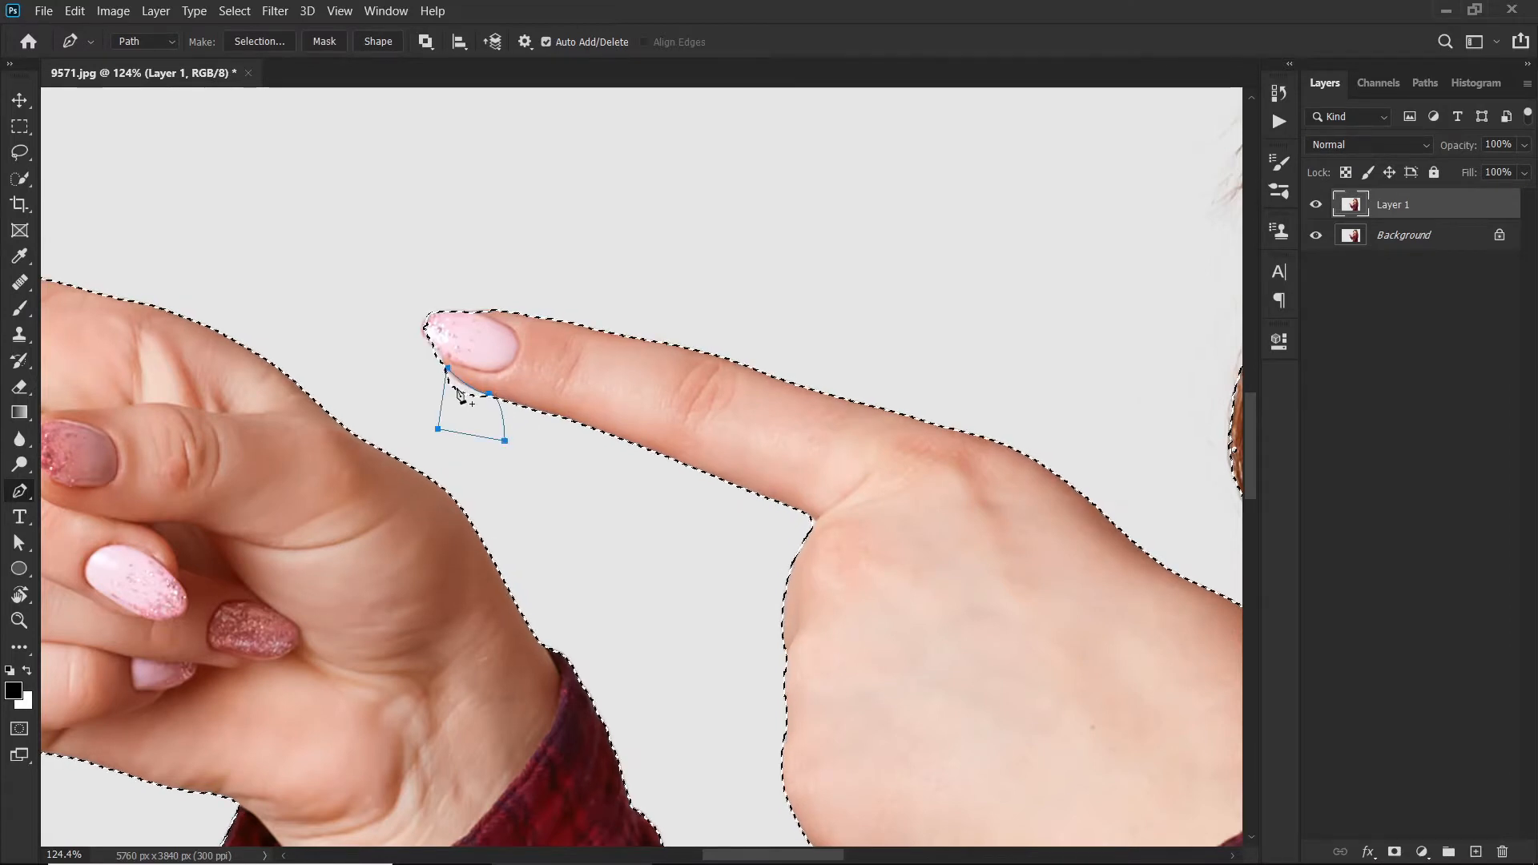
Convert the small path under the fingertip into a selection using Subtract from Selection.
right_click(470, 411)
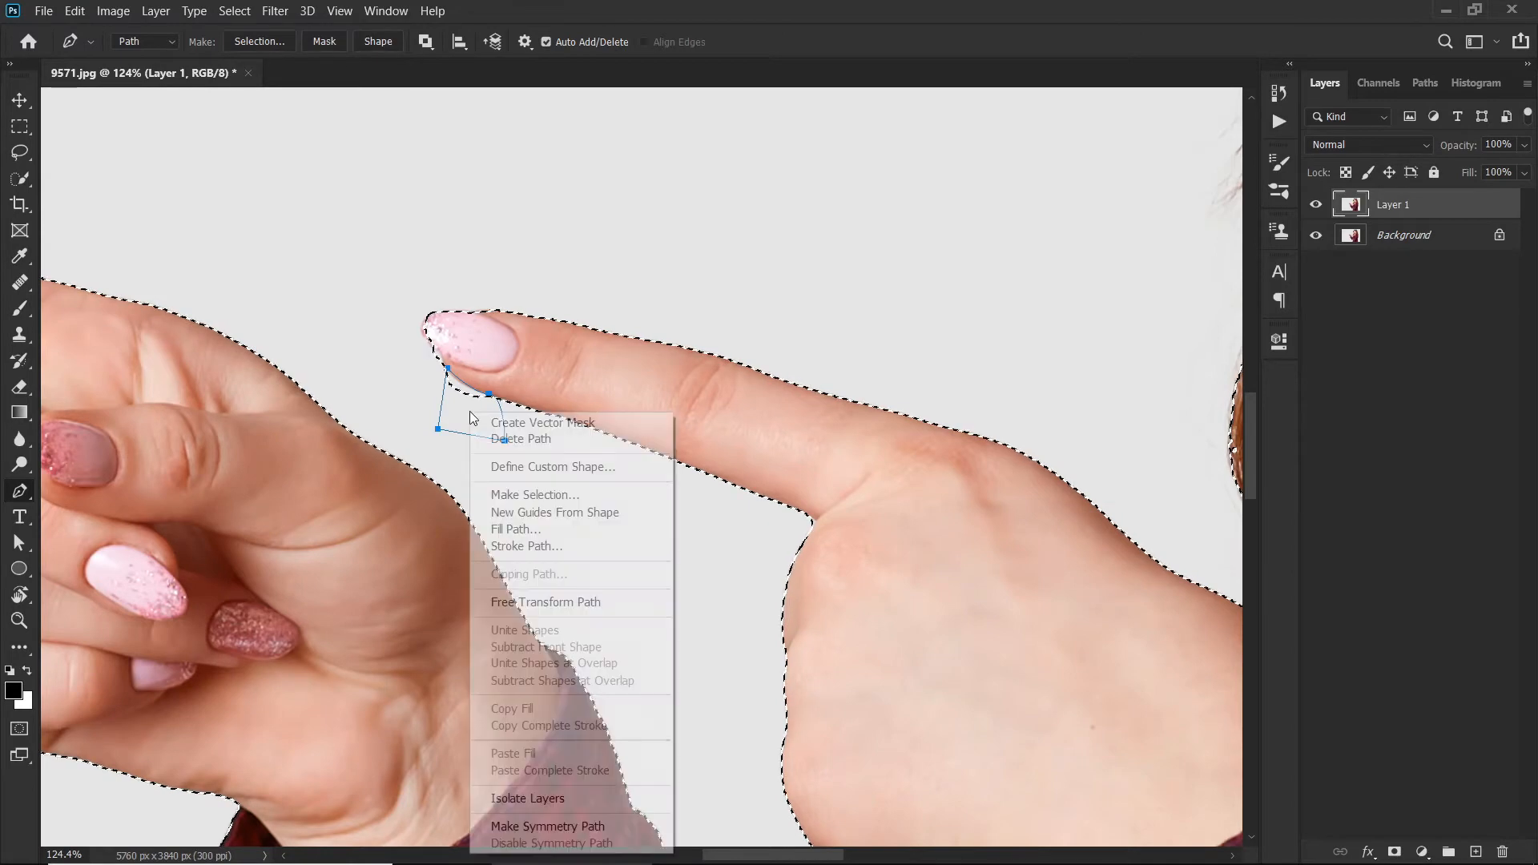
left_click(536, 495)
left_click(667, 367)
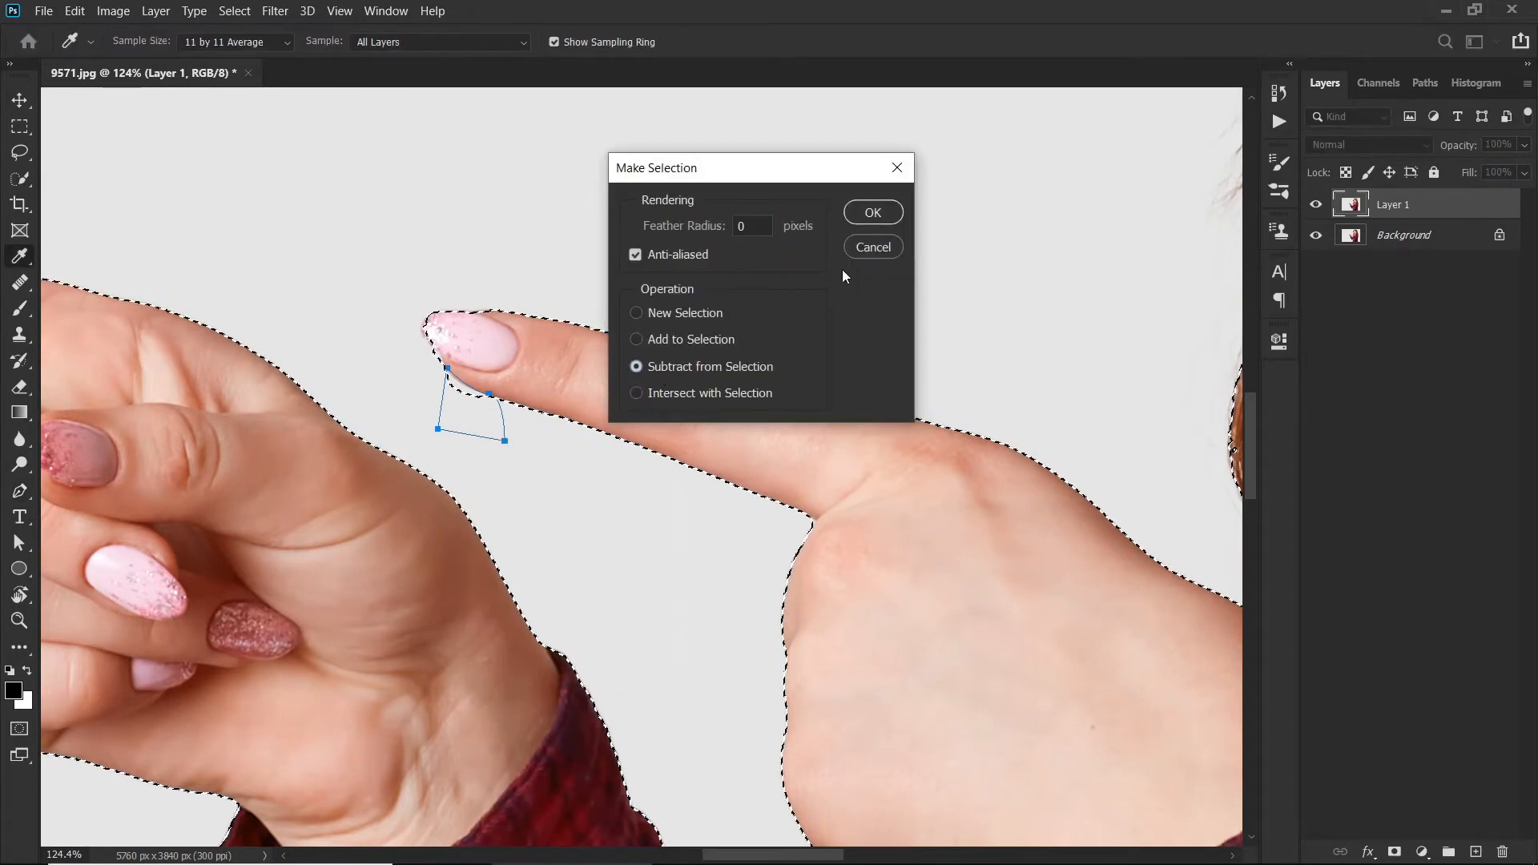
left_click(872, 211)
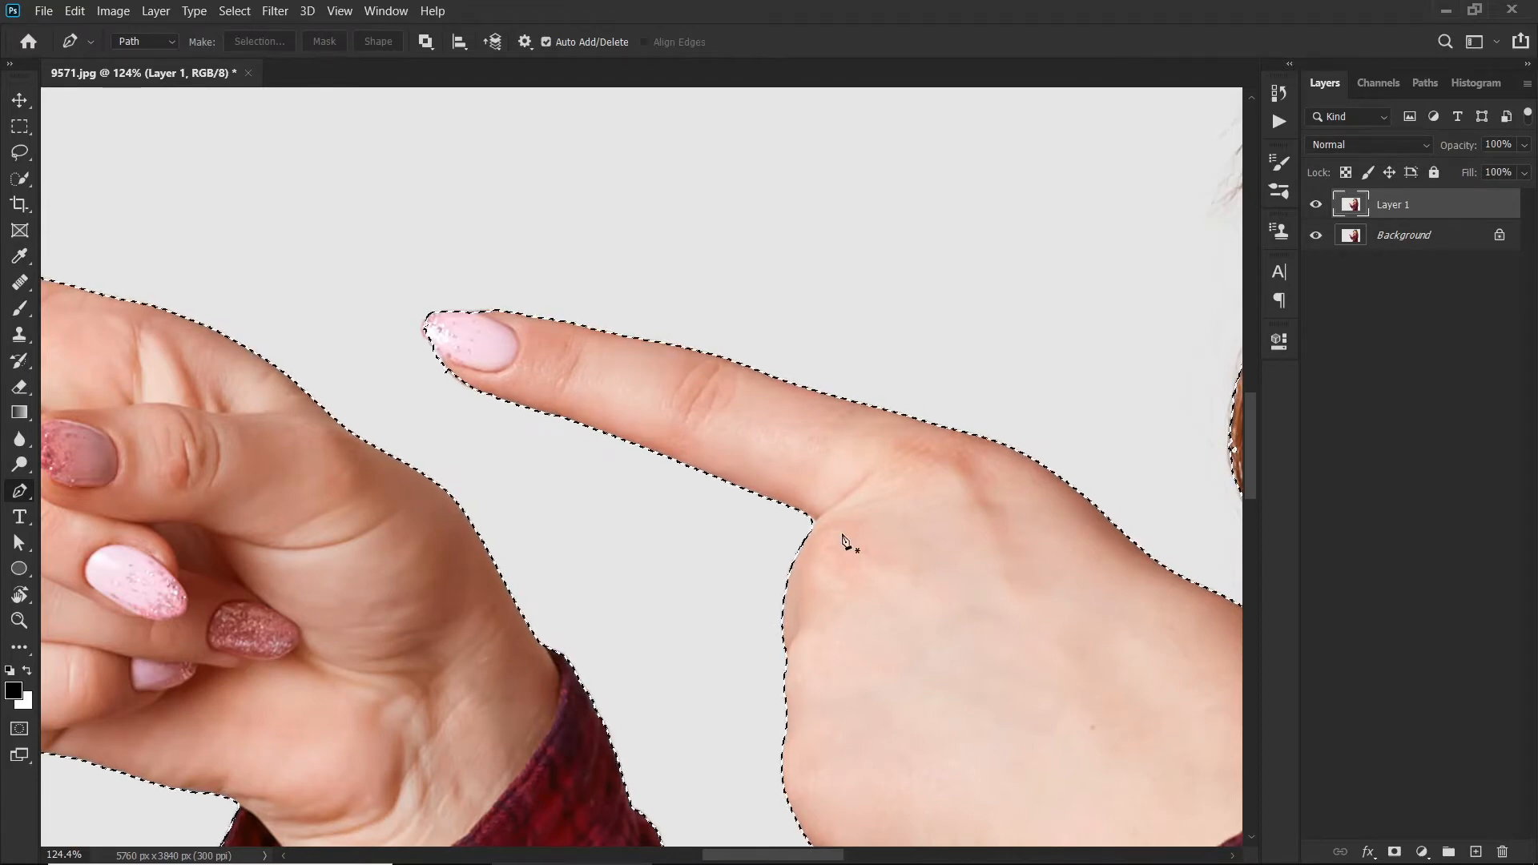
Inspect the selection edge along the woman's hair on both sides of her face.
left_click_drag(808, 533, 184, 709)
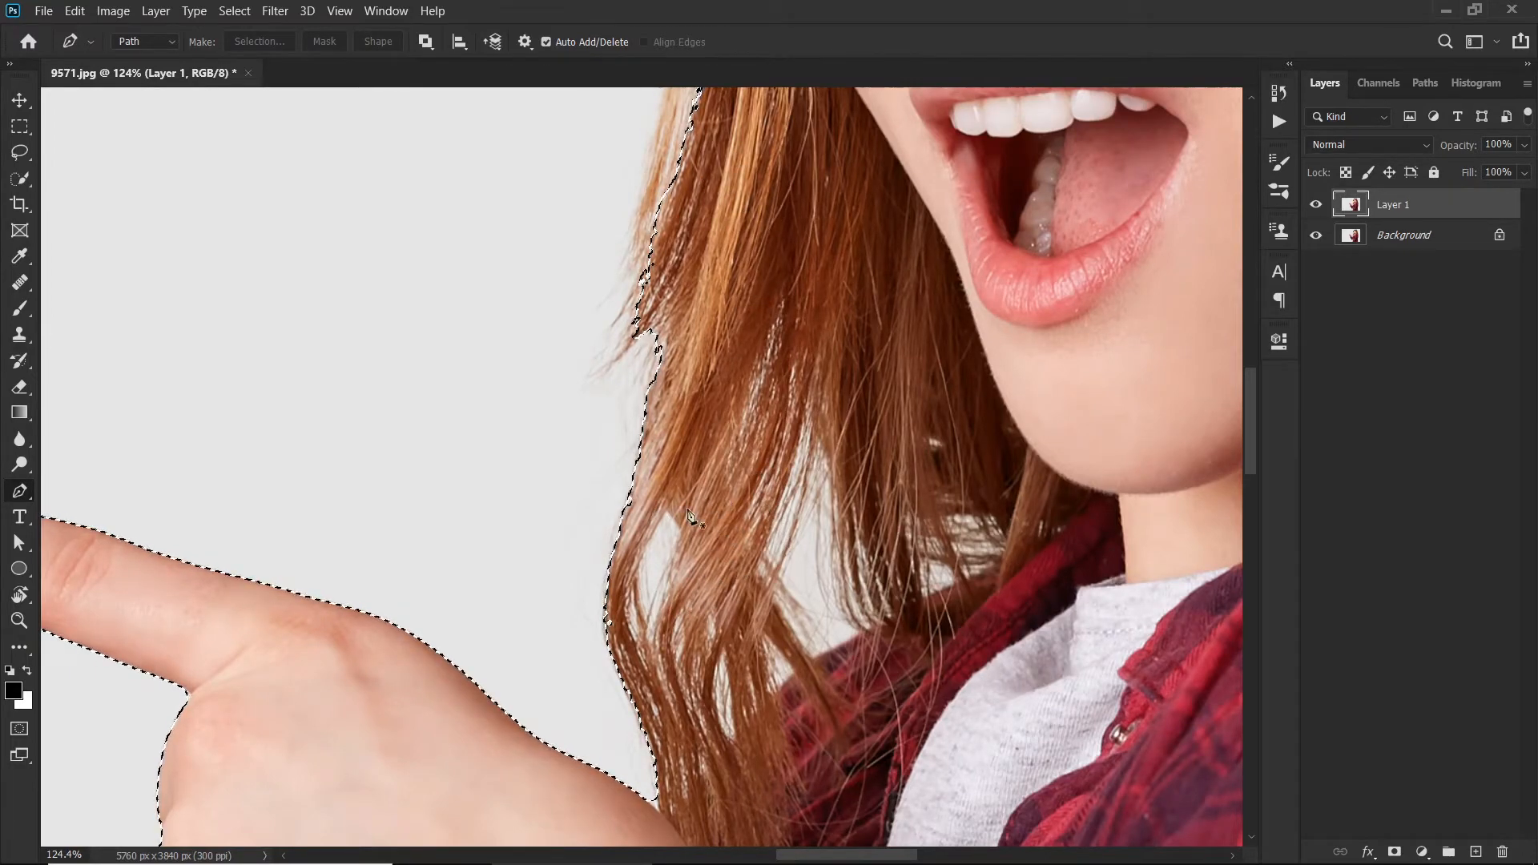
left_click_drag(689, 469, 330, 501)
left_click_drag(775, 510, 628, 624)
left_click_drag(422, 553, 465, 769)
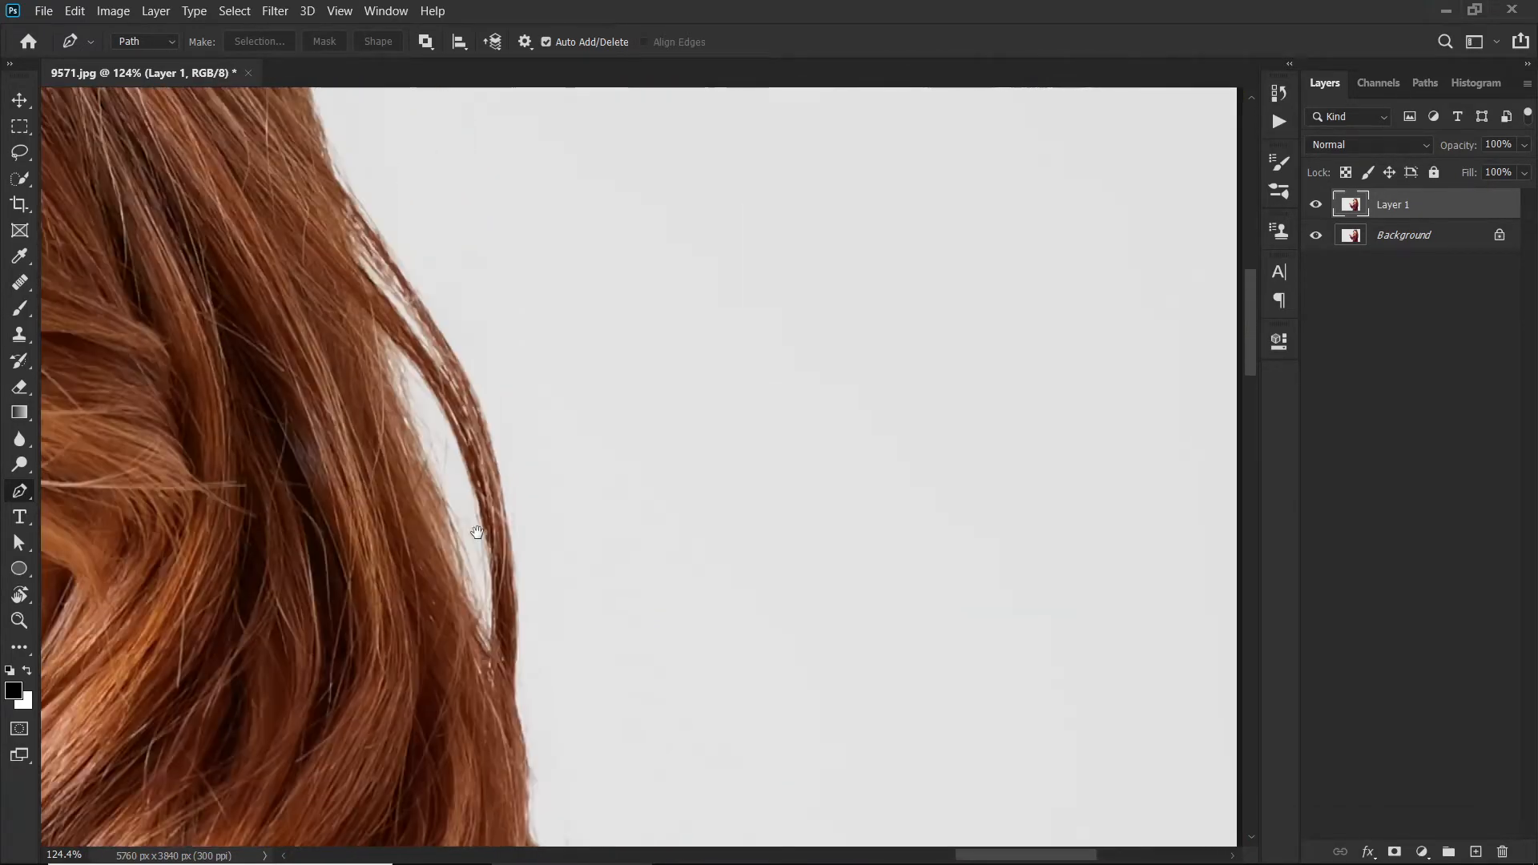
left_click_drag(351, 666, 632, 593)
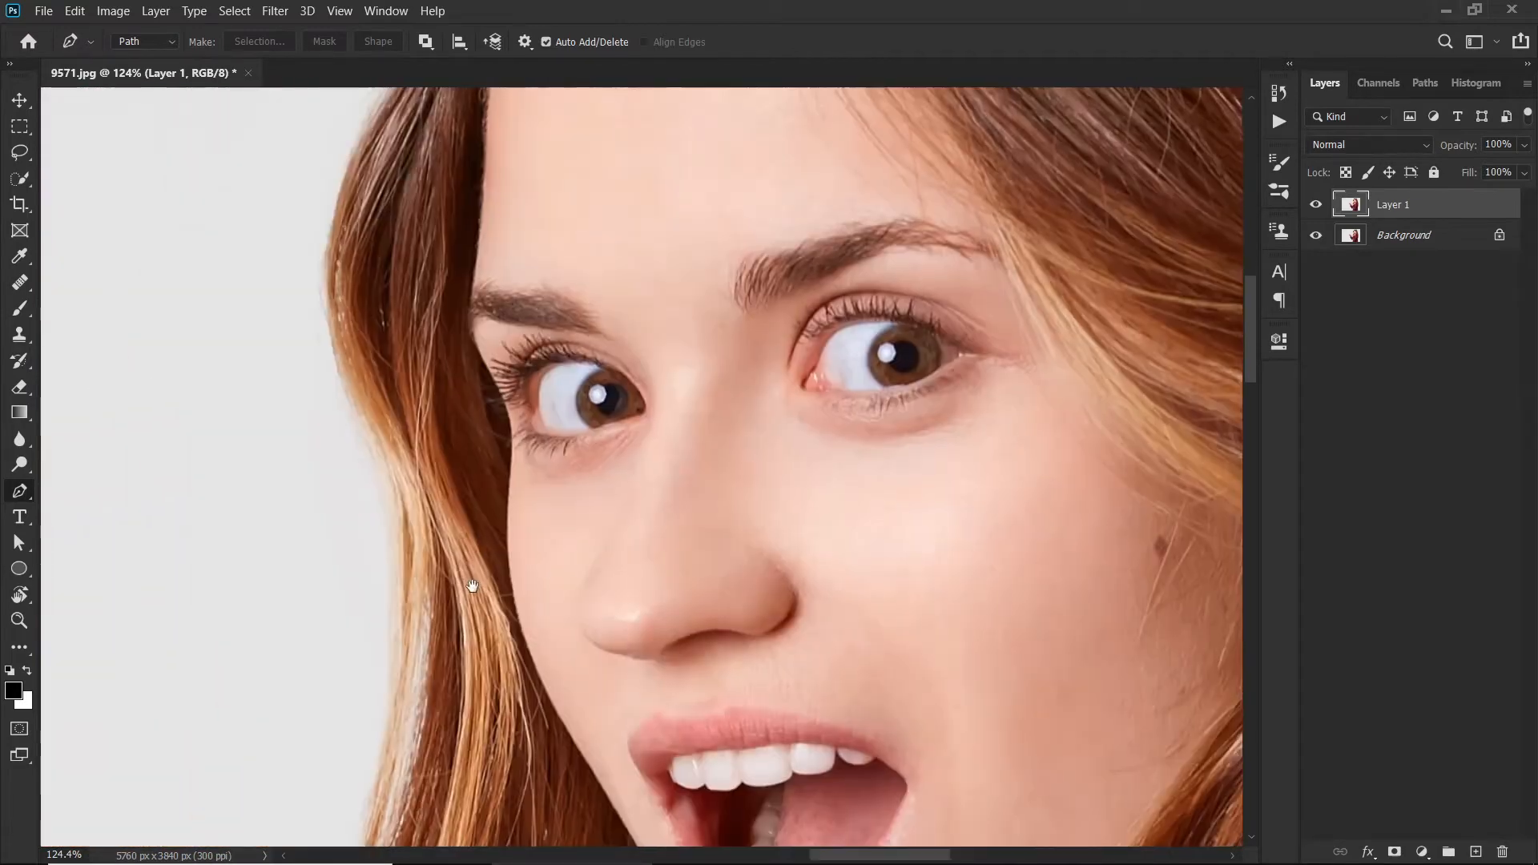
left_click_drag(488, 683, 488, 565)
left_click_drag(449, 617, 467, 663)
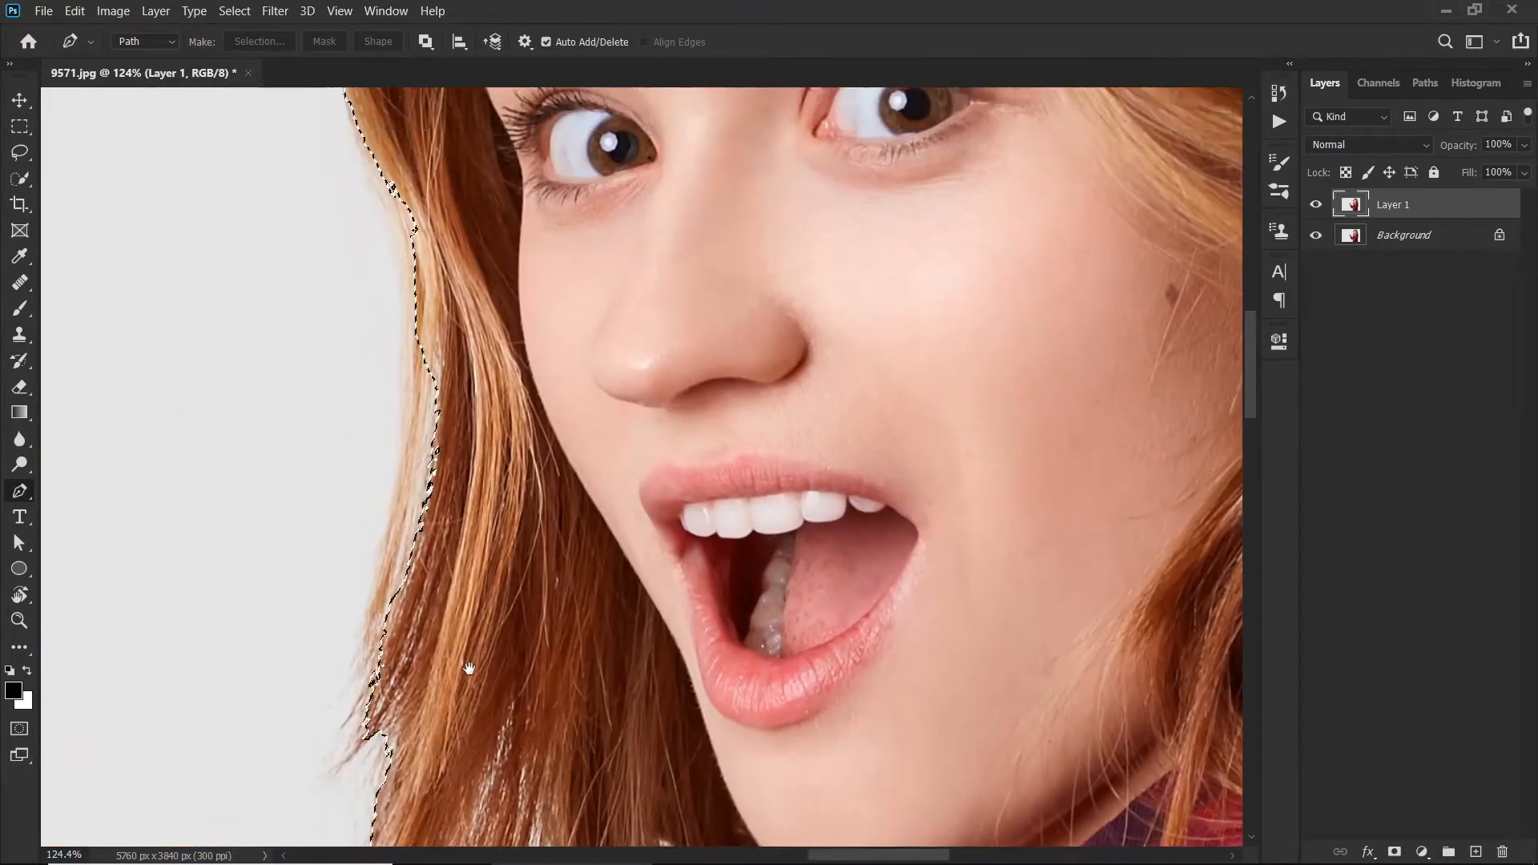
Subtract the loose outer hair strands beside the cheek from the selection, using the Quick Selection tool at brush size 50.
key("w")
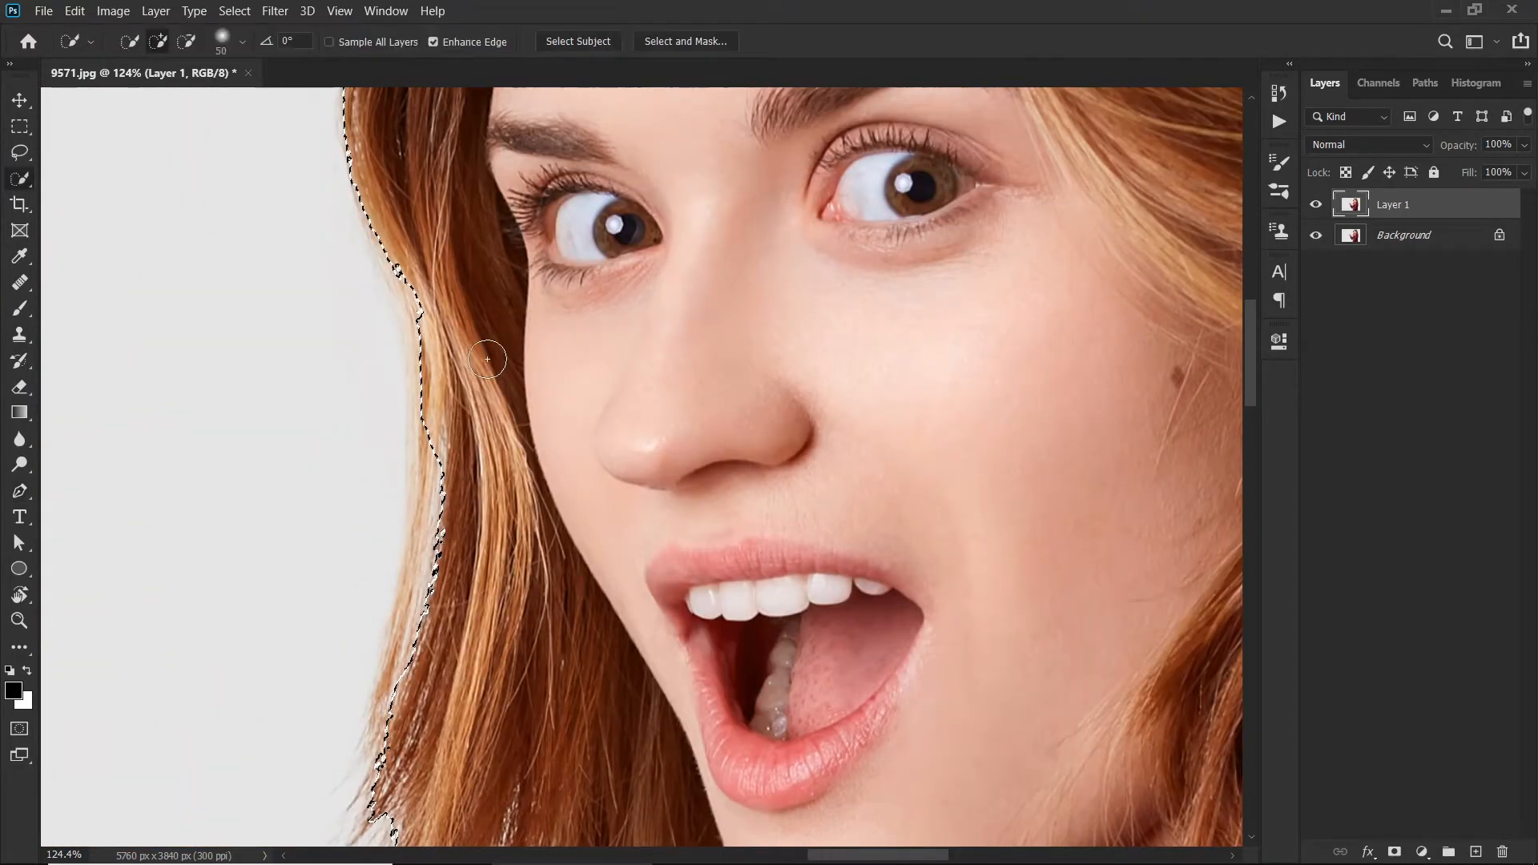
right_click(19, 186)
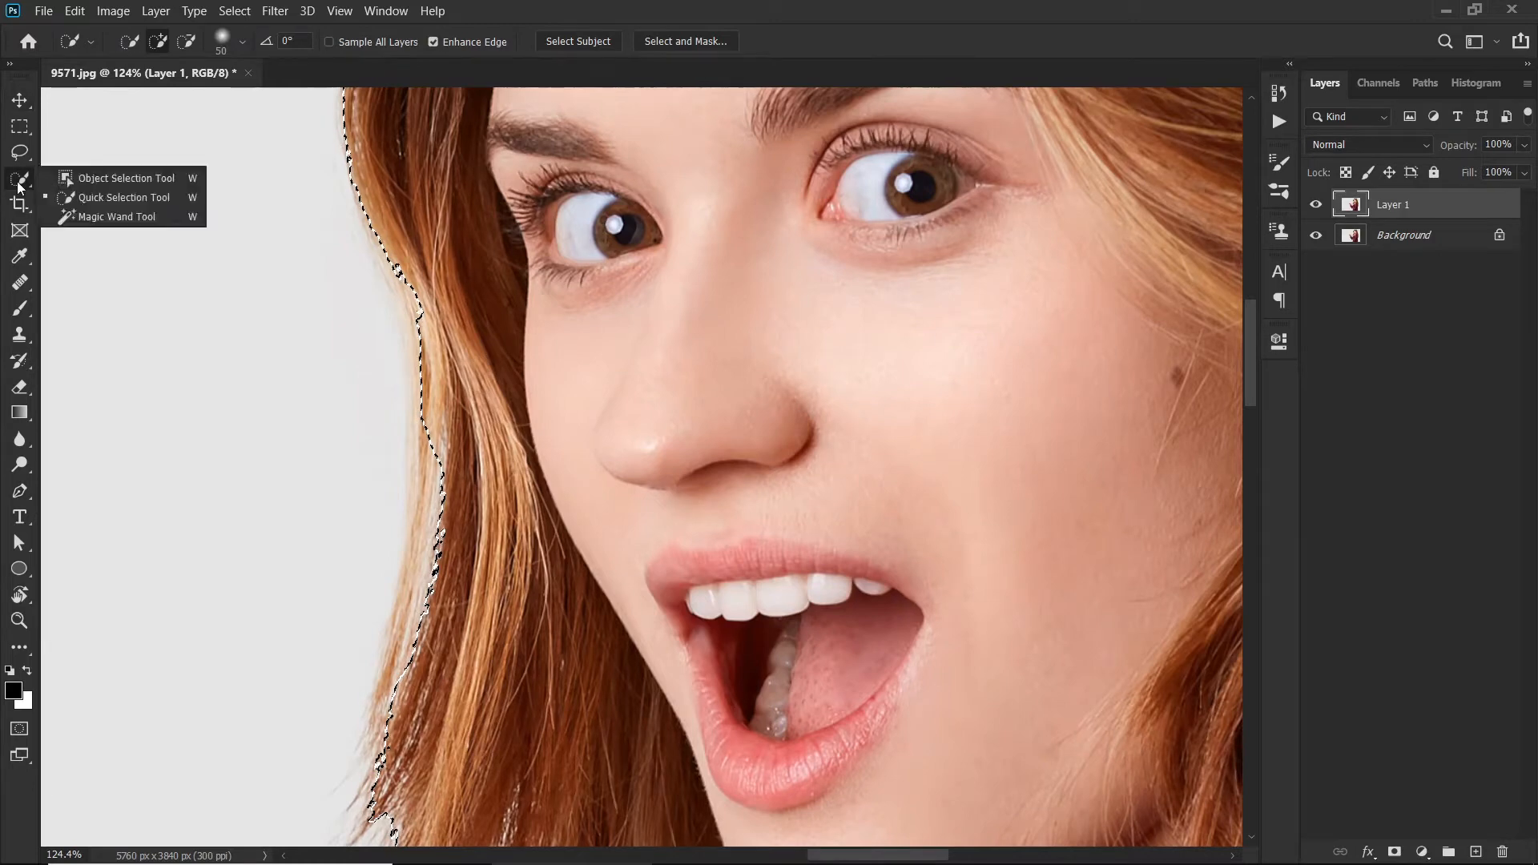
left_click(19, 186)
right_click(19, 186)
left_click(122, 195)
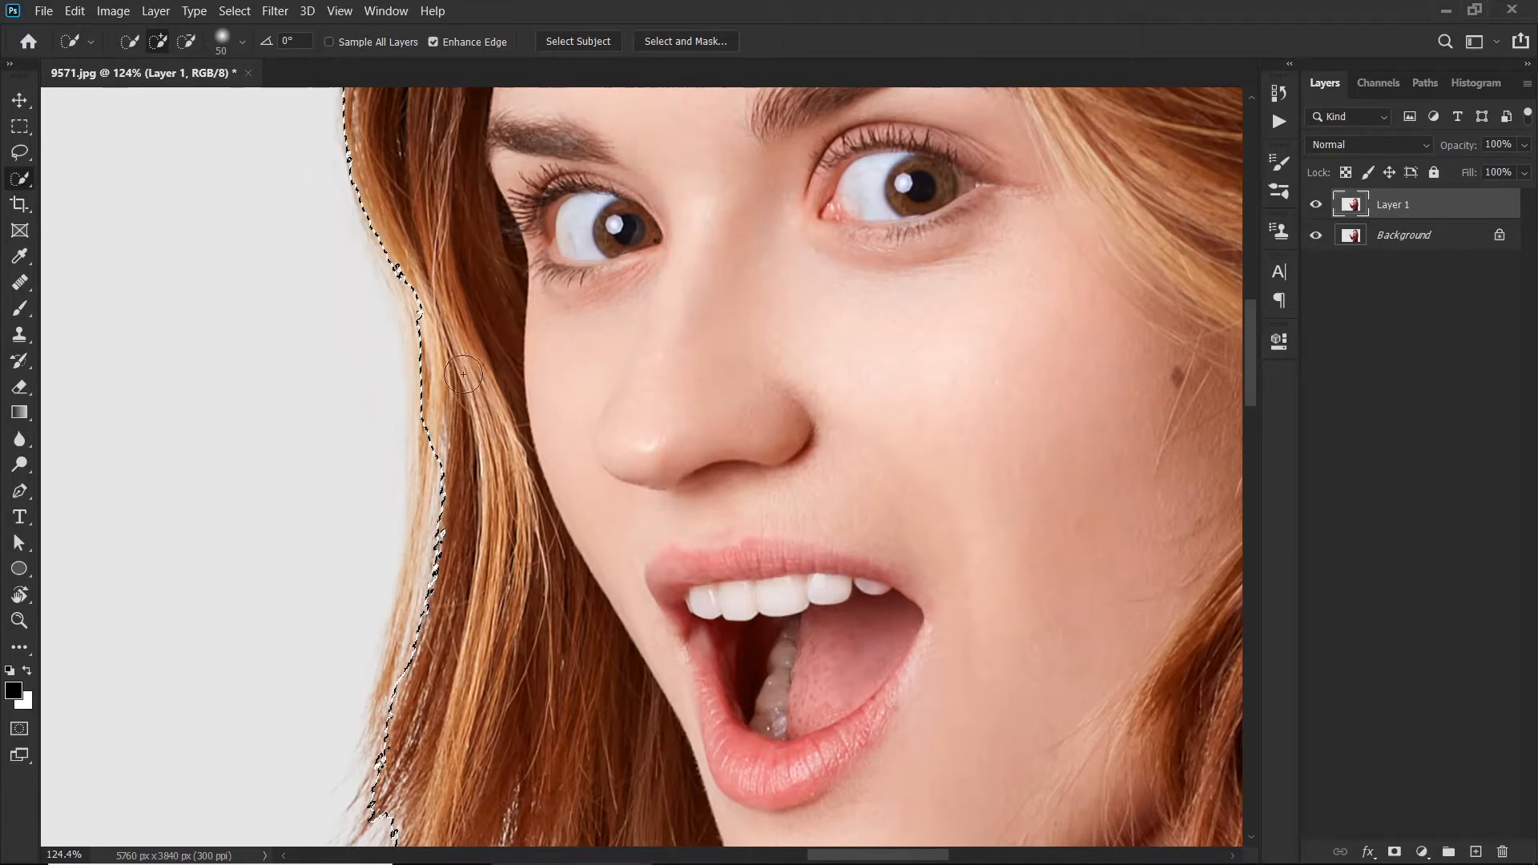
key("alt")
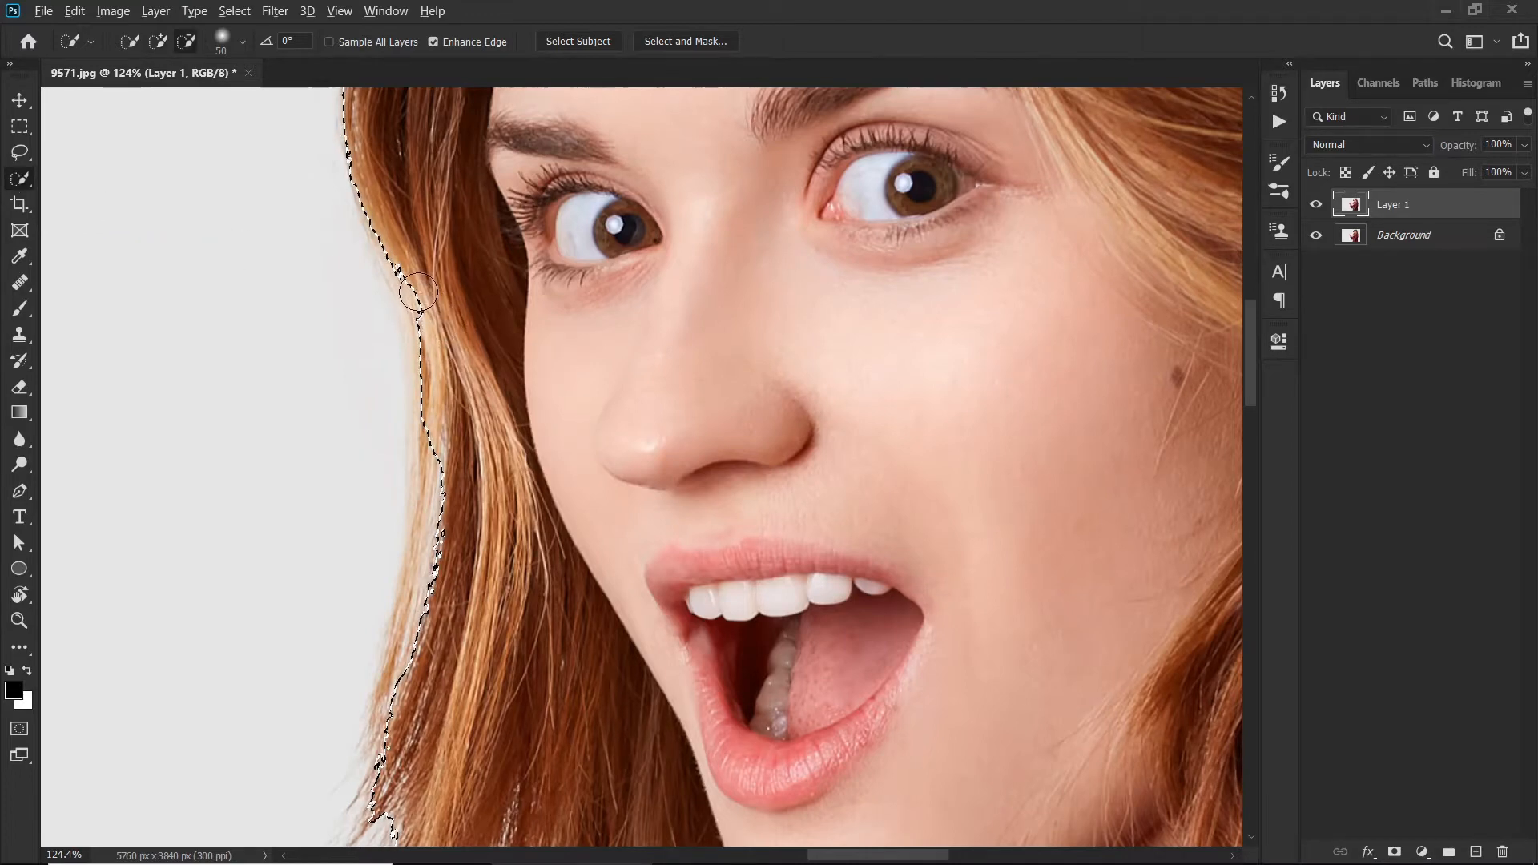
left_click_drag(416, 274, 417, 301)
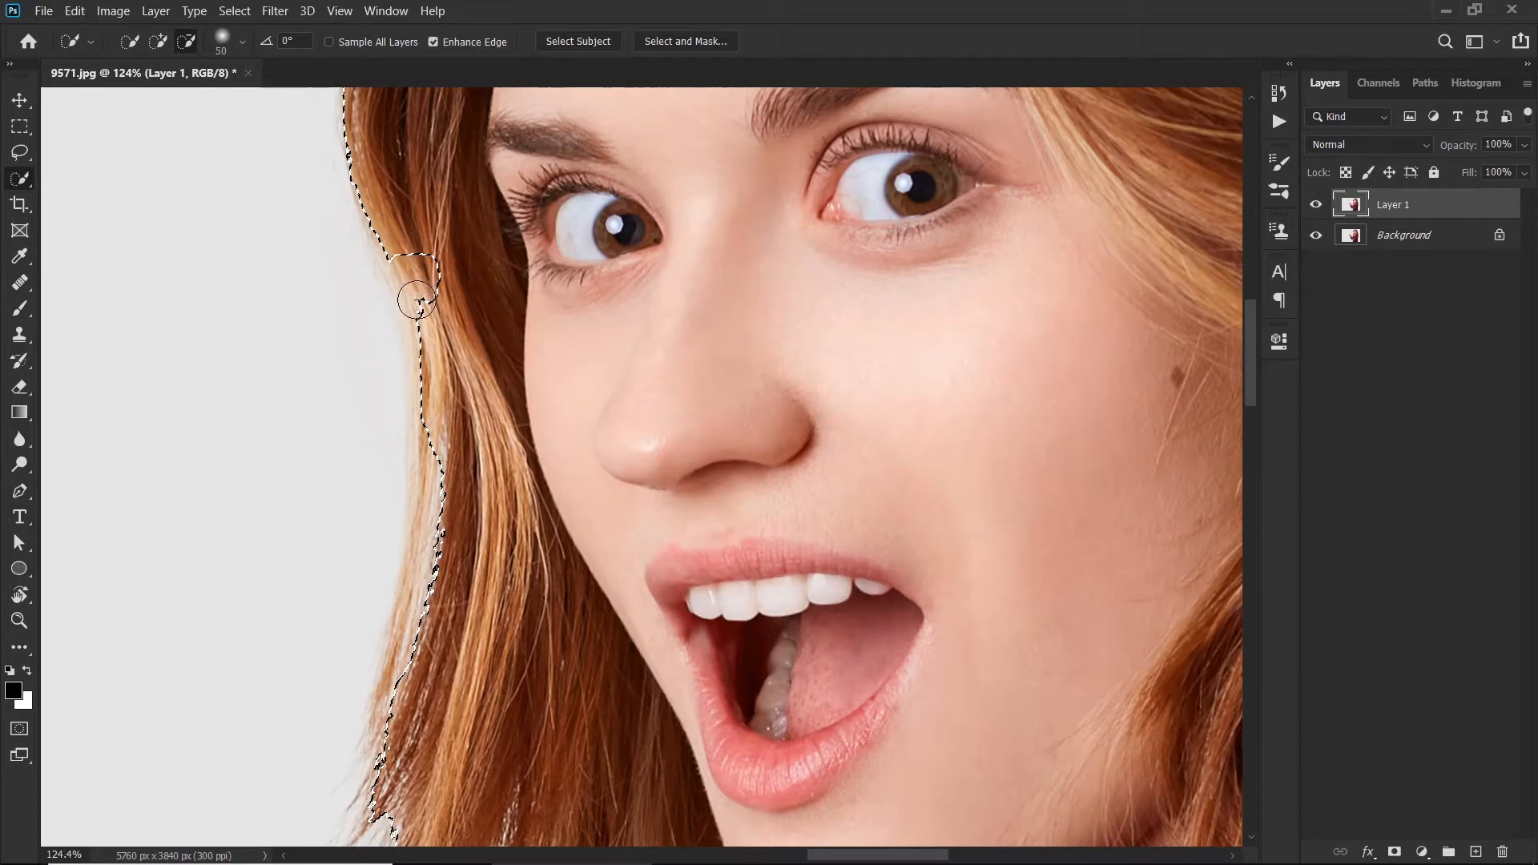
left_click_drag(423, 397, 426, 460)
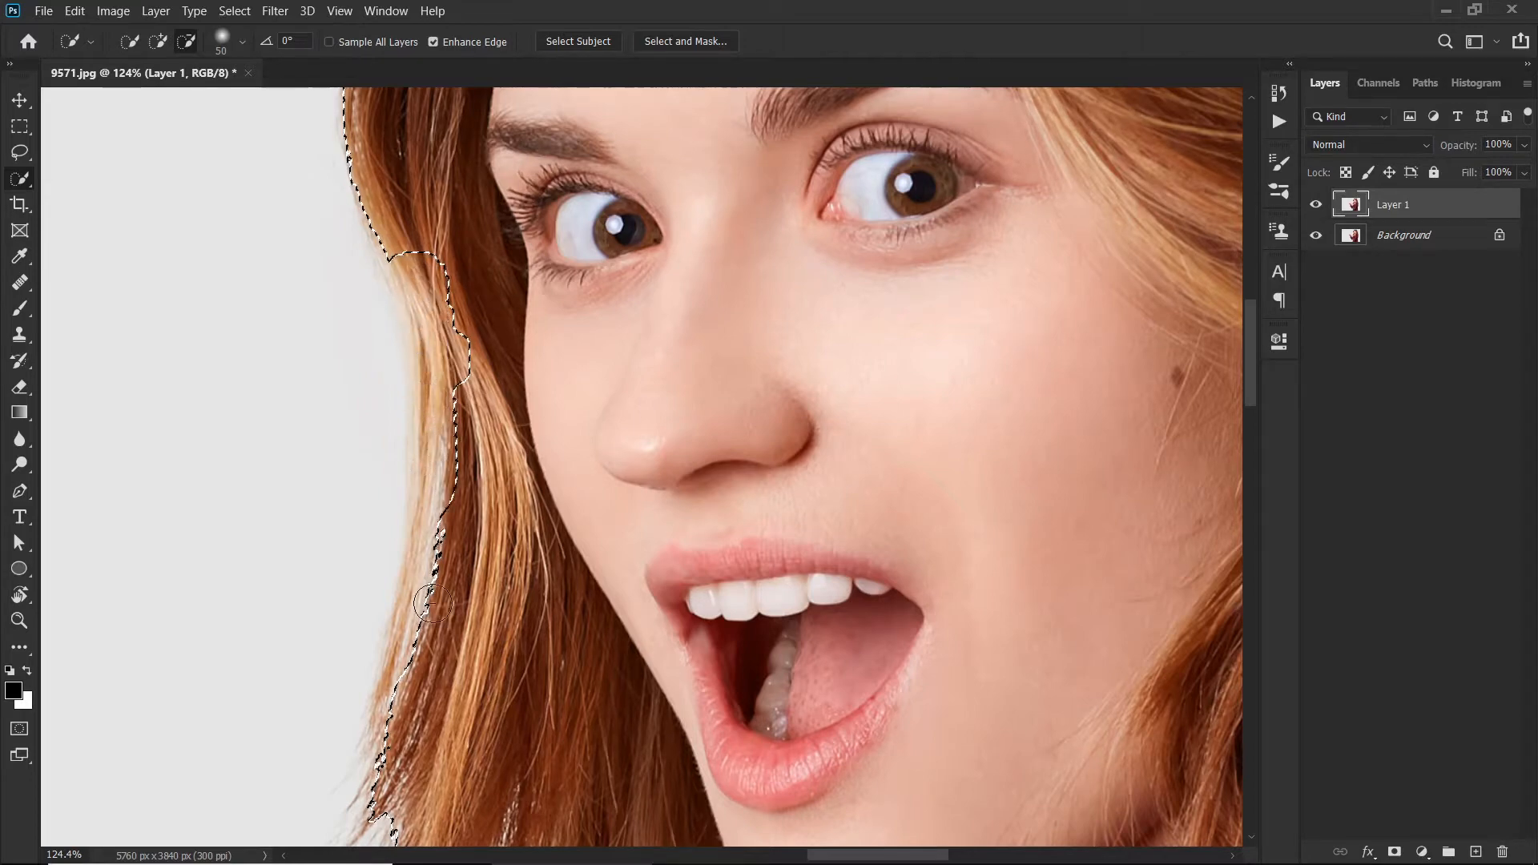
left_click_drag(433, 647, 425, 744)
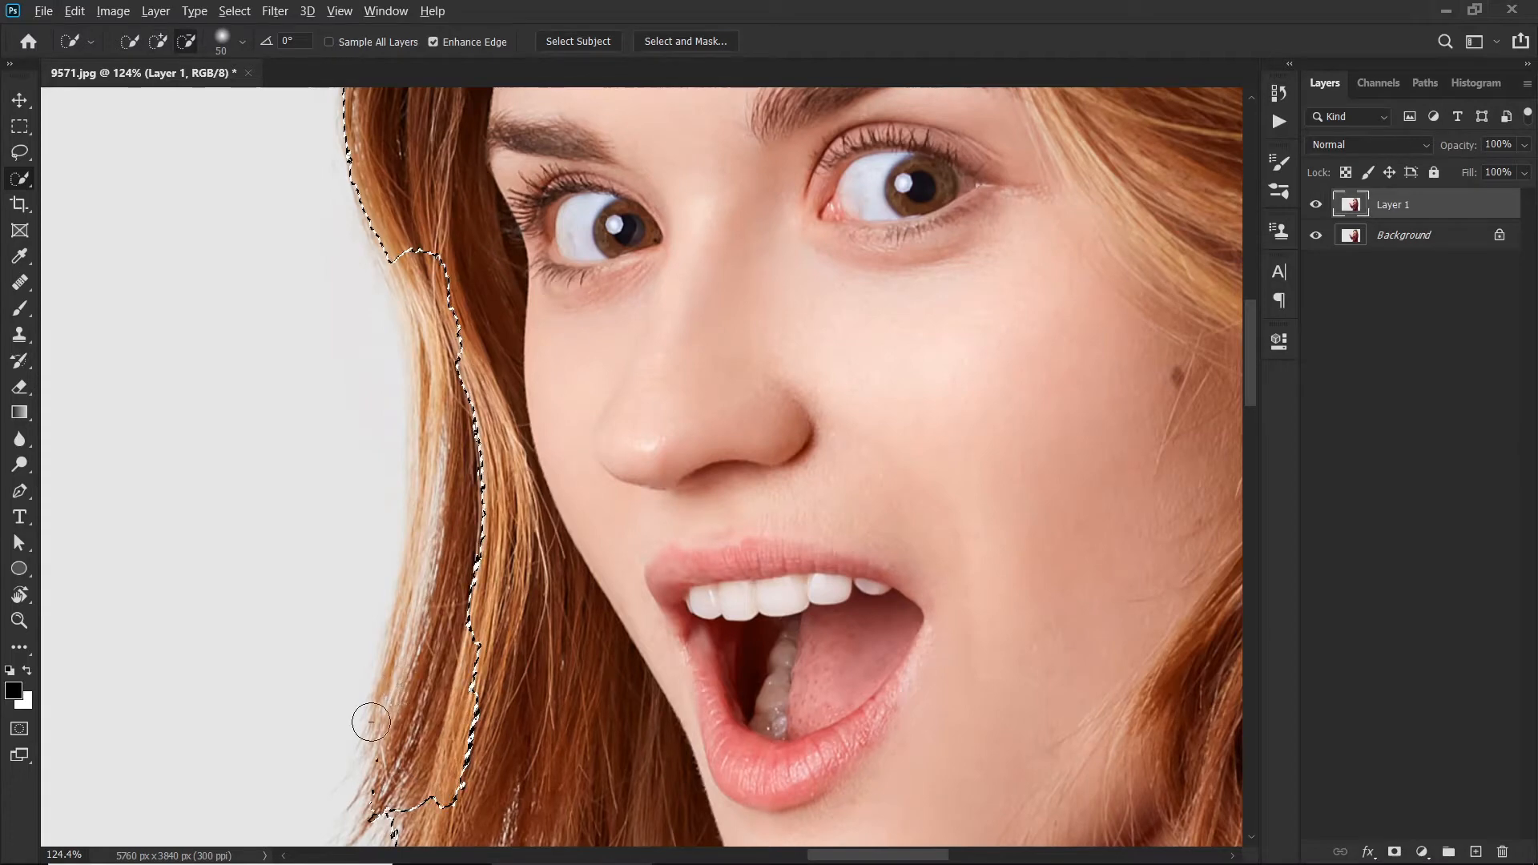
Subtract the wispy lower hair strands above the rear hand from the selection.
left_click_drag(406, 738, 450, 474)
left_click_drag(419, 588, 348, 371)
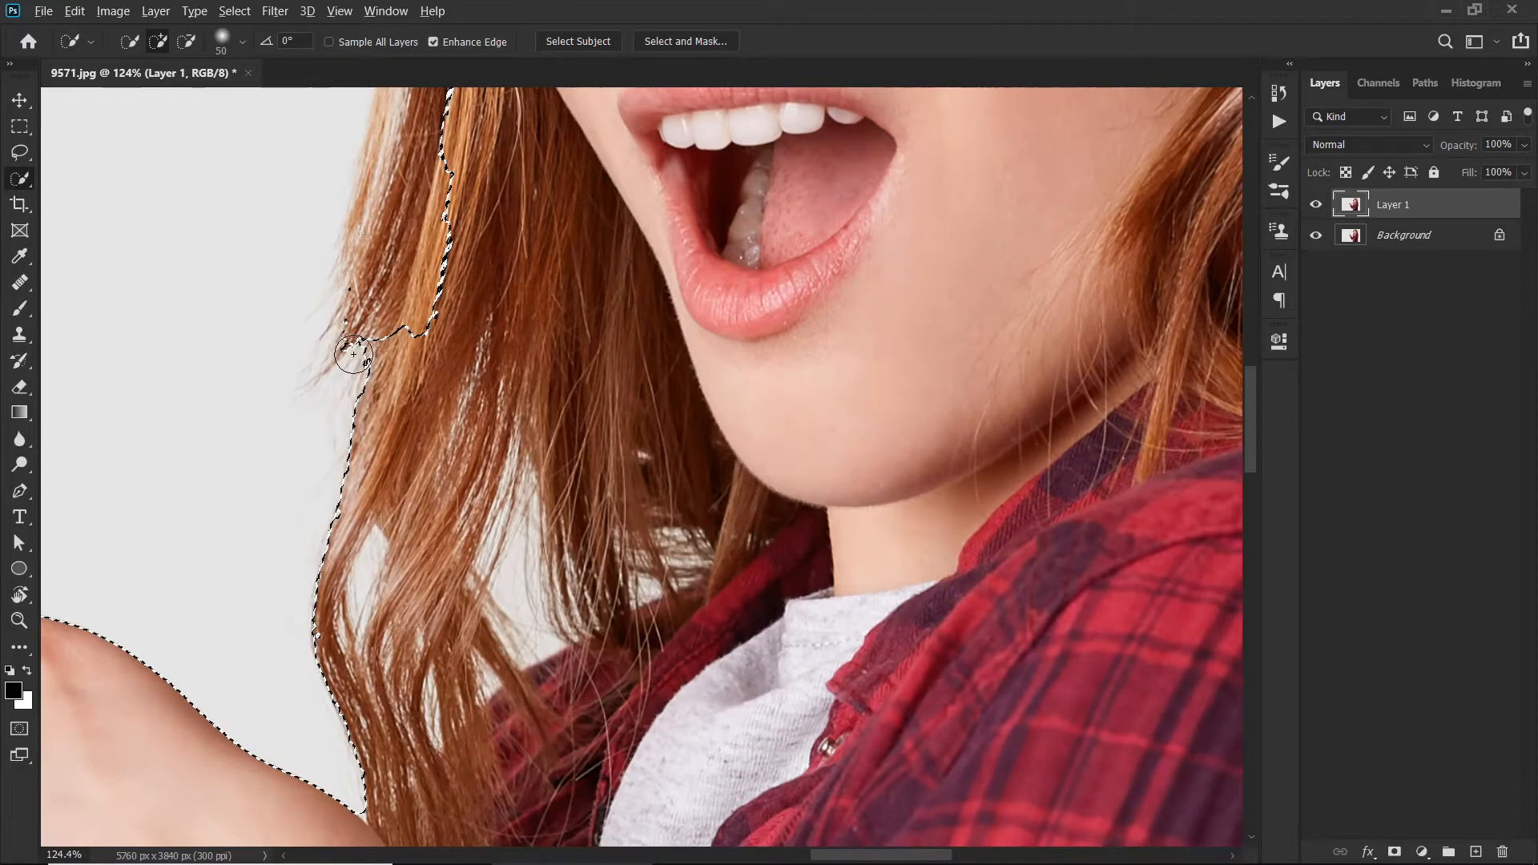
left_click(342, 457, "alt")
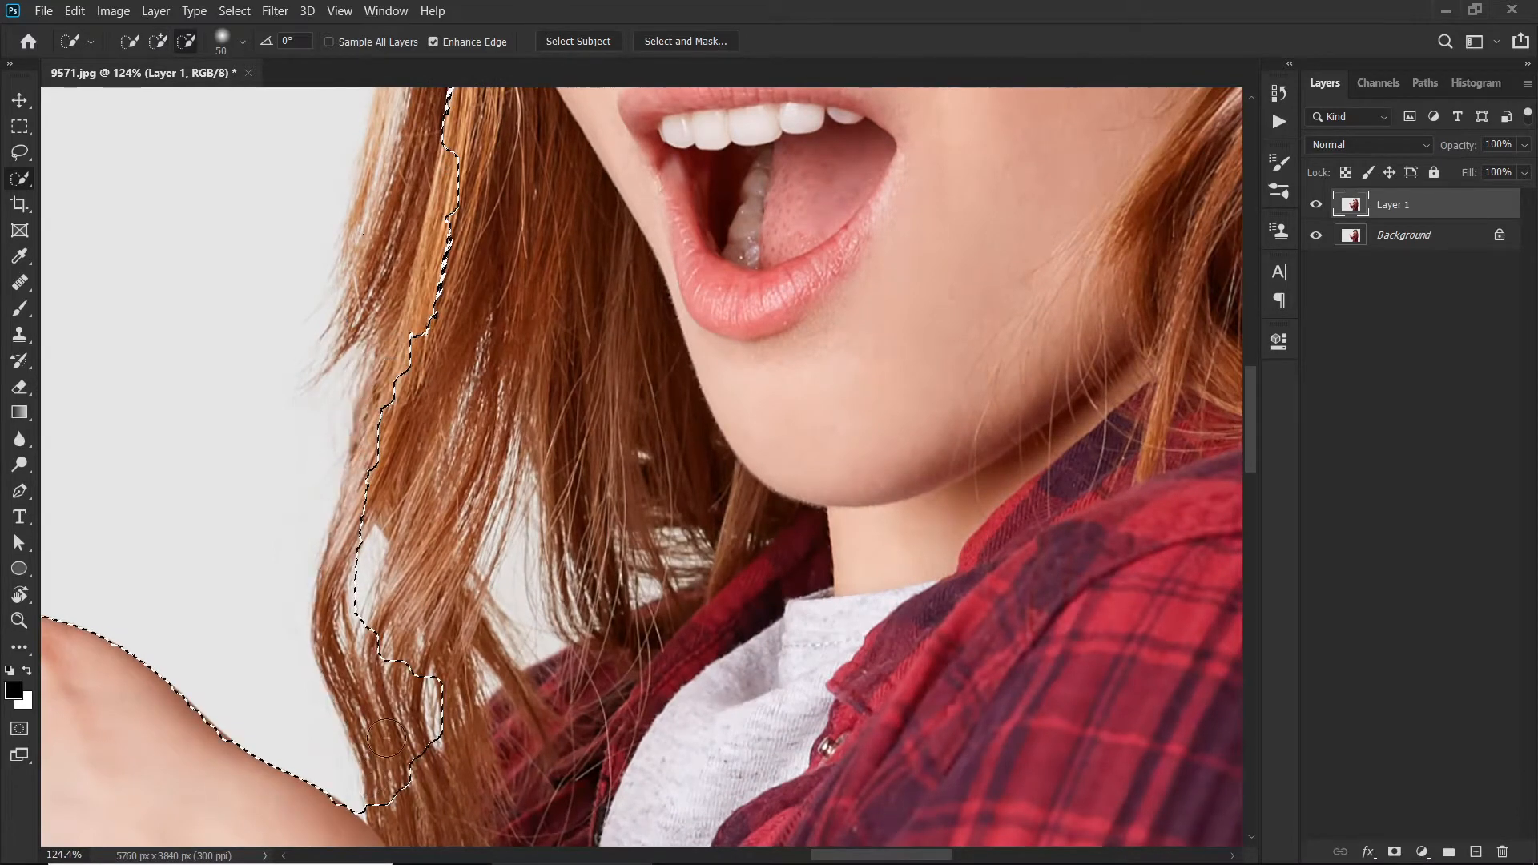
left_click_drag(342, 457, 412, 590)
Add the solid inner hair alongside the cheek and jaw back to the selection.
scroll(412, 590, "up", 3)
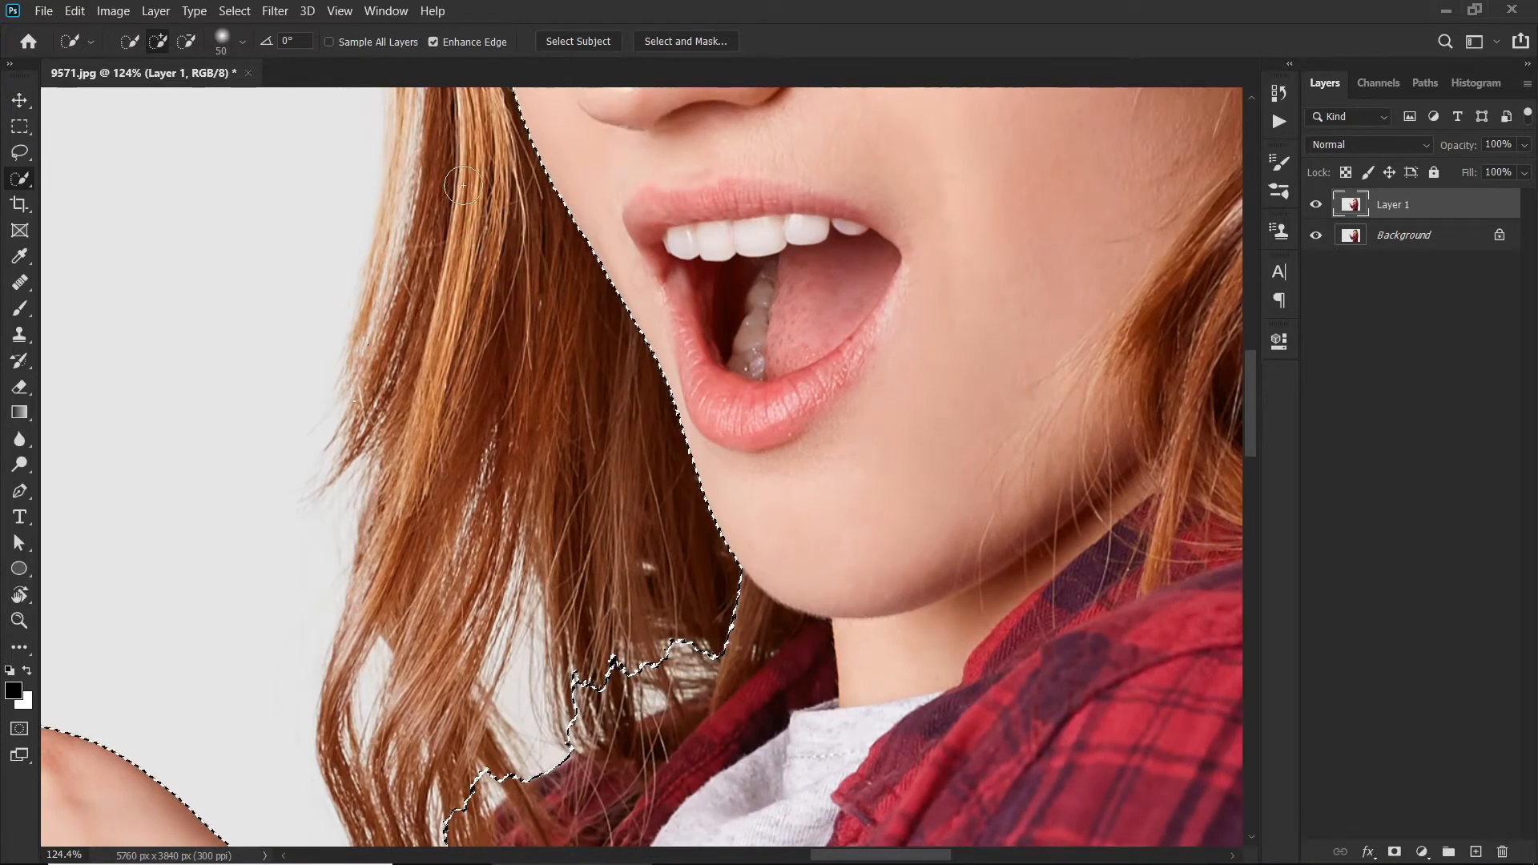
scroll(491, 337, "up", 2)
scroll(512, 341, "up", 3)
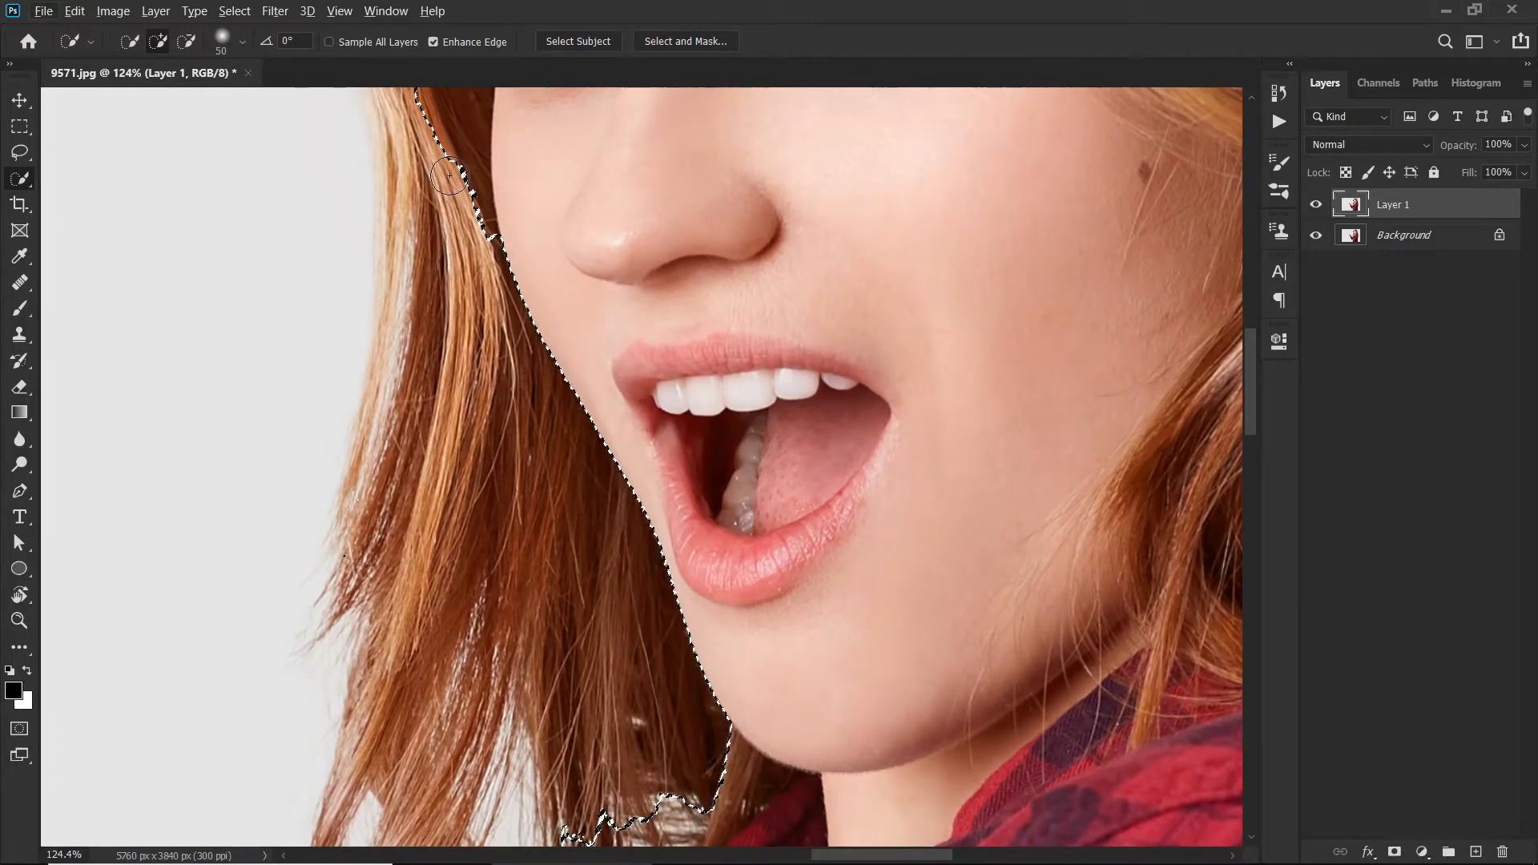
left_click(135, 44)
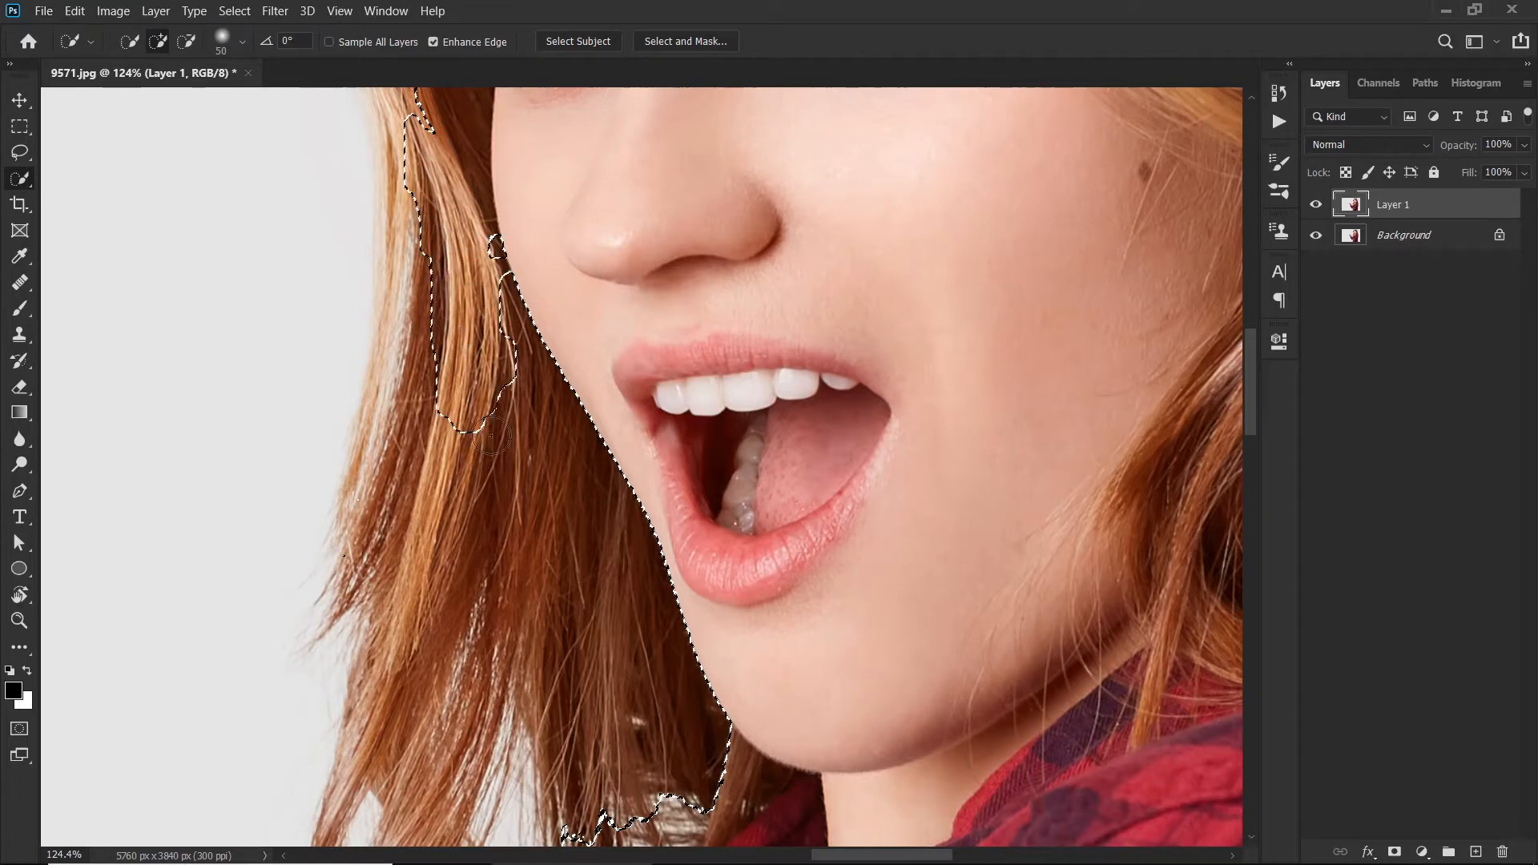
mouse_move(556, 309)
left_mouse_down()
mouse_move(490, 232)
mouse_move(551, 626)
left_mouse_up()
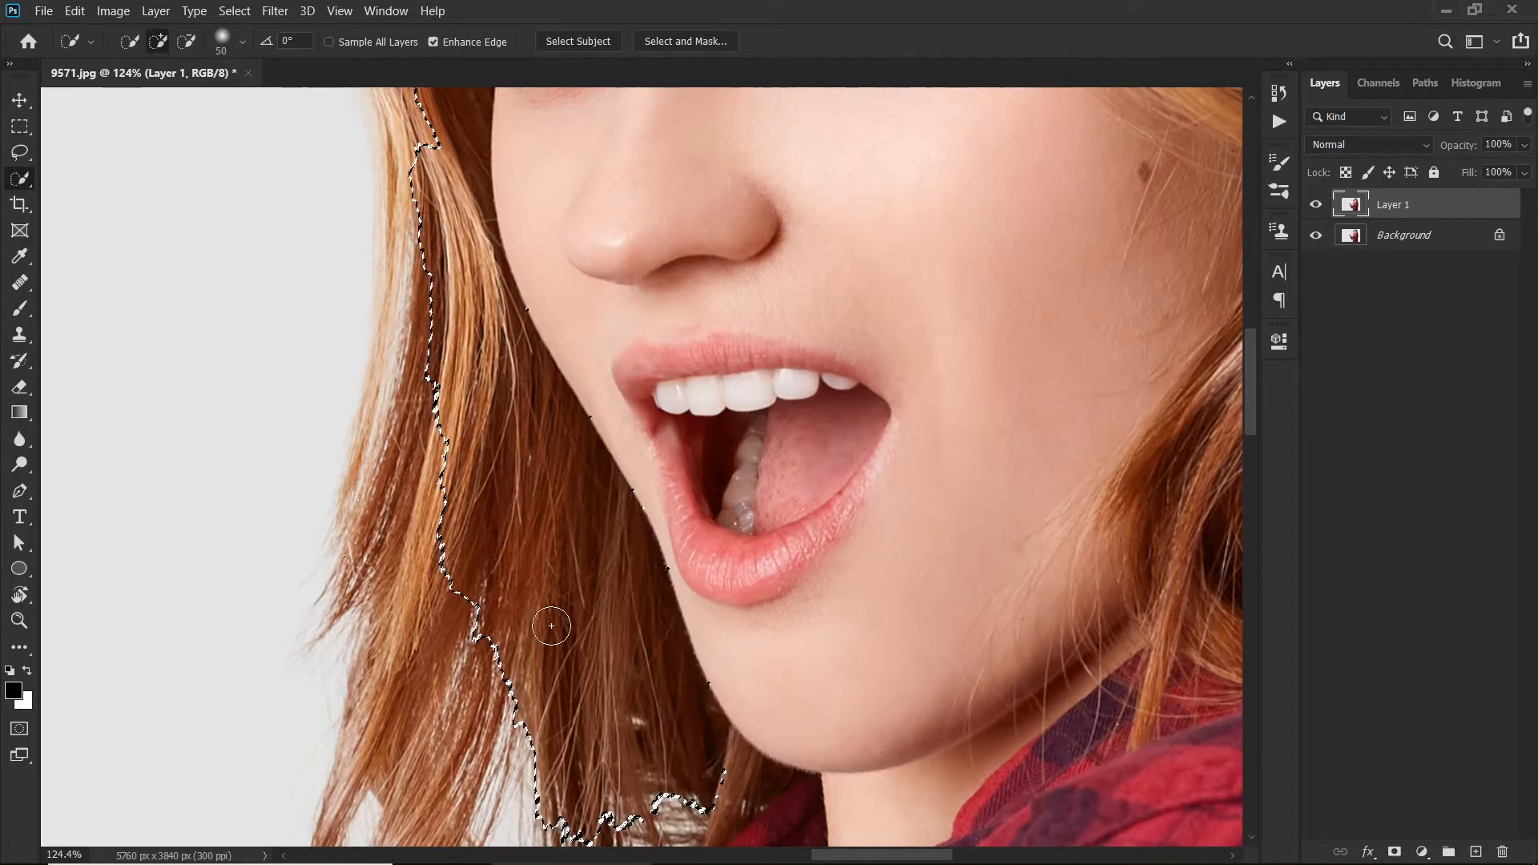
Remove the gappy hair and shirt collar below the chin from the selection, and re-add the solid hair beside the jaw with brush size 35.
scroll(551, 626, "down", 5)
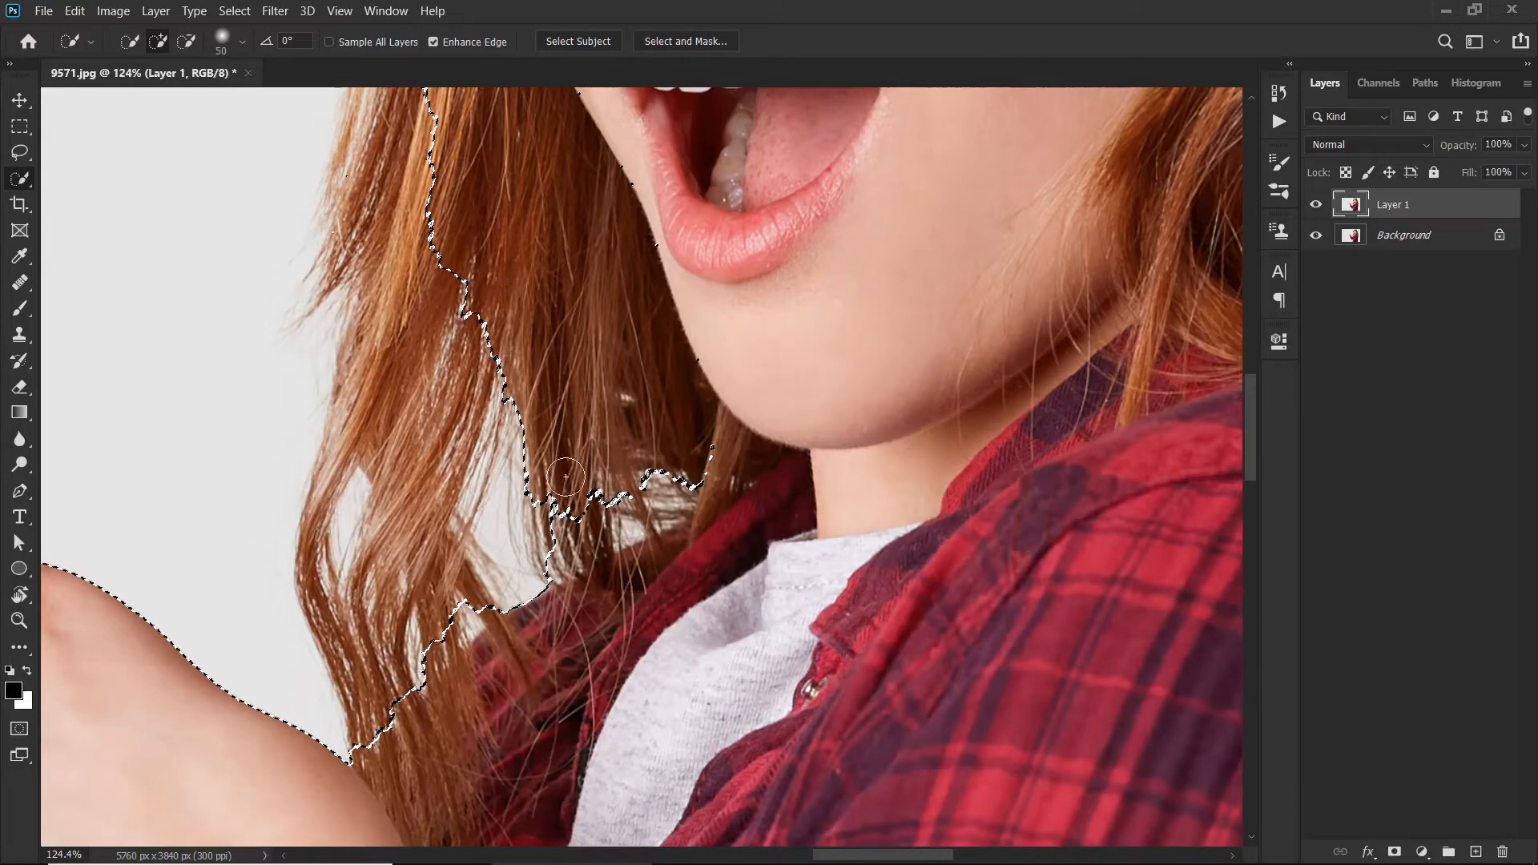
mouse_move(566, 477)
left_mouse_down()
mouse_move(593, 488)
mouse_move(708, 467)
left_mouse_up()
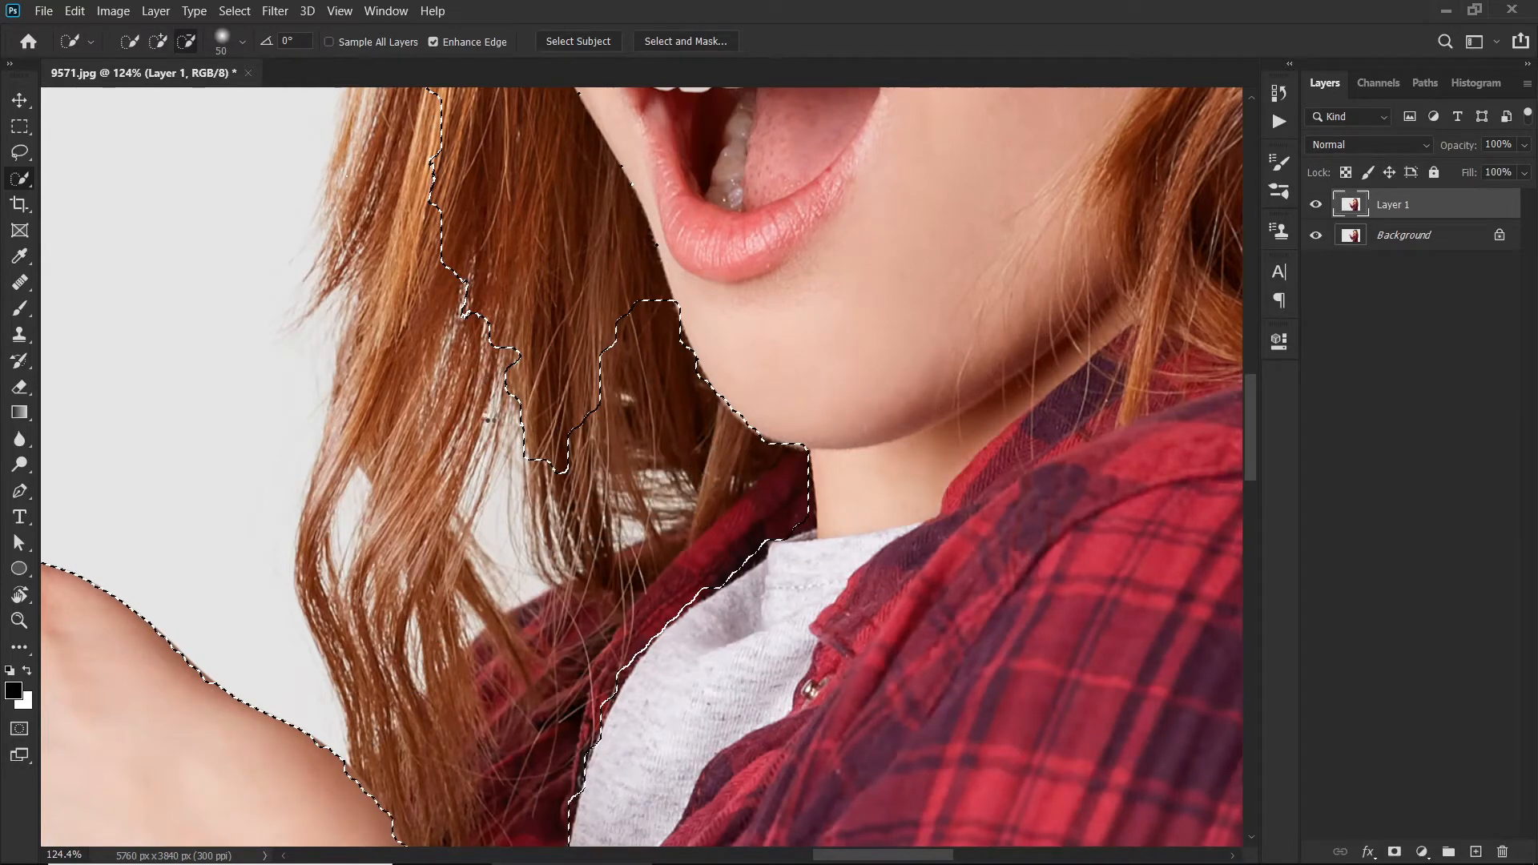
key("[")
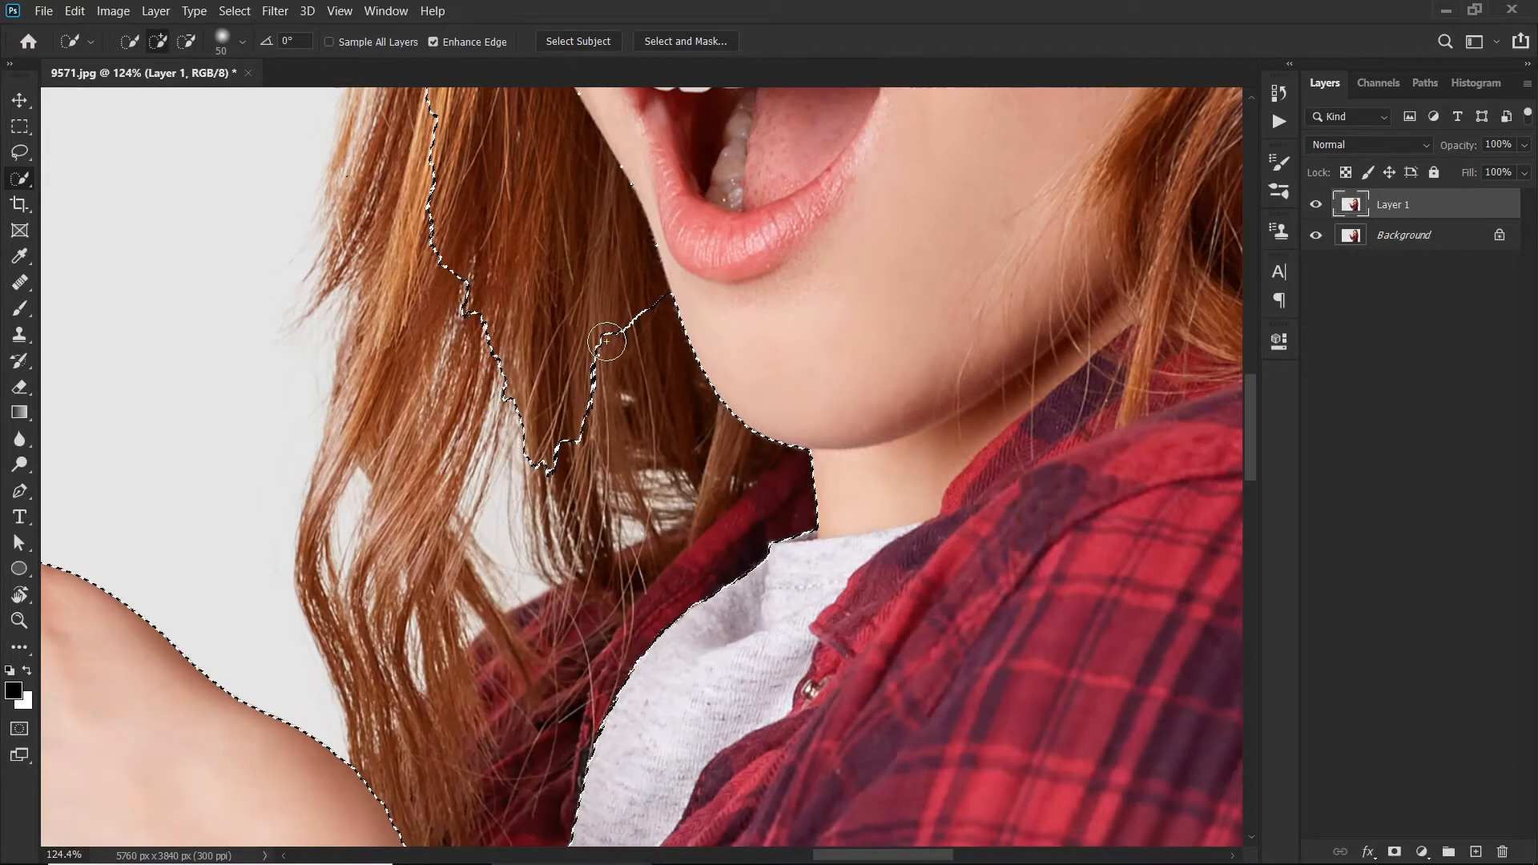
key("[")
mouse_move(596, 336)
left_mouse_down()
mouse_move(590, 396)
mouse_move(623, 328)
mouse_move(630, 367)
mouse_move(667, 304)
mouse_move(714, 382)
left_mouse_up()
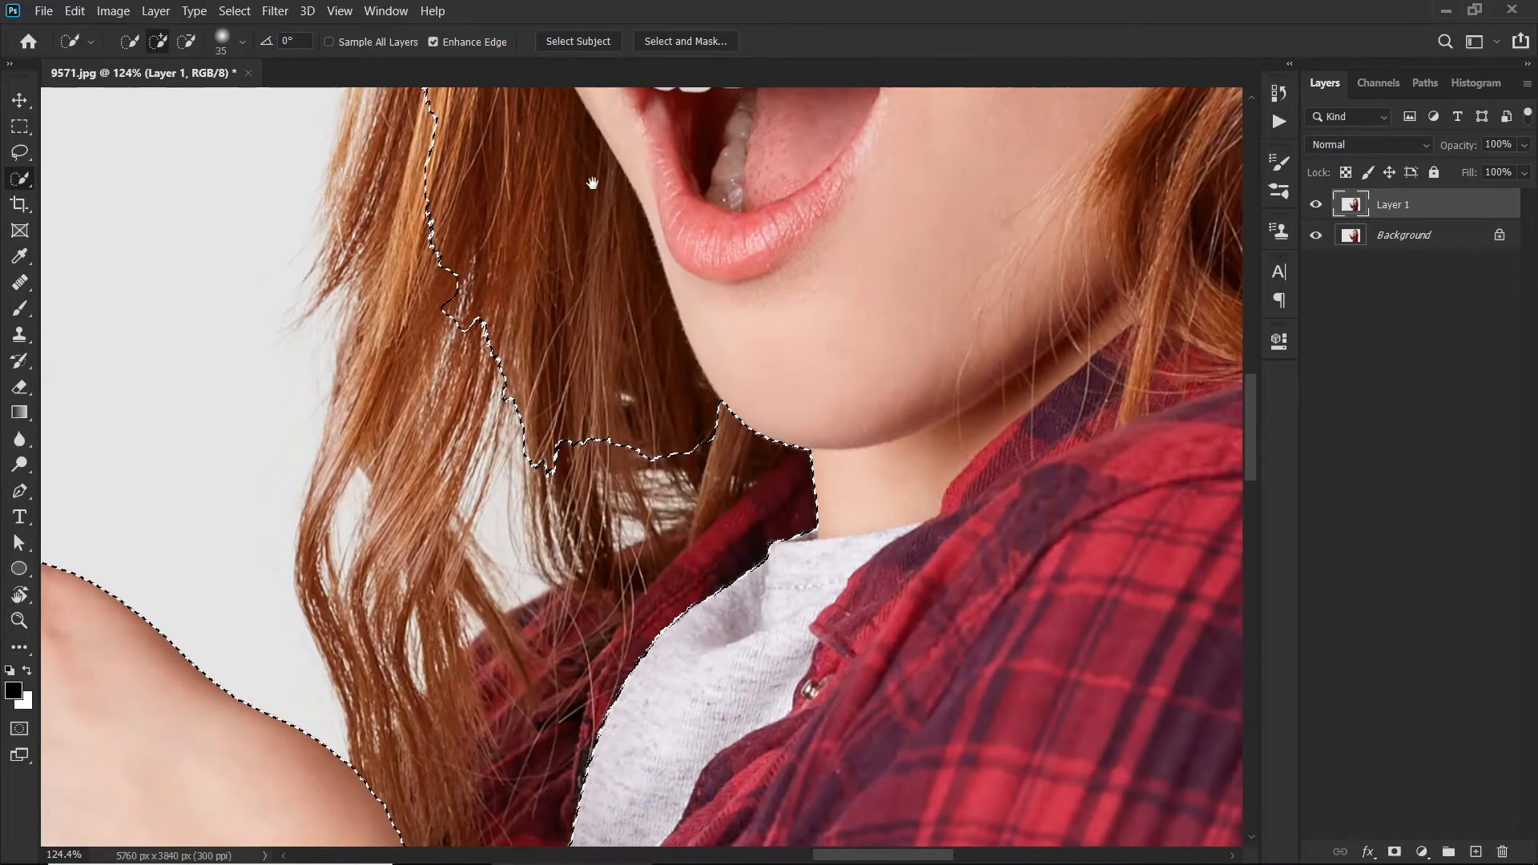
Smooth the jagged notch in the selection edge within the hair beside the mouth.
left_click_drag(583, 180, 607, 413)
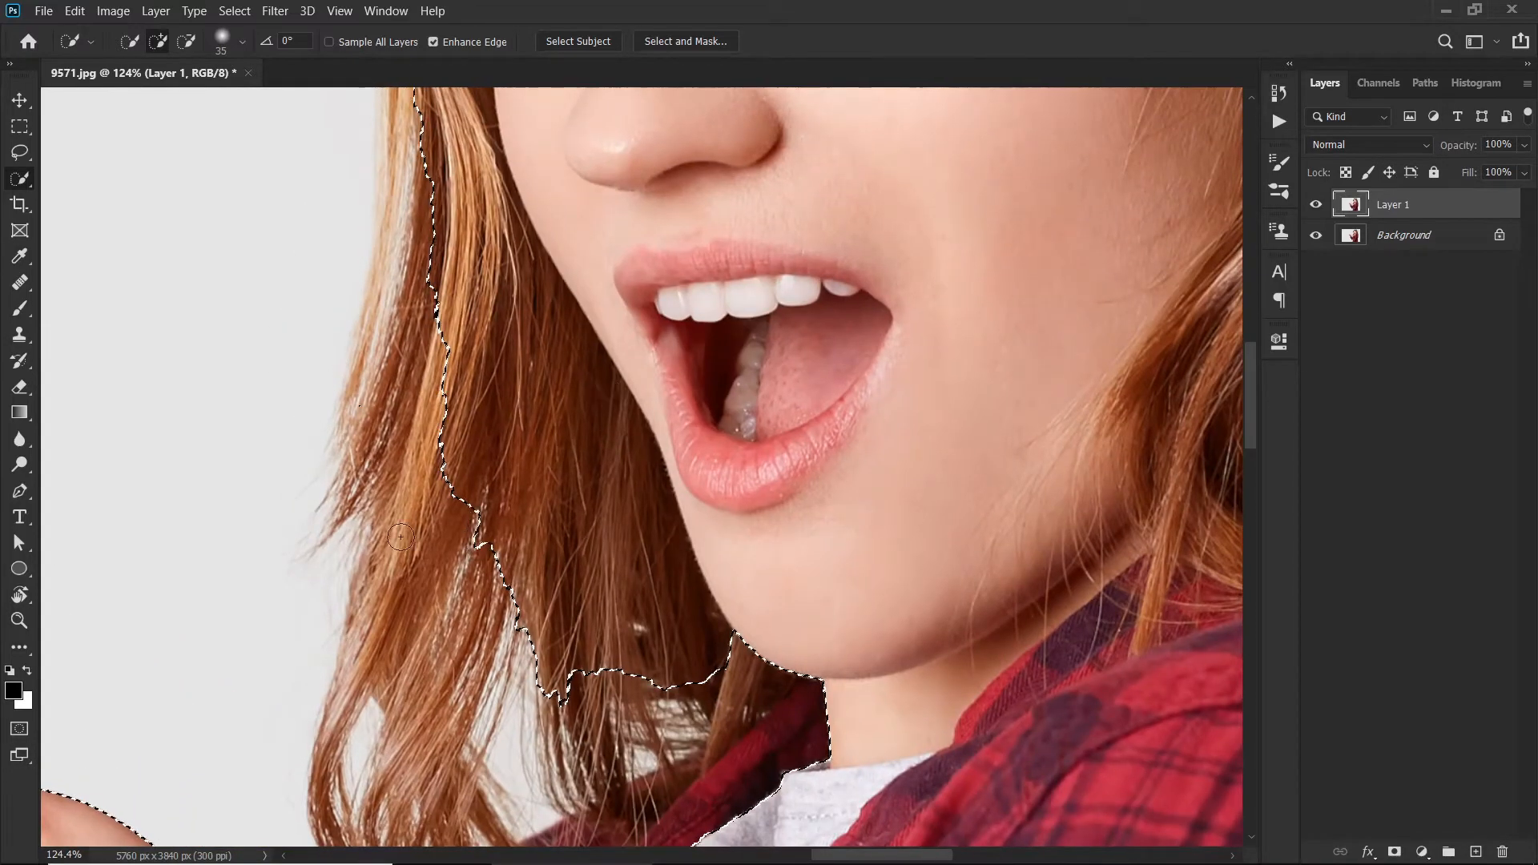
left_click_drag(477, 532, 473, 543)
left_click(474, 544)
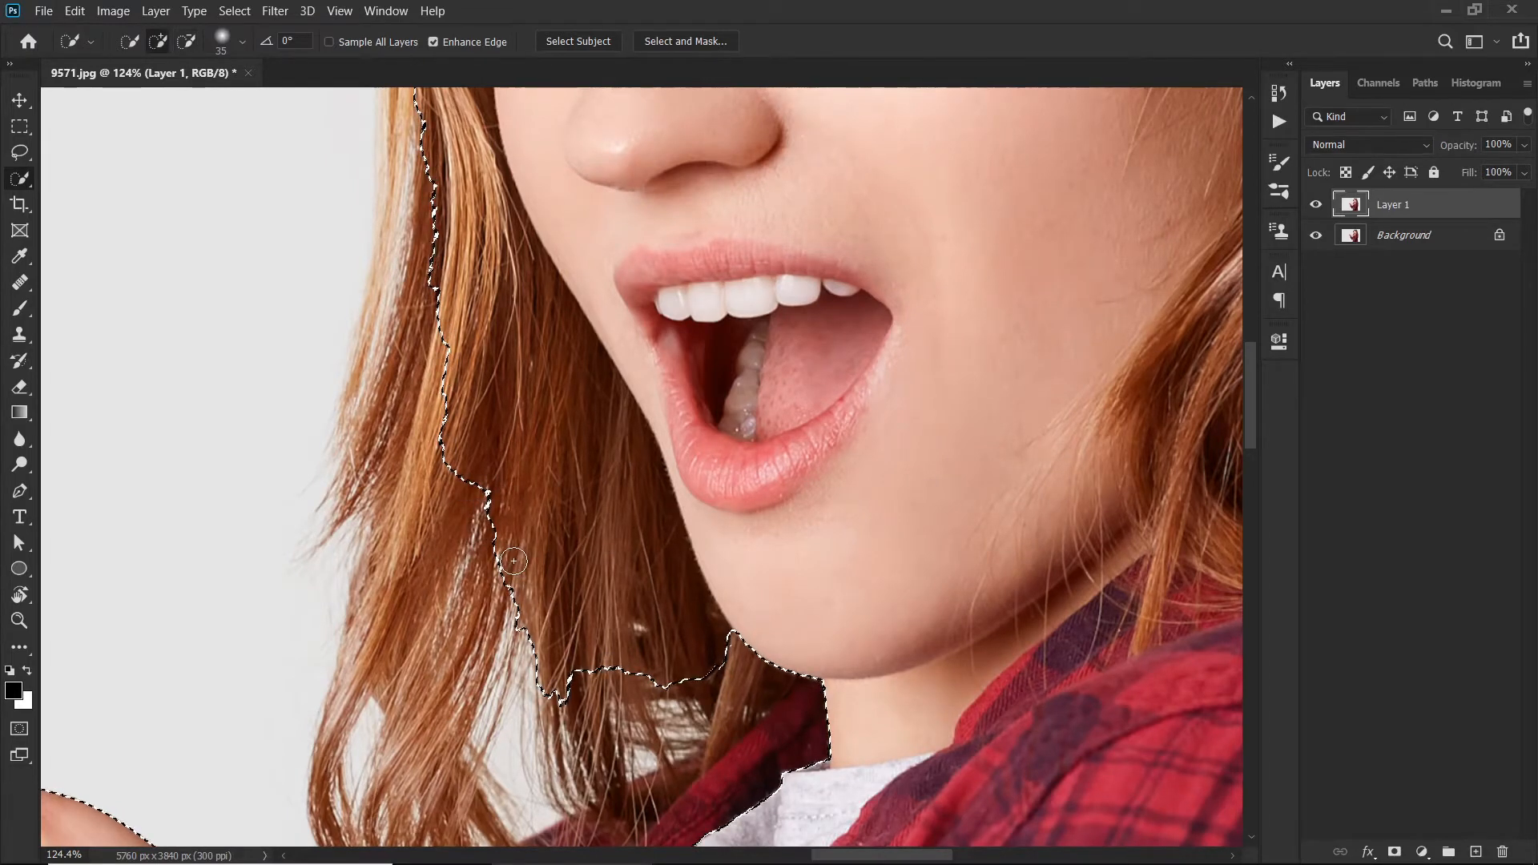
scroll(514, 561, "down", 5)
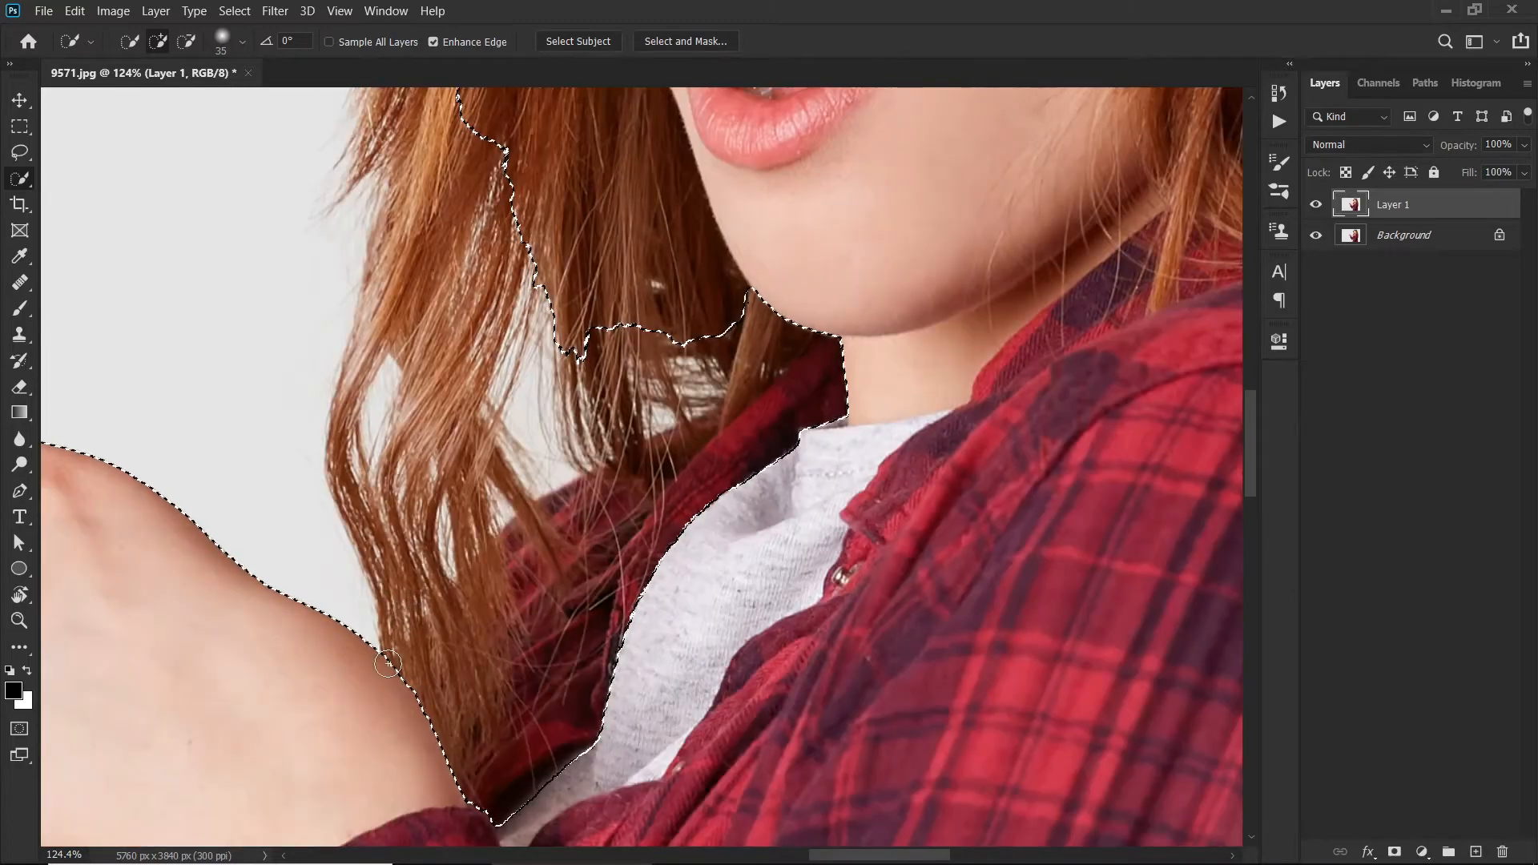
Trace a Pen path from the wrist along the shirt's shoulder and collar edge to below the chin, looping back across the shirt.
key("p")
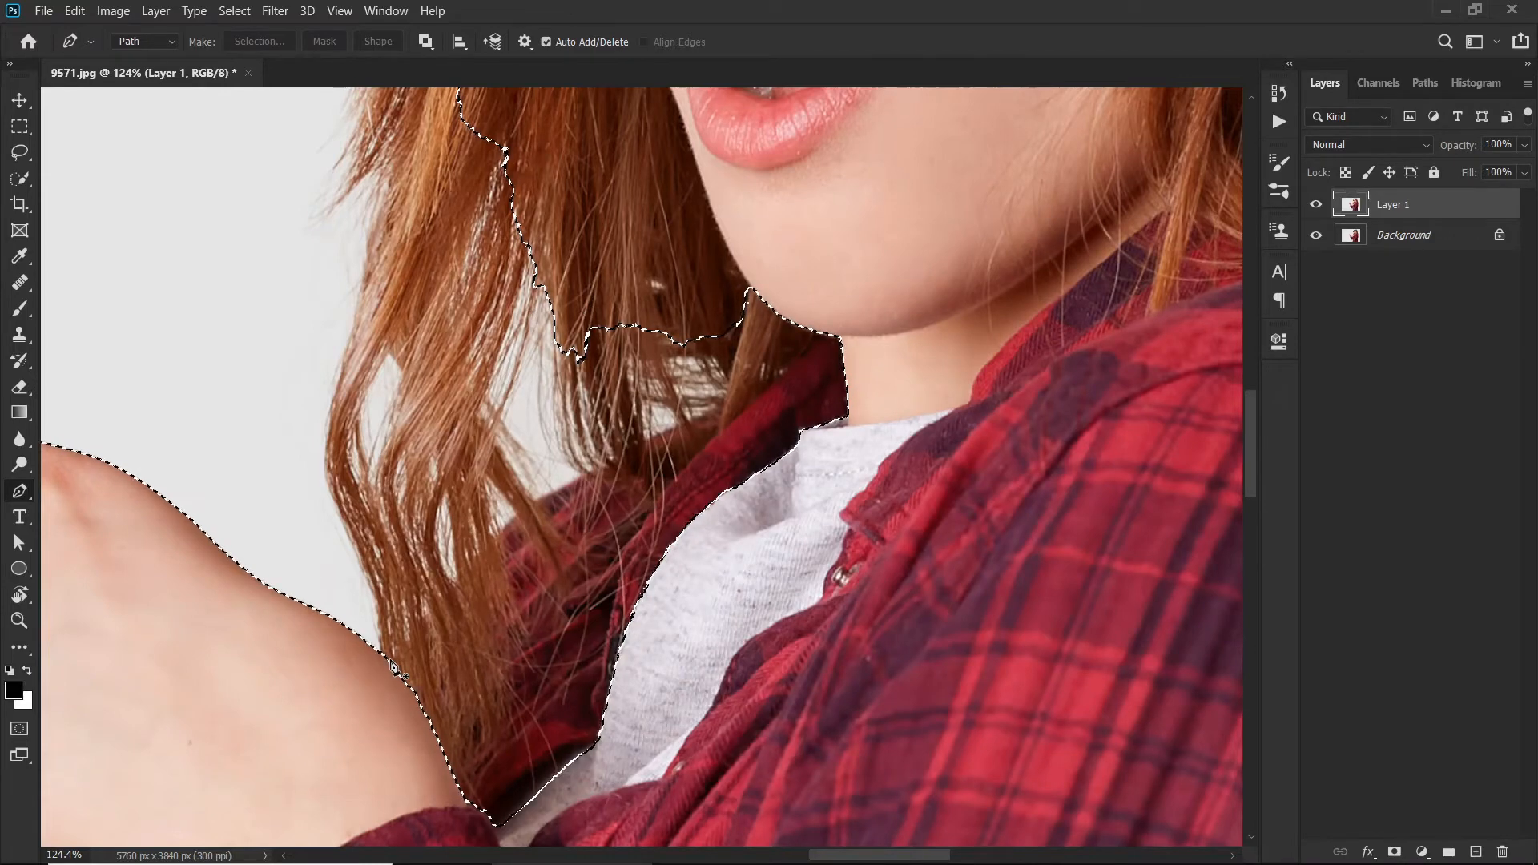
left_click(391, 660)
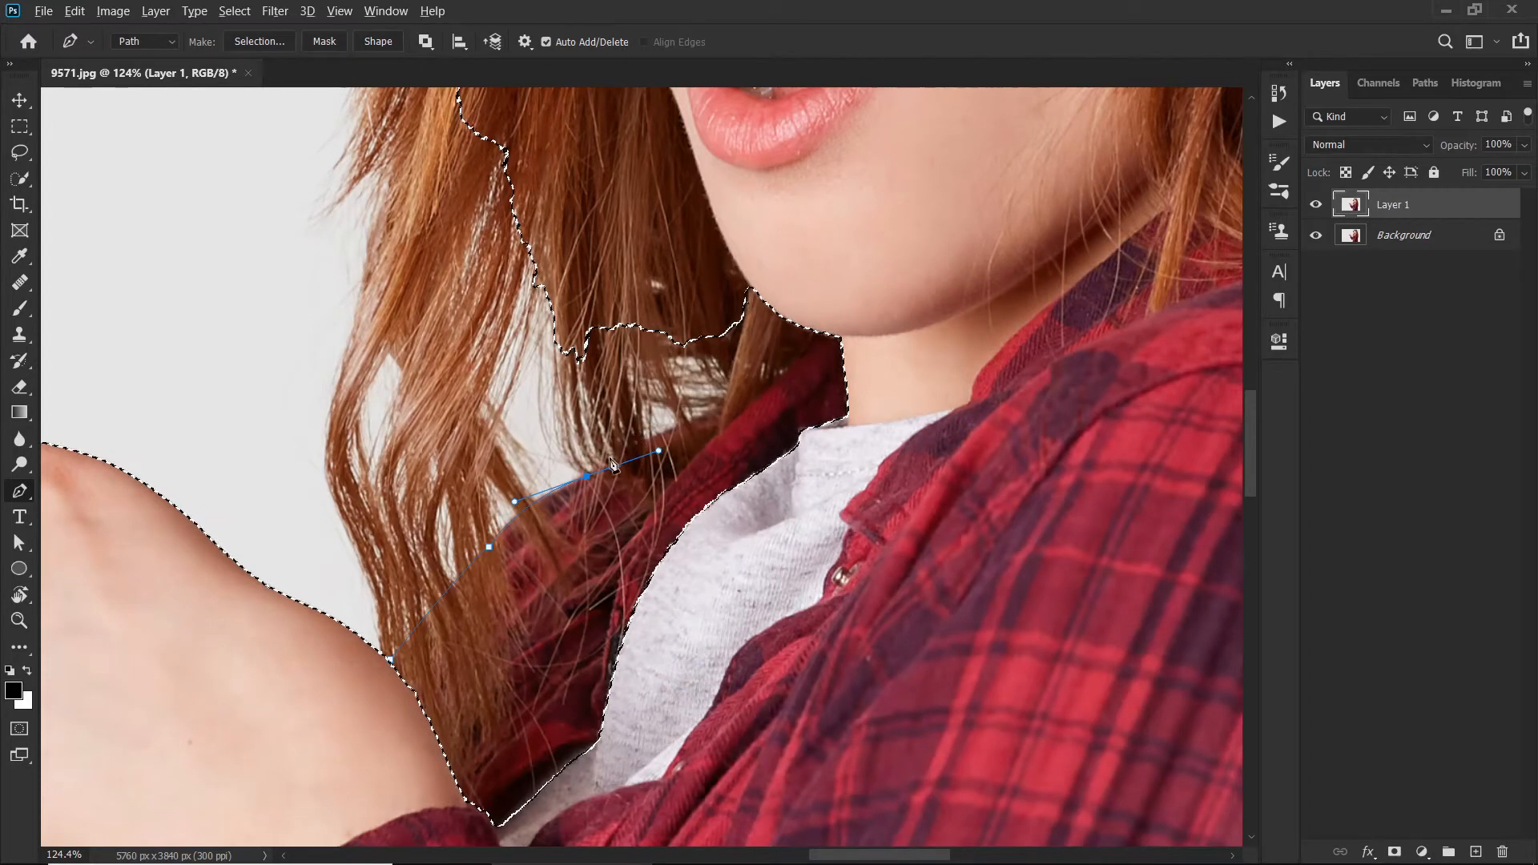
left_click(589, 477, "alt")
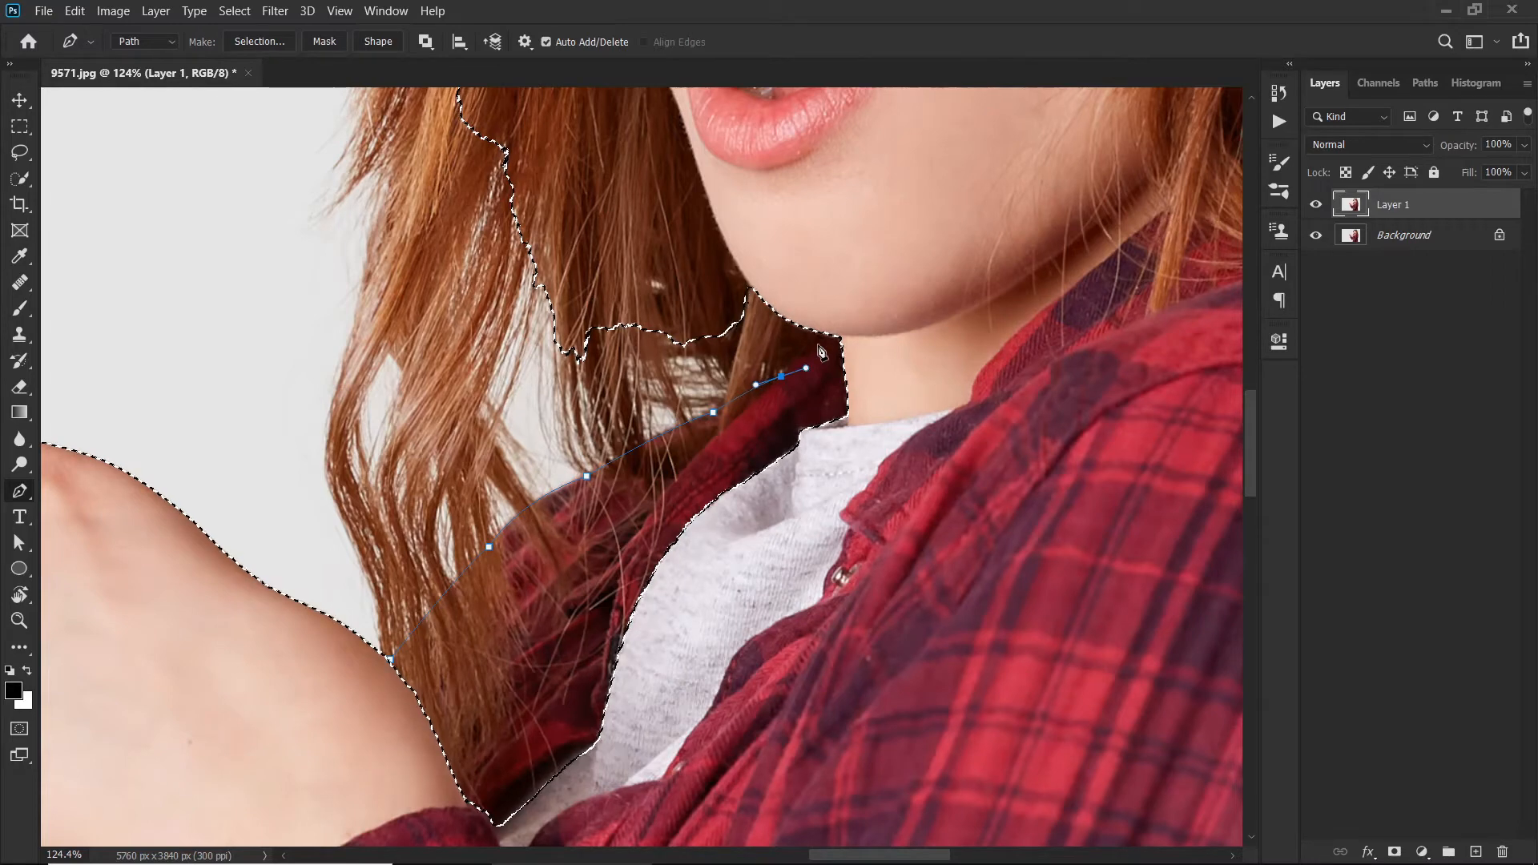
left_click(782, 377, "alt")
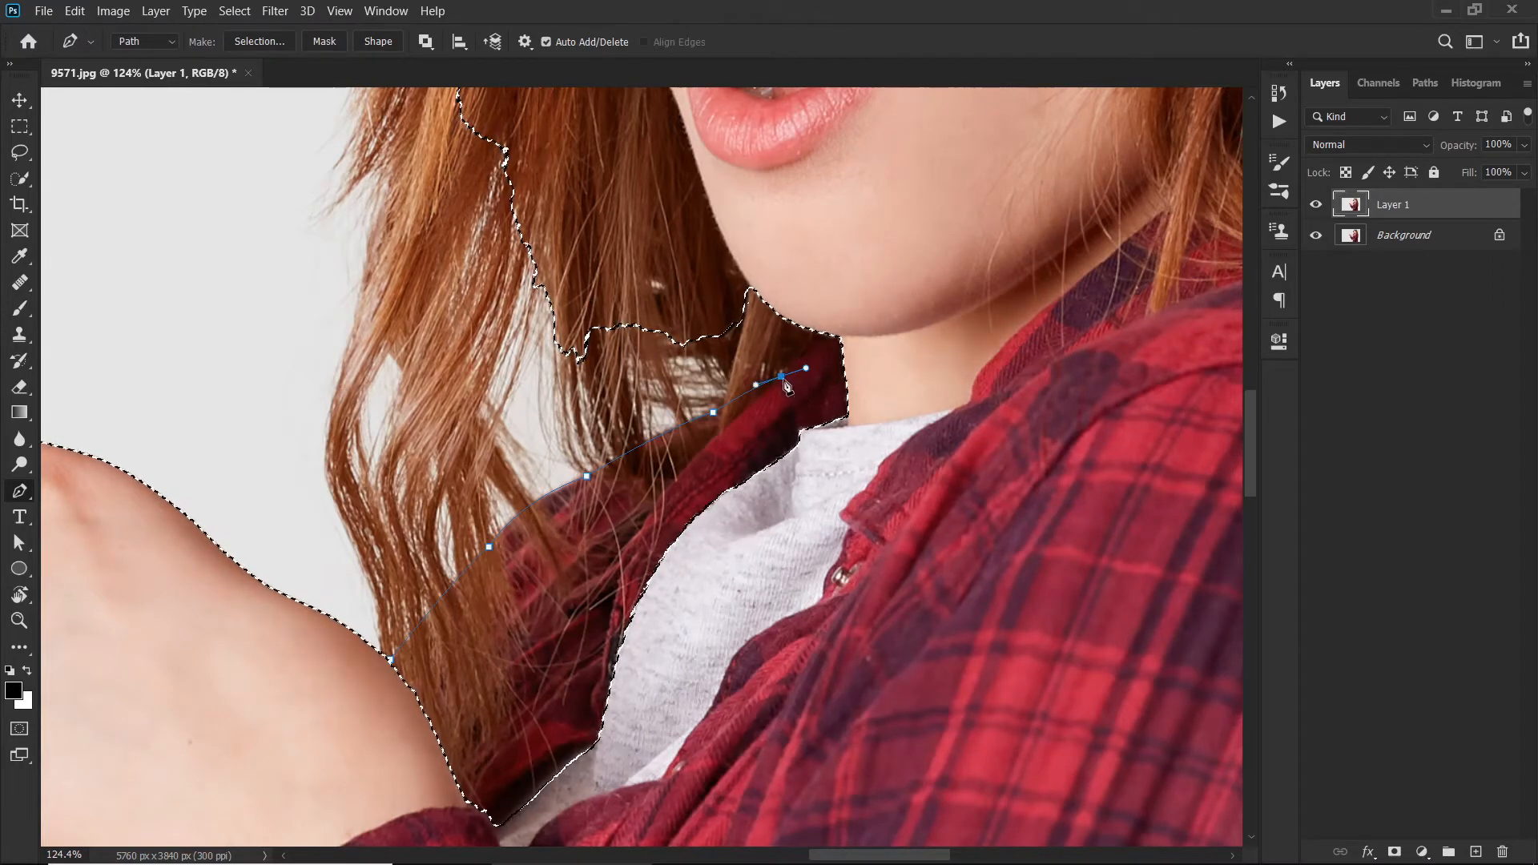
left_click(782, 380)
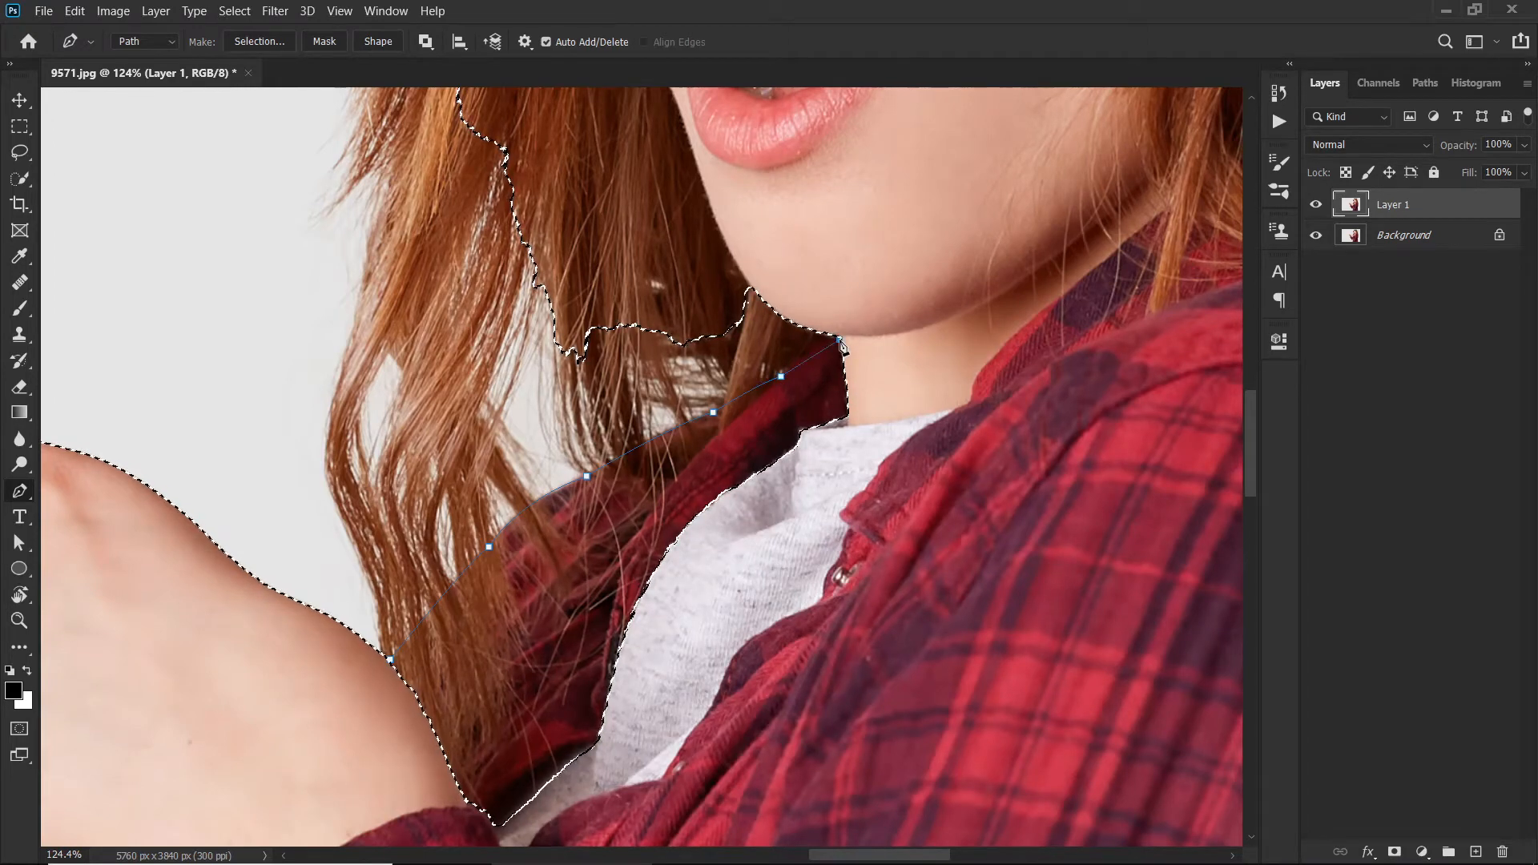
left_click_drag(842, 343, 854, 344)
left_click_drag(853, 522, 666, 712)
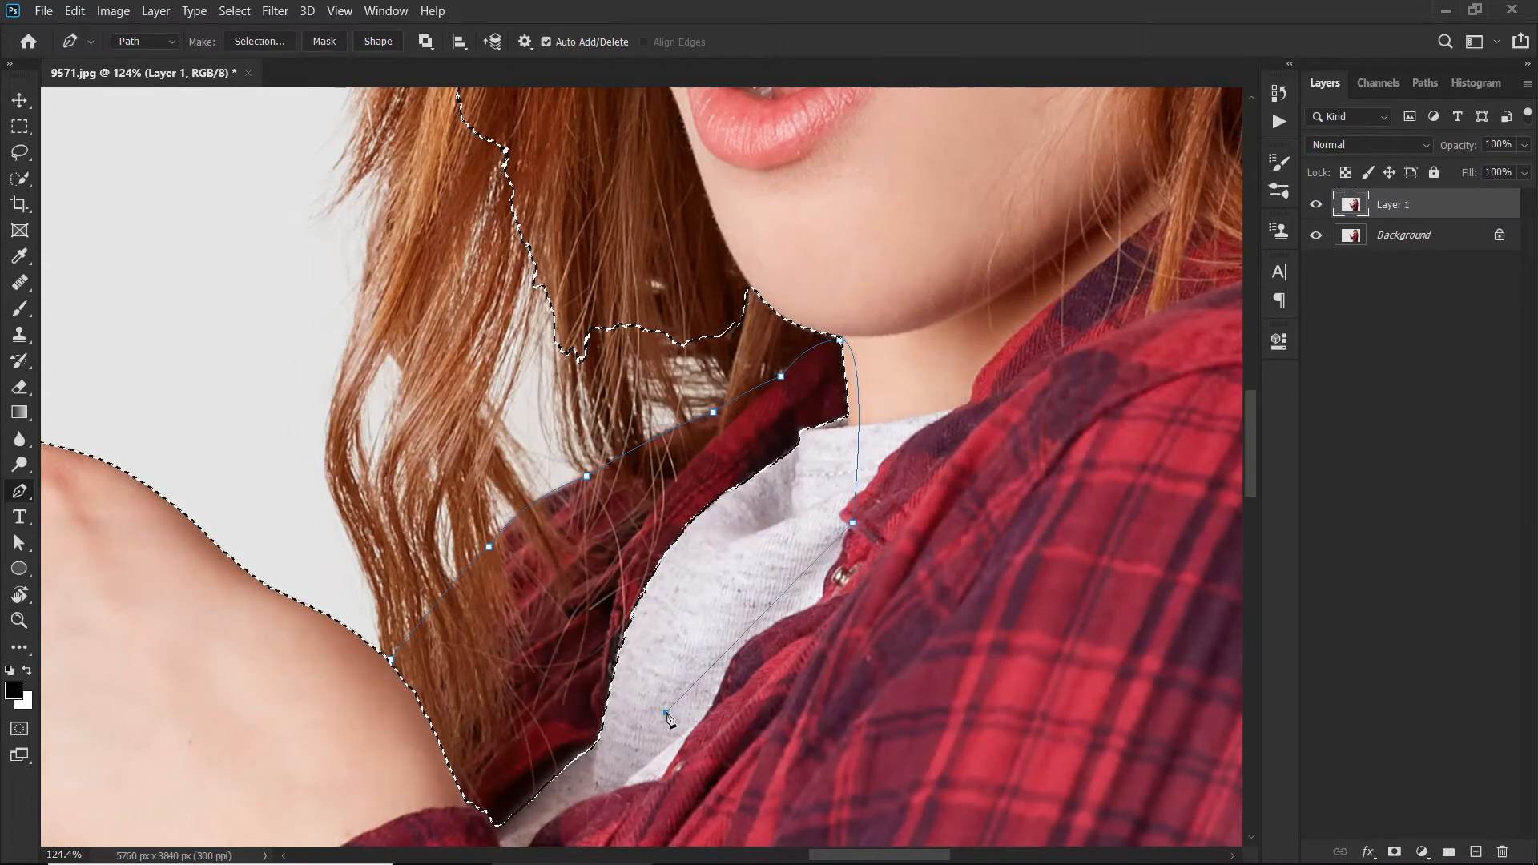
left_click(455, 720)
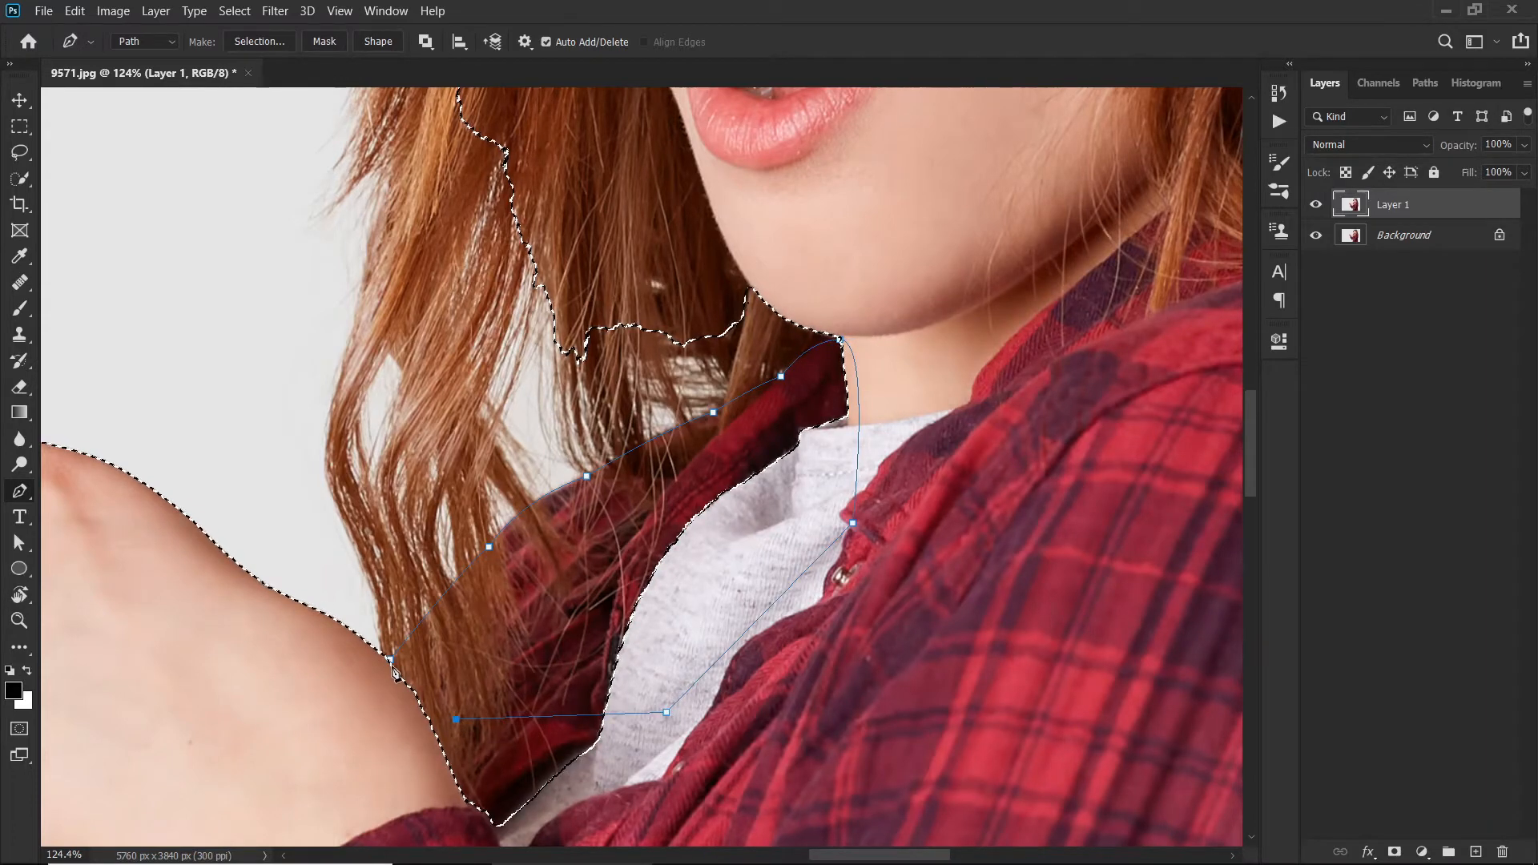
Convert the shoulder and collar path into a selection area using Add to Selection.
right_click(505, 647)
left_click(586, 286)
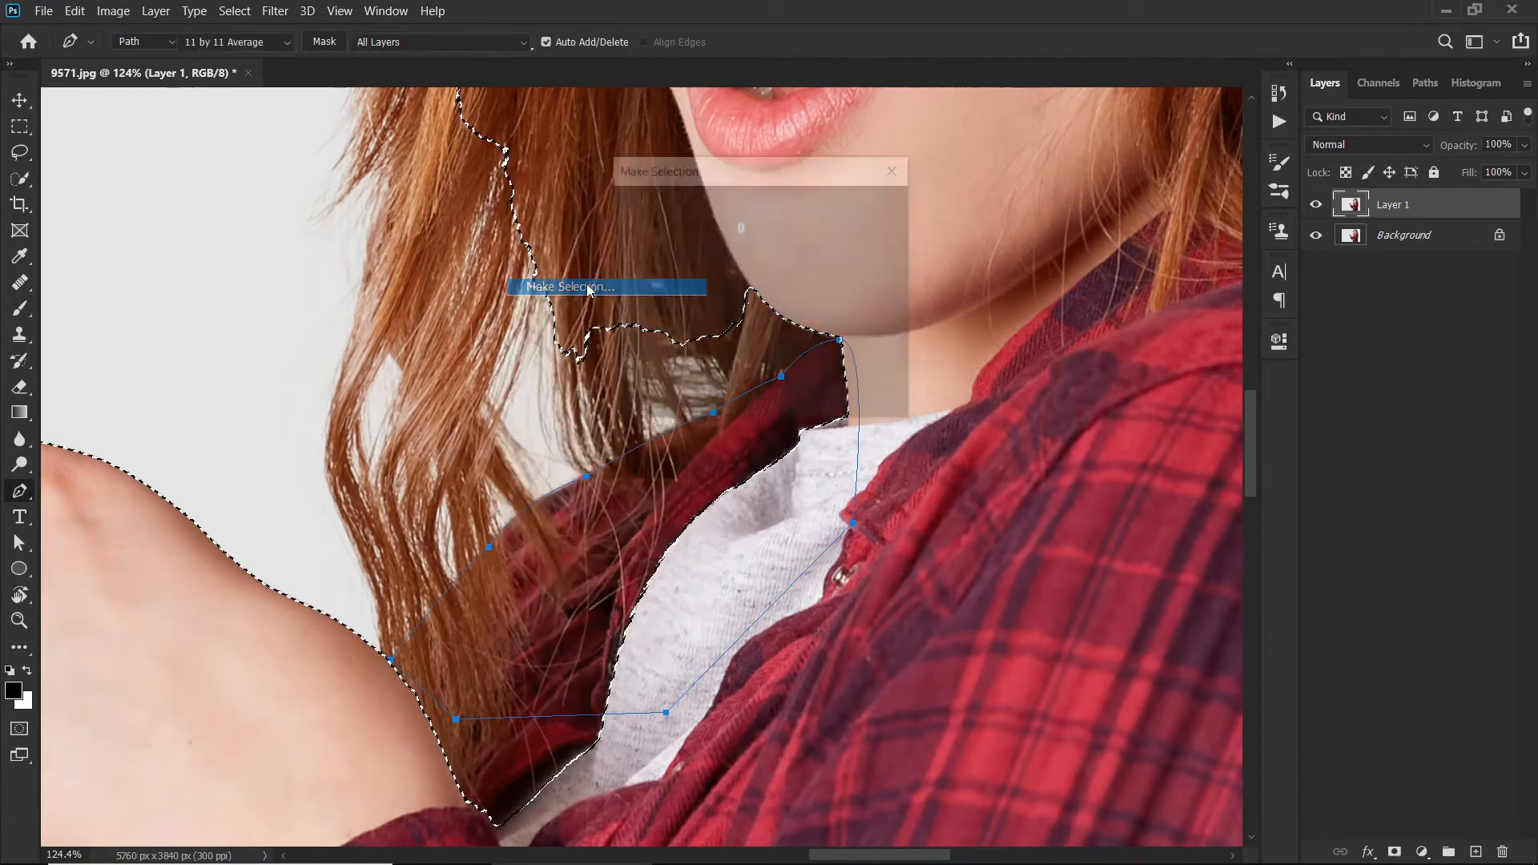
left_click(690, 340)
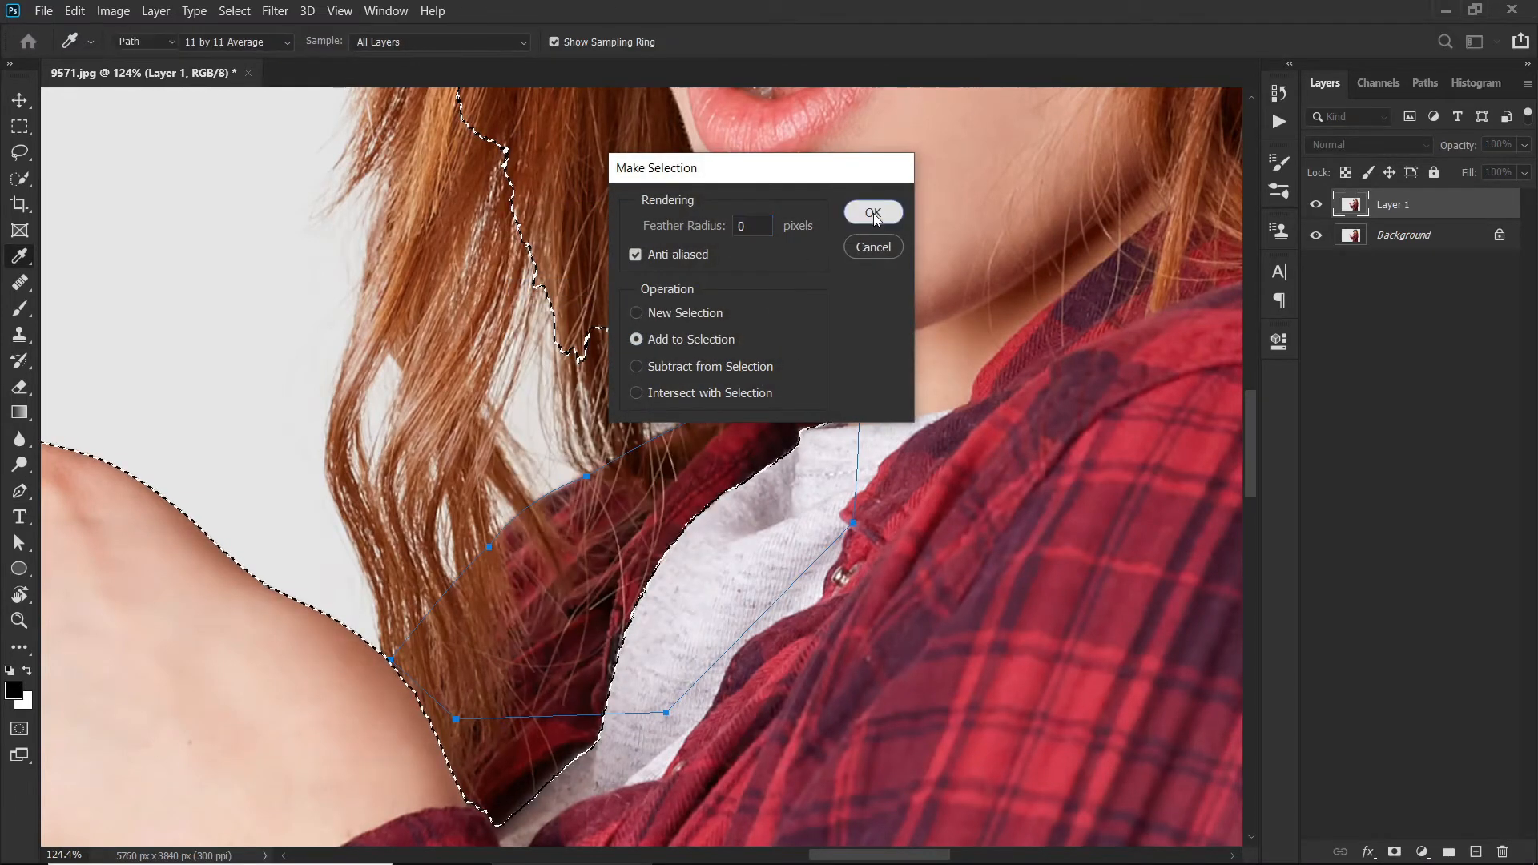
left_click(872, 214)
Draw a closed Pen path around the unselected shirt gap between the forearm, cuff and white T-shirt.
key("w")
left_click_drag(391, 724, 342, 548)
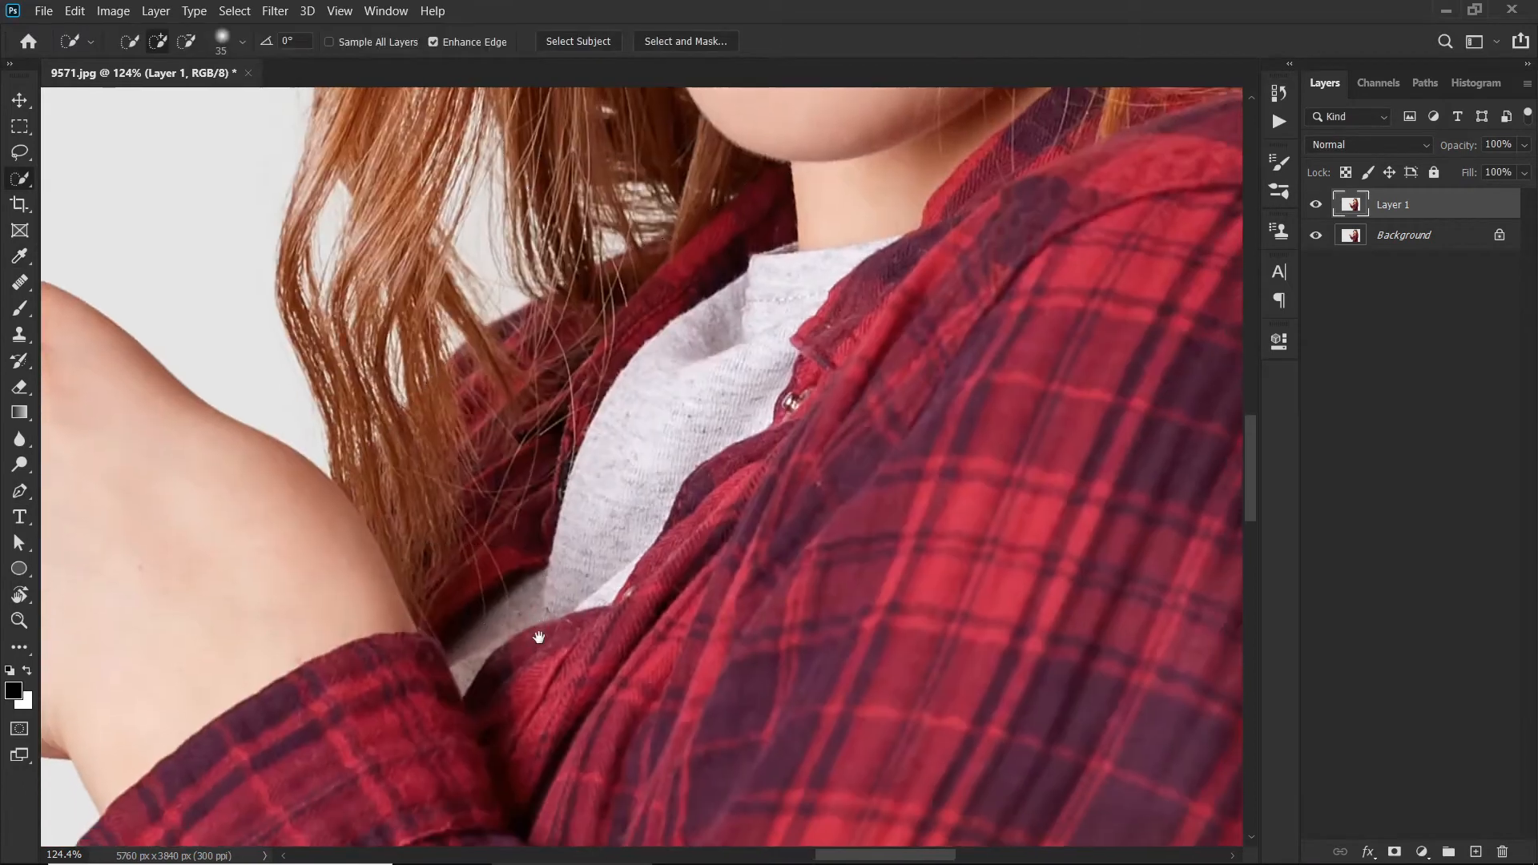
key("p")
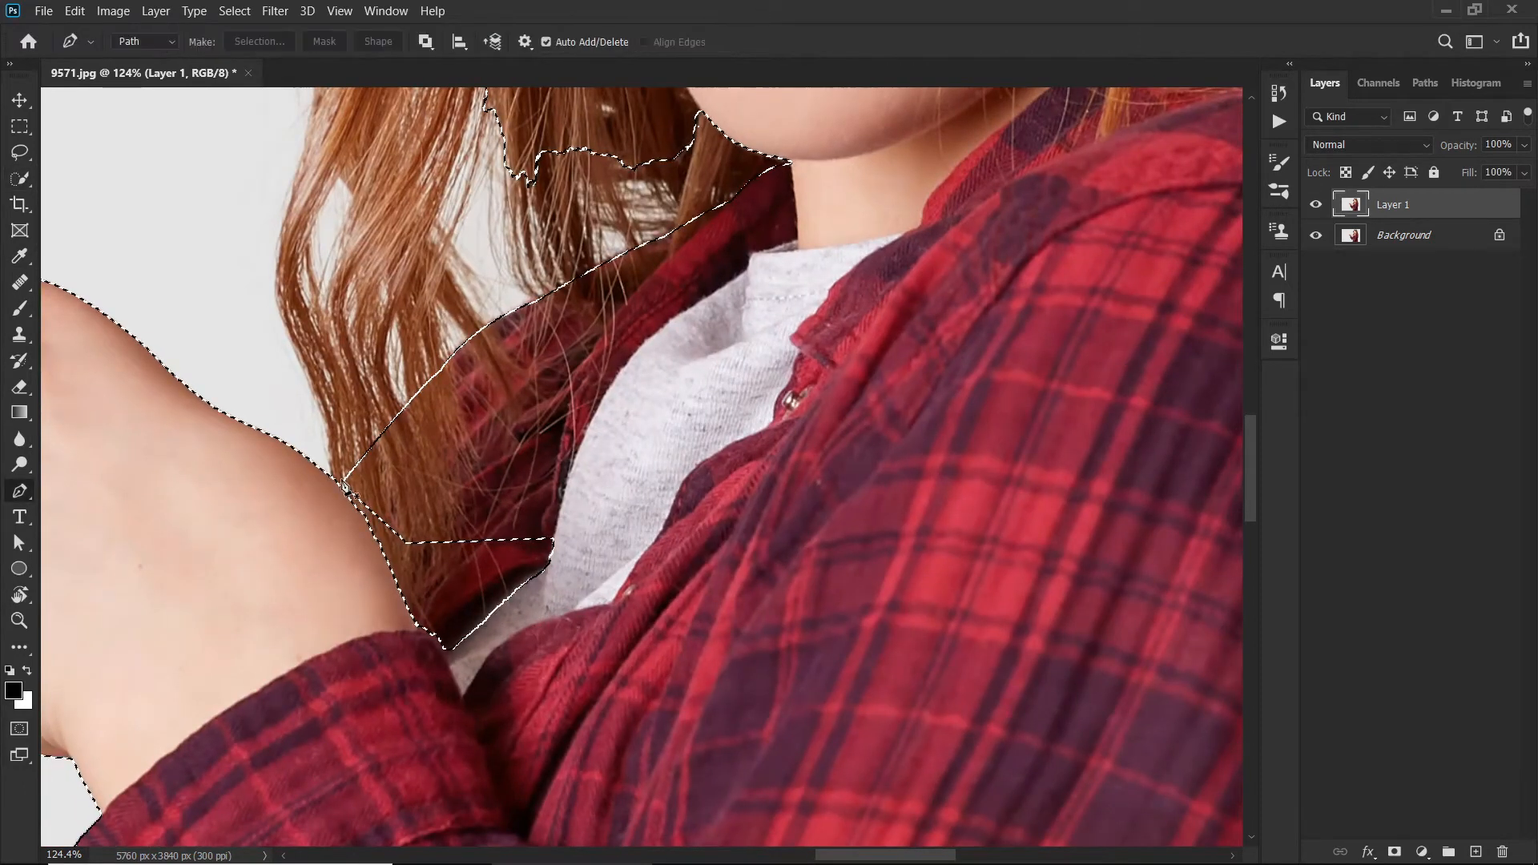
left_click(661, 584)
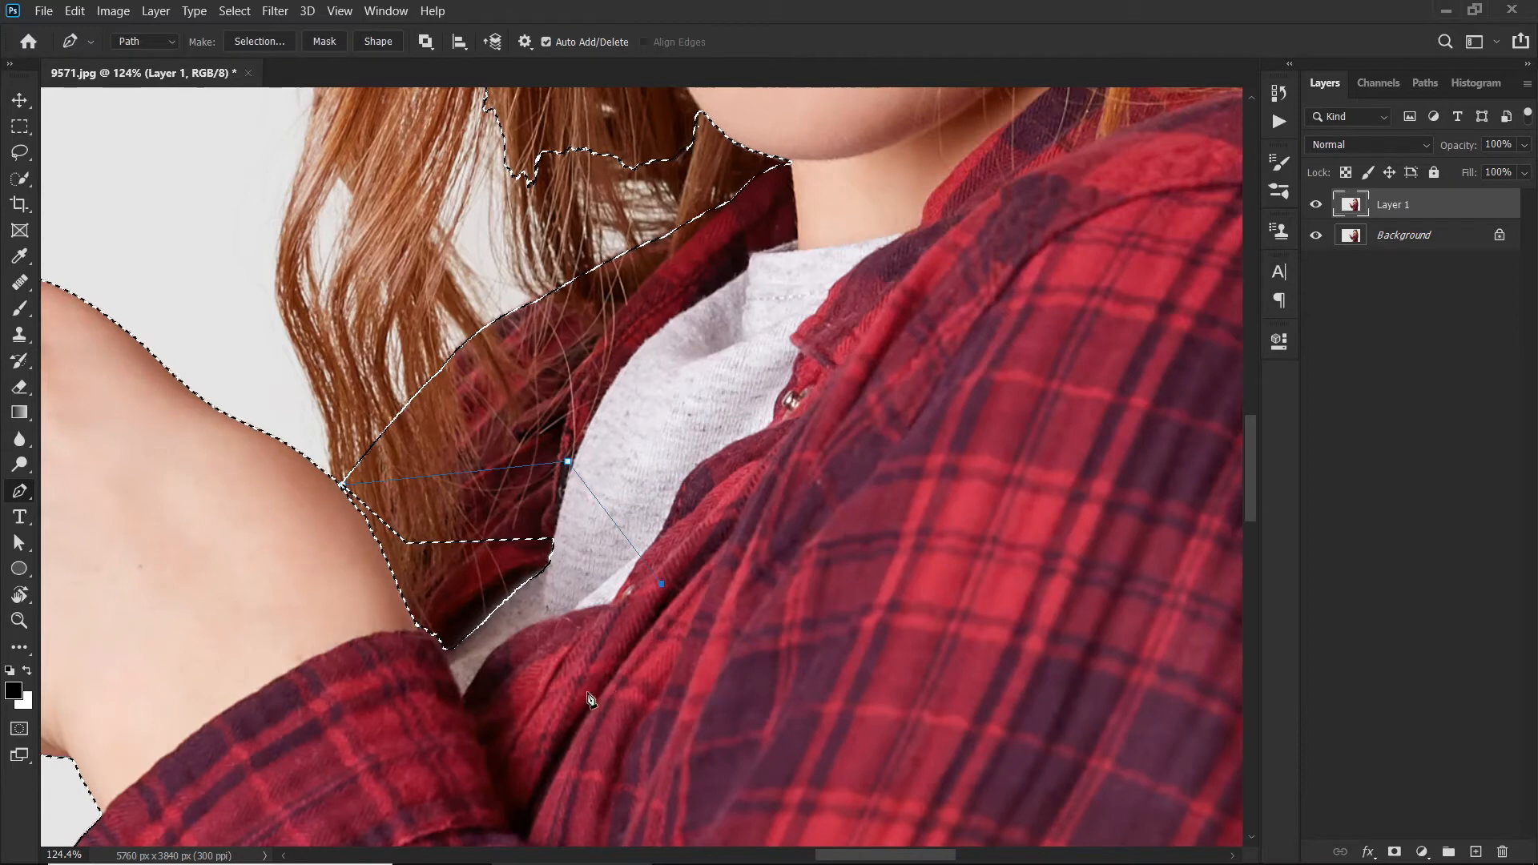
left_click_drag(468, 731, 447, 727)
left_click(336, 679)
left_click(343, 486)
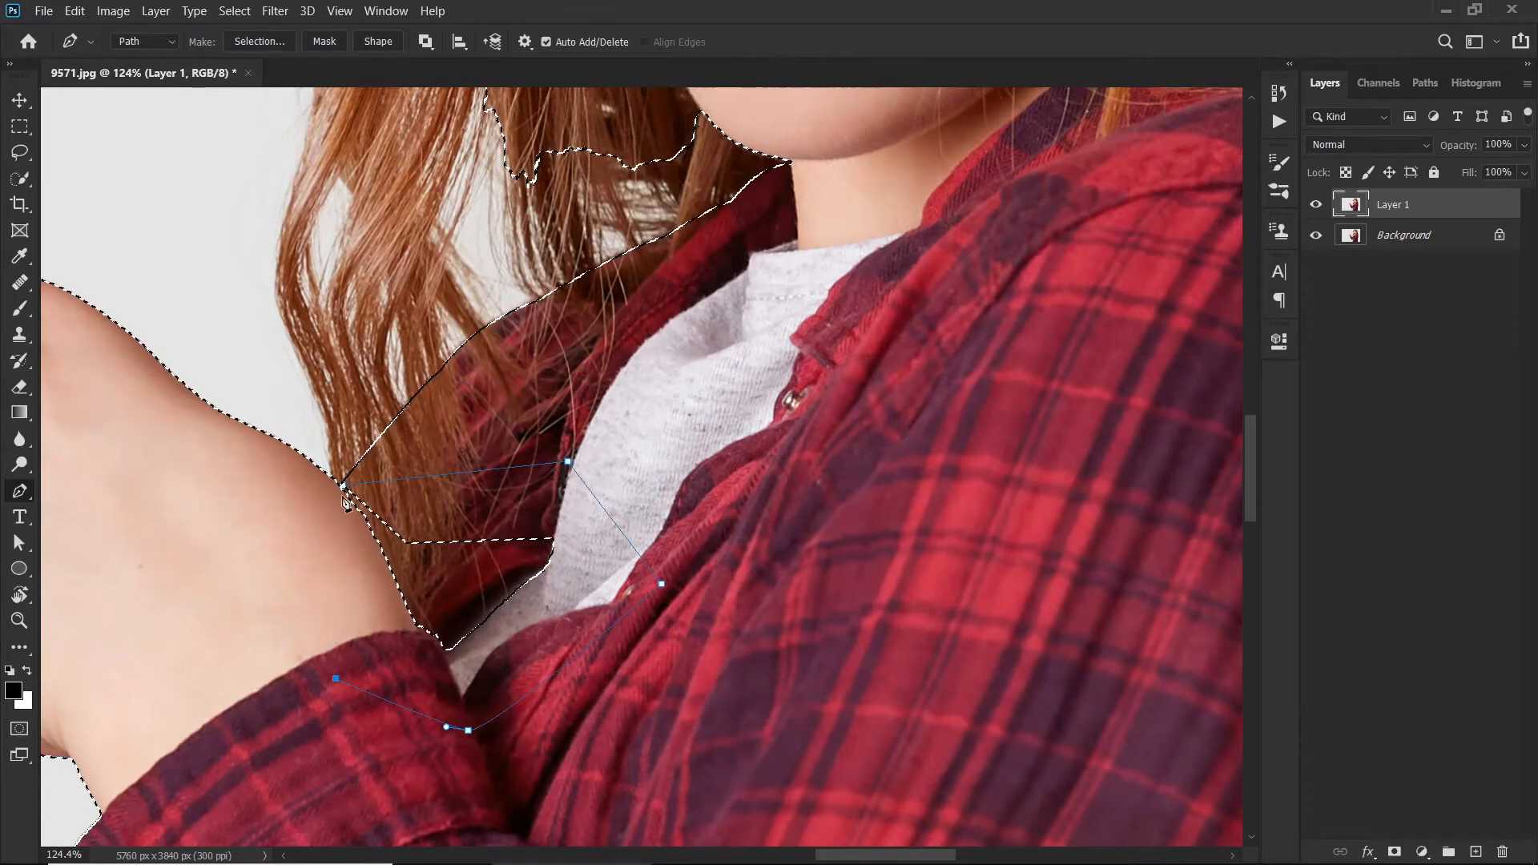
Make a selection from the path around the shirt gap beside the cuff, using Add to Selection.
right_click(447, 553)
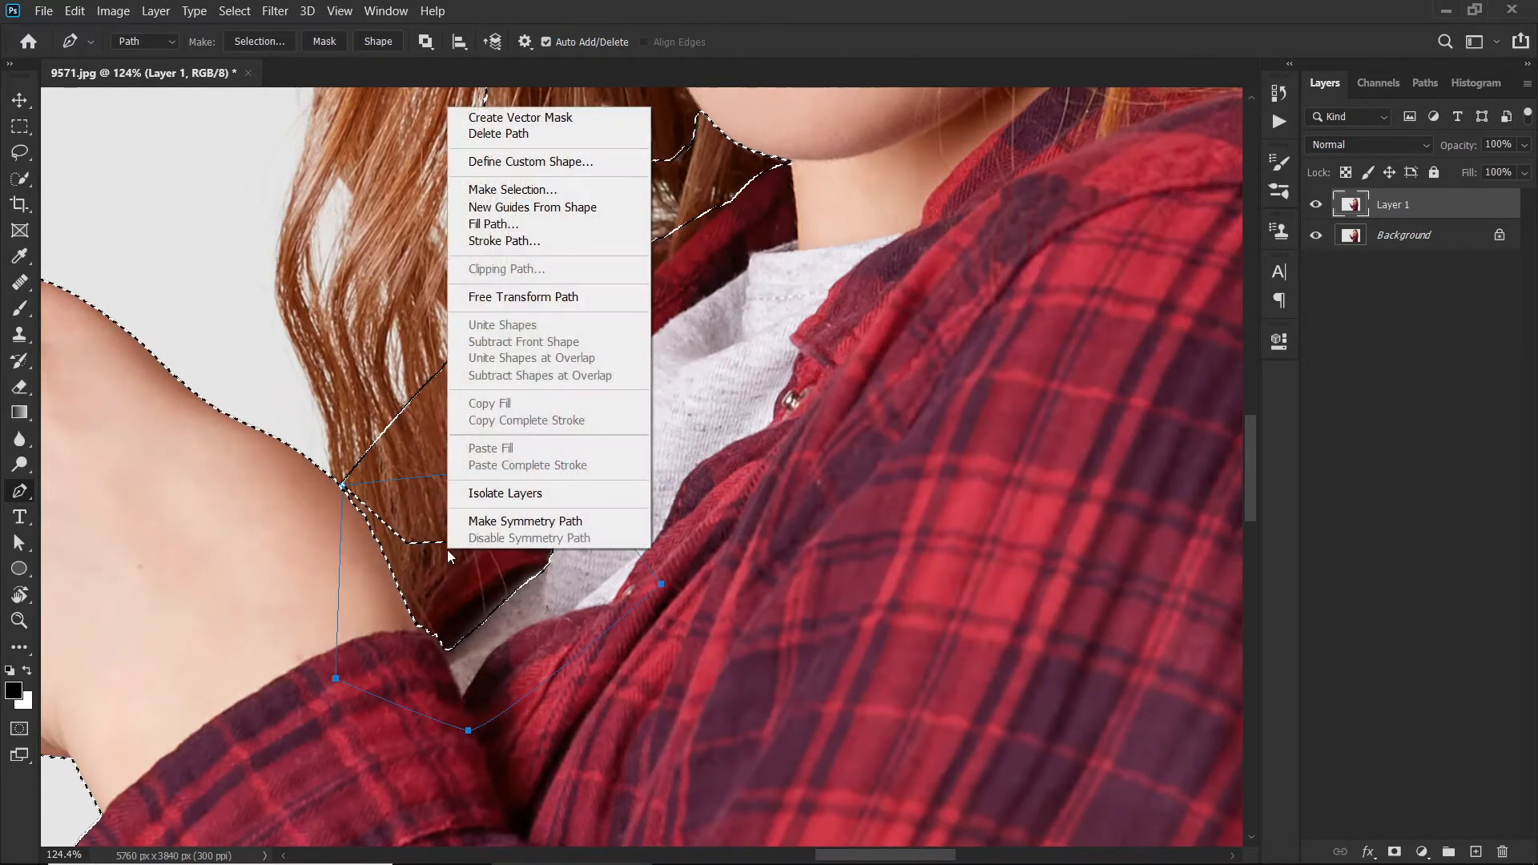
left_click(553, 190)
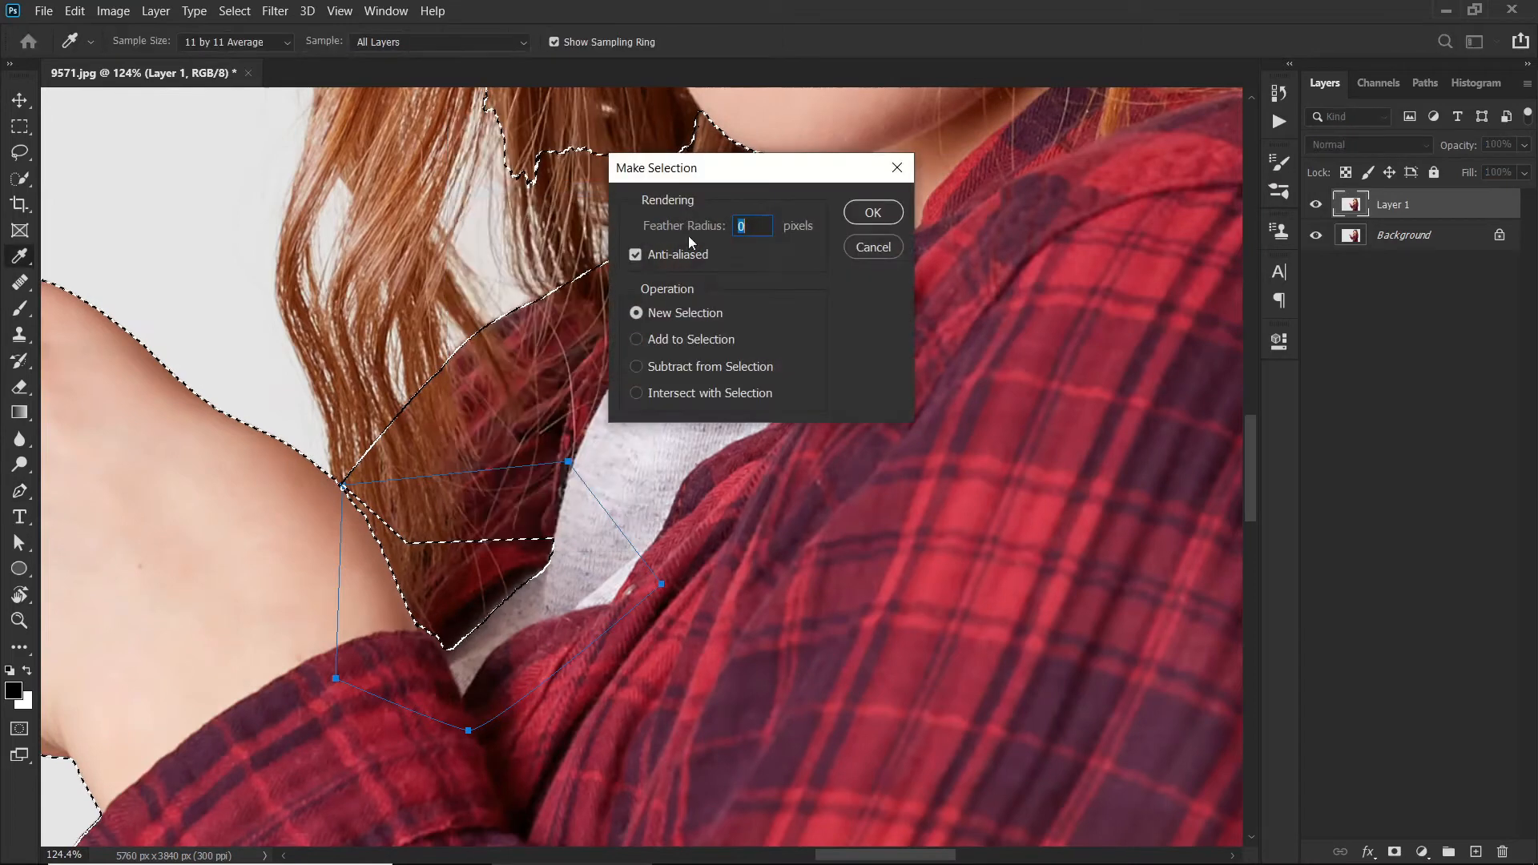
left_click(704, 339)
left_click(873, 212)
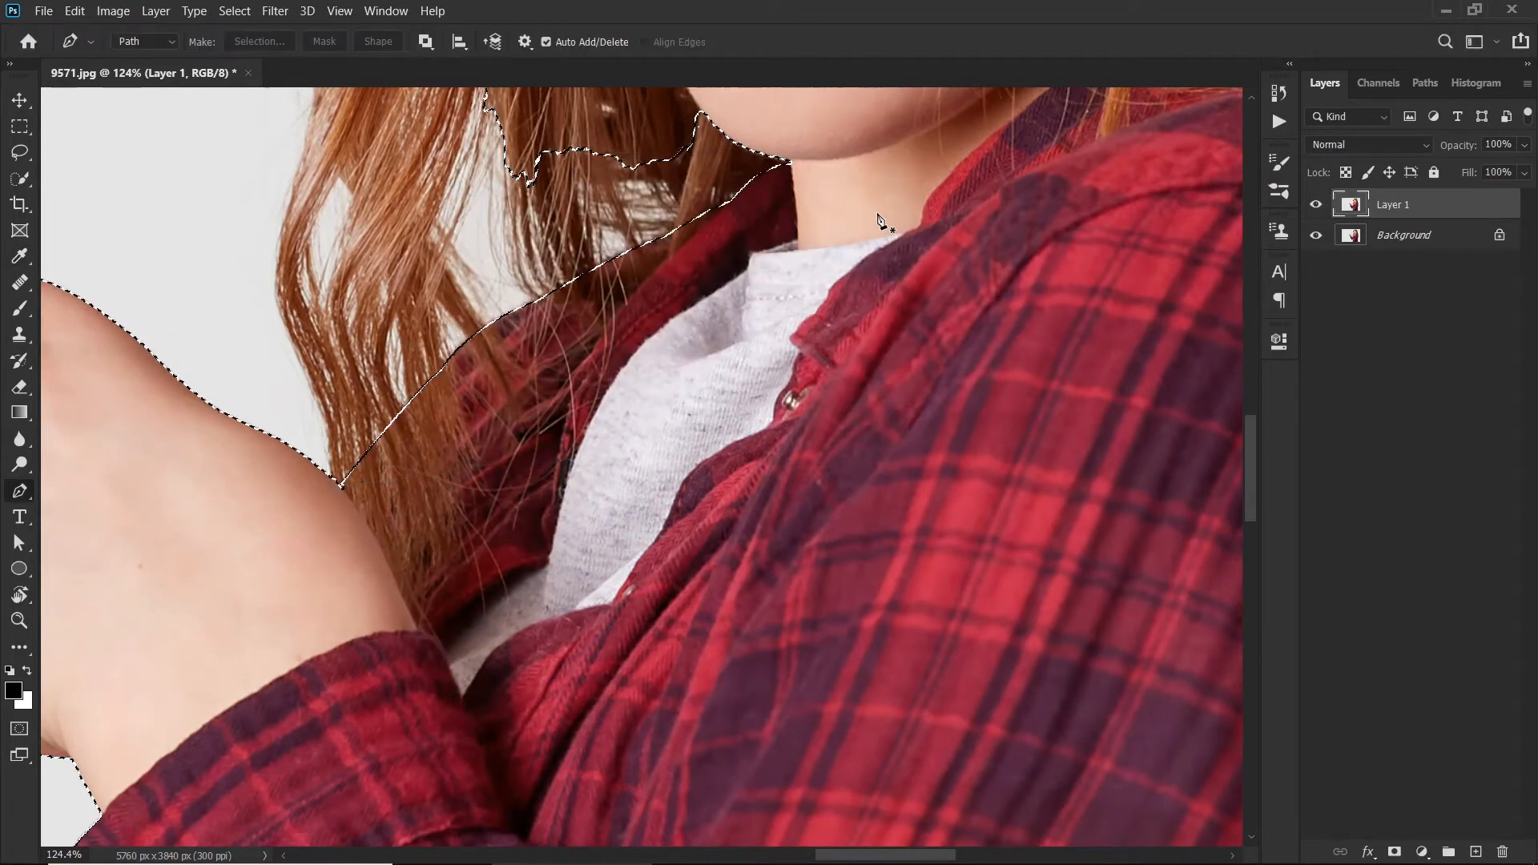
Trace a Pen path along the outer hair edge above the forehead and bring it back through the hair and forehead.
left_click_drag(921, 441, 933, 561)
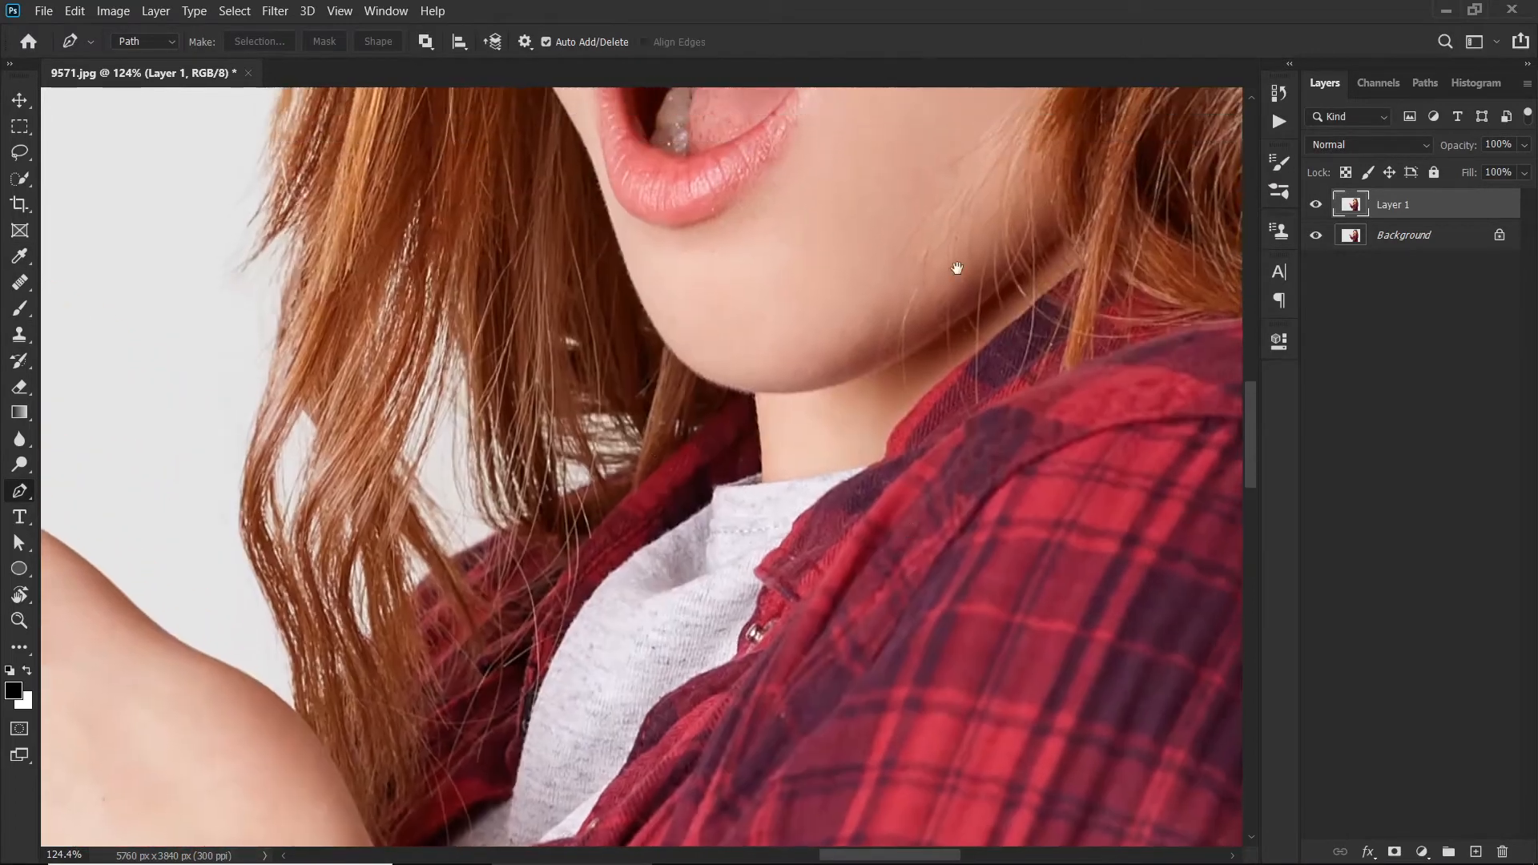
left_click_drag(967, 293, 954, 393)
left_click_drag(705, 267, 725, 405)
left_click_drag(757, 192, 779, 490)
left_click_drag(766, 224, 778, 443)
left_click_drag(781, 336, 722, 499)
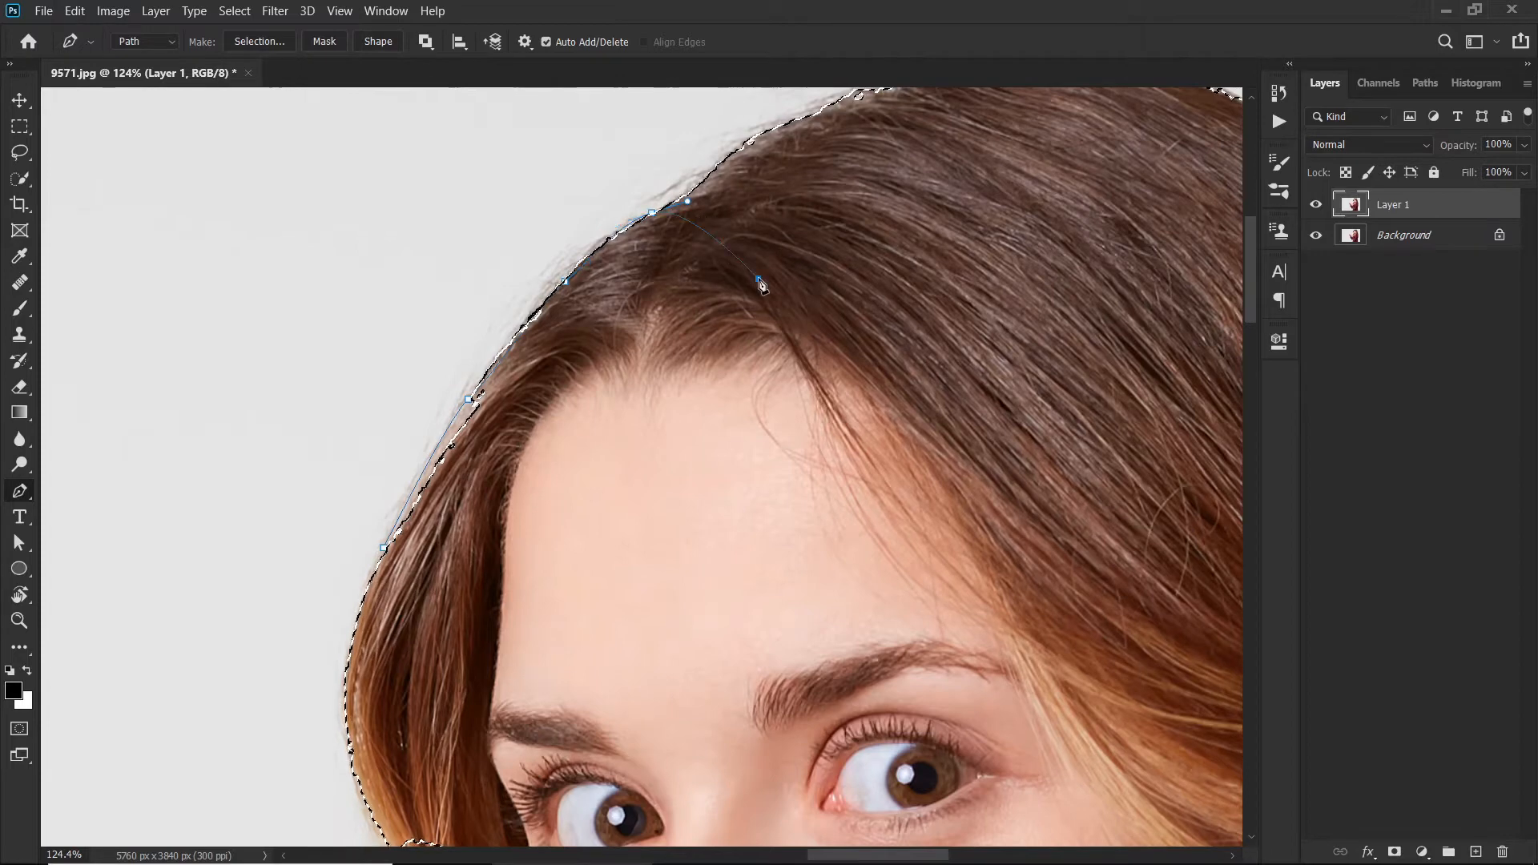
left_click(735, 488)
left_click(515, 649)
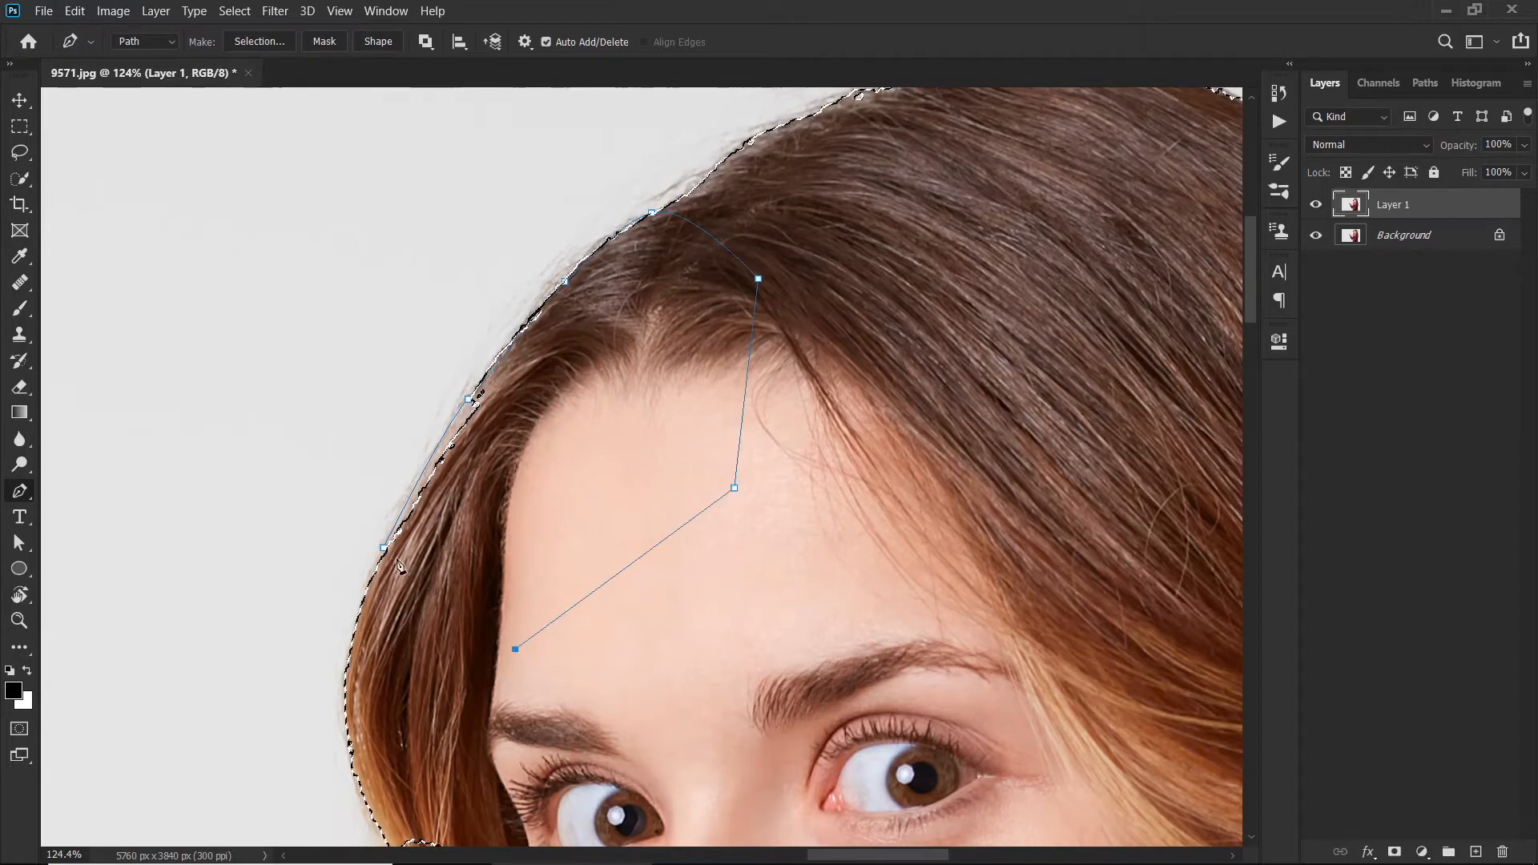
Close the path around the hair above the forehead and add its area to the selection.
right_click(567, 506)
left_click(746, 136)
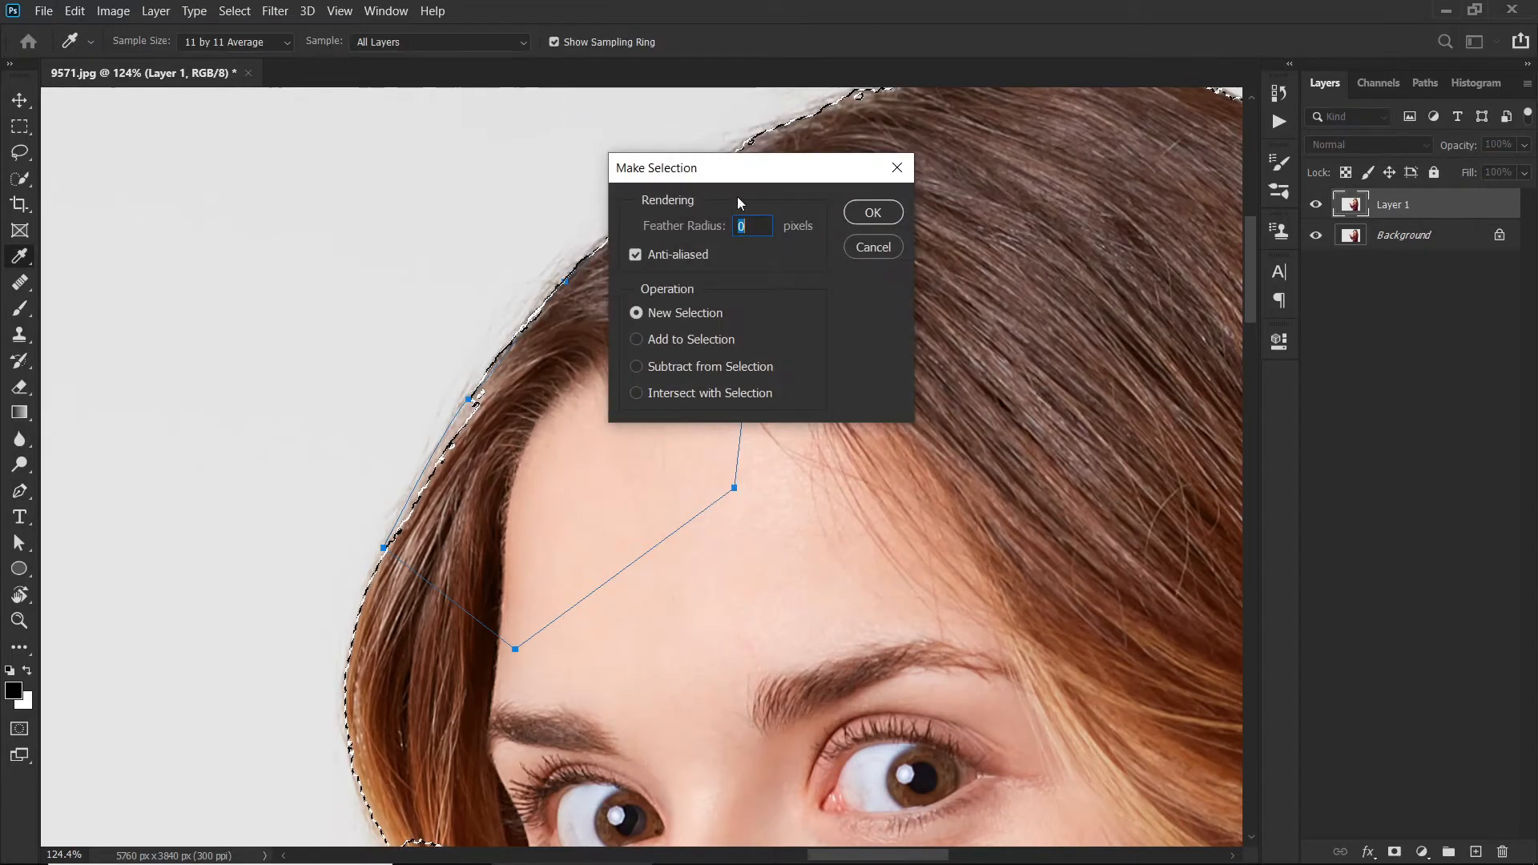
left_click(686, 339)
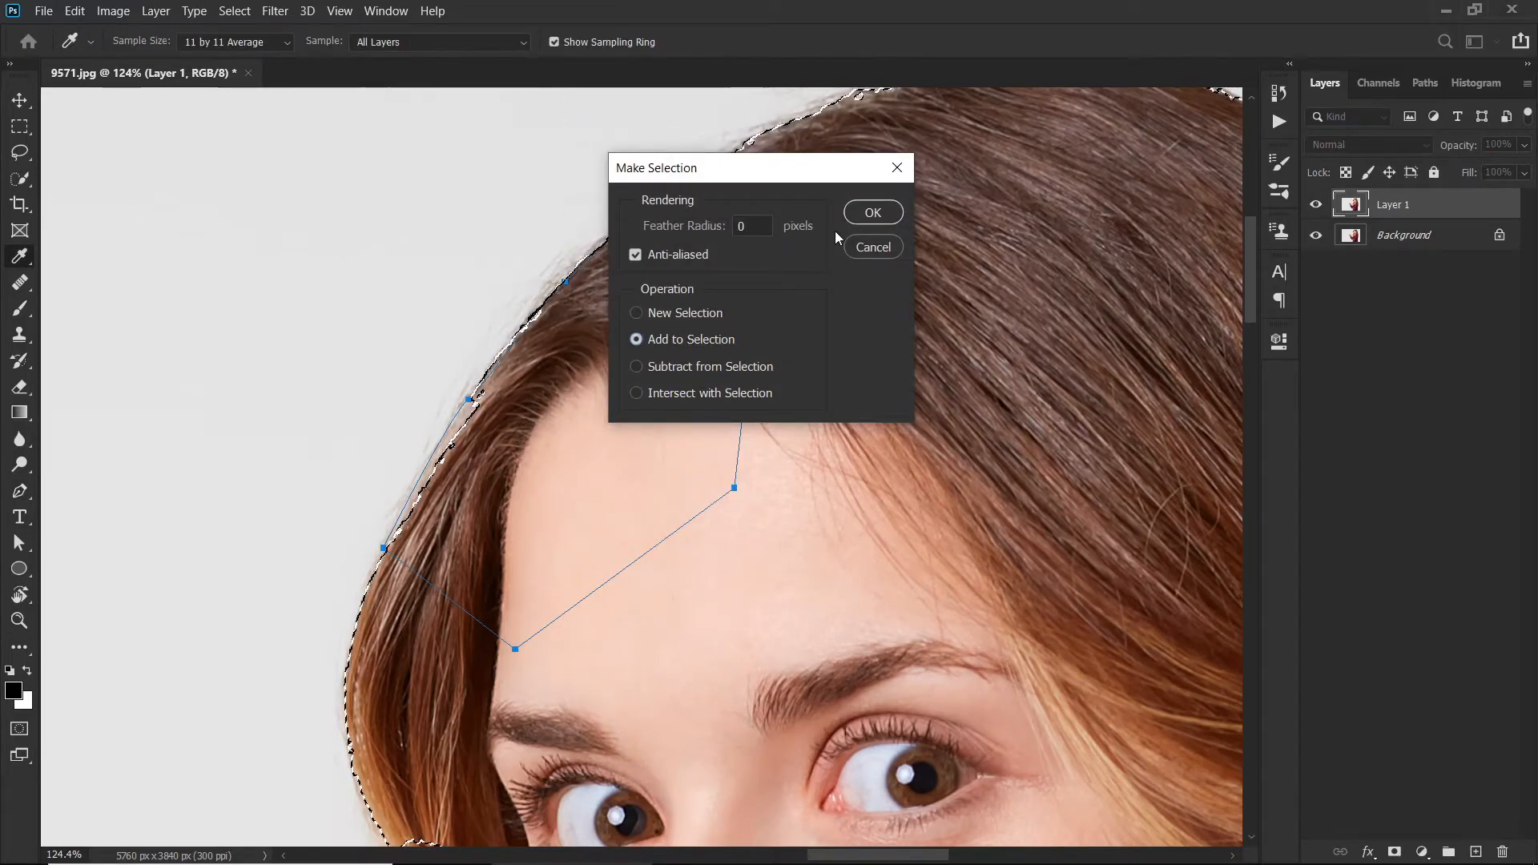
left_click(872, 213)
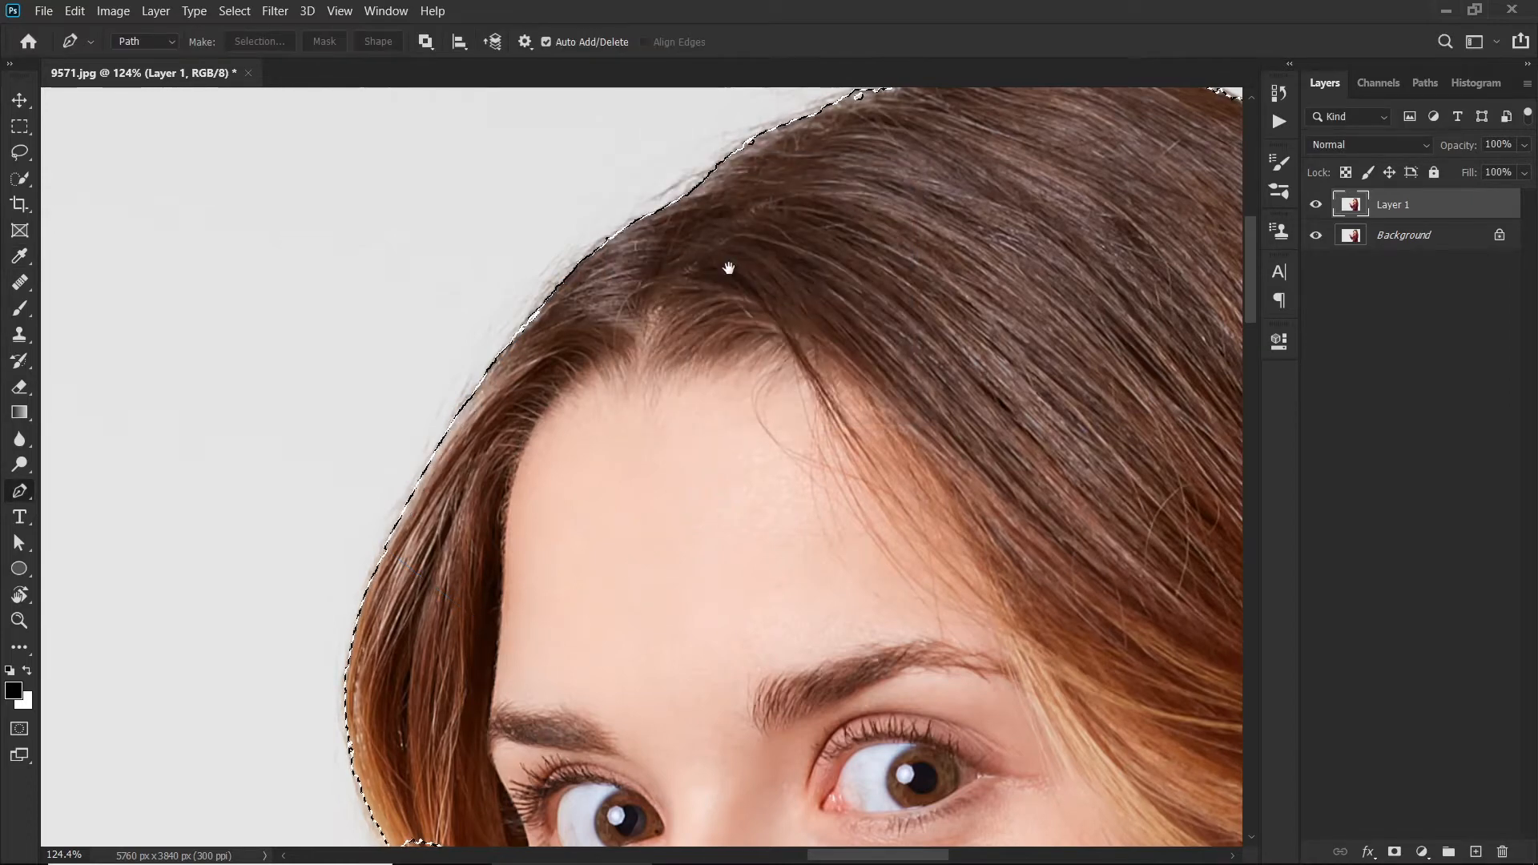
Draw a closed Pen path along the uneven hair edge near the crown, looping back through the hair inside the selection.
left_click_drag(738, 265, 447, 356)
left_click_drag(591, 412, 556, 446)
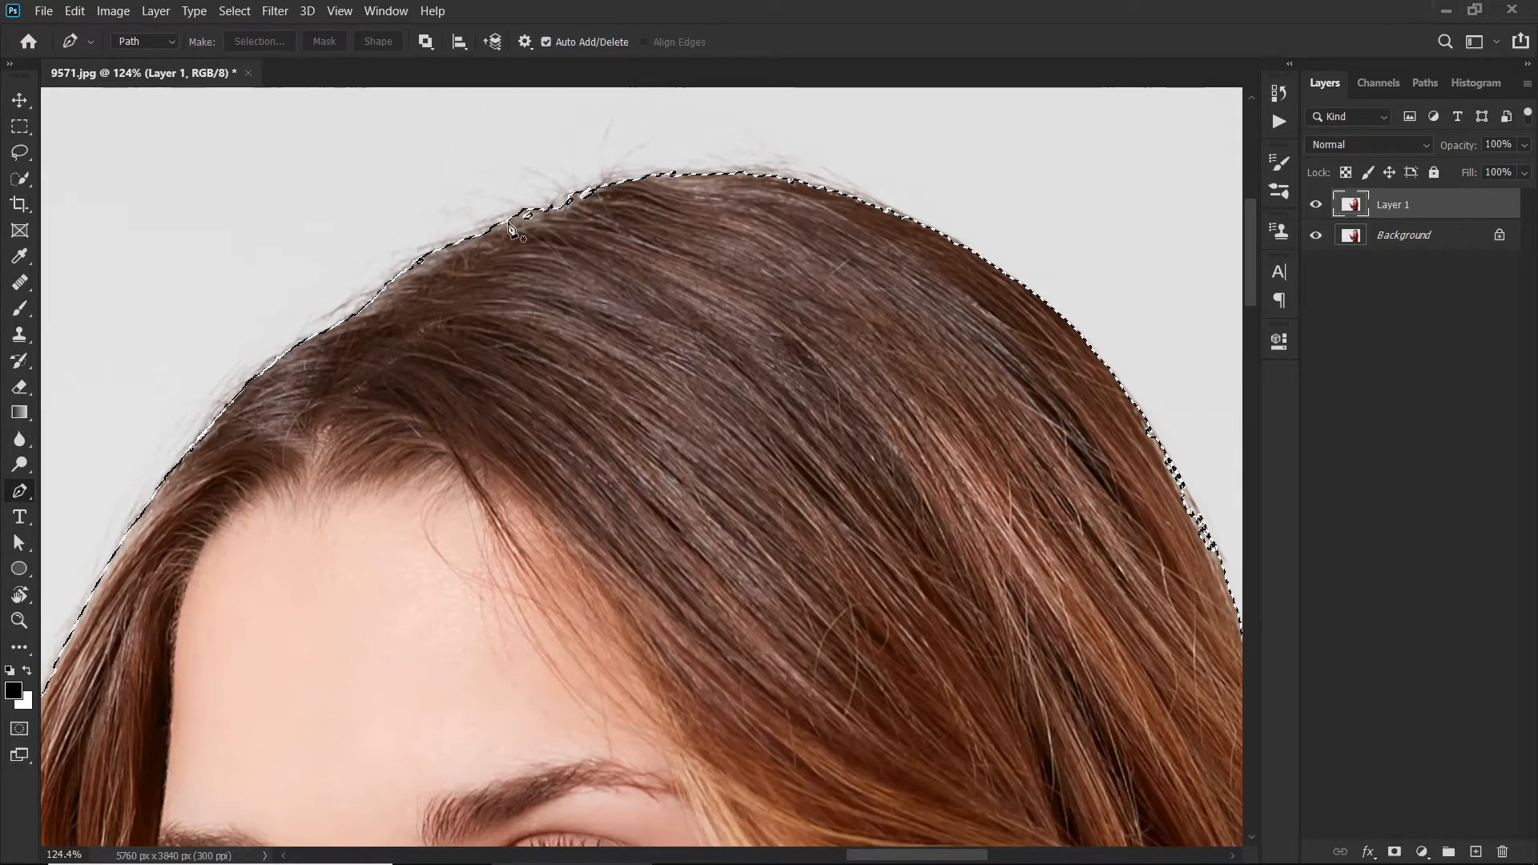
left_click(430, 250)
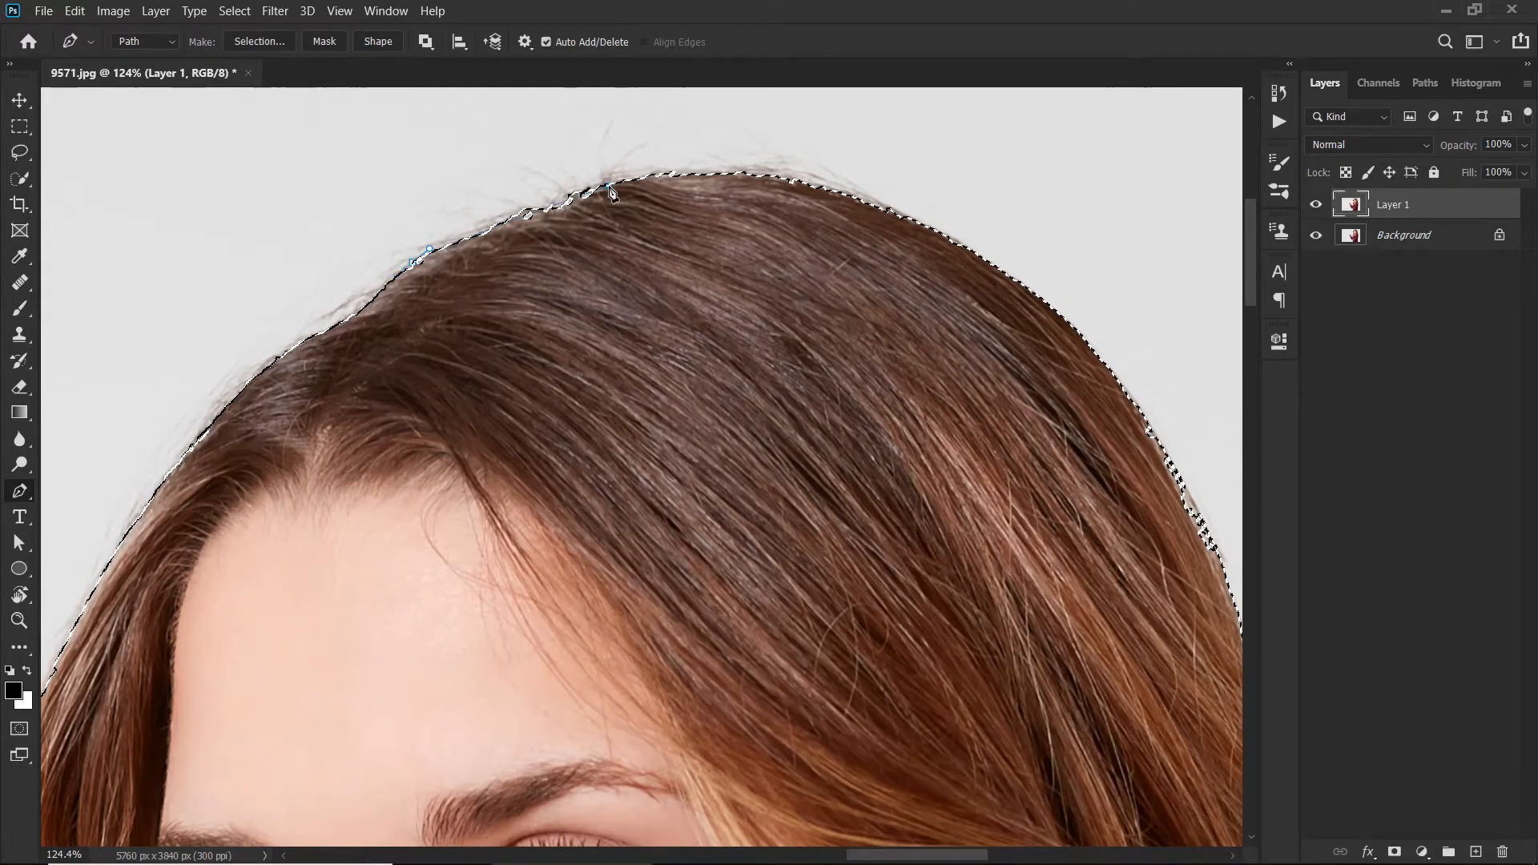
left_click(749, 292)
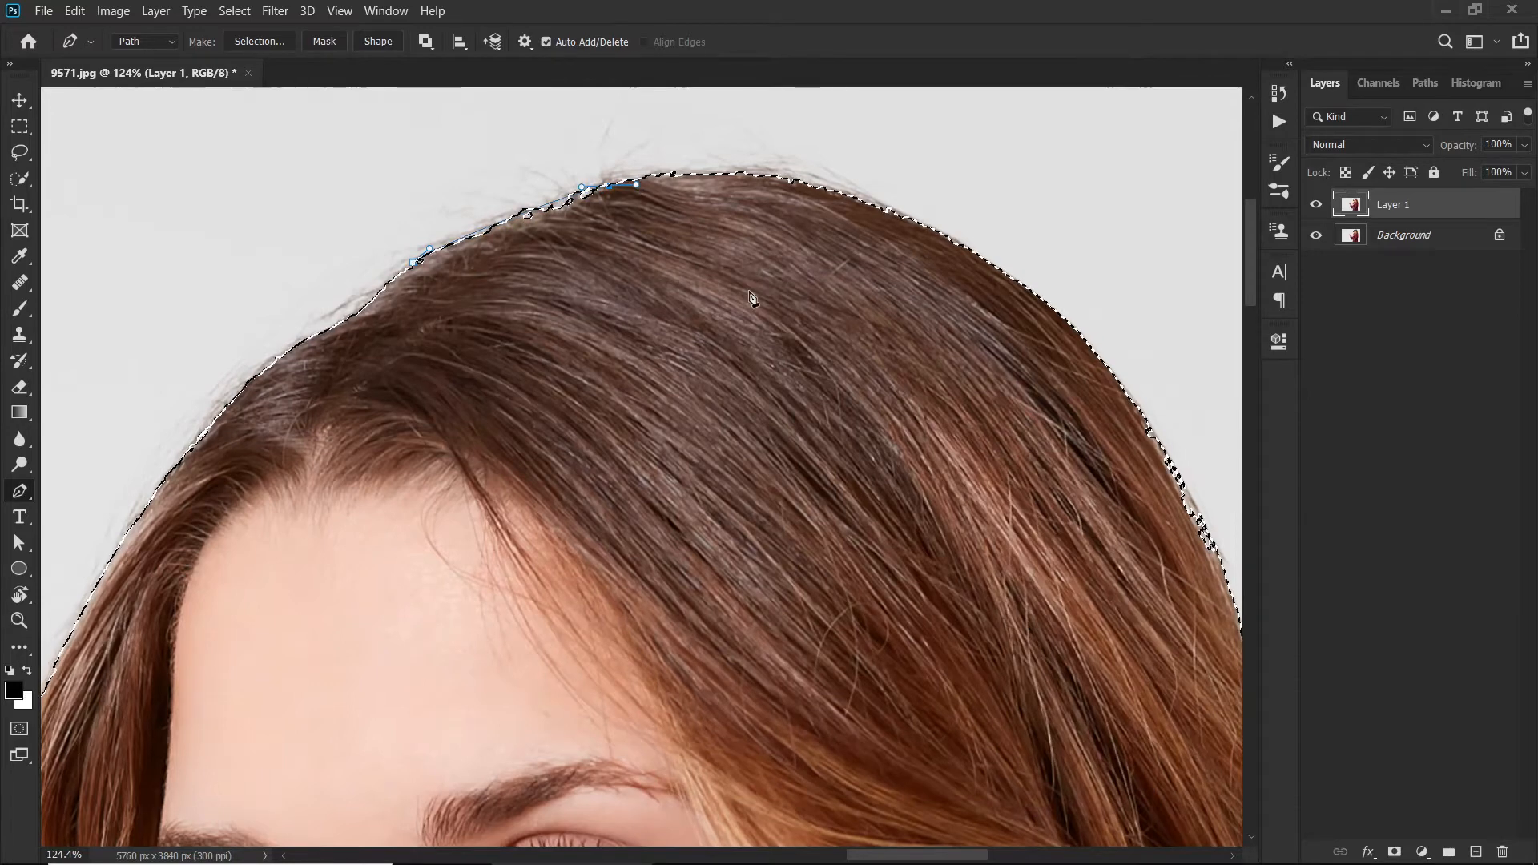
left_click(750, 441)
left_click(522, 431)
left_click(414, 351)
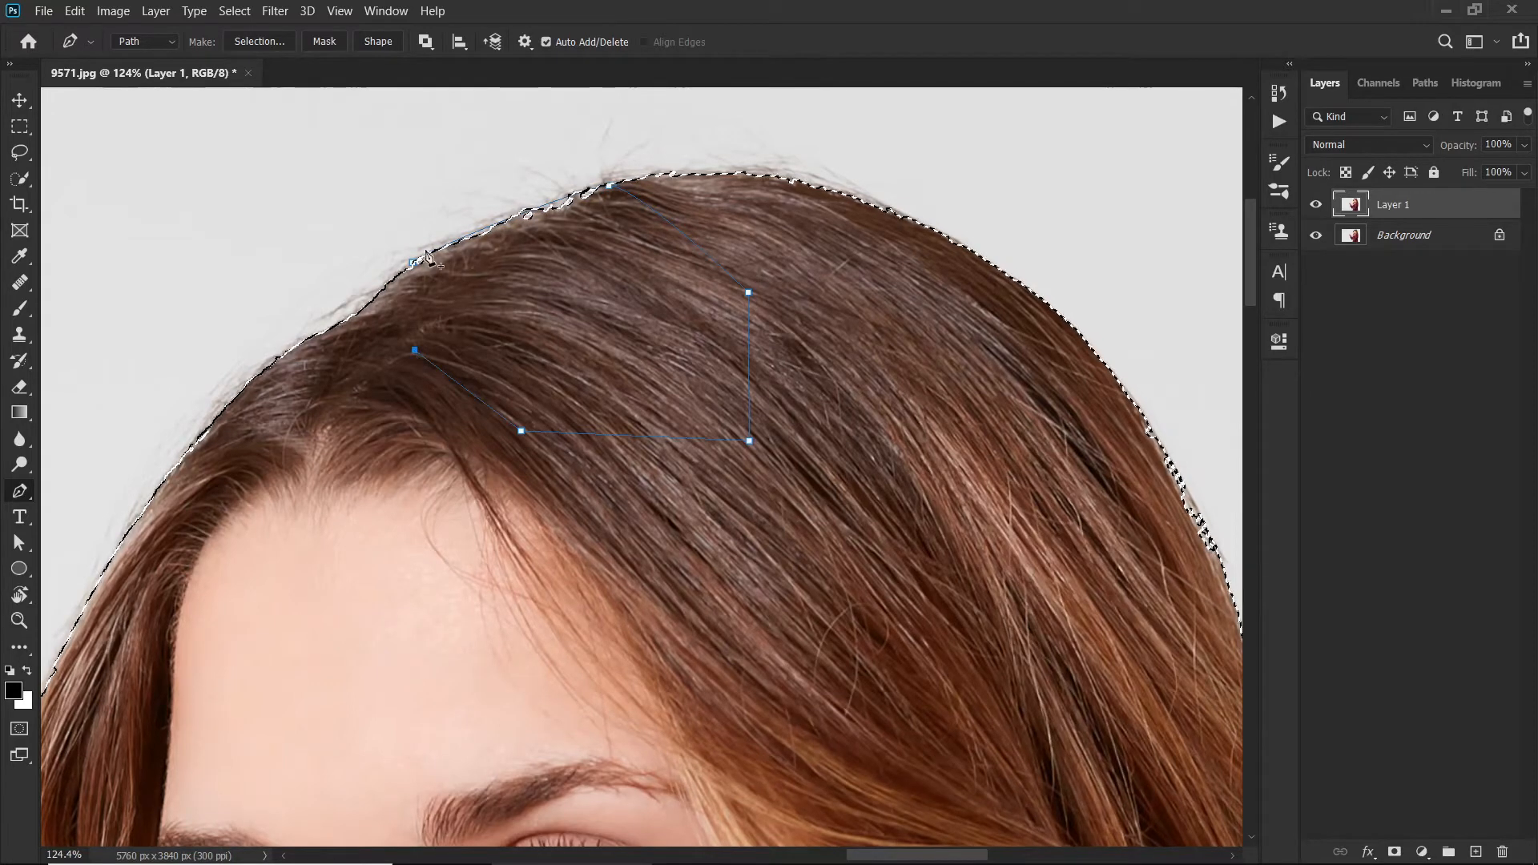
left_click(412, 263)
Turn the crown hair path into a selection area with Add to Selection.
right_click(536, 323)
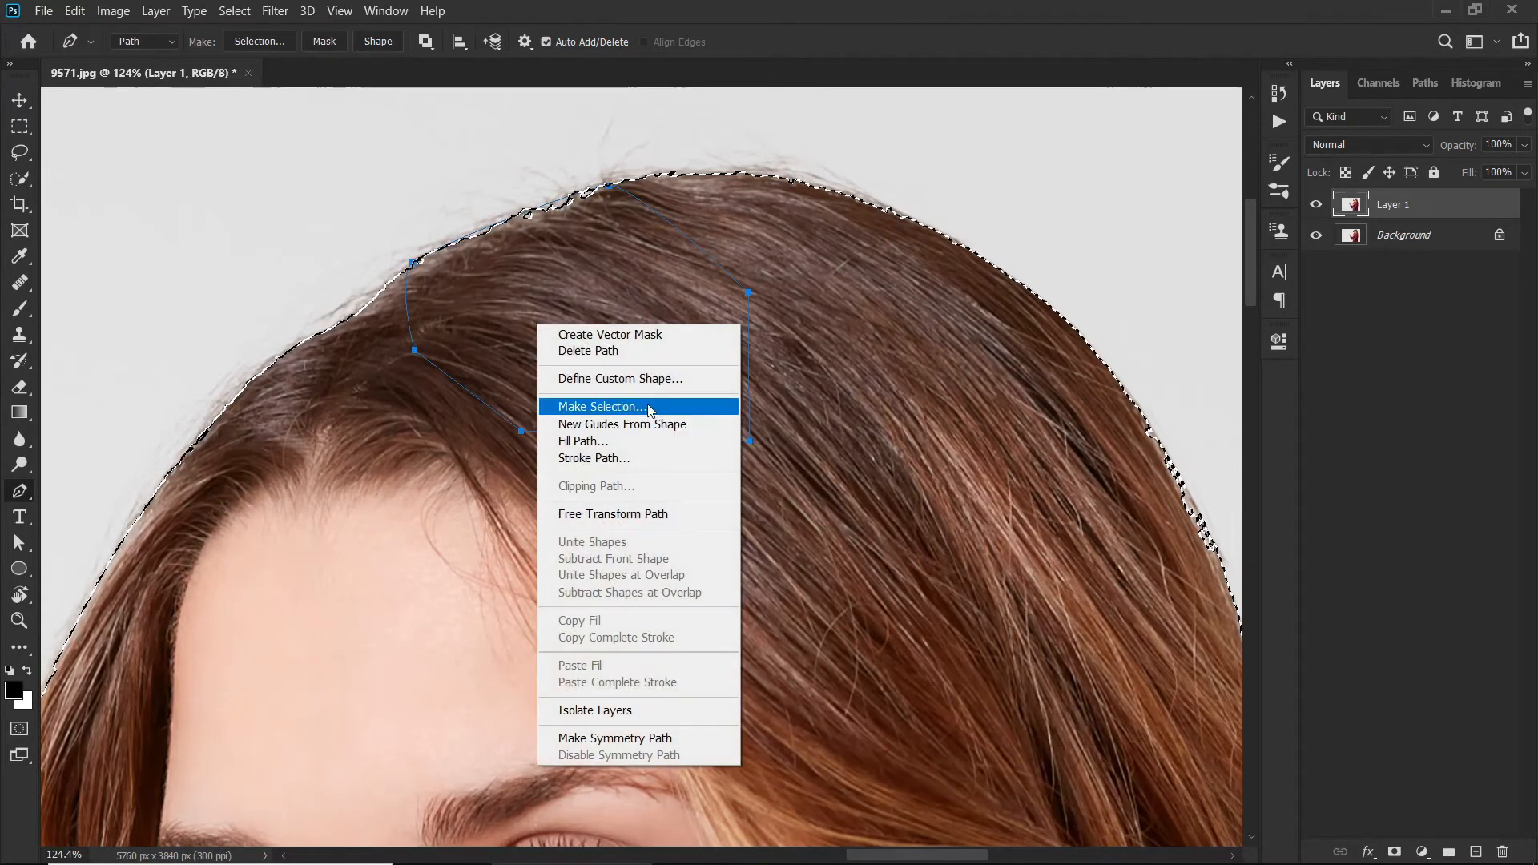
left_click(651, 405)
left_click(683, 344)
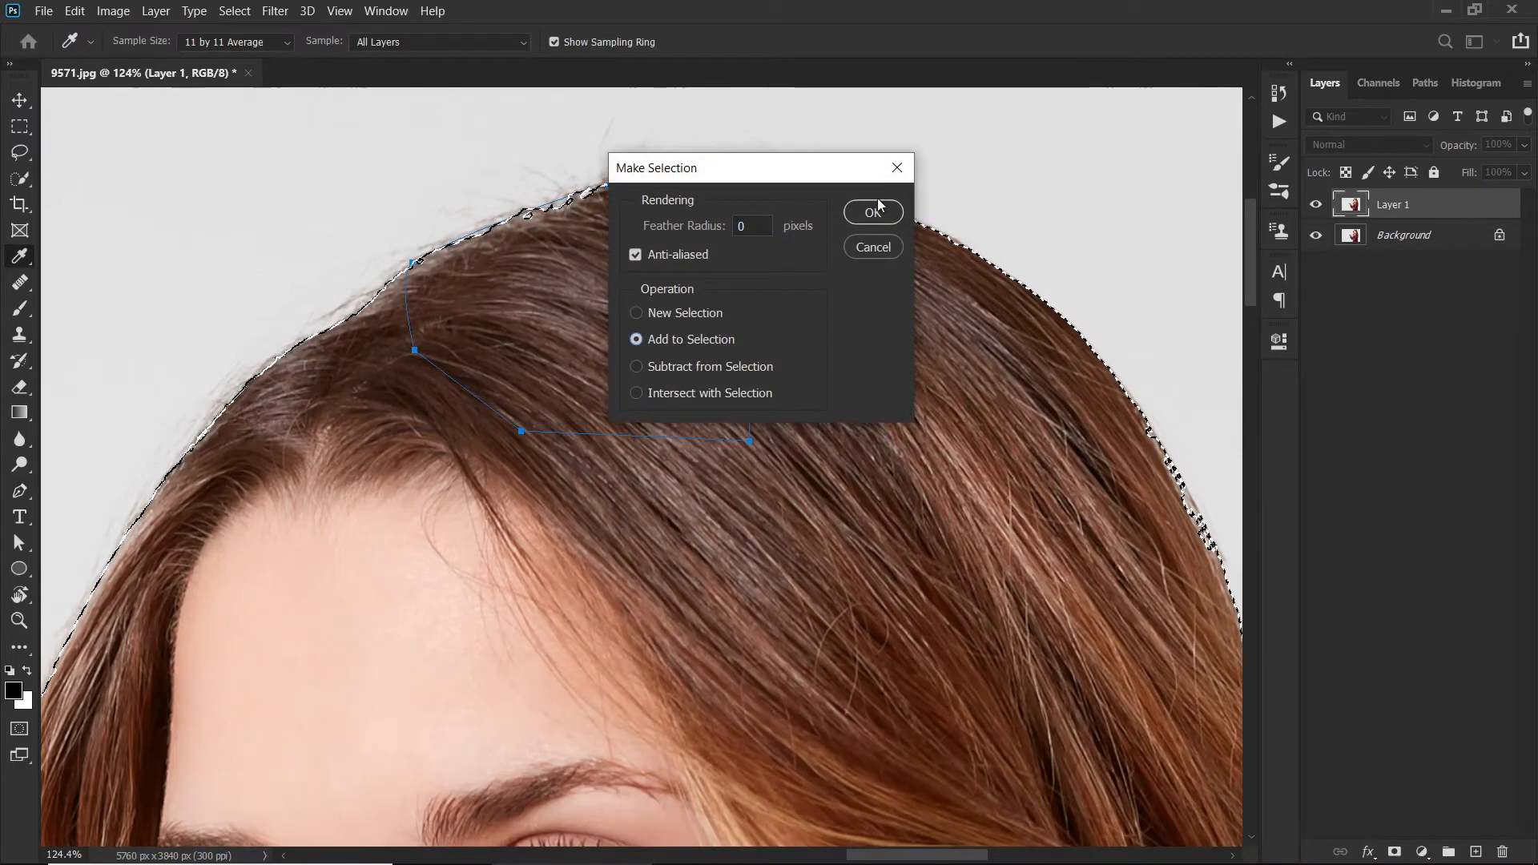
left_click(872, 212)
Draw a closed Pen path over the jagged selection edge on the far side of the head, opposite the hair parting.
left_click_drag(910, 302, 677, 254)
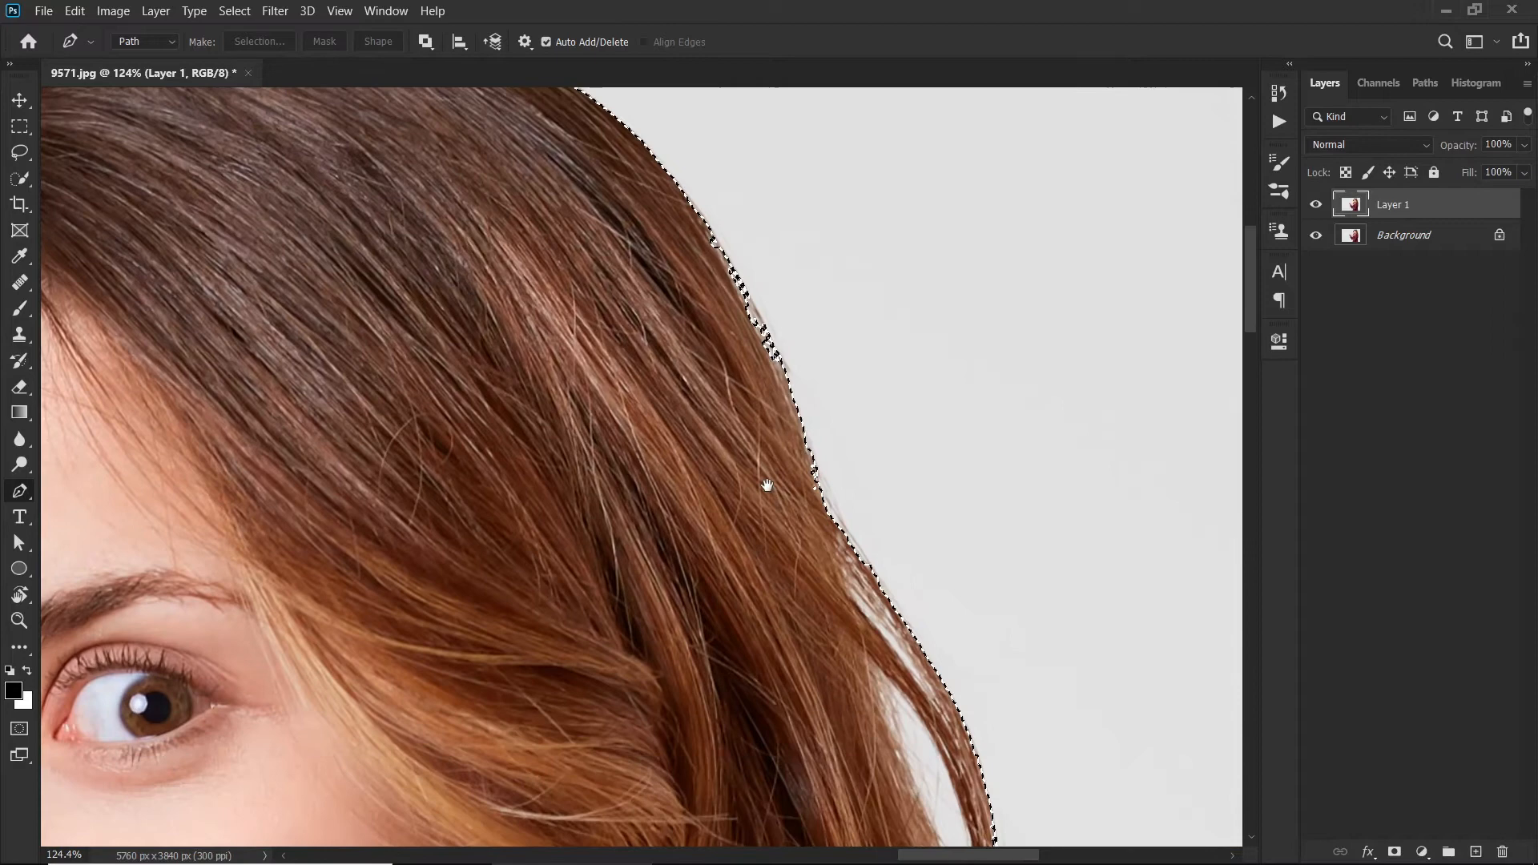
left_click_drag(767, 486, 752, 450)
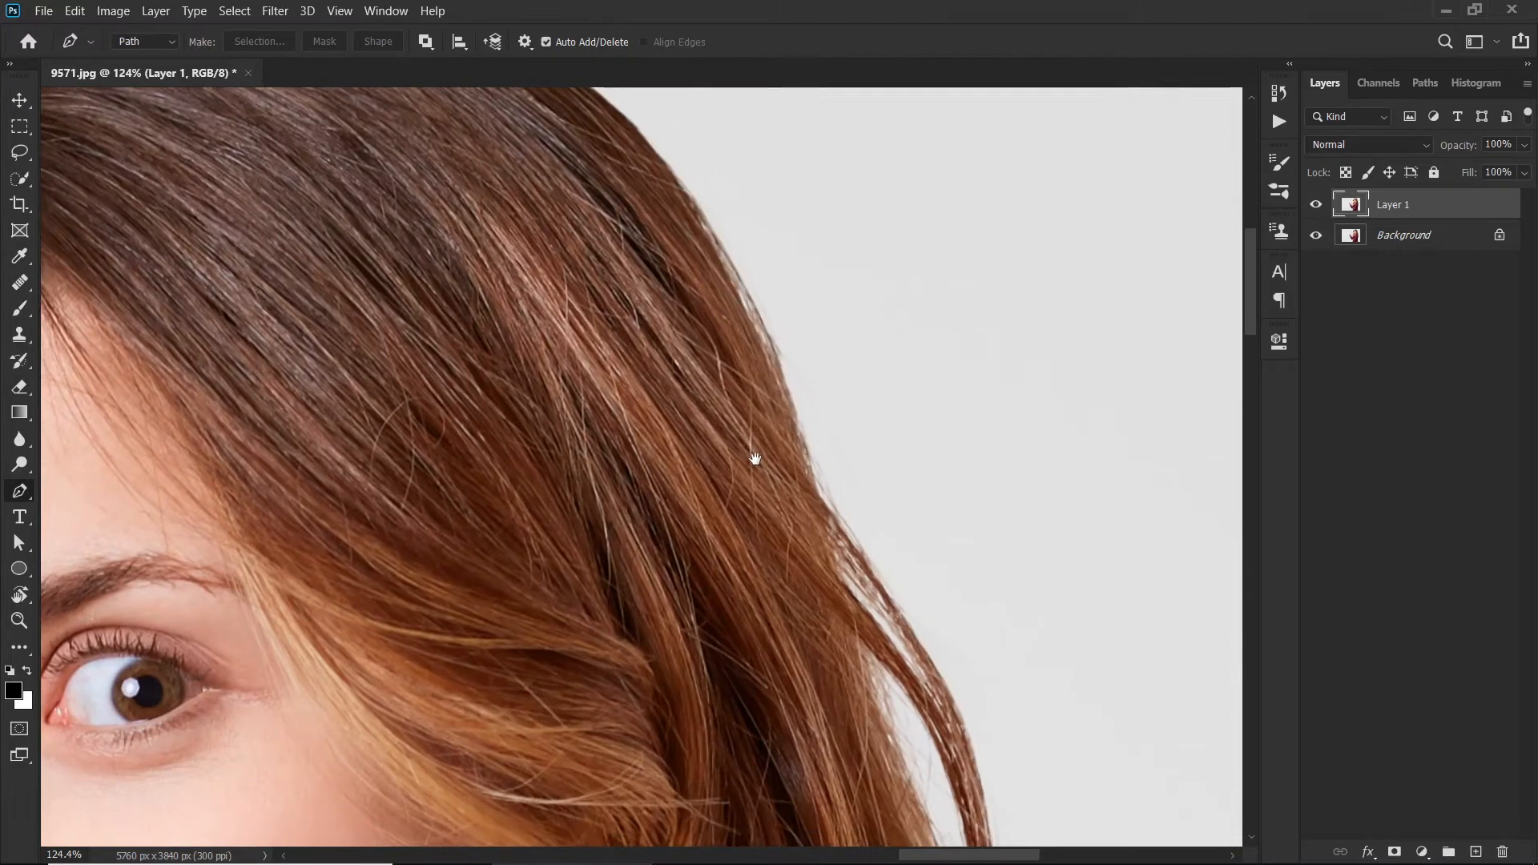
left_click(704, 214)
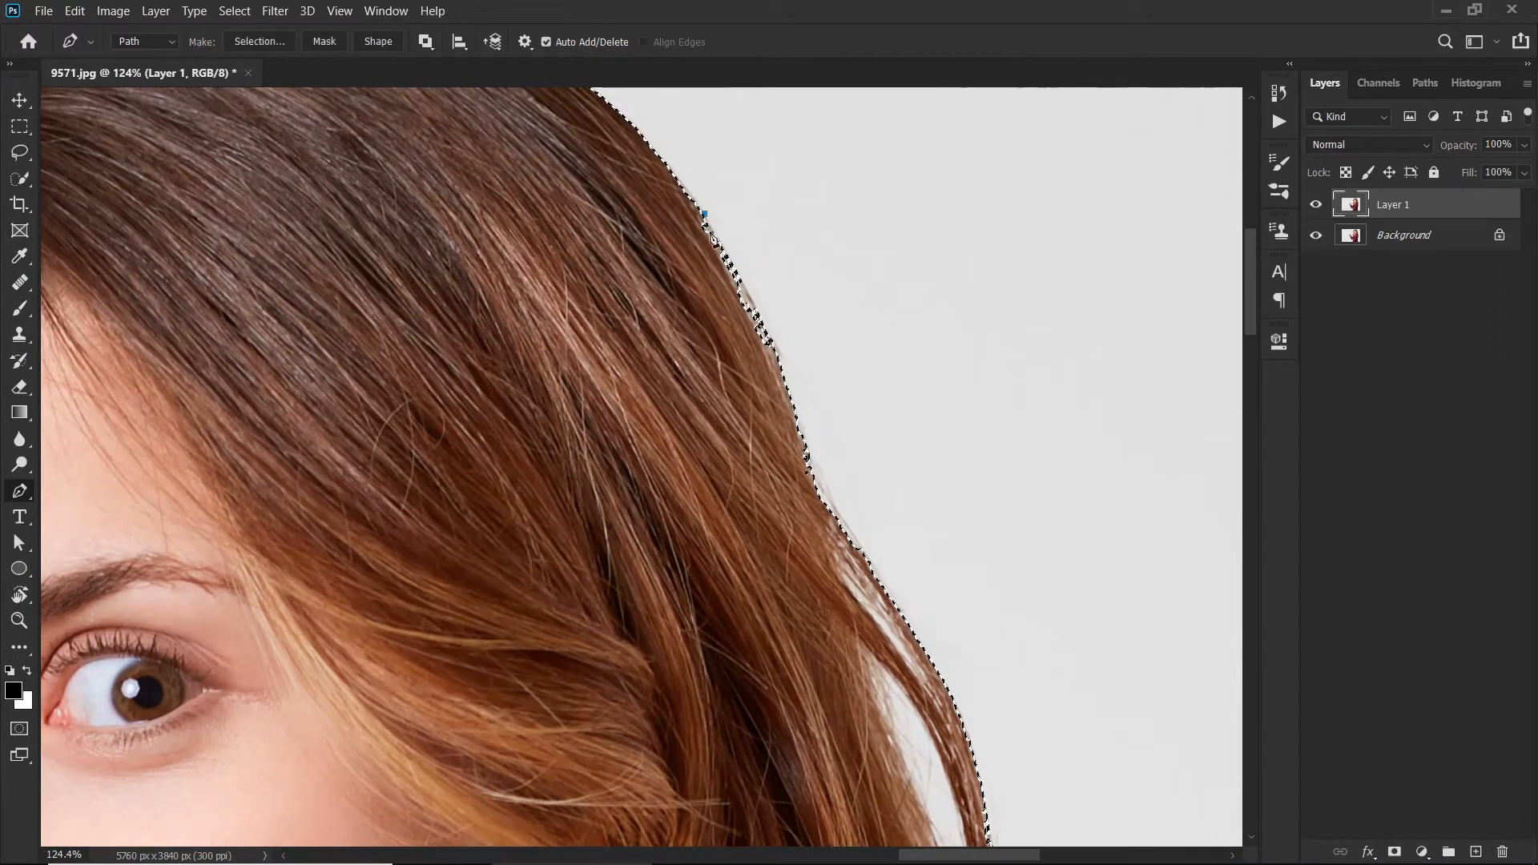
left_click_drag(777, 347, 781, 362)
left_click(737, 490)
left_click(644, 349)
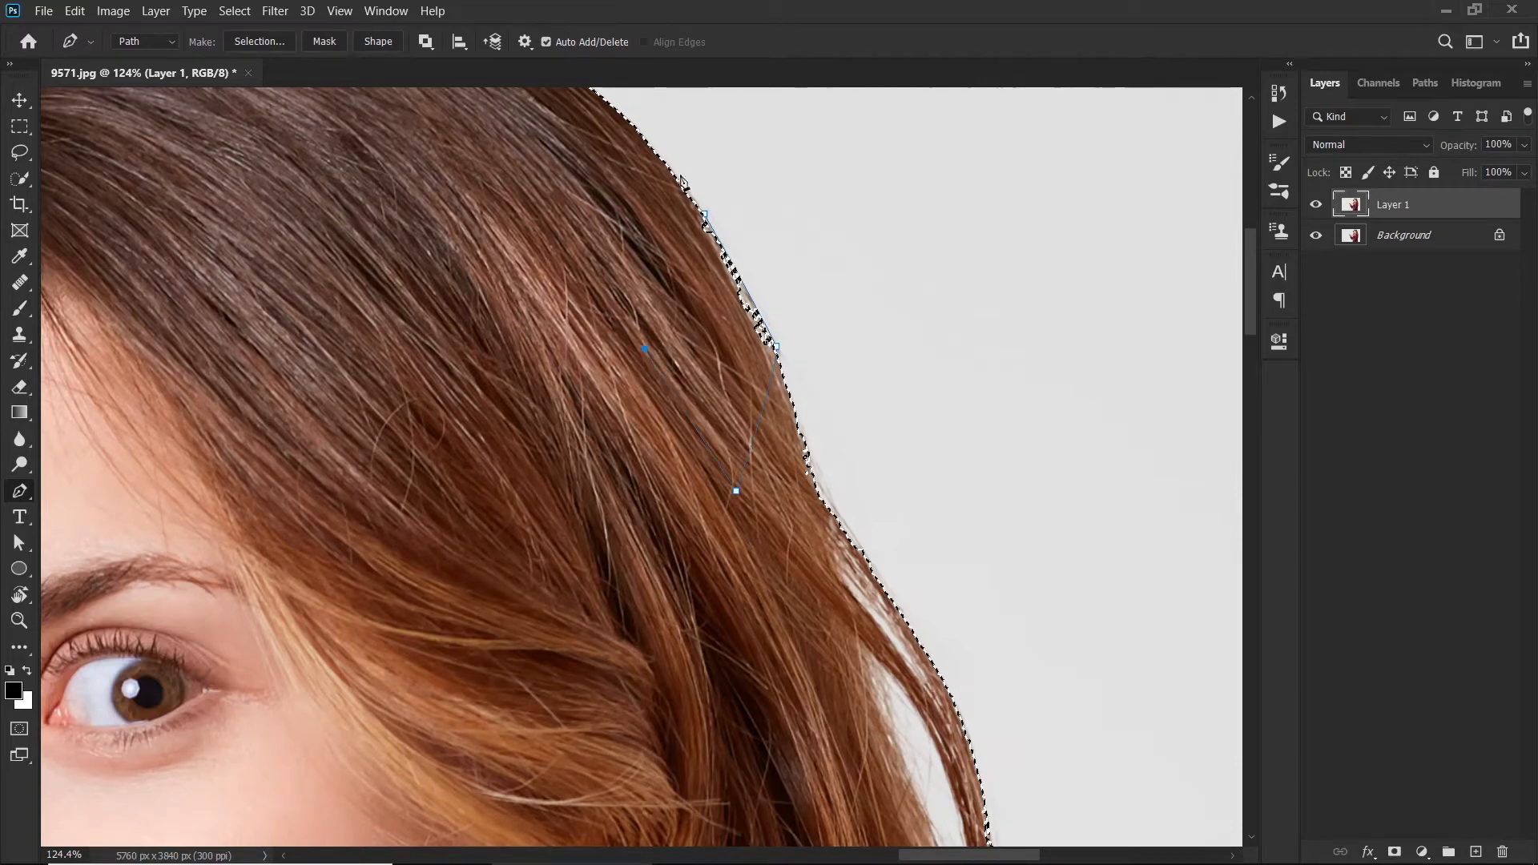
left_click(704, 214)
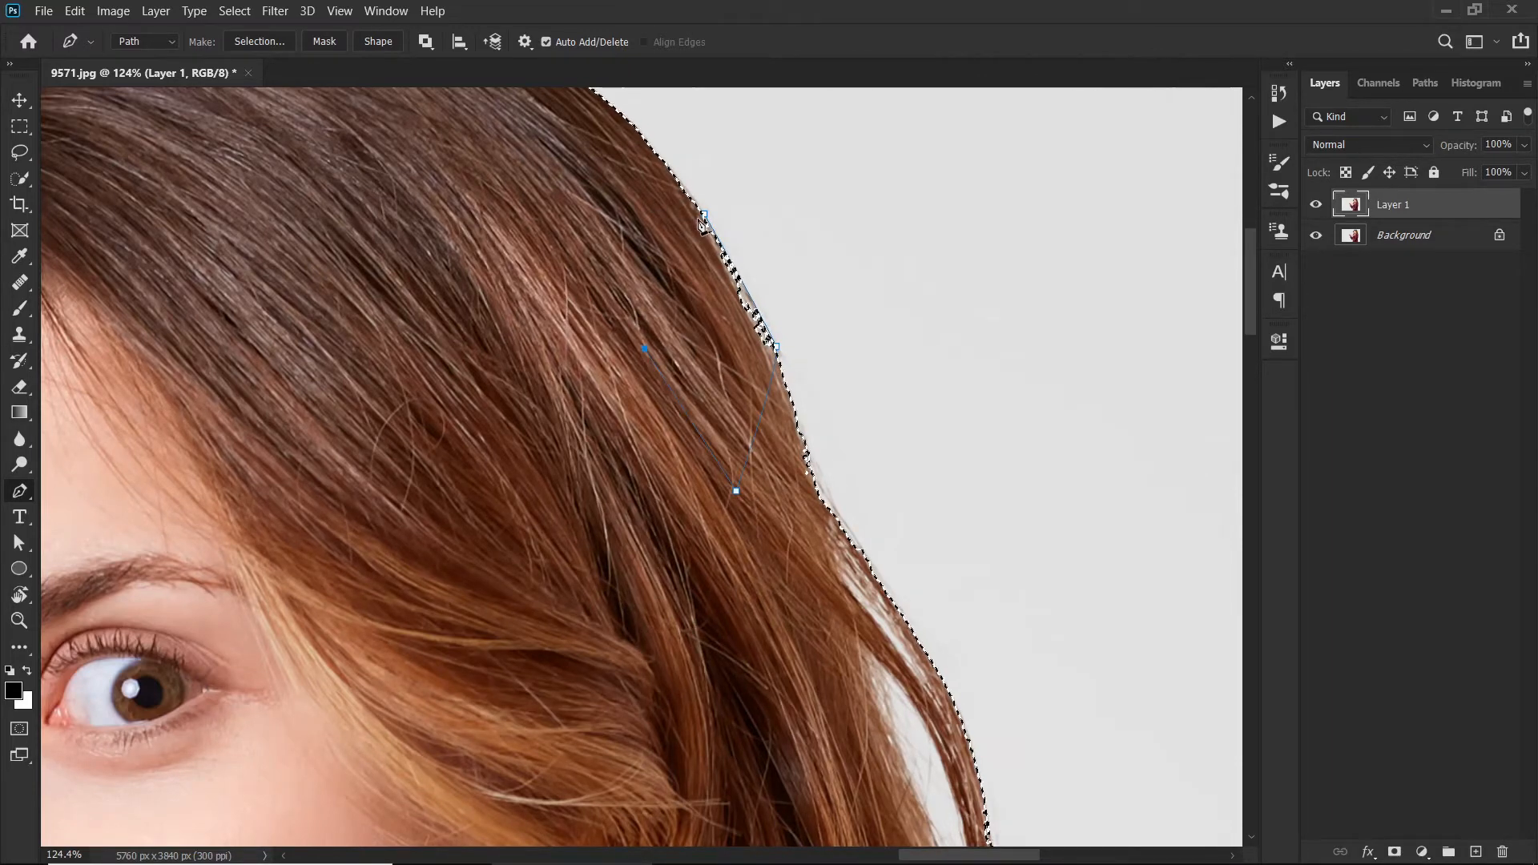
Convert the closed path on the far side of the head into a selection area with Add to Selection.
right_click(695, 307)
left_click(754, 385)
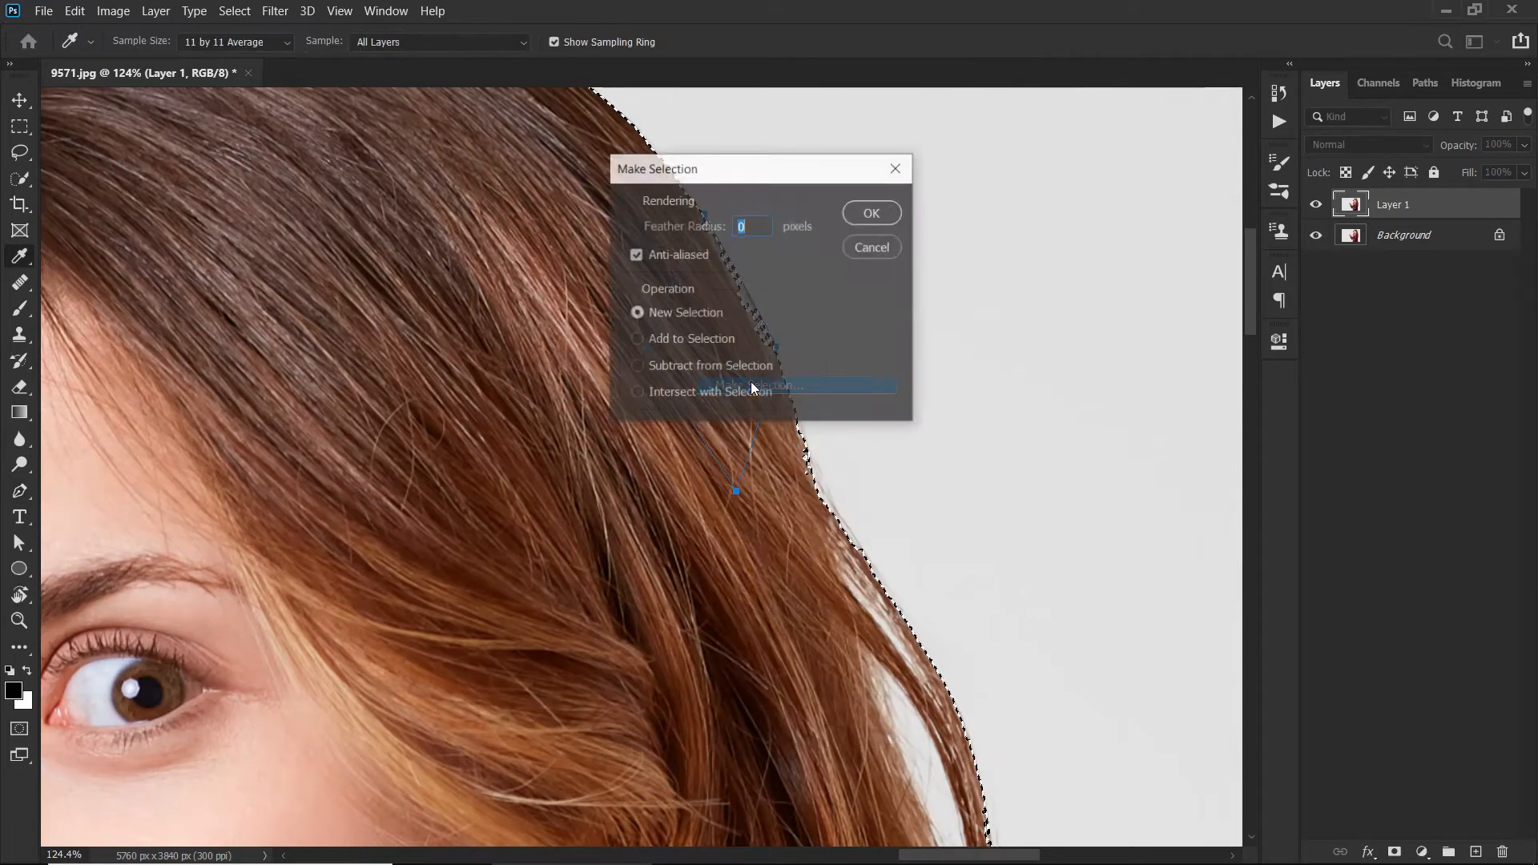
left_click(681, 342)
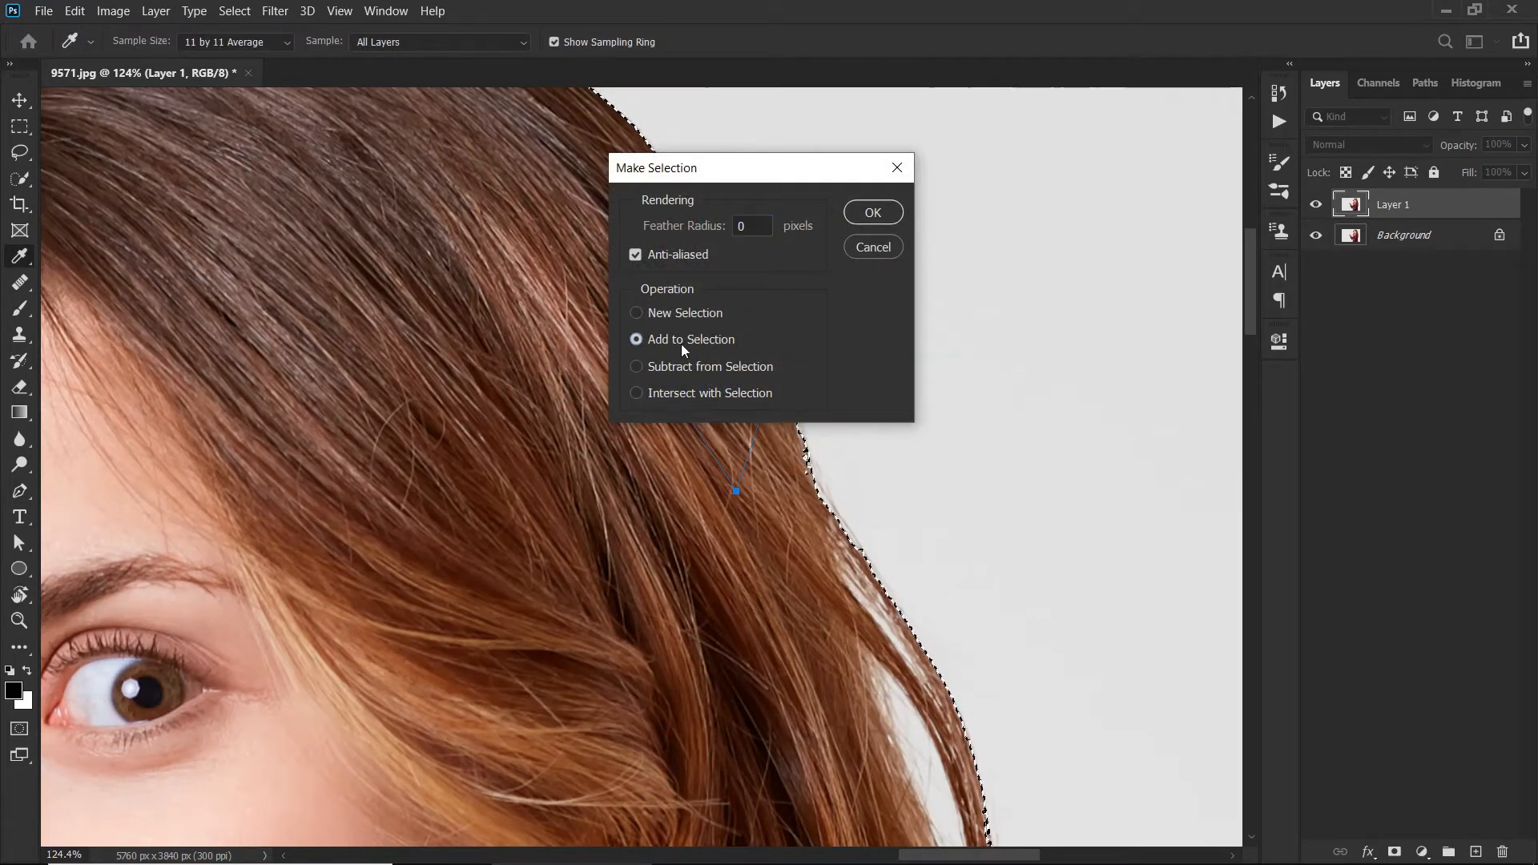
left_click(873, 213)
key("ctrl+d")
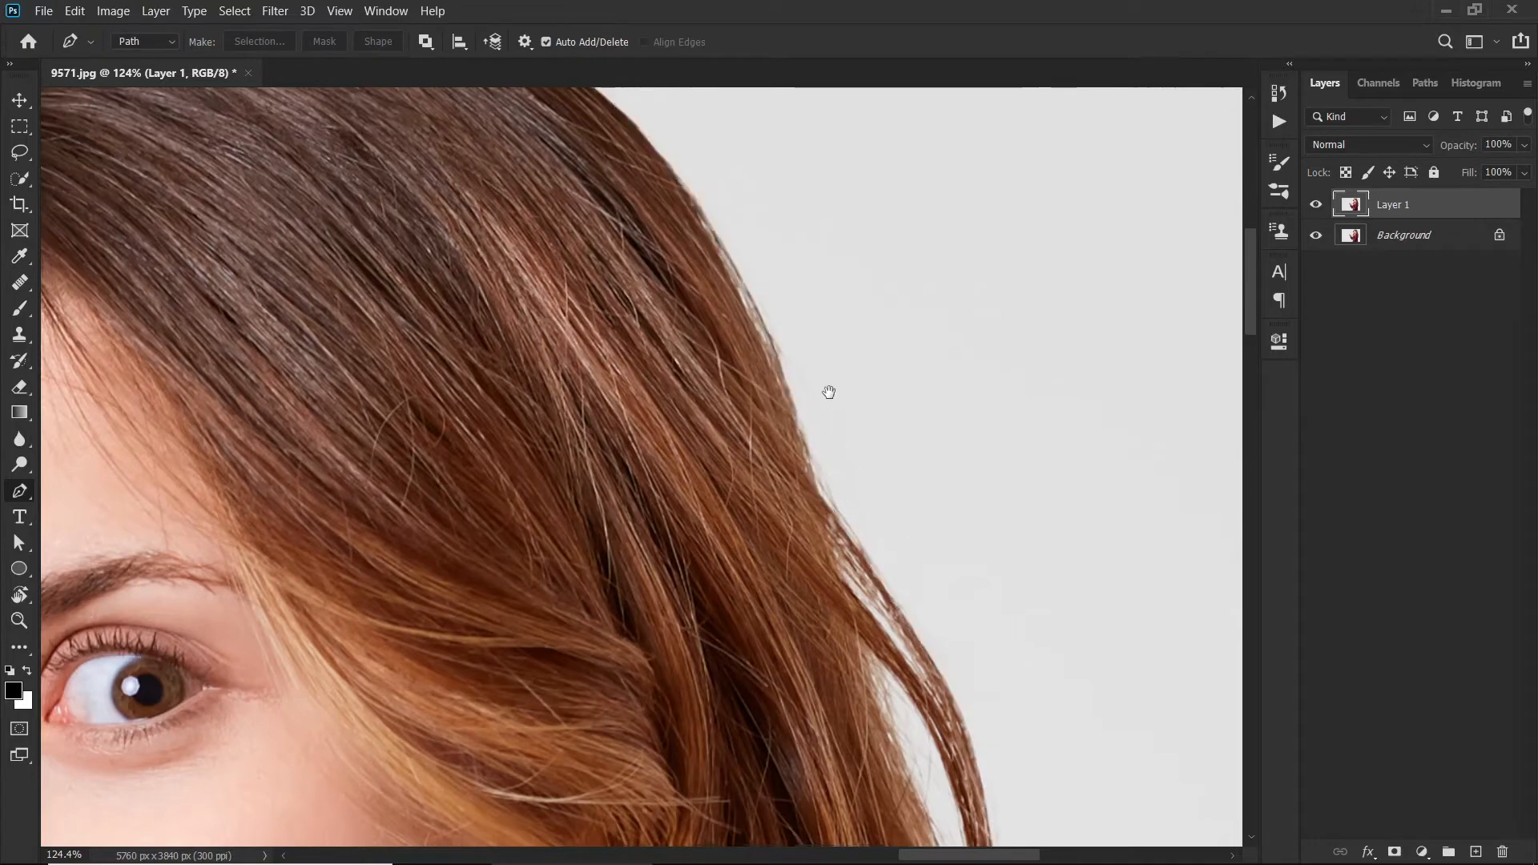
Start a Pen path at the hair edge above the loose strand and run it down inside the solid hair, past the long gap.
left_click_drag(827, 392, 809, 271)
left_click_drag(897, 367, 827, 272)
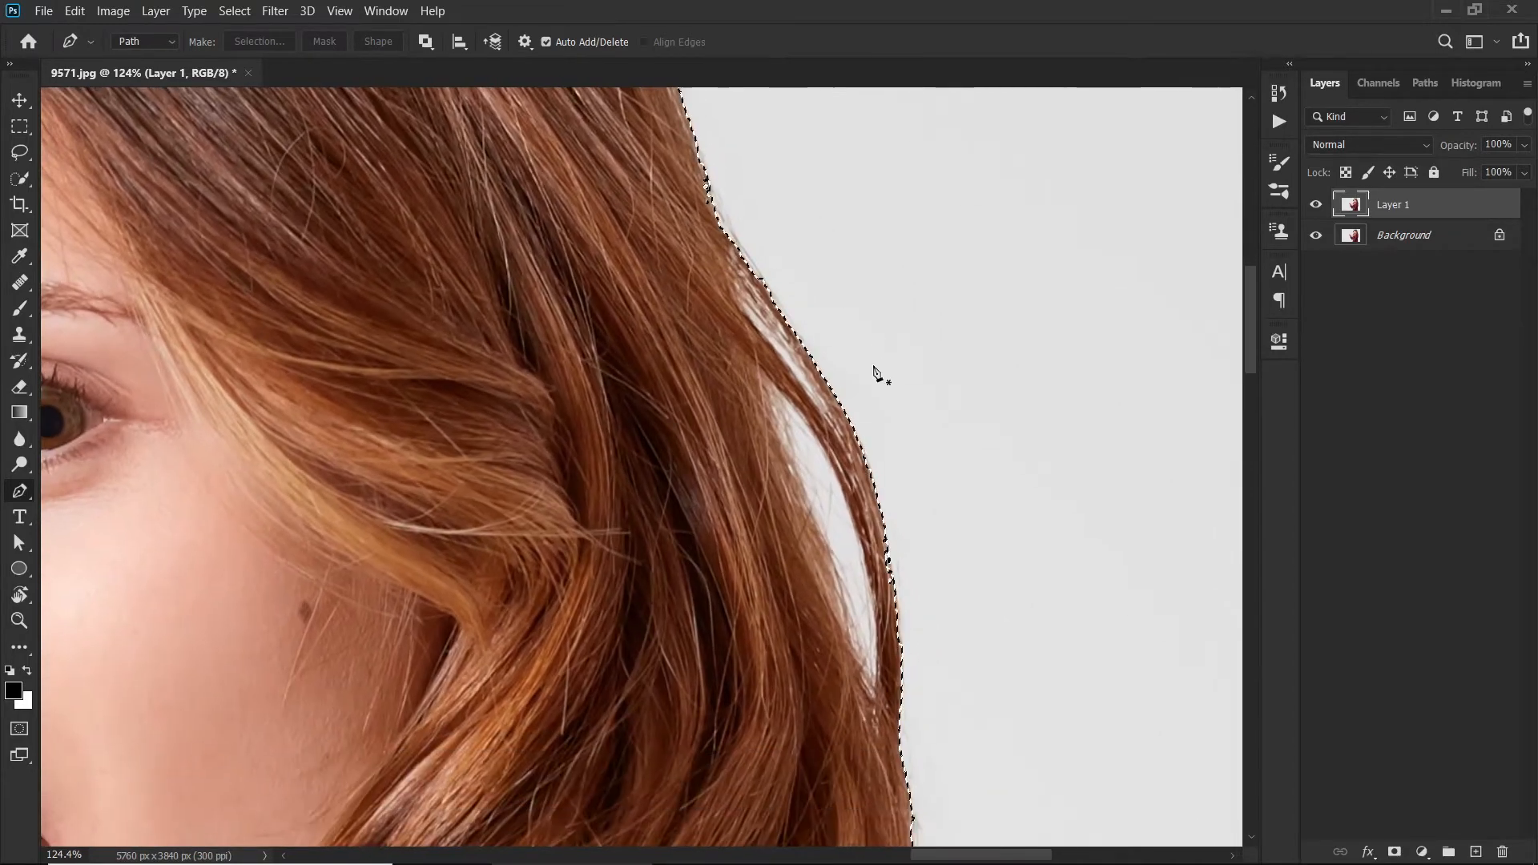
left_click_drag(847, 340, 828, 268)
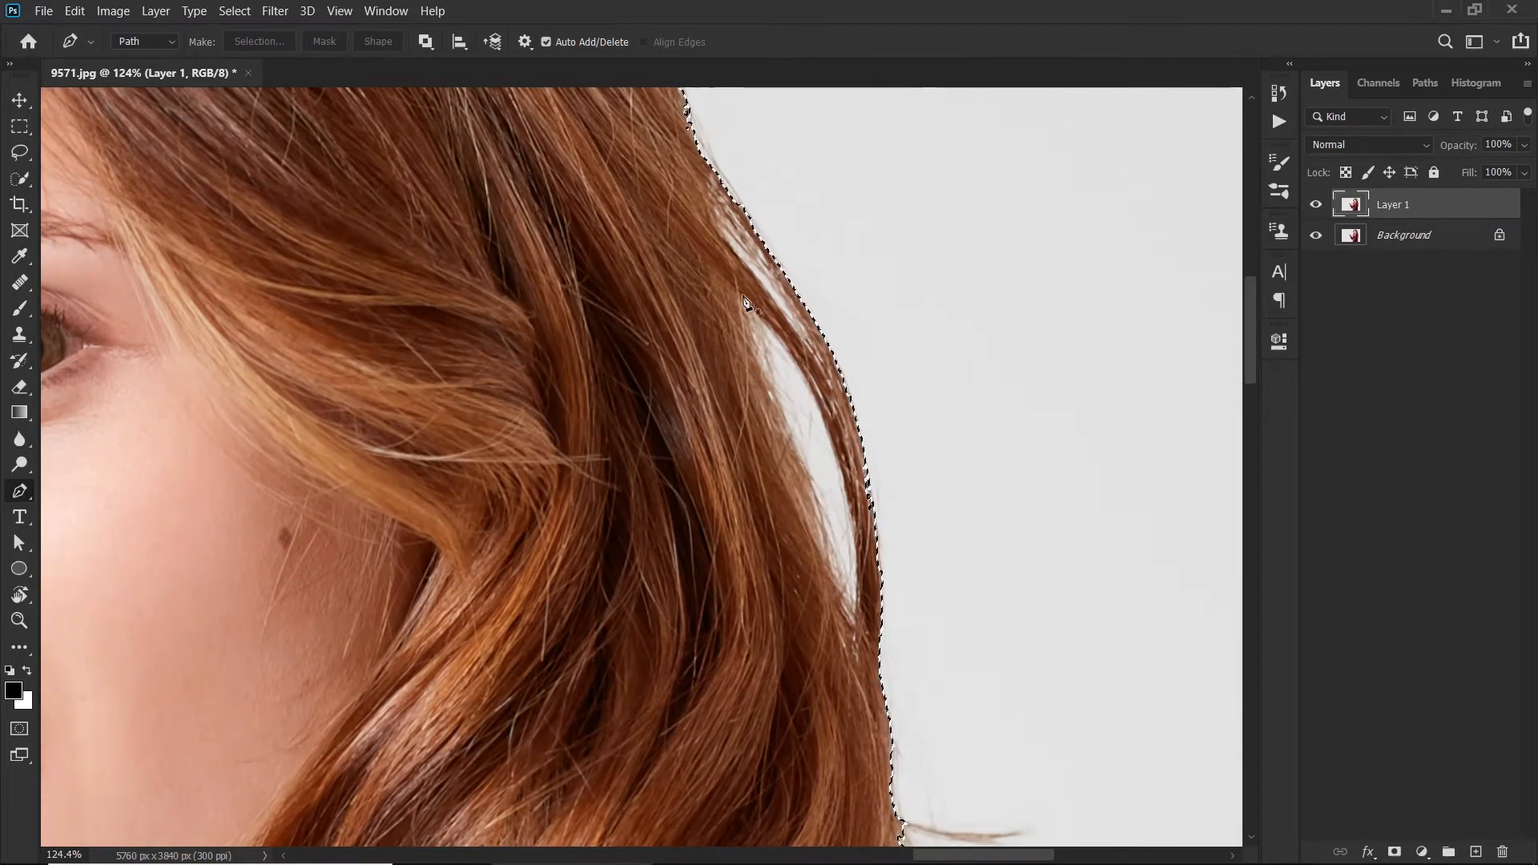
left_click_drag(801, 347, 798, 339)
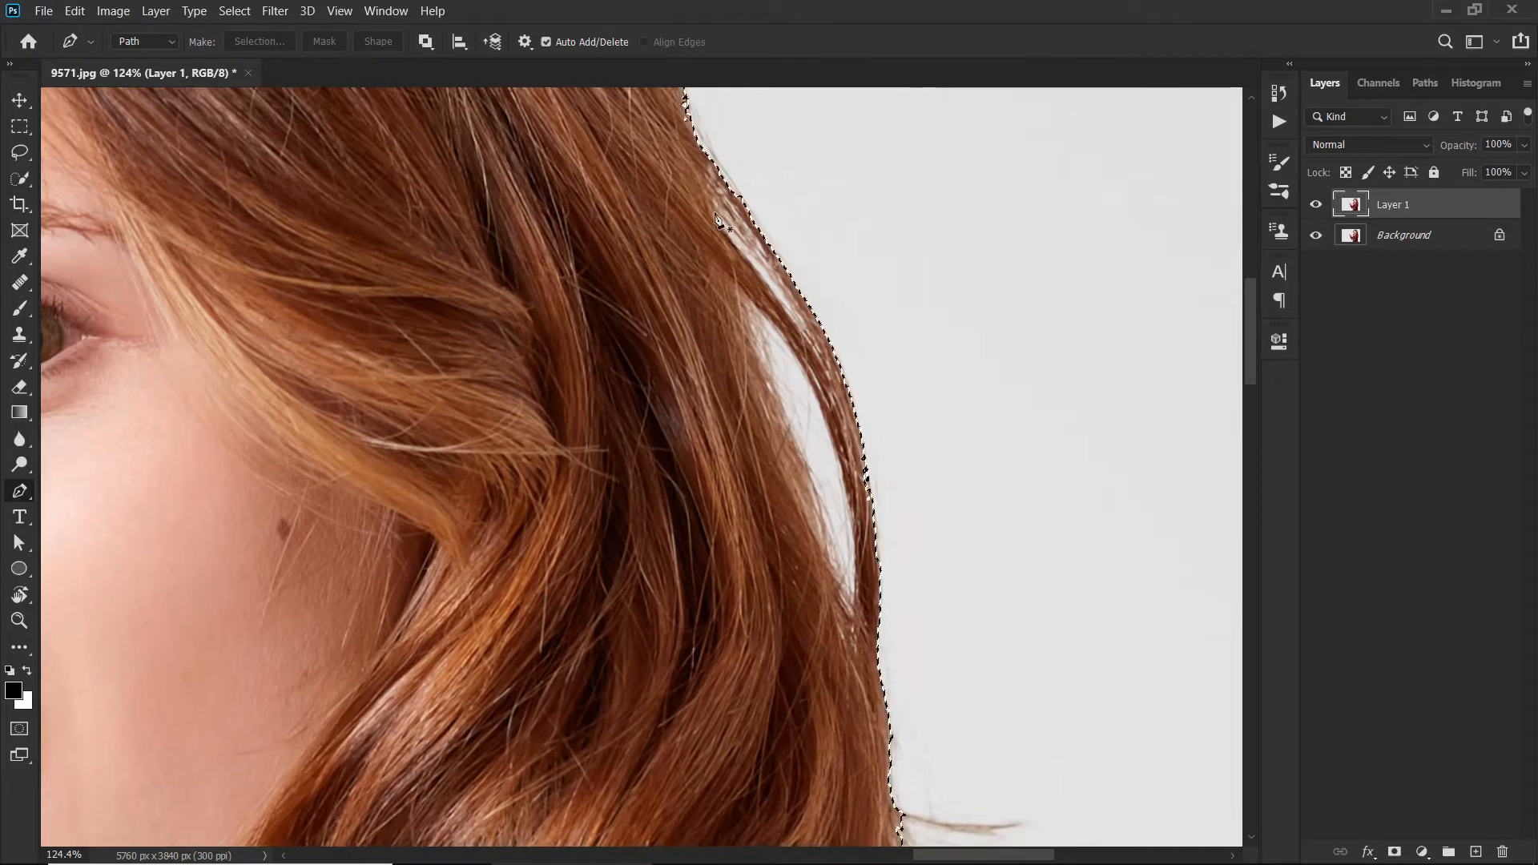
left_click(702, 152)
left_click(719, 372)
left_click(759, 494)
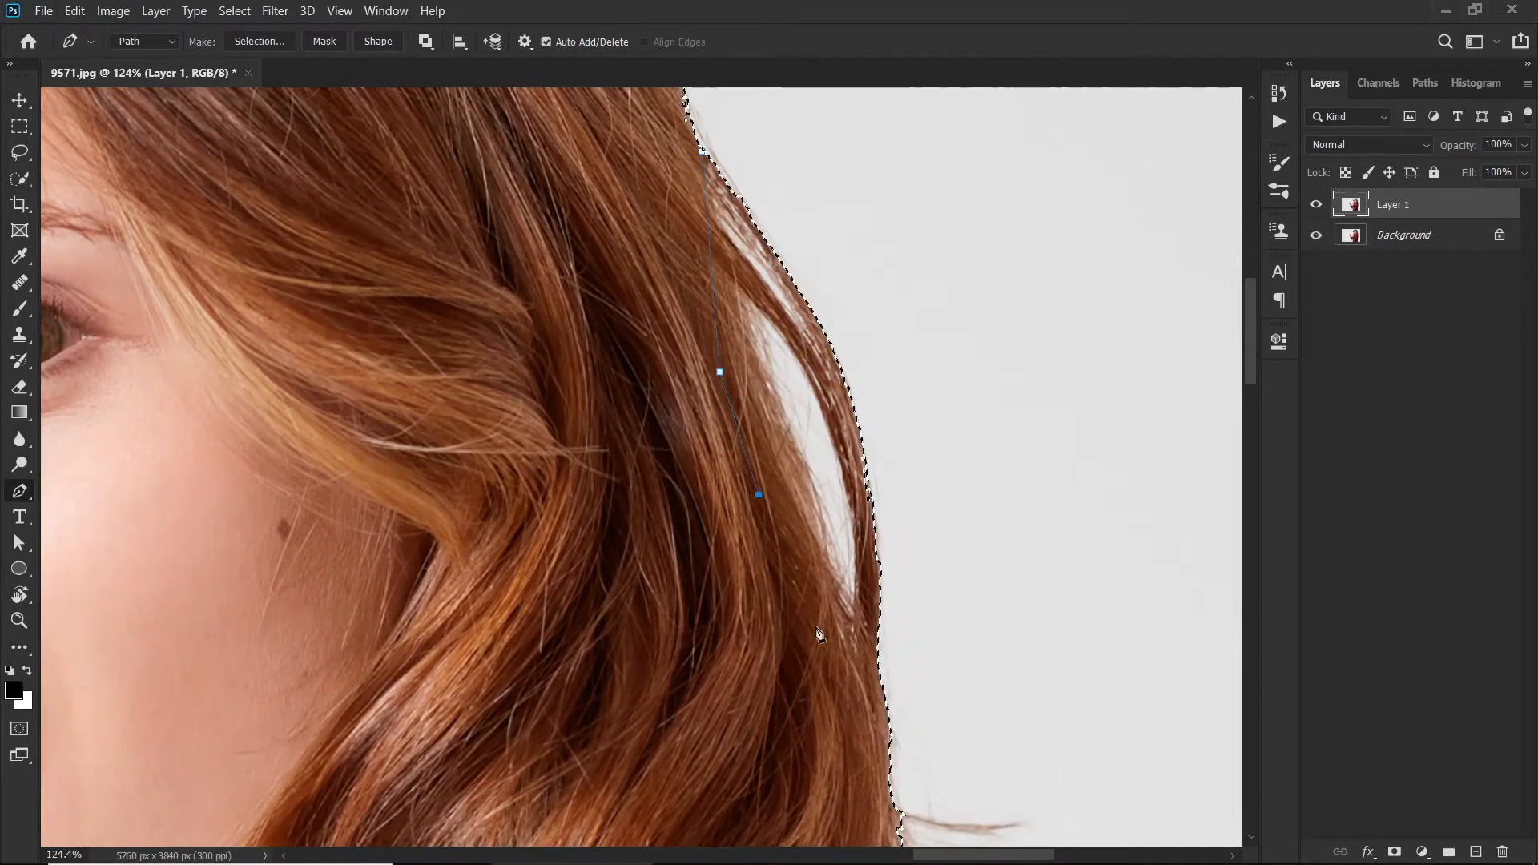
left_click_drag(818, 627, 809, 539)
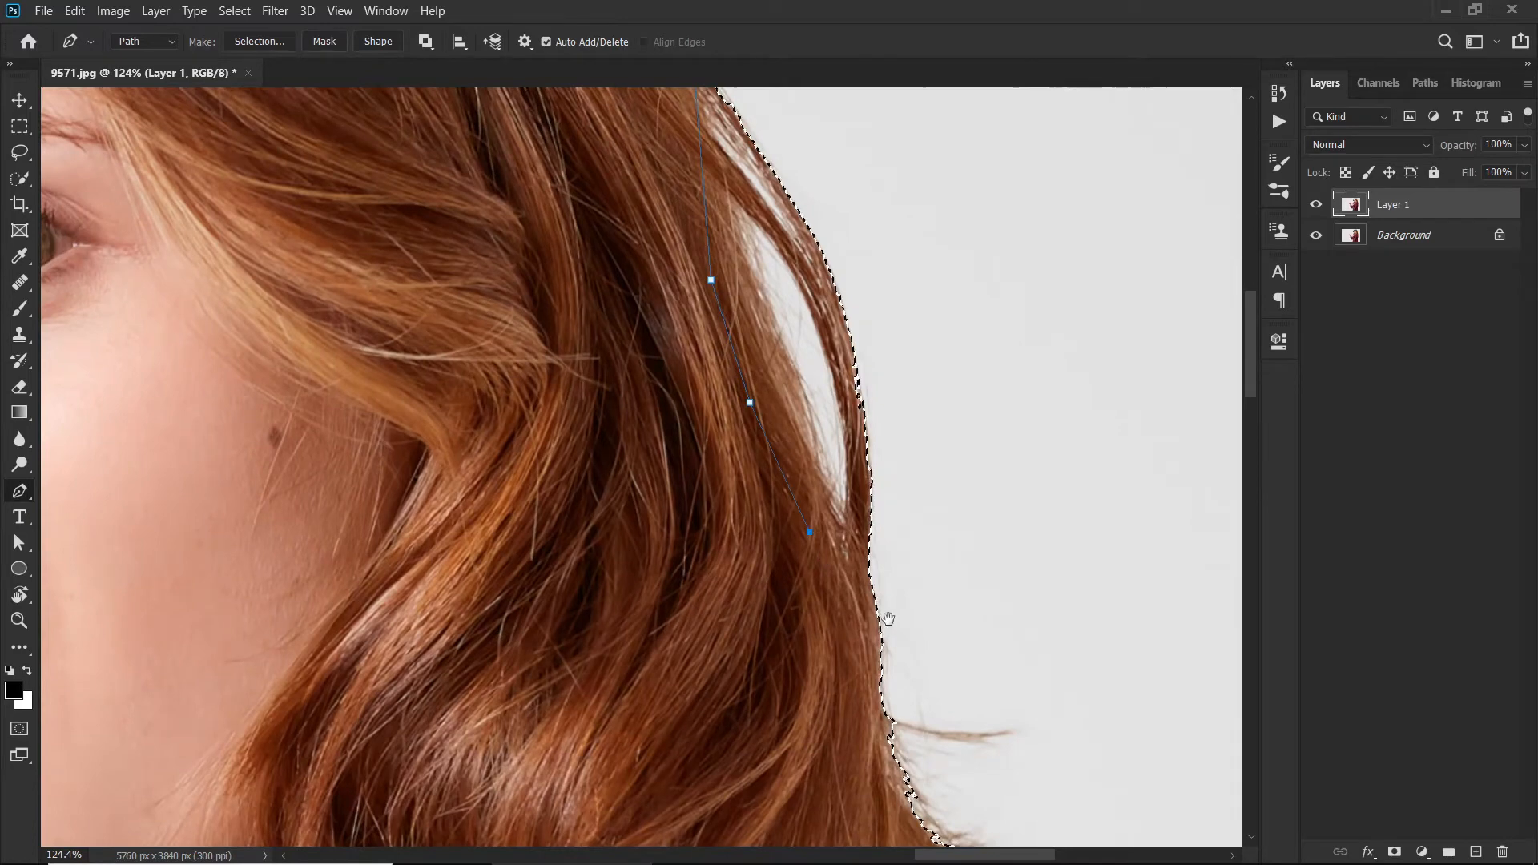
left_click_drag(875, 590, 867, 481)
left_click(846, 479)
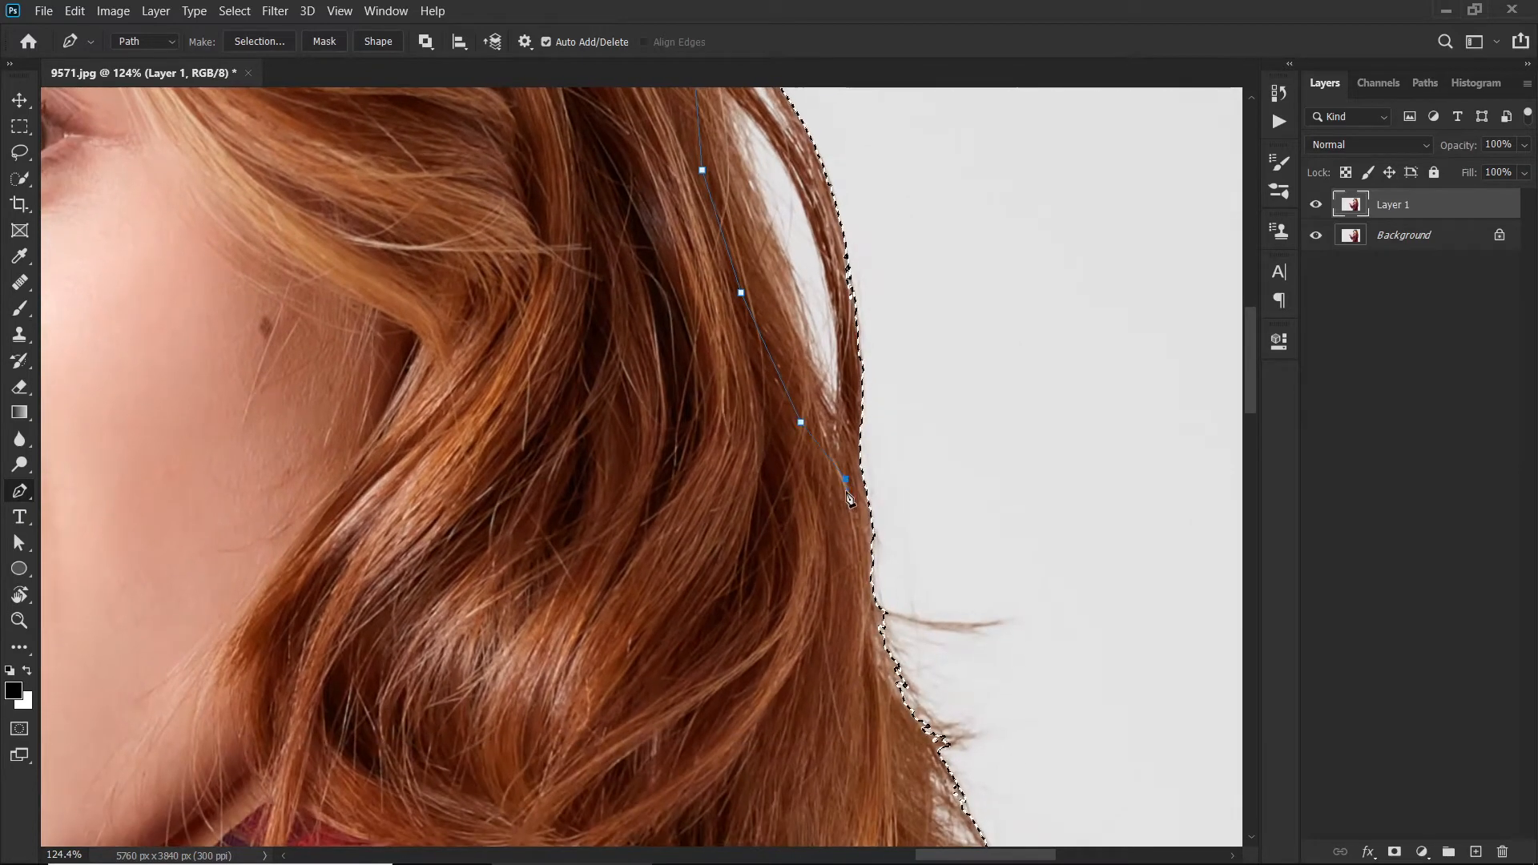
left_click_drag(863, 593, 856, 492)
left_click(856, 476)
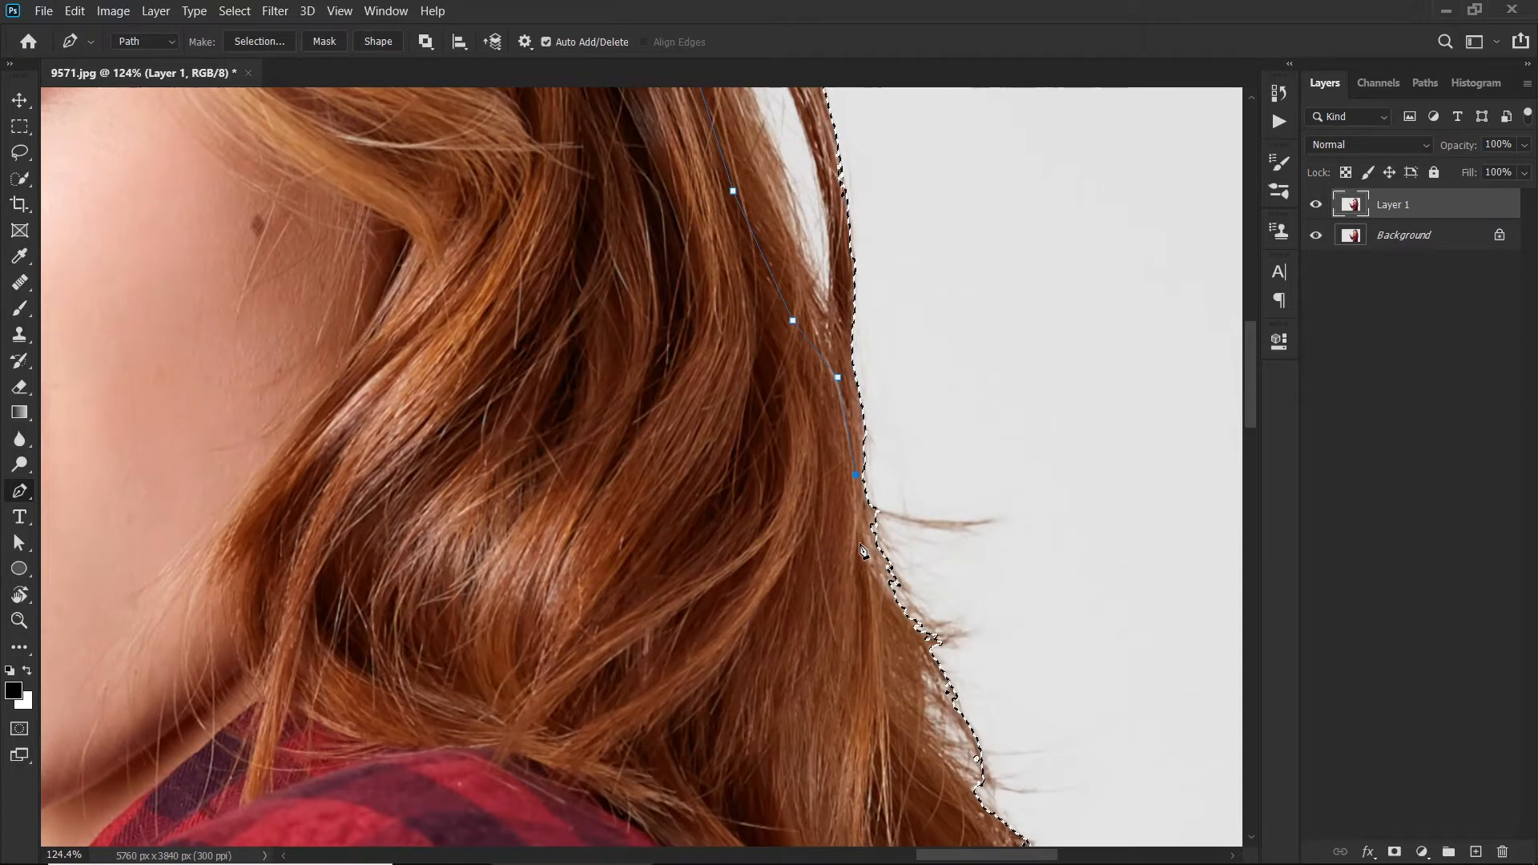
Continue the path down inside the frayed hair edge, out to the curl's tip, and around the gap to where the strands rejoin.
left_click_drag(930, 656, 947, 595)
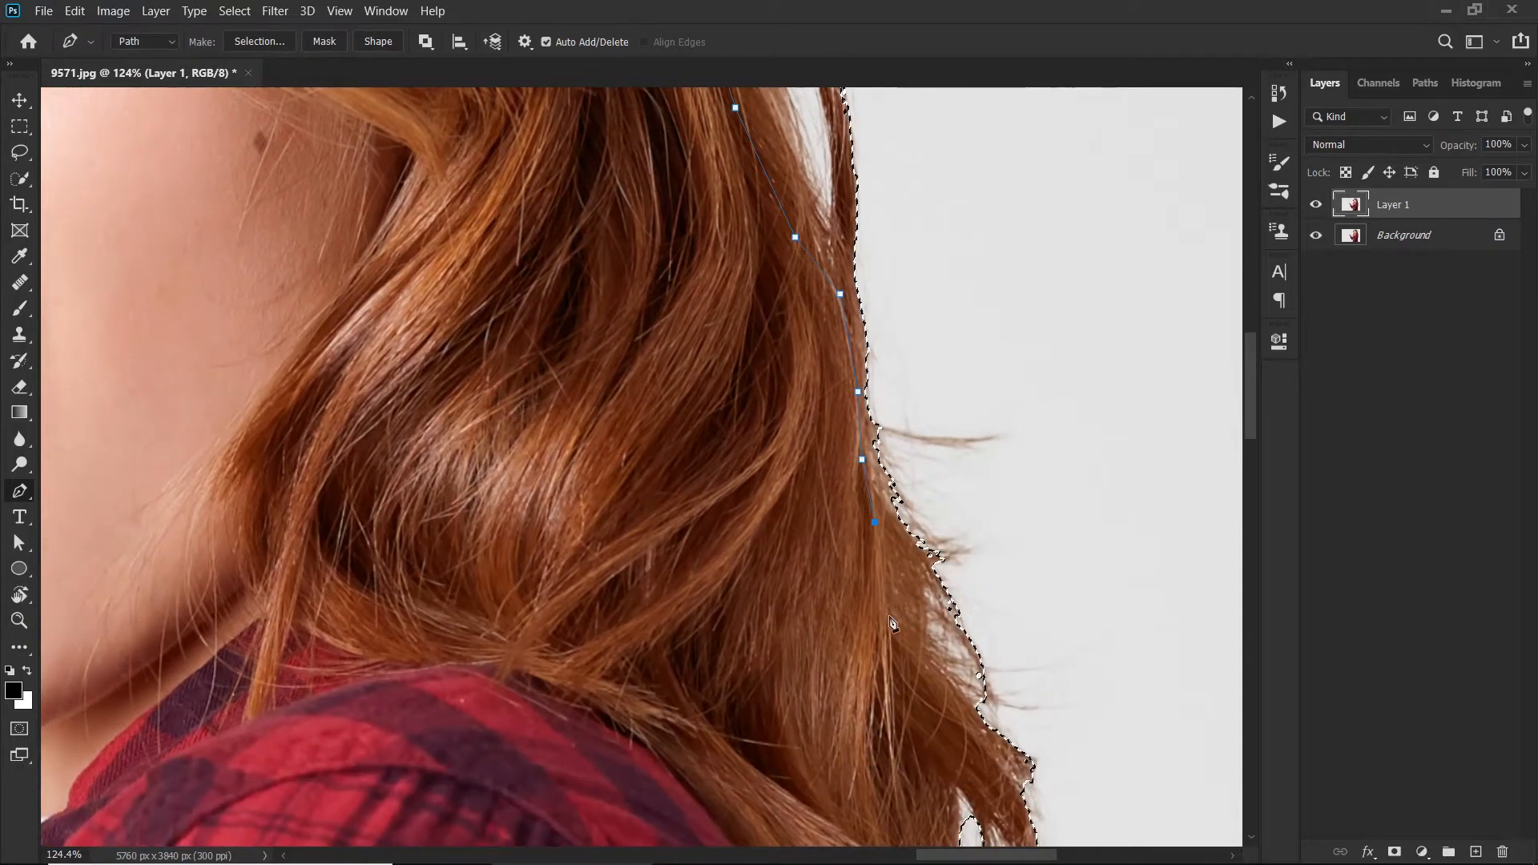
left_click_drag(953, 657, 935, 548)
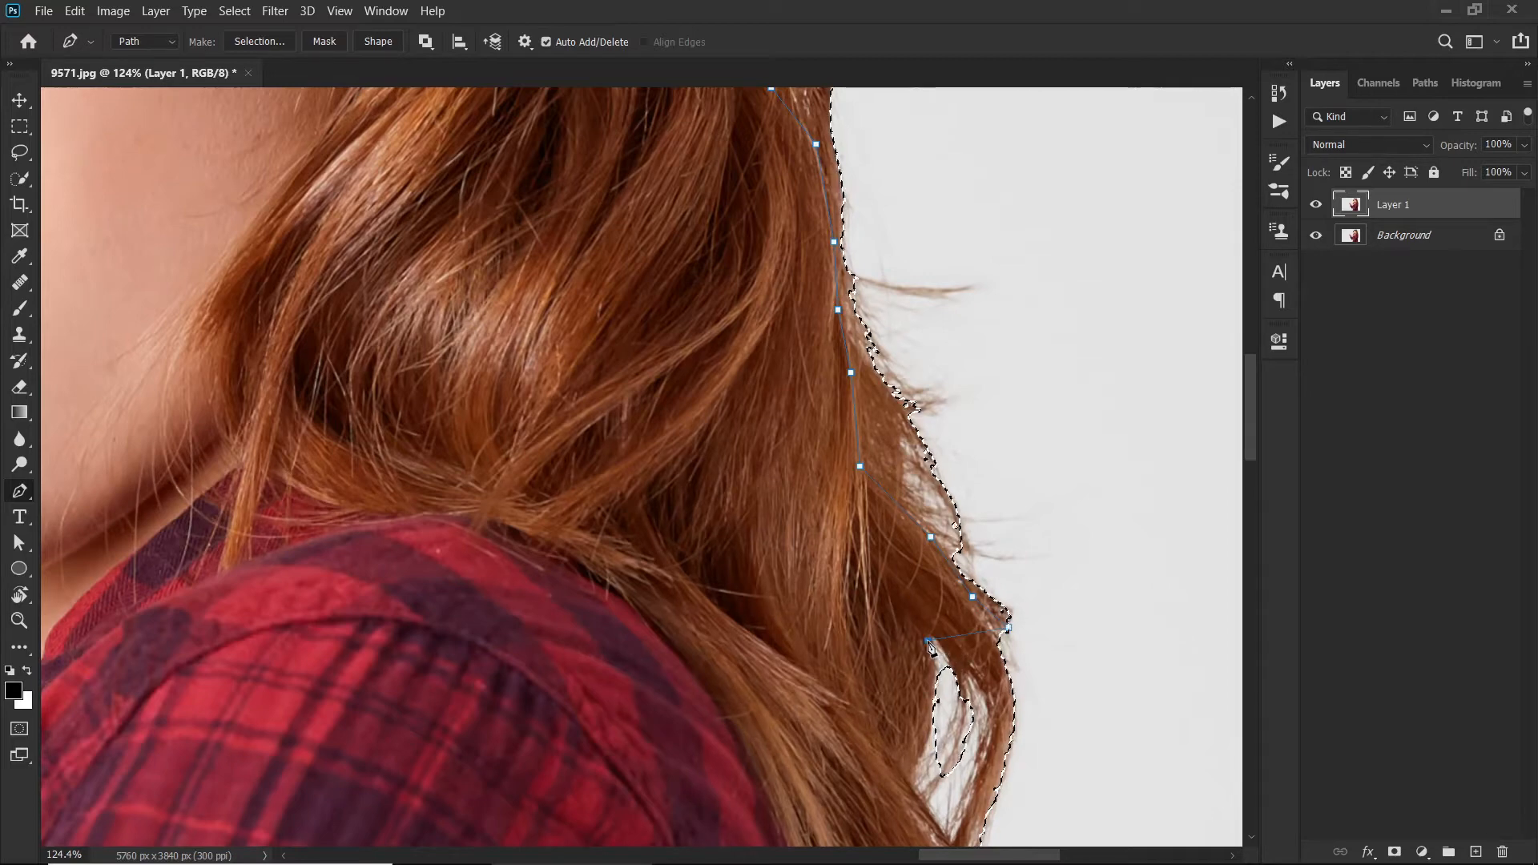
left_click_drag(917, 692, 910, 617)
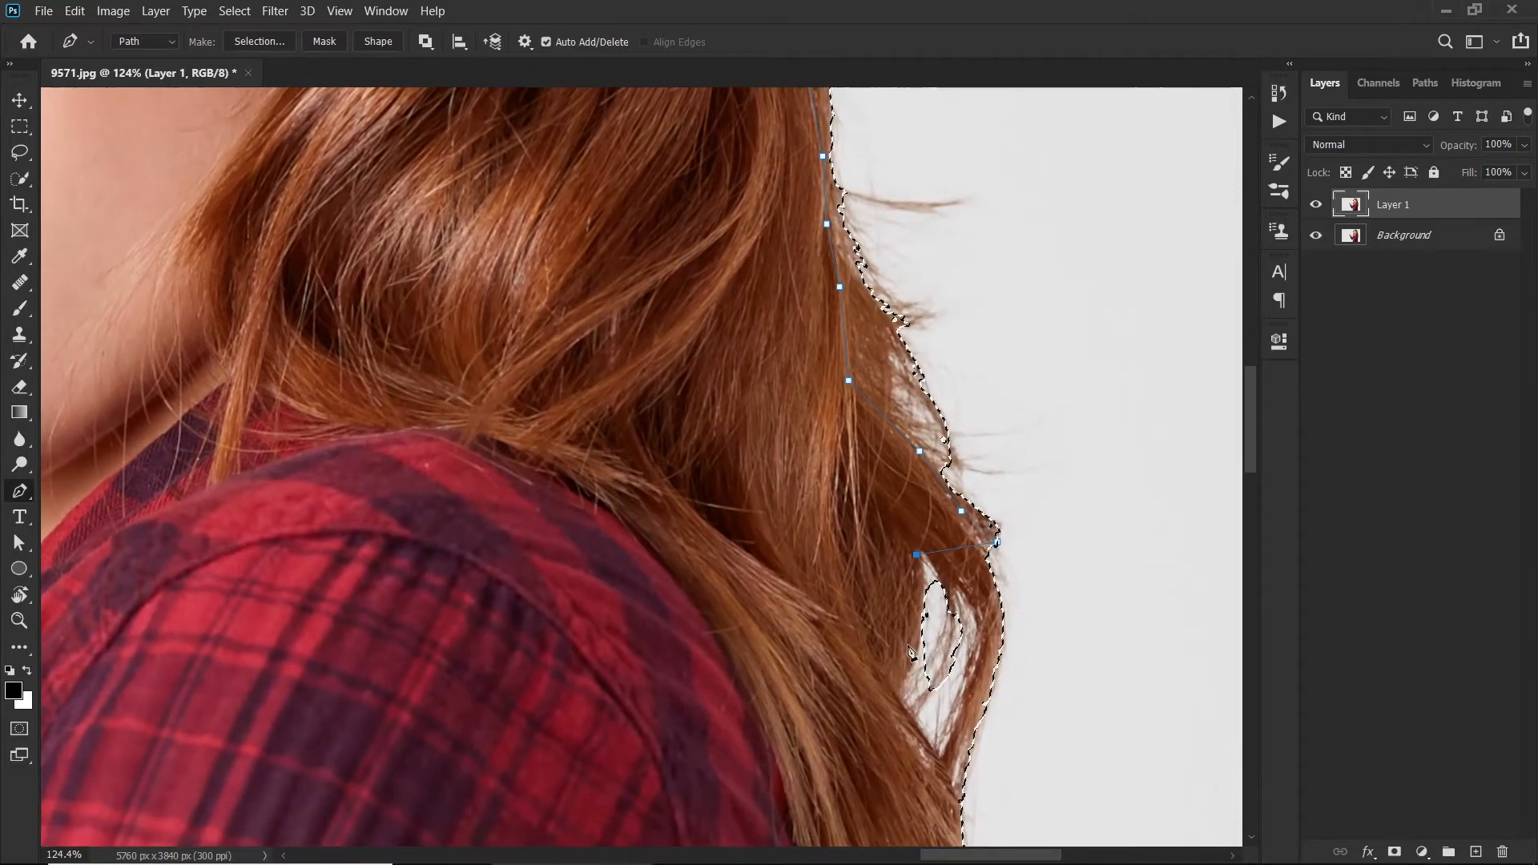
left_click_drag(908, 674, 901, 593)
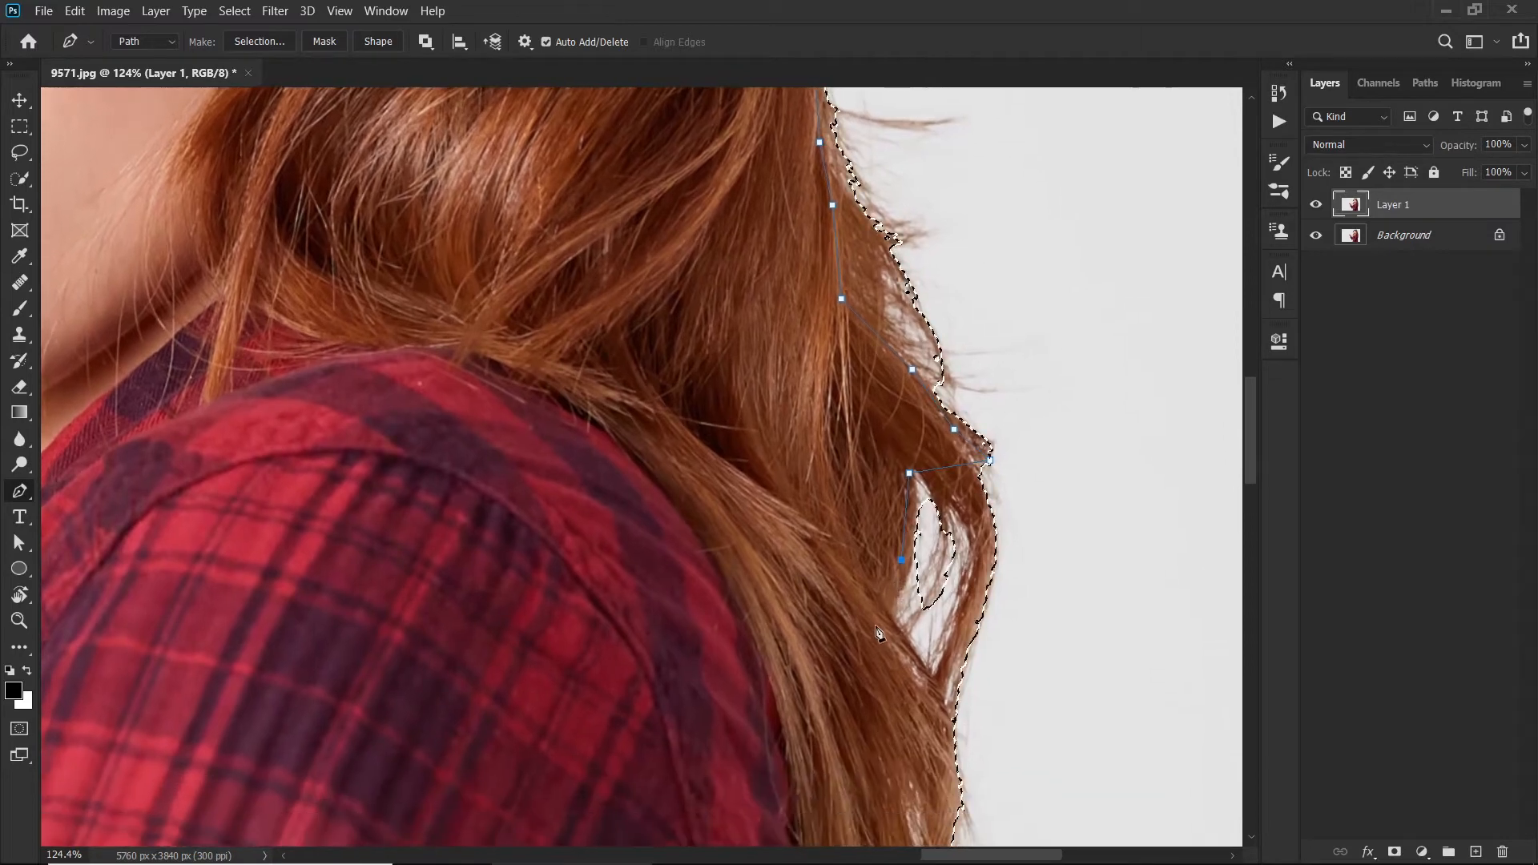
left_click(884, 613)
left_click_drag(929, 655, 883, 467)
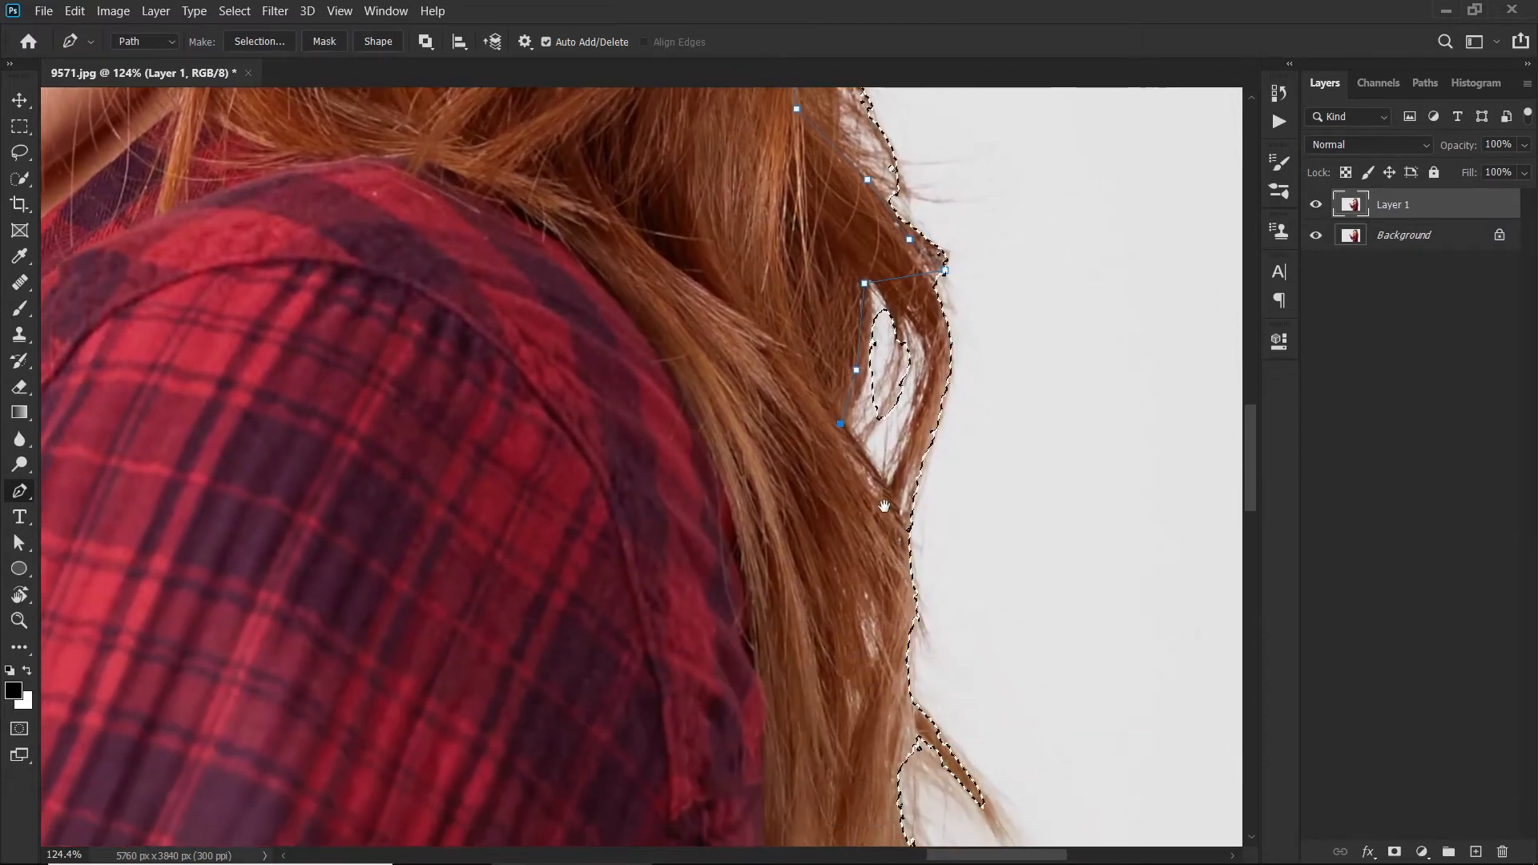
left_click(896, 523)
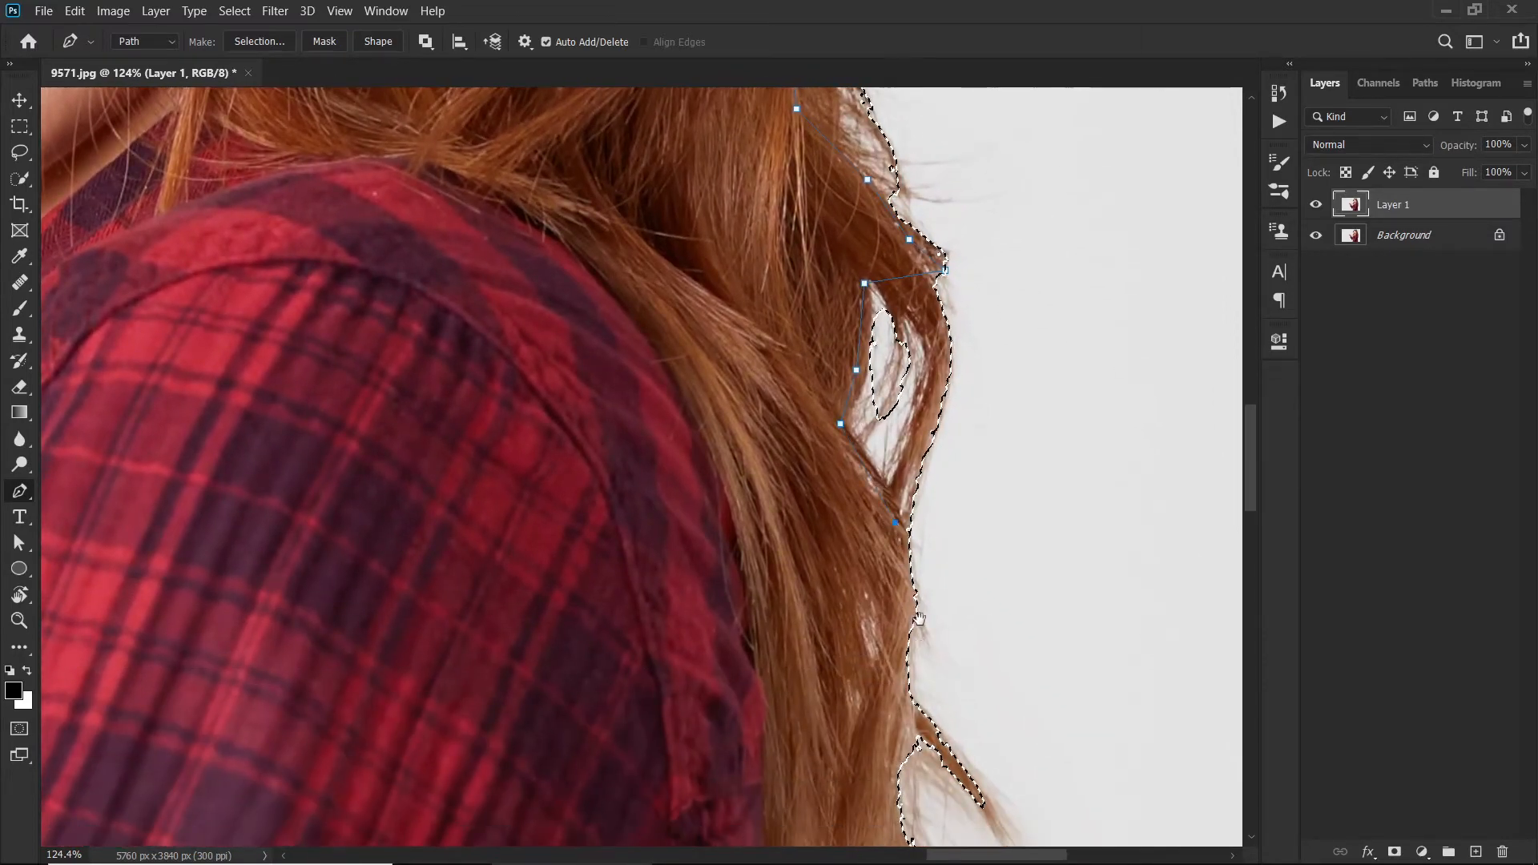
Extend the Pen path down through the solid part of the hair lengths, keeping inside the thin, see-through strands.
left_click_drag(886, 714, 889, 507)
left_click(855, 379)
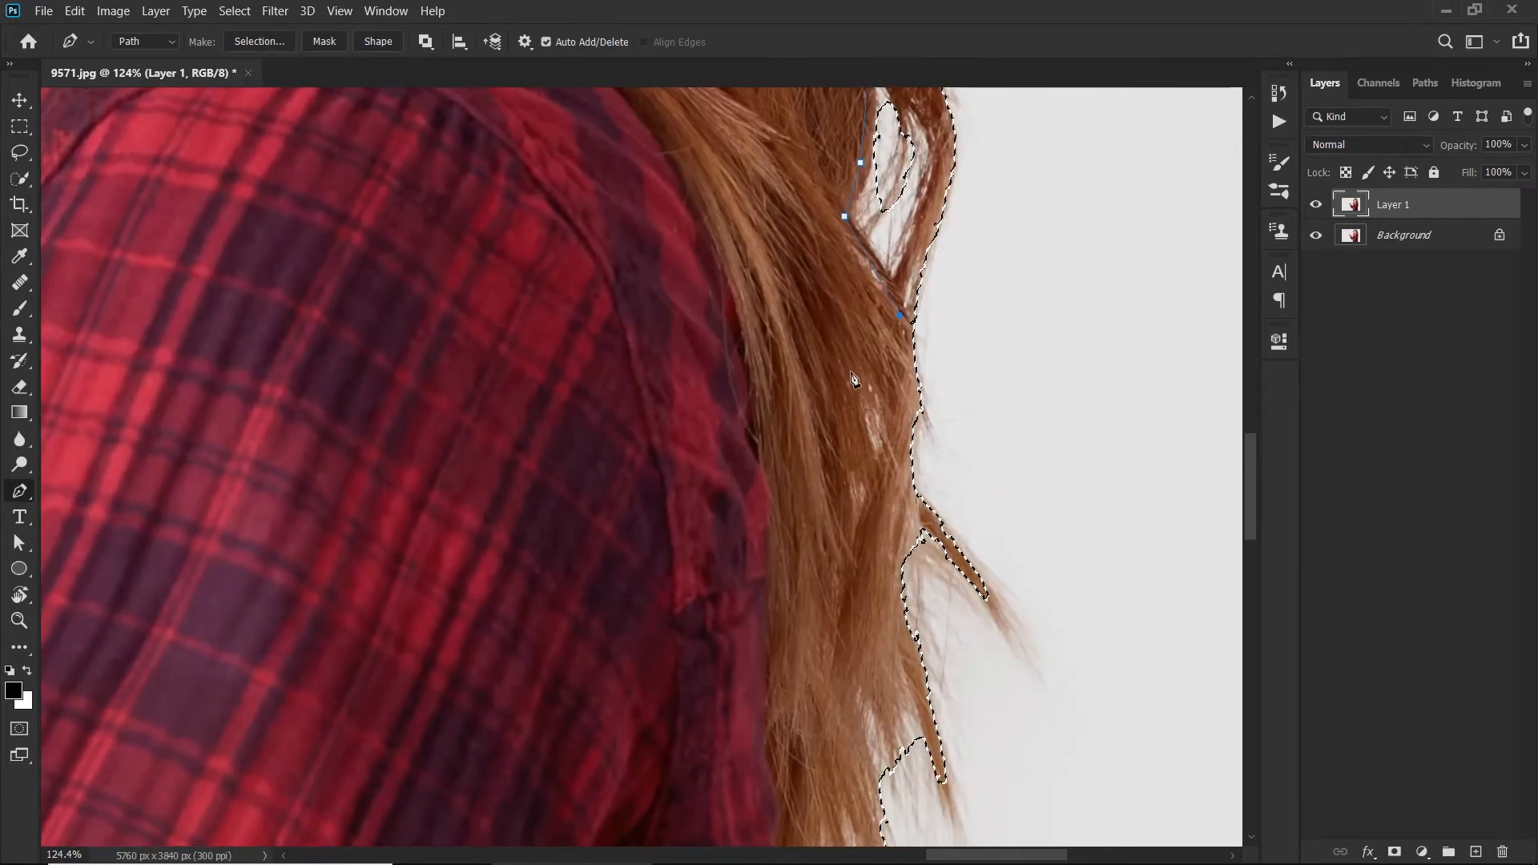
left_click(838, 457)
left_click(828, 541)
left_click(835, 613)
left_click_drag(832, 496, 819, 391)
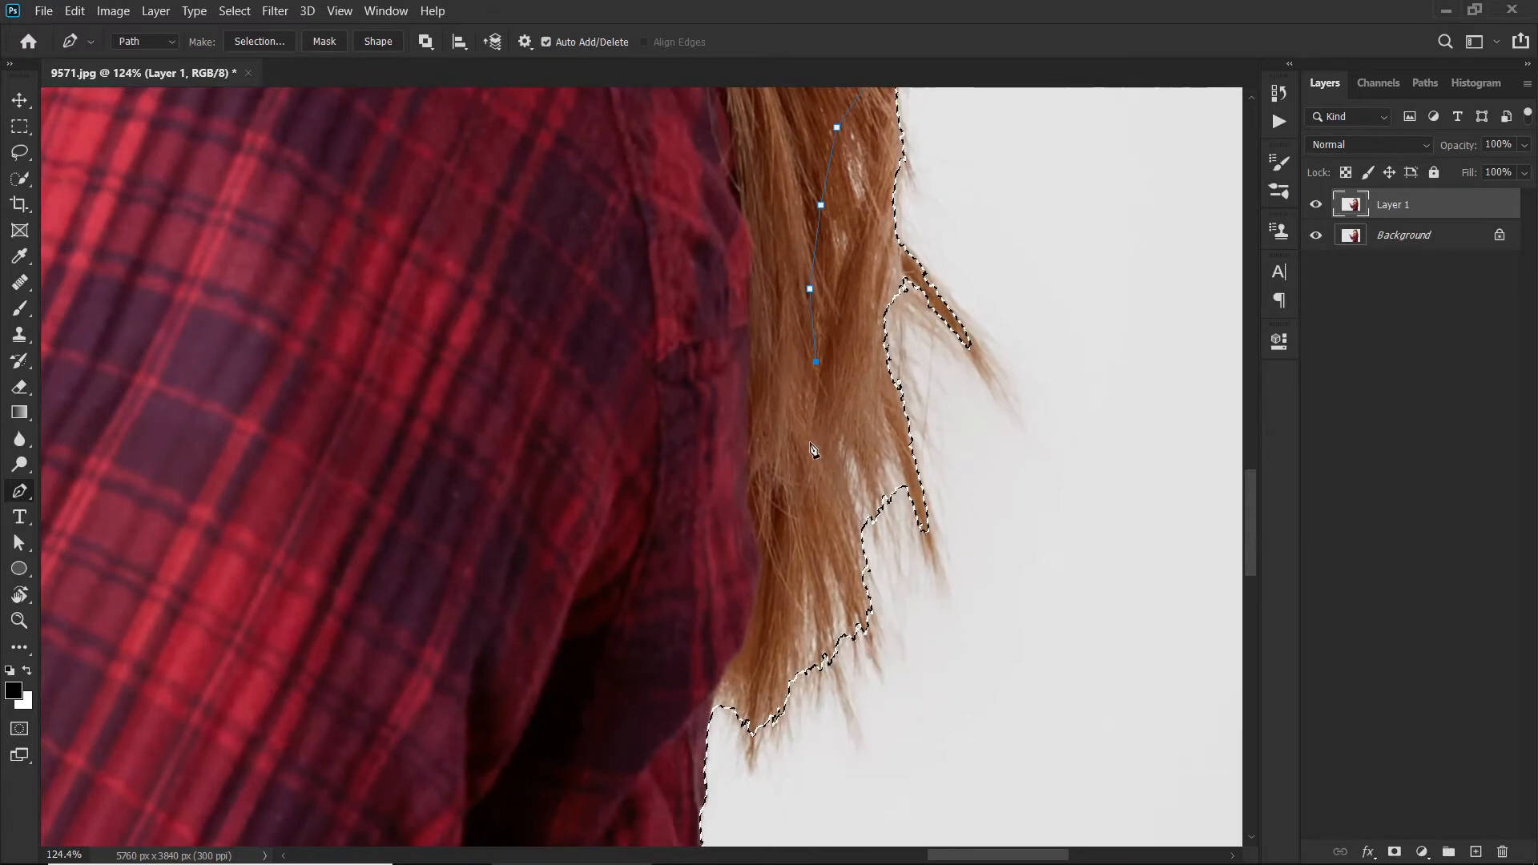
Carry the path down through the lowest hair tips to the point where they meet the back edge of the shirt.
left_click(795, 534)
left_click_drag(788, 554, 799, 392)
left_click(775, 459)
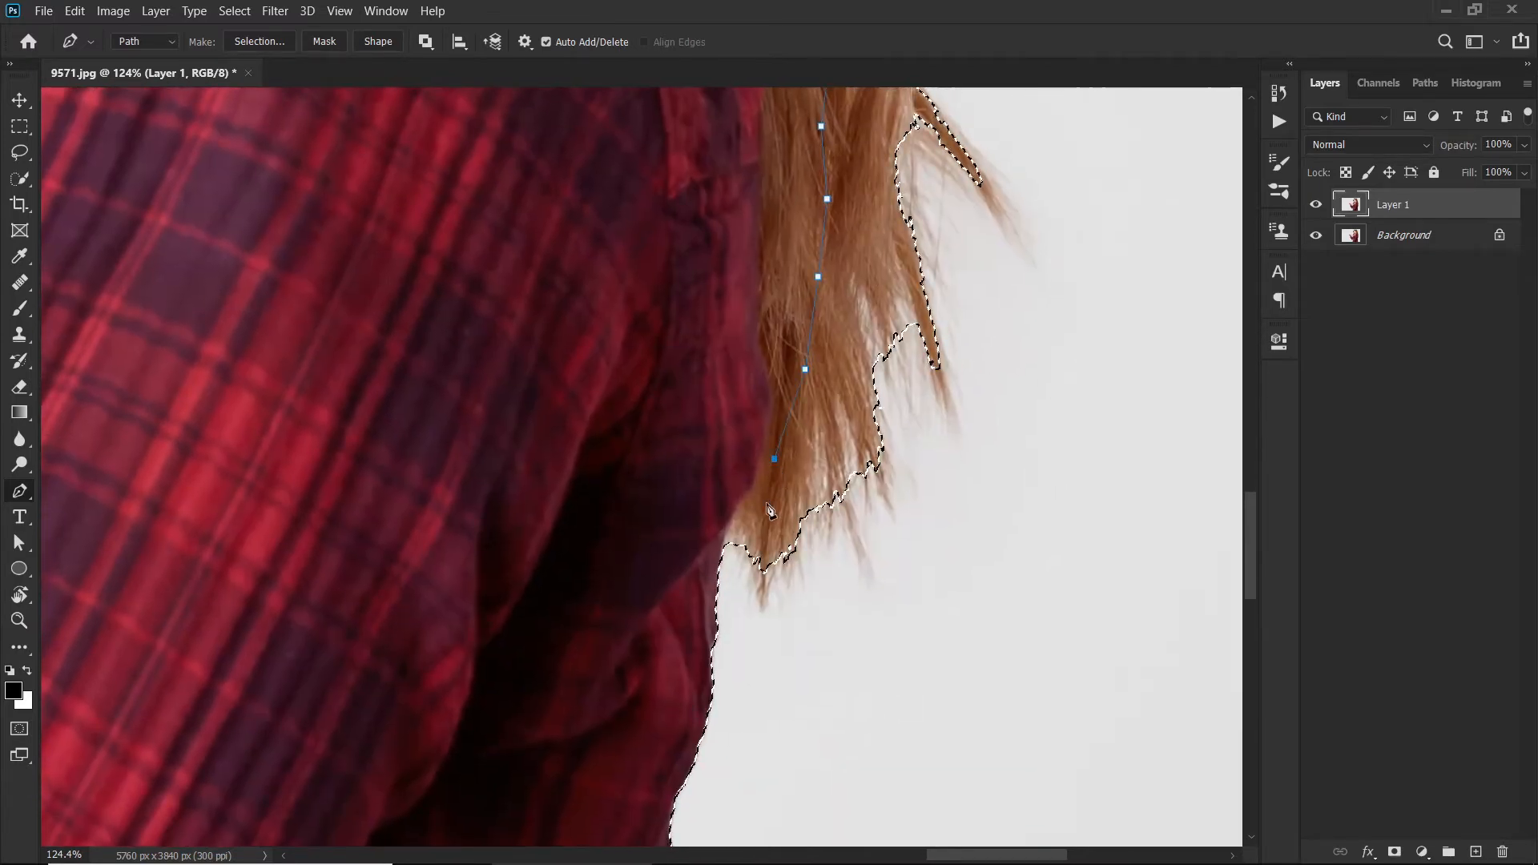
left_click(740, 518)
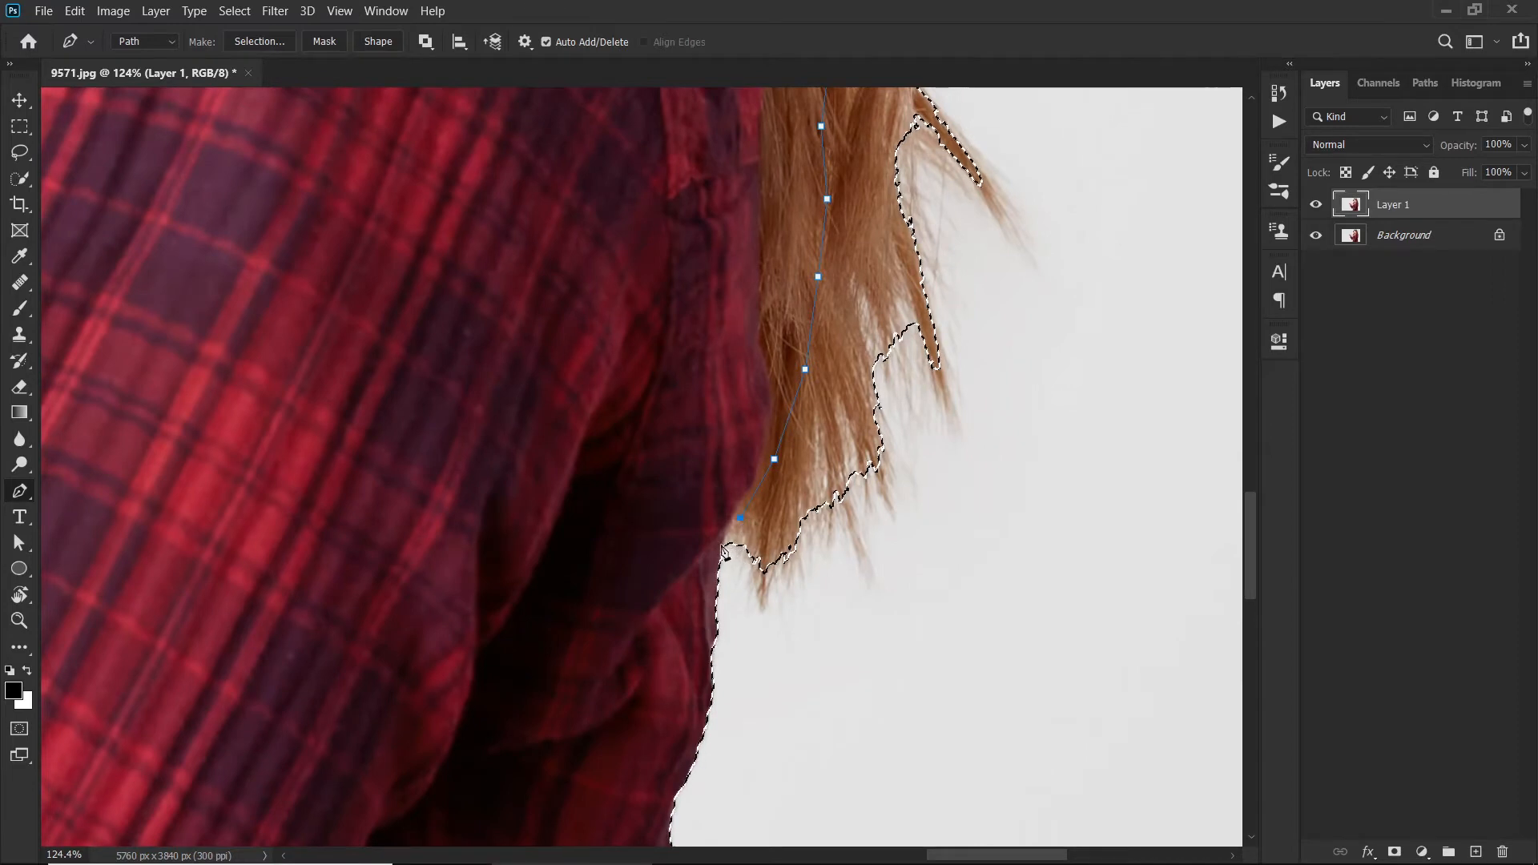
scroll(773, 646, "down", 1)
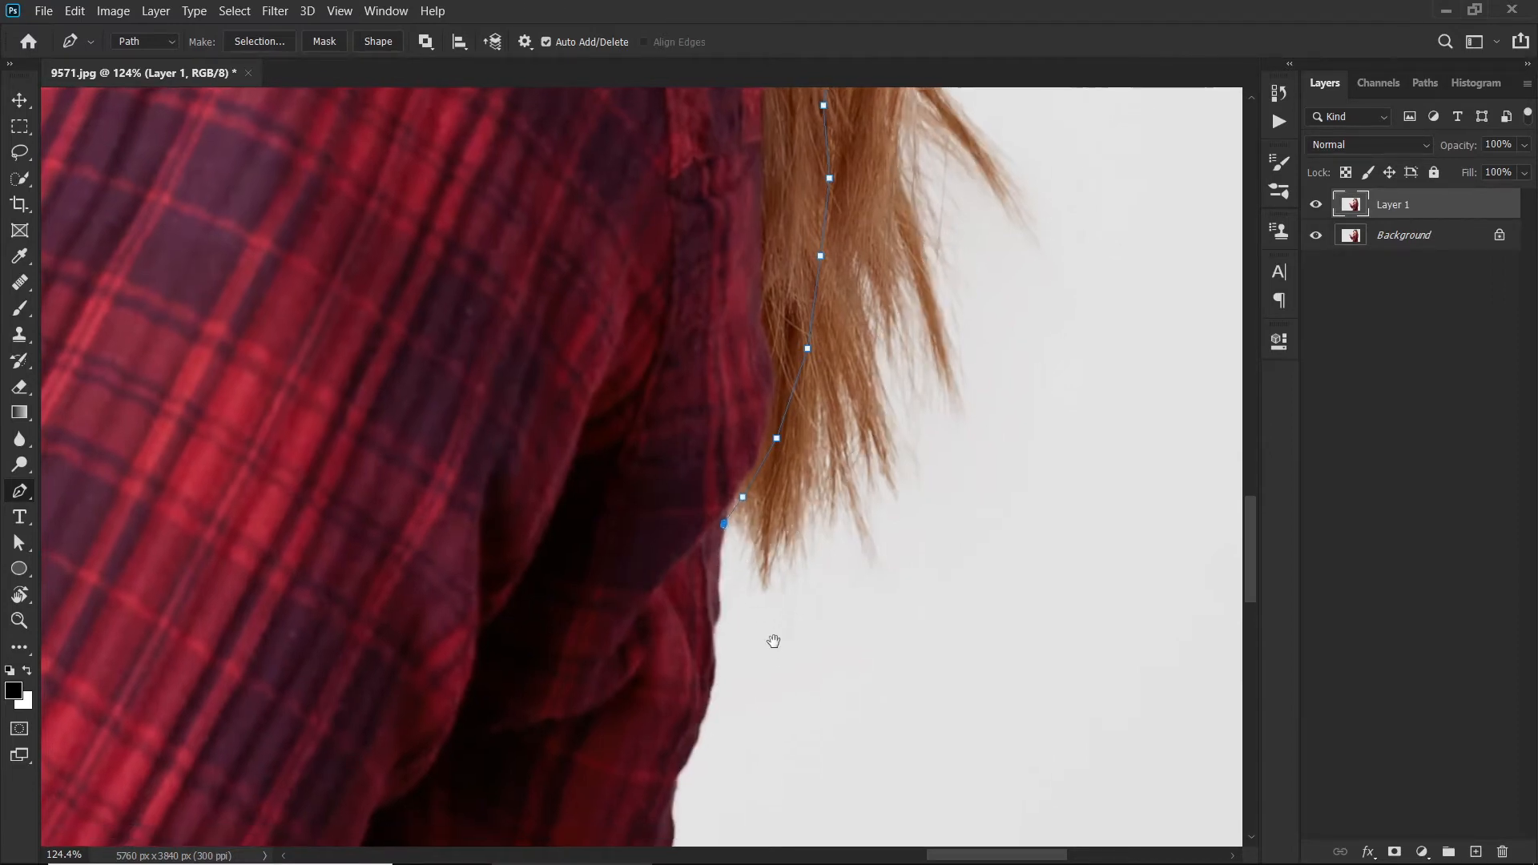
left_click(726, 515)
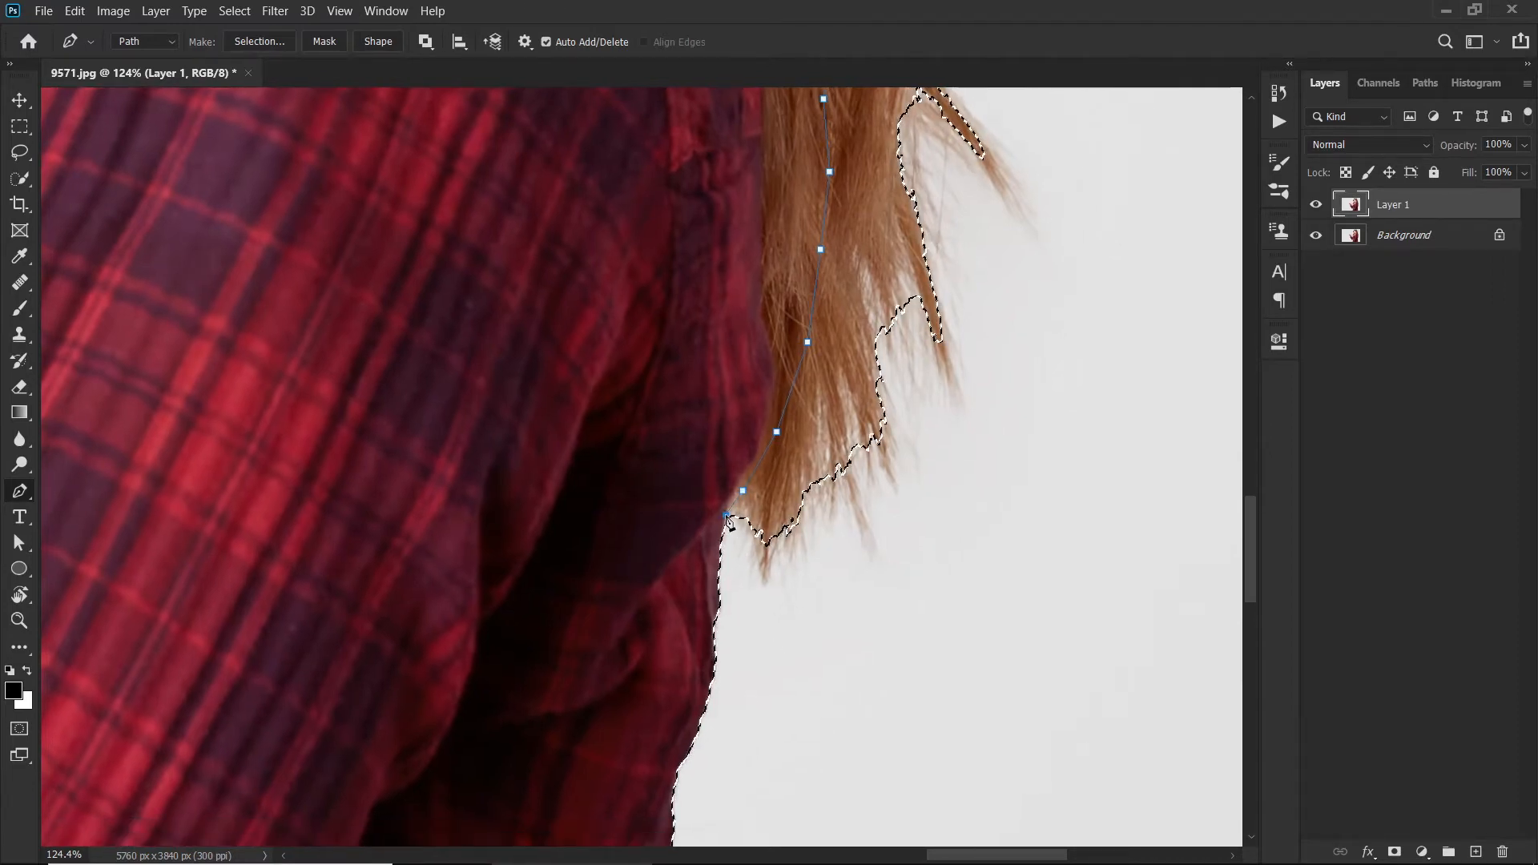
scroll(752, 629, "down", 2)
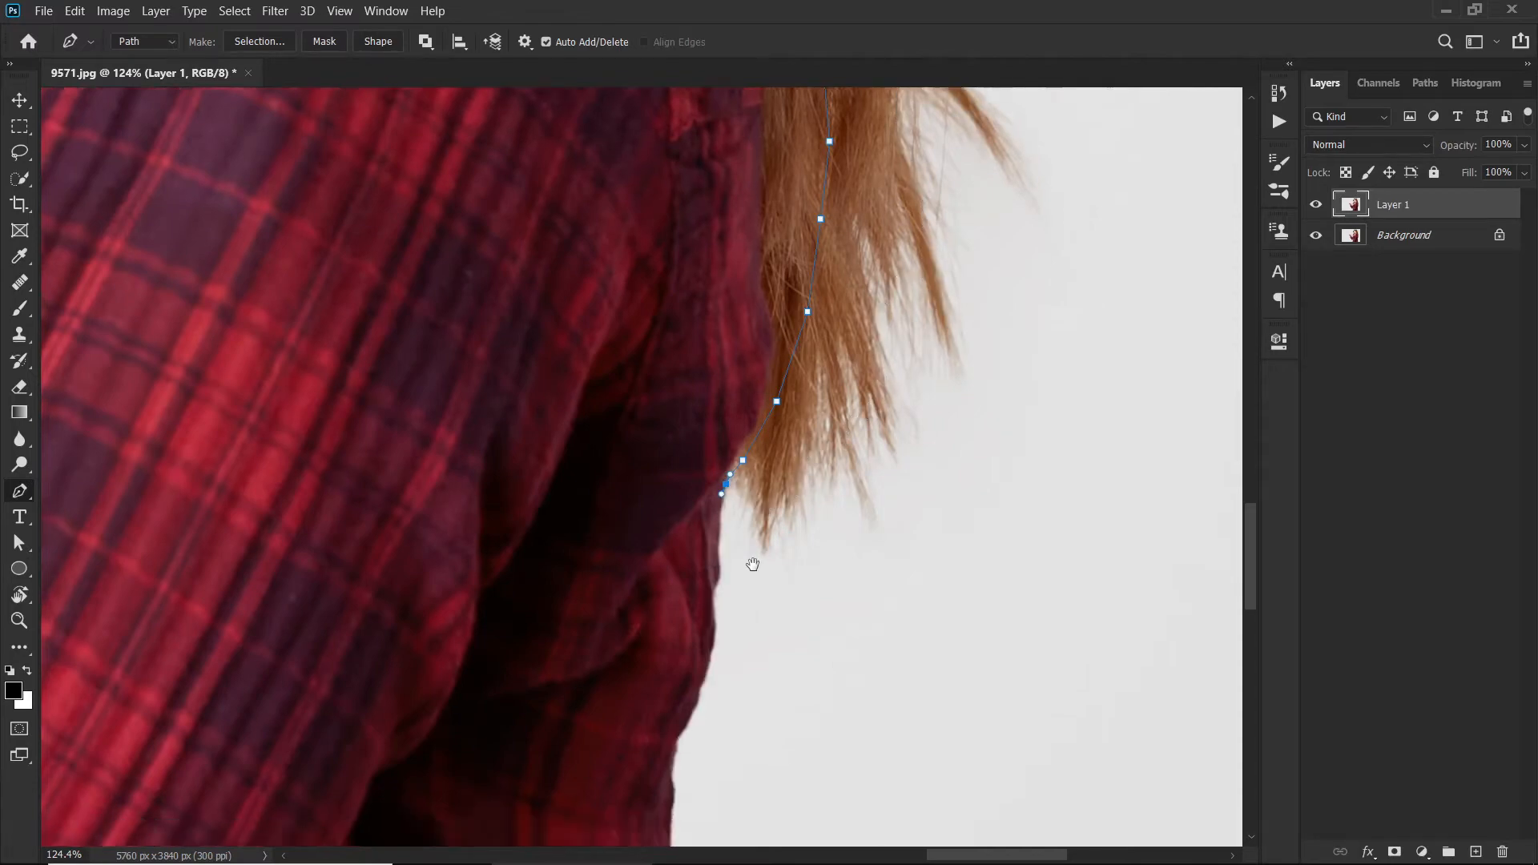
Lead the path around the hair tips into the background and back up beside the hair, well clear of the loose strands.
left_click(815, 586)
left_click(1047, 479)
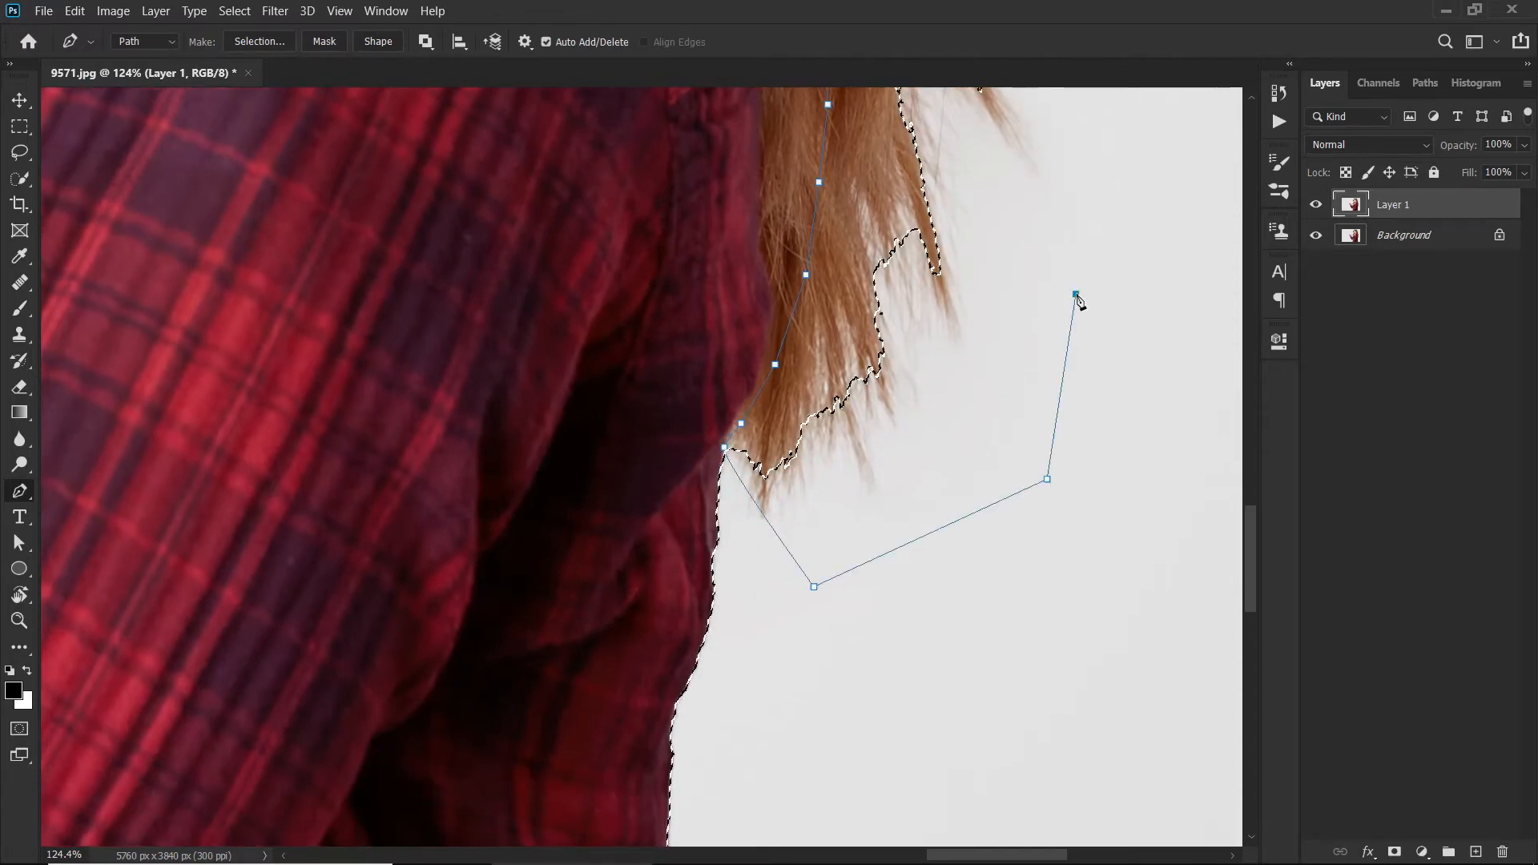
left_click(1075, 300)
left_click_drag(966, 322, 921, 614)
left_click(1023, 302)
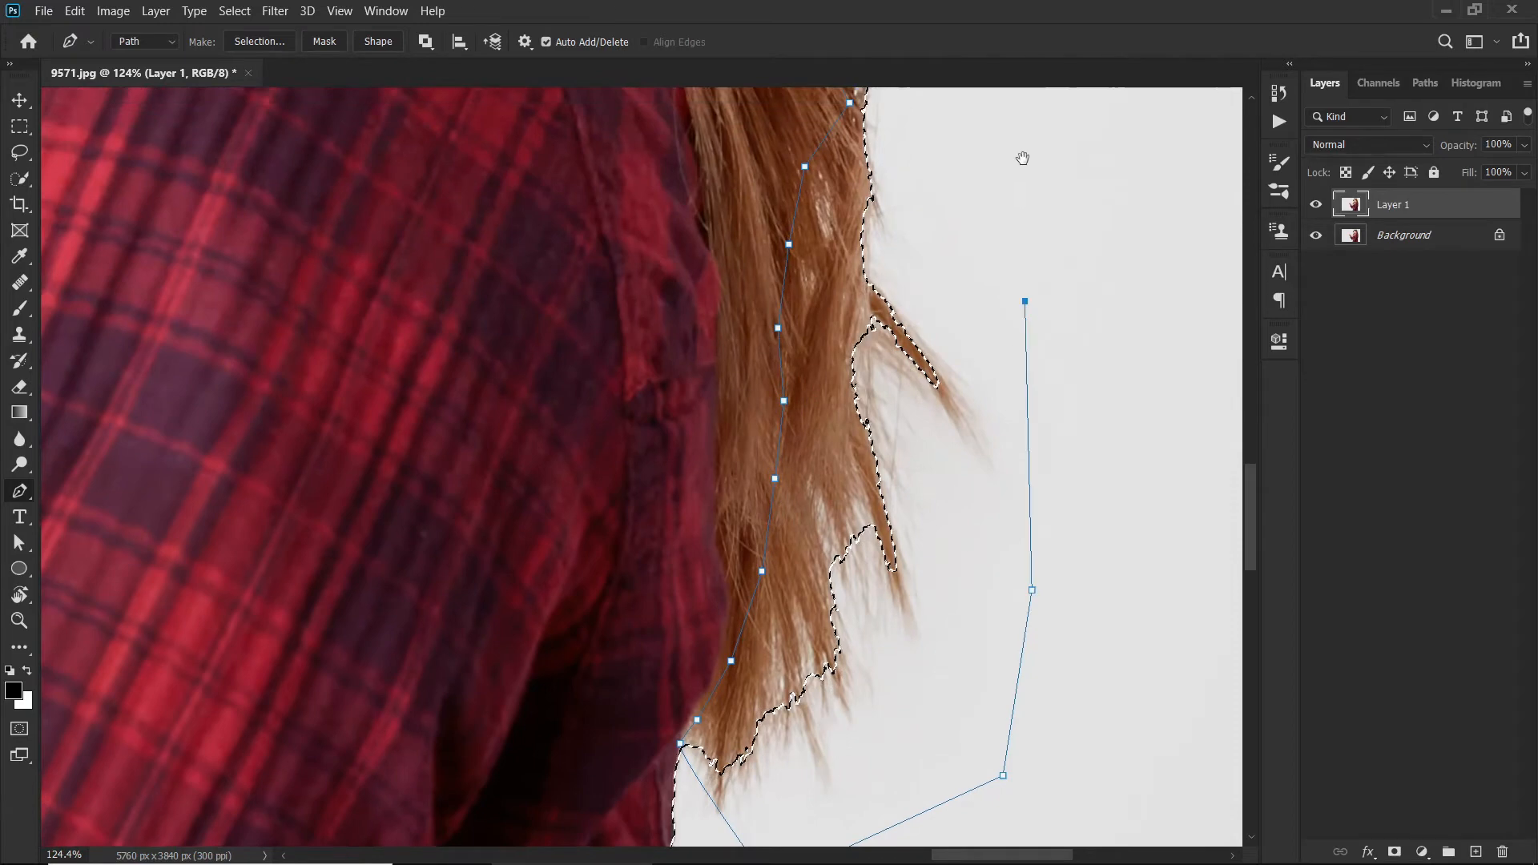
left_click_drag(1024, 158, 950, 513)
left_click(994, 278)
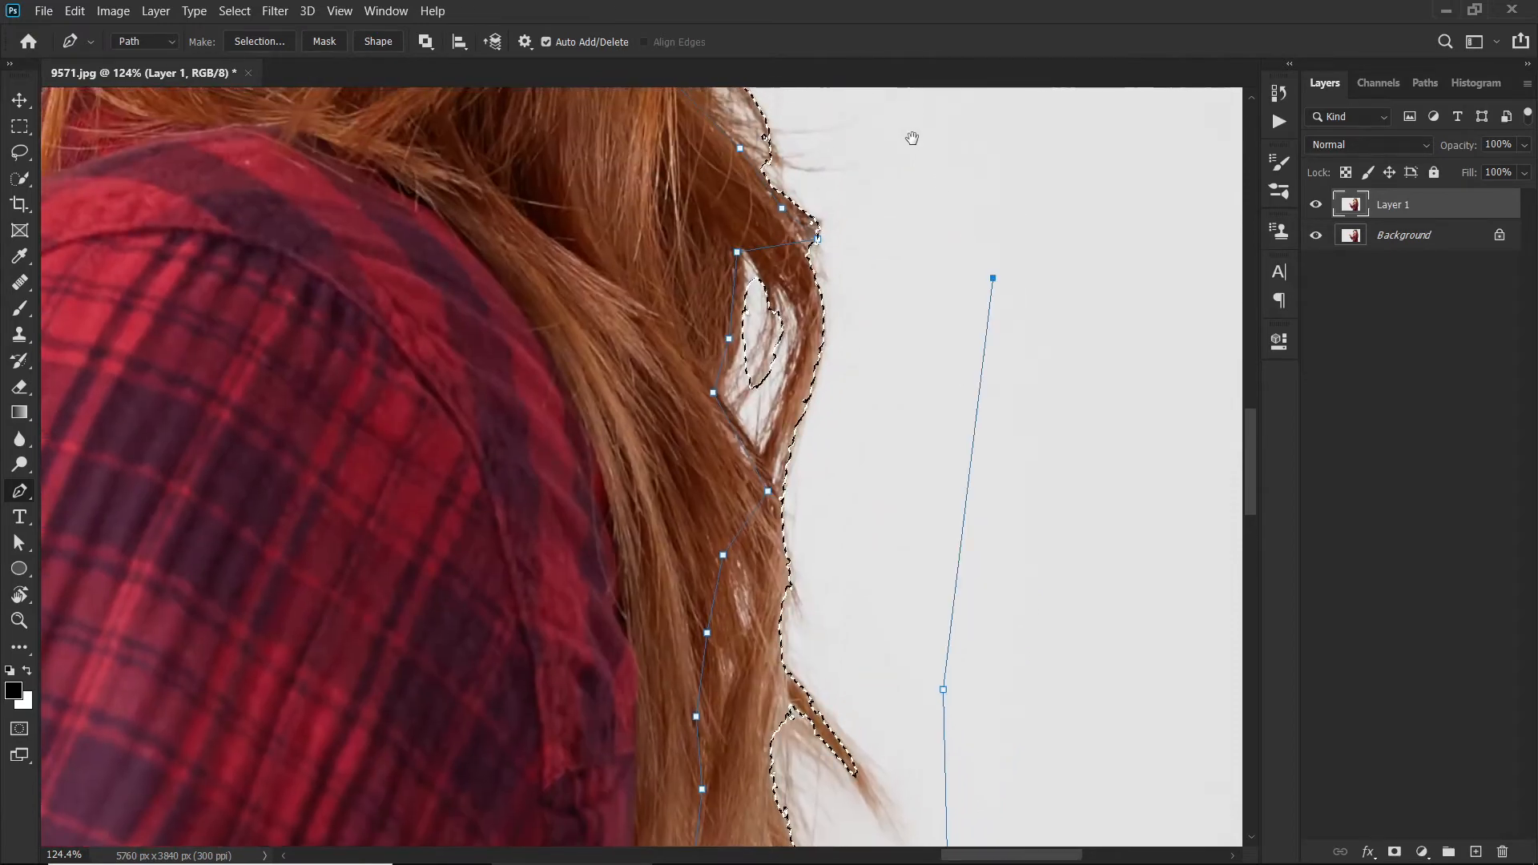
left_click_drag(911, 139, 939, 410)
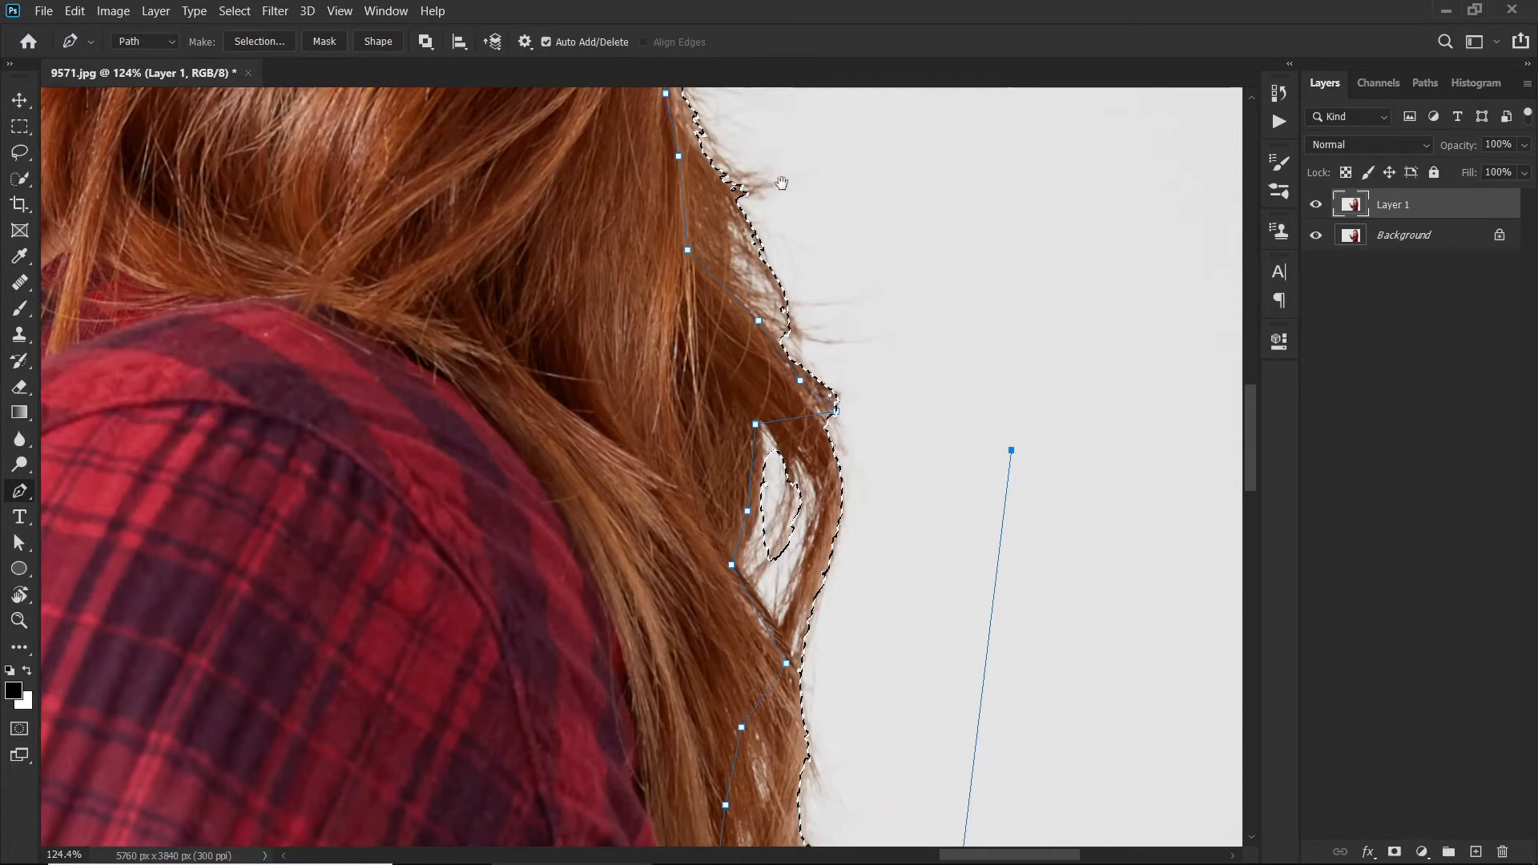
left_click_drag(914, 199, 933, 423)
left_click(1050, 367)
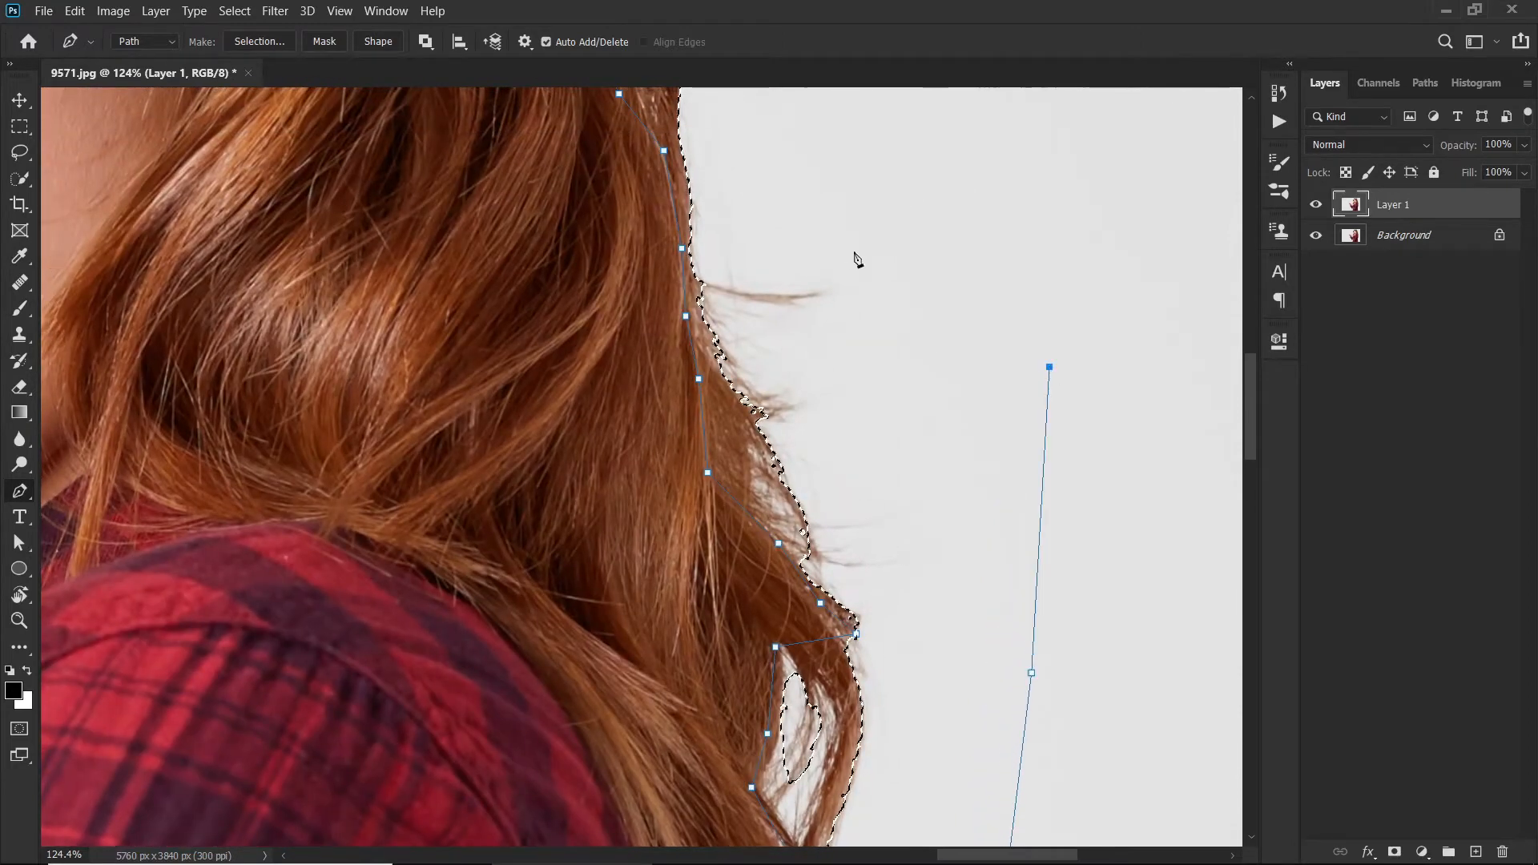
Bring the path up through the background past the flyaway hairs and loose strand, and close it at its starting point.
left_click(854, 252)
left_click_drag(801, 151, 872, 395)
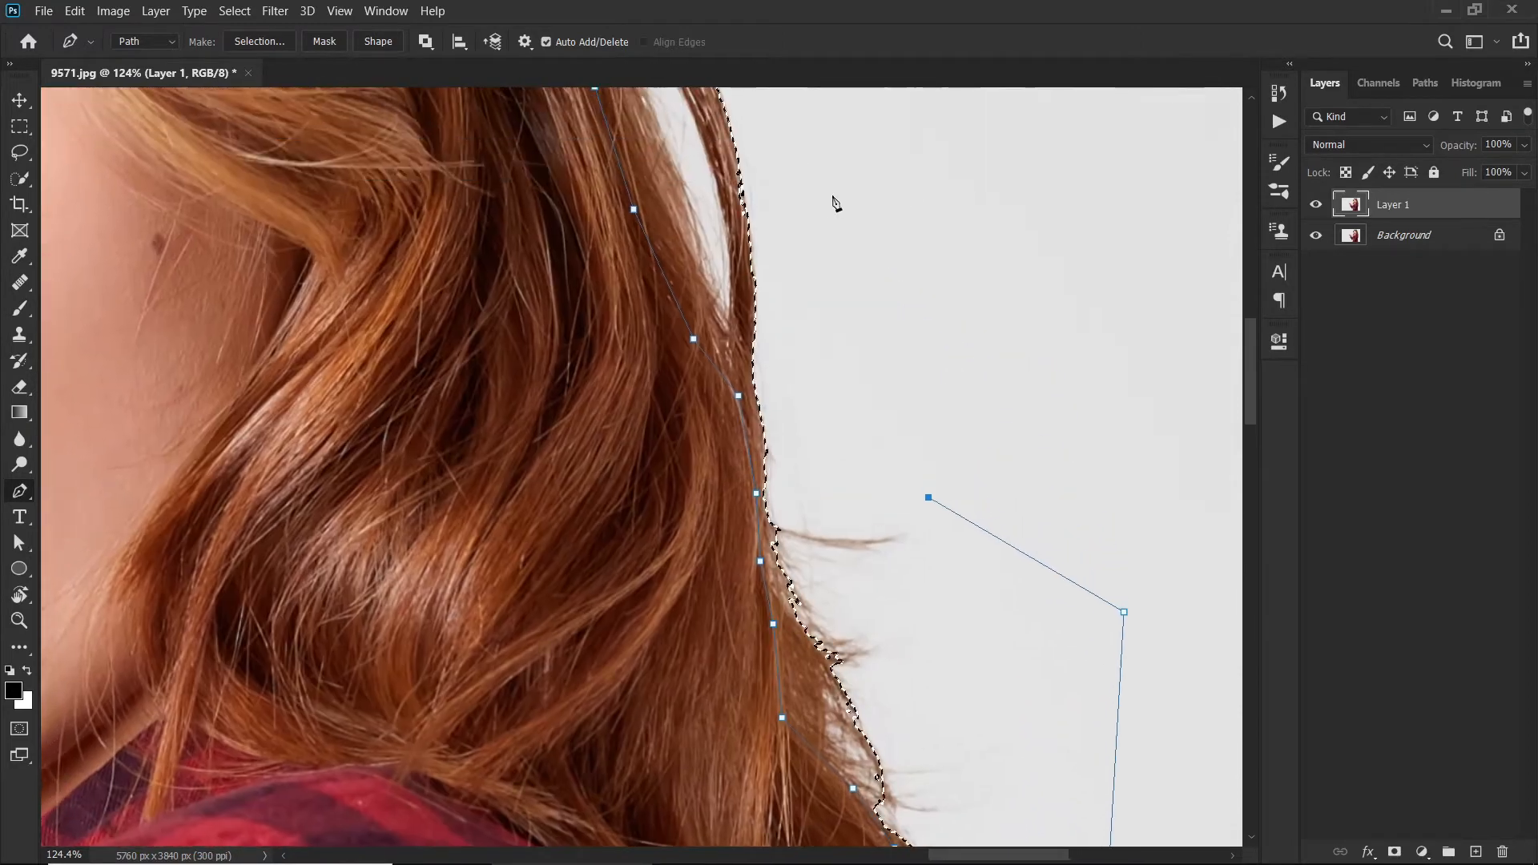
left_click(824, 196)
left_click_drag(797, 303, 820, 351)
left_click_drag(767, 130, 814, 344)
left_click_drag(824, 257, 828, 288)
left_click(799, 238)
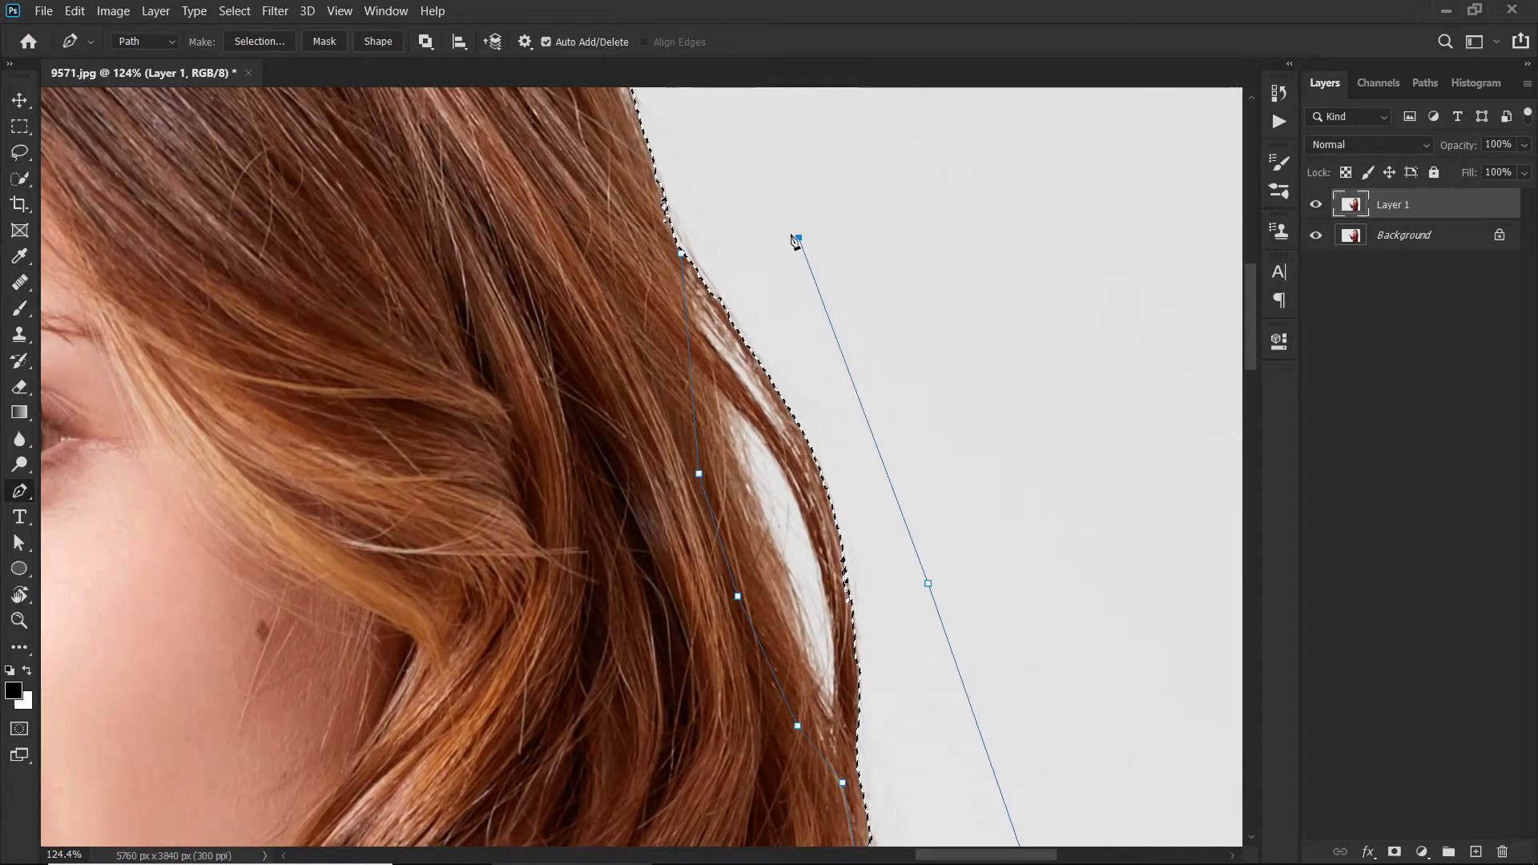
left_click(681, 253)
Turn the closed path into a selection area with Subtract from Selection to remove the loose outer hair.
right_click(748, 269)
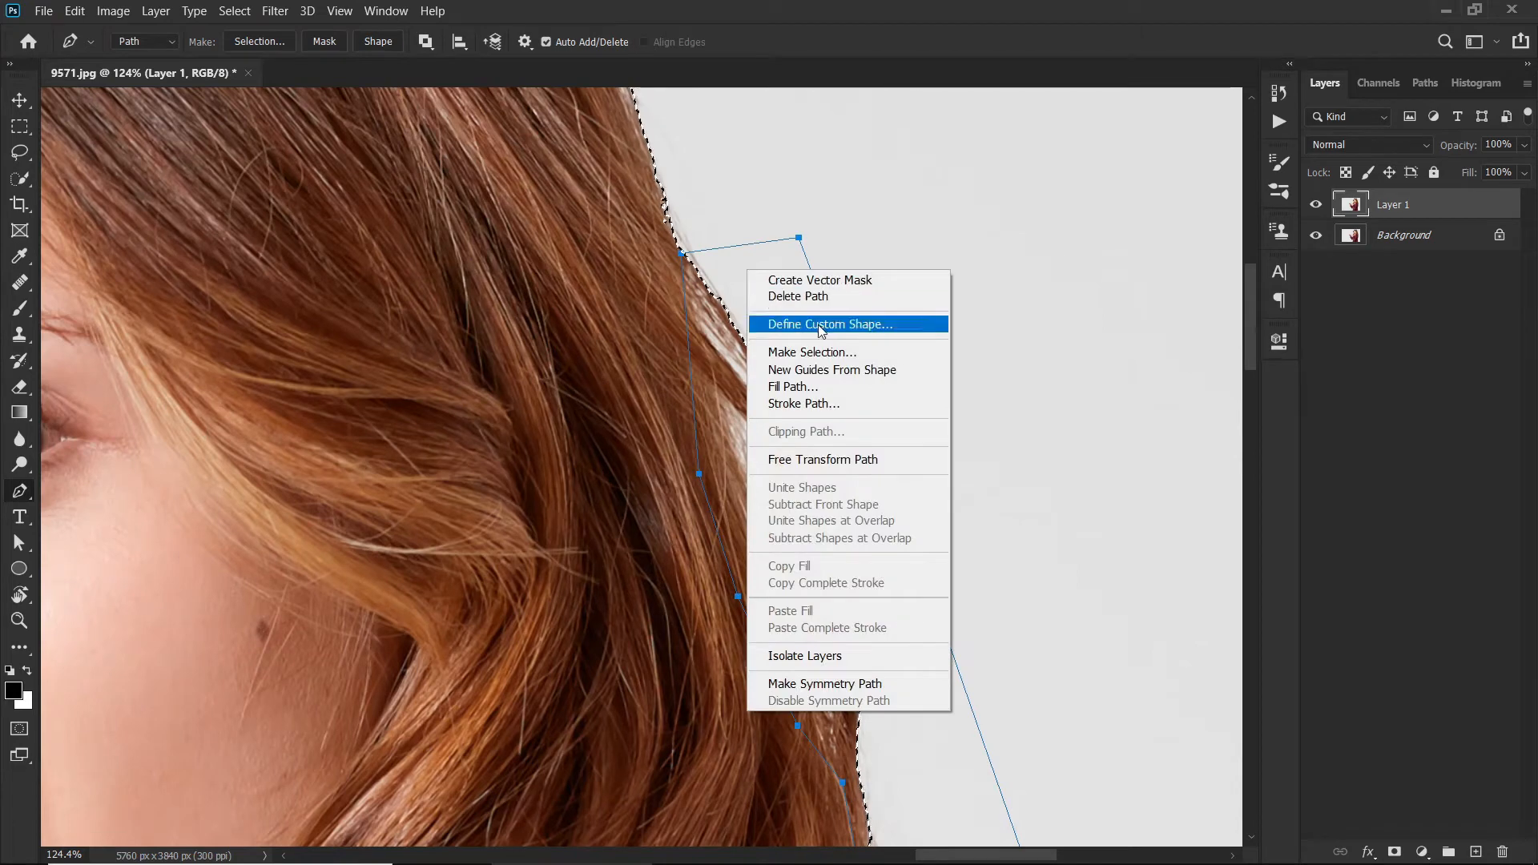
left_click(833, 353)
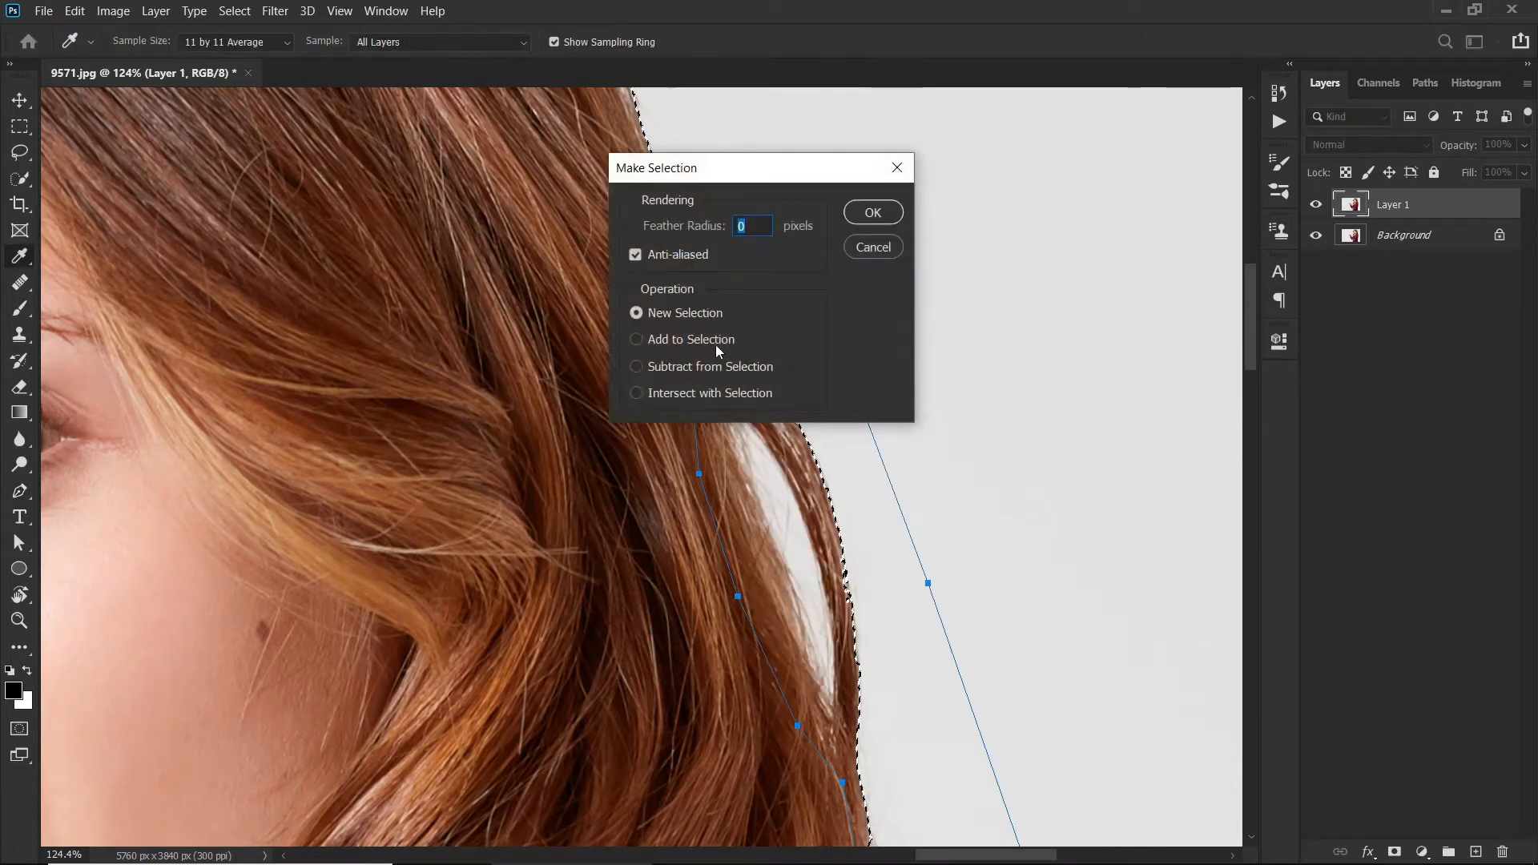
left_click(702, 368)
left_click(871, 210)
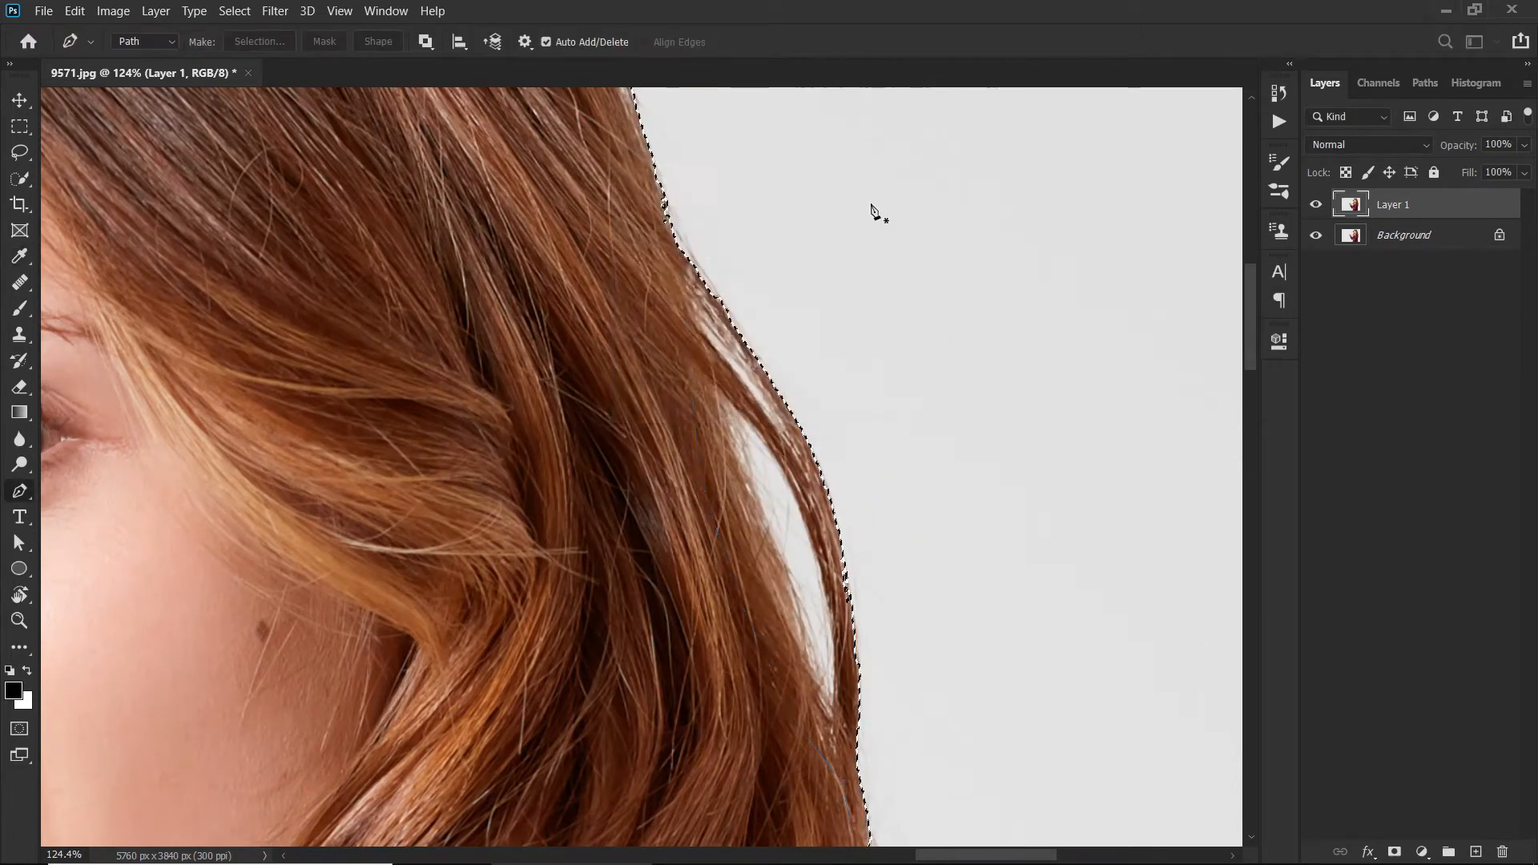
key("ctrl+0")
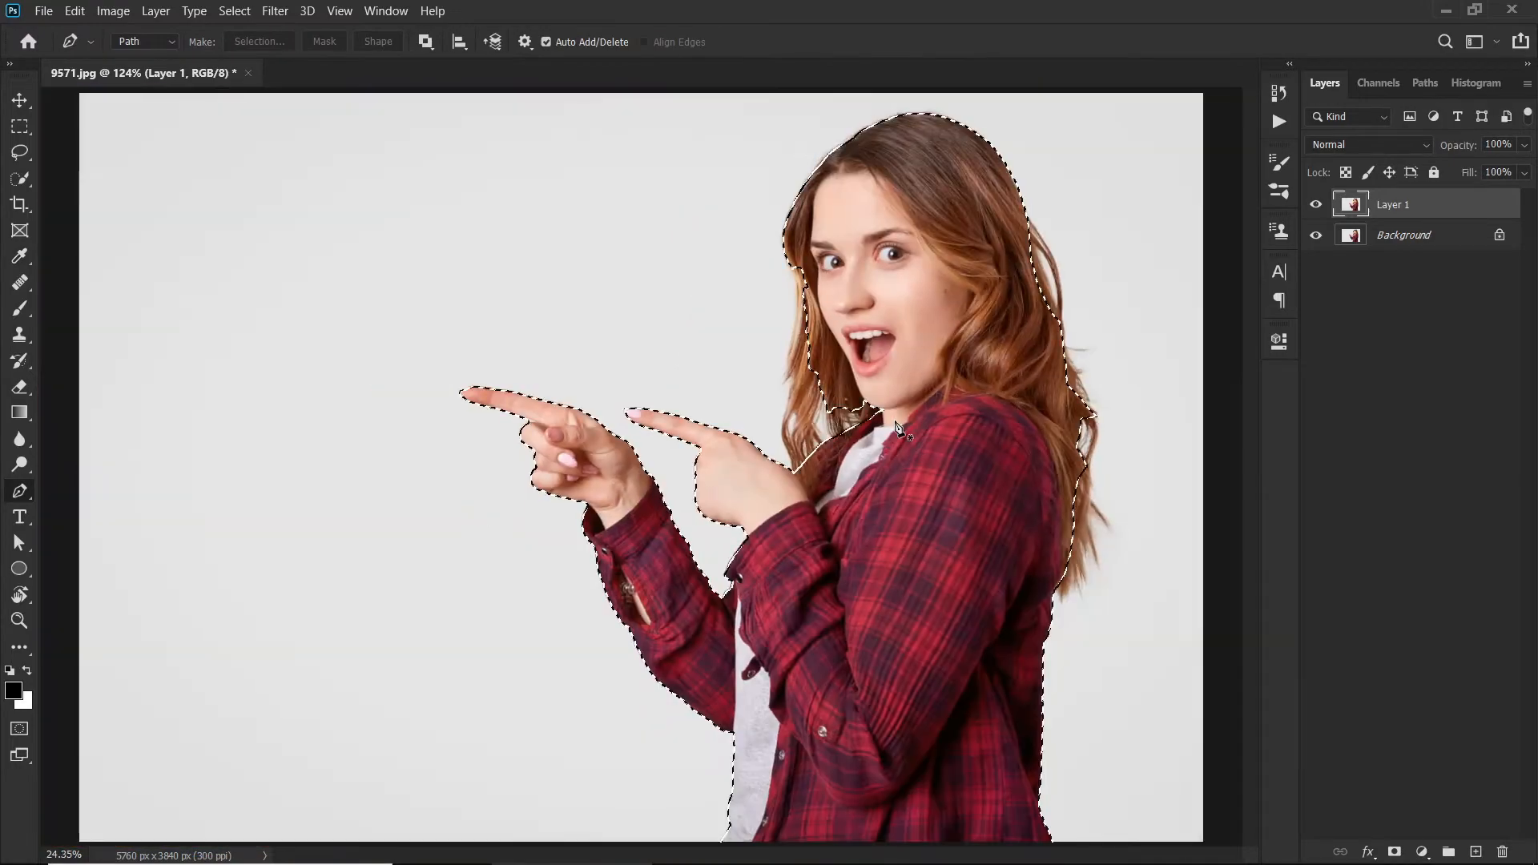
key("z")
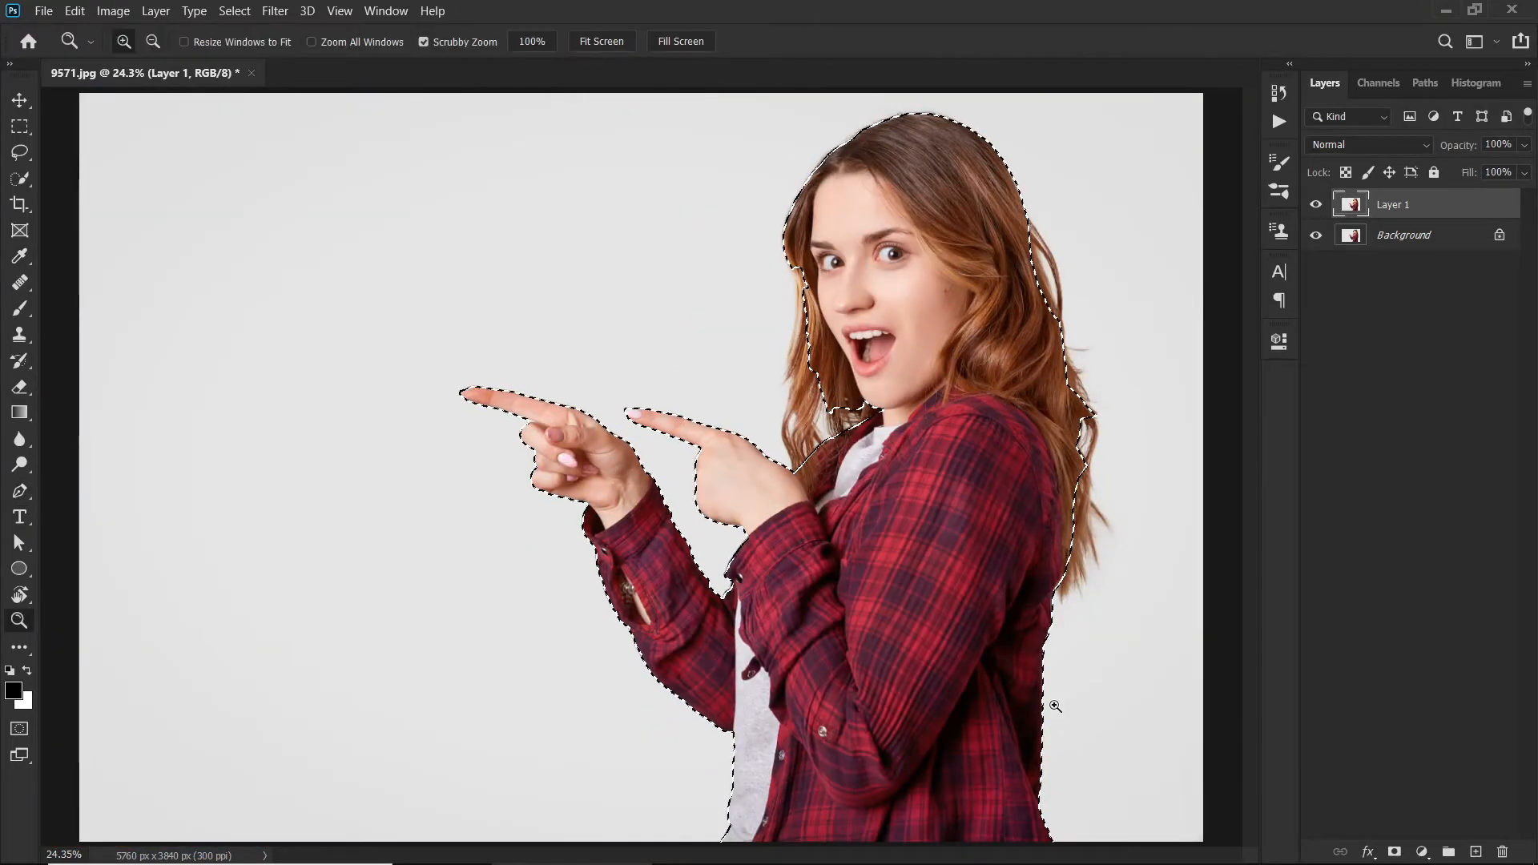
Inspect the shirt's back and bottom selection edges, mask Layer 1 with the selection, and hide the Background layer.
left_click_drag(1054, 738, 1126, 705)
key("p")
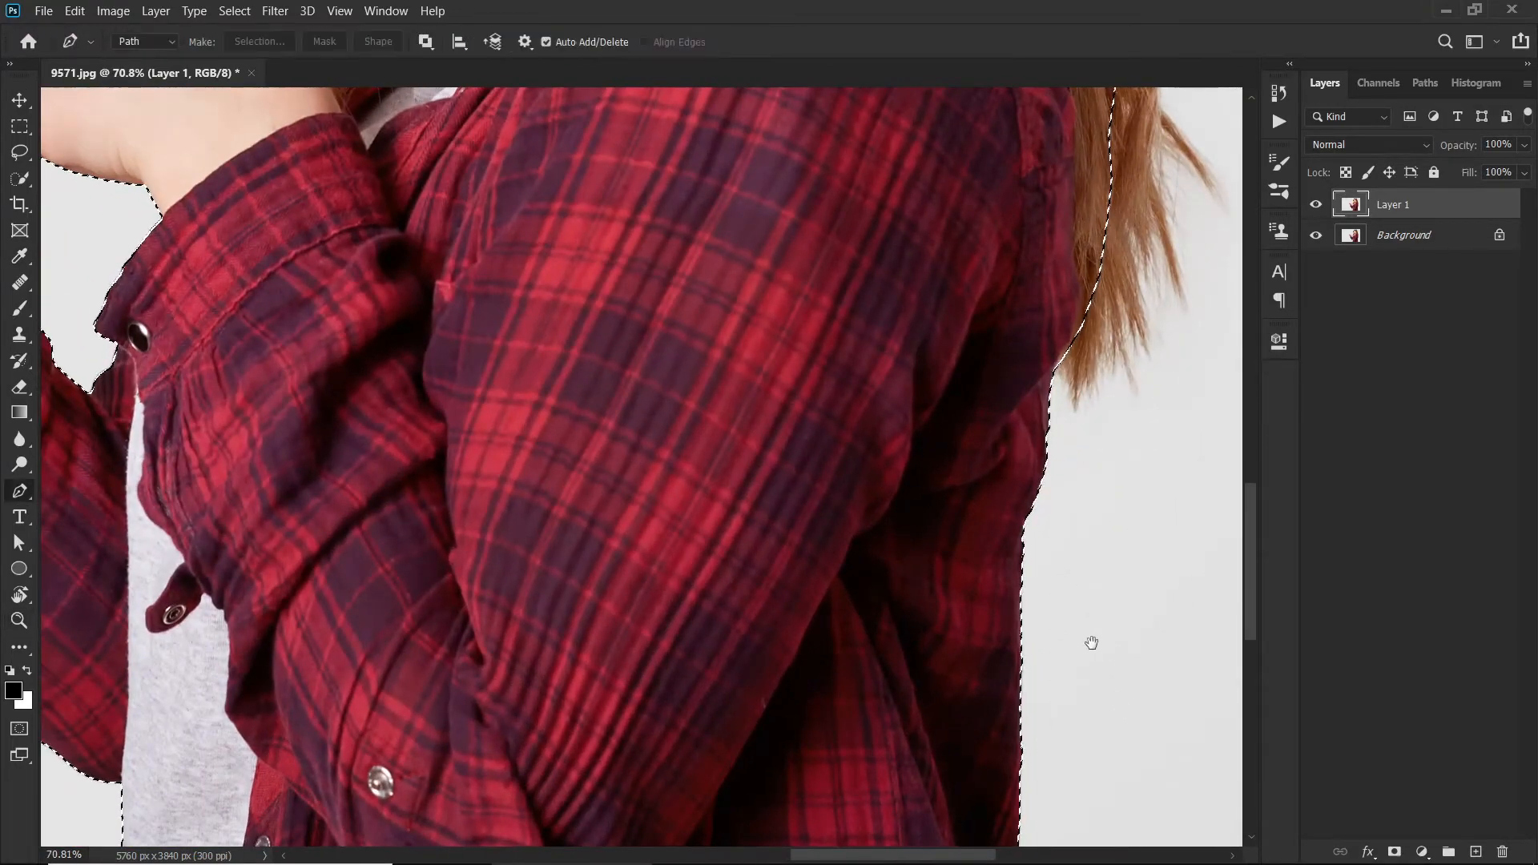
left_click_drag(1092, 641, 1085, 434)
left_click_drag(1098, 696, 1051, 476)
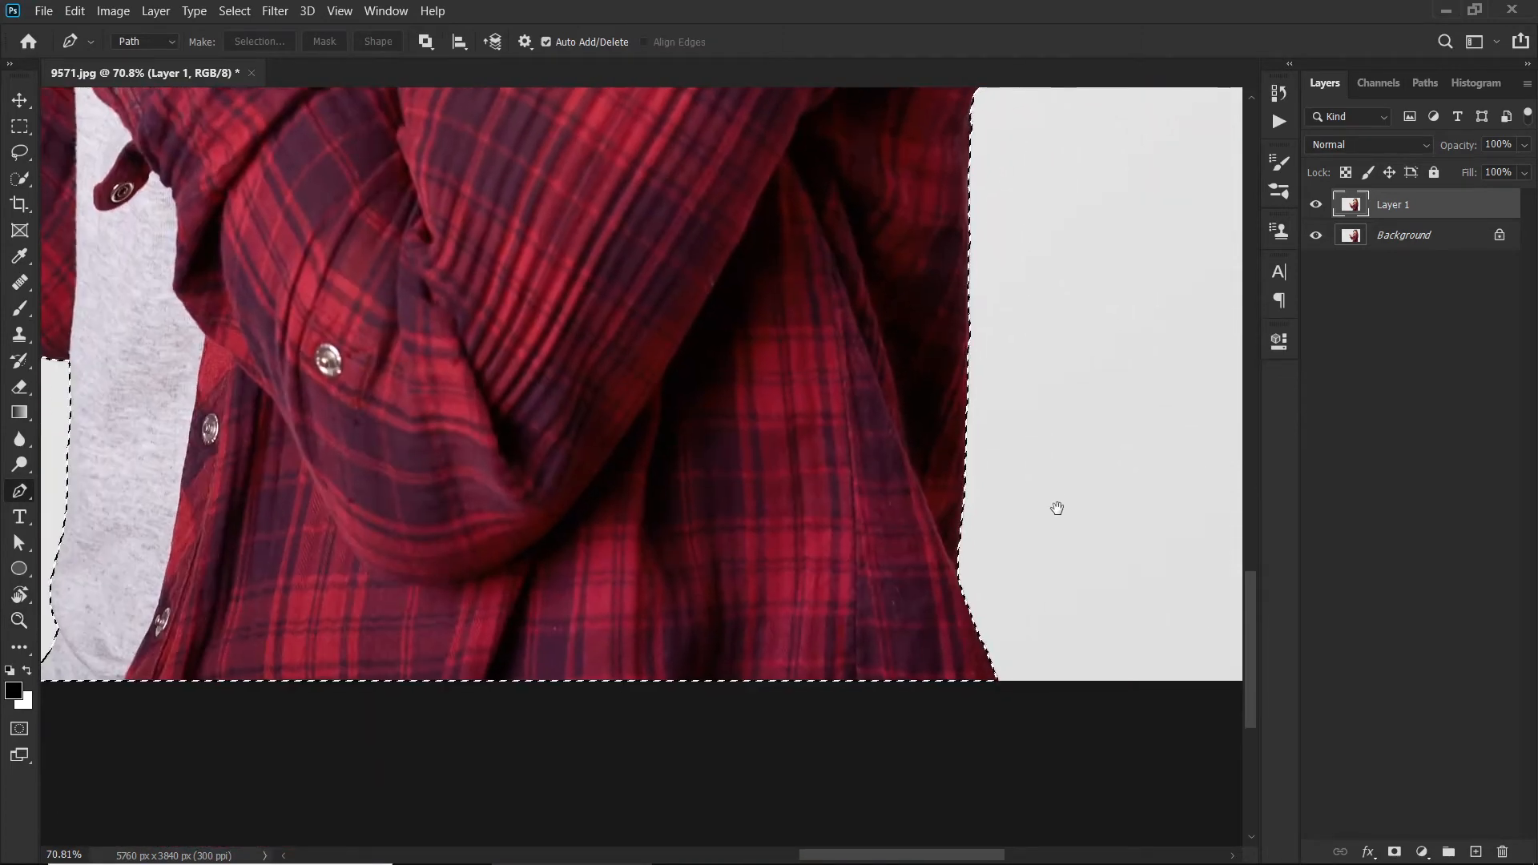
key("ctrl+0")
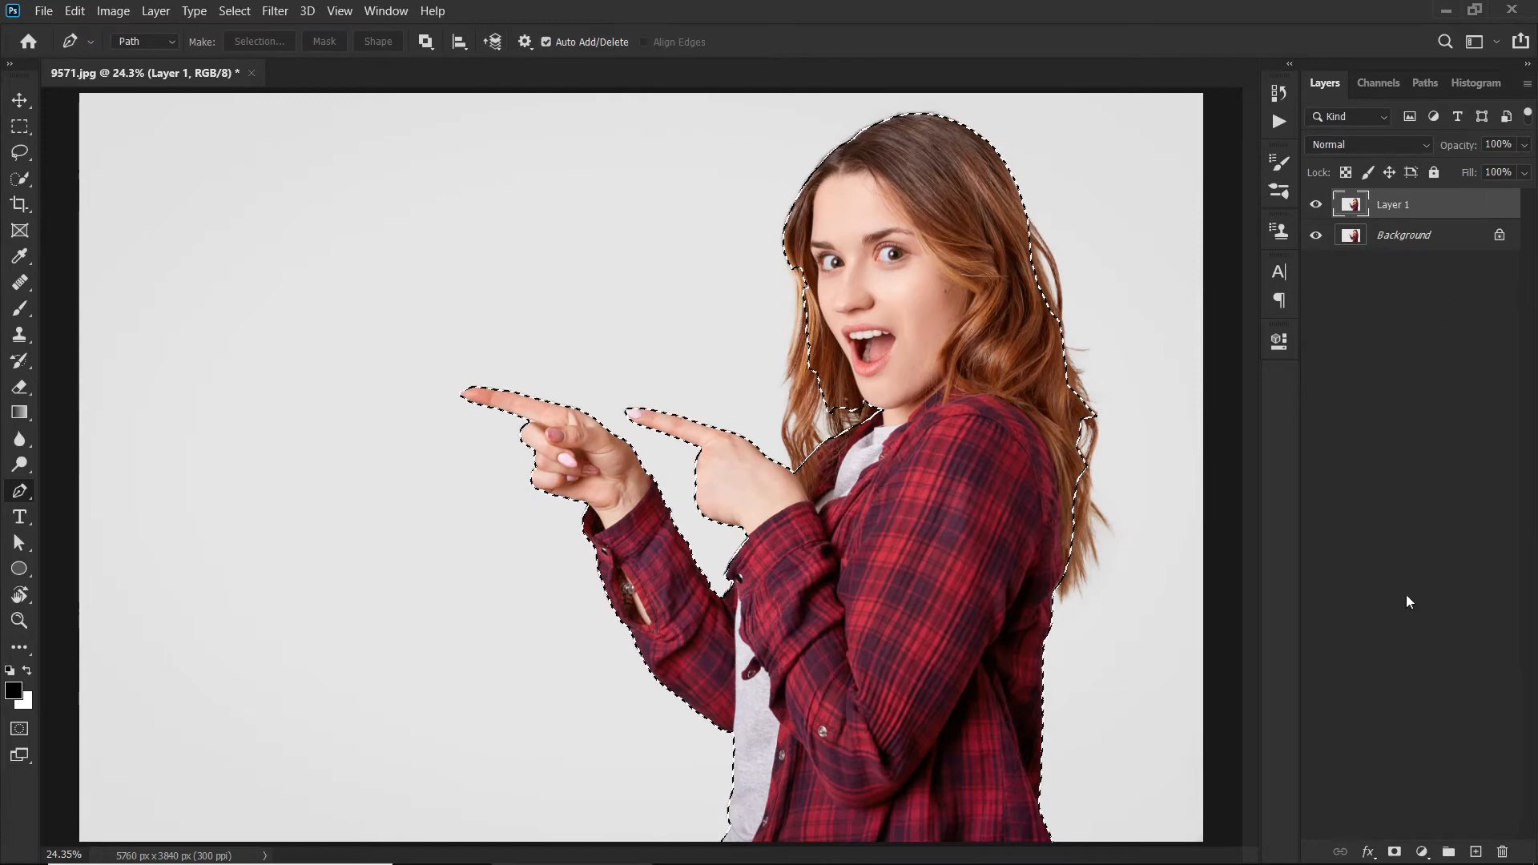
left_click(1395, 852)
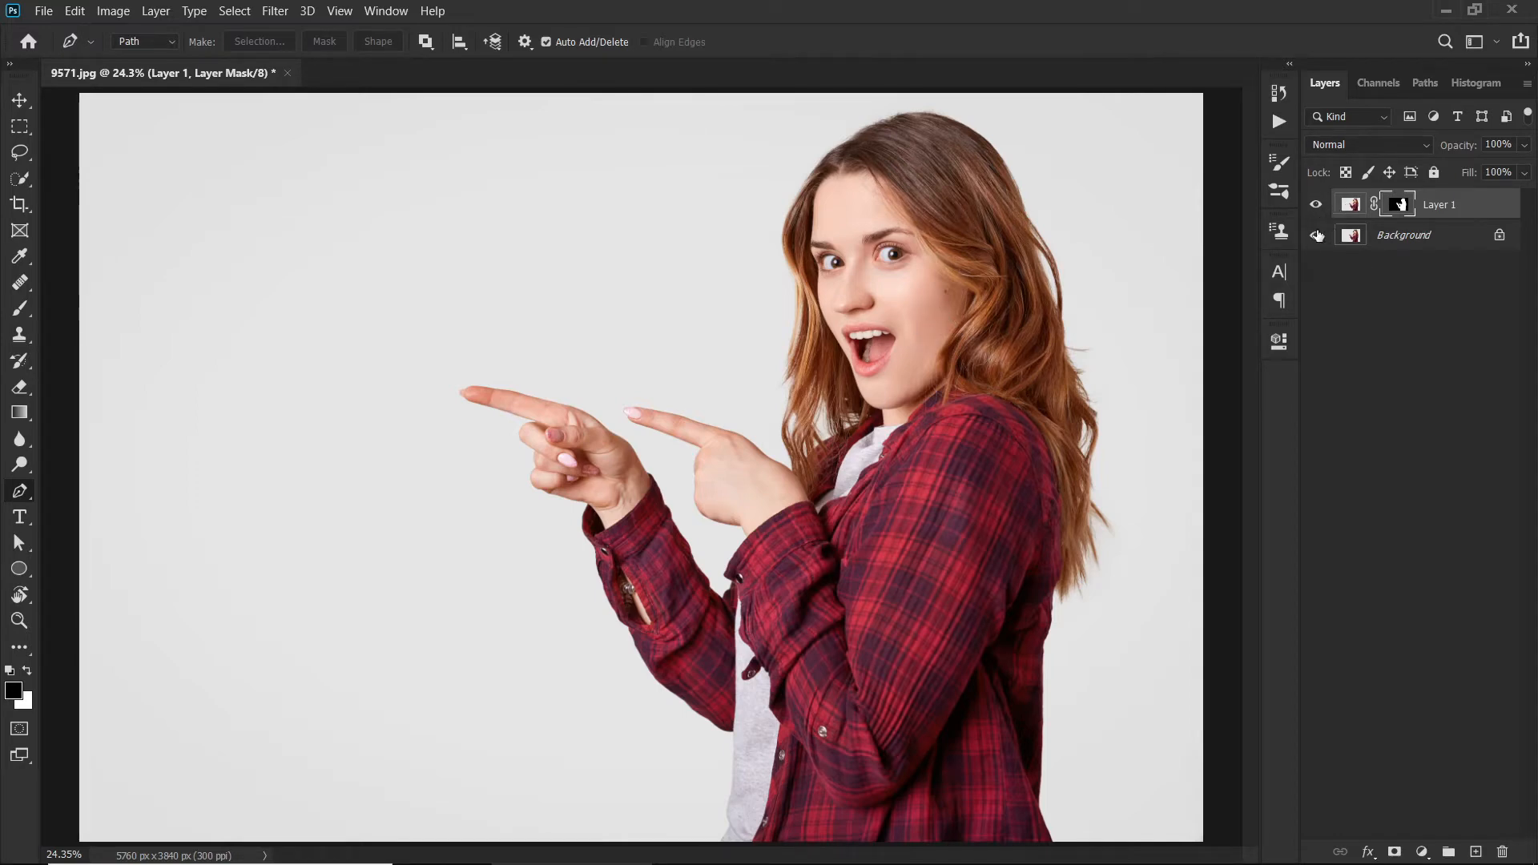
left_click(1319, 235)
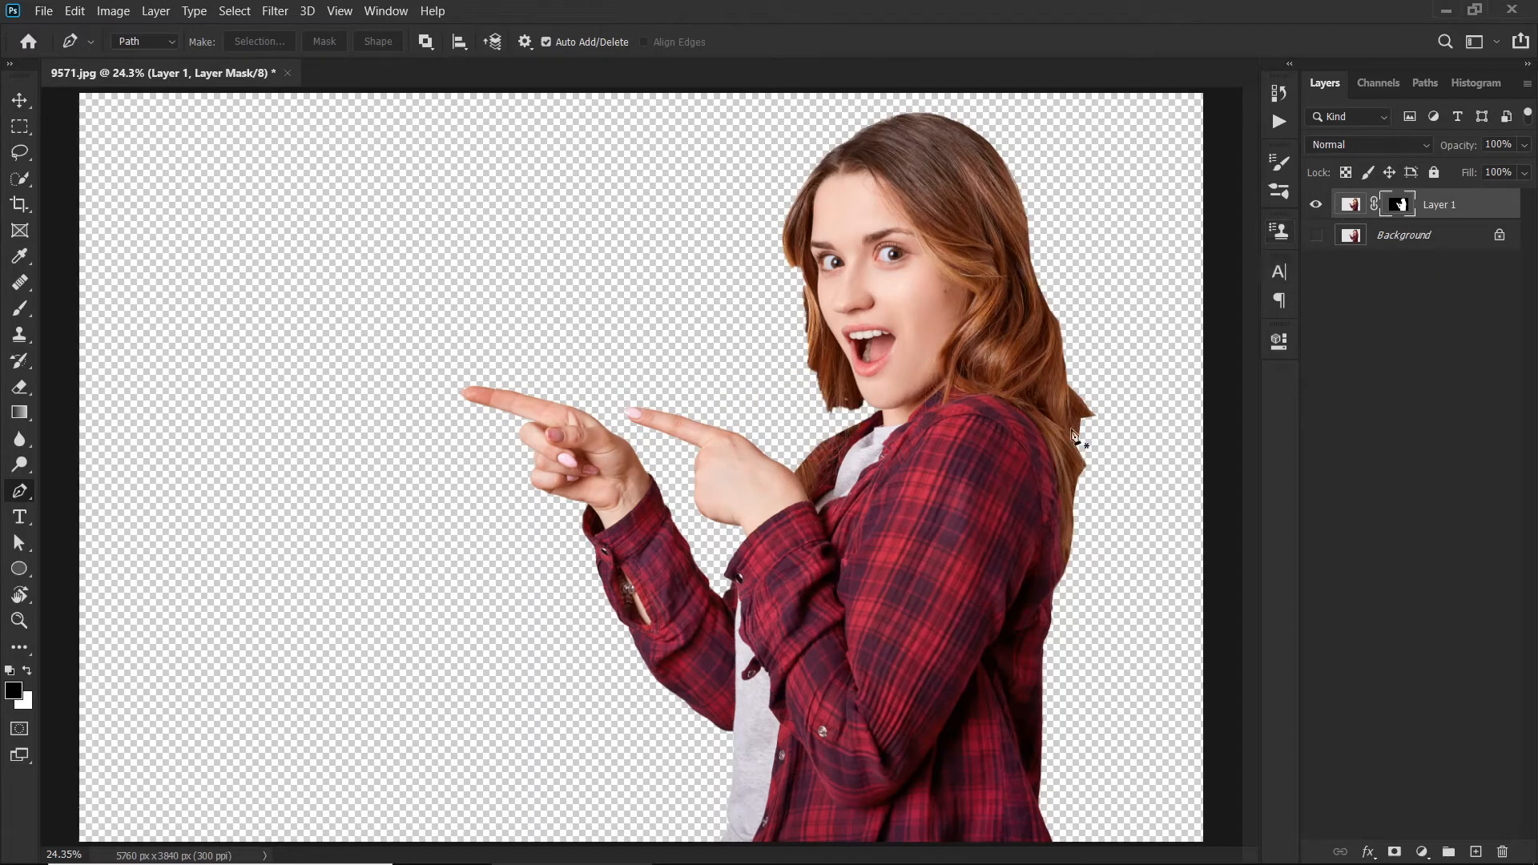
Select Layer 1's mask and open it for refinement in Select and Mask.
left_click(1455, 324)
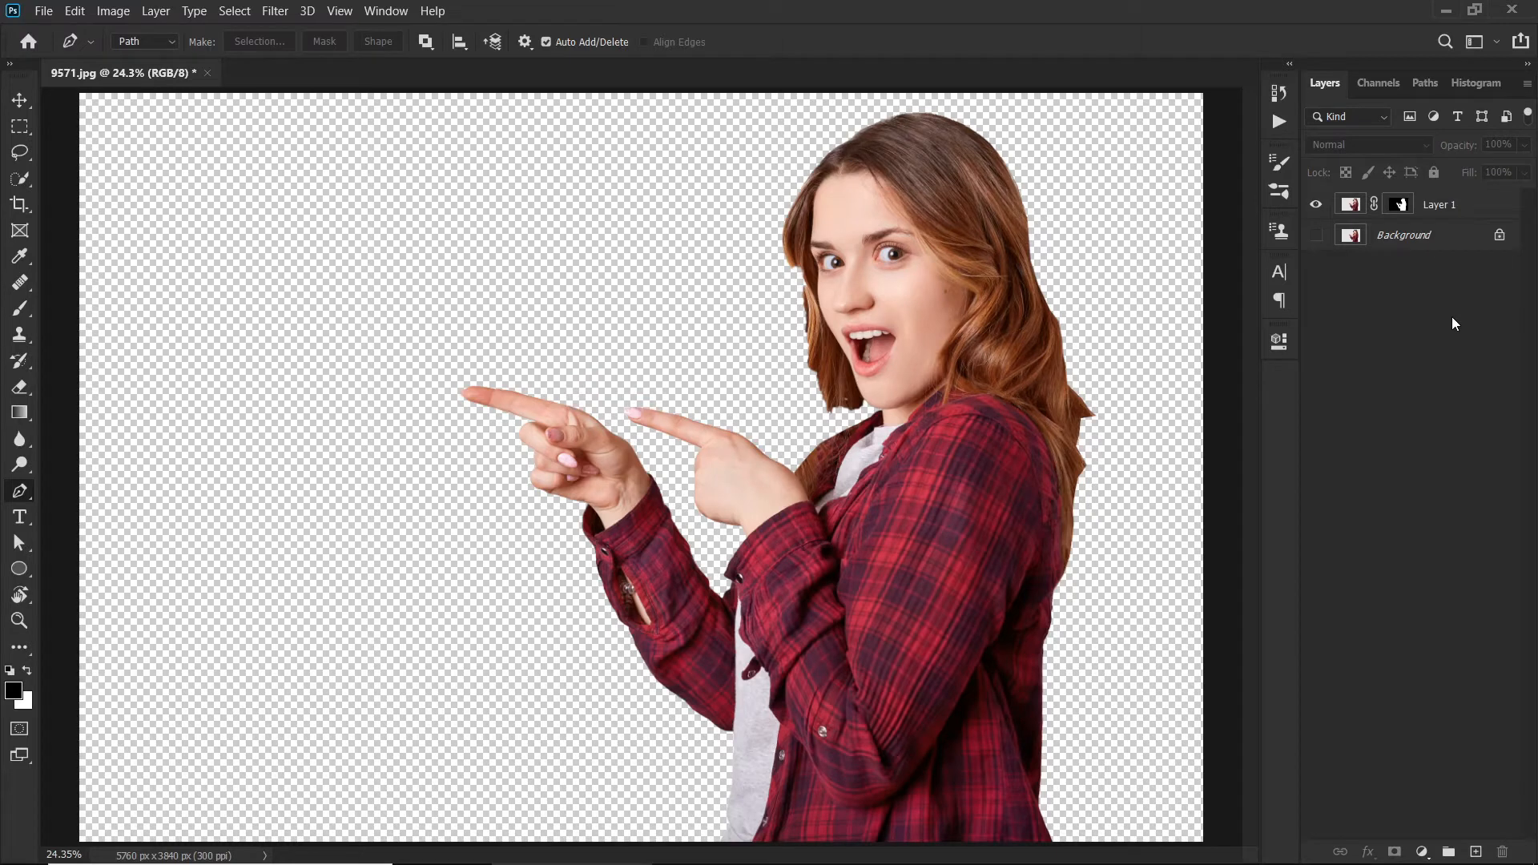
left_click(1407, 206)
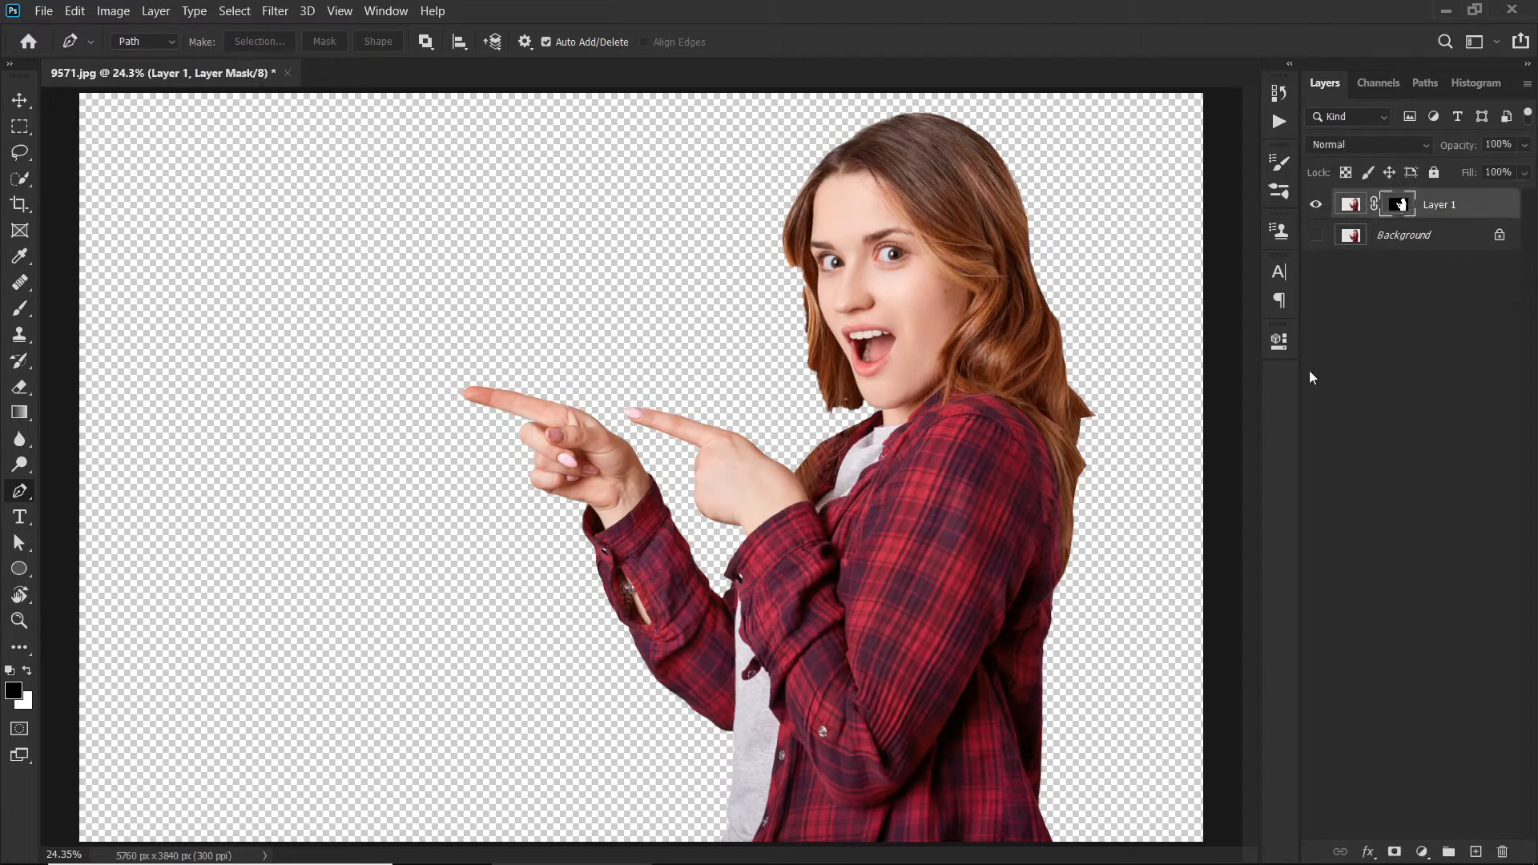
left_click(1278, 343)
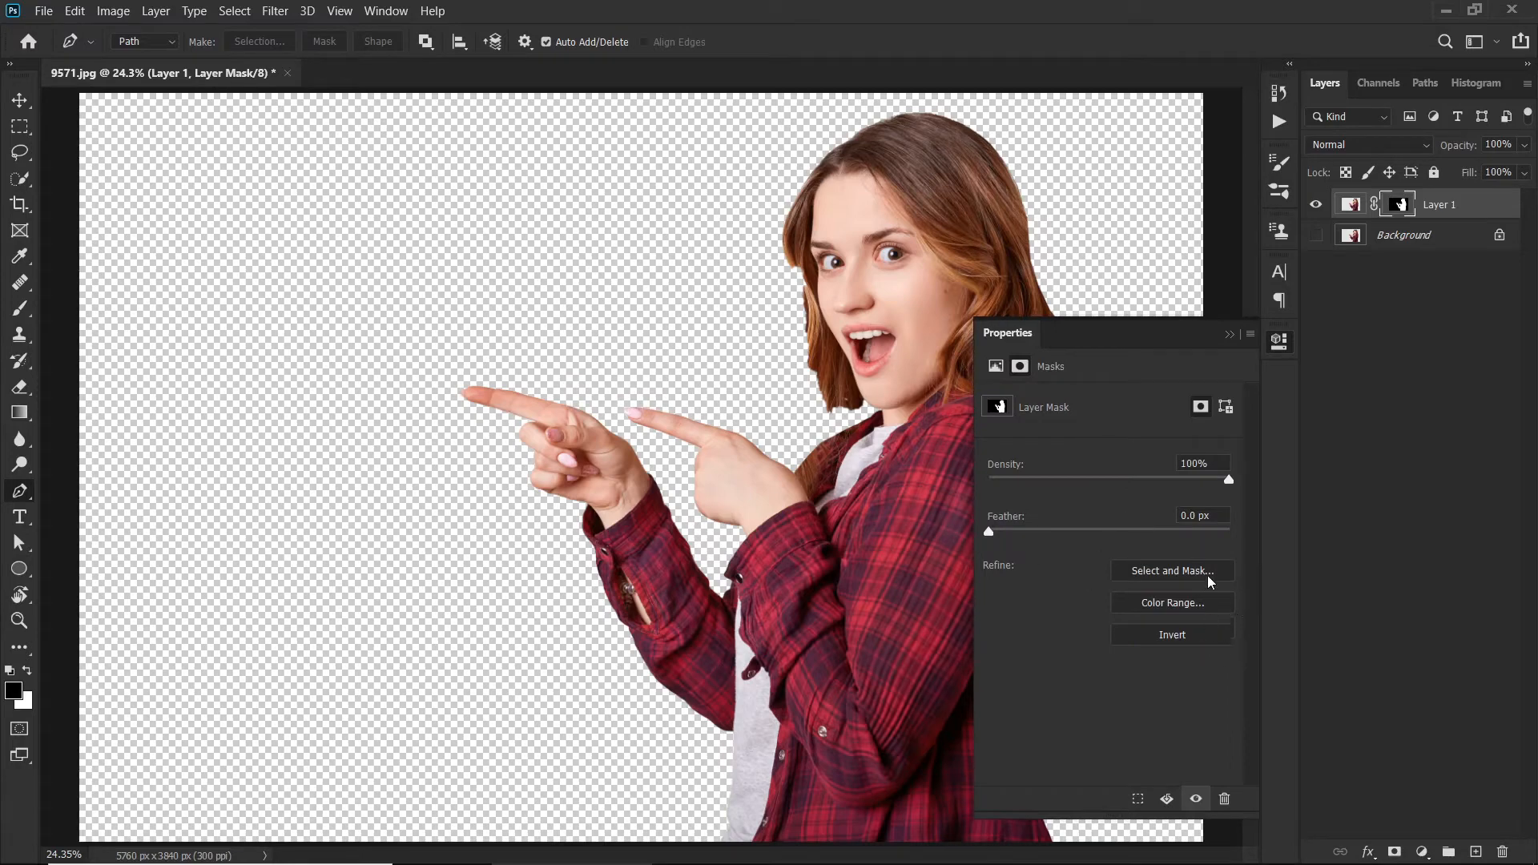
left_click(383, 10)
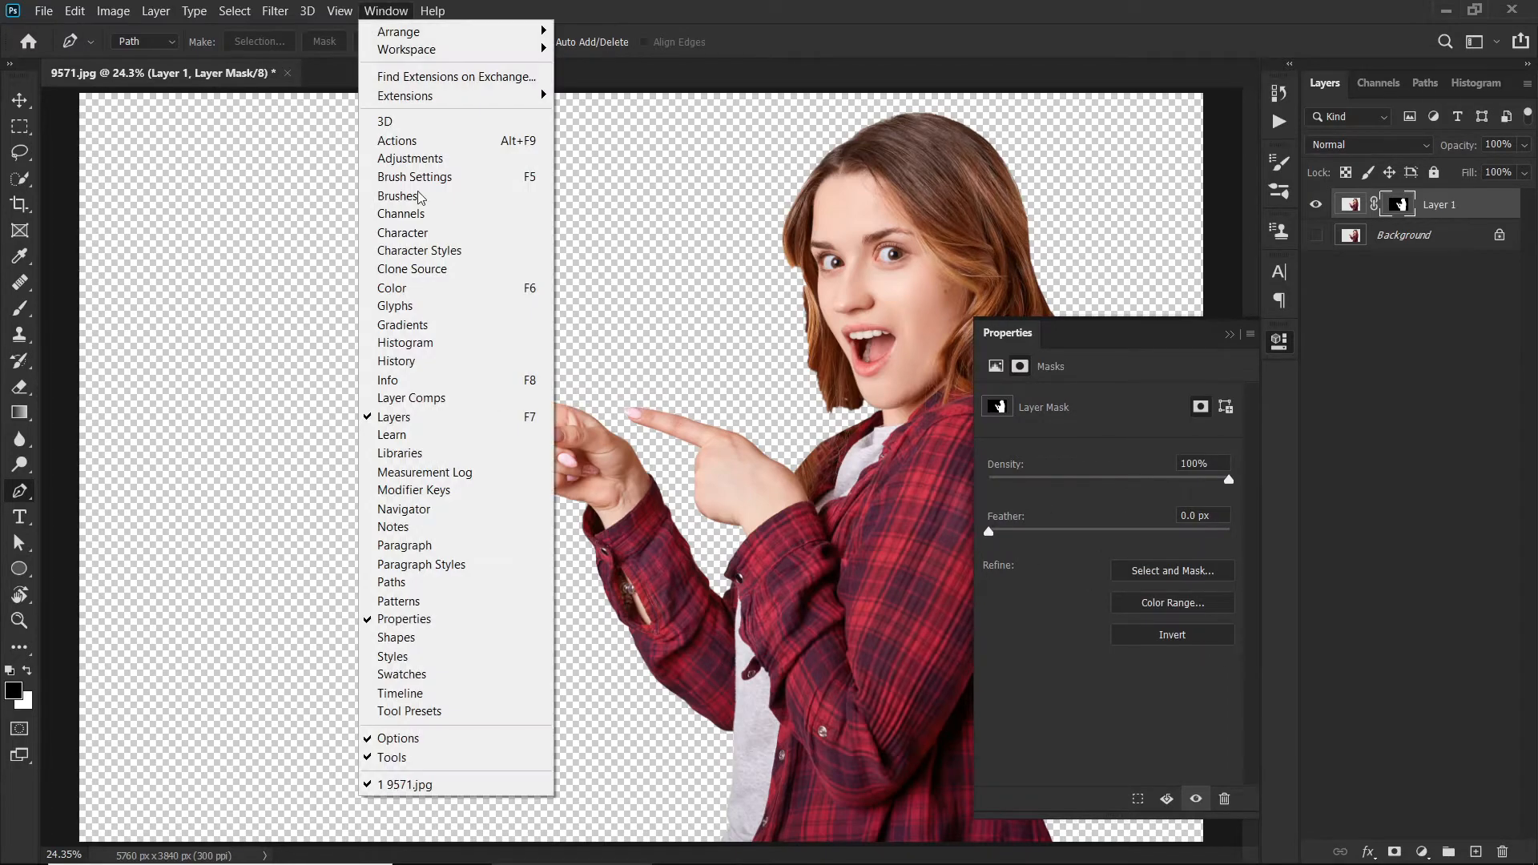
left_click(412, 619)
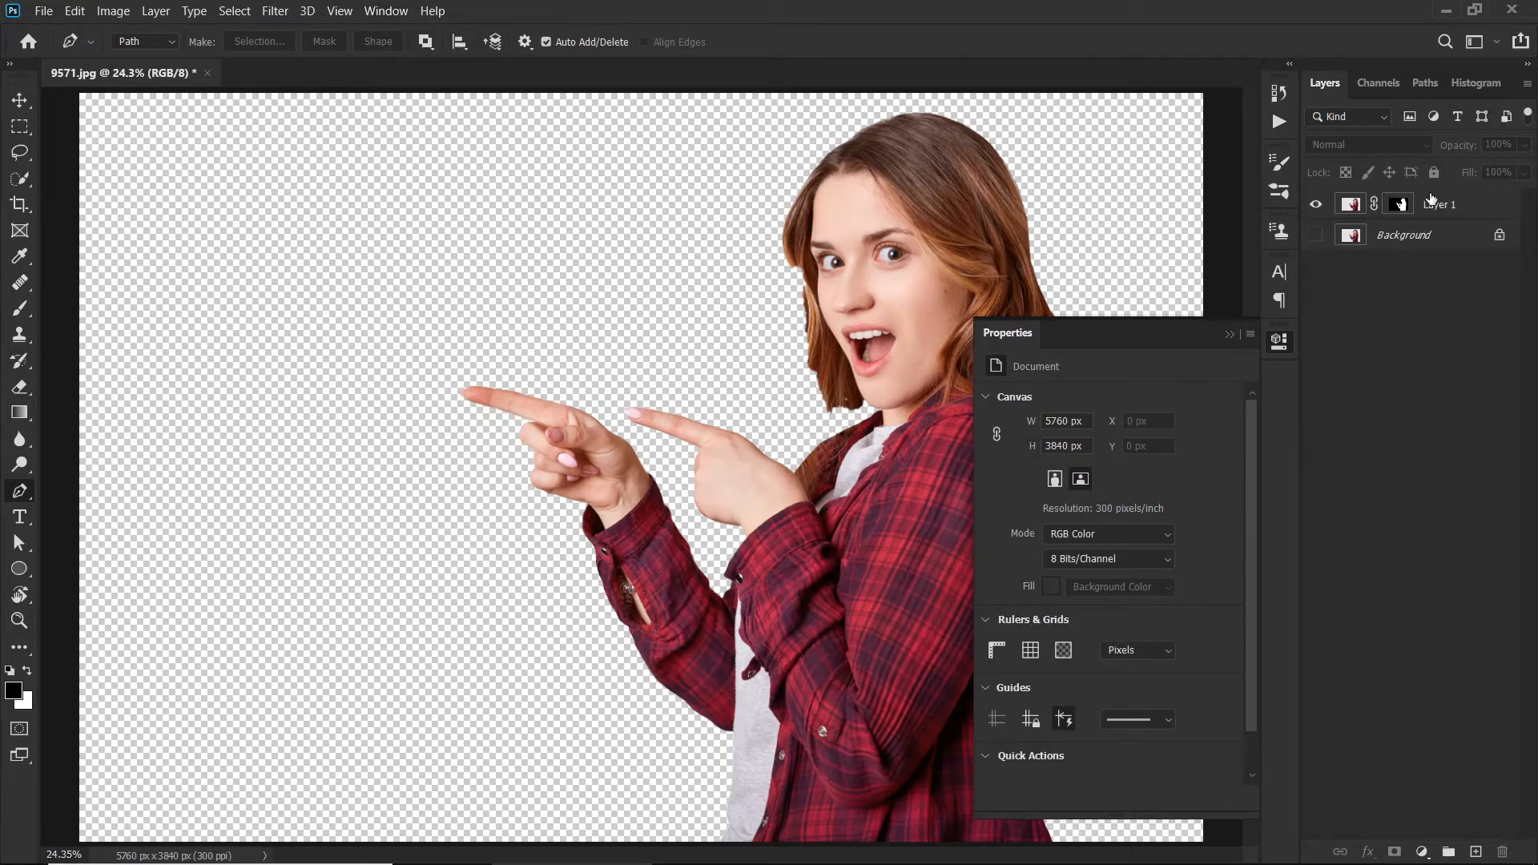
left_click(1401, 206)
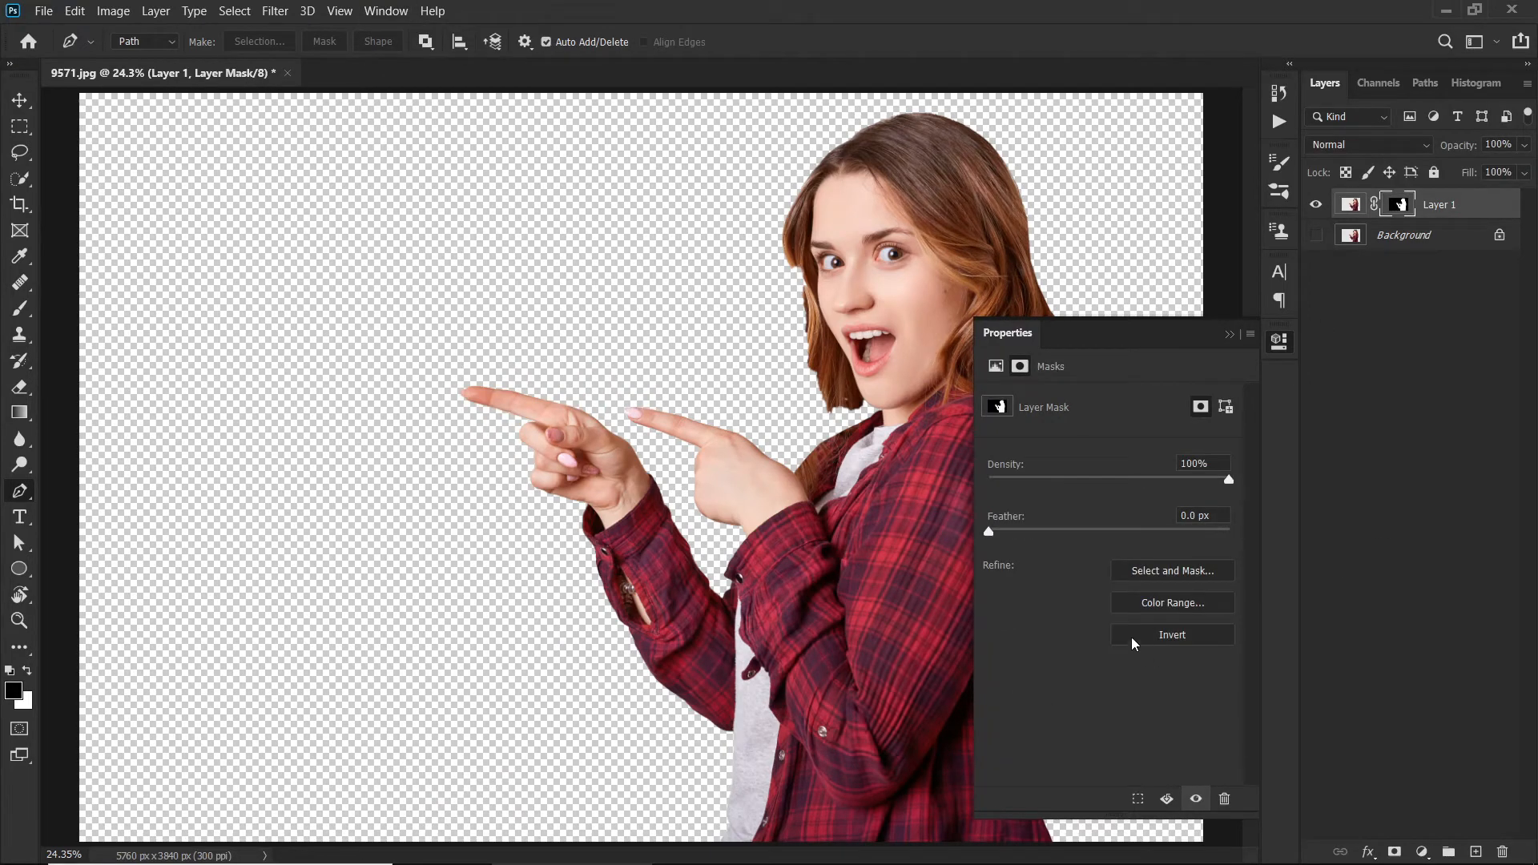
left_click(1171, 573)
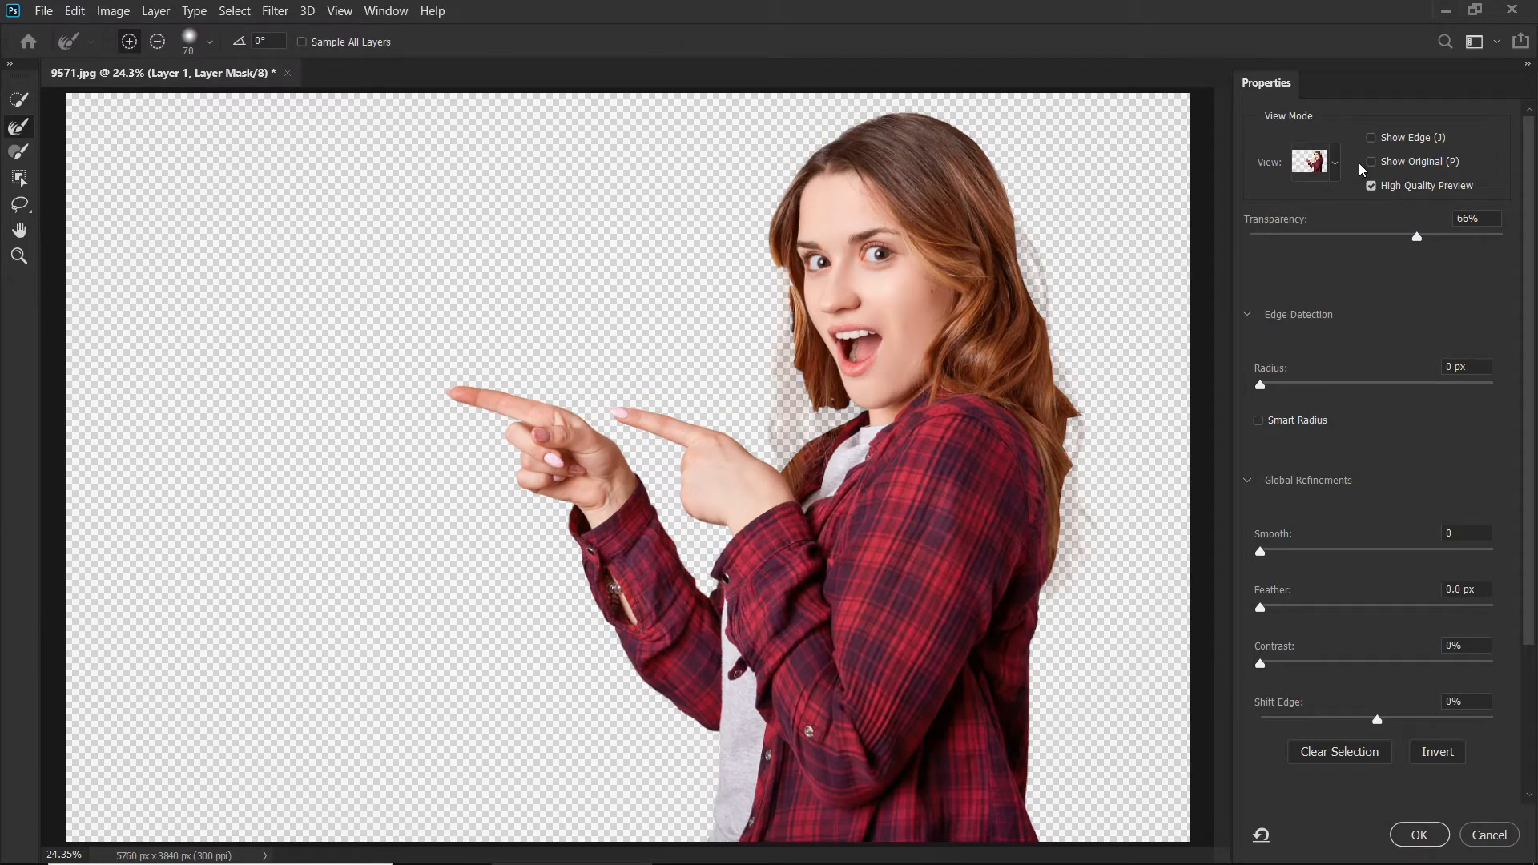
Keep the Onion Skin view, try its transparency at 100% and 0%, and settle on 72%.
left_click(1335, 163)
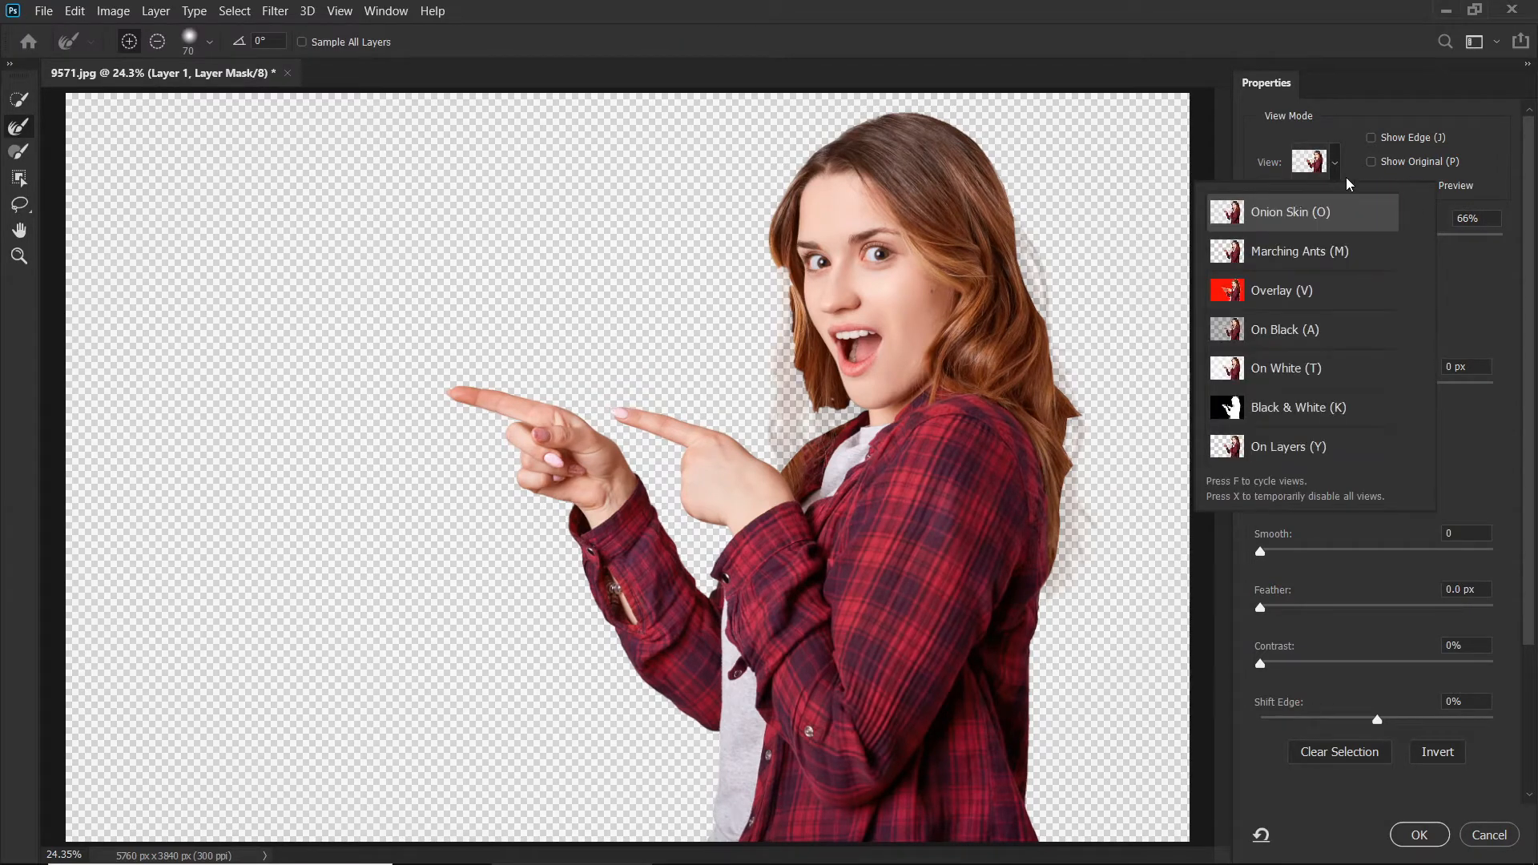
left_click(1363, 158)
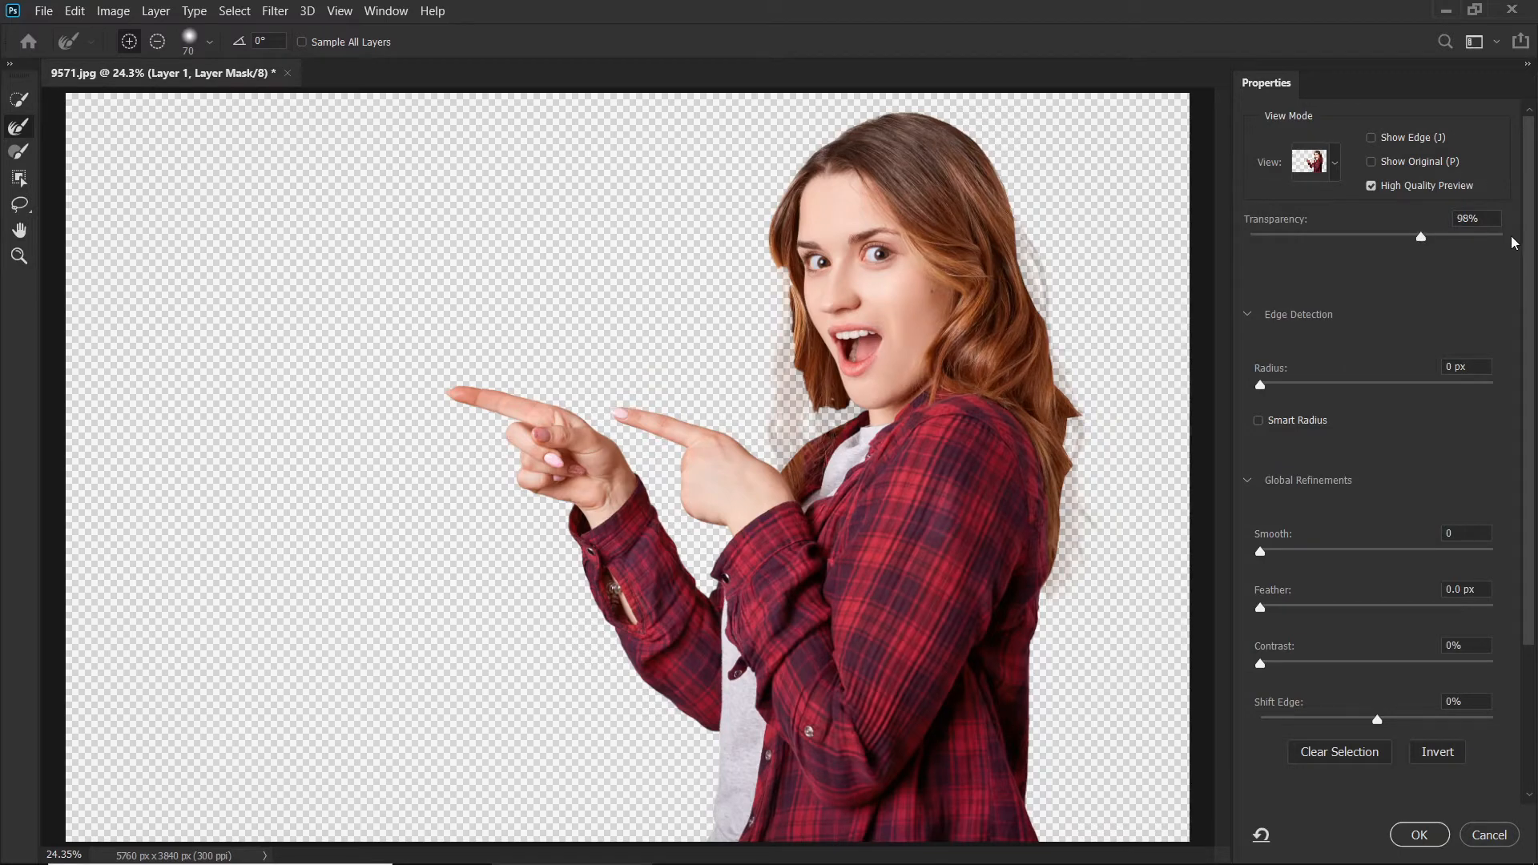
left_click_drag(1514, 243, 1514, 242)
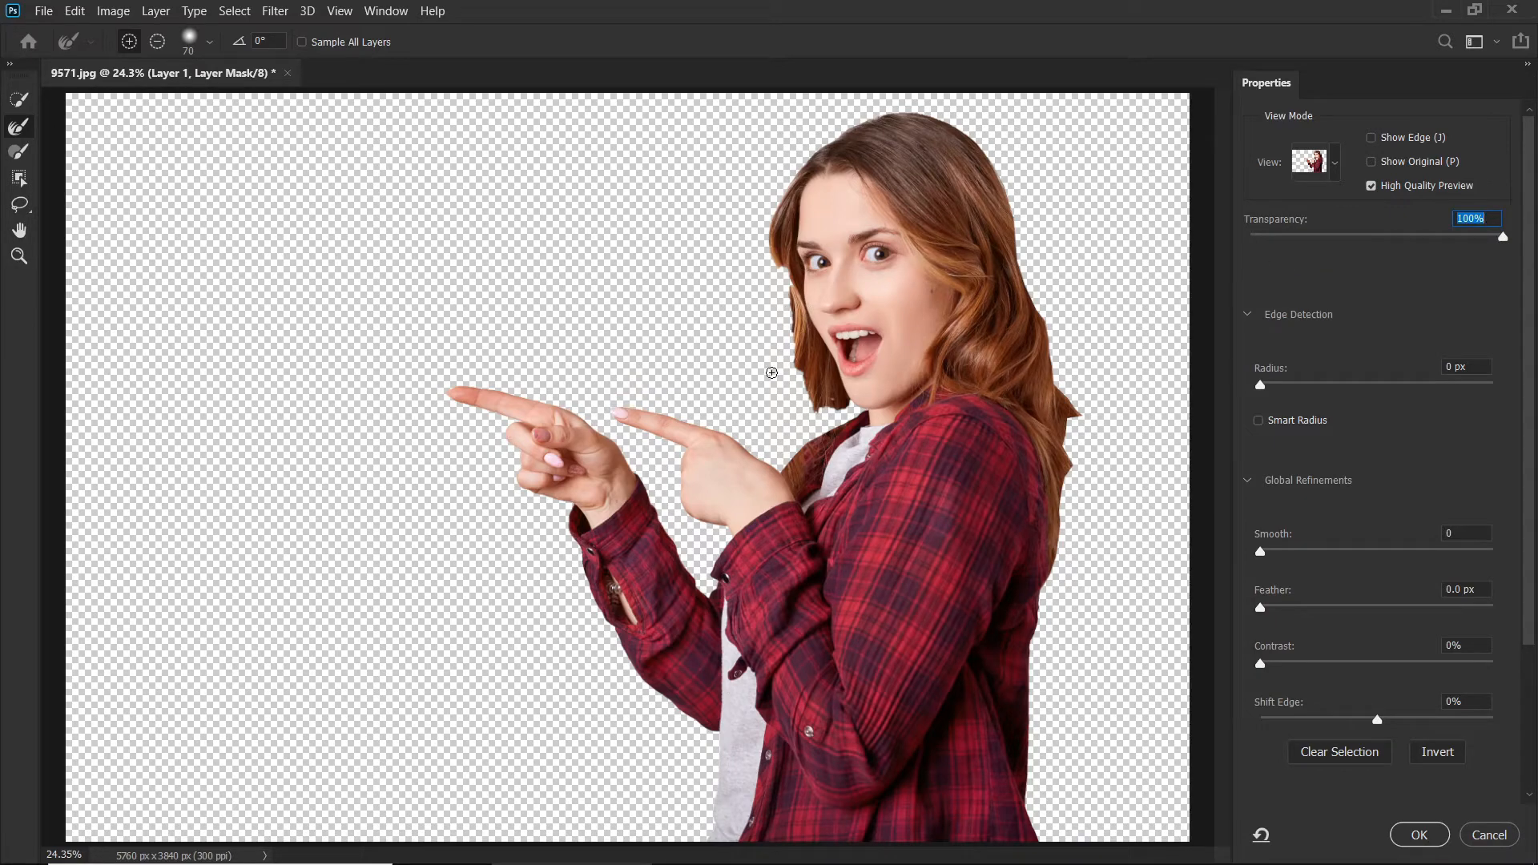
left_click_drag(1423, 246, 1221, 265)
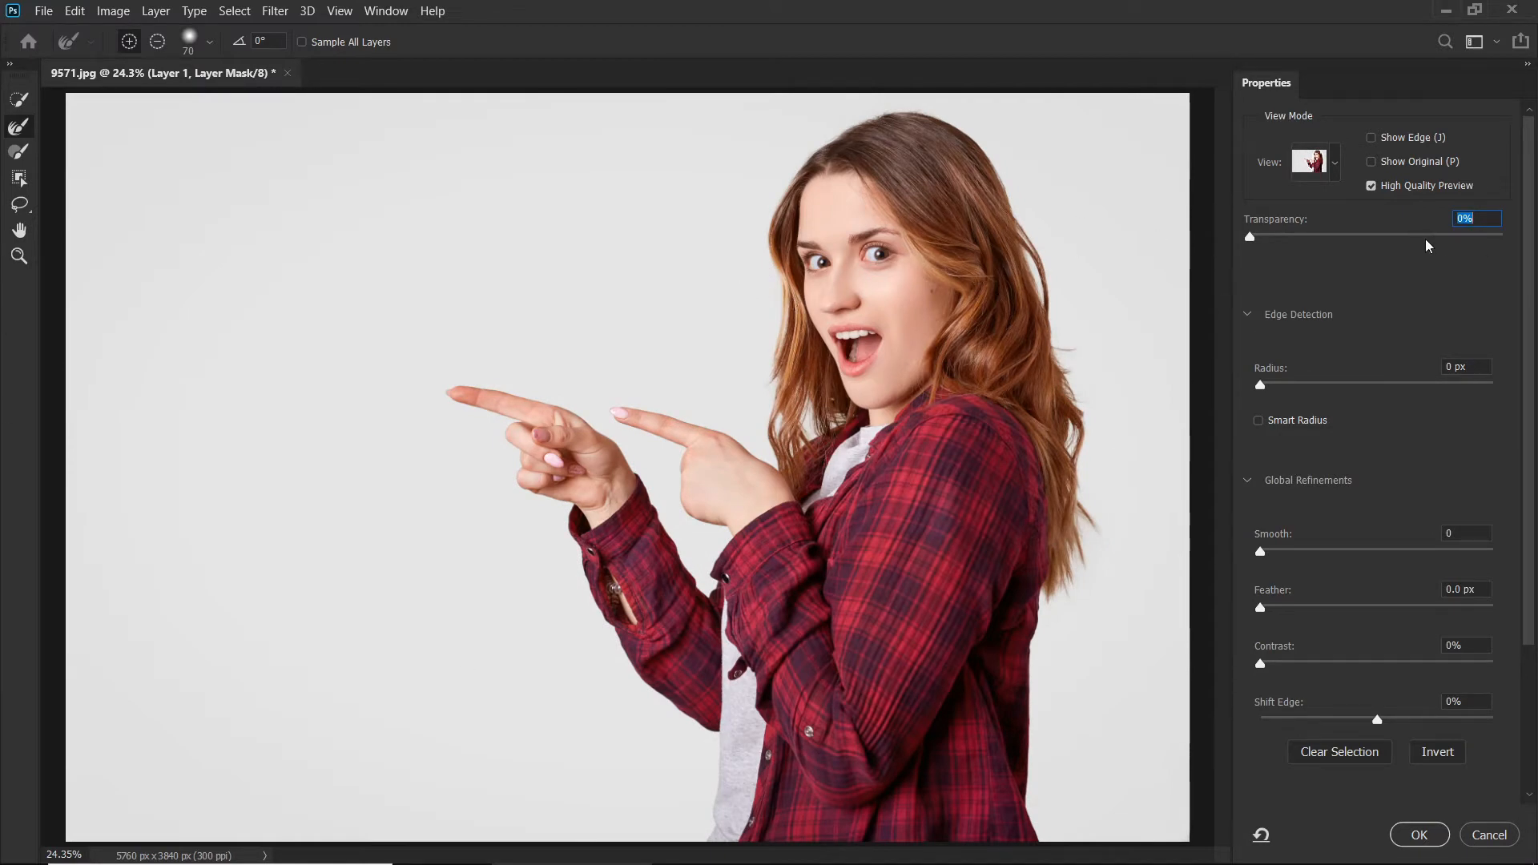
left_click_drag(1428, 246, 1460, 240)
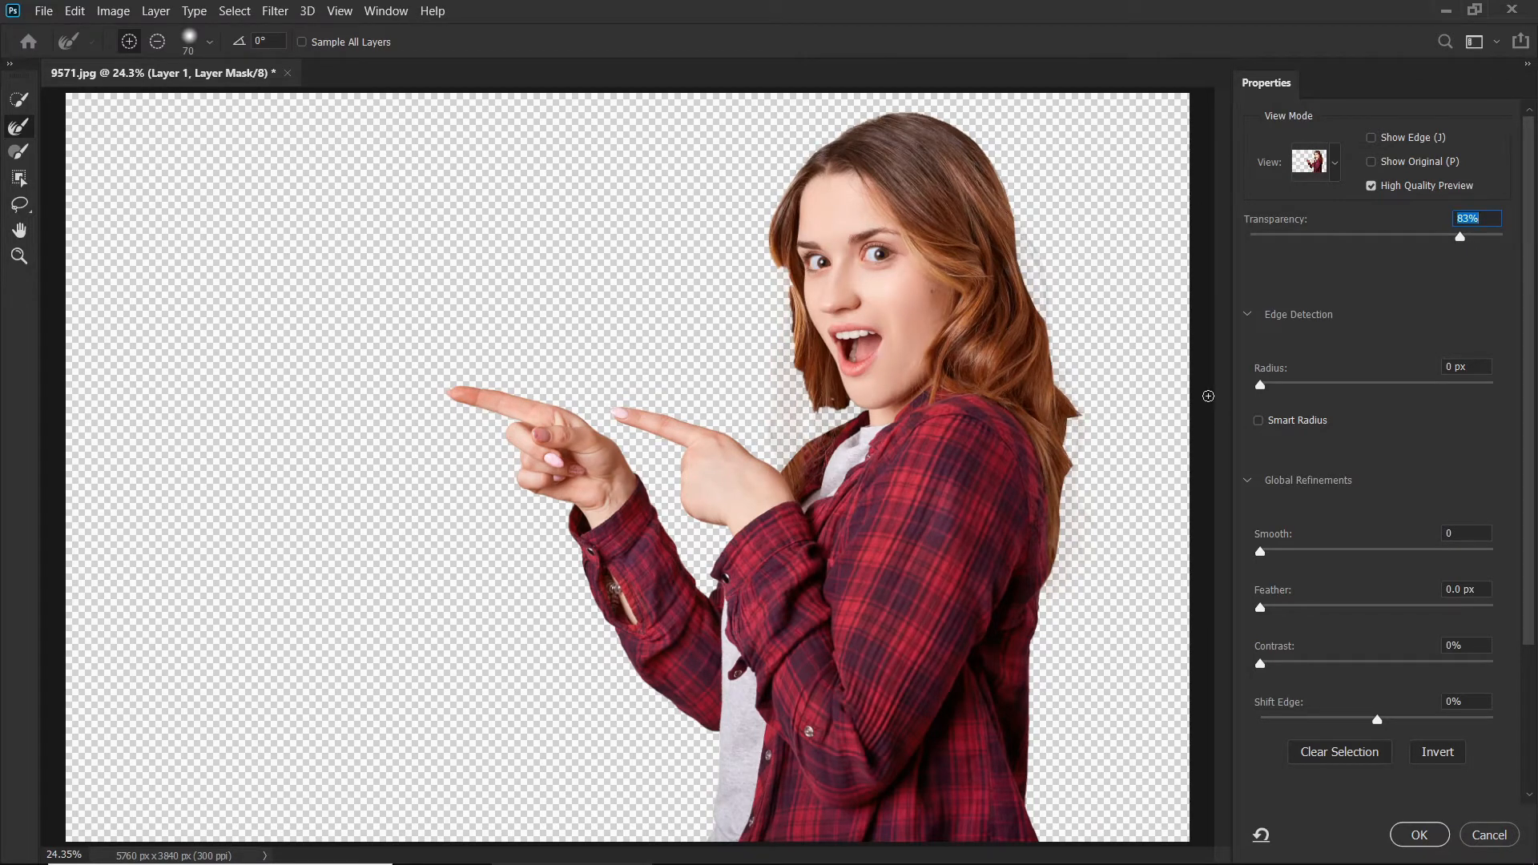
key("XF86MonBrightnessUp")
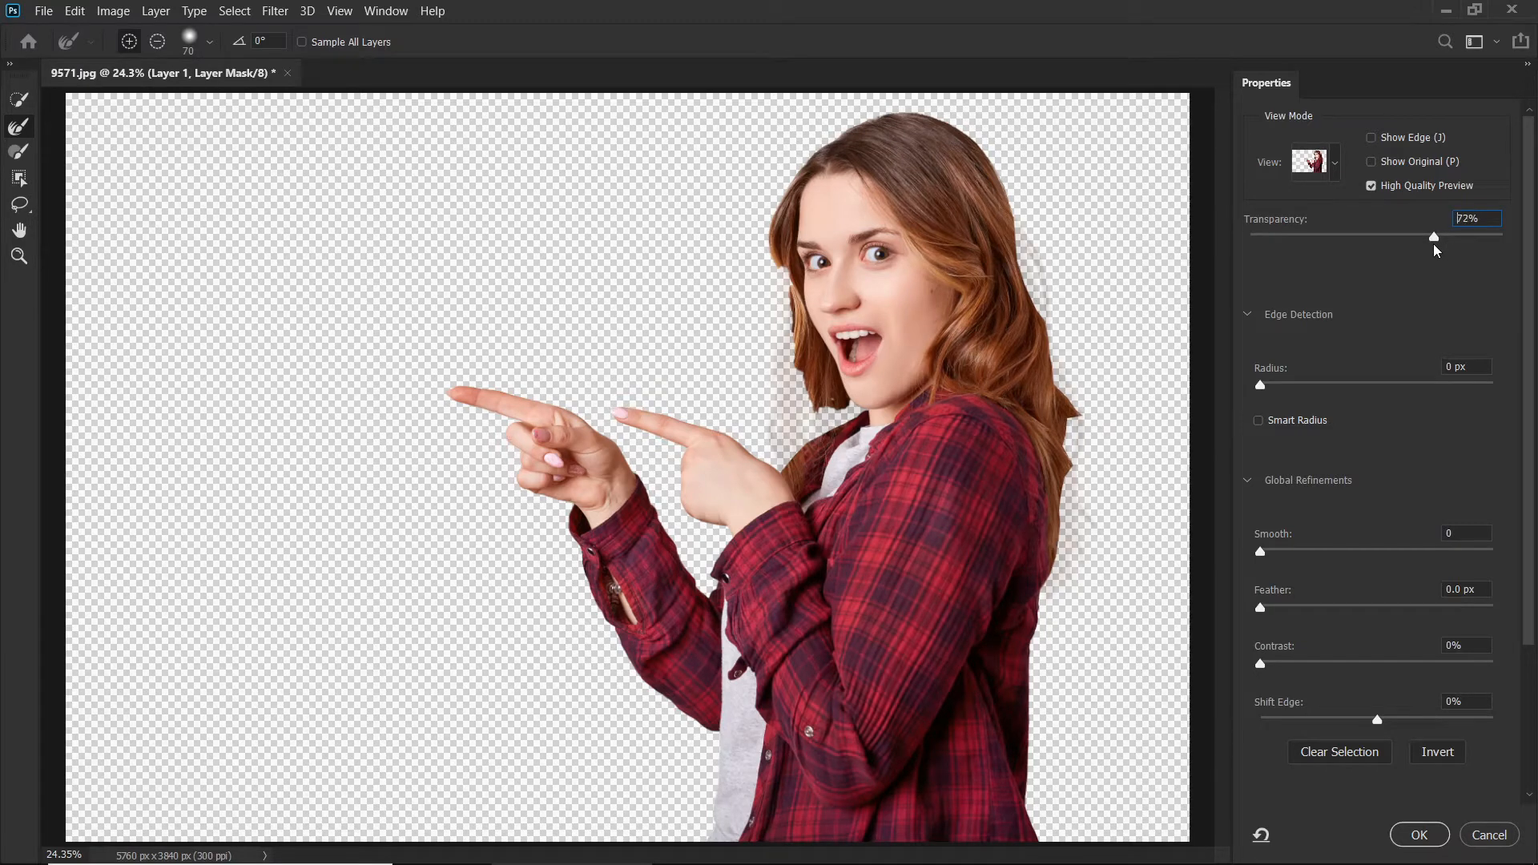
Paint with the Refine Edge Brush along the front hair beside the face and below the chin to recover loose strands.
key("z")
left_click_drag(900, 325, 930, 319)
key("space")
left_click_drag(1009, 351, 808, 525)
key("space")
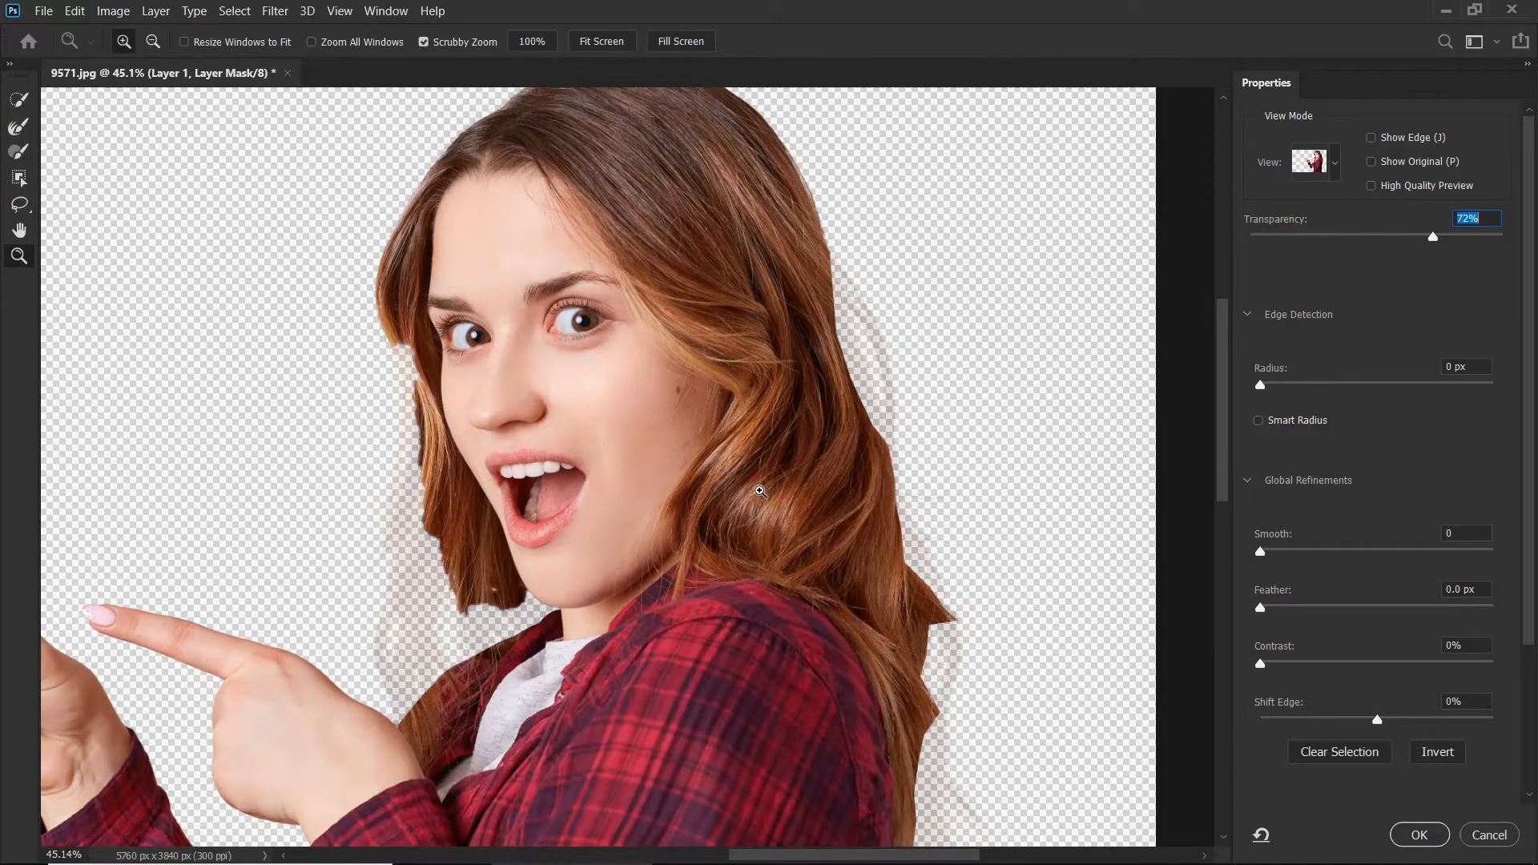
left_click_drag(747, 492, 701, 500)
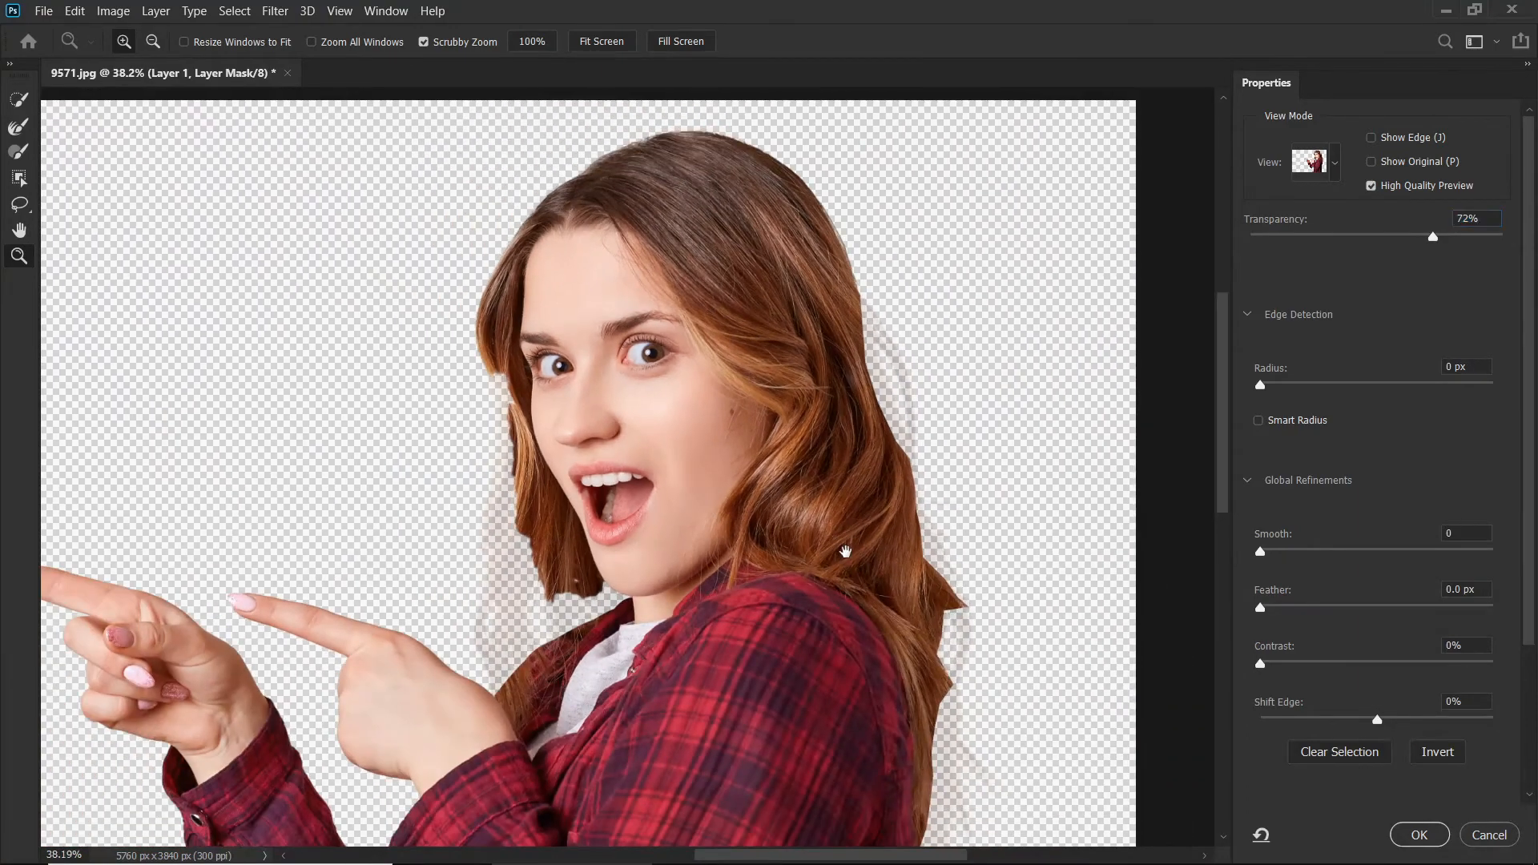
left_click_drag(845, 552, 846, 498)
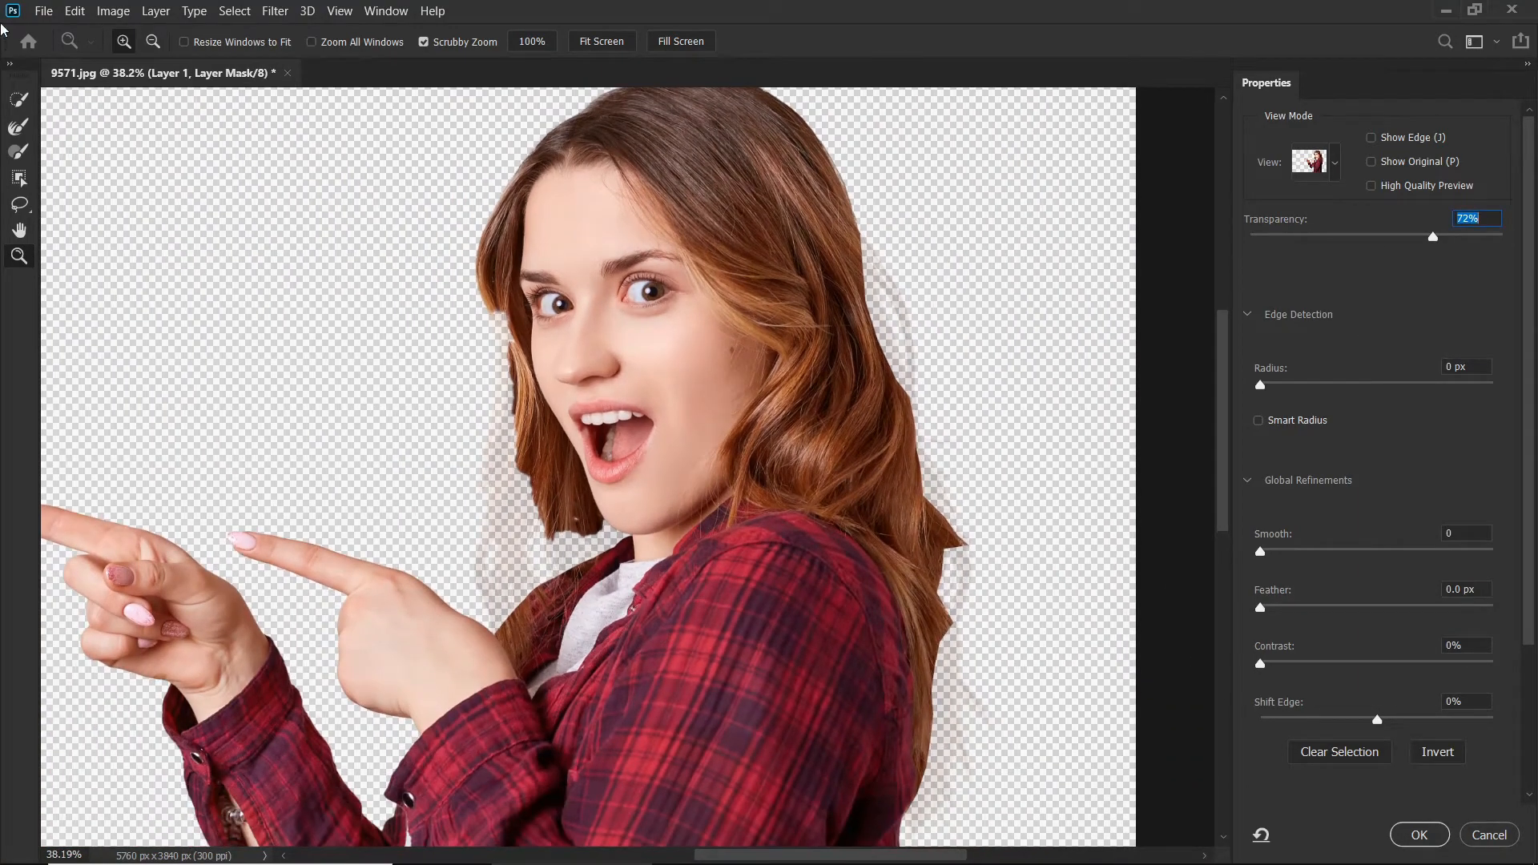
left_click(19, 127)
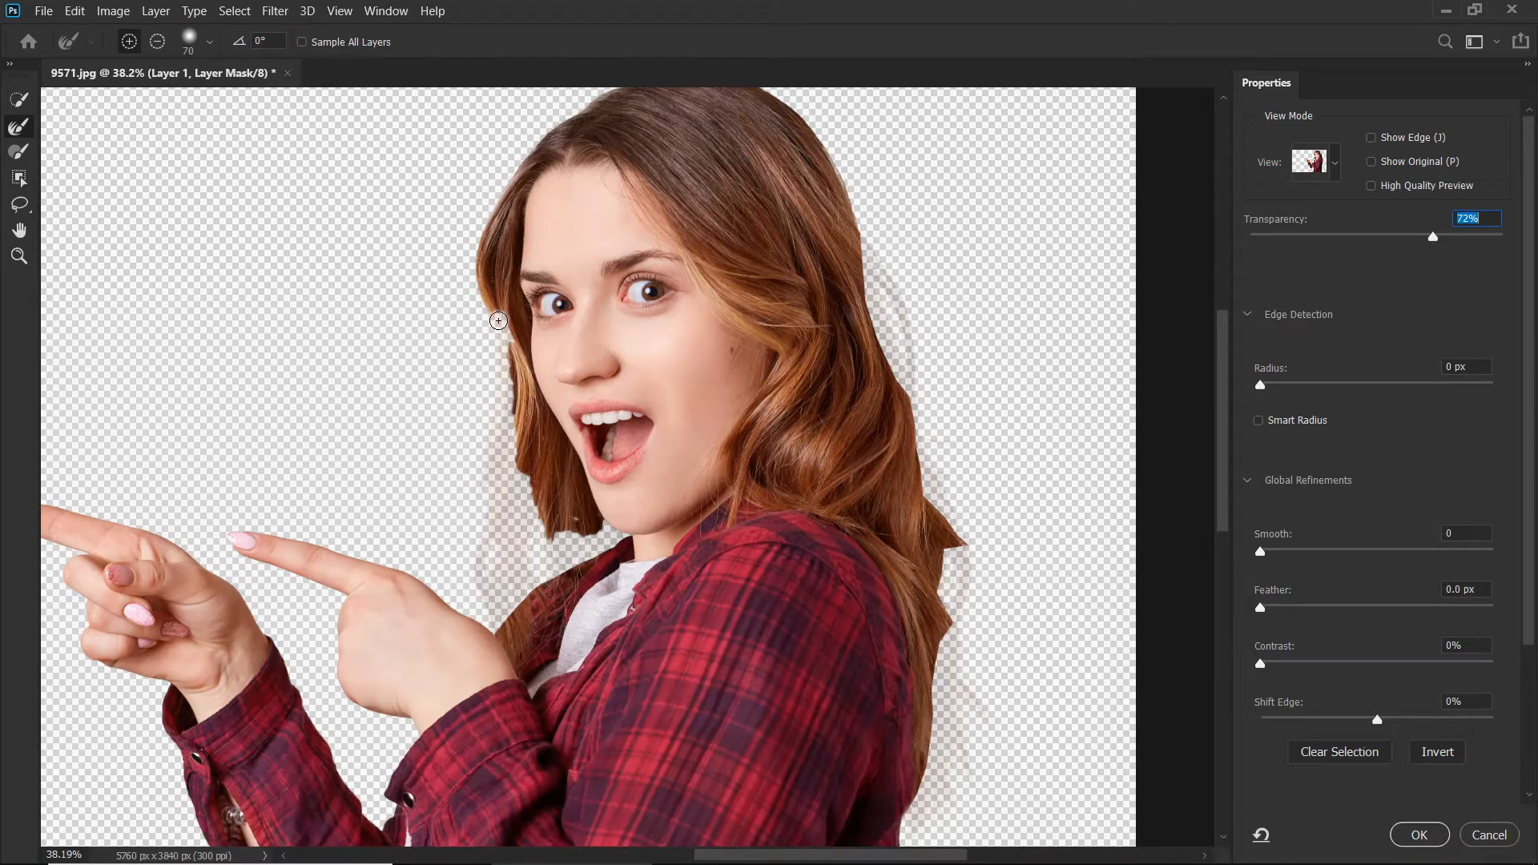
mouse_move(498, 321)
left_mouse_down()
mouse_move(481, 584)
mouse_move(499, 636)
mouse_move(500, 552)
mouse_move(505, 643)
mouse_move(510, 537)
mouse_move(518, 564)
mouse_move(505, 407)
mouse_move(493, 626)
mouse_move(517, 501)
mouse_move(519, 647)
mouse_move(533, 491)
mouse_move(520, 609)
mouse_move(553, 517)
mouse_move(546, 601)
mouse_move(594, 516)
mouse_move(586, 569)
mouse_move(586, 517)
mouse_move(556, 593)
left_mouse_up()
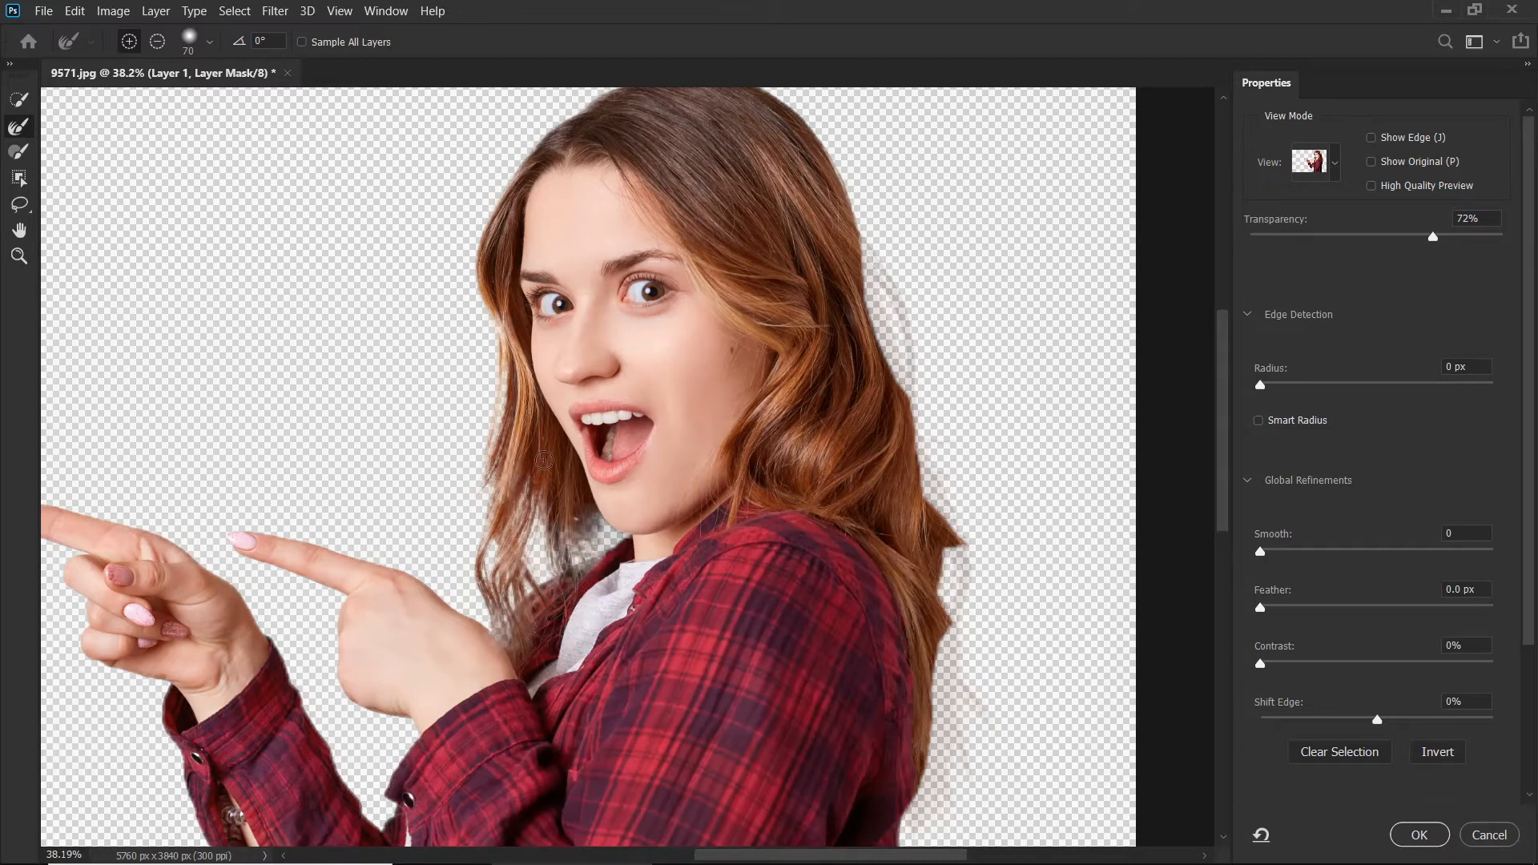
left_click_drag(591, 559, 598, 494)
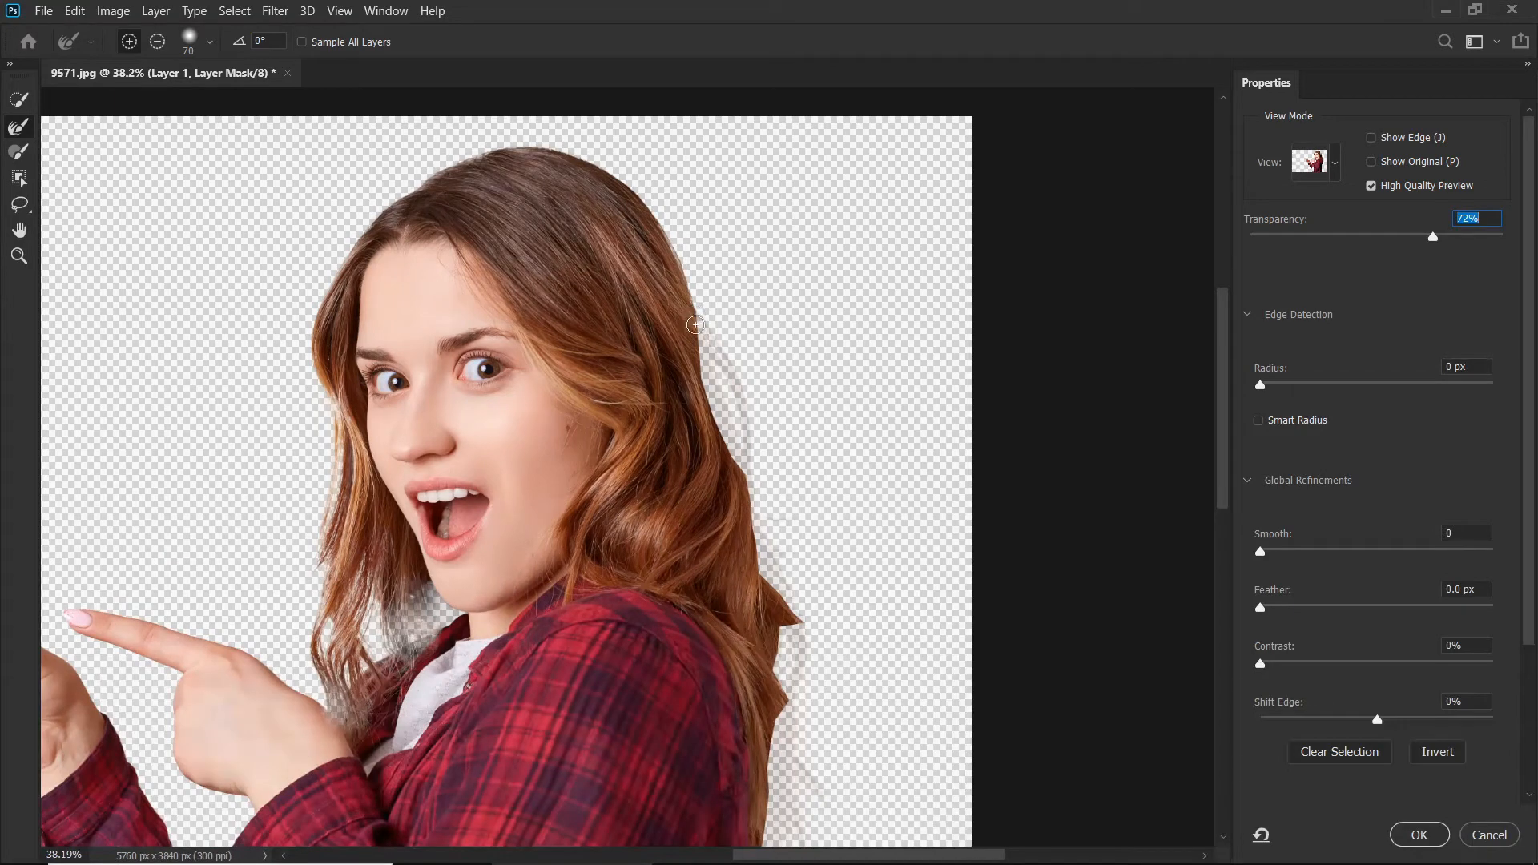
Refine the loose strand behind the head, undoing the first stroke and repainting along the strand and the gap inside it.
mouse_move(696, 325)
left_mouse_down()
mouse_move(733, 397)
mouse_move(742, 528)
mouse_move(743, 471)
mouse_move(739, 487)
left_mouse_up()
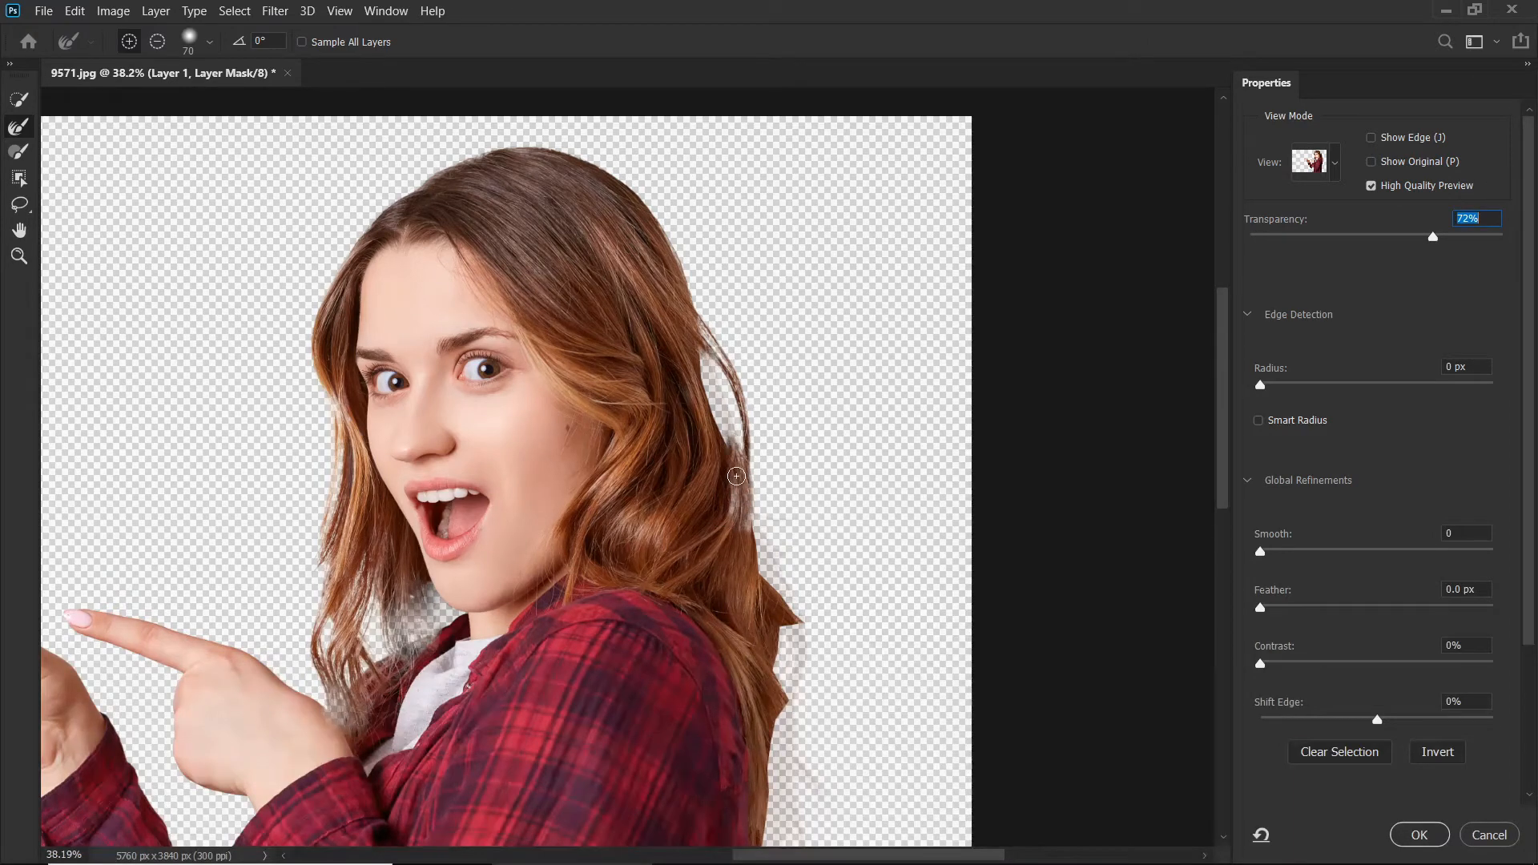
key("ctrl+z")
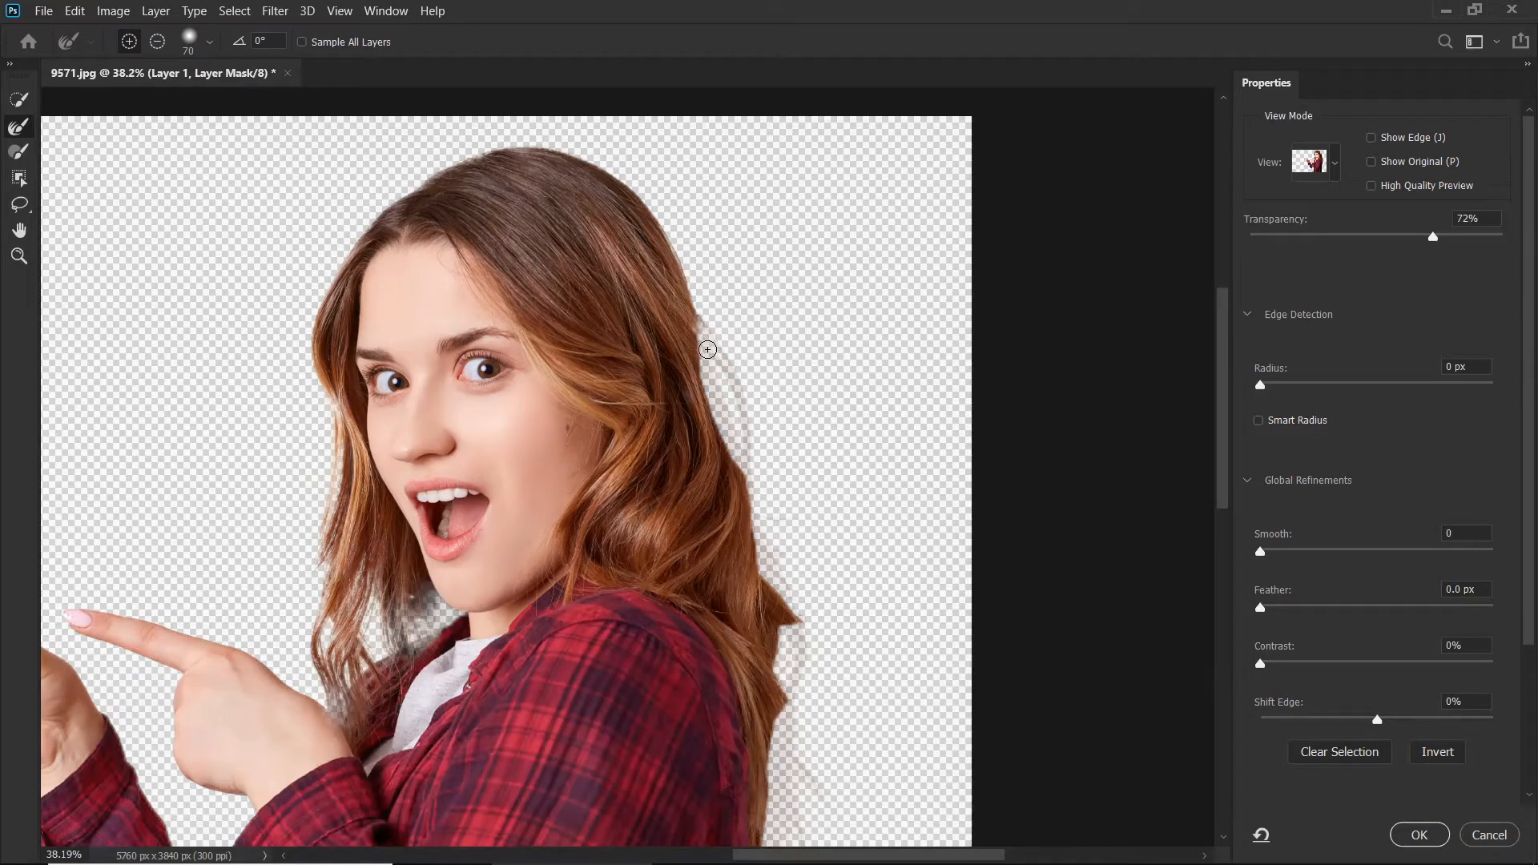
left_click_drag(700, 329, 749, 457)
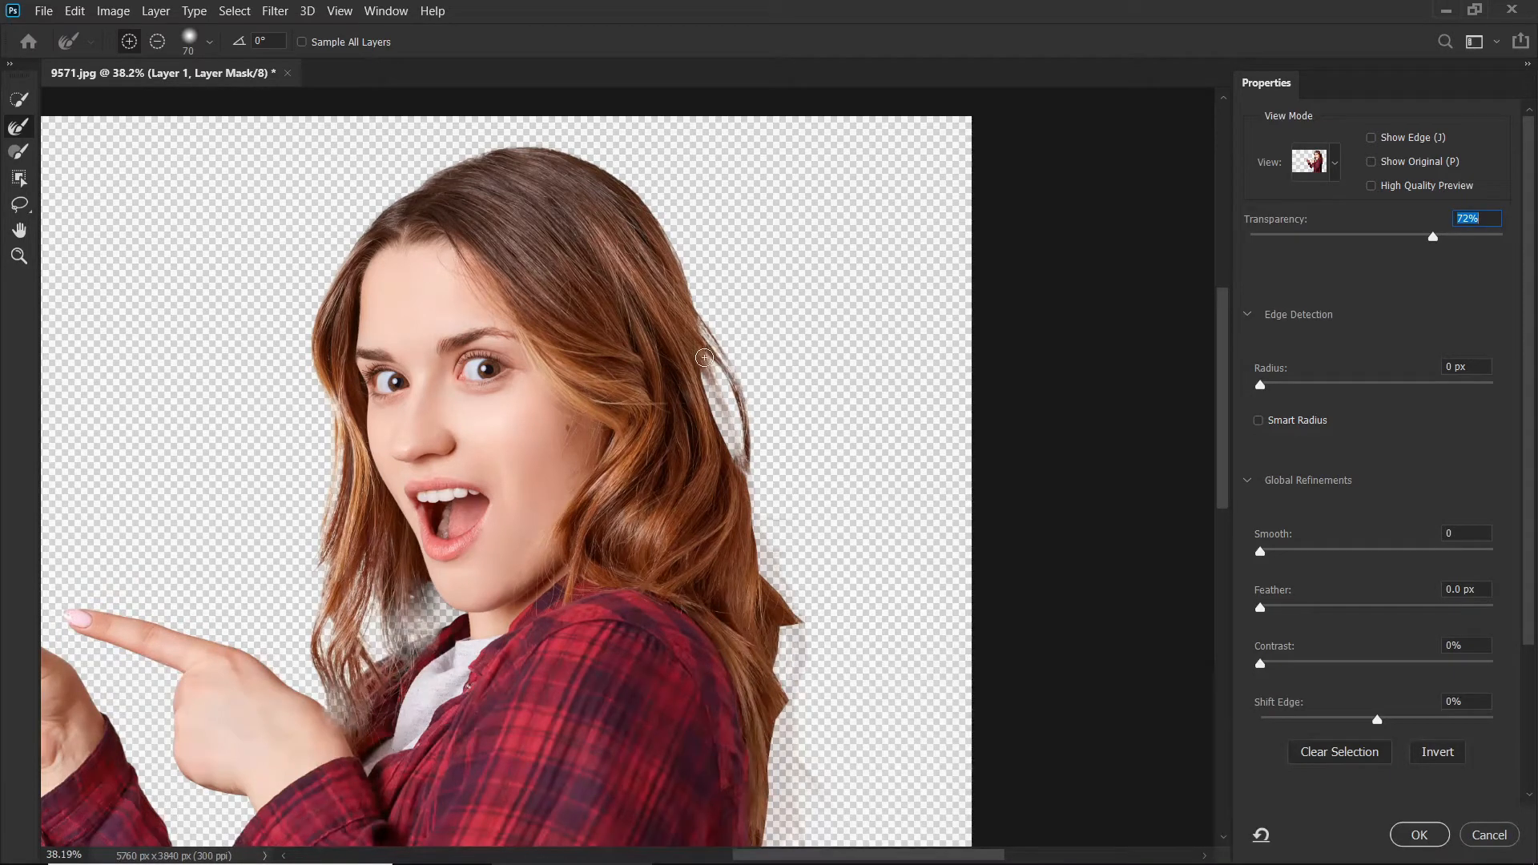
mouse_move(707, 354)
left_mouse_down()
mouse_move(746, 467)
mouse_move(743, 393)
left_mouse_up()
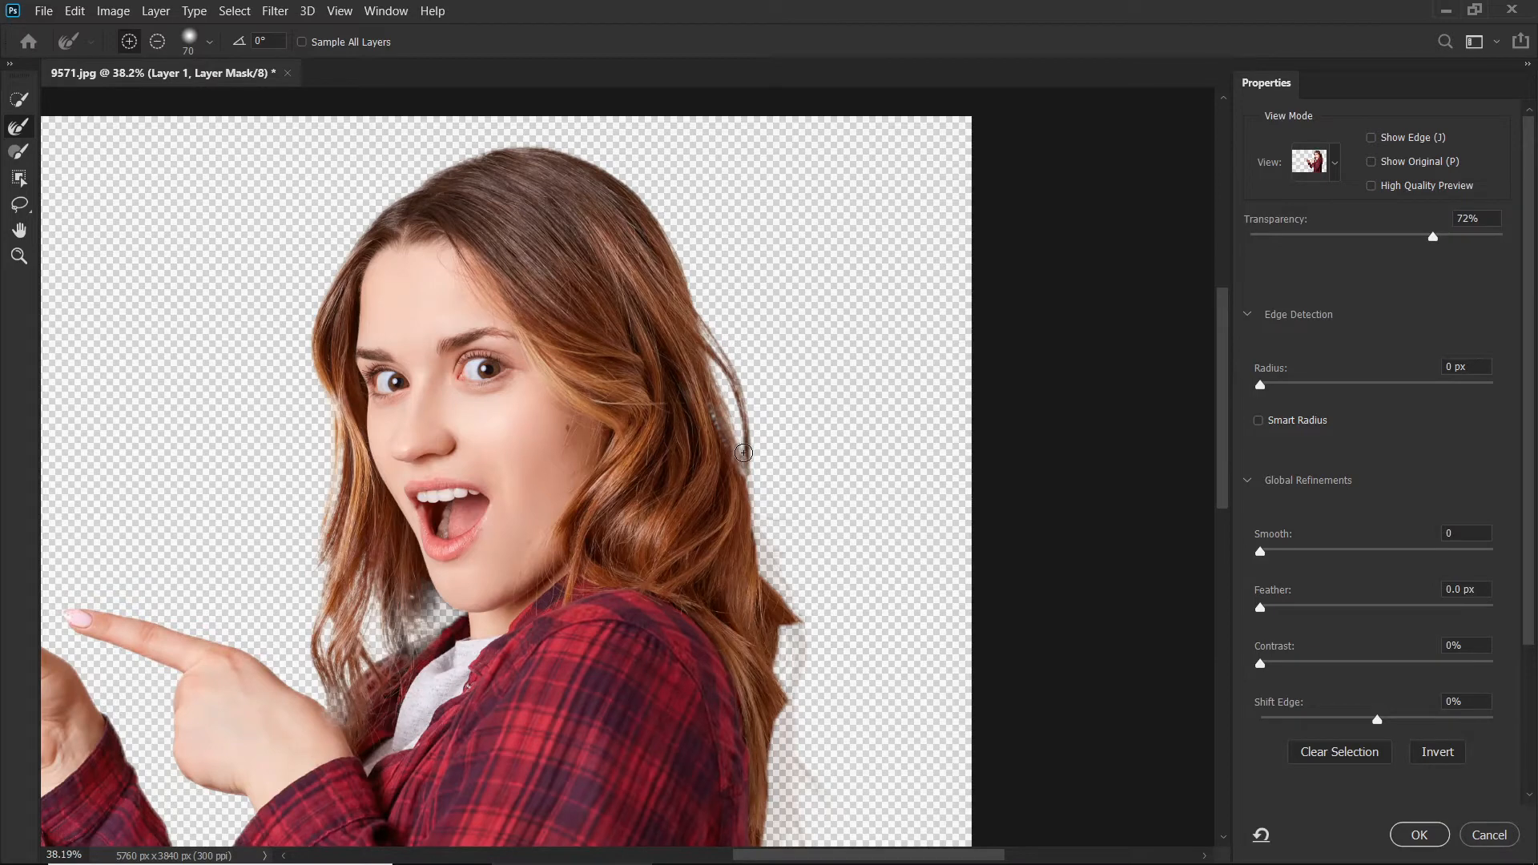
Try Onion Skin transparency at 80% and 89%, settle on 77%, and turn on High Quality Preview.
left_click_drag(1434, 237, 1480, 238)
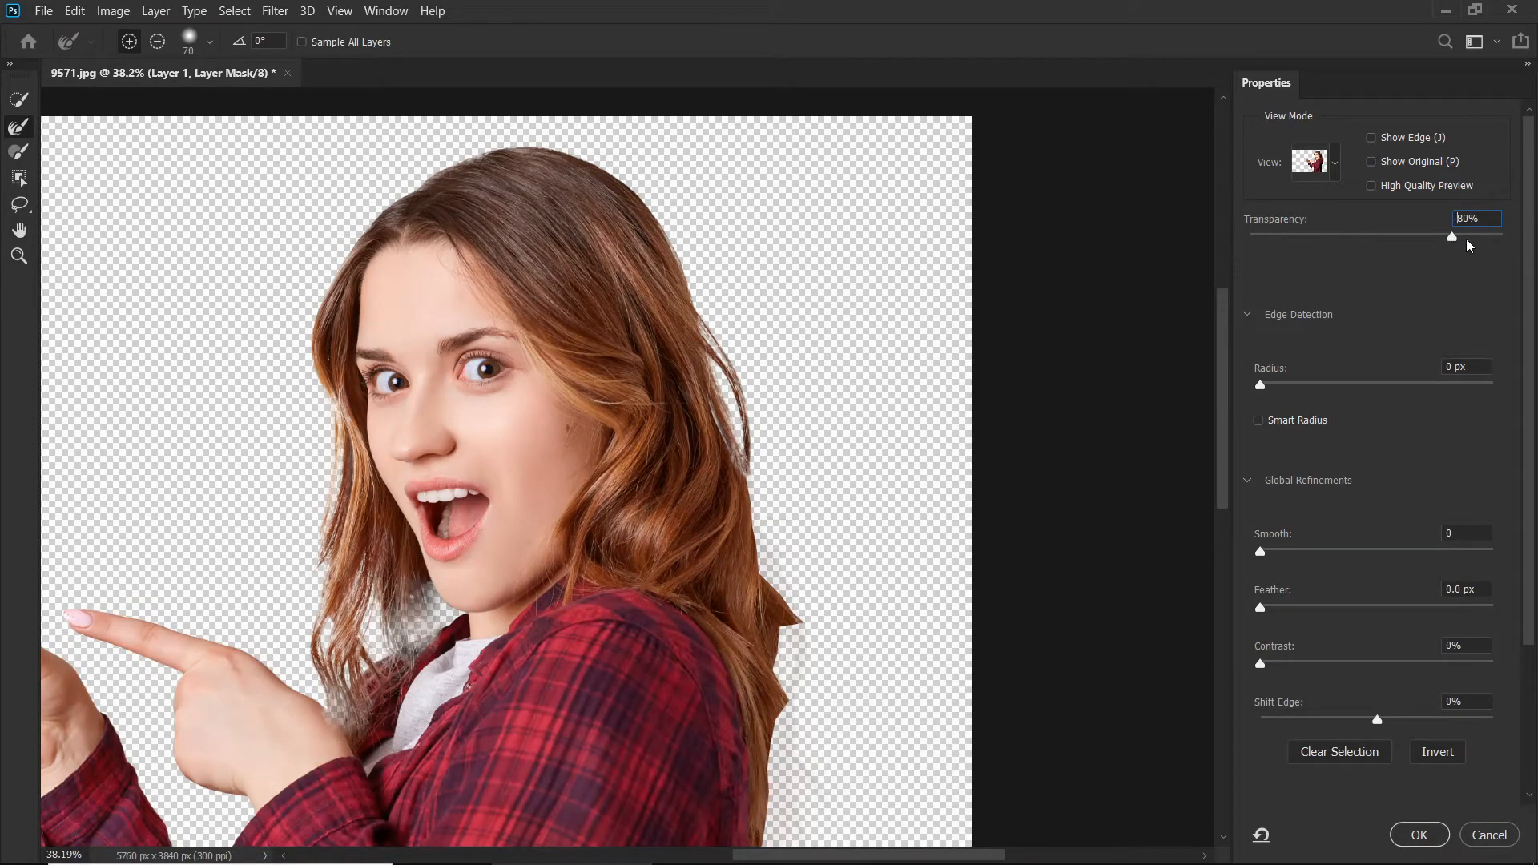
left_click_drag(1499, 240, 1517, 240)
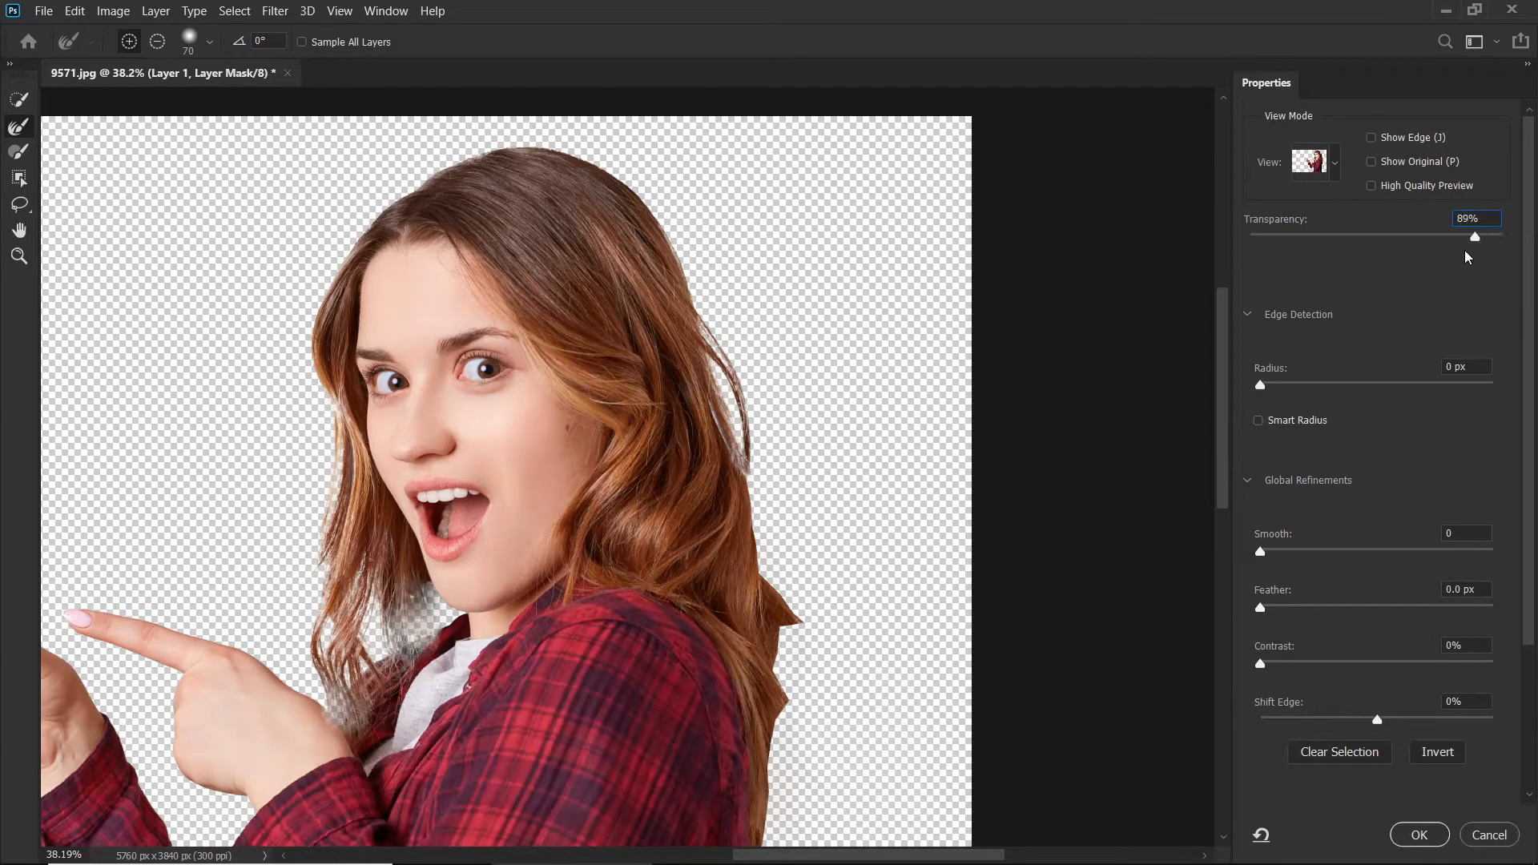
left_click_drag(682, 482, 660, 364)
left_click_drag(729, 485, 710, 394)
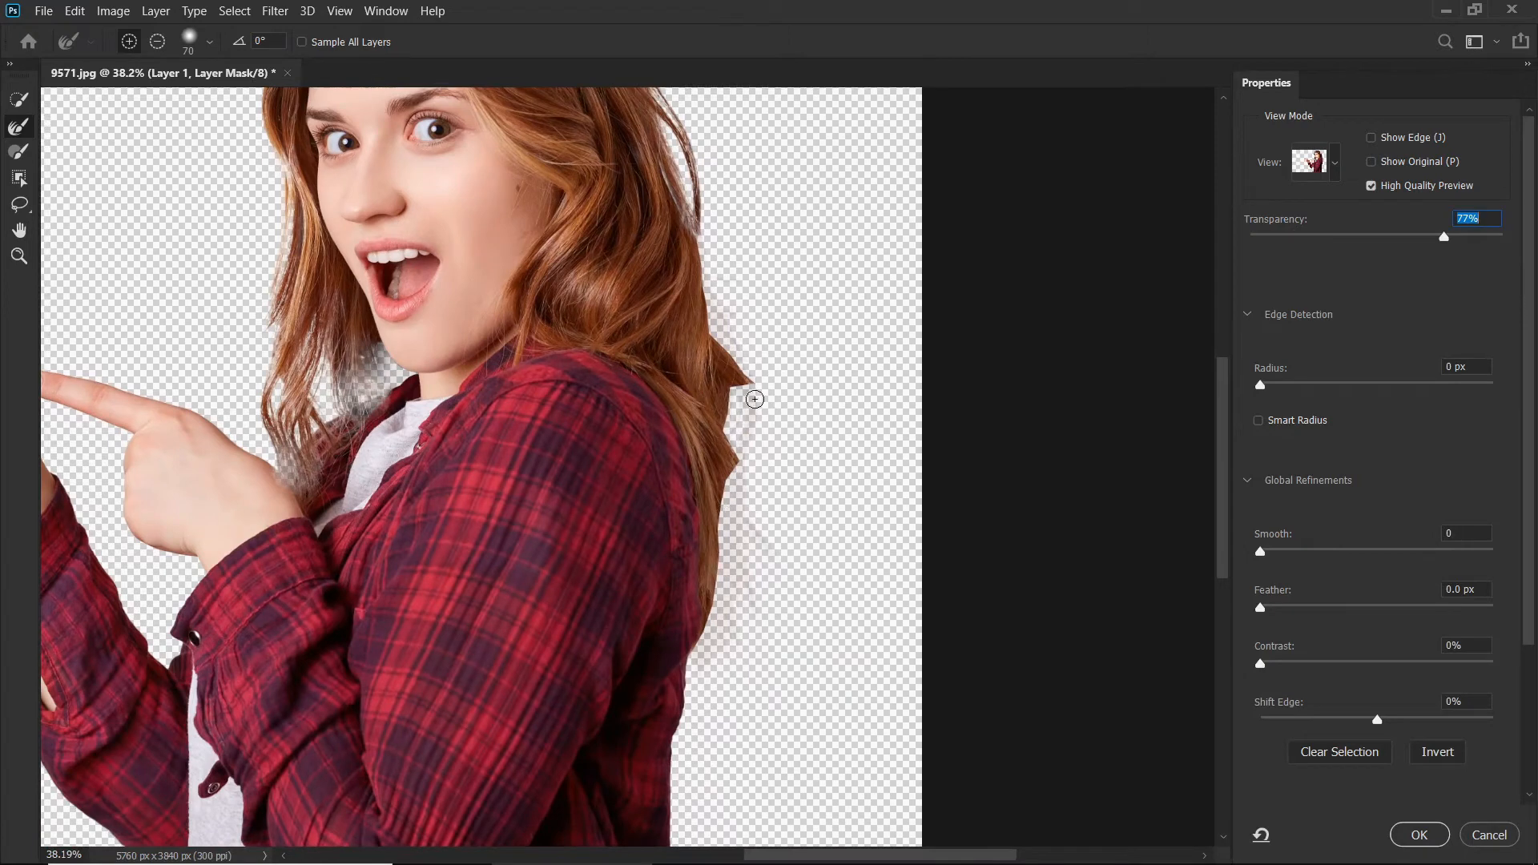
Paint with the Refine Edge Brush along the back hair from beside the cheek down to the tips over the shoulder.
left_click_drag(698, 236, 711, 257)
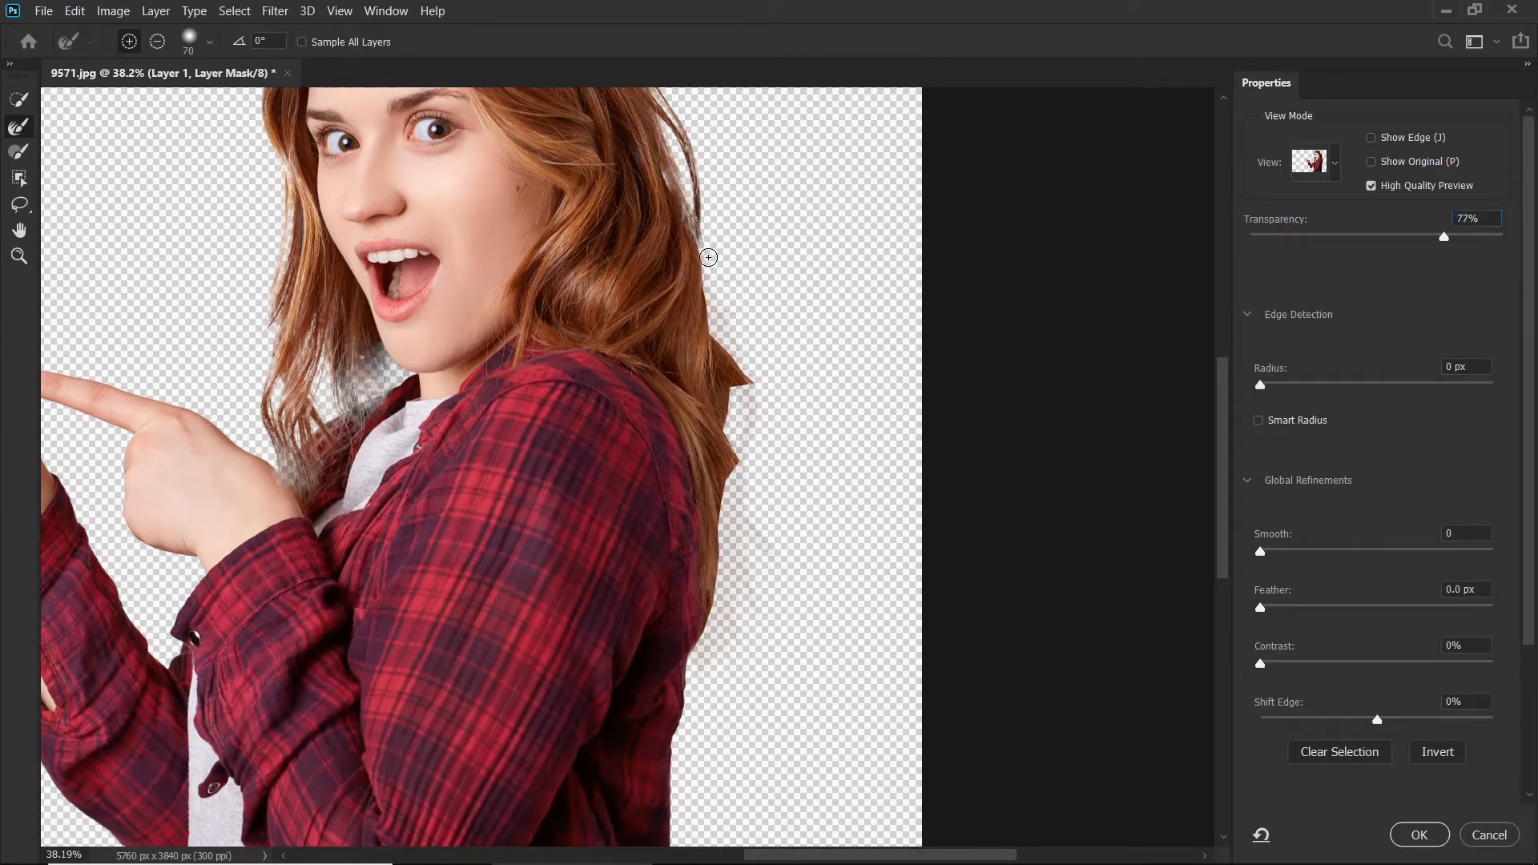
mouse_move(722, 313)
left_mouse_down()
mouse_move(725, 362)
mouse_move(708, 270)
mouse_move(749, 379)
mouse_move(752, 456)
mouse_move(749, 387)
mouse_move(728, 519)
mouse_move(733, 646)
mouse_move(734, 629)
left_mouse_up()
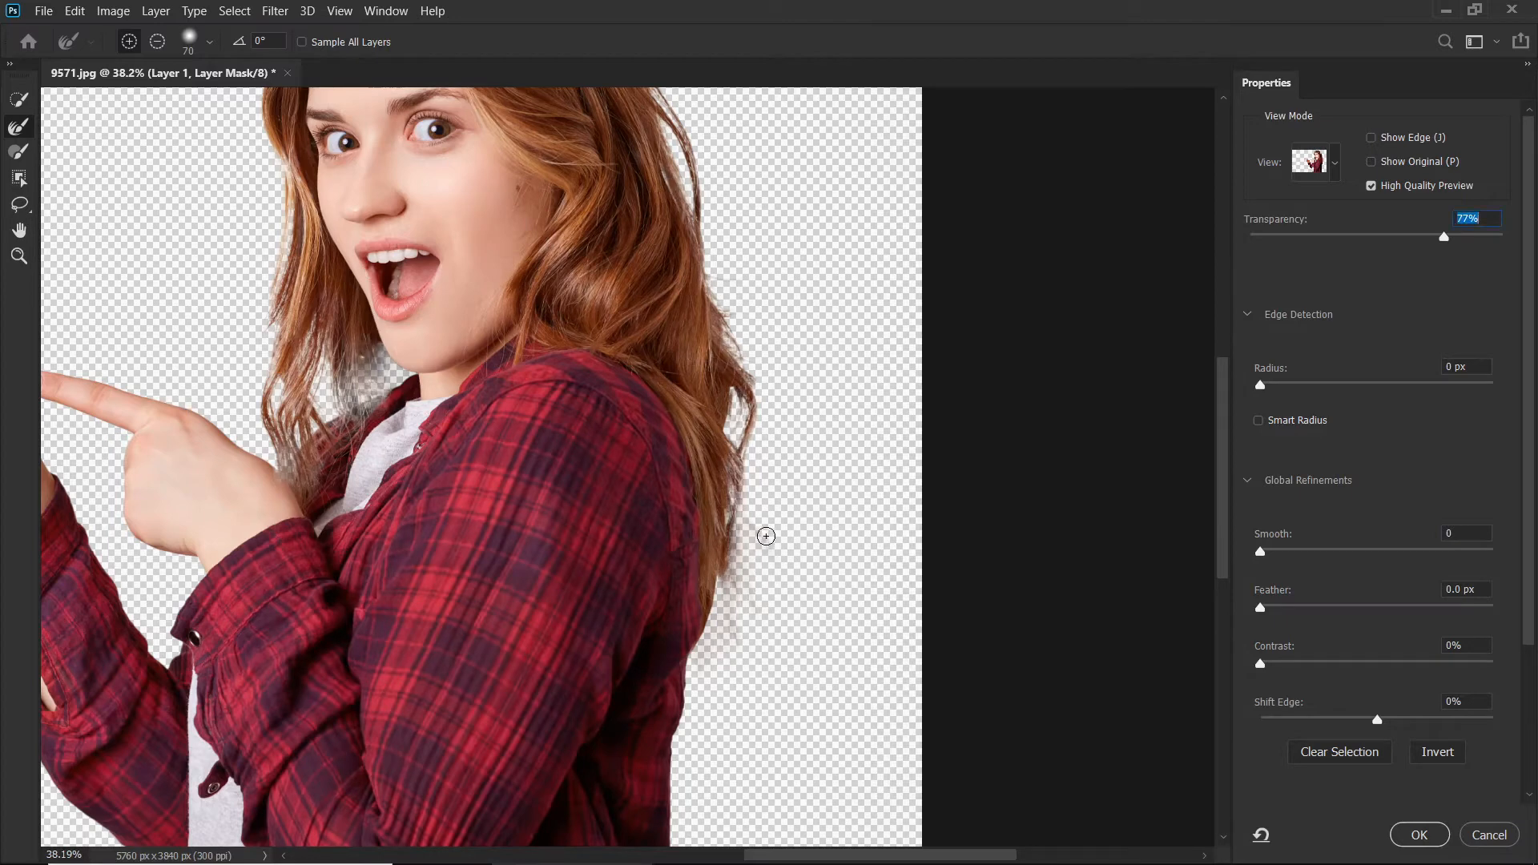
left_click_drag(745, 546, 750, 552)
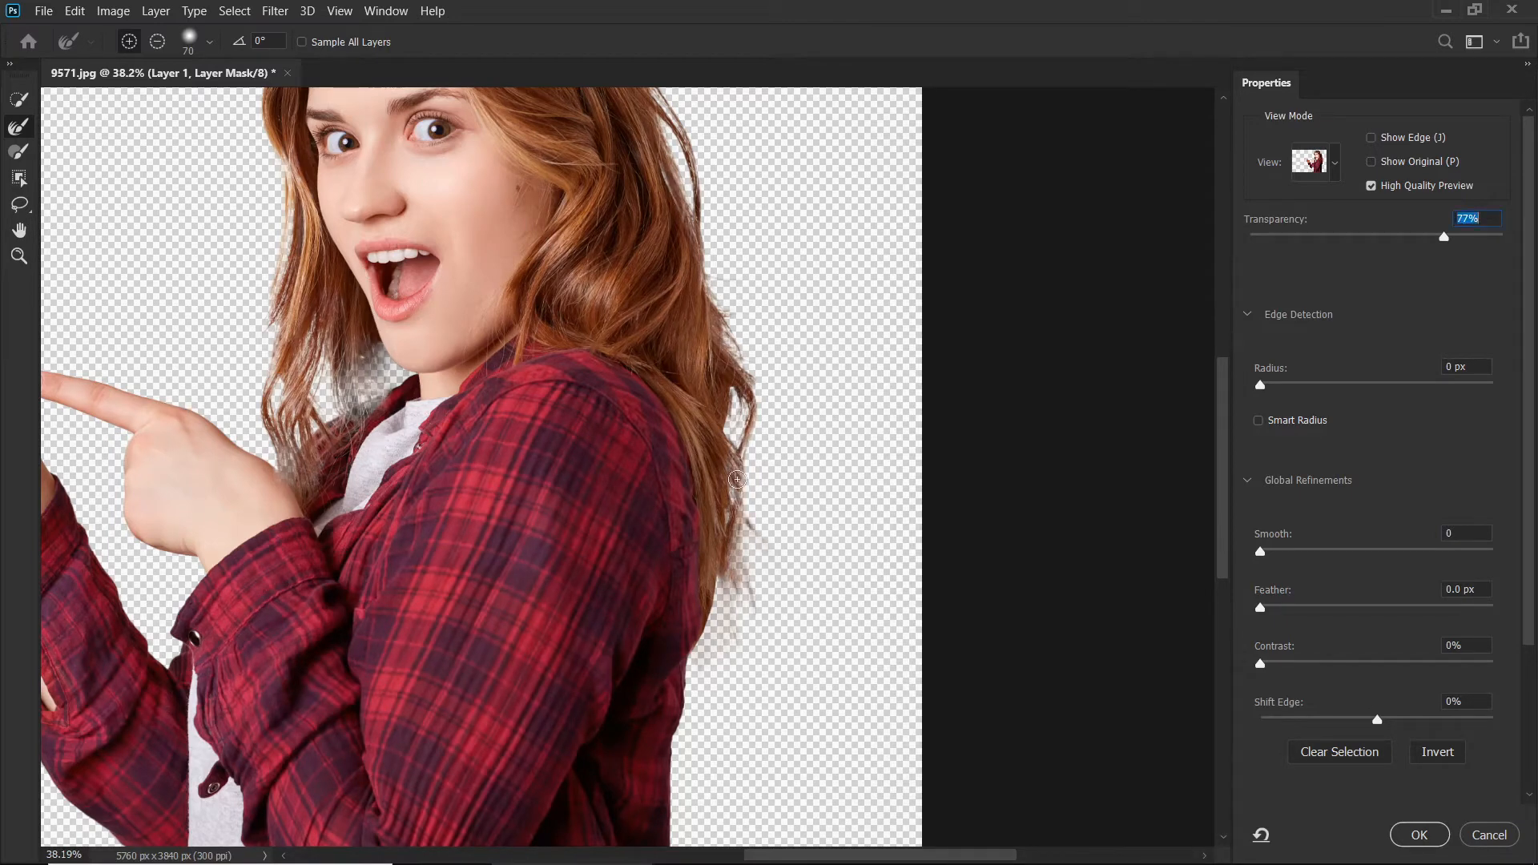
mouse_move(737, 479)
left_mouse_down()
mouse_move(724, 584)
mouse_move(724, 570)
left_mouse_up()
left_click(719, 277)
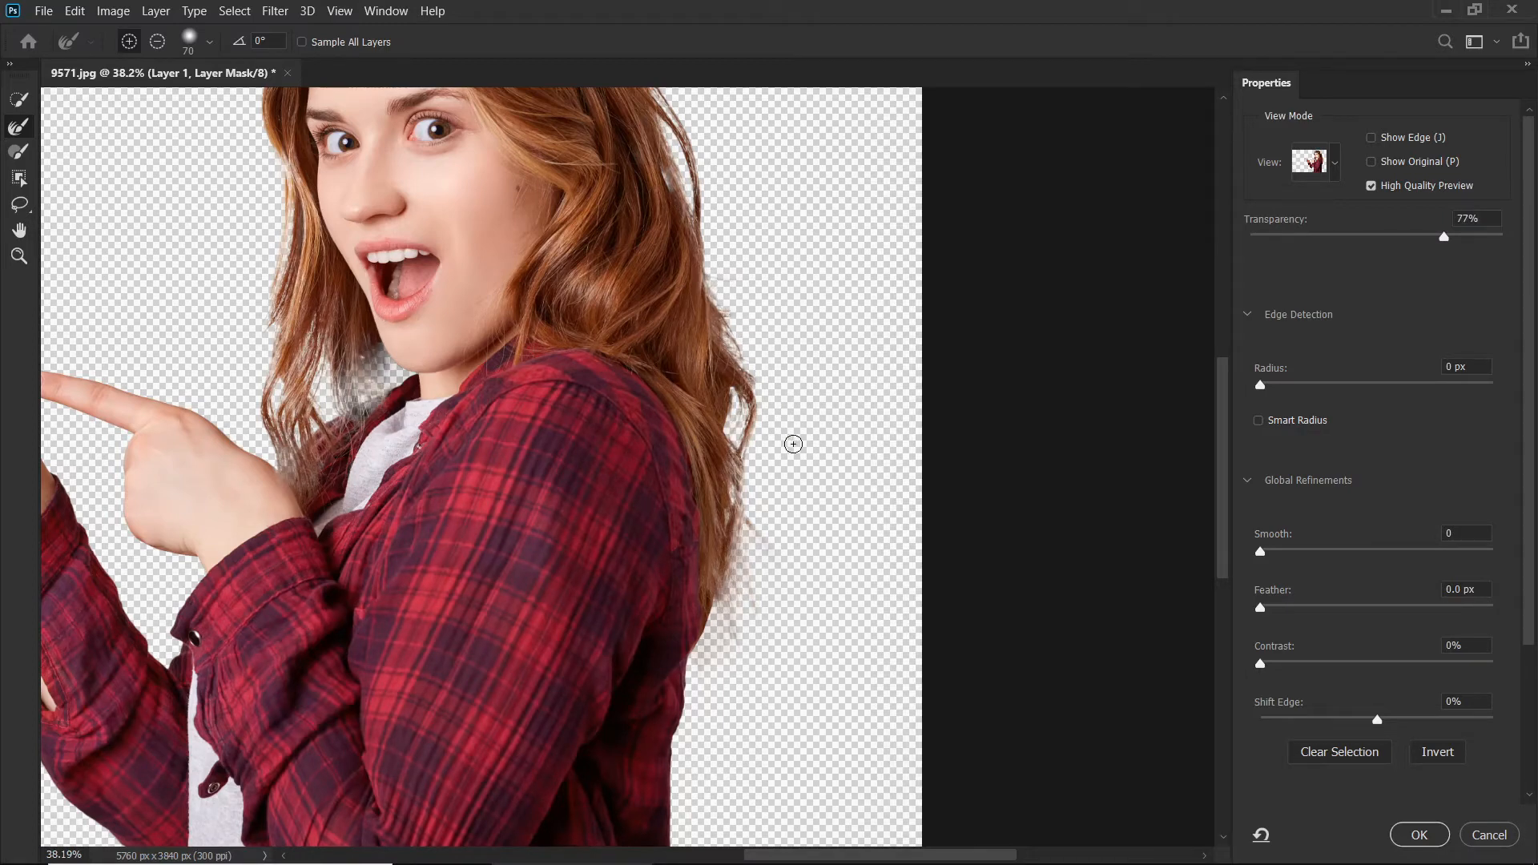
mouse_move(794, 532)
left_mouse_down()
mouse_move(775, 608)
mouse_move(739, 572)
mouse_move(738, 605)
left_mouse_up()
mouse_move(722, 688)
left_mouse_down()
mouse_move(718, 718)
mouse_move(726, 602)
mouse_move(712, 670)
left_mouse_up()
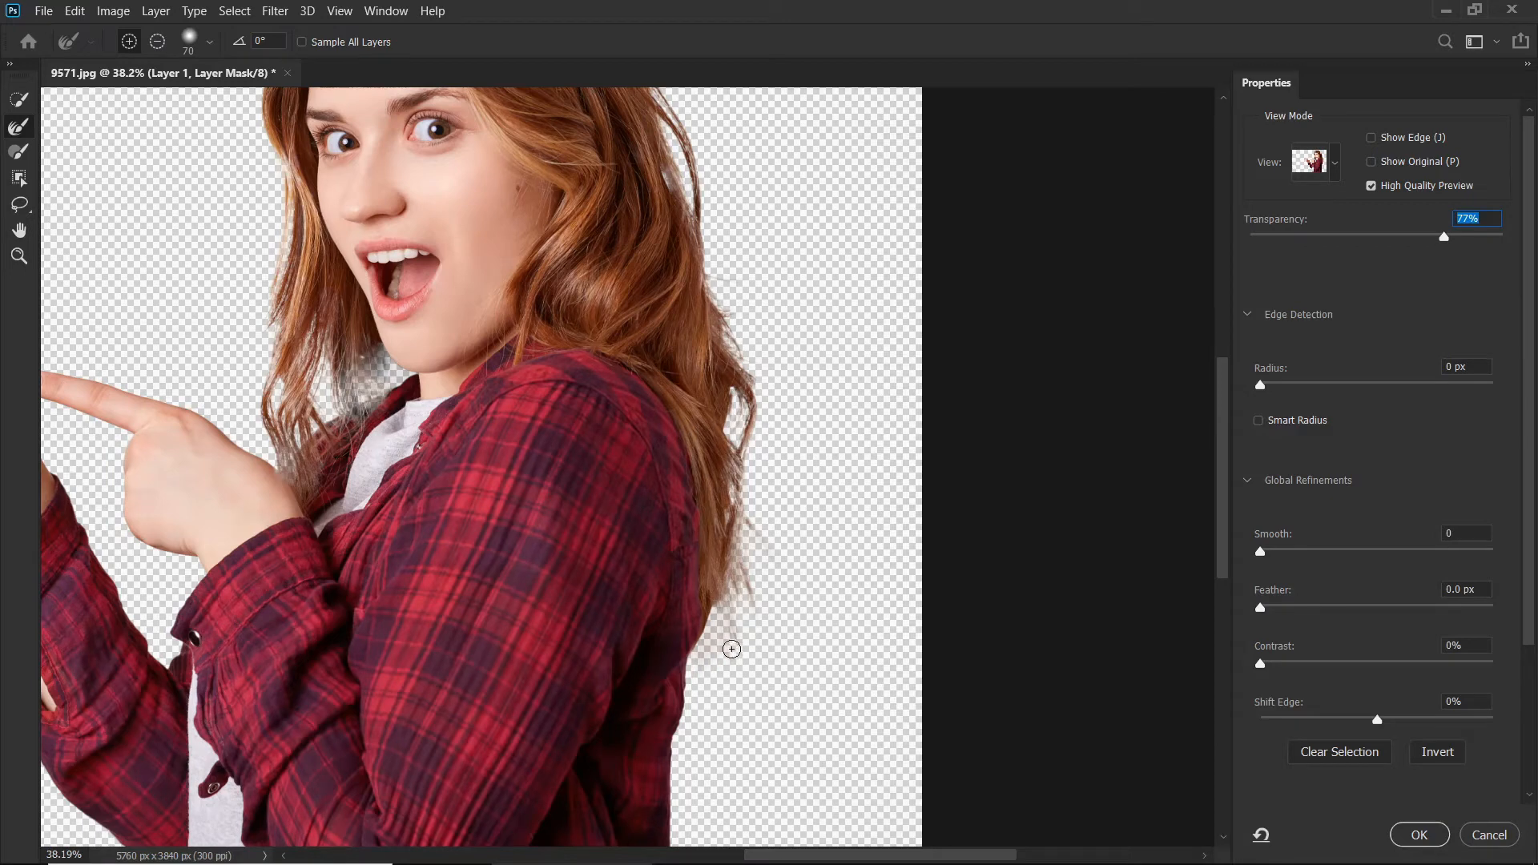
Lower the transparency to 13%, refine the lowest hair tips beside the sleeve, and raise the transparency to 88%.
left_click_drag(1444, 237, 1284, 238)
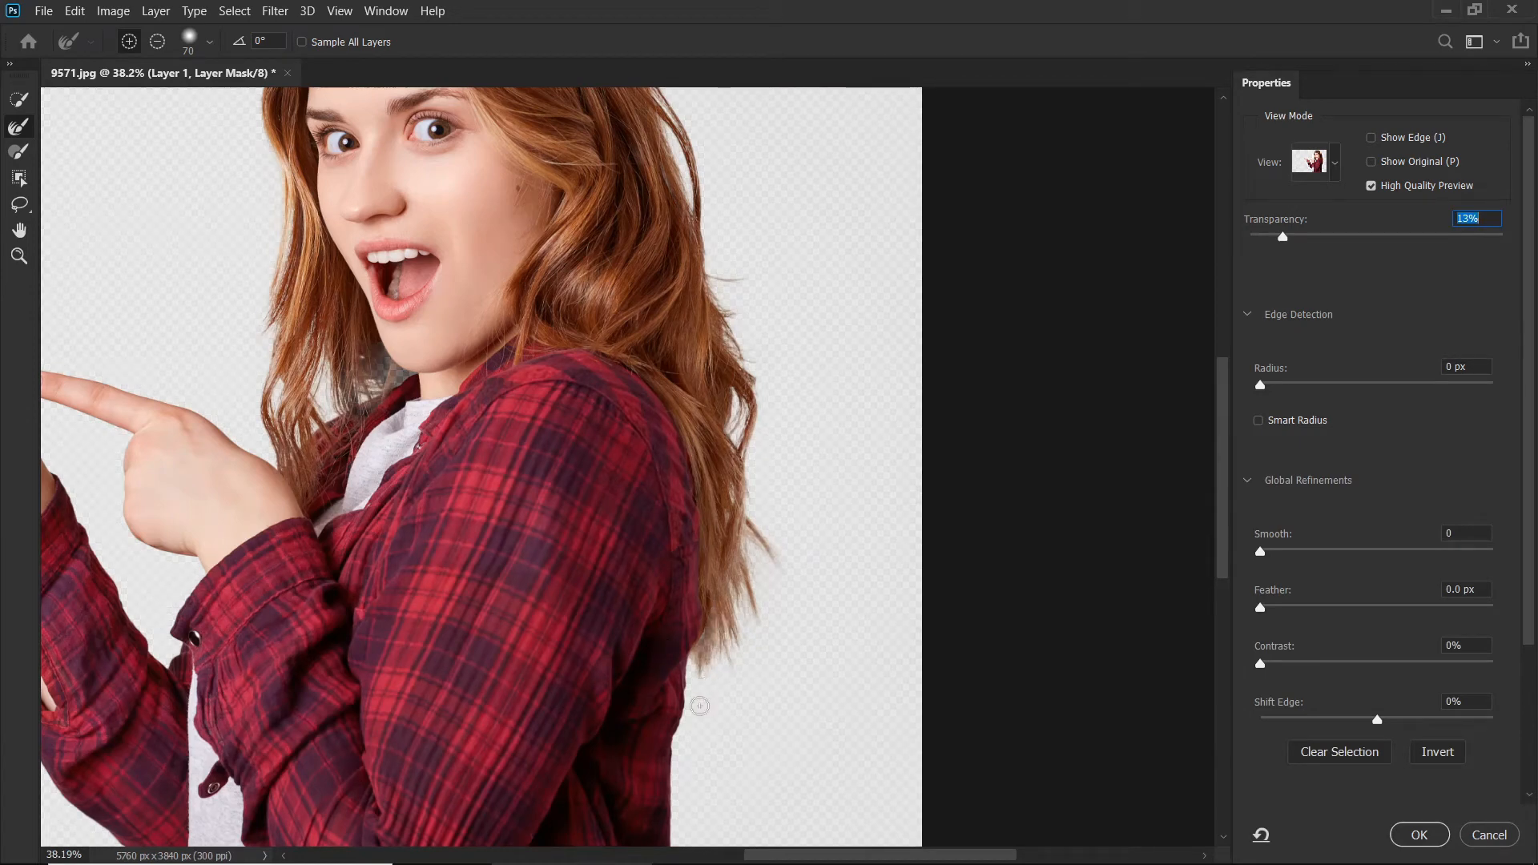
left_click_drag(690, 645, 701, 642)
left_click(1473, 234)
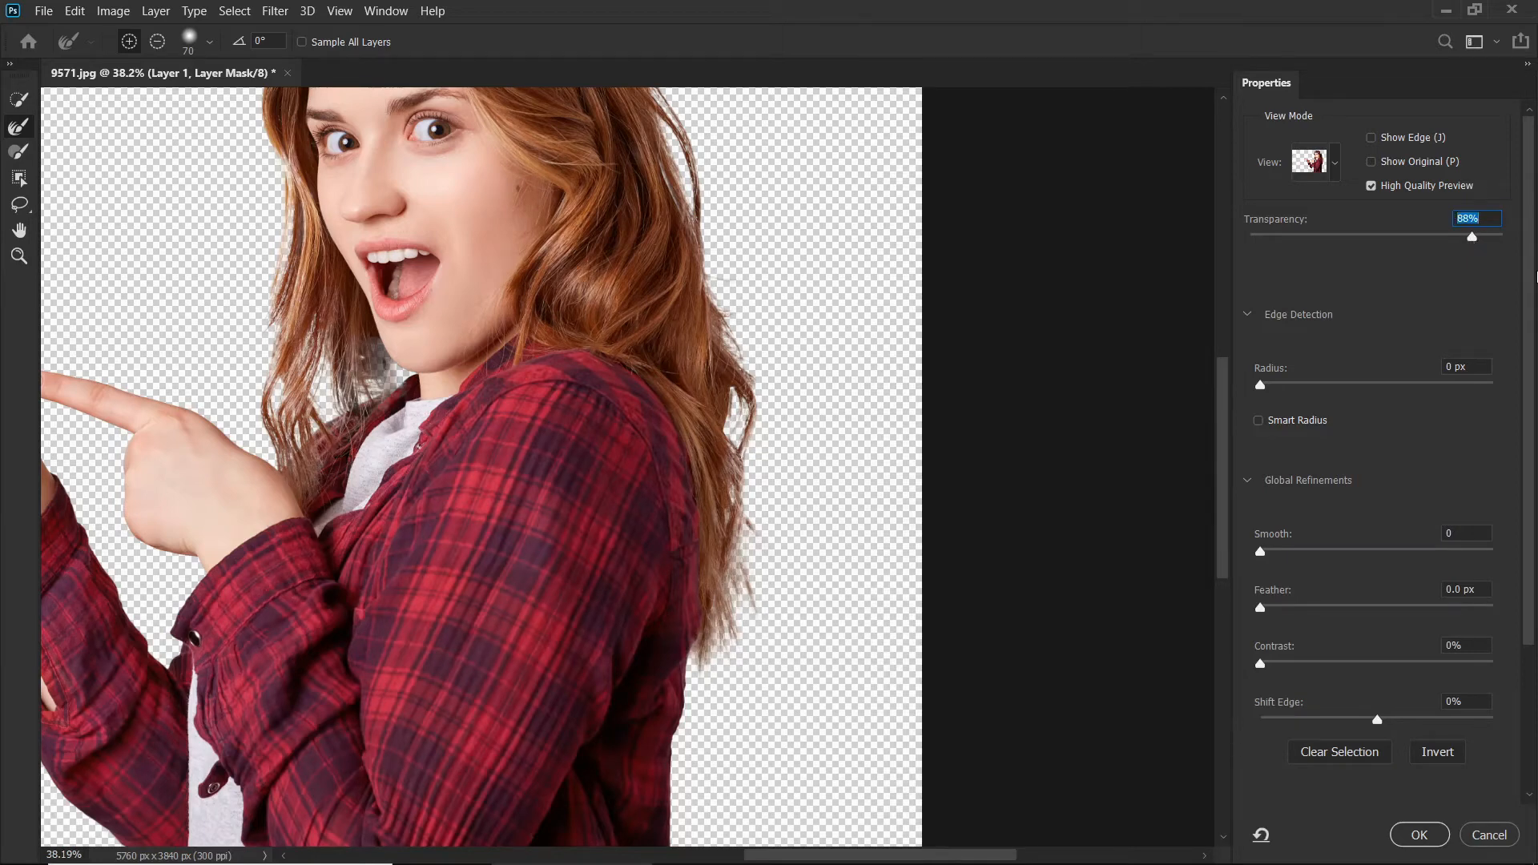
Turn on Decontaminate Colors at 100% and examine the lower hair tips up close.
left_click_drag(1531, 291, 1533, 464)
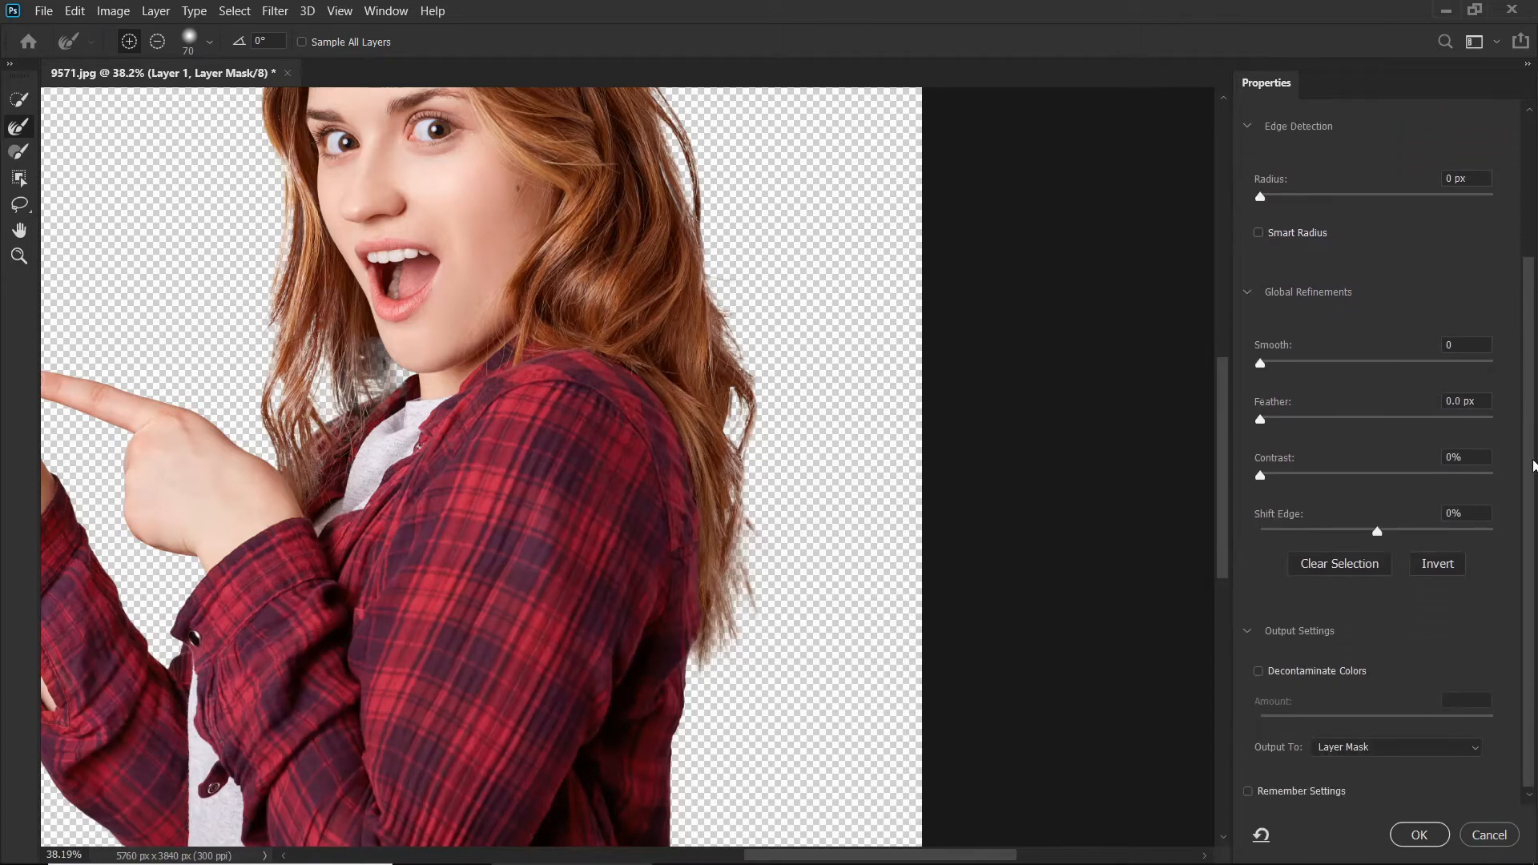
left_click(1264, 677)
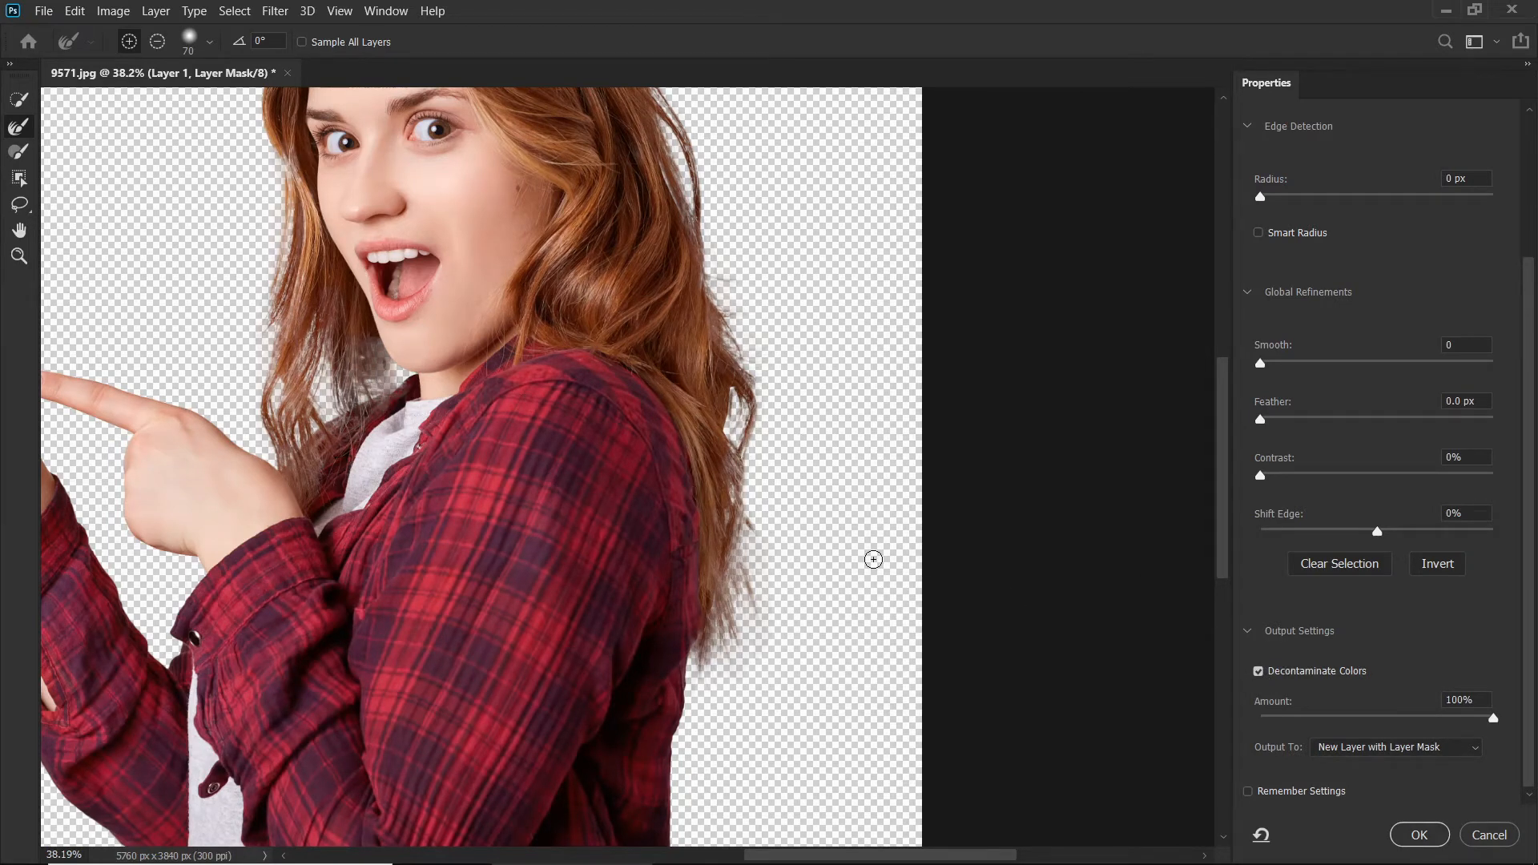
key("z")
left_click_drag(800, 543, 877, 541)
key("space")
left_click_drag(806, 647, 774, 512)
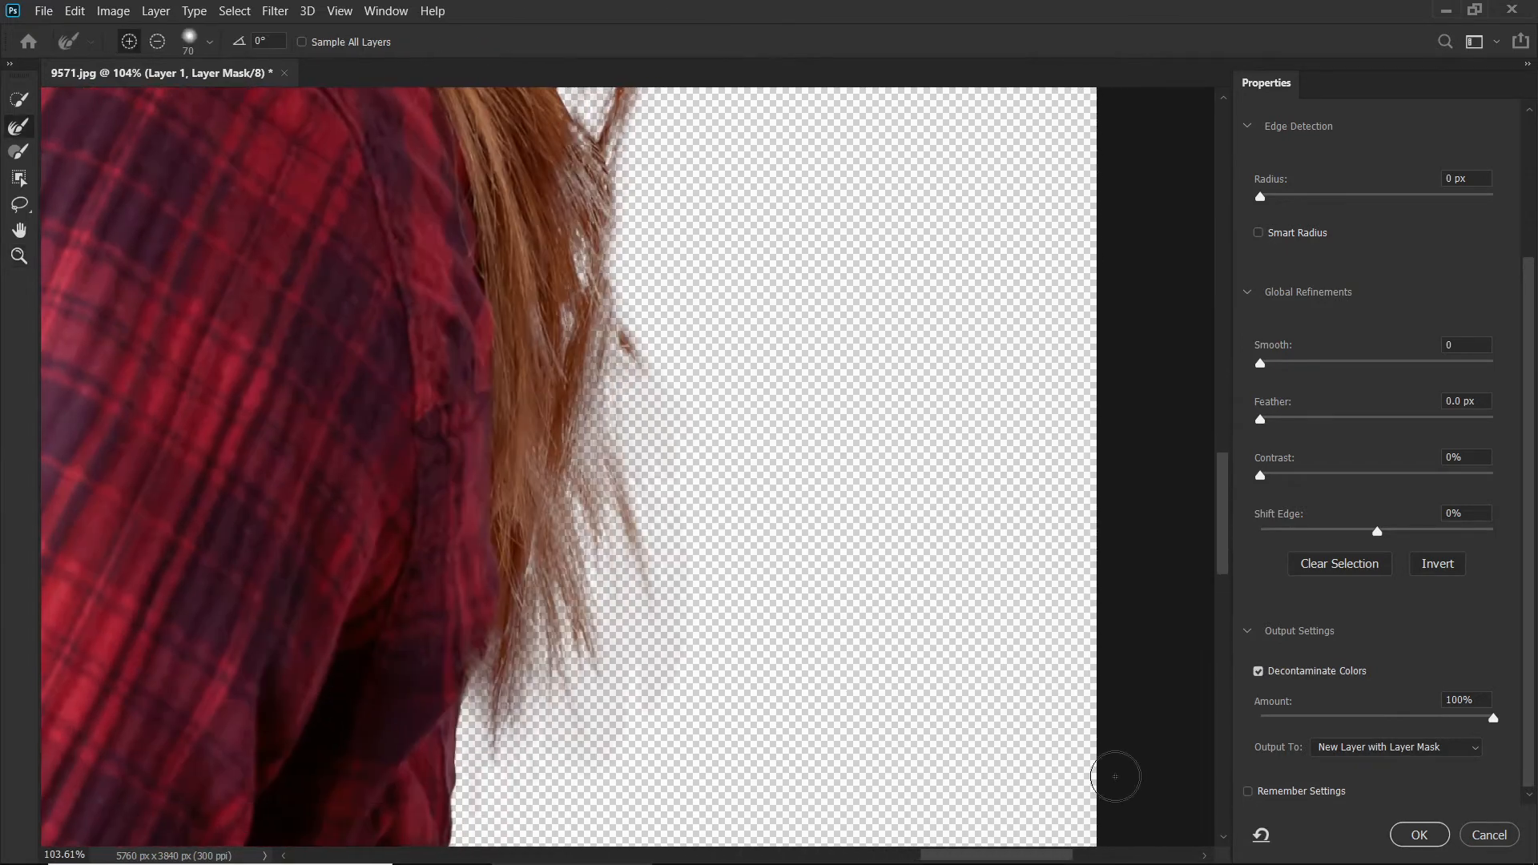
Compare the hair with Decontaminate Colors off and on, leave it off, and output the result to New Layer with Layer Mask.
left_click(1258, 672)
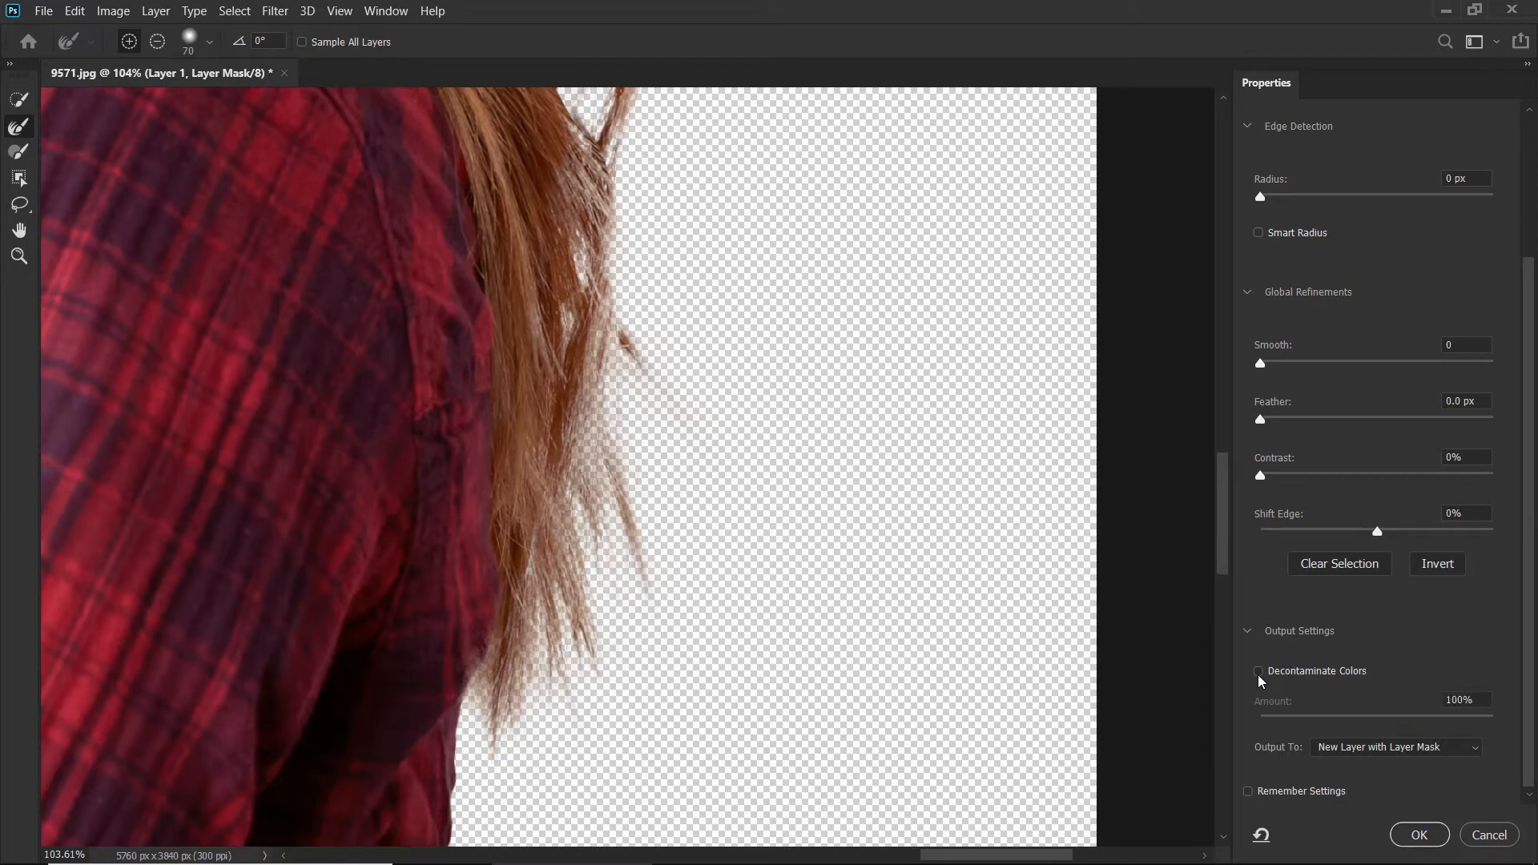
left_click(1259, 673)
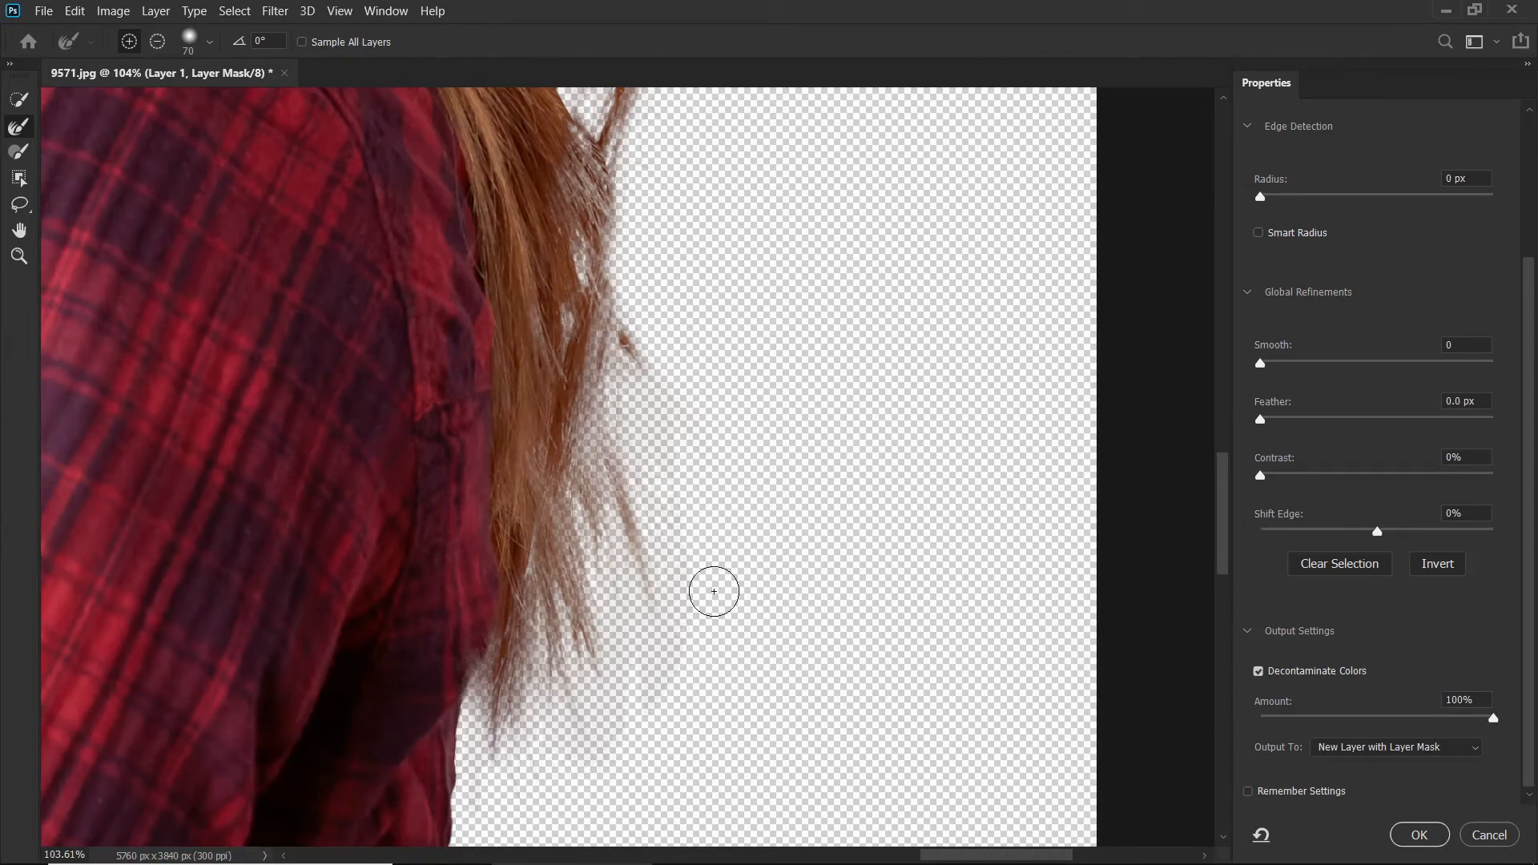
left_click(1259, 672)
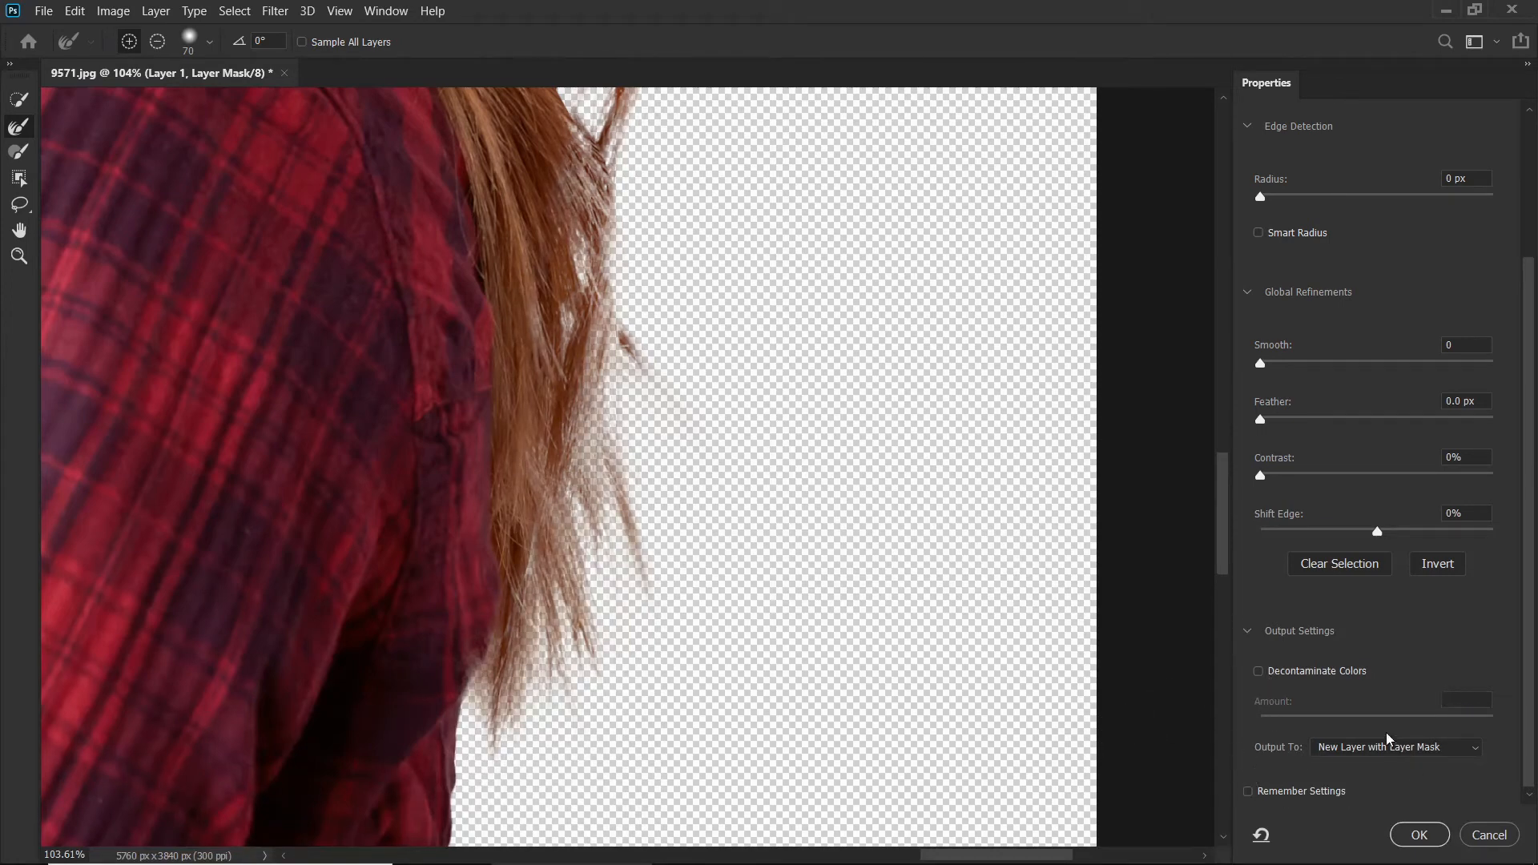
left_click(1418, 836)
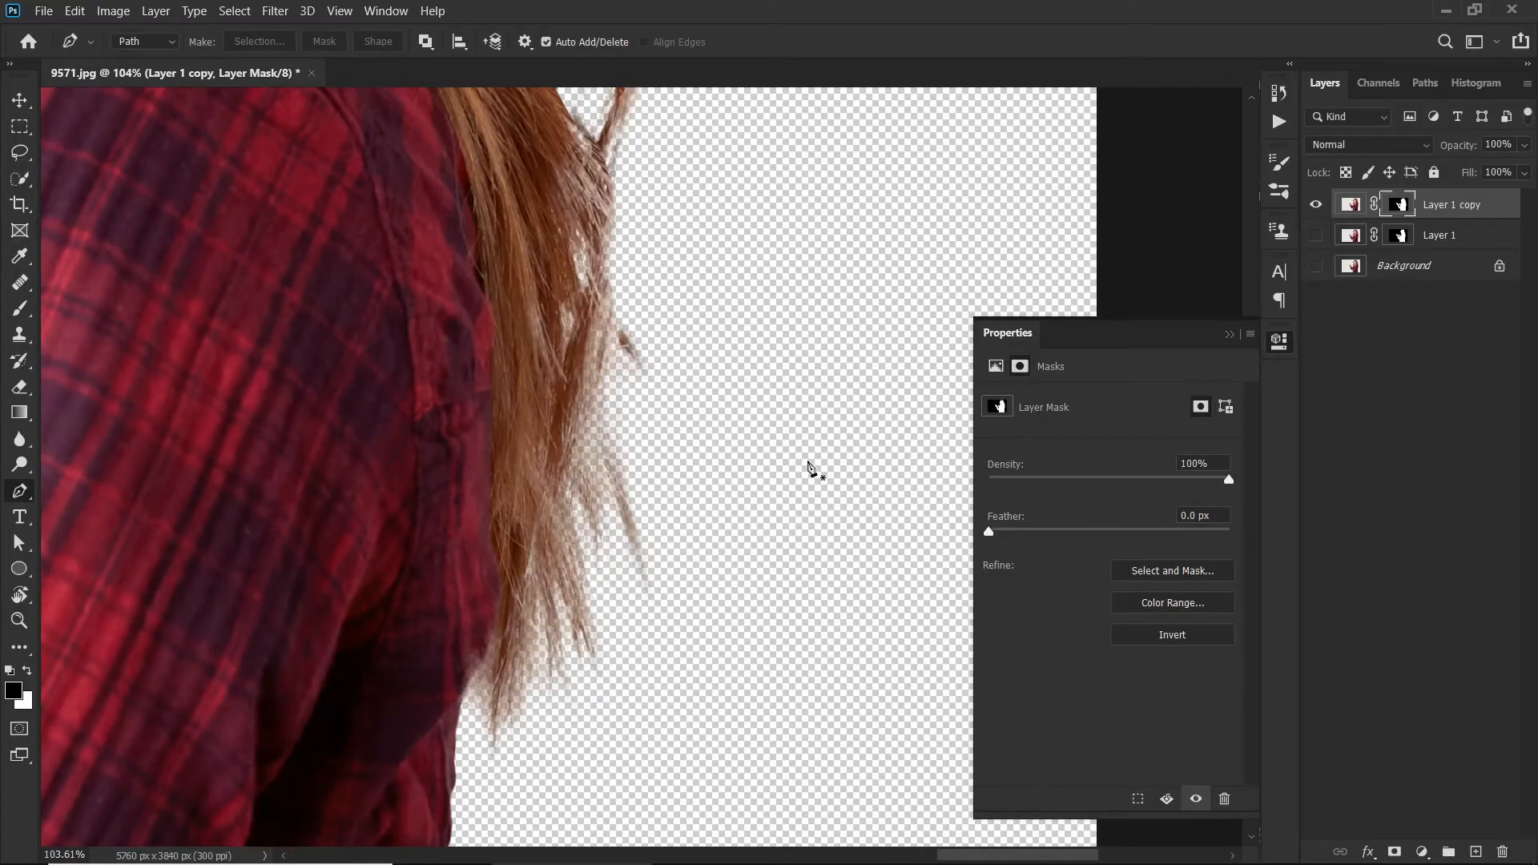
key("ctrl+0")
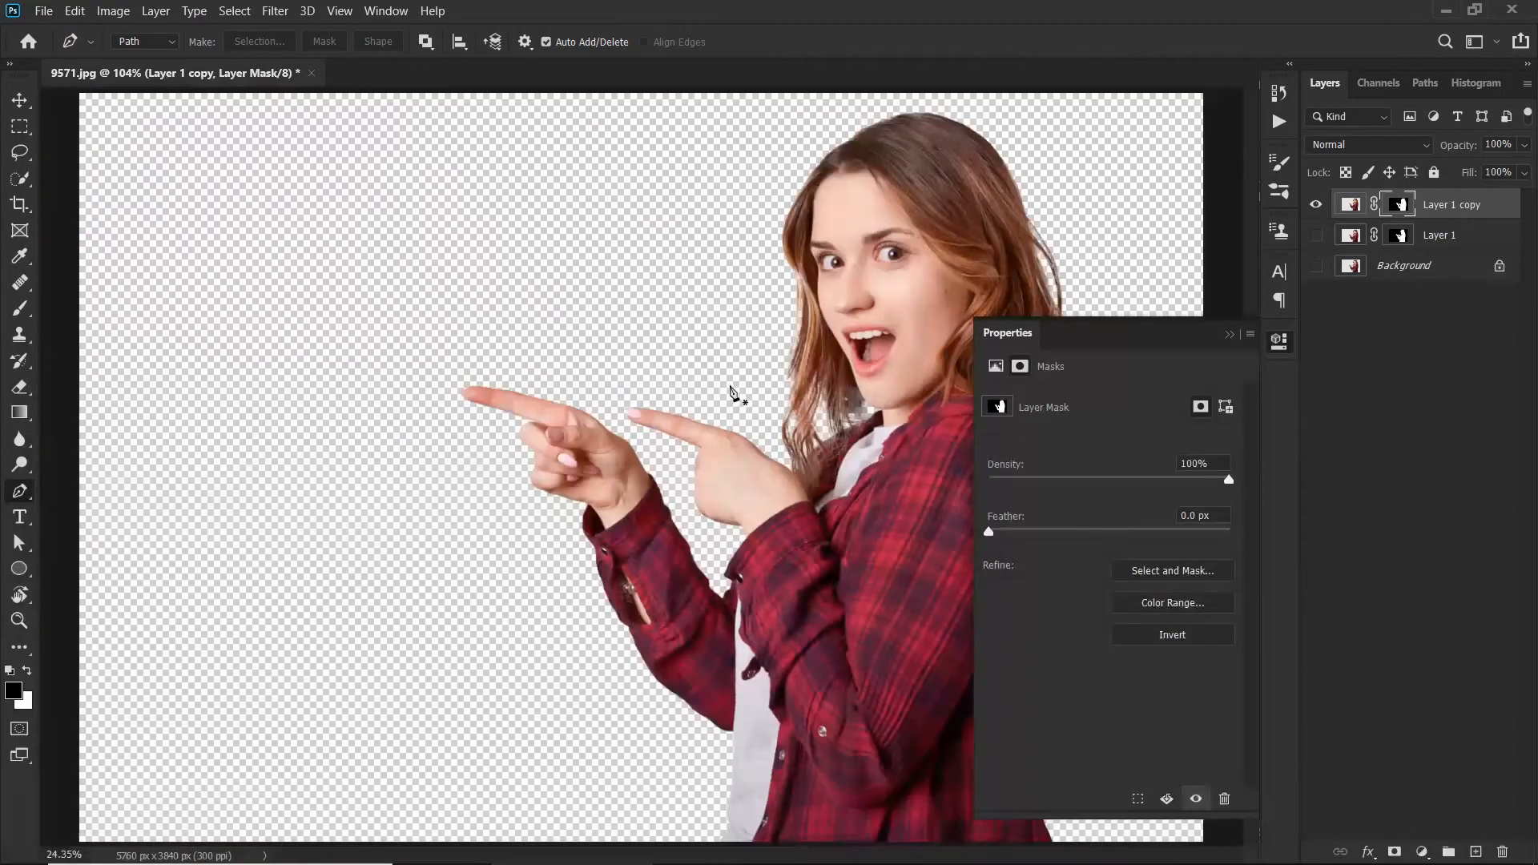
left_click(1226, 333)
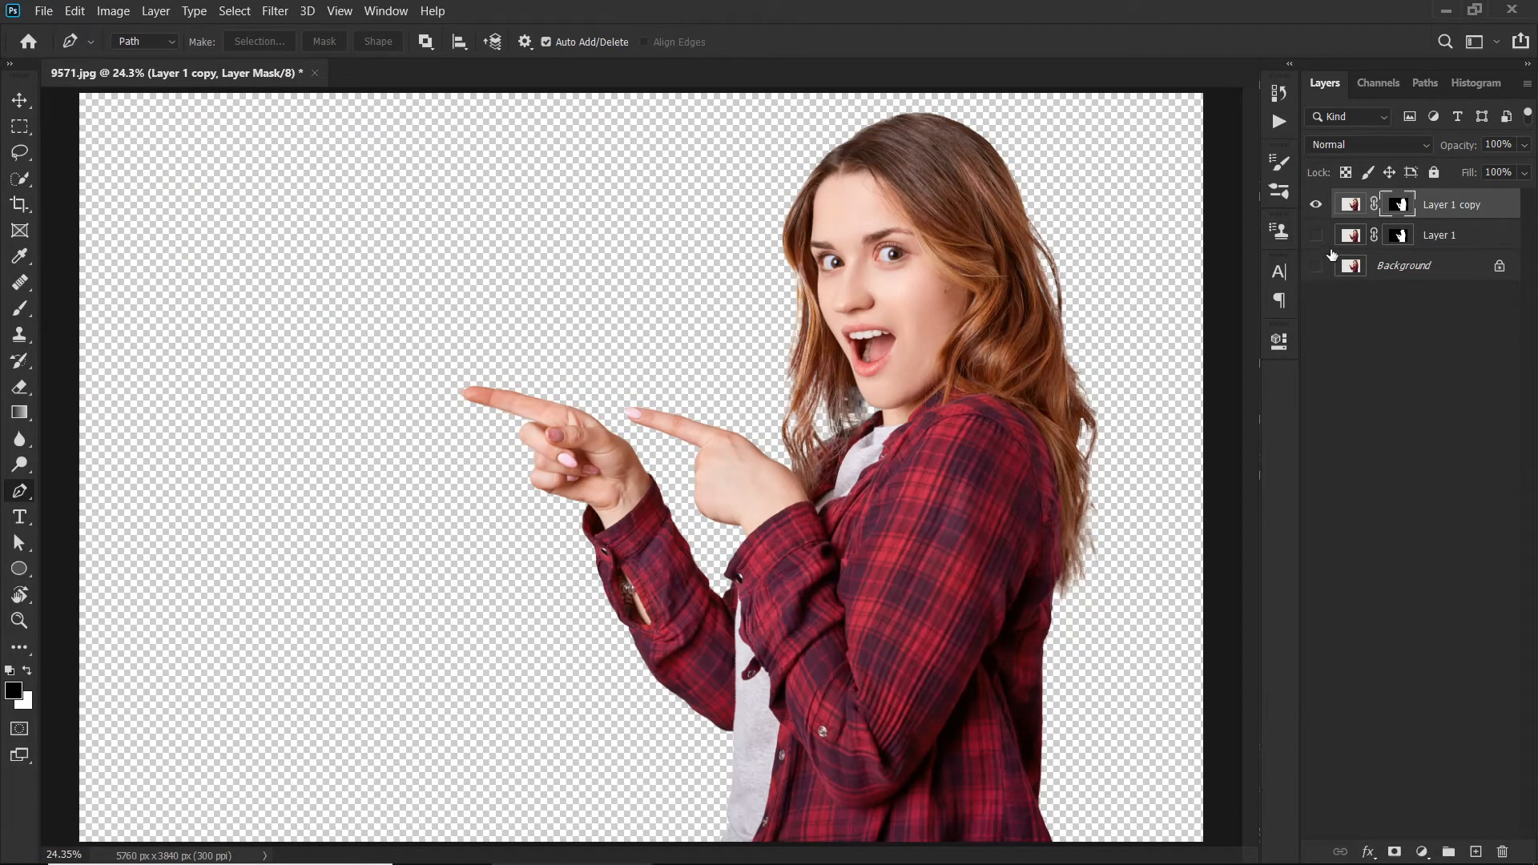
Add a black (000000) Solid Color fill layer and move it directly beneath Layer 1 copy.
left_click(1424, 854)
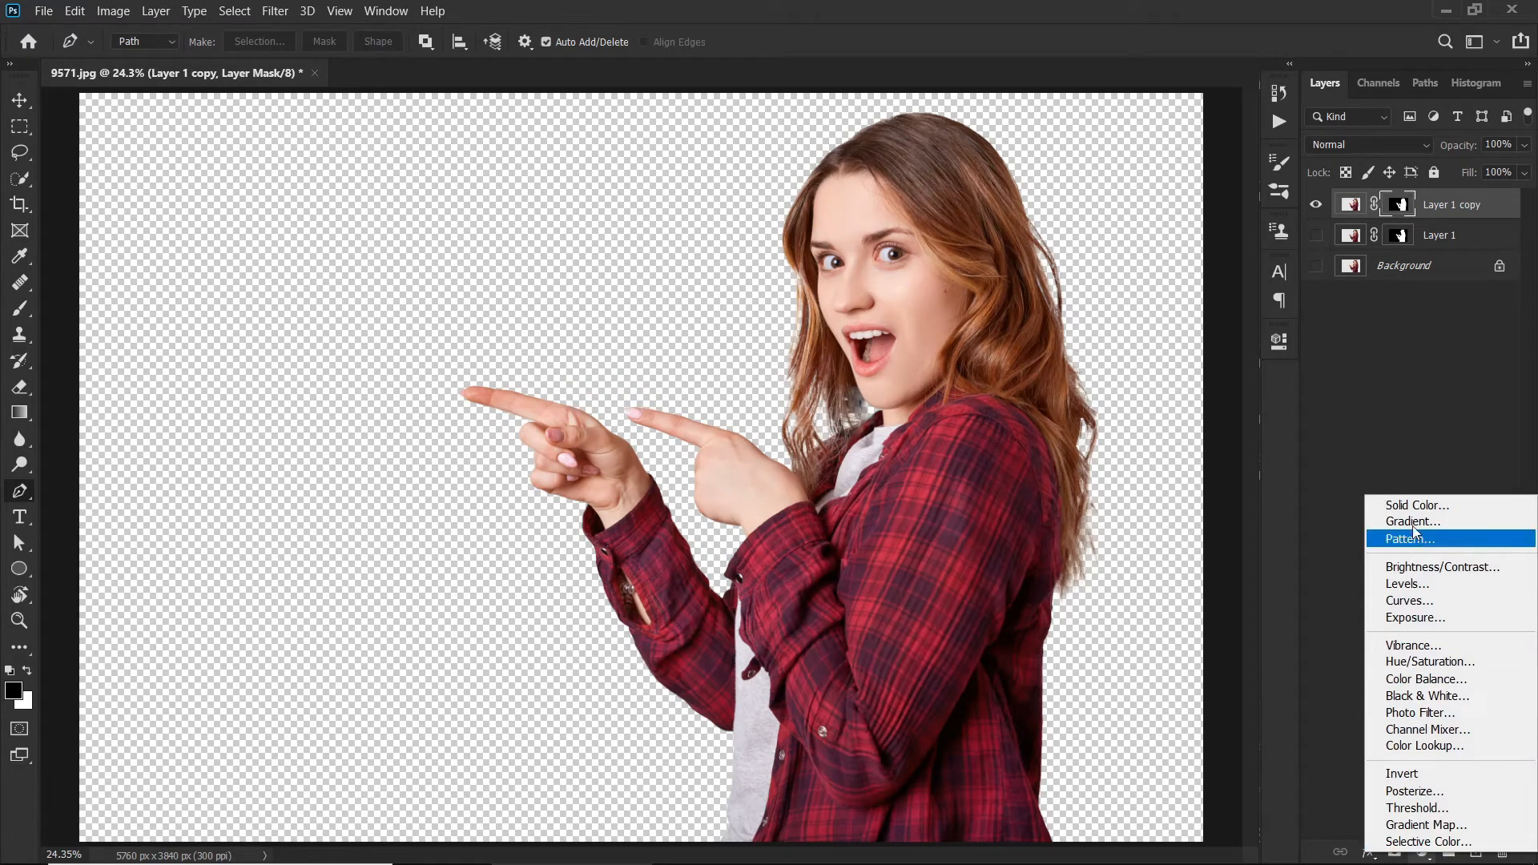
left_click(1398, 507)
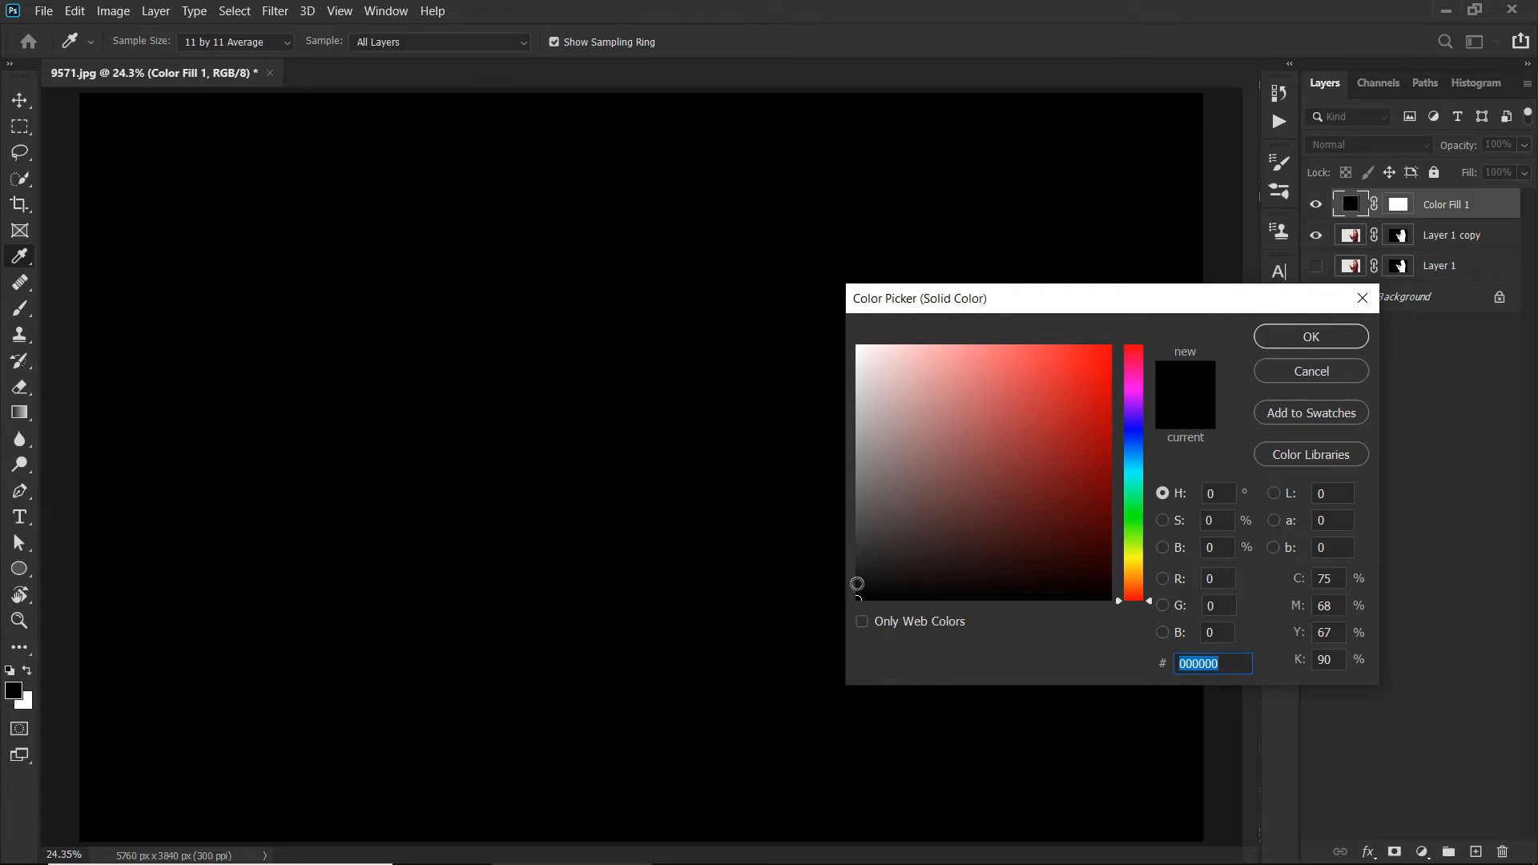
left_click(1311, 336)
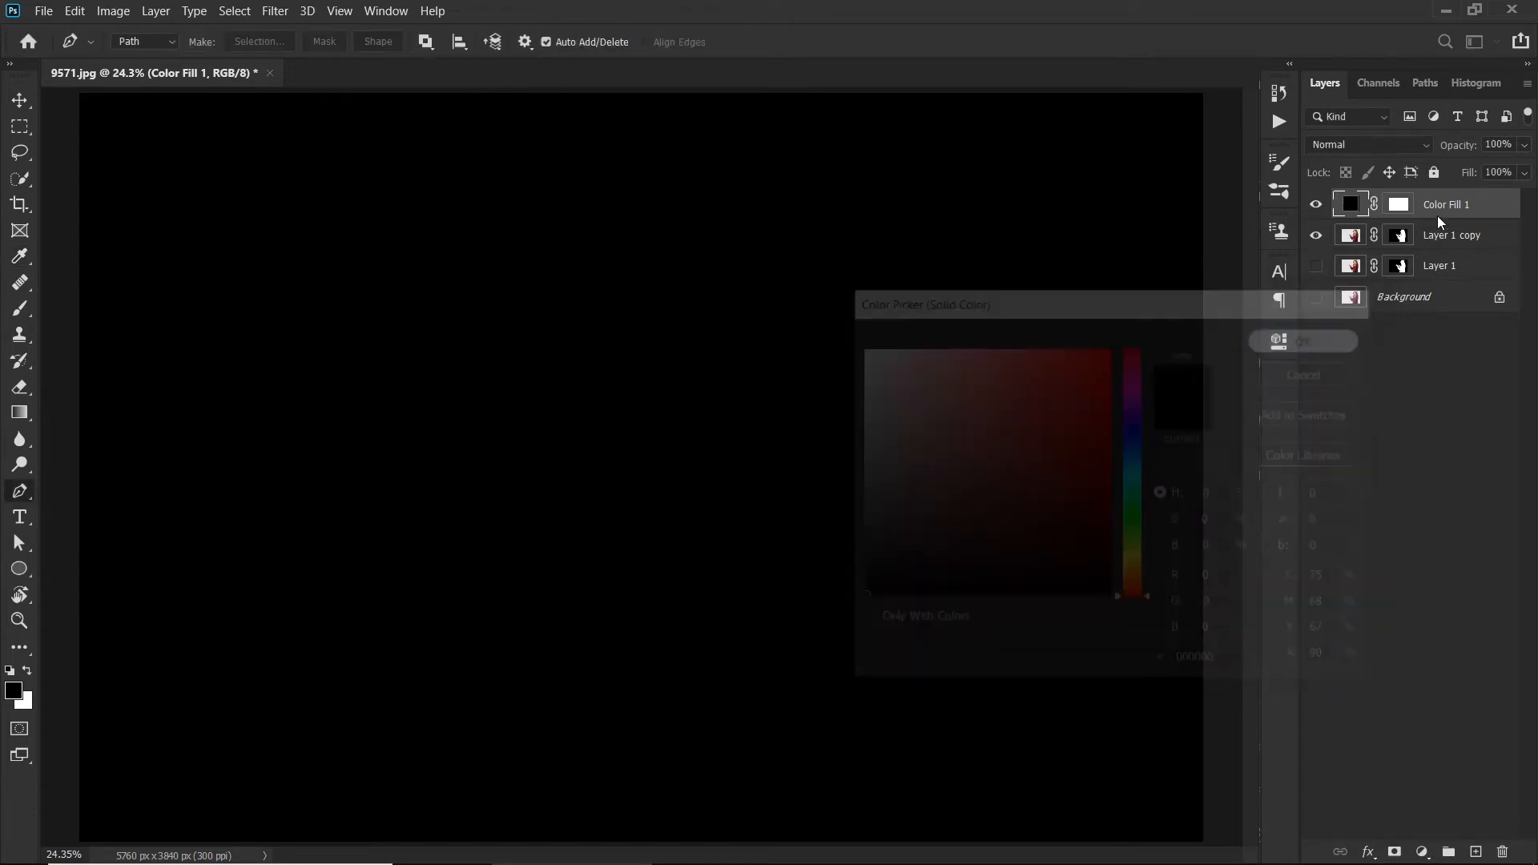
left_click_drag(1451, 207, 1457, 251)
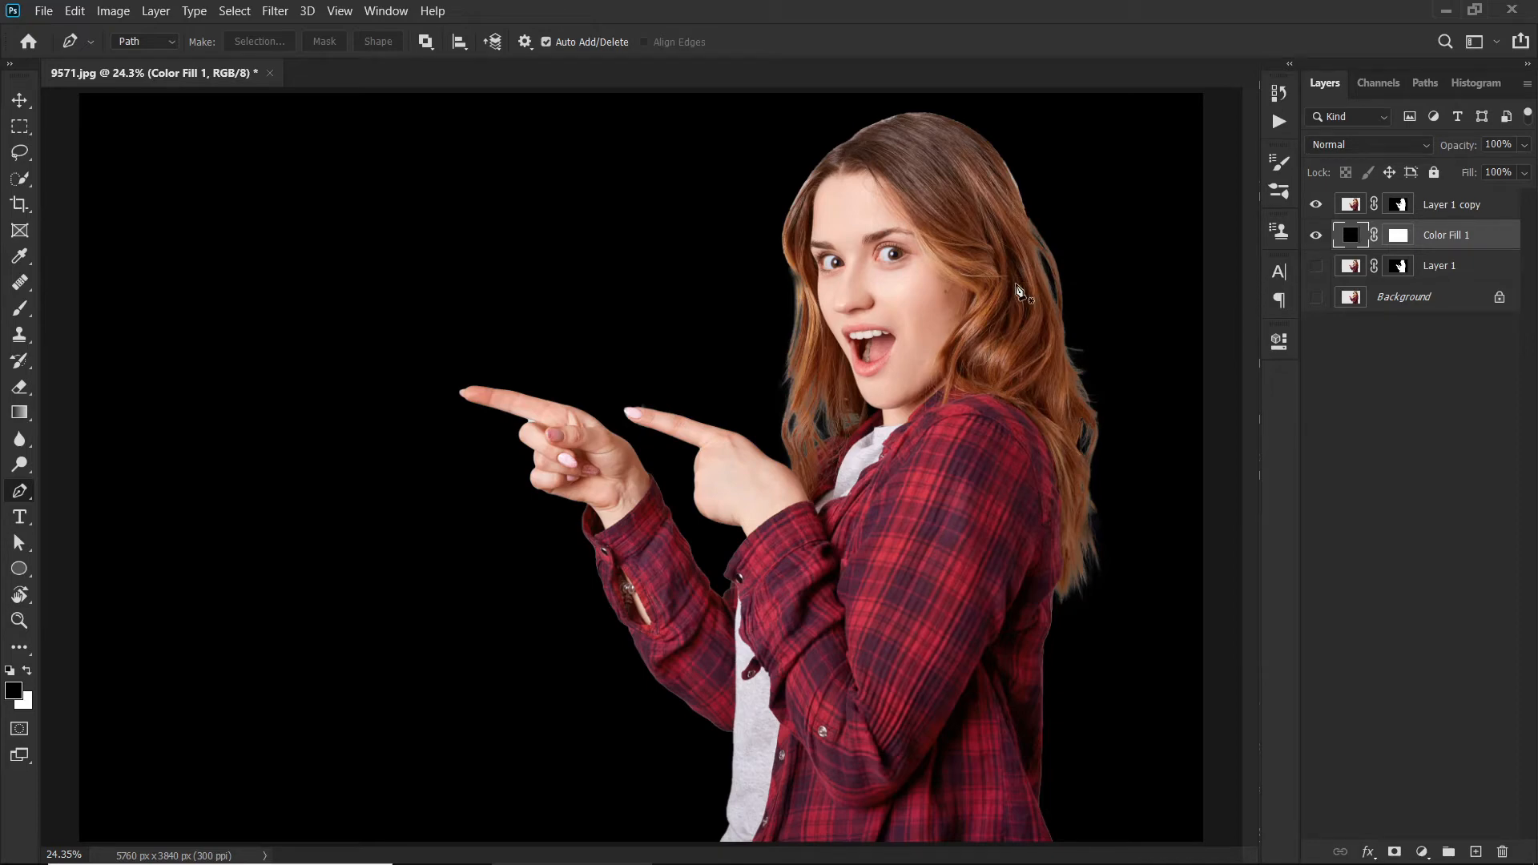
Switch among the Brush, Clone Stamp and Healing Brush tools, ending with the Brush tool active.
left_click(13, 316)
left_click(19, 317)
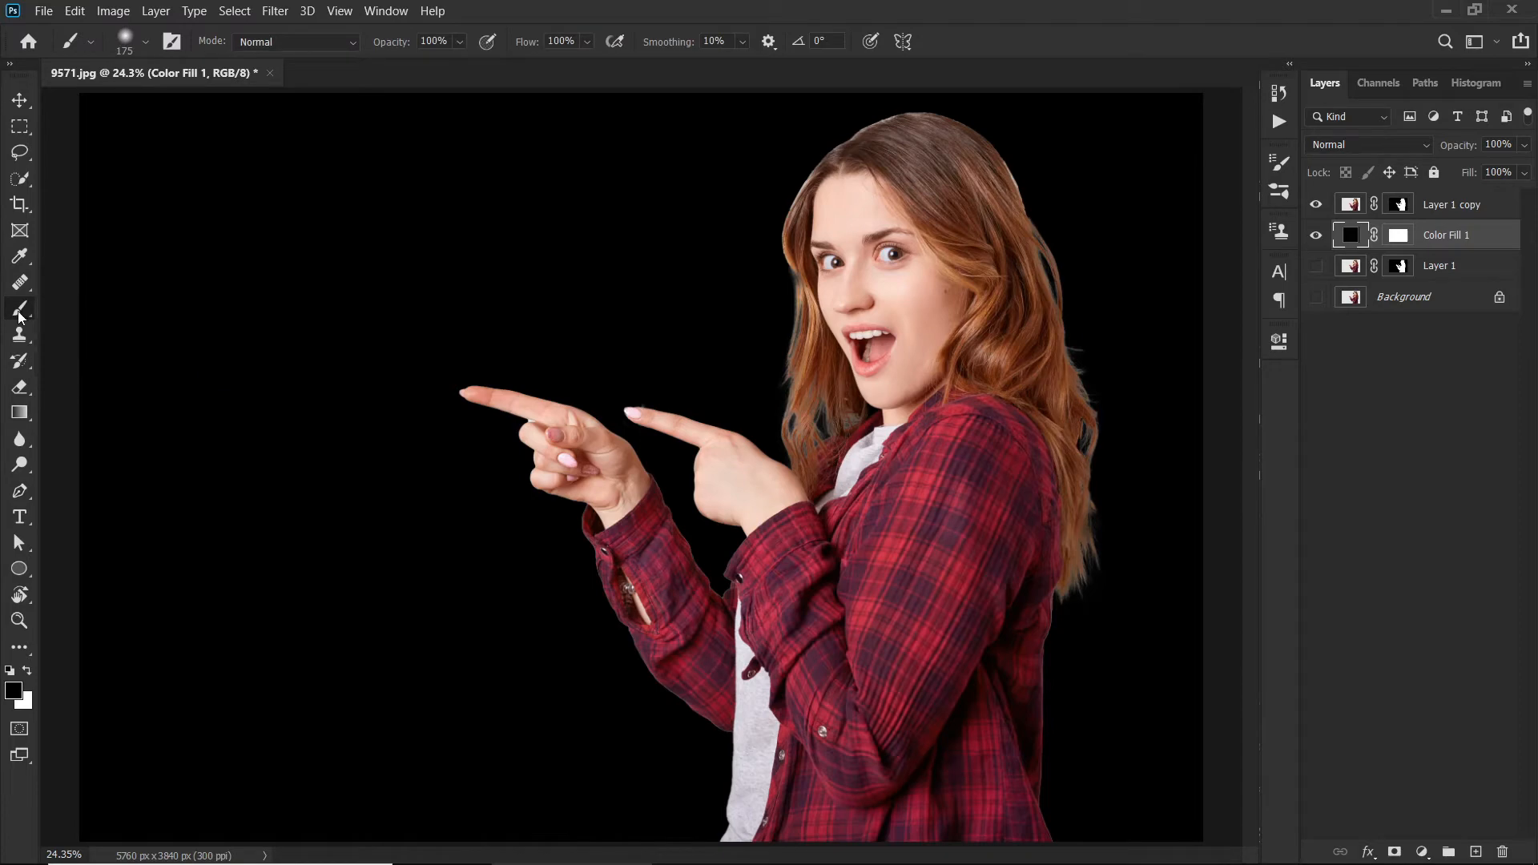
left_click(17, 338)
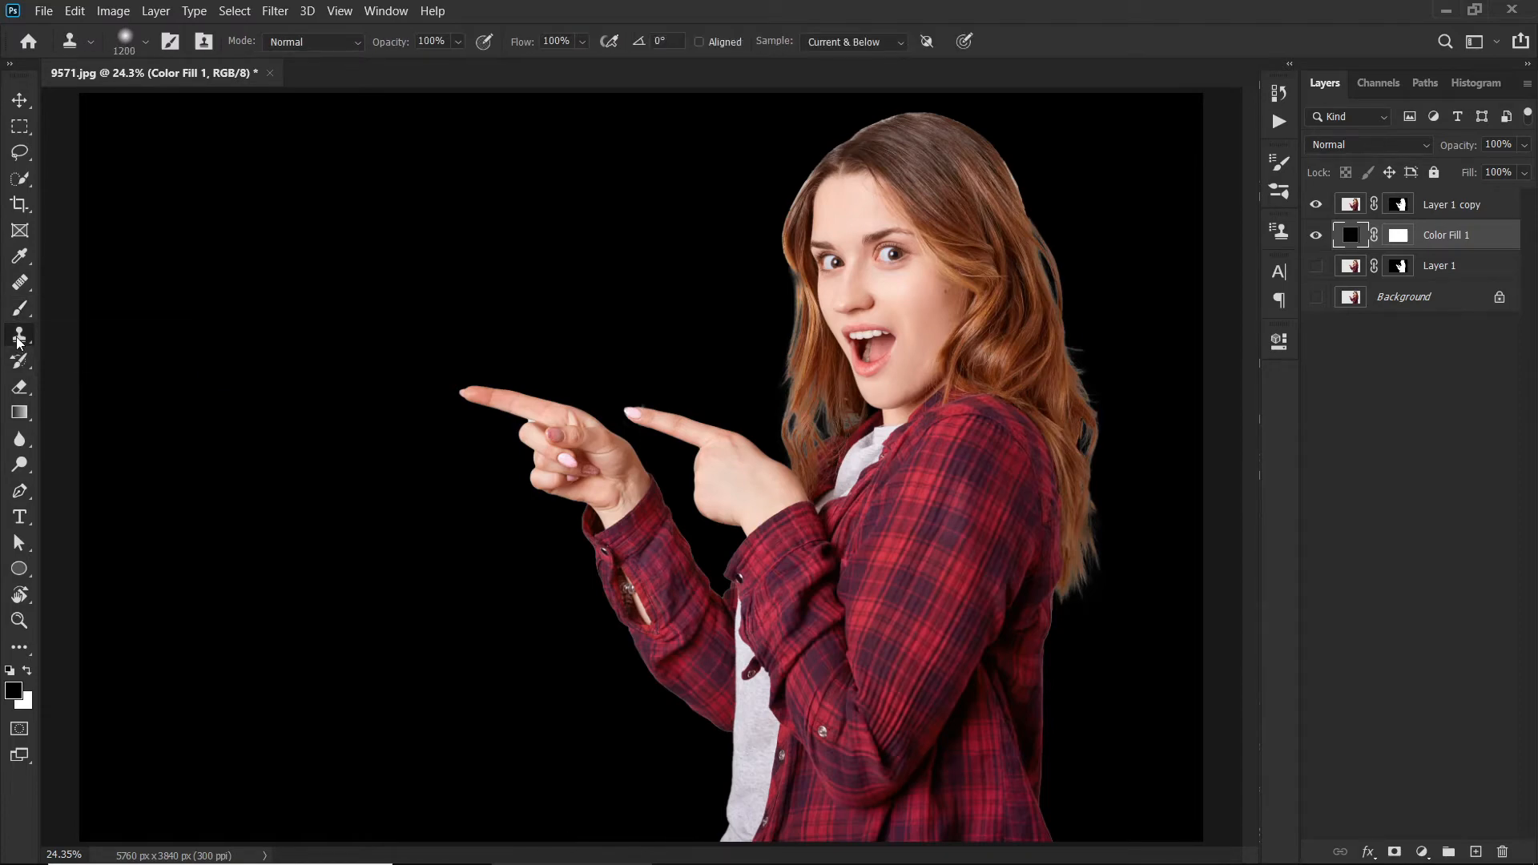
left_click(19, 282)
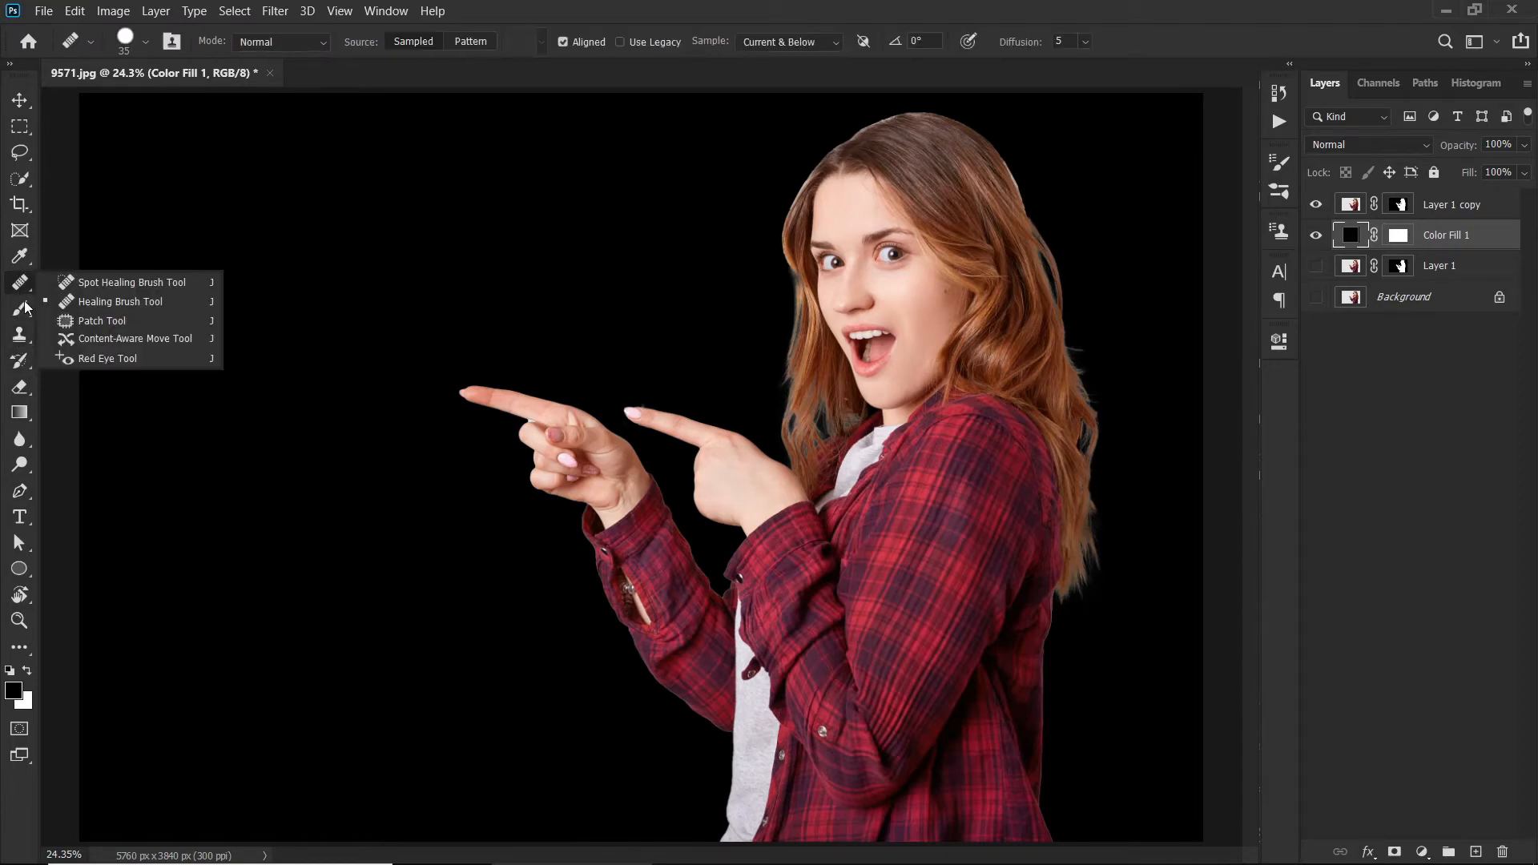
left_click(68, 303)
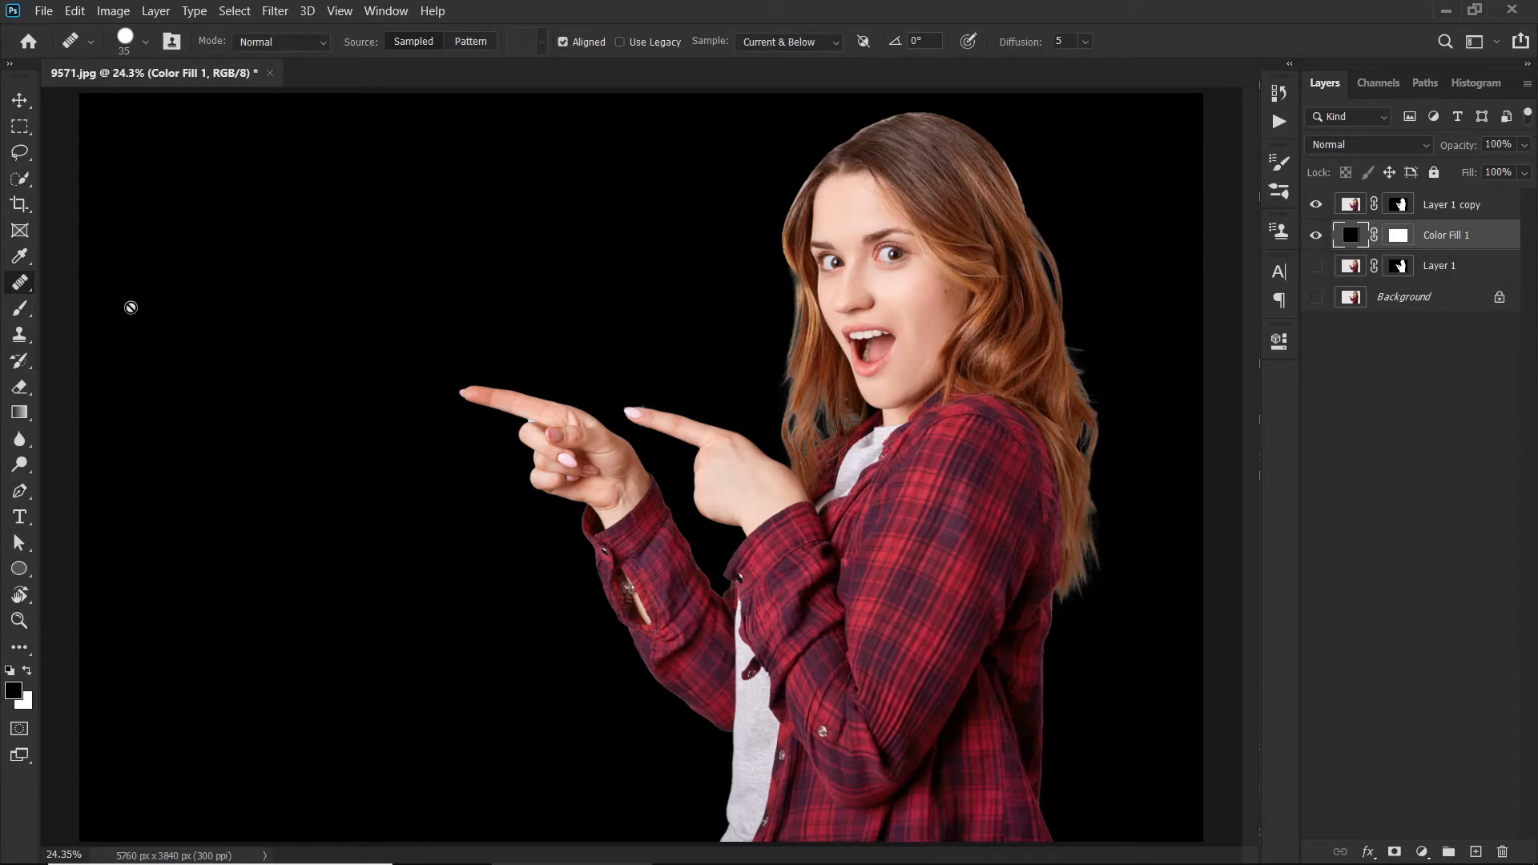
left_click(21, 309)
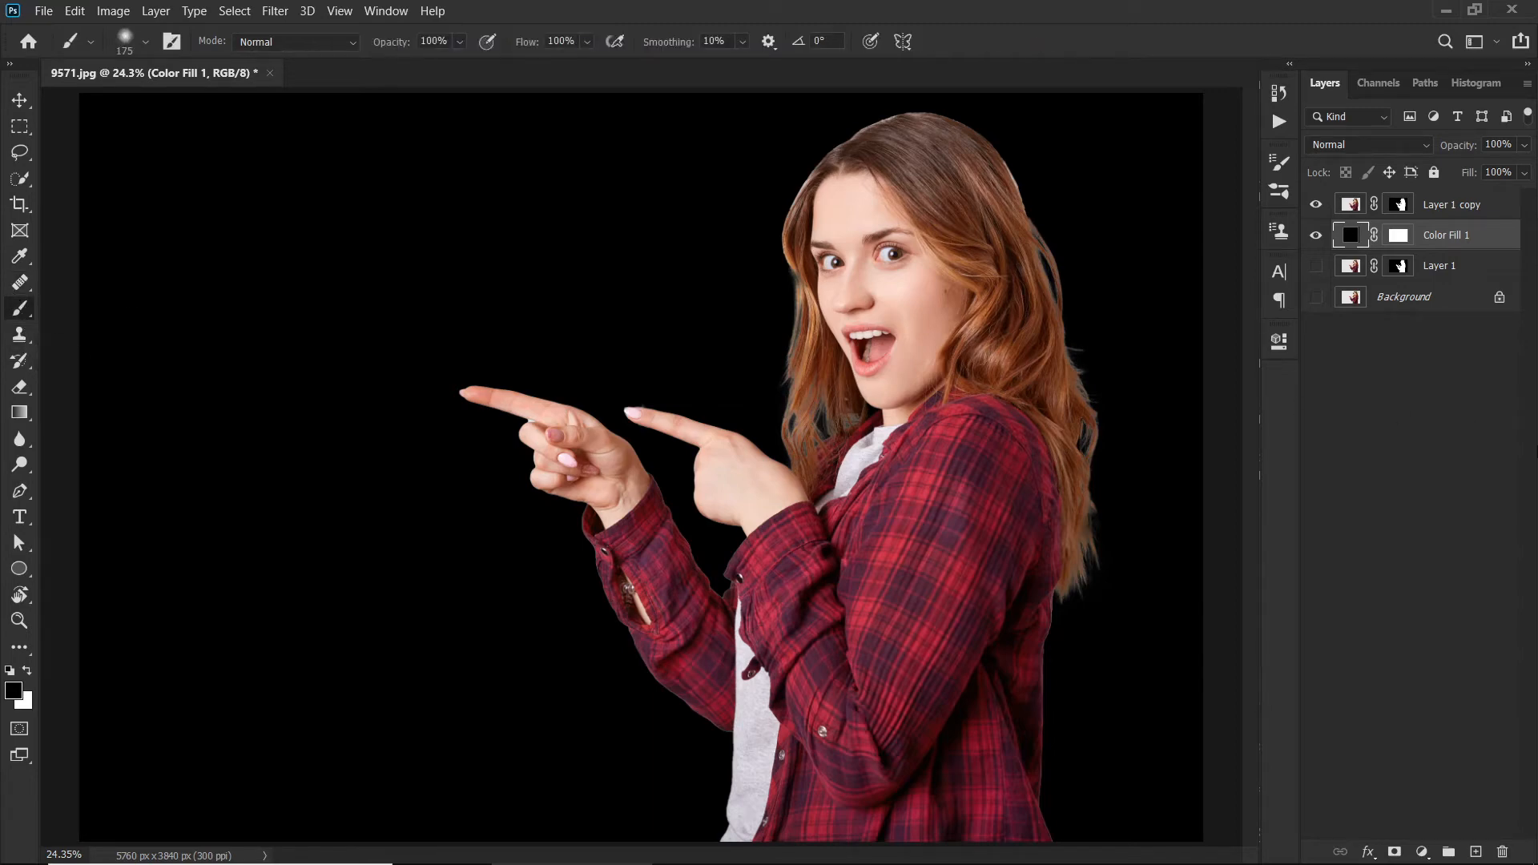
Examine the cutout's hair edges against the black background, along both the back hair and the strands near the chin.
left_click(1473, 494)
key("z")
left_click(889, 517)
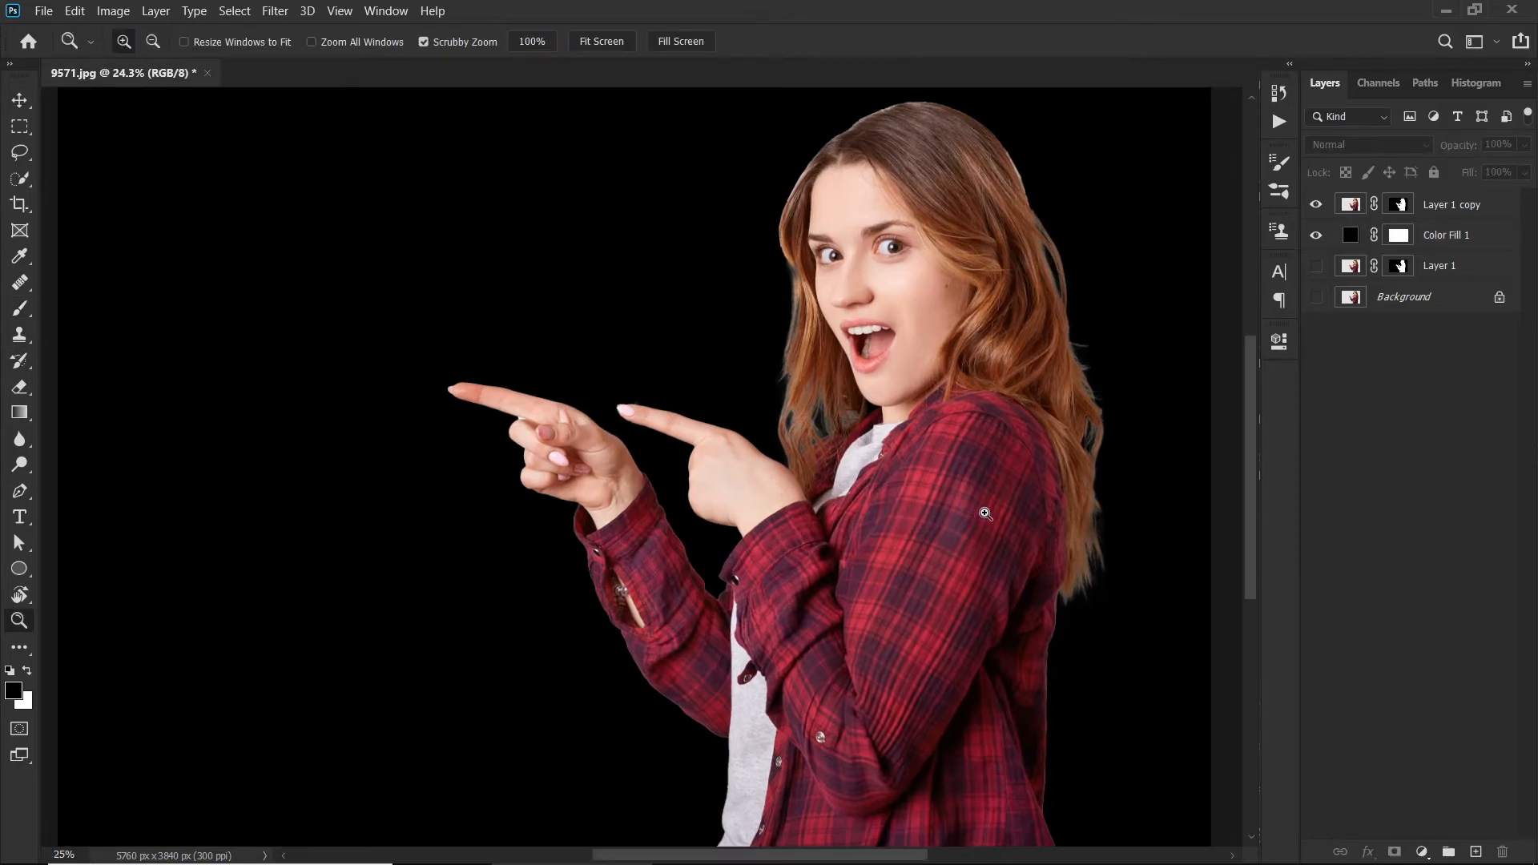
mouse_move(980, 503)
left_mouse_down()
mouse_move(1120, 505)
mouse_move(972, 491)
left_mouse_up()
key("b")
key("z")
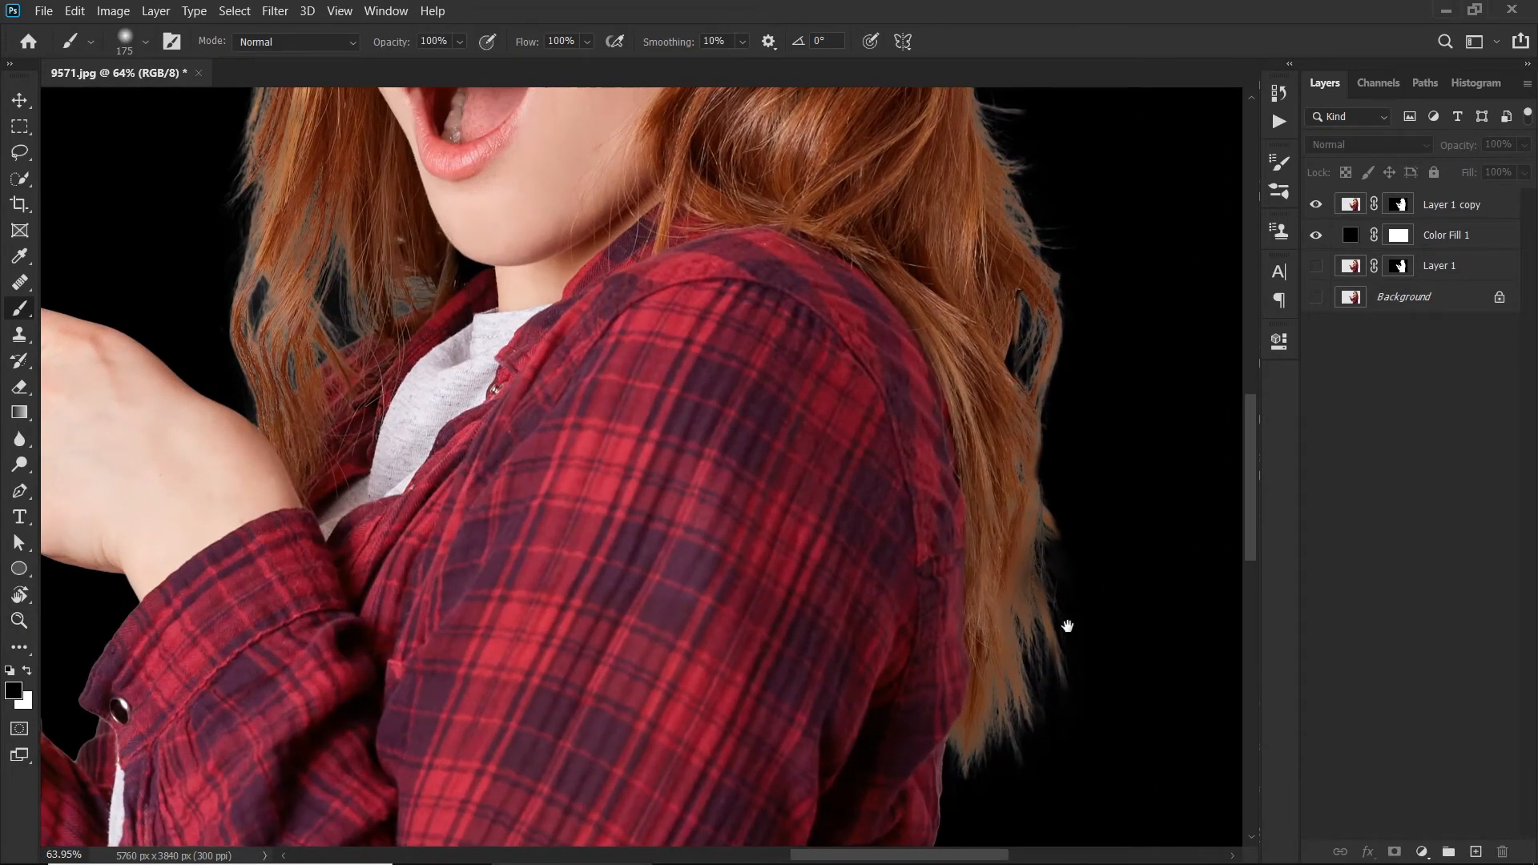
left_click_drag(1068, 625, 905, 483)
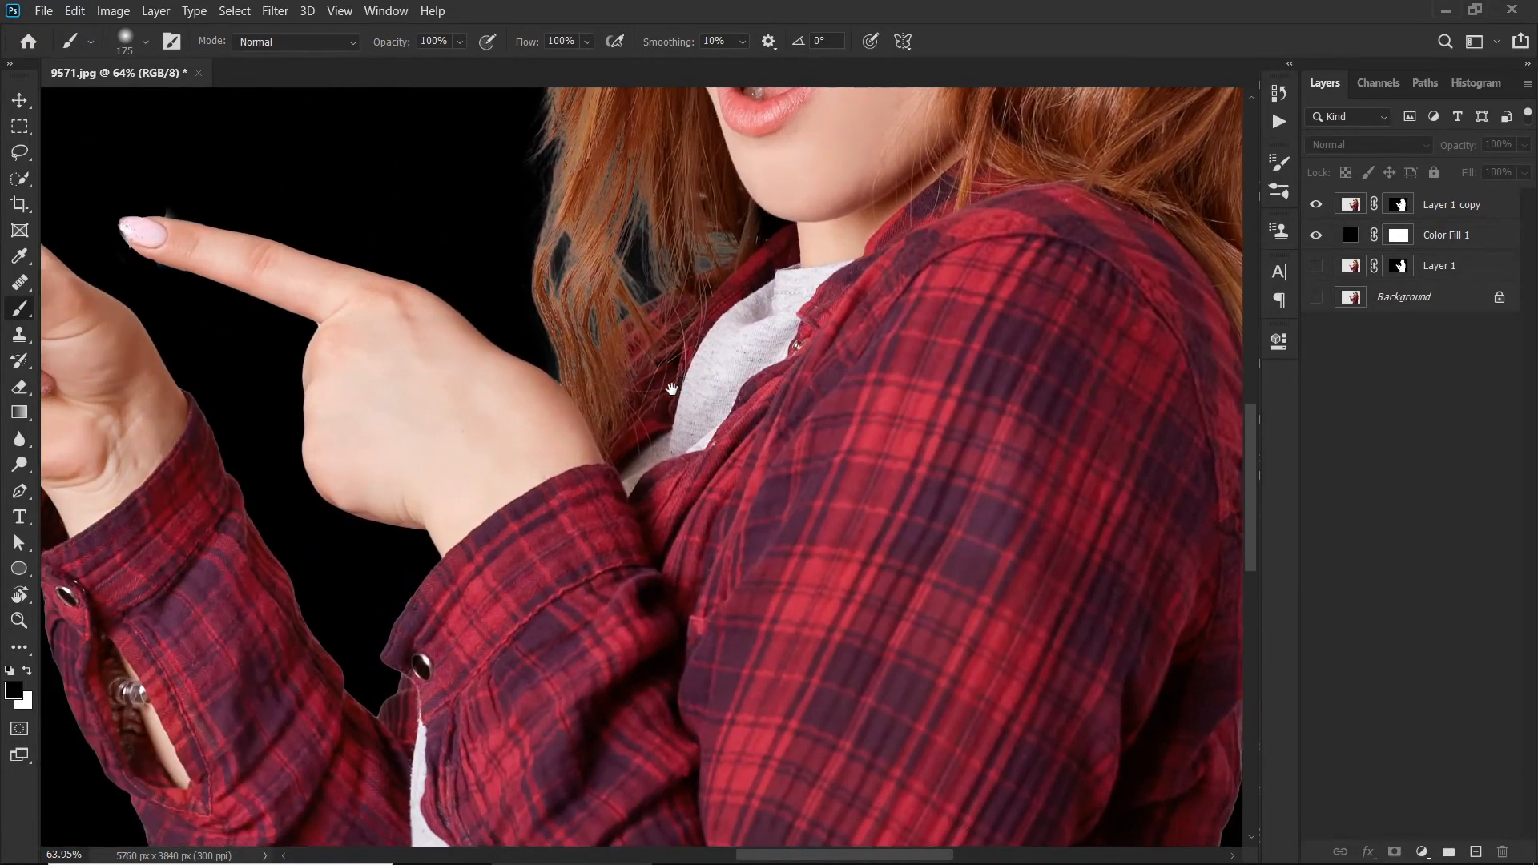
left_click_drag(672, 389, 263, 454)
left_click(814, 510)
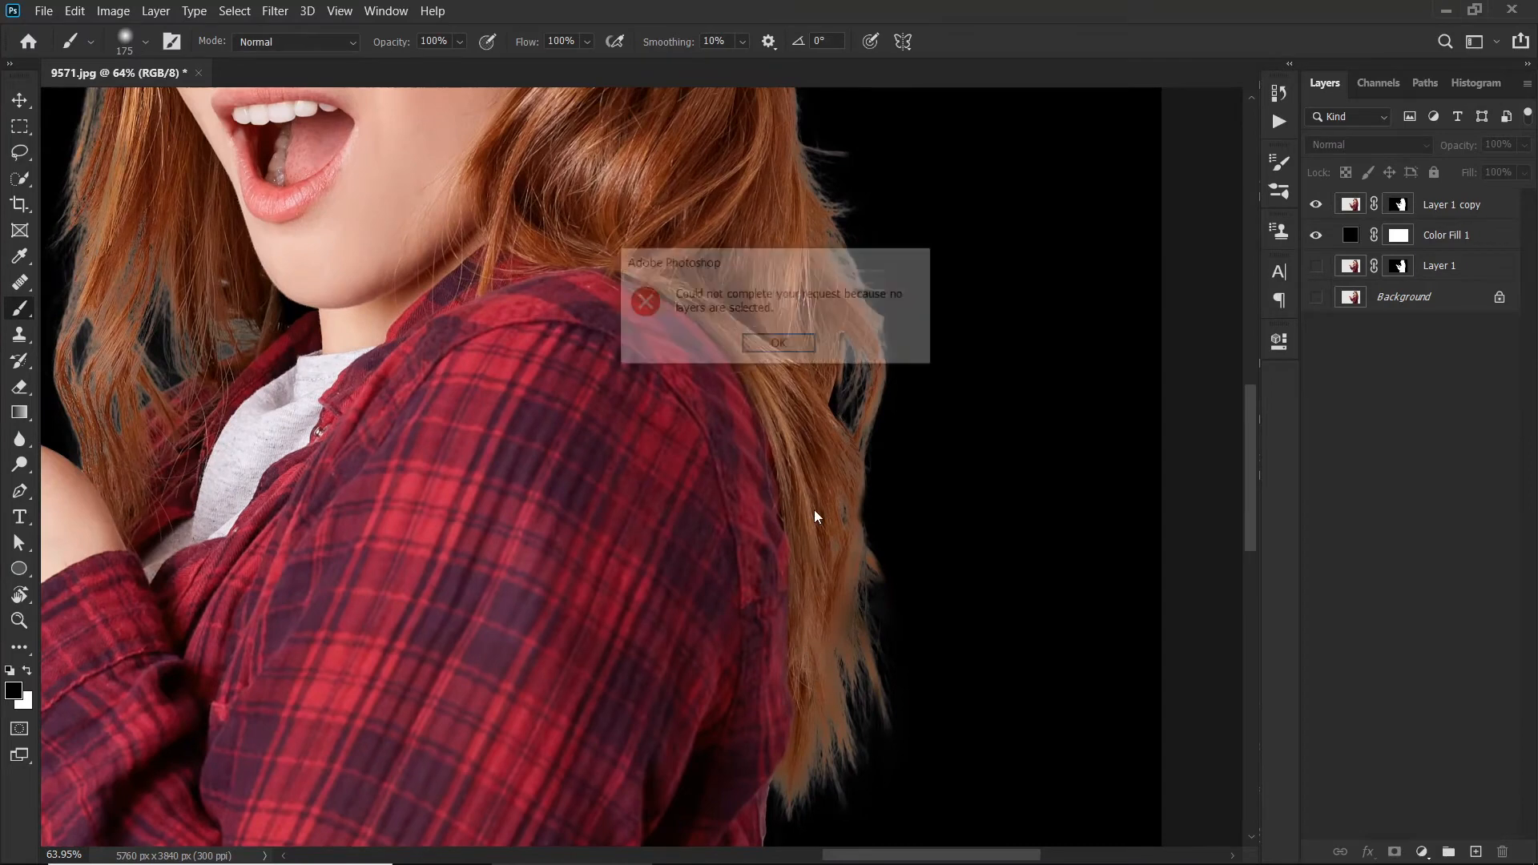
Add an empty layer above Layer 1 copy and rename Layer 1 copy as subject.
left_click(1470, 210)
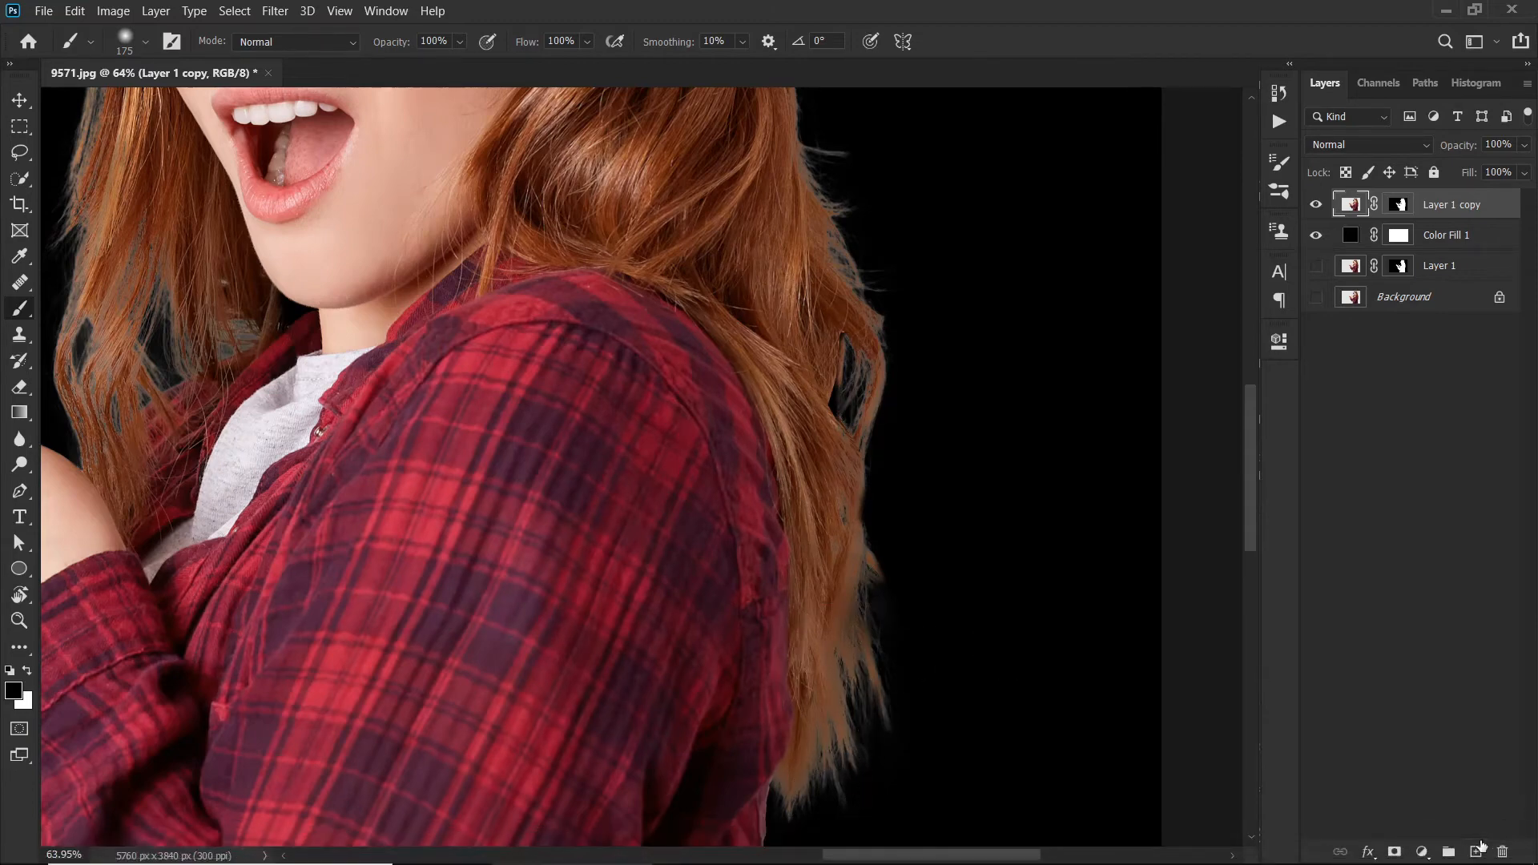
left_click(1477, 851)
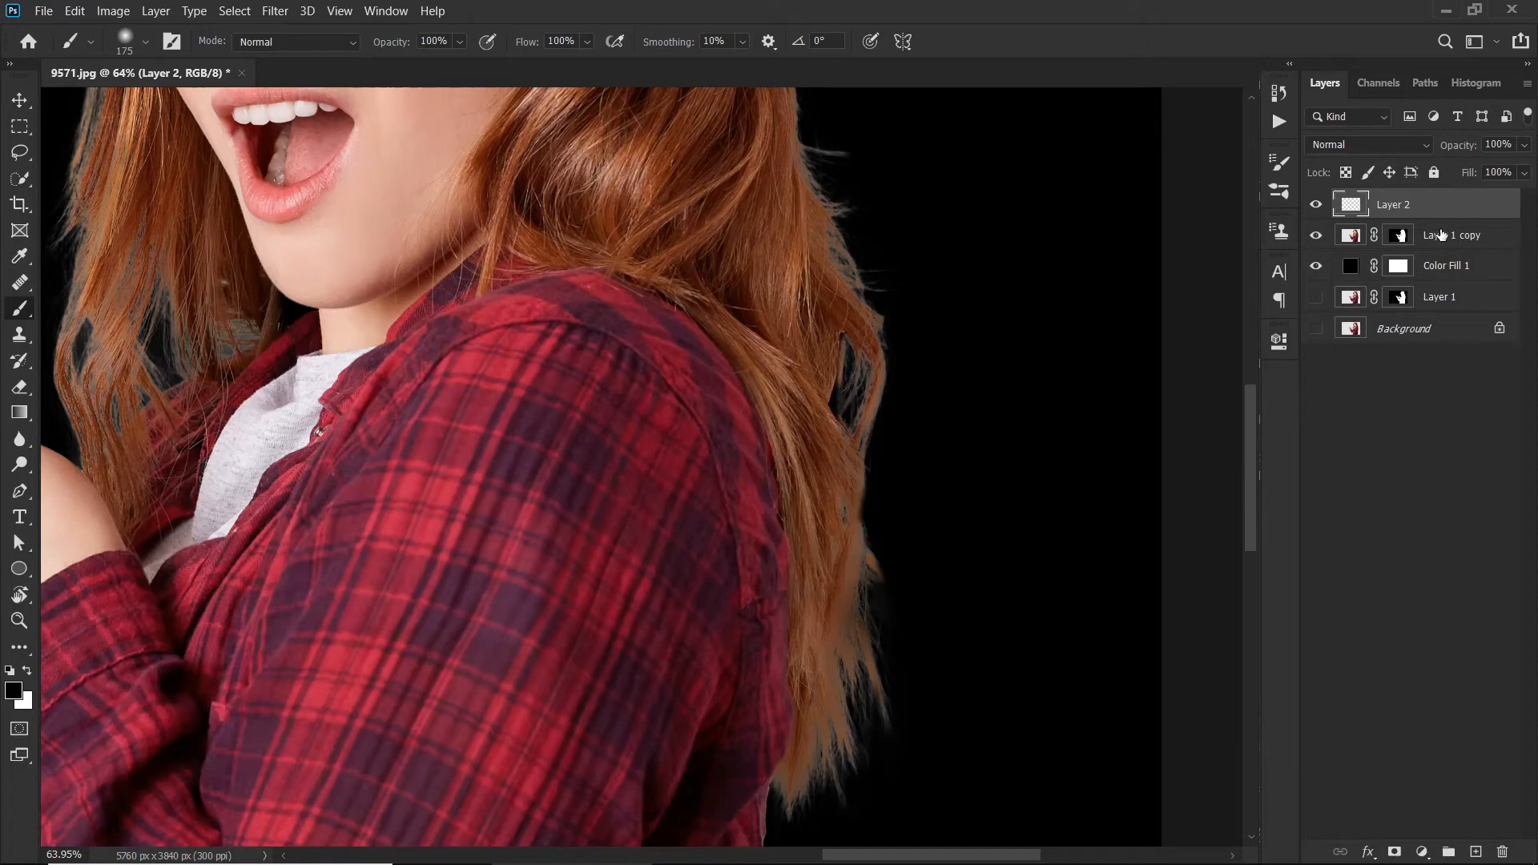
left_click(1464, 235)
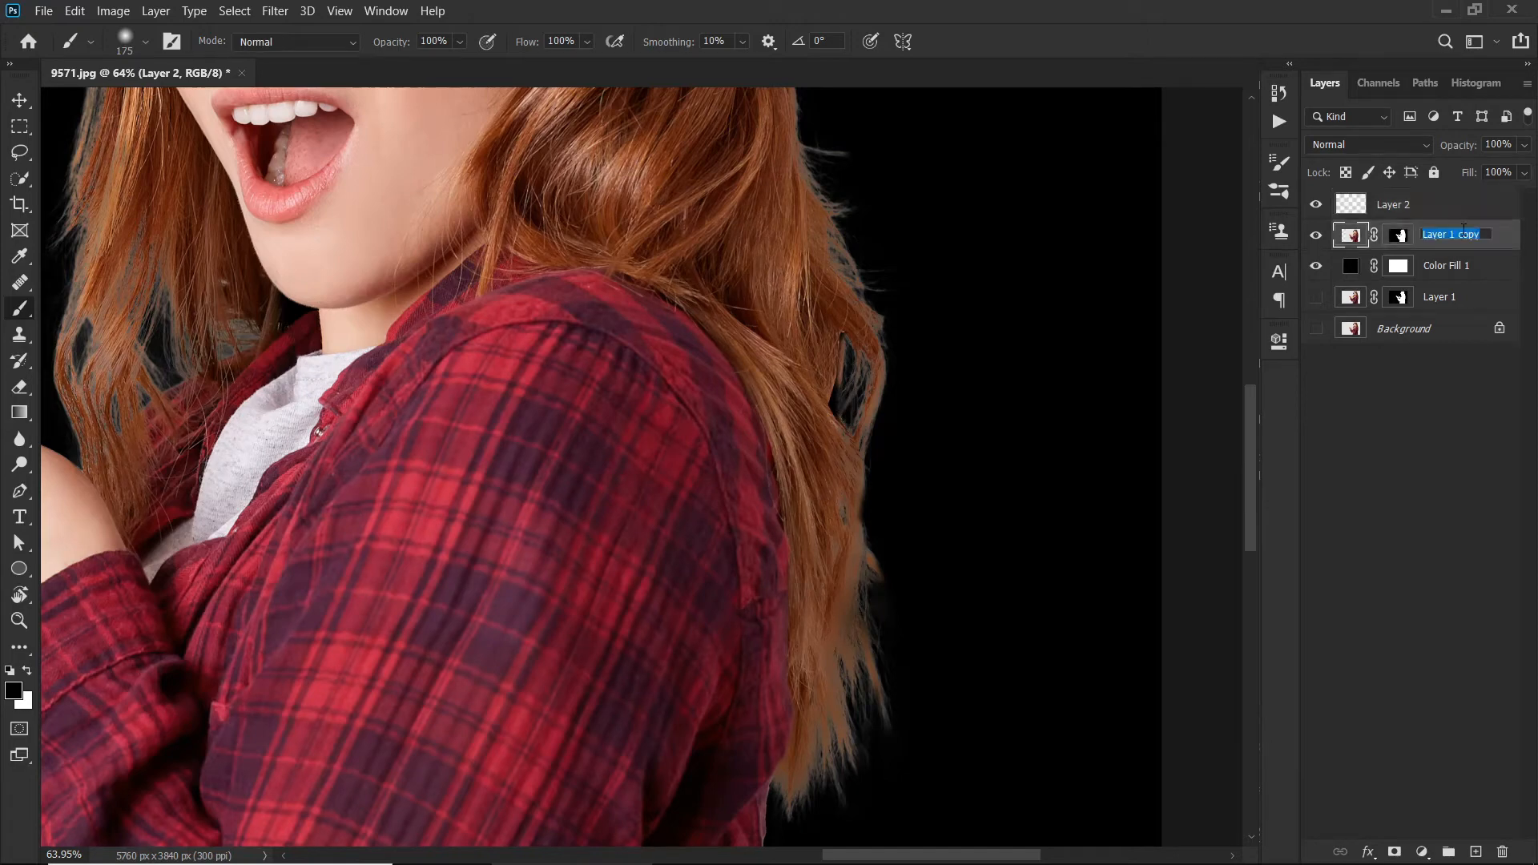
double_click(1464, 233)
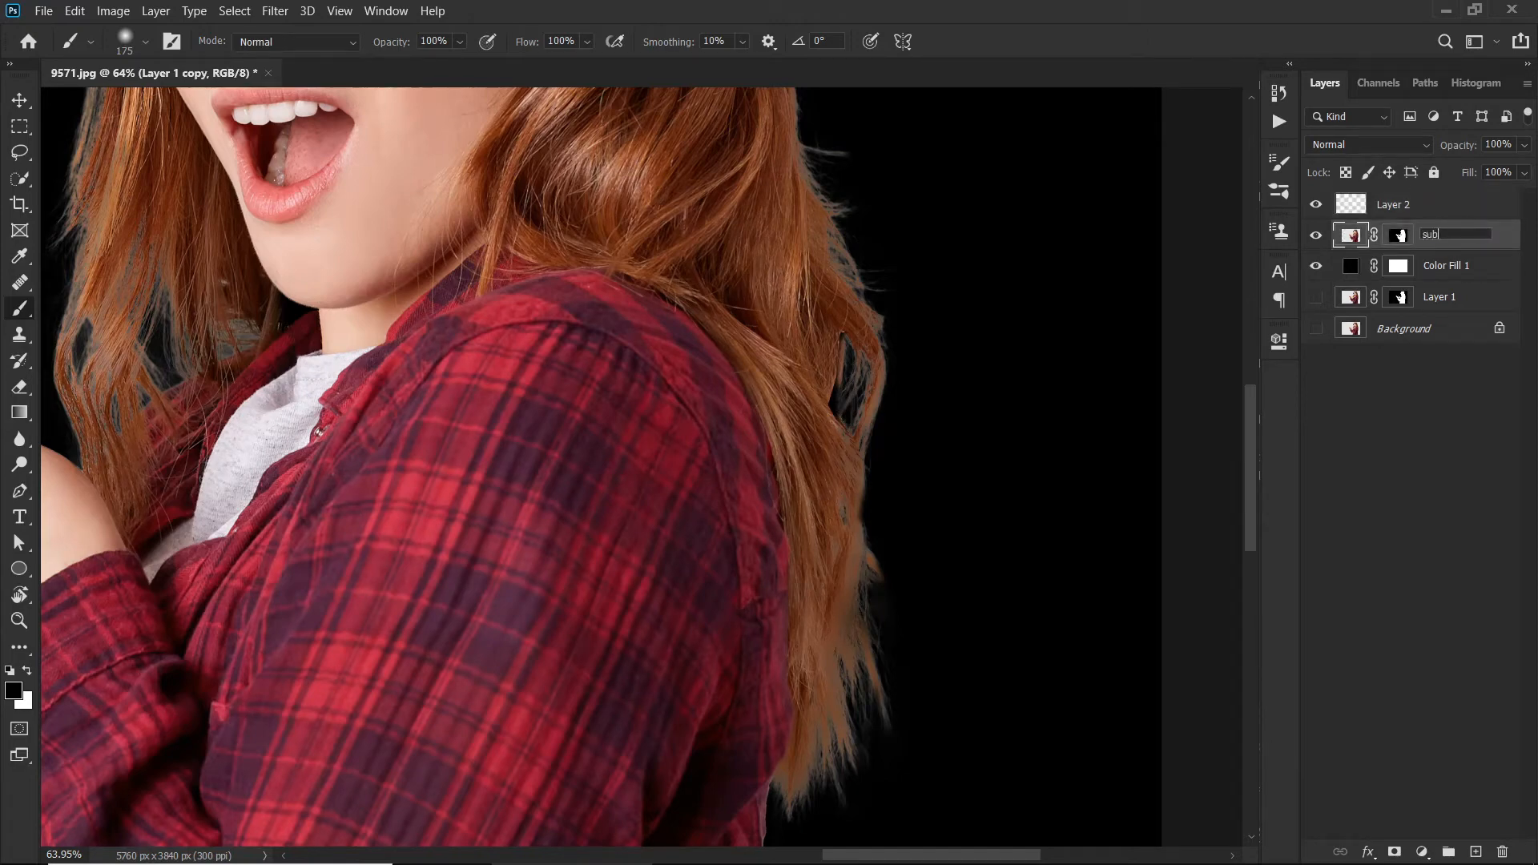
key("Return")
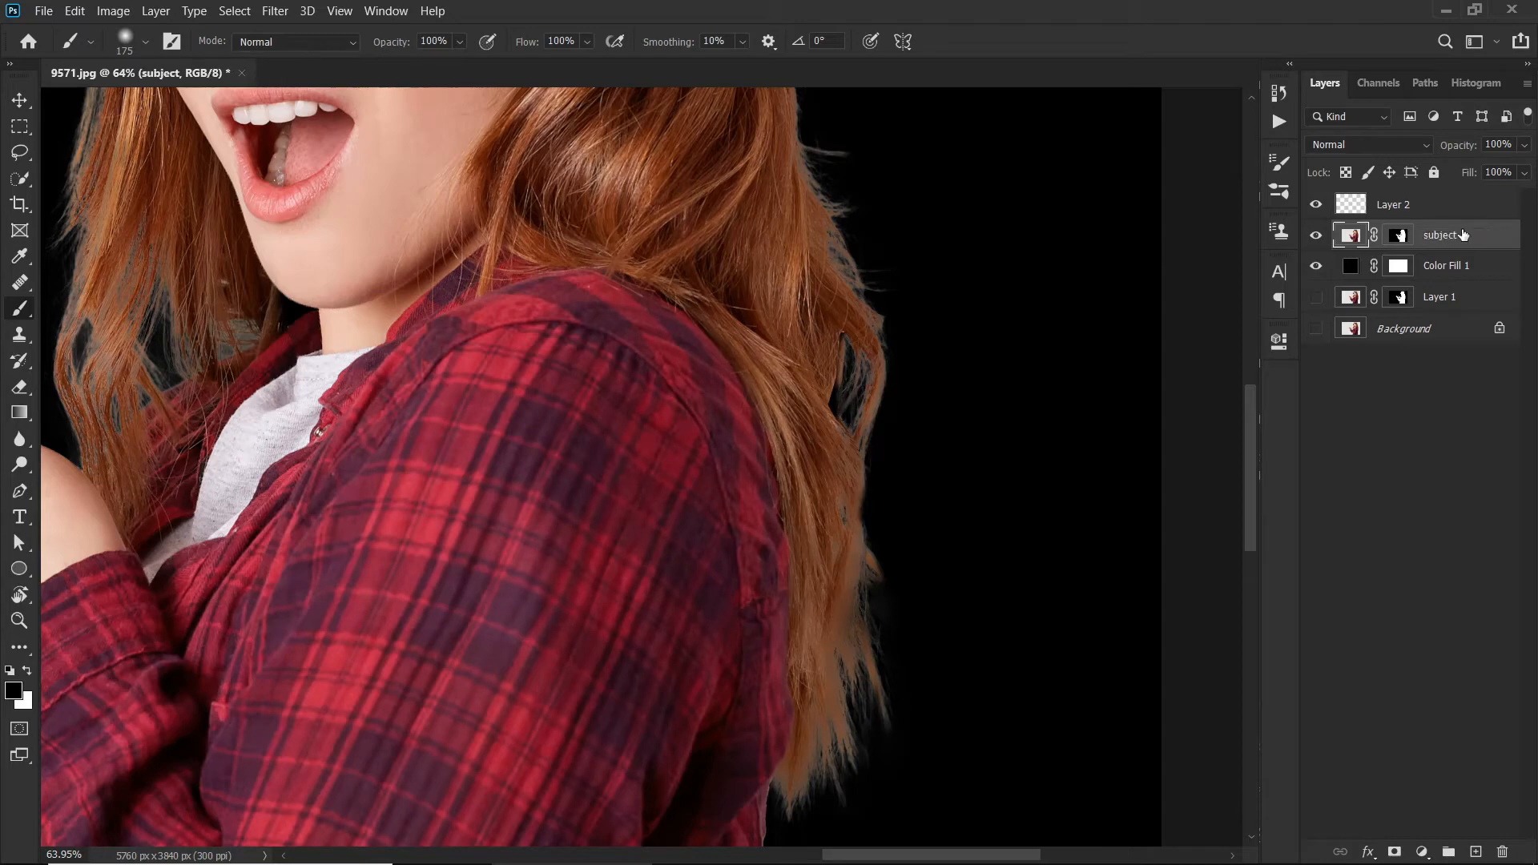
Clip the empty Layer 2 to the subject layer as a clipping mask.
left_click(1460, 206)
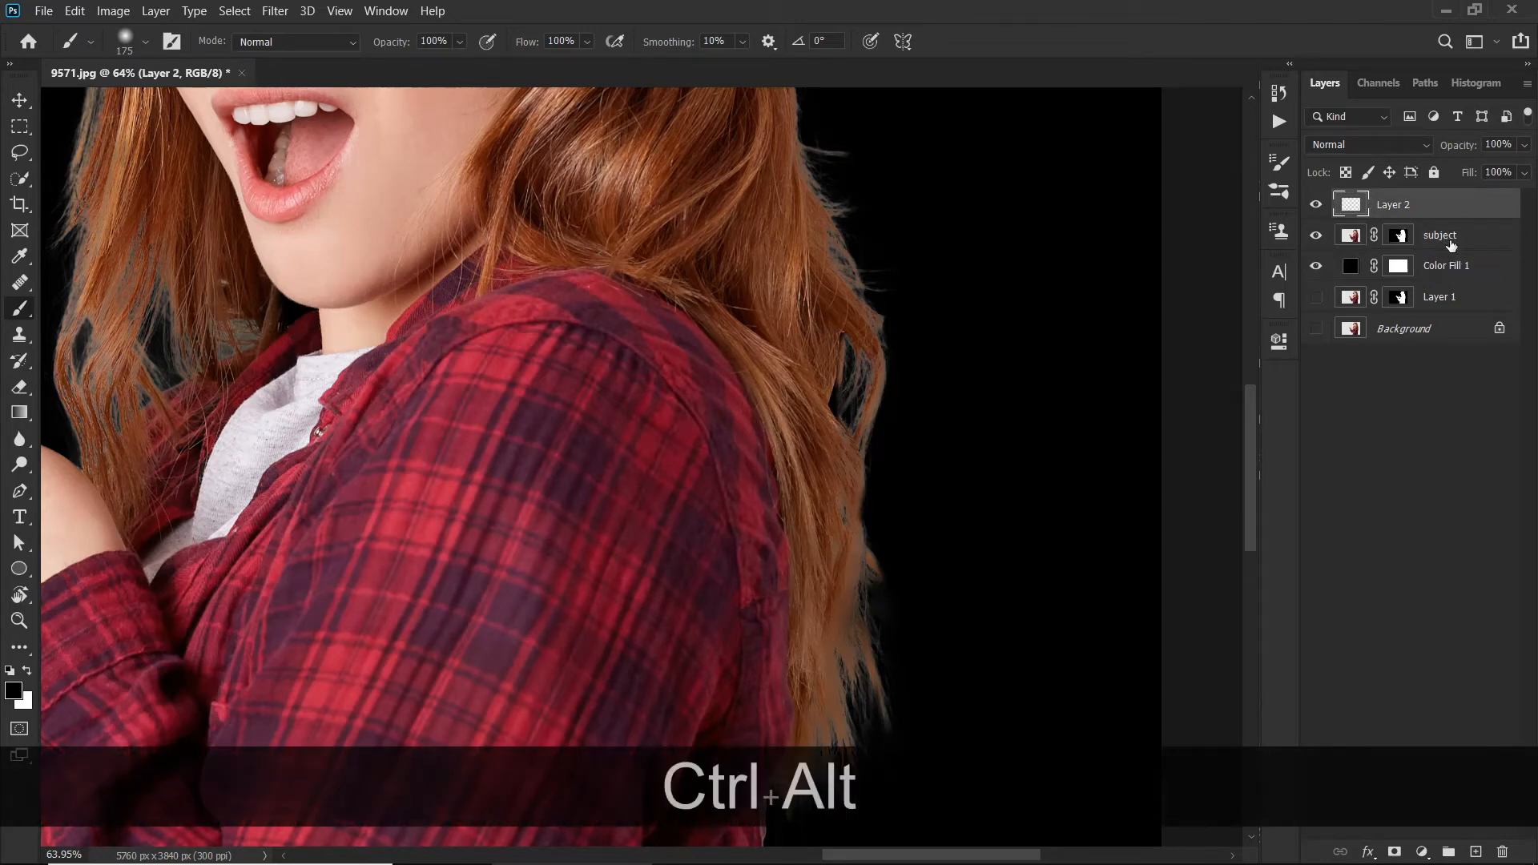
key("ctrl+alt+g")
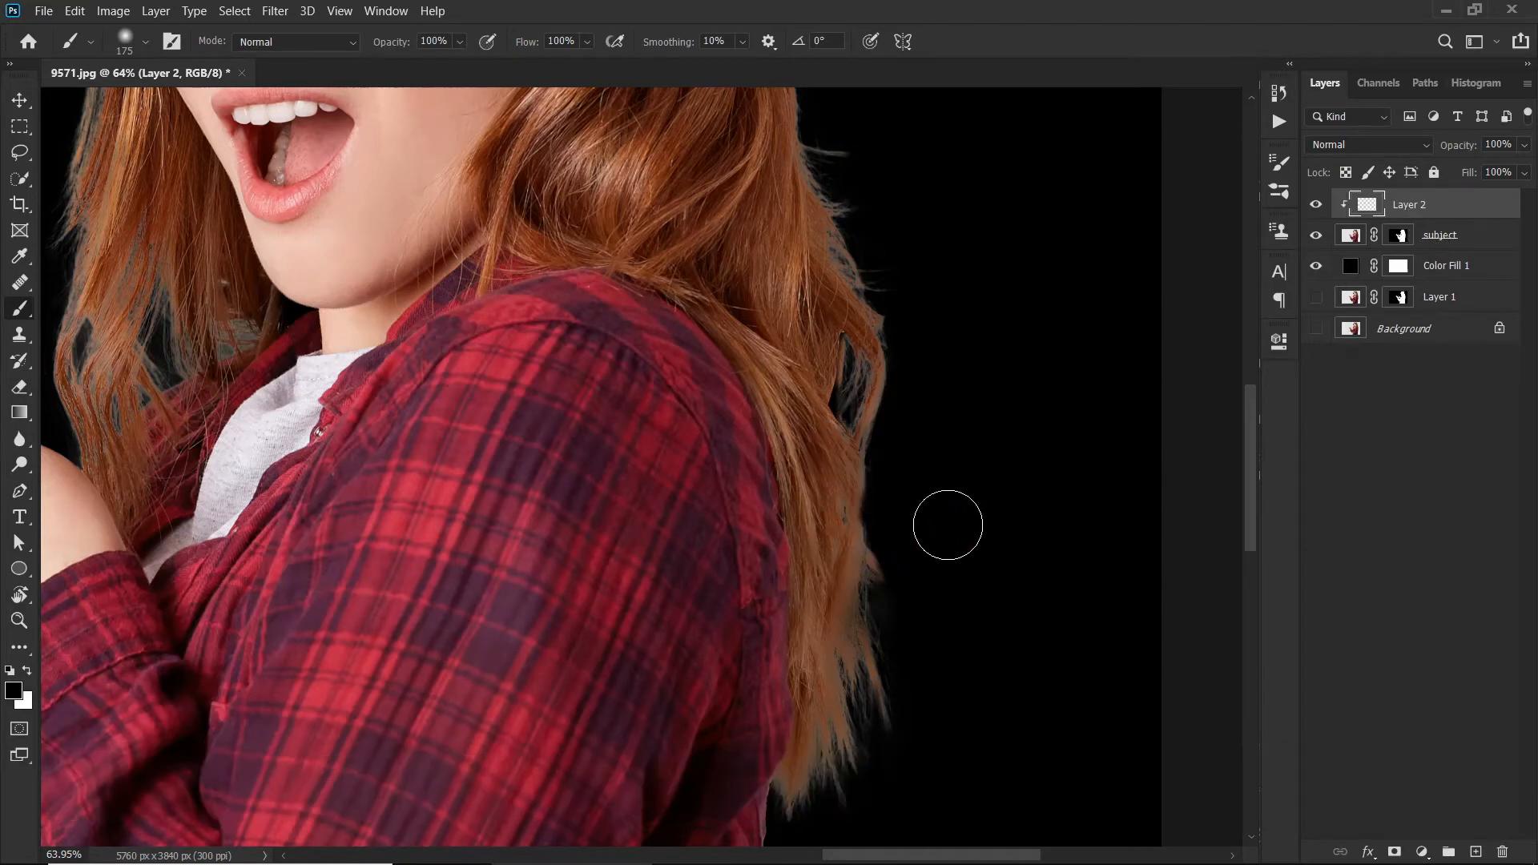
Examine the lower ends of the back hair up close for leftover background color along the strands.
key("space")
key("z")
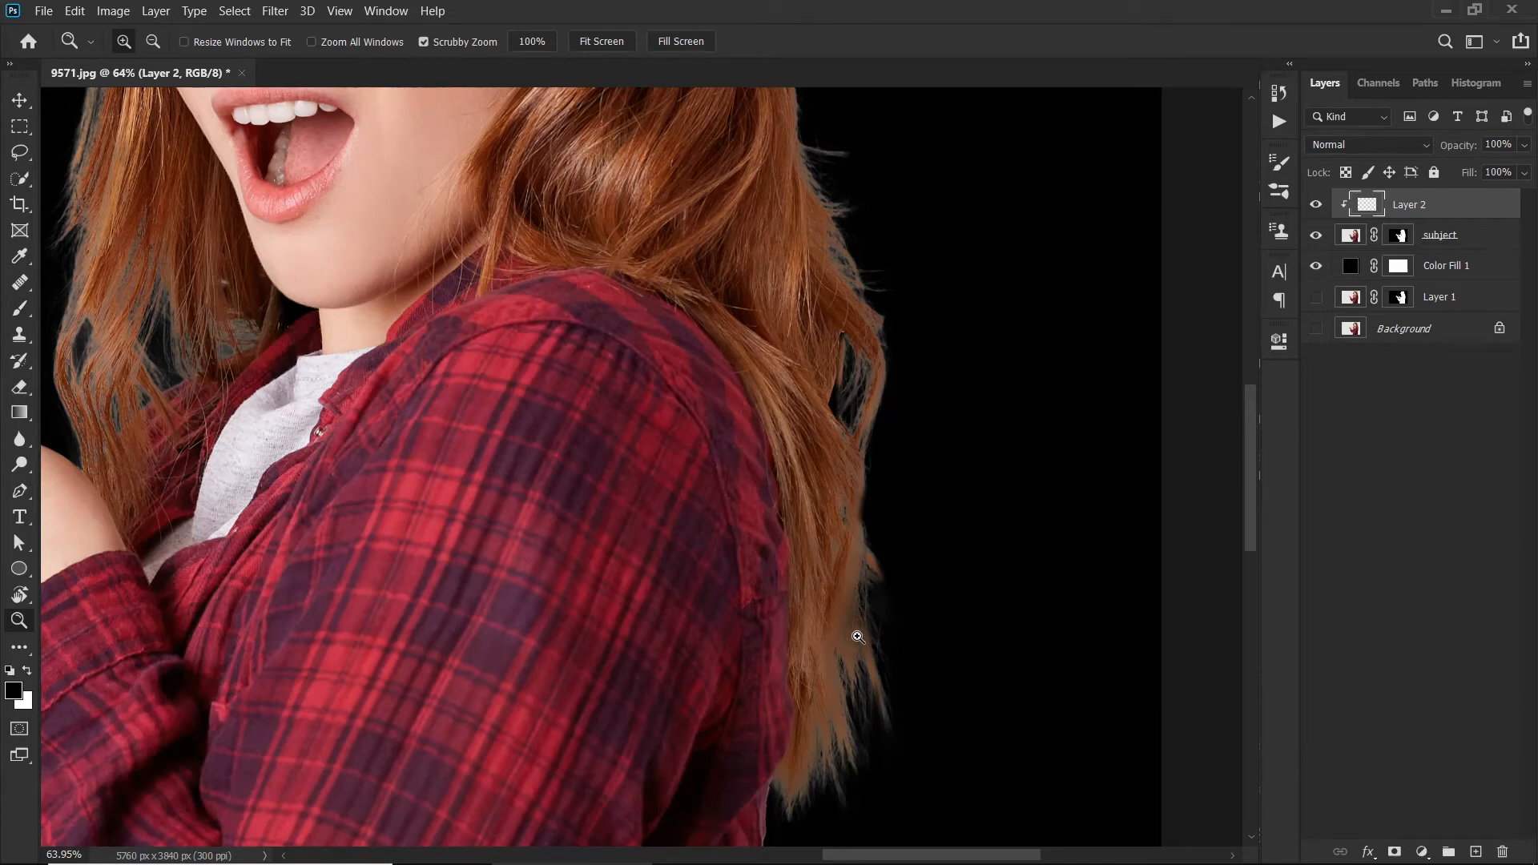
key("ctrl+space")
left_click(901, 595)
key("ctrl+space")
mouse_move(872, 567)
left_mouse_down()
mouse_move(993, 569)
mouse_move(861, 596)
left_mouse_up()
key("ctrl+space")
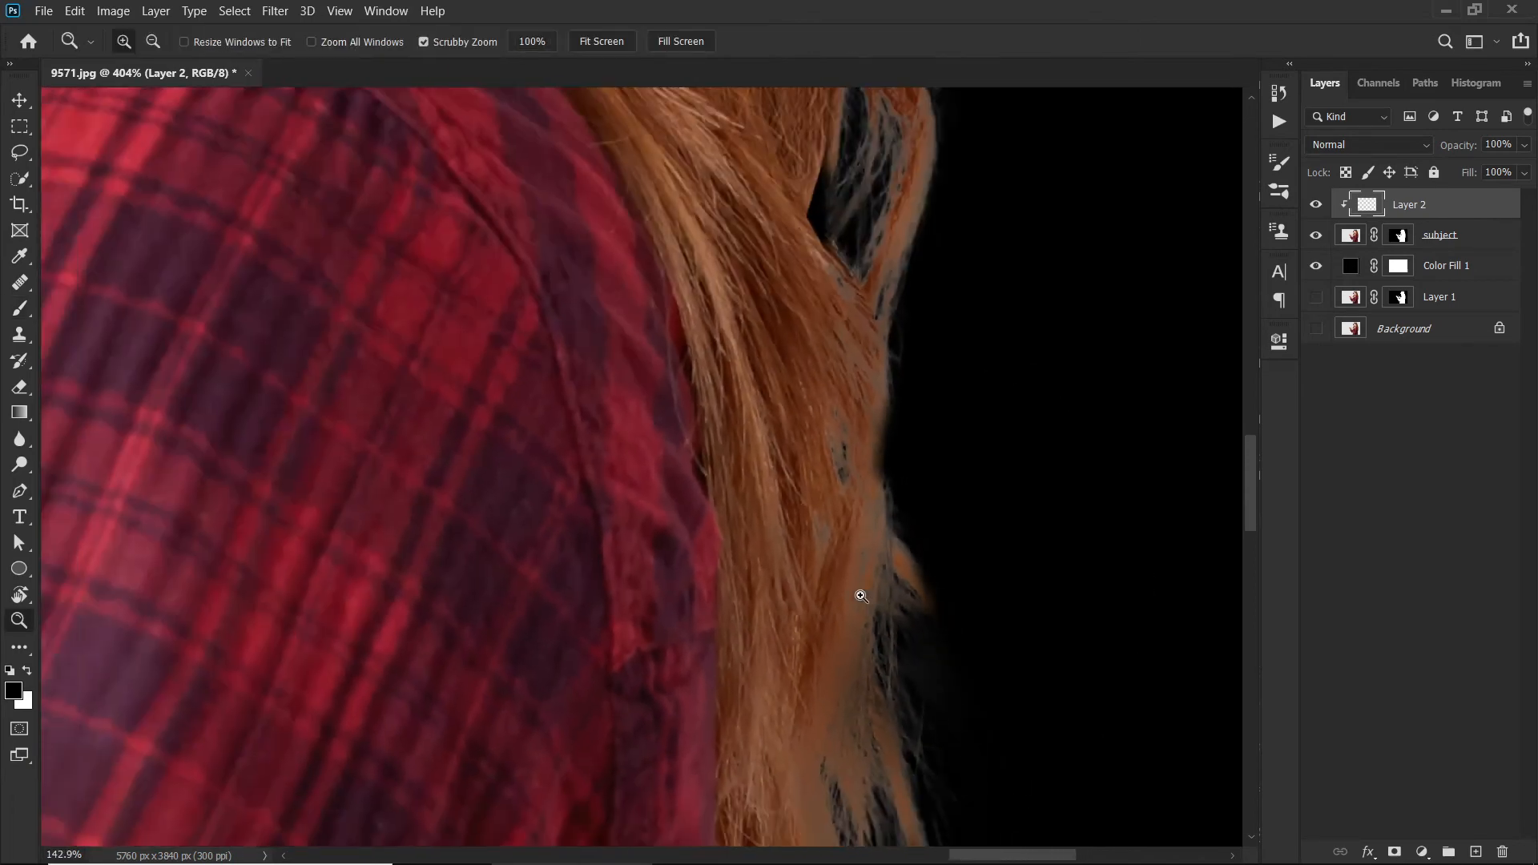
key("space")
left_click_drag(920, 673, 856, 311)
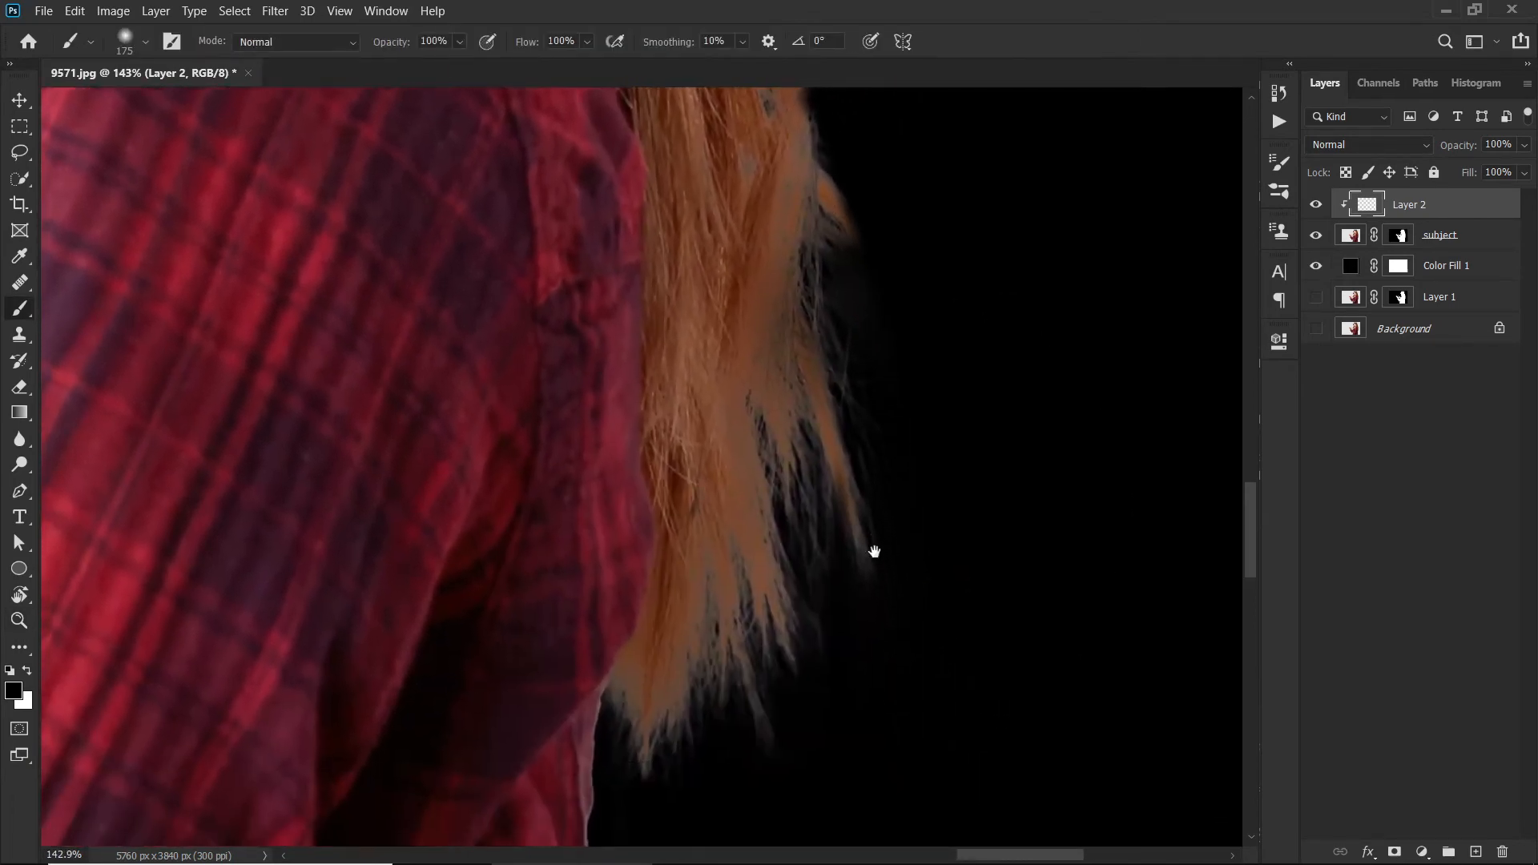
mouse_move(875, 589)
left_mouse_down()
mouse_move(869, 405)
mouse_move(897, 464)
left_mouse_up()
key("space")
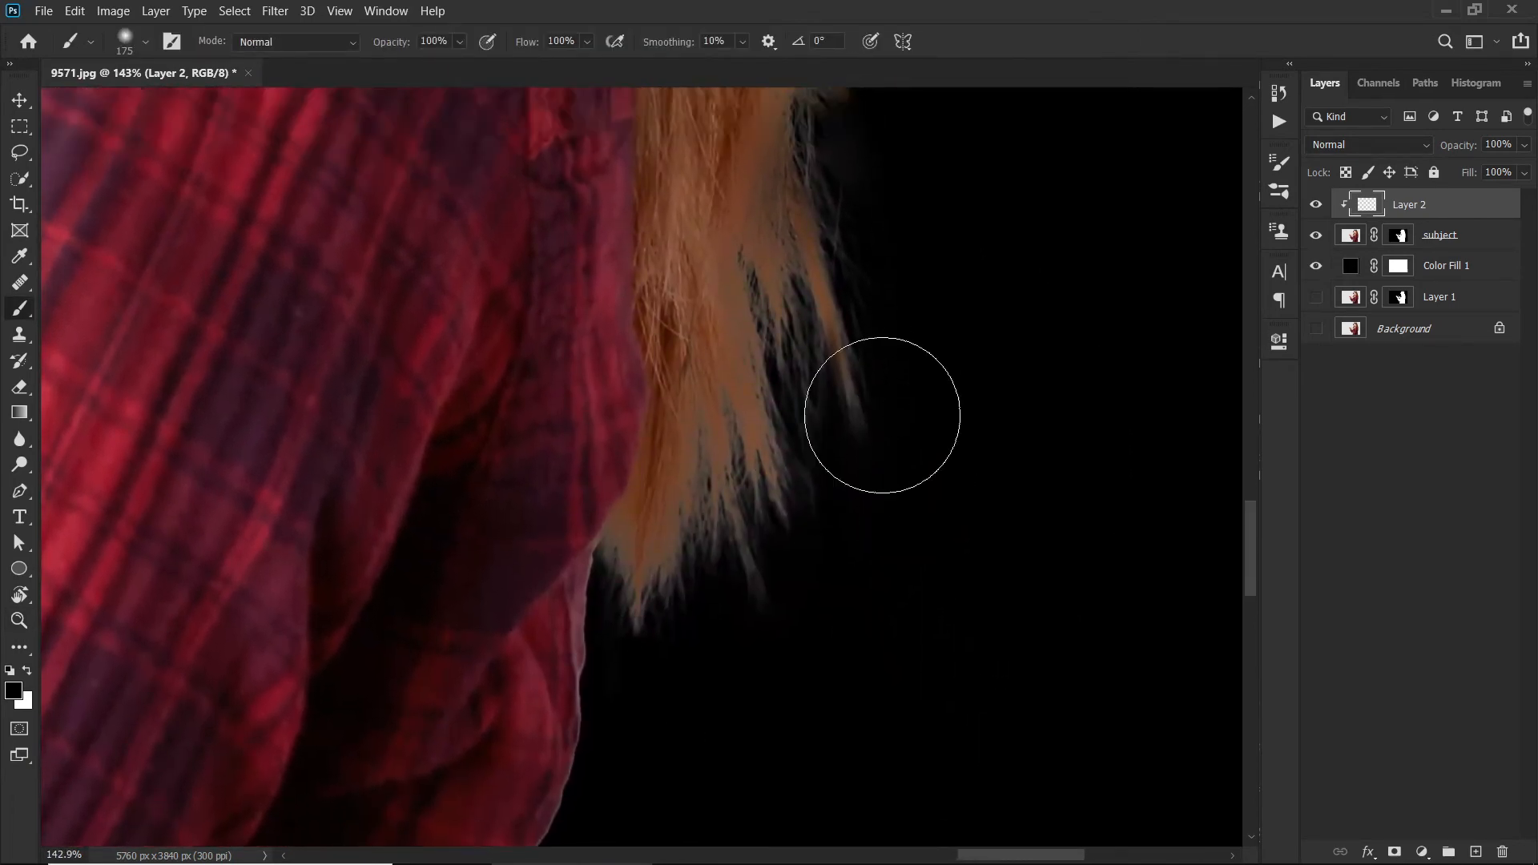
key("space")
left_click_drag(855, 333, 858, 416)
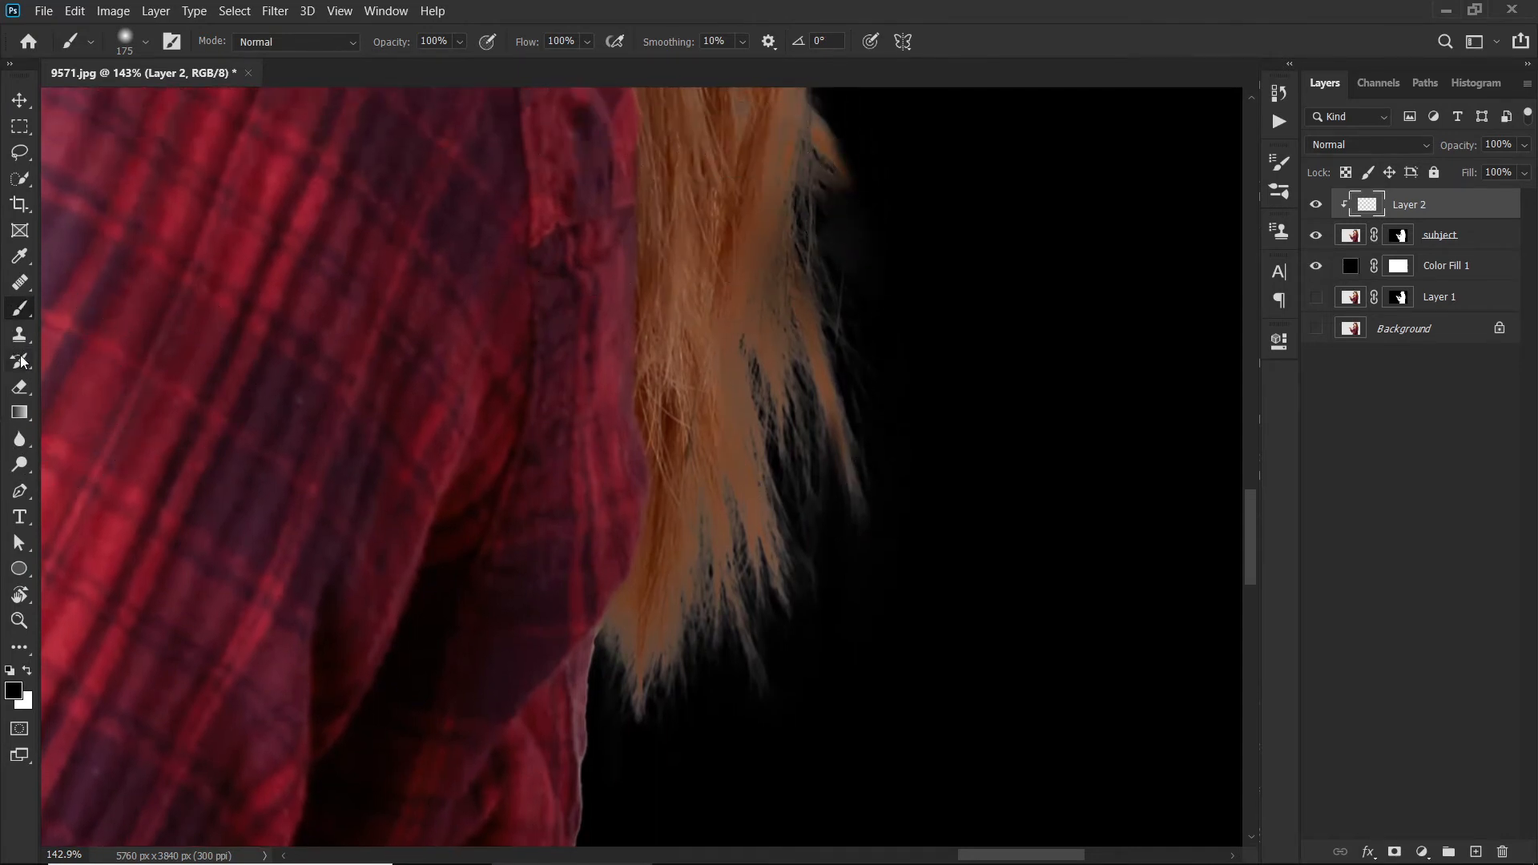
Activate the Clone Stamp tool and reduce its brush size to 80.
key("s")
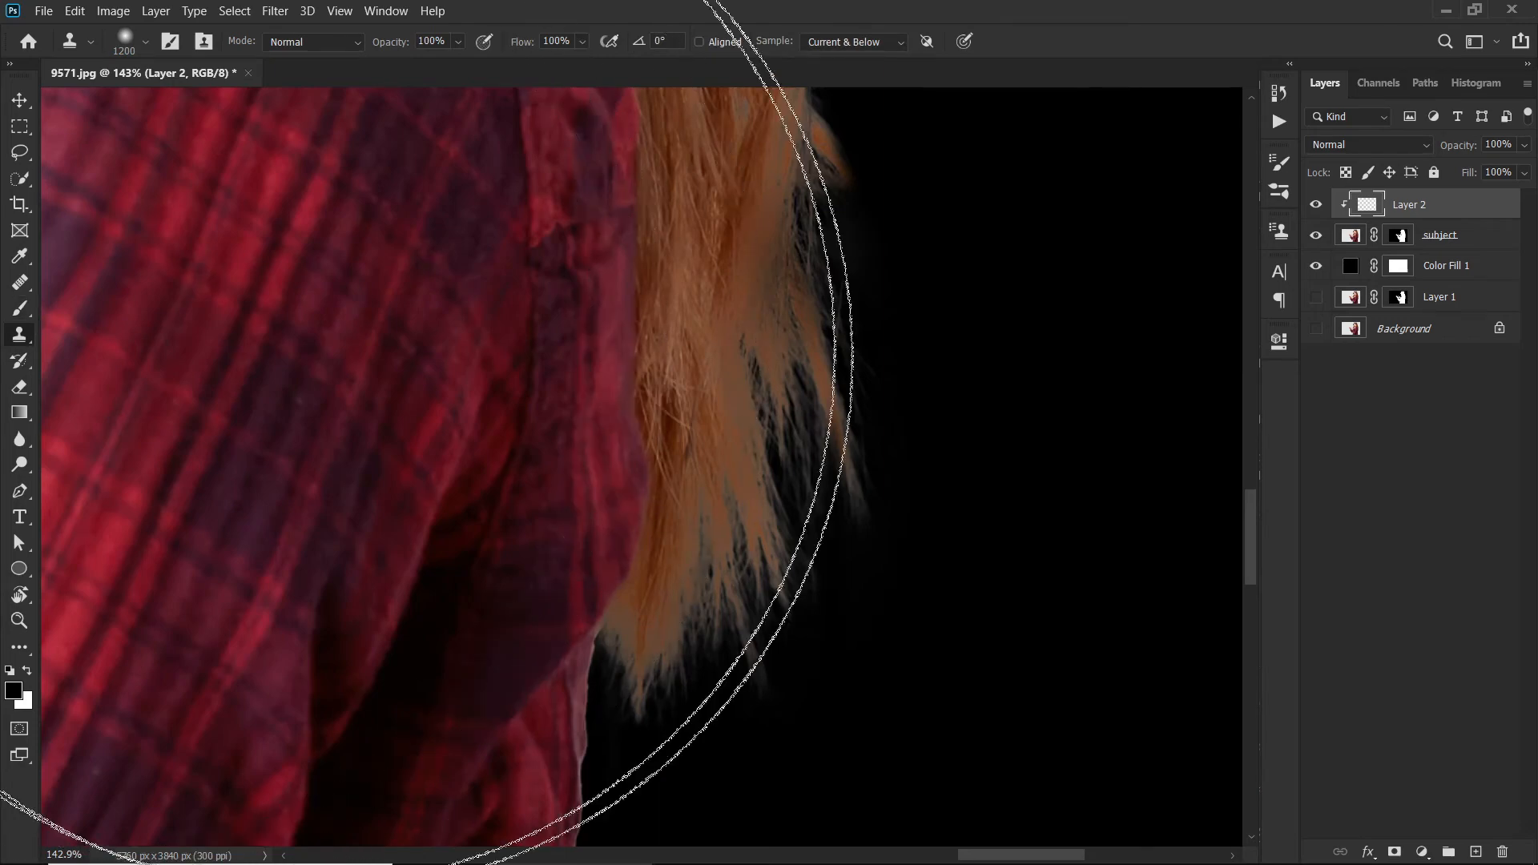
left_click(24, 335)
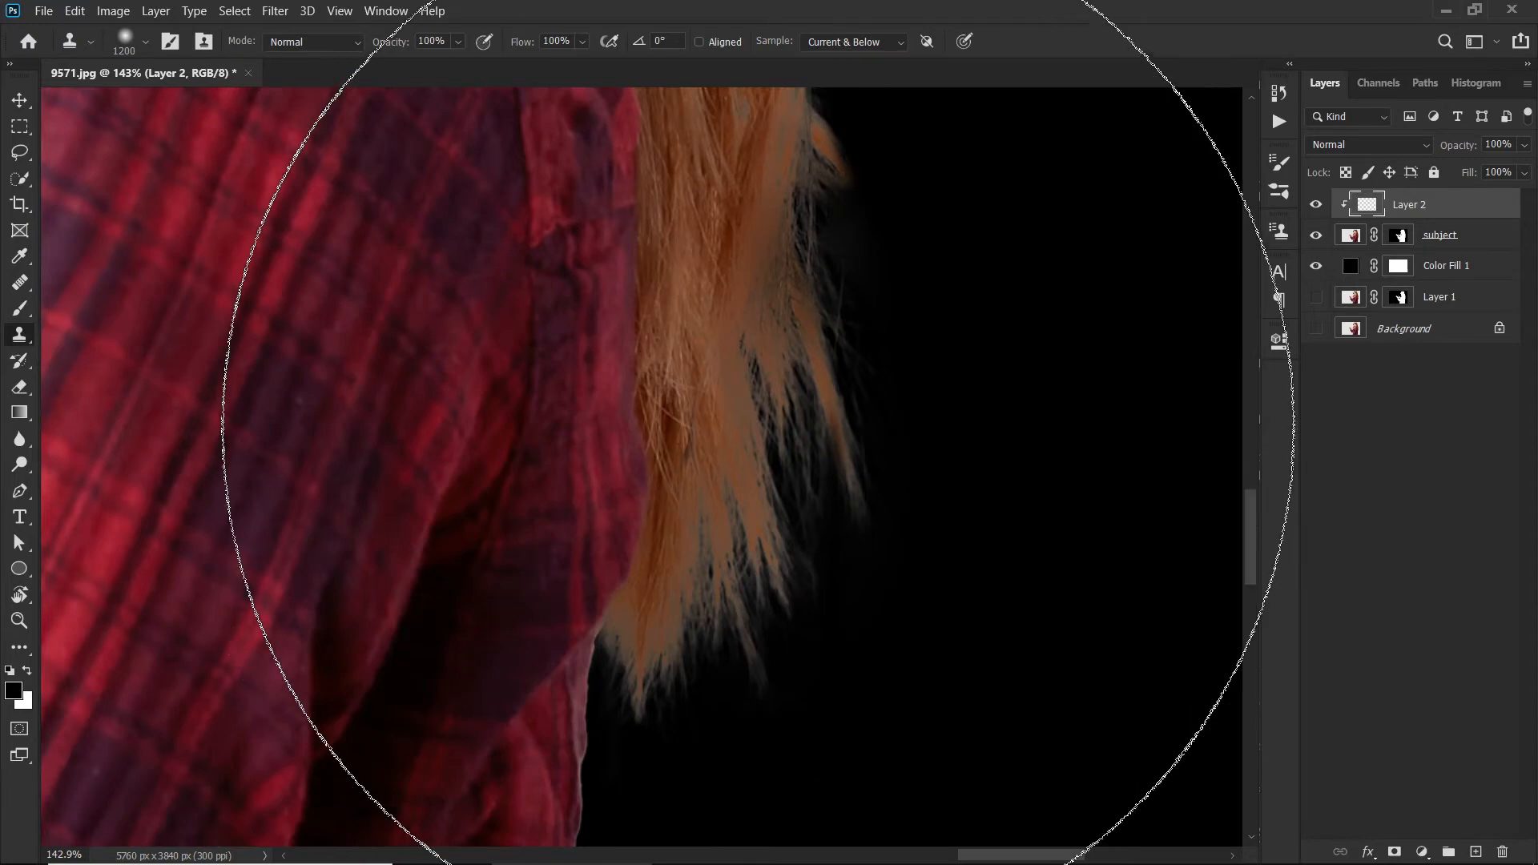
key("bracketleft")
key("bracketleft")
key("bracketleft")
key("bracketleft")
key("bracketleft")
key("bracketleft")
key("bracketleft")
key("bracketleft")
key("bracketleft")
key("bracketleft")
key("bracketleft")
key("bracketleft")
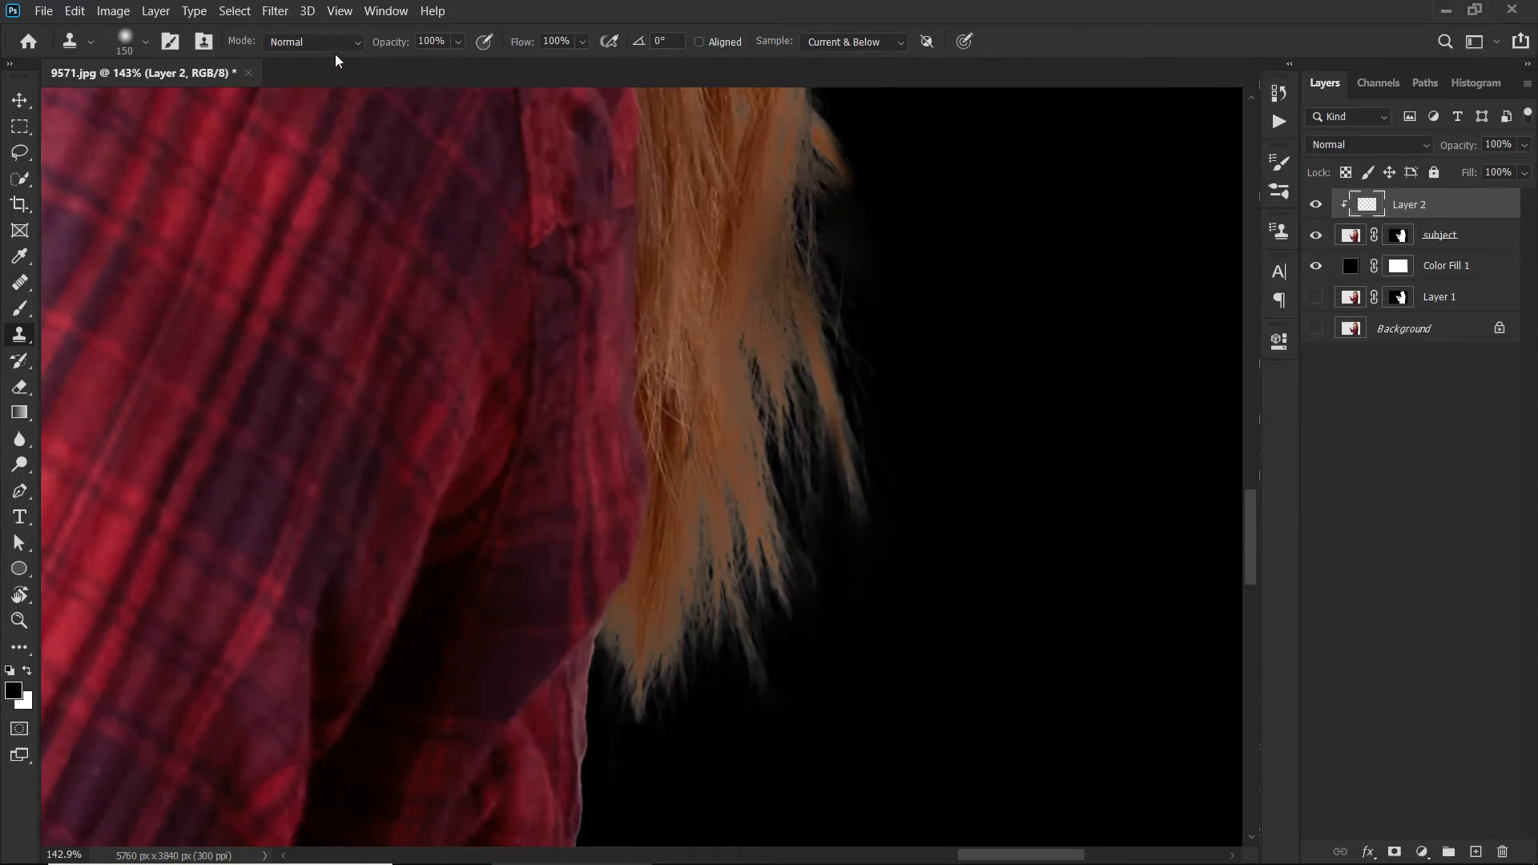
key("bracketleft")
key("bracketleft")
key("bracketleft")
key("bracketleft")
Sample clean inner hair and clone it onto Layer 2 over the grayish outer strands beside the sleeve.
left_click(697, 273, "alt")
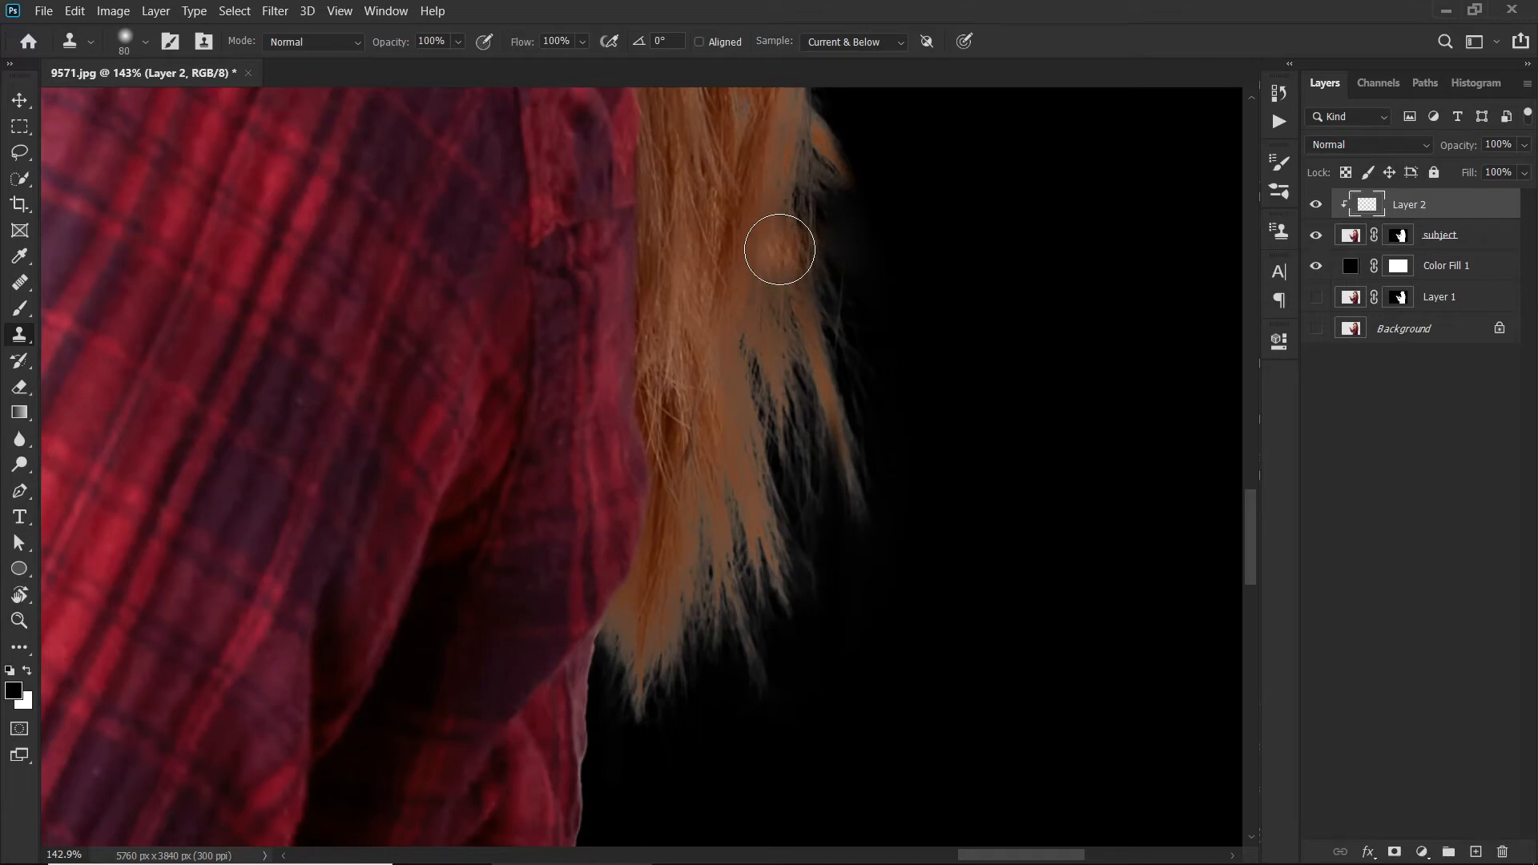
left_click(781, 249)
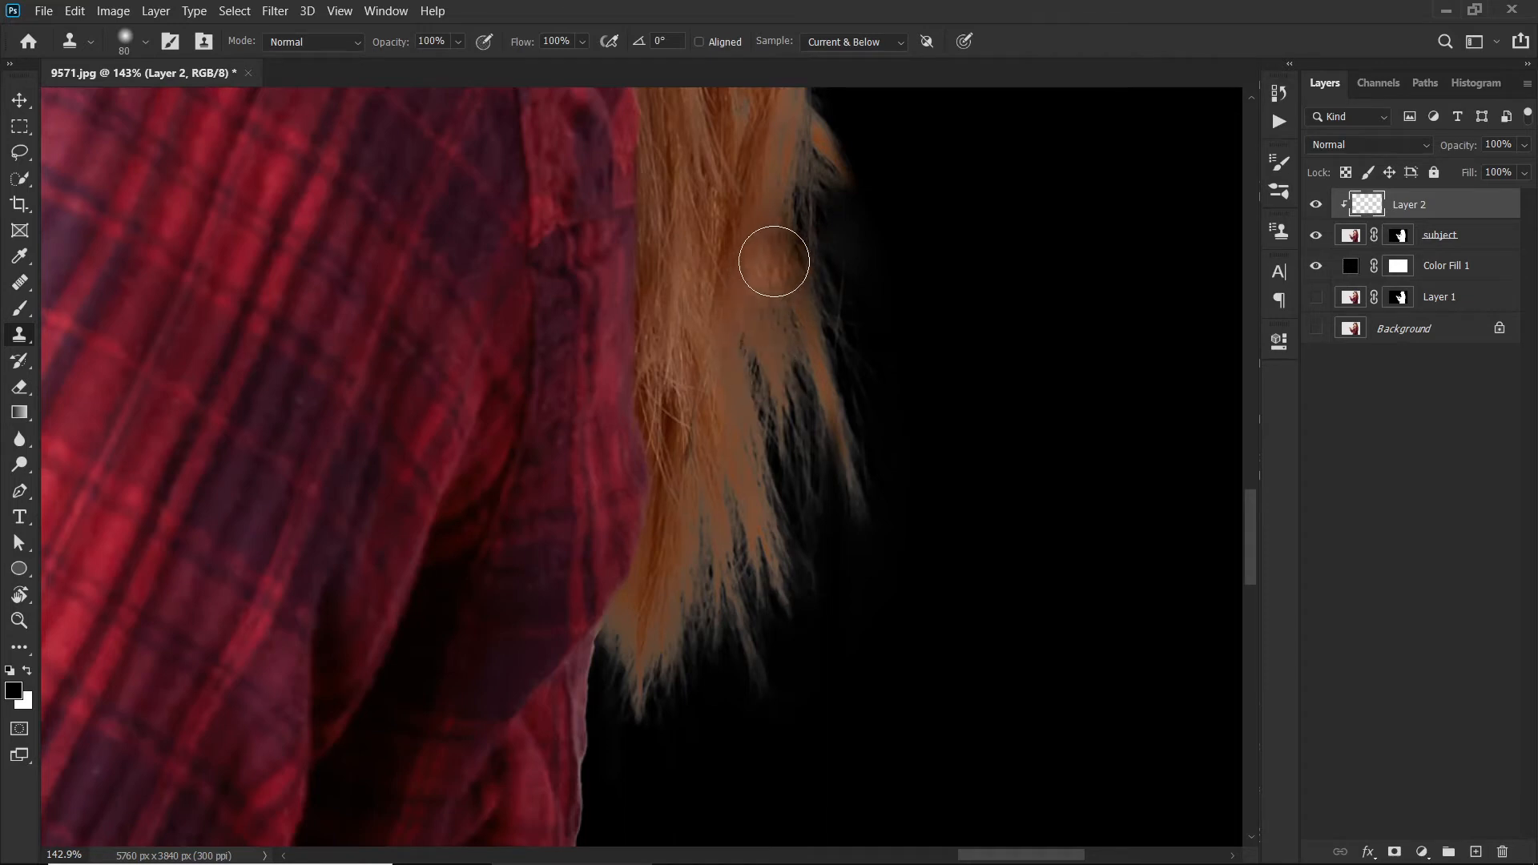
left_click(779, 258)
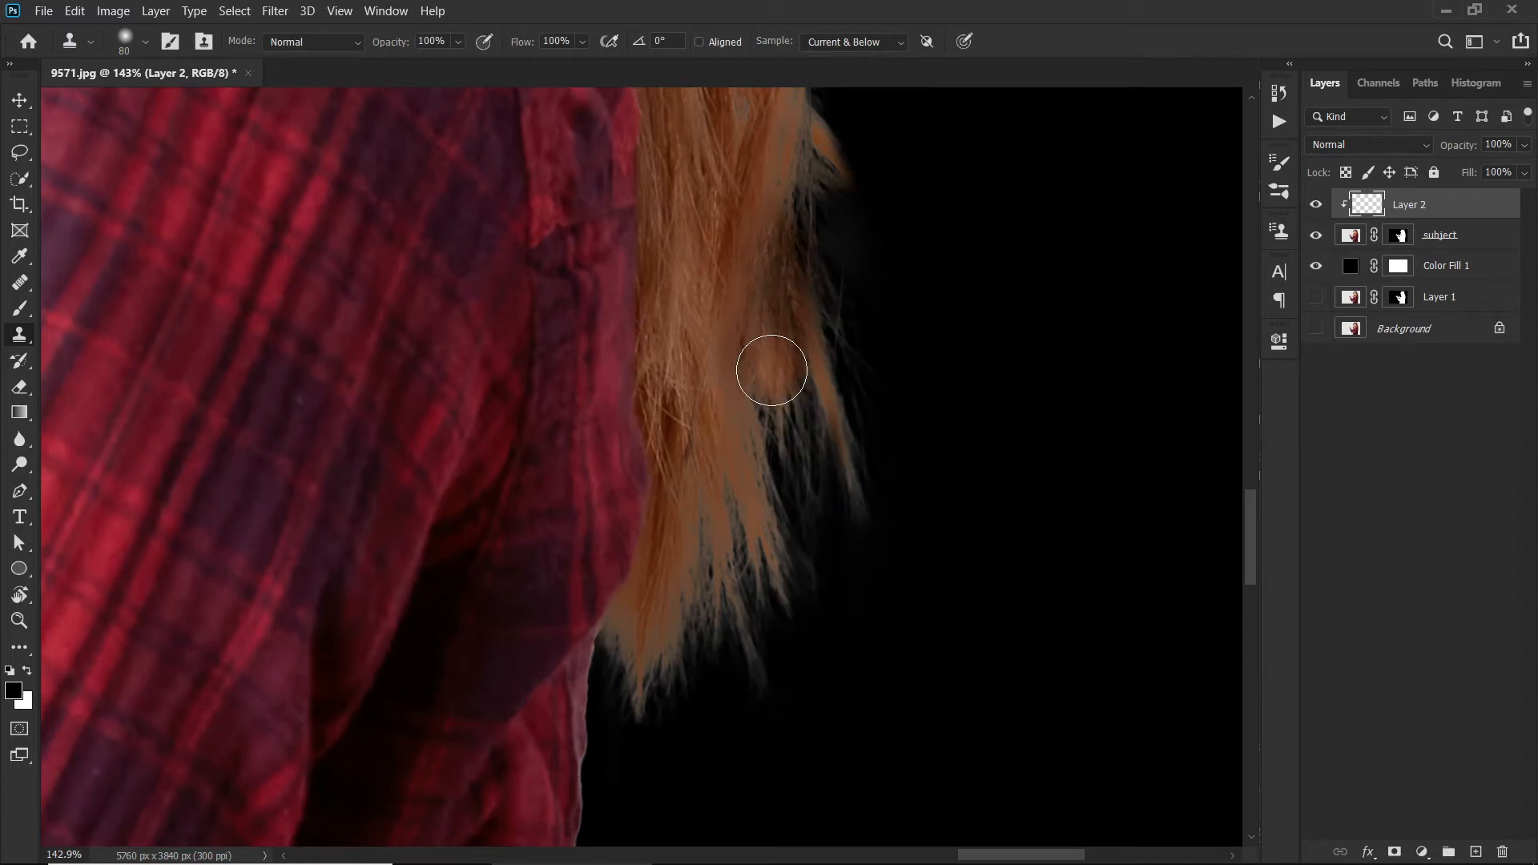
Turn on Aligned, resample the inner hair and clone it over the discolored outer strands, undoing the last dab.
left_click(700, 42)
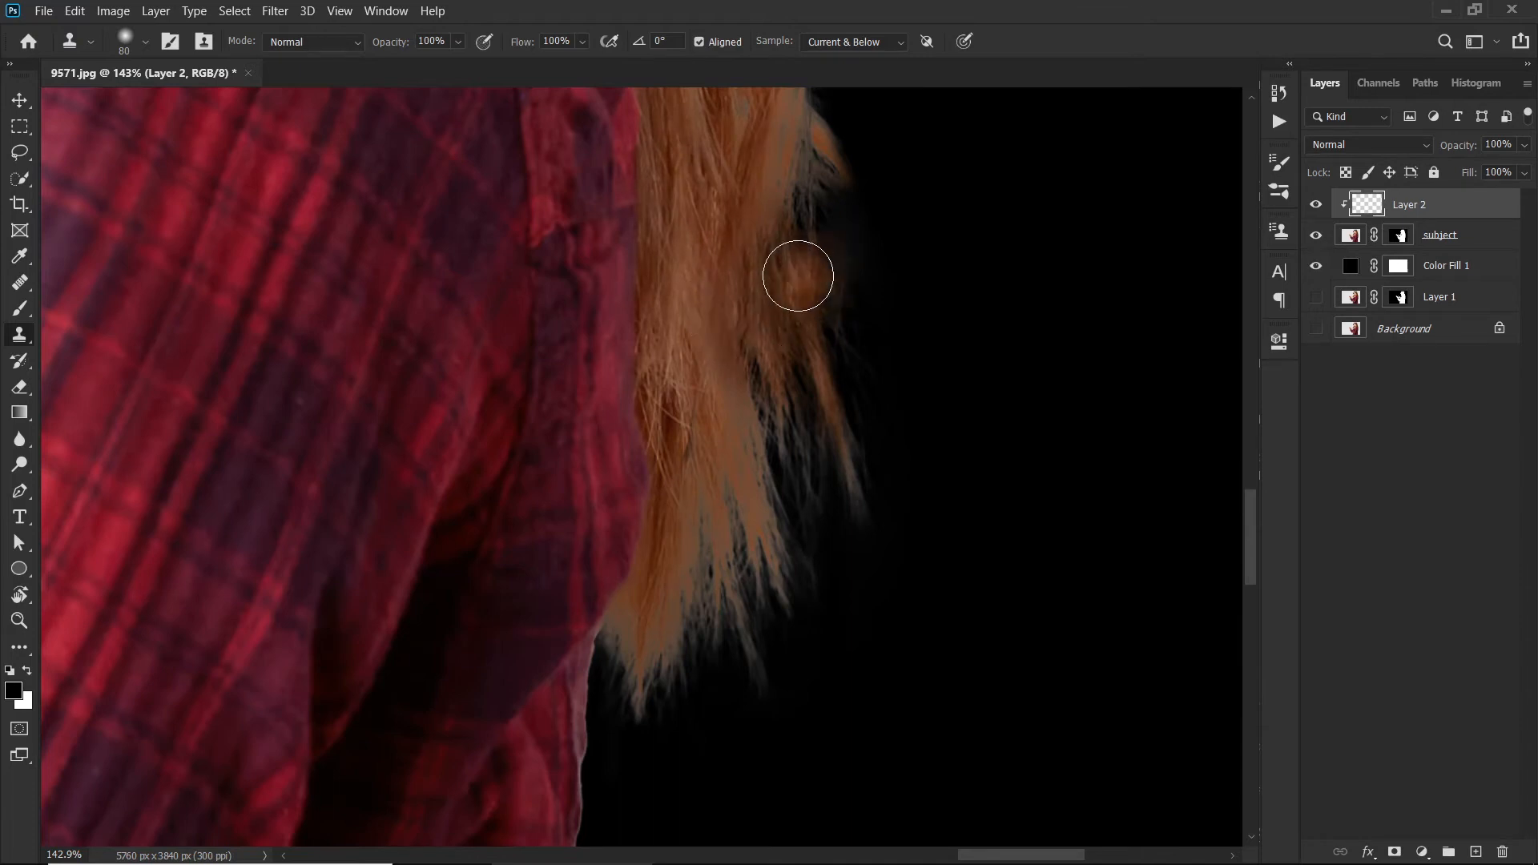
left_click(692, 242, "alt")
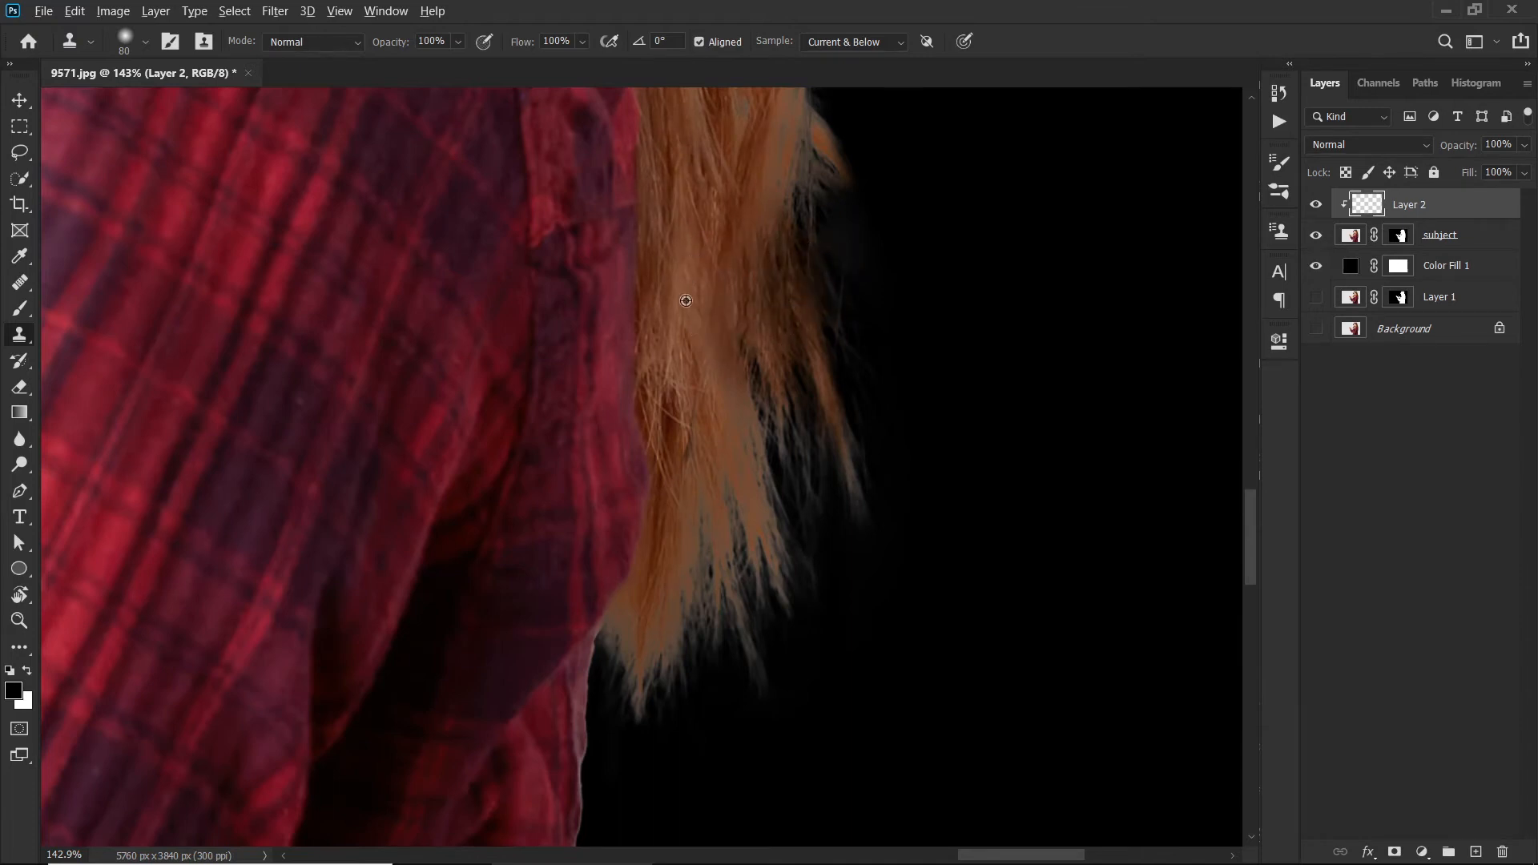
left_click(726, 238, "alt")
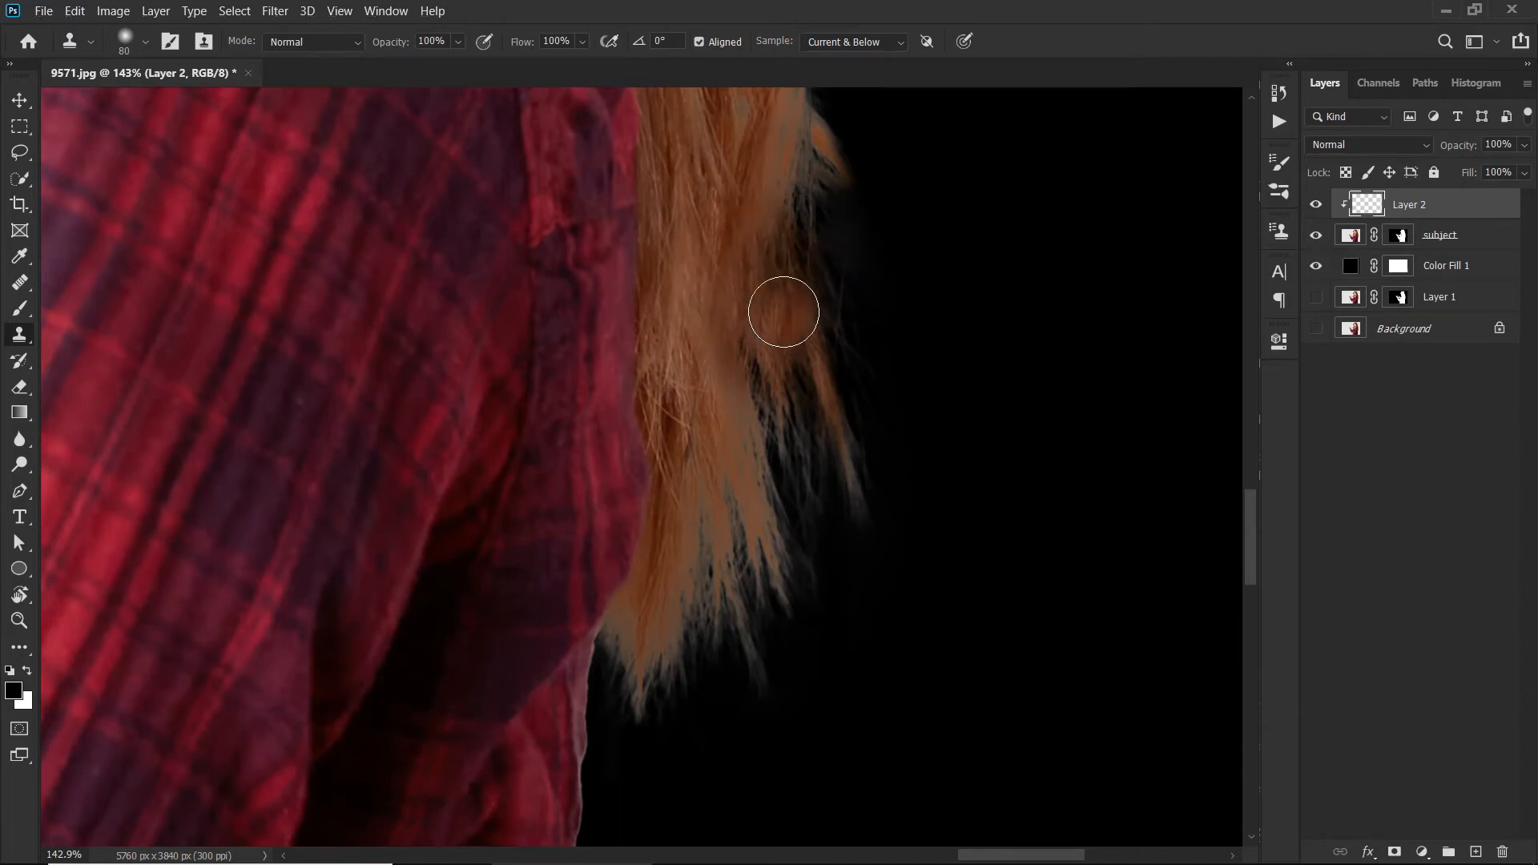
left_click(770, 298)
left_click(776, 286)
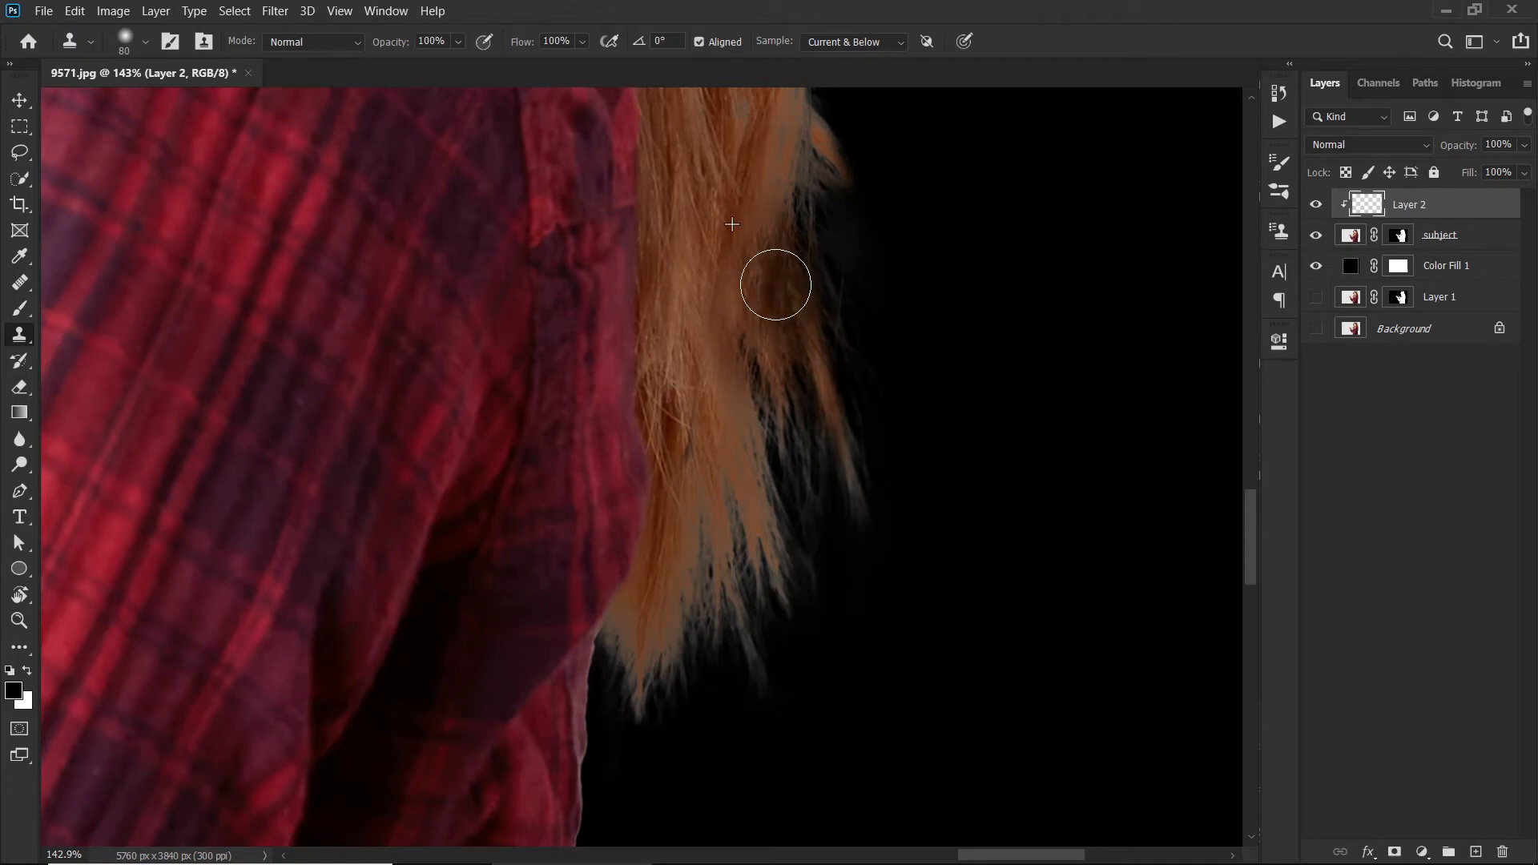
left_click(782, 267)
left_click(776, 347)
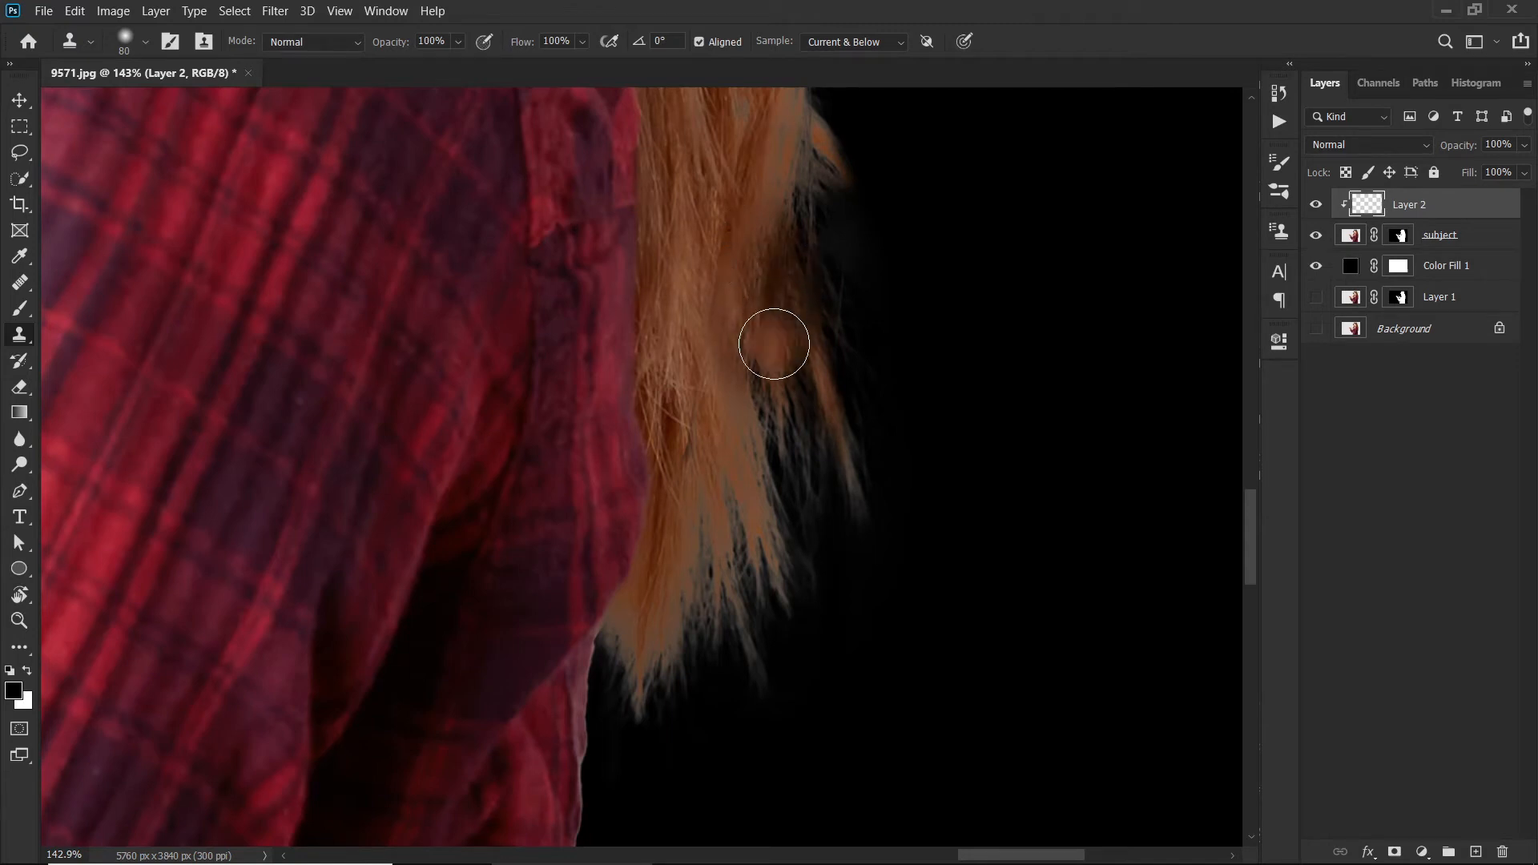
left_click(838, 426)
left_click(819, 399)
key("ctrl+z")
Sample the hair beside the sleeve and clone it down over the faded strands above the hair tips.
left_click_drag(766, 511, 777, 369)
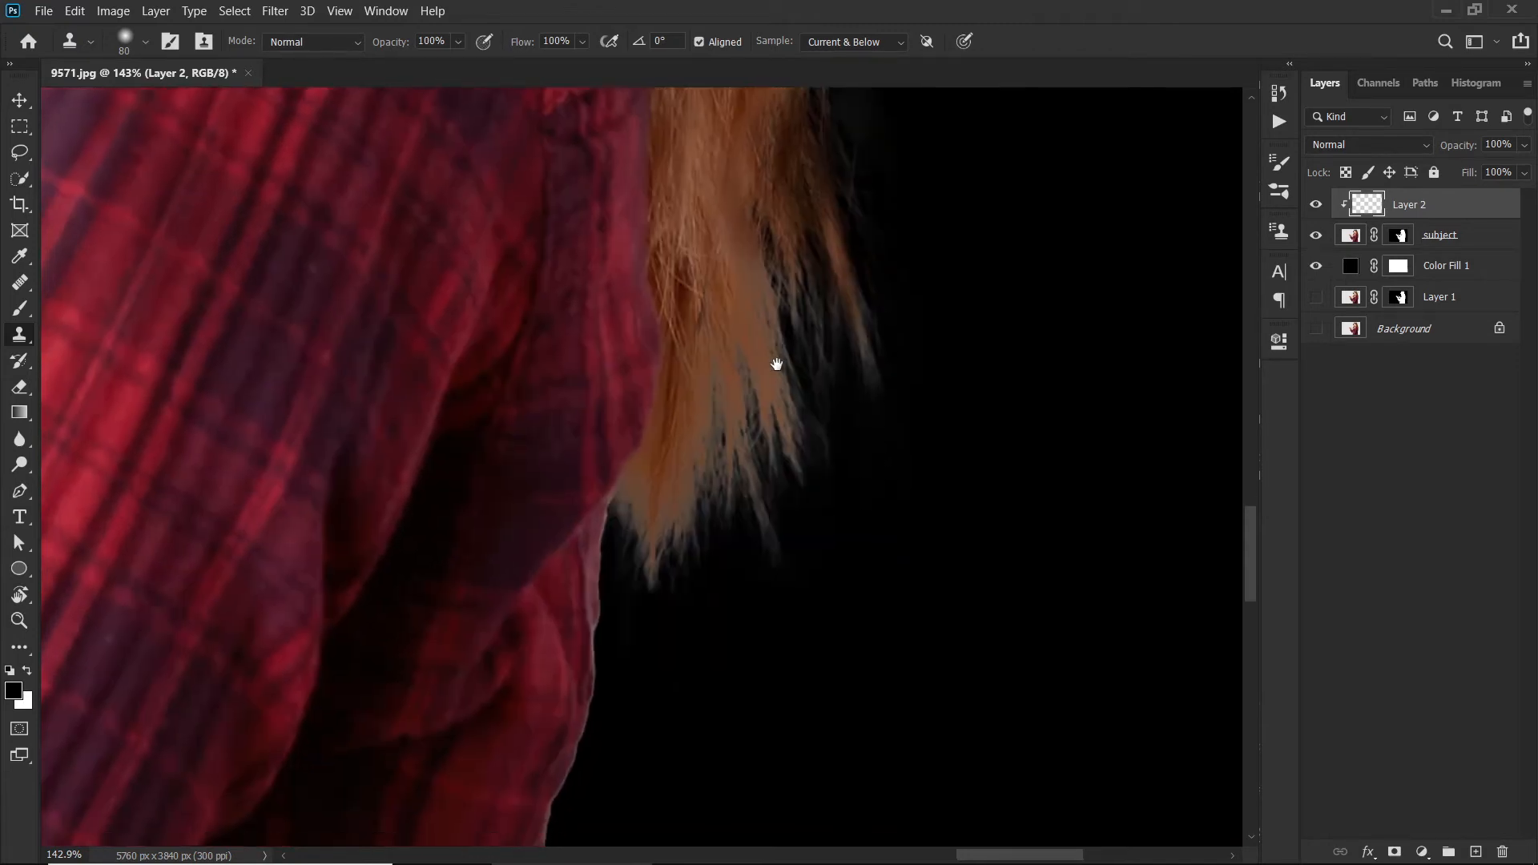
left_click(690, 316, "alt")
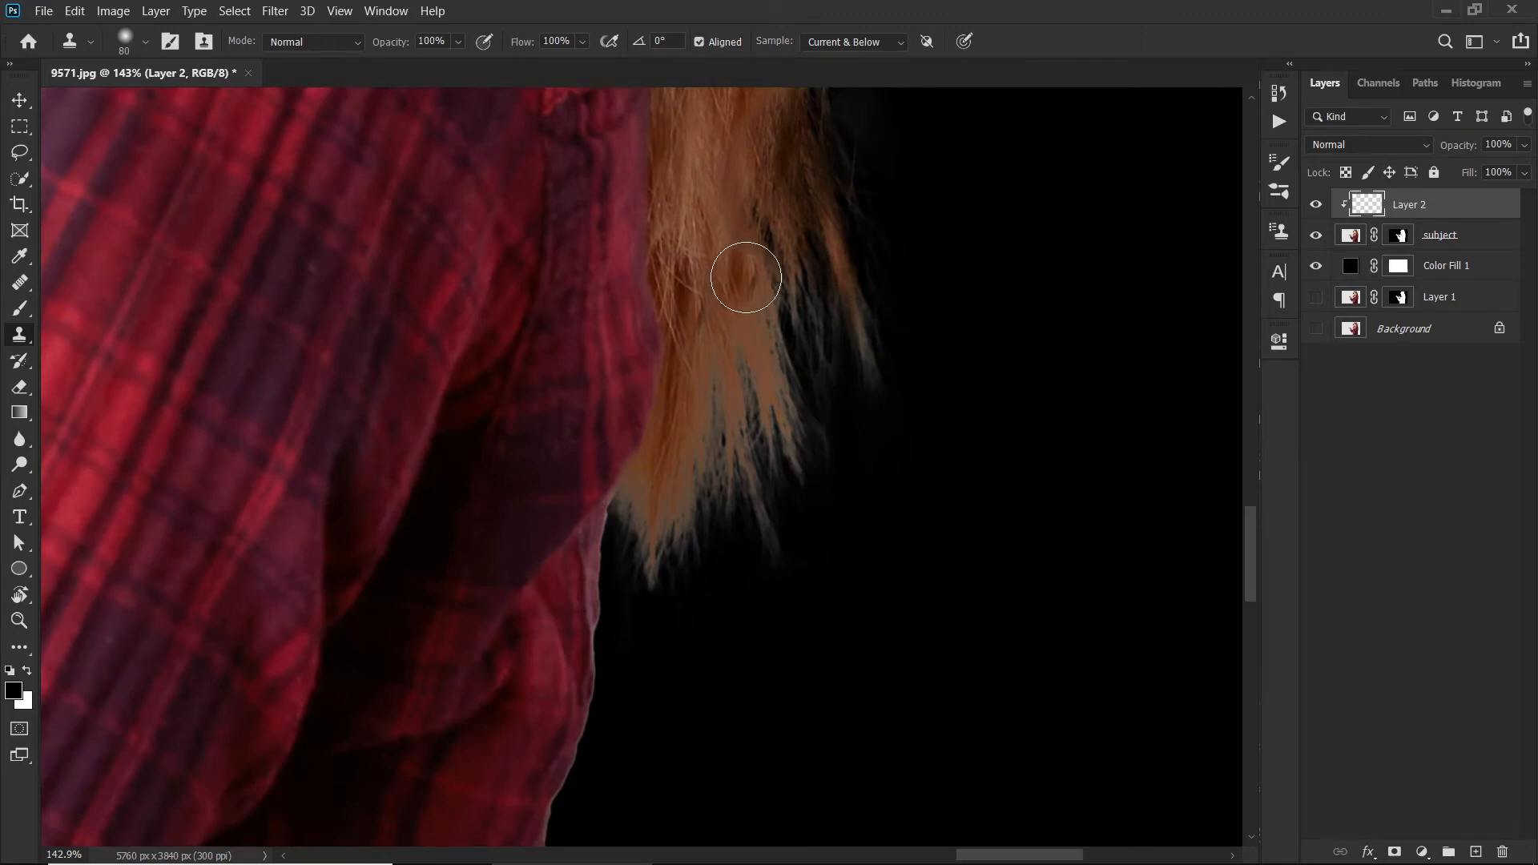
left_click(747, 277)
left_click(756, 329)
left_click(762, 357)
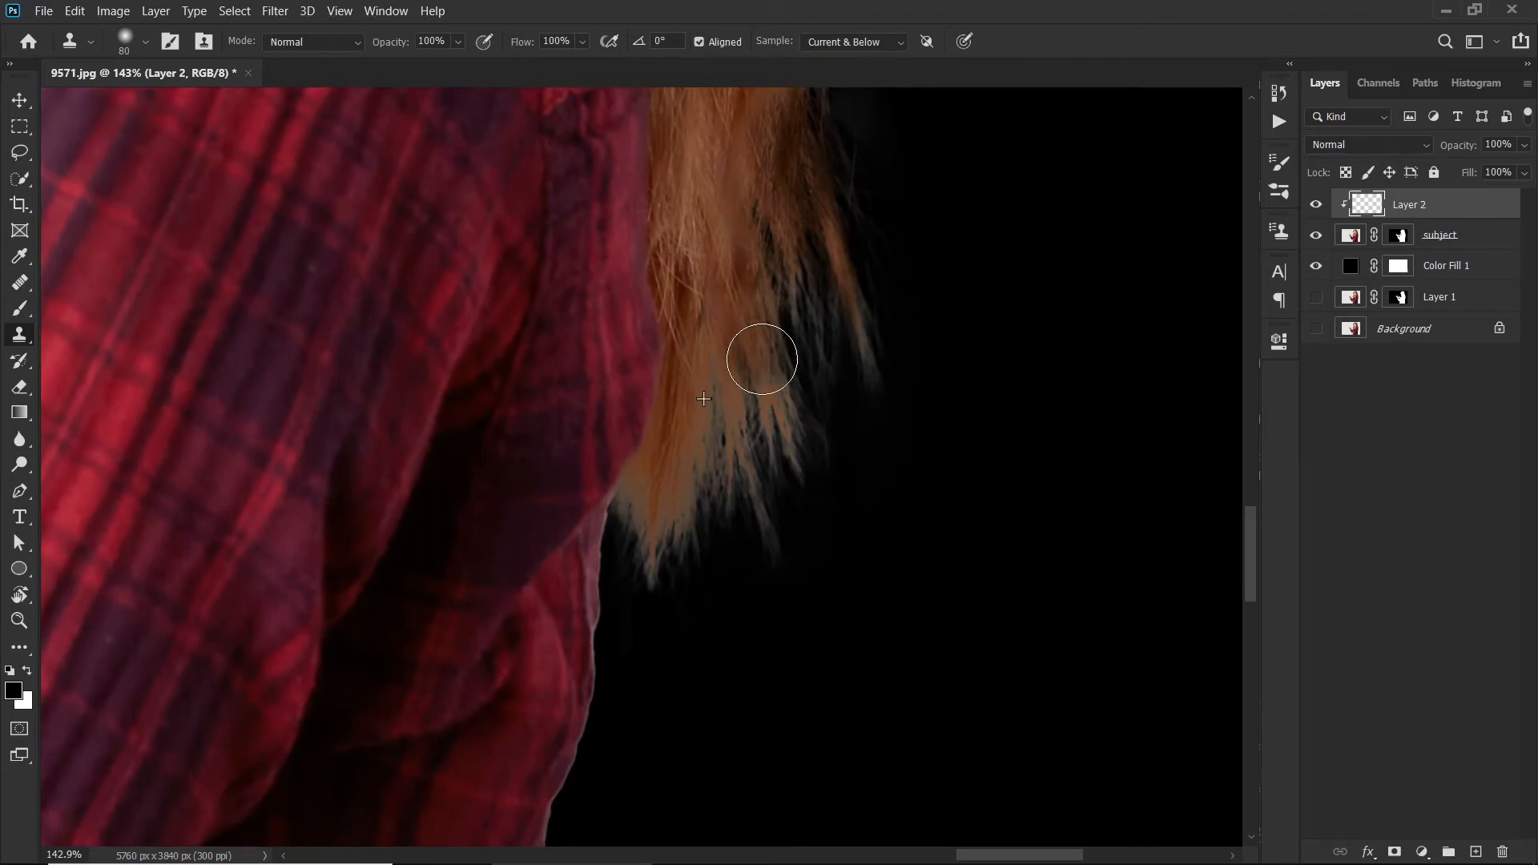
Turn off Aligned, resample the hair beside the sleeve and clone it over the faded lower strands.
left_click(684, 294, "alt")
left_click(701, 43)
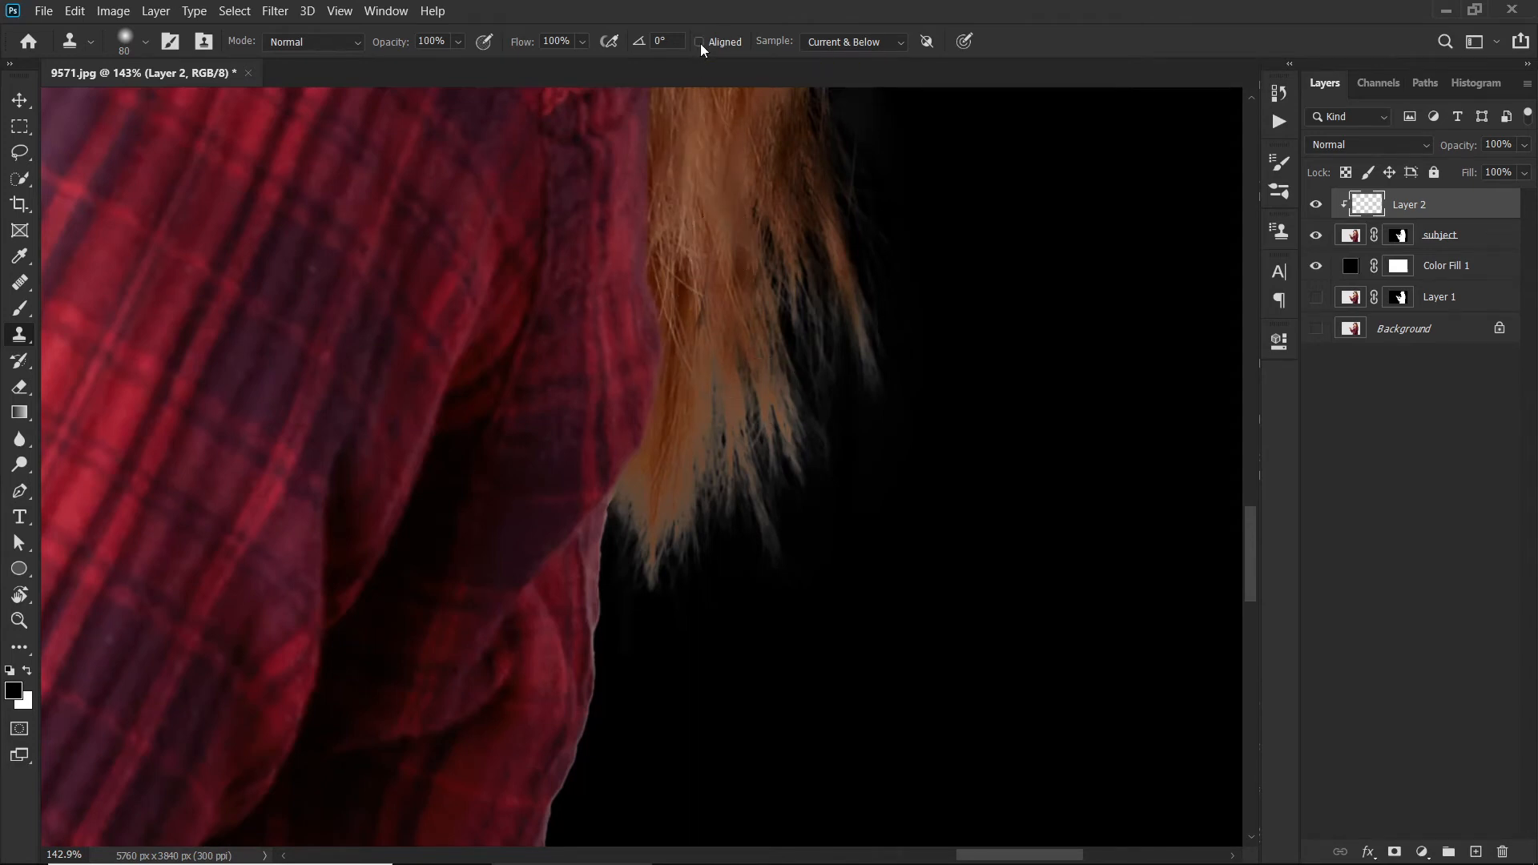
left_click(680, 333, "alt")
left_click(753, 345)
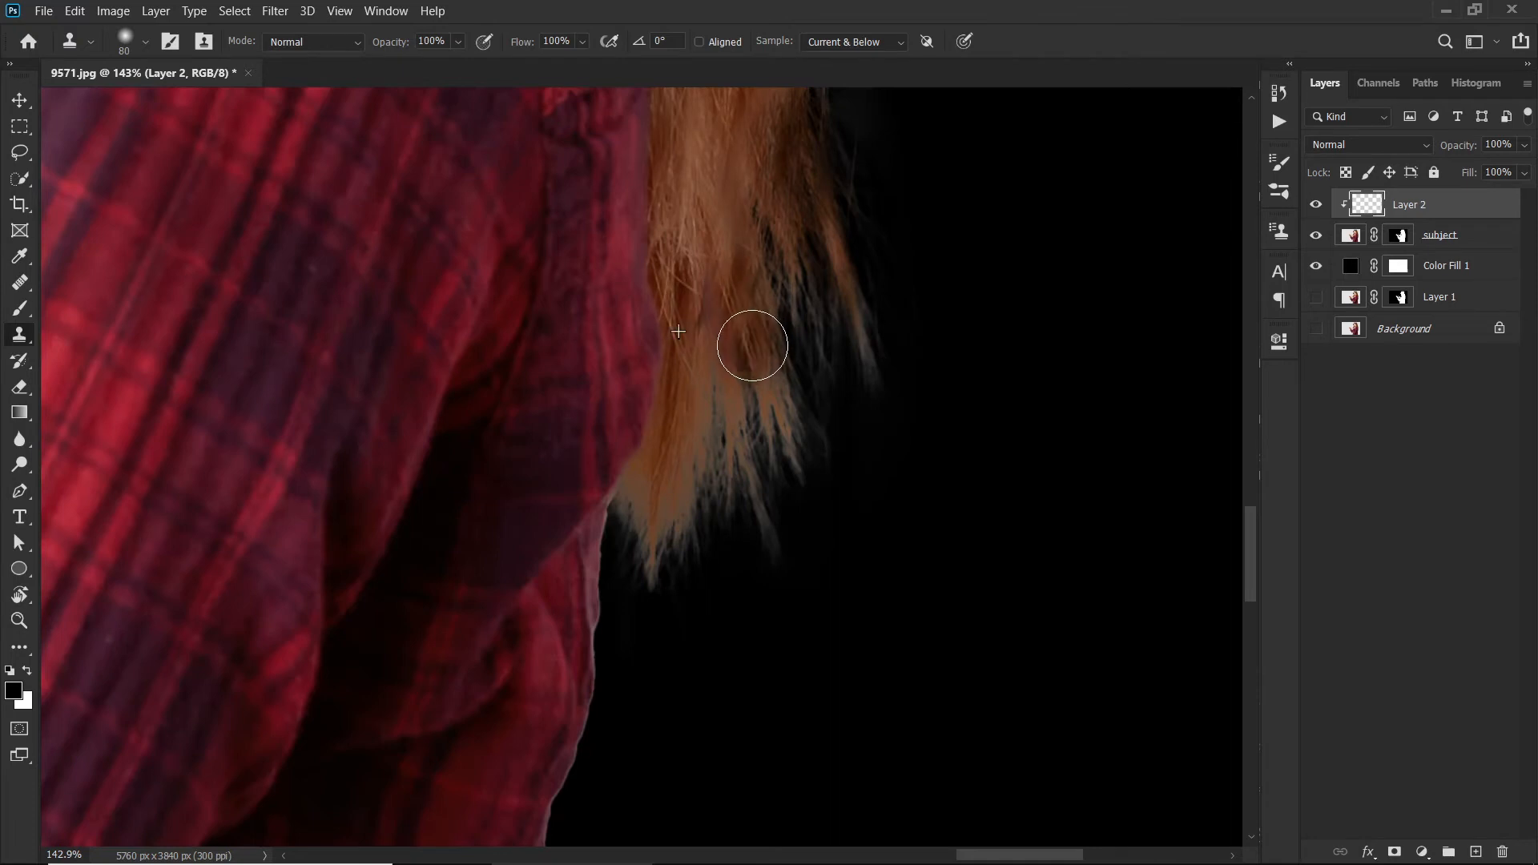
left_click_drag(752, 346, 752, 360)
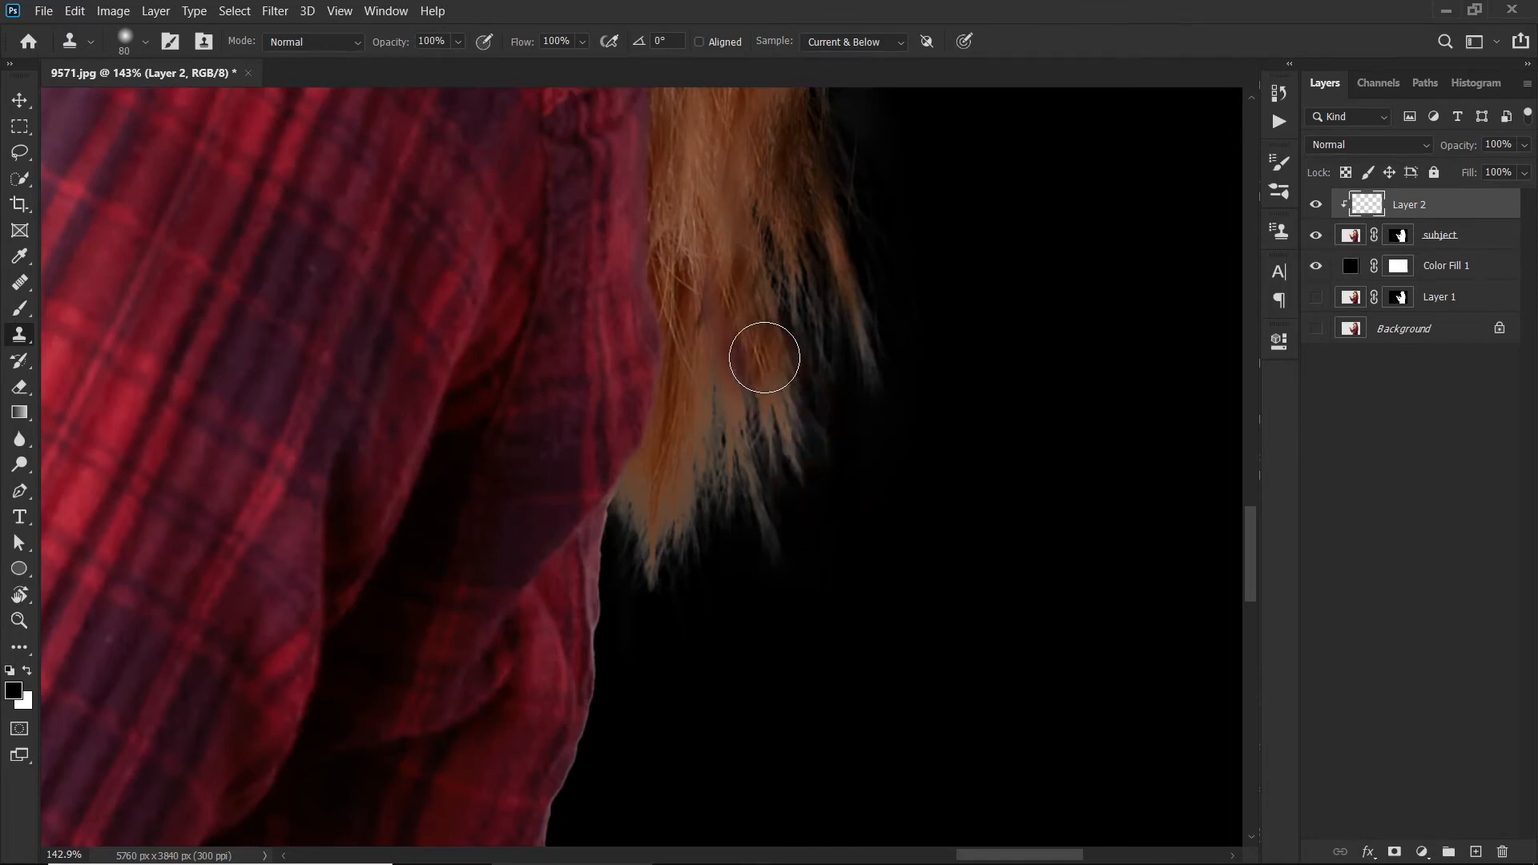
Rotate the clone source to -5.1° in the Clone Source settings and clone angled hair over the faded outer tips.
key("z")
left_click(777, 357)
left_click(709, 355)
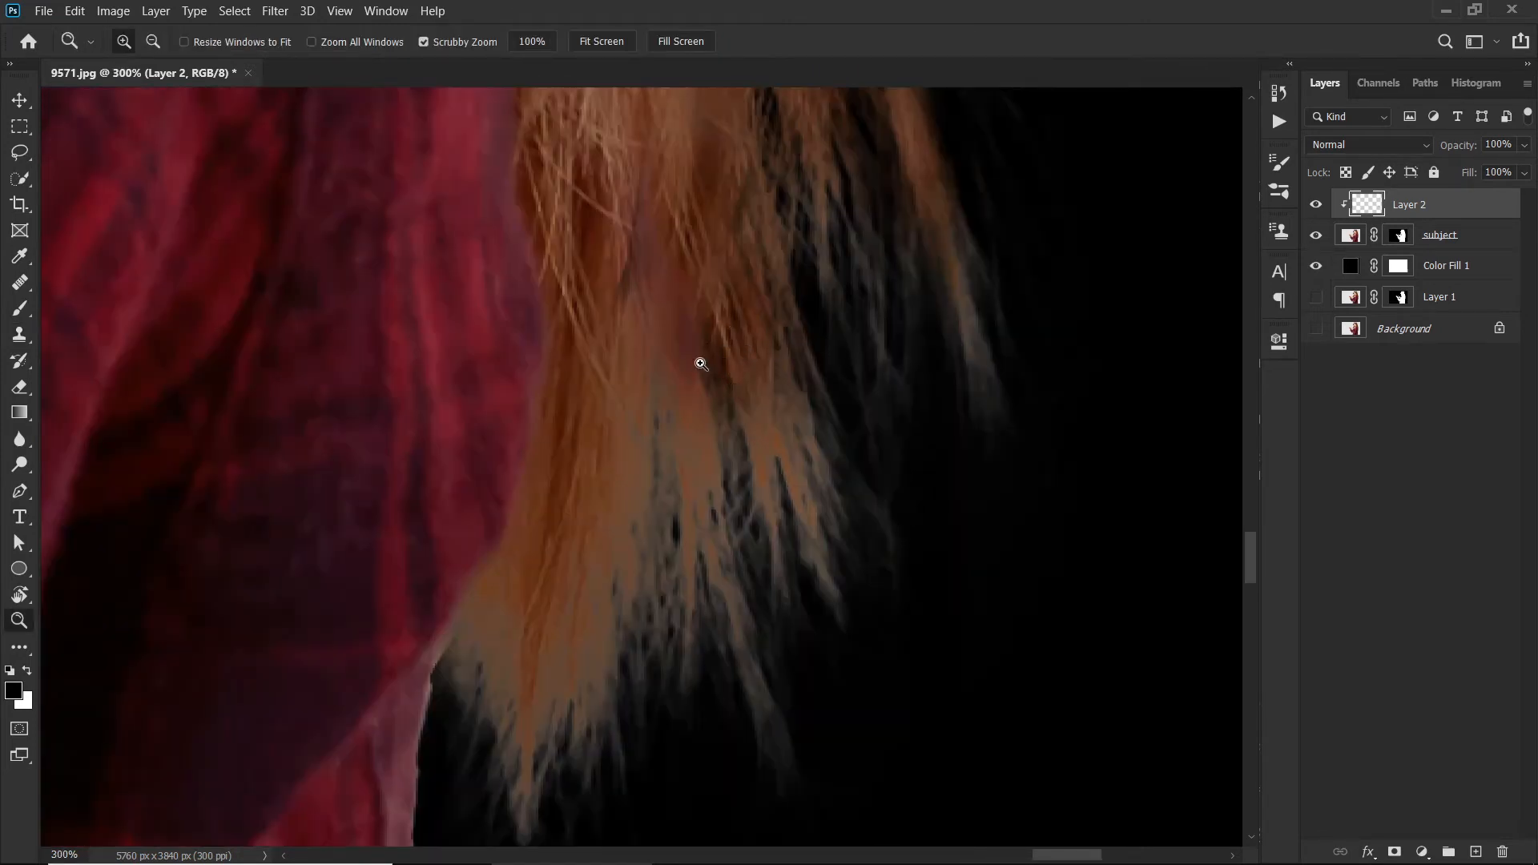
key("s")
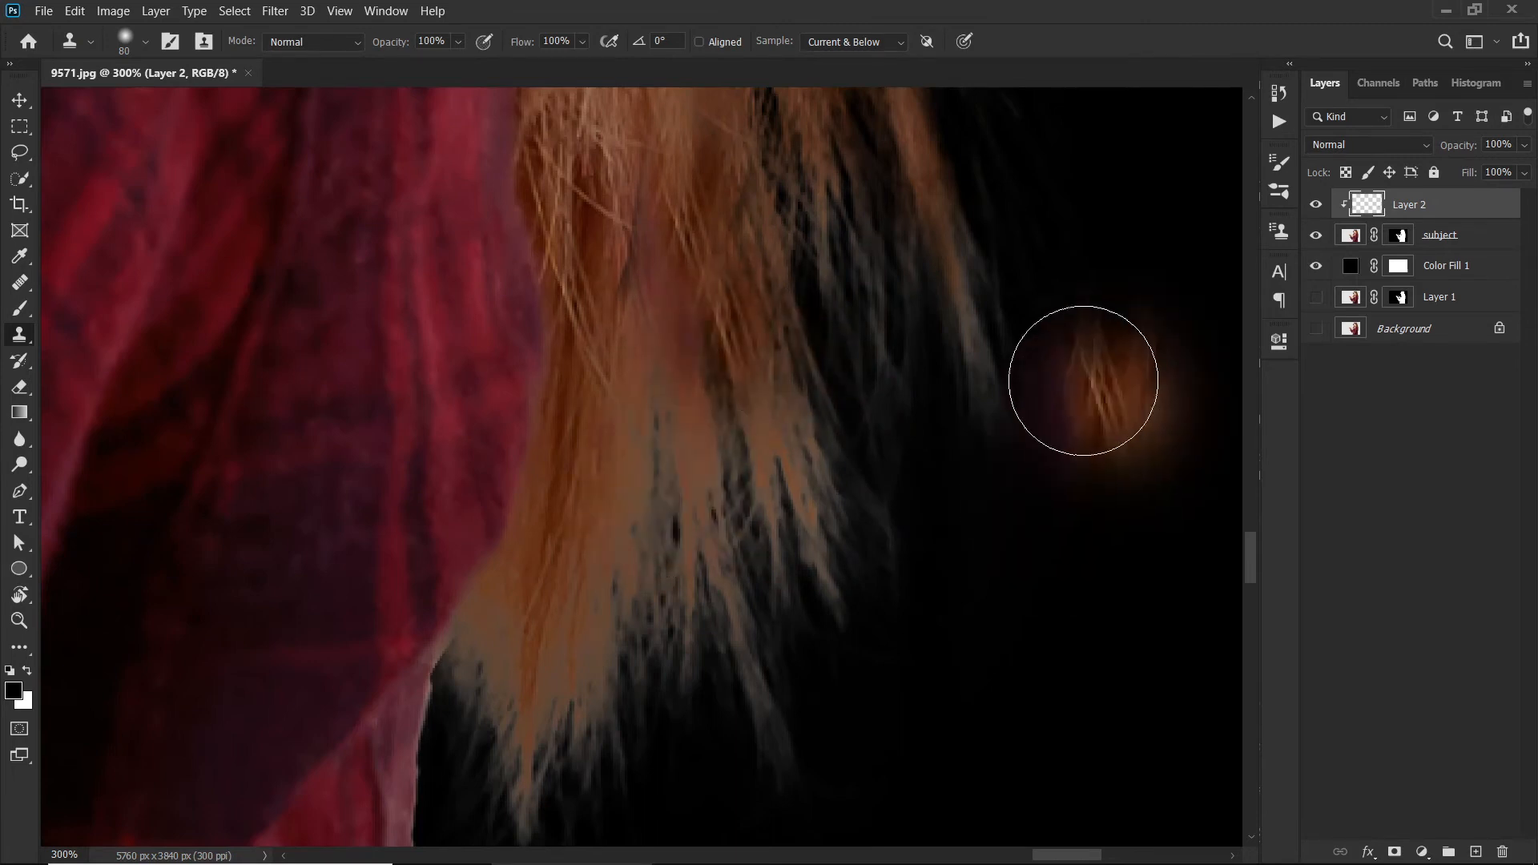
left_click(377, 10)
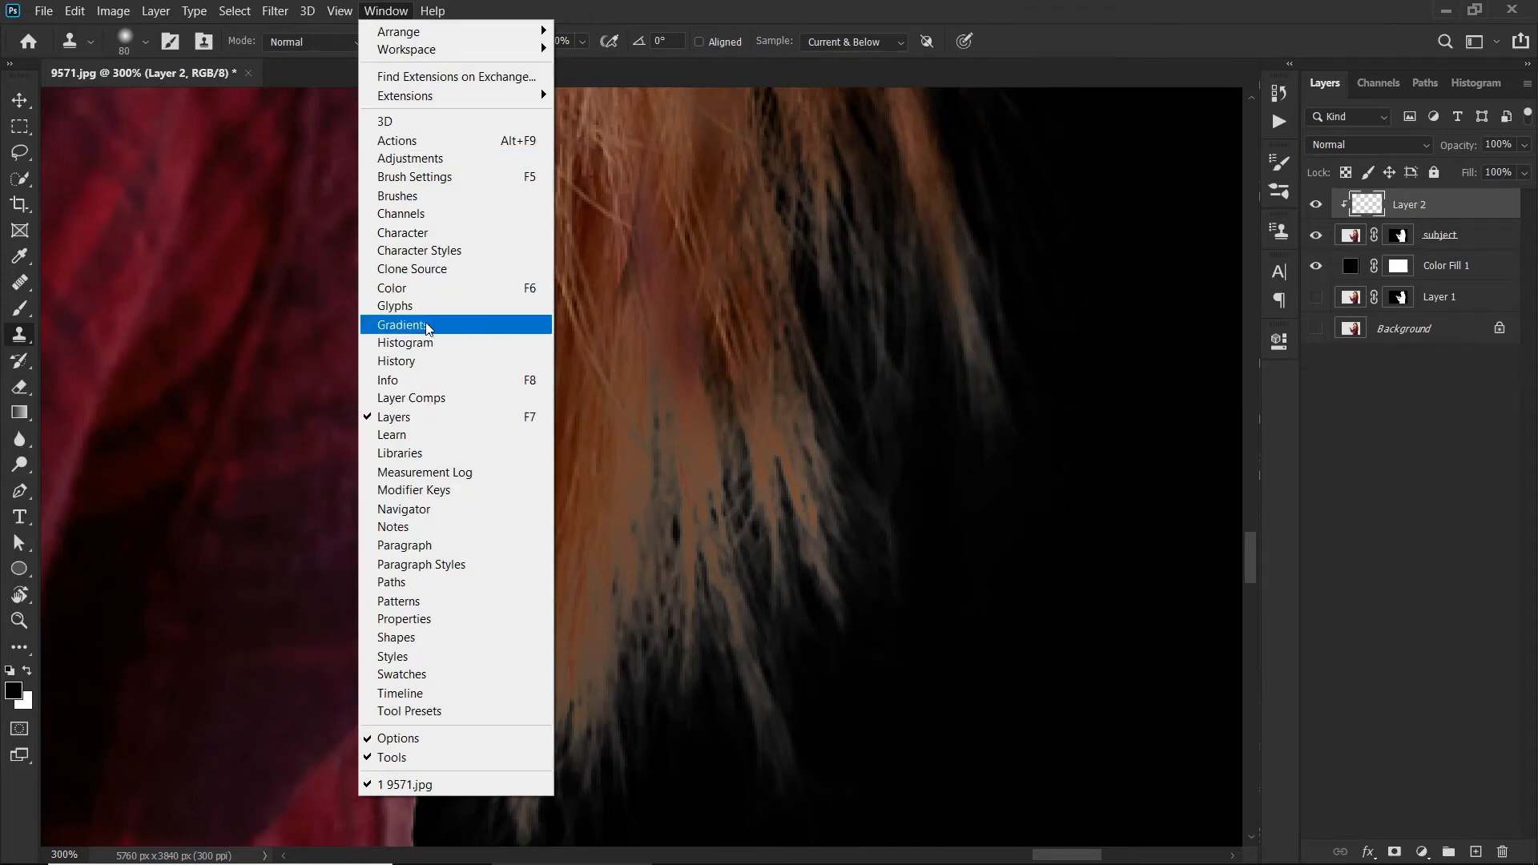
left_click(425, 269)
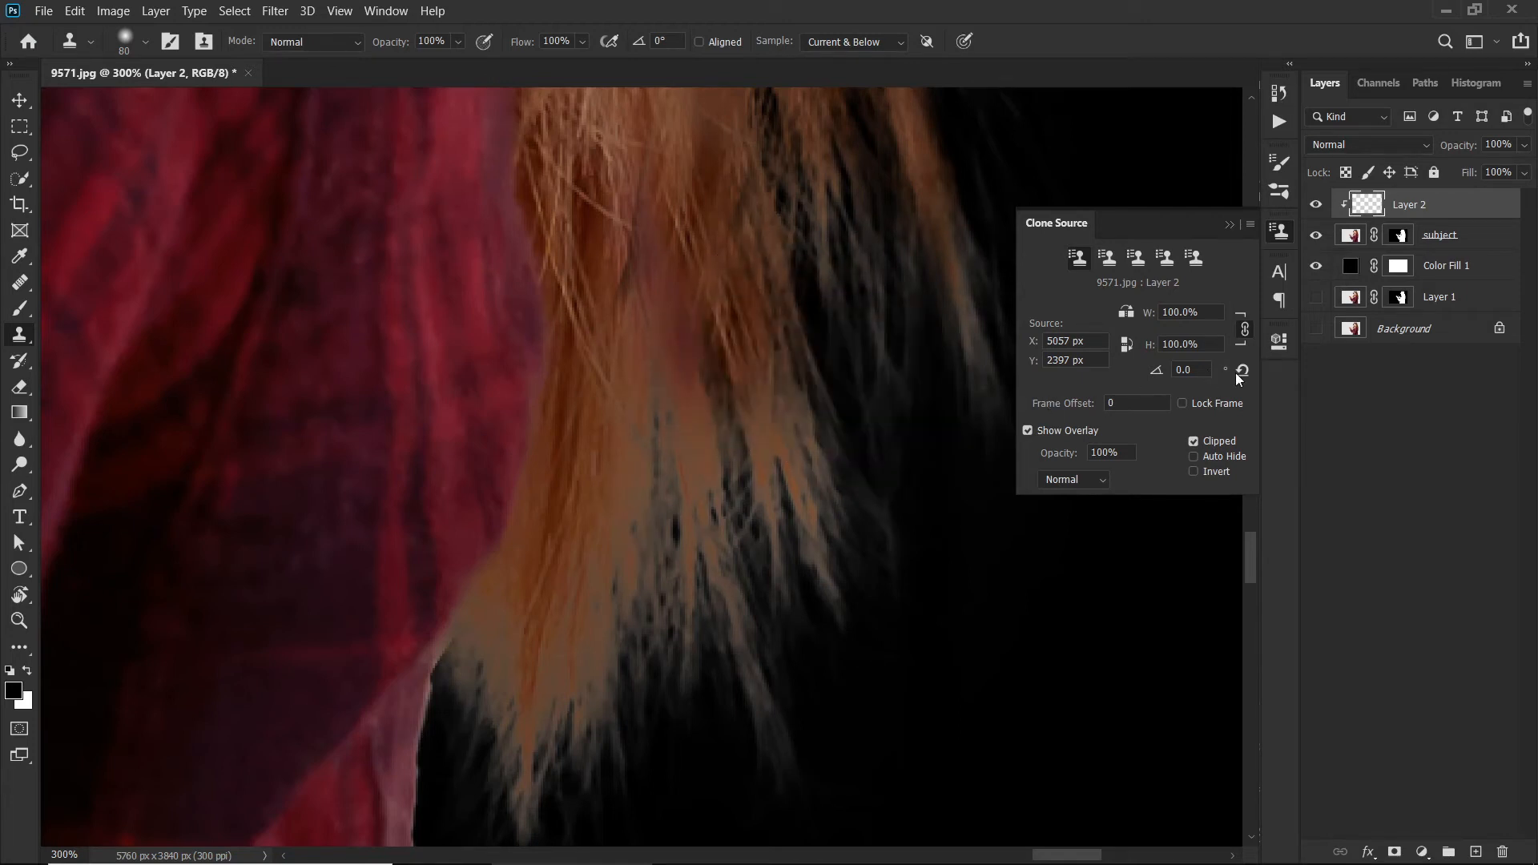
left_click_drag(1162, 375, 1114, 375)
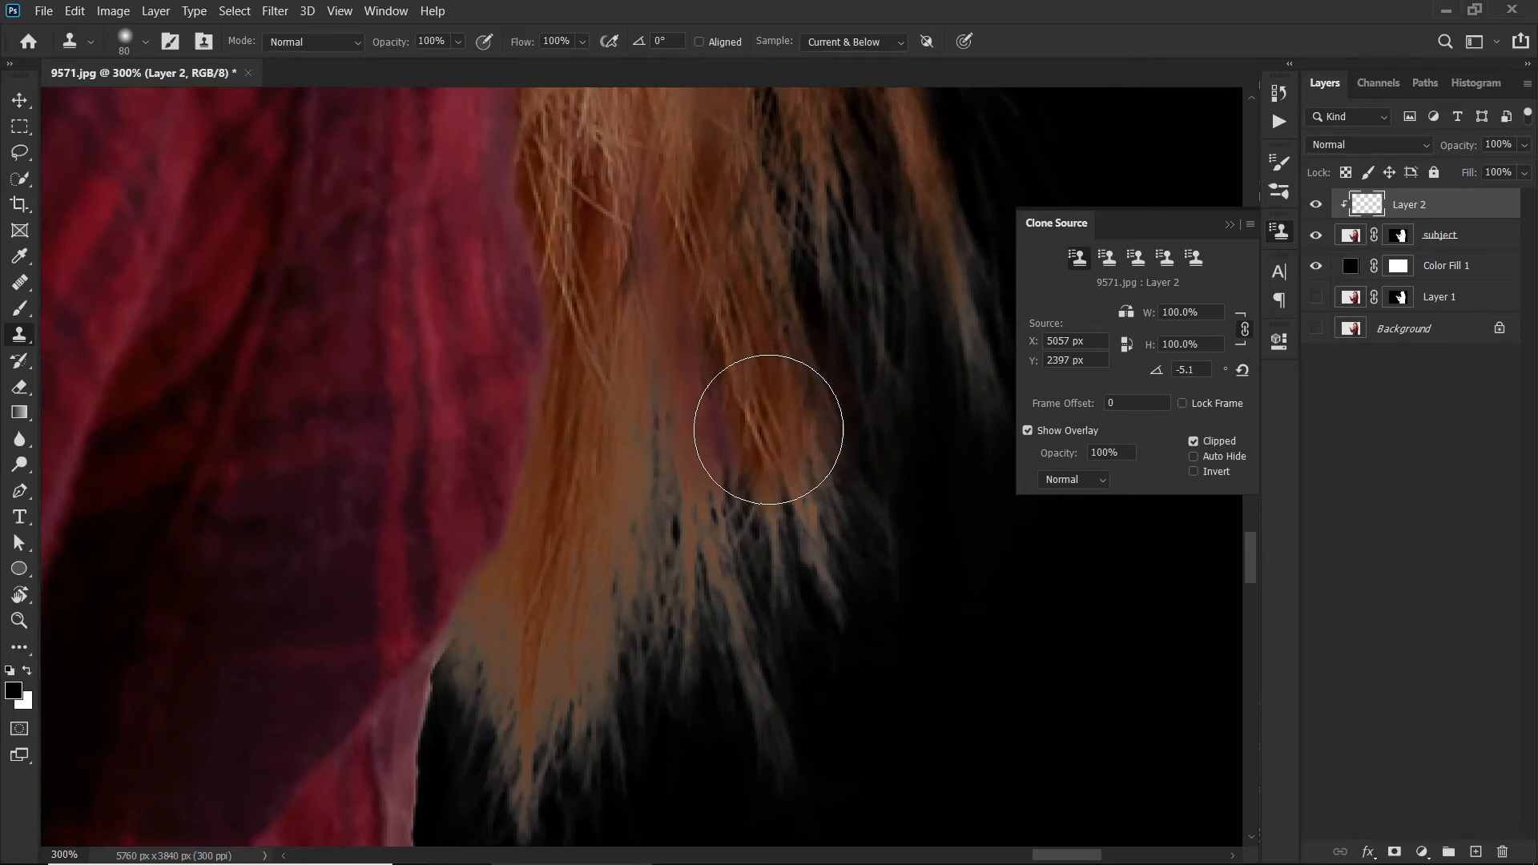
left_click(773, 443)
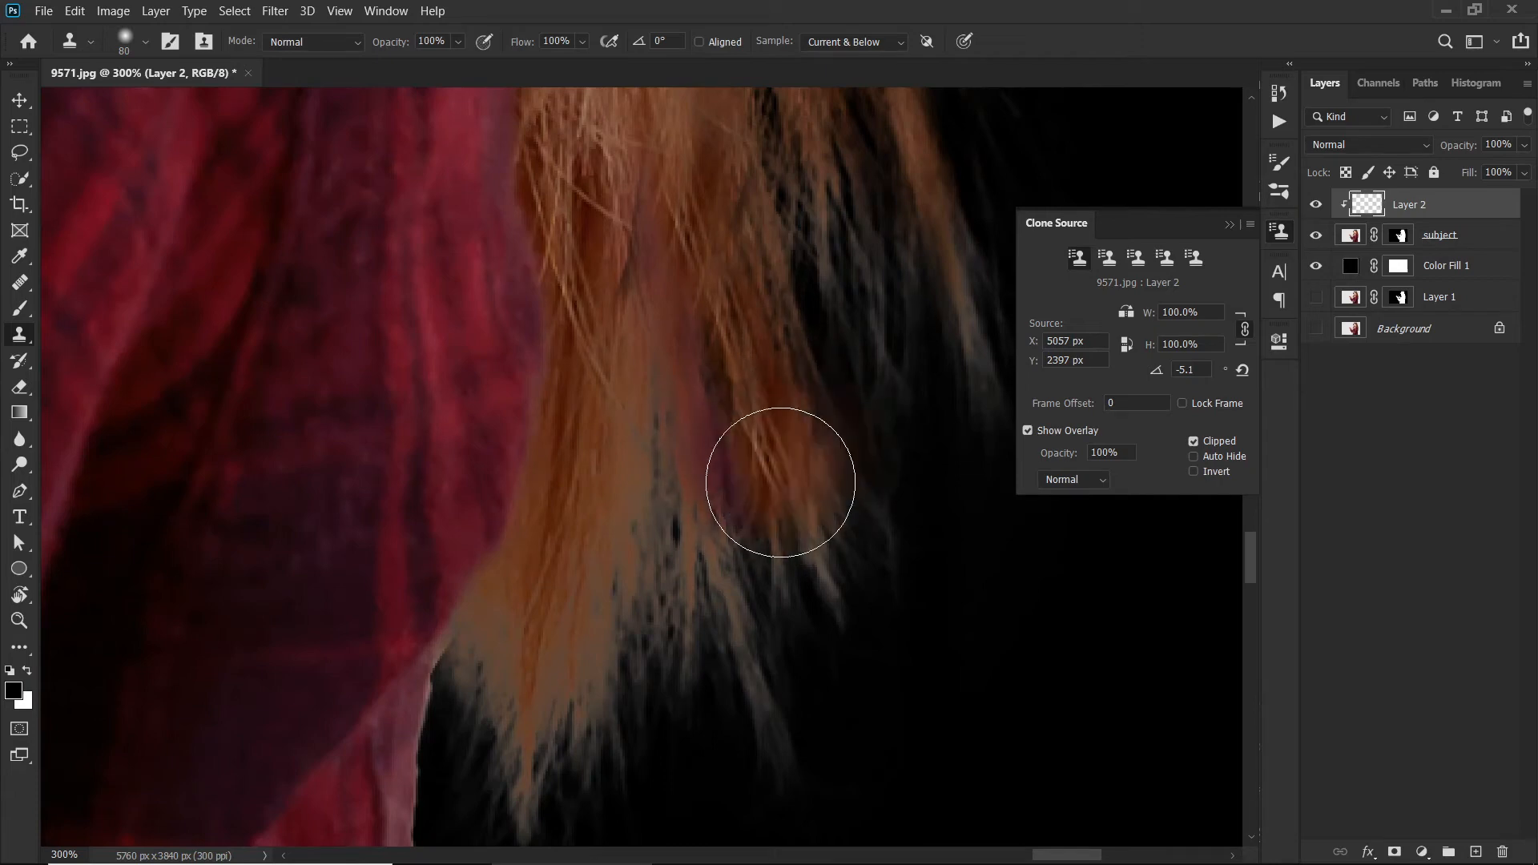
Clone the angled hair over the outer tips and up the adjacent strands, undoing the last dab.
left_click(794, 514)
left_click(801, 537)
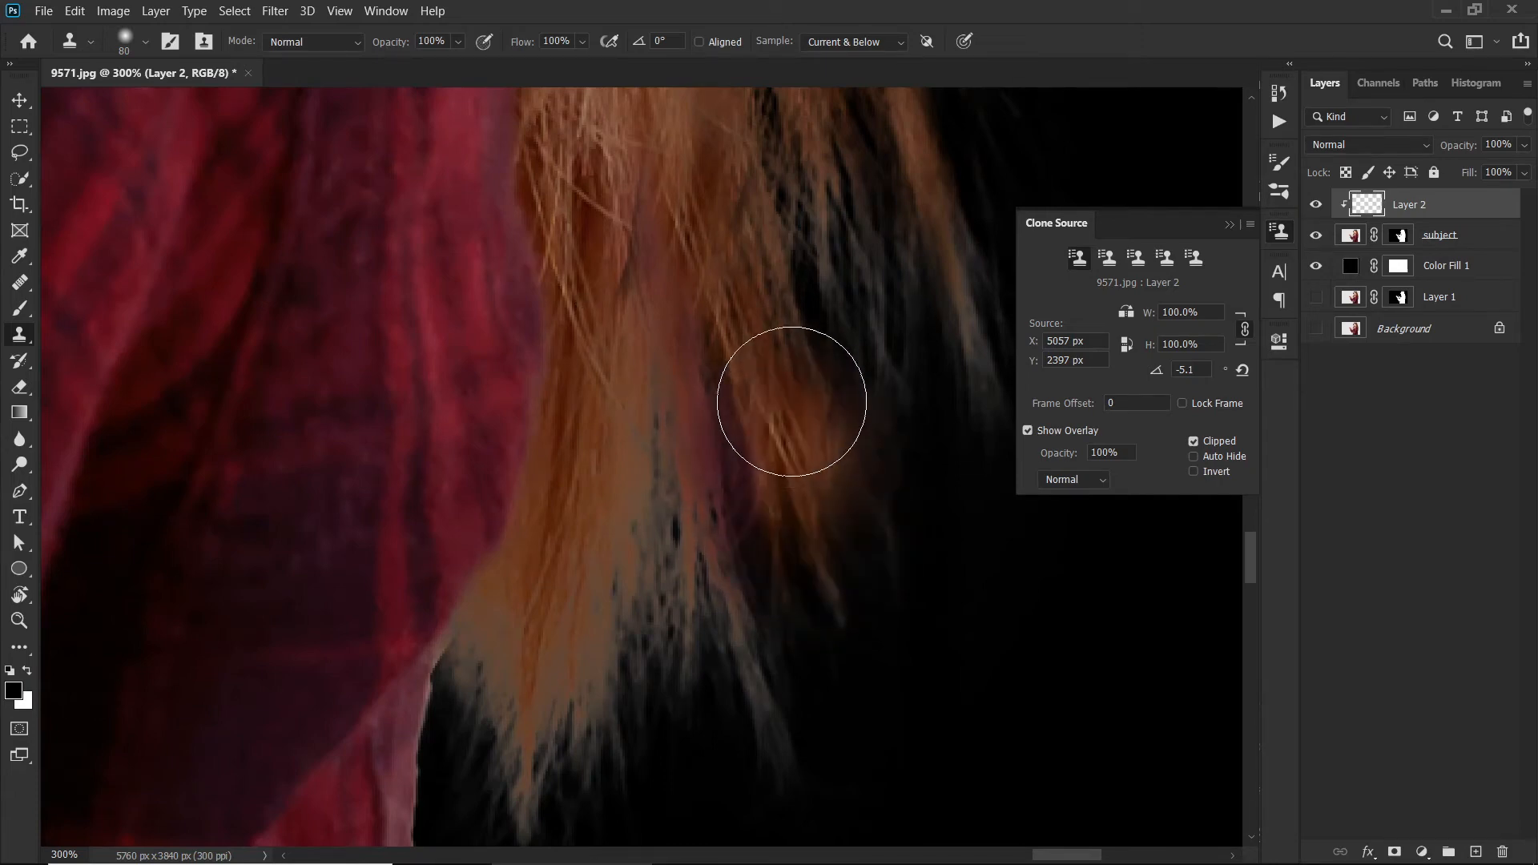
left_click(779, 342)
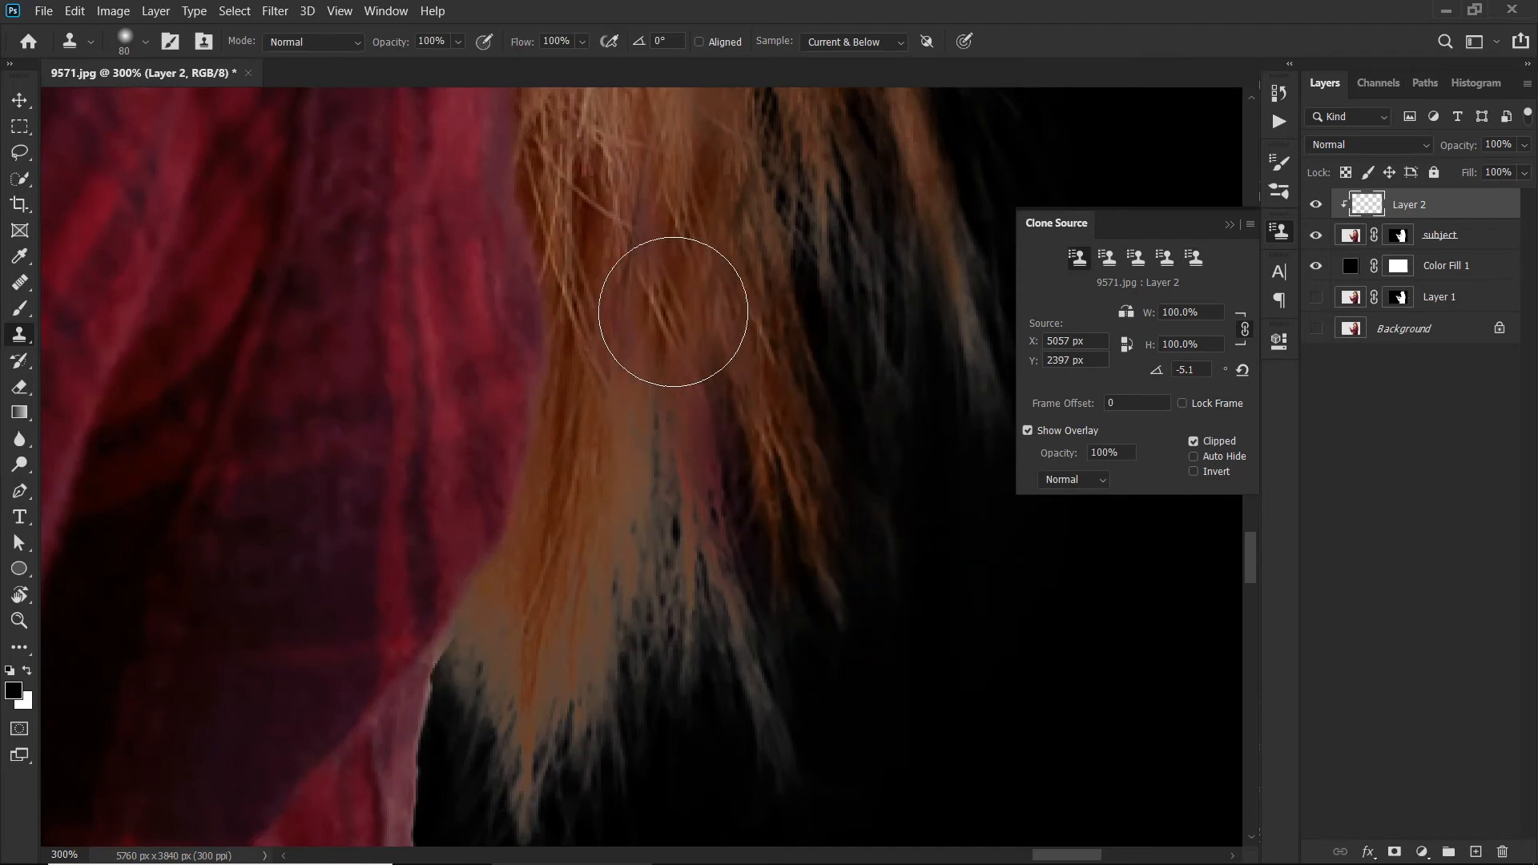
key("ctrl+z")
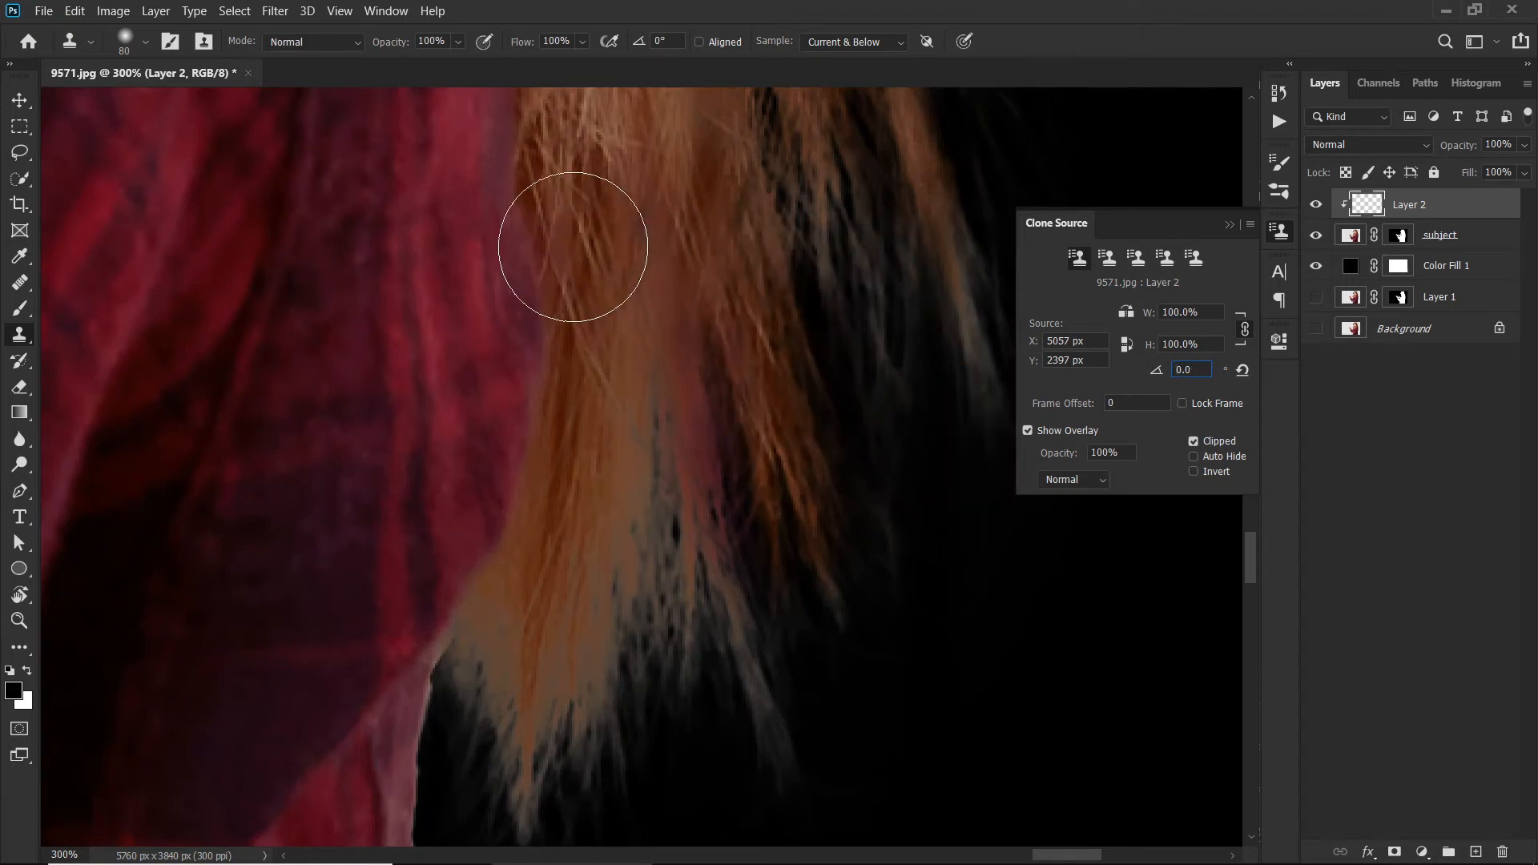
Reset the clone source rotation to 0.0°, resample the upper hair, clone it over the purplish strands and collapse the Clone Source settings.
left_click(656, 142, "alt")
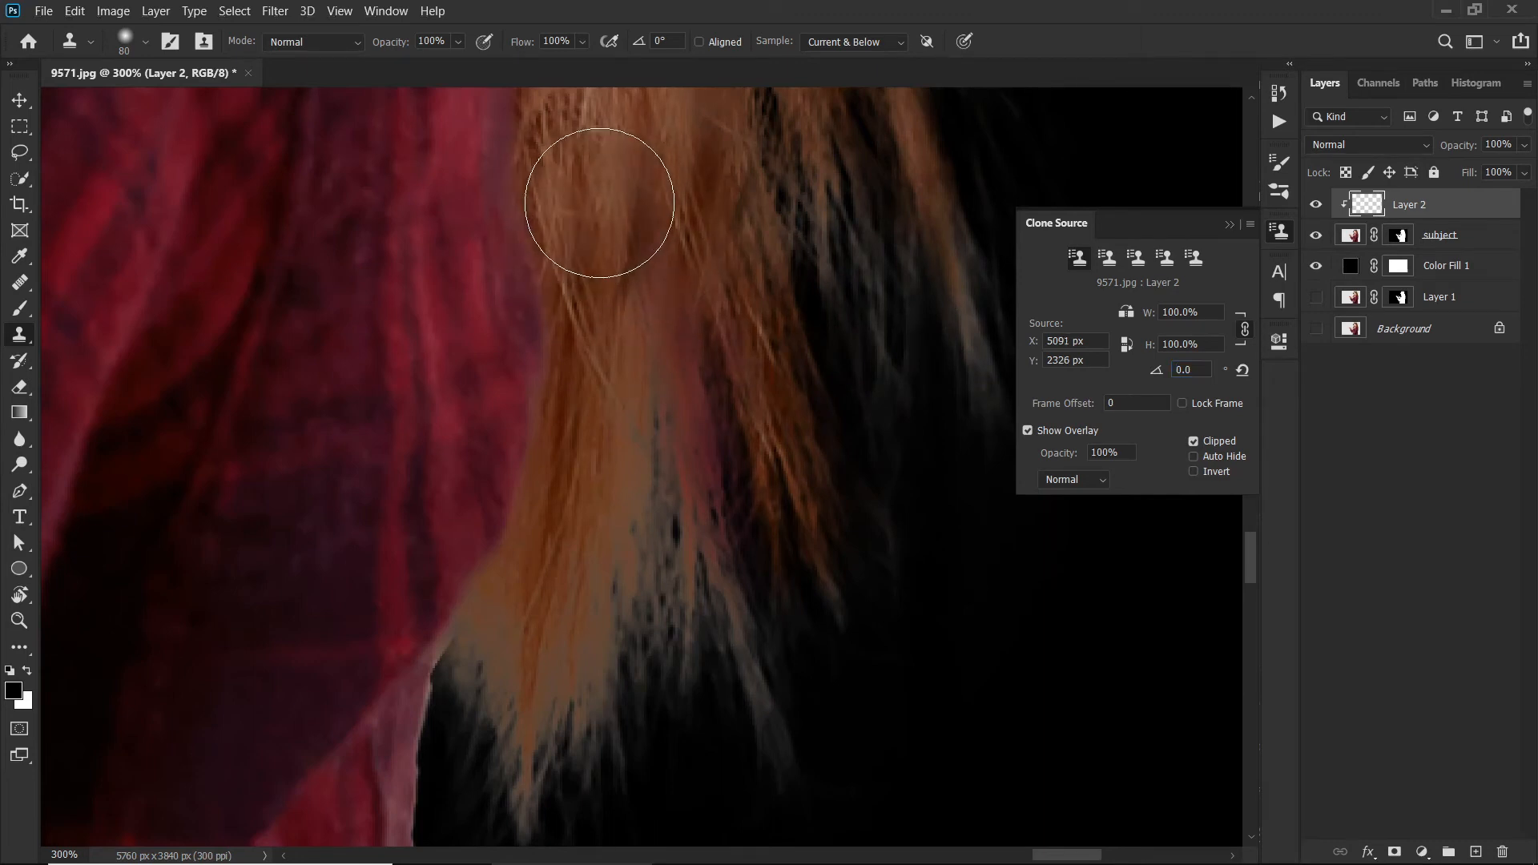
mouse_move(599, 203)
left_mouse_down()
mouse_move(614, 350)
mouse_move(652, 427)
mouse_move(693, 336)
left_mouse_up()
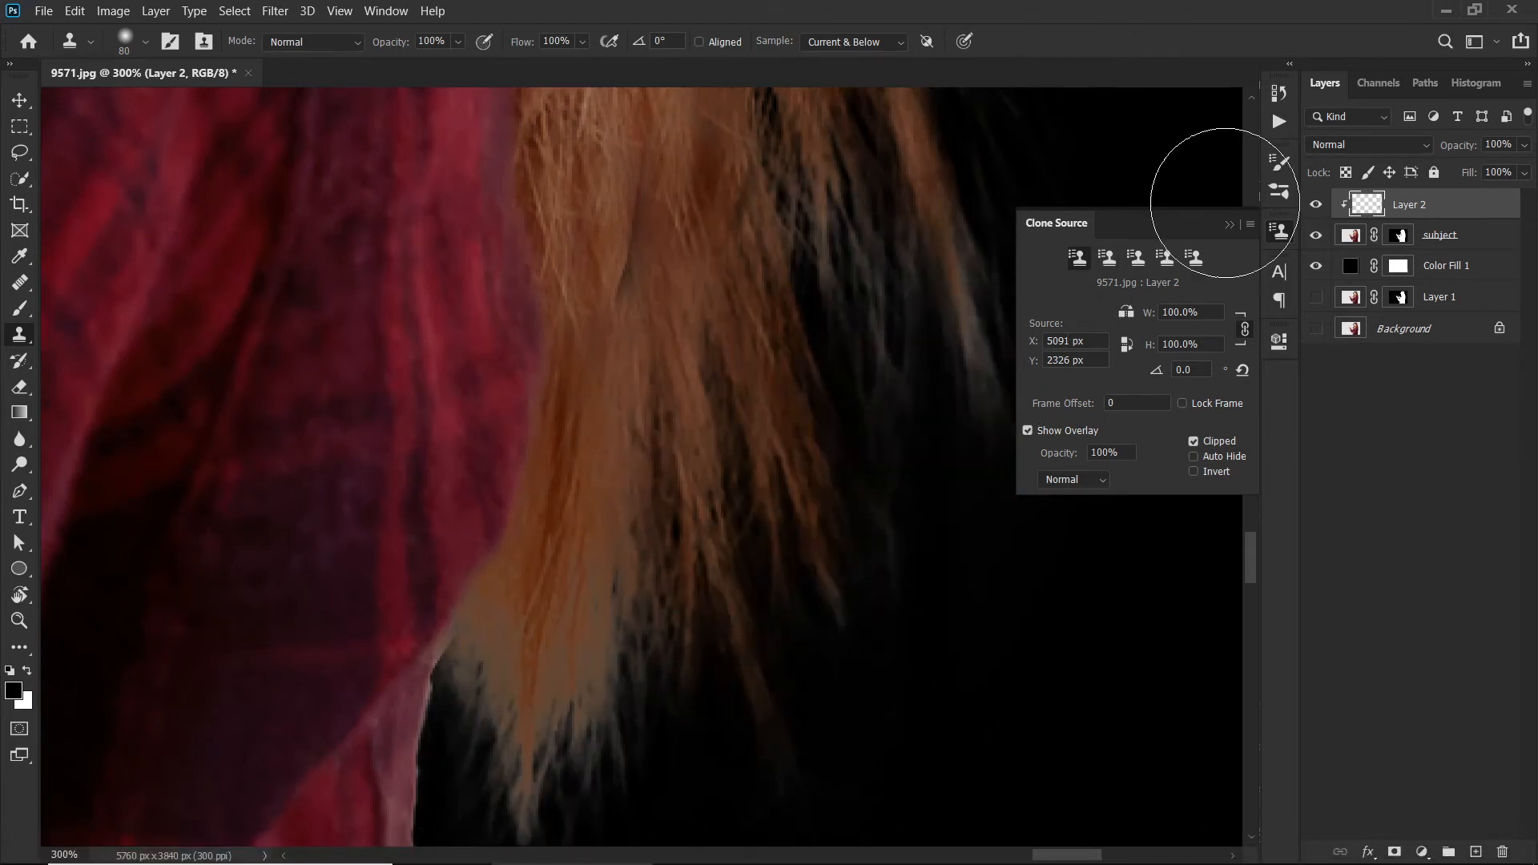
left_click(1229, 225)
Add a new layer named Brush at the top of the stack and clip it to the subject layer.
left_click_drag(755, 549, 724, 343)
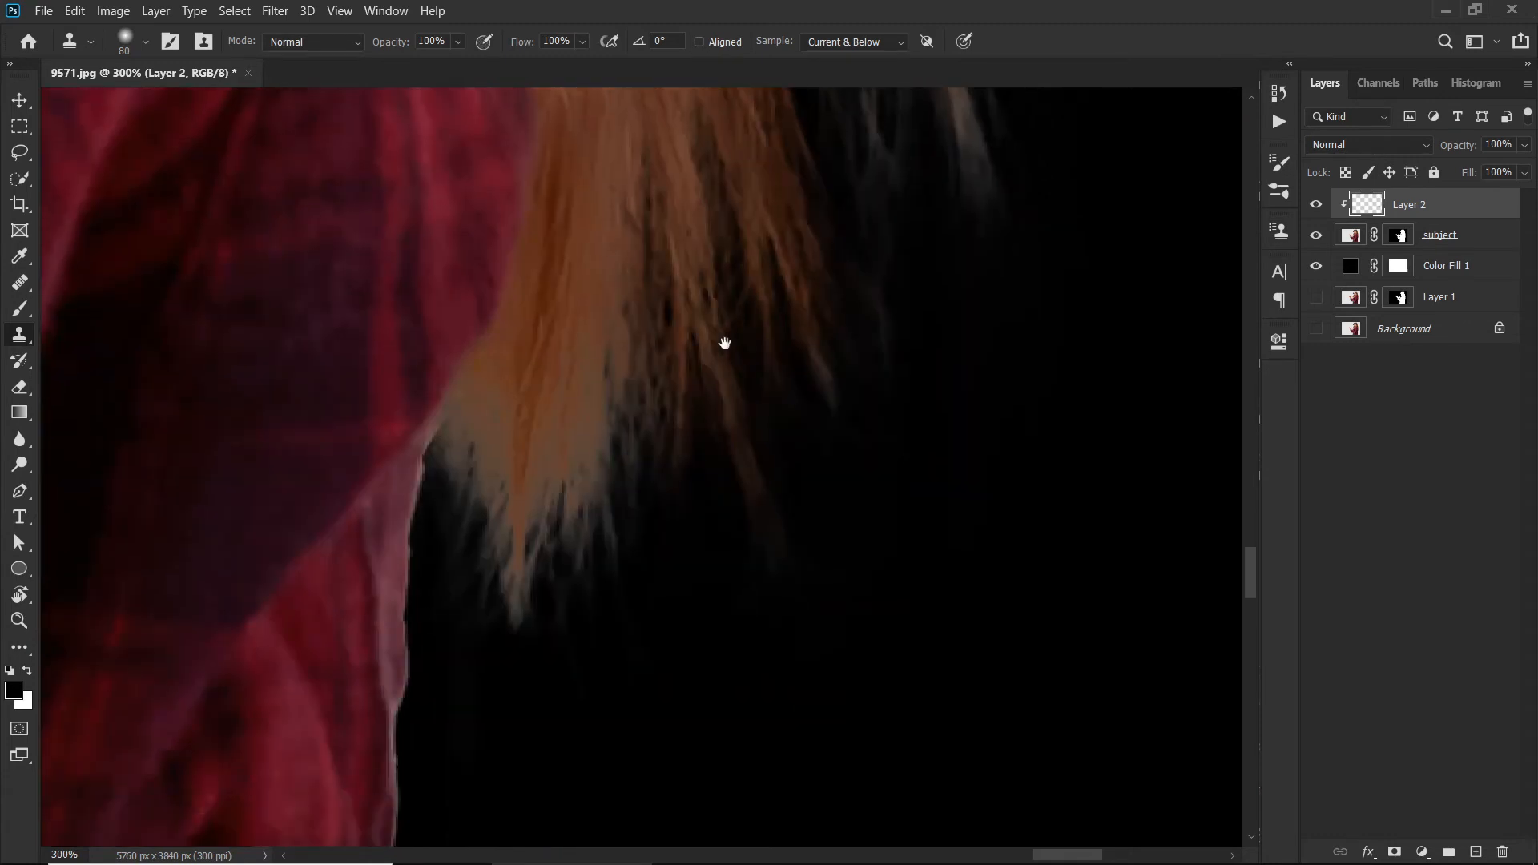
left_click(1475, 851)
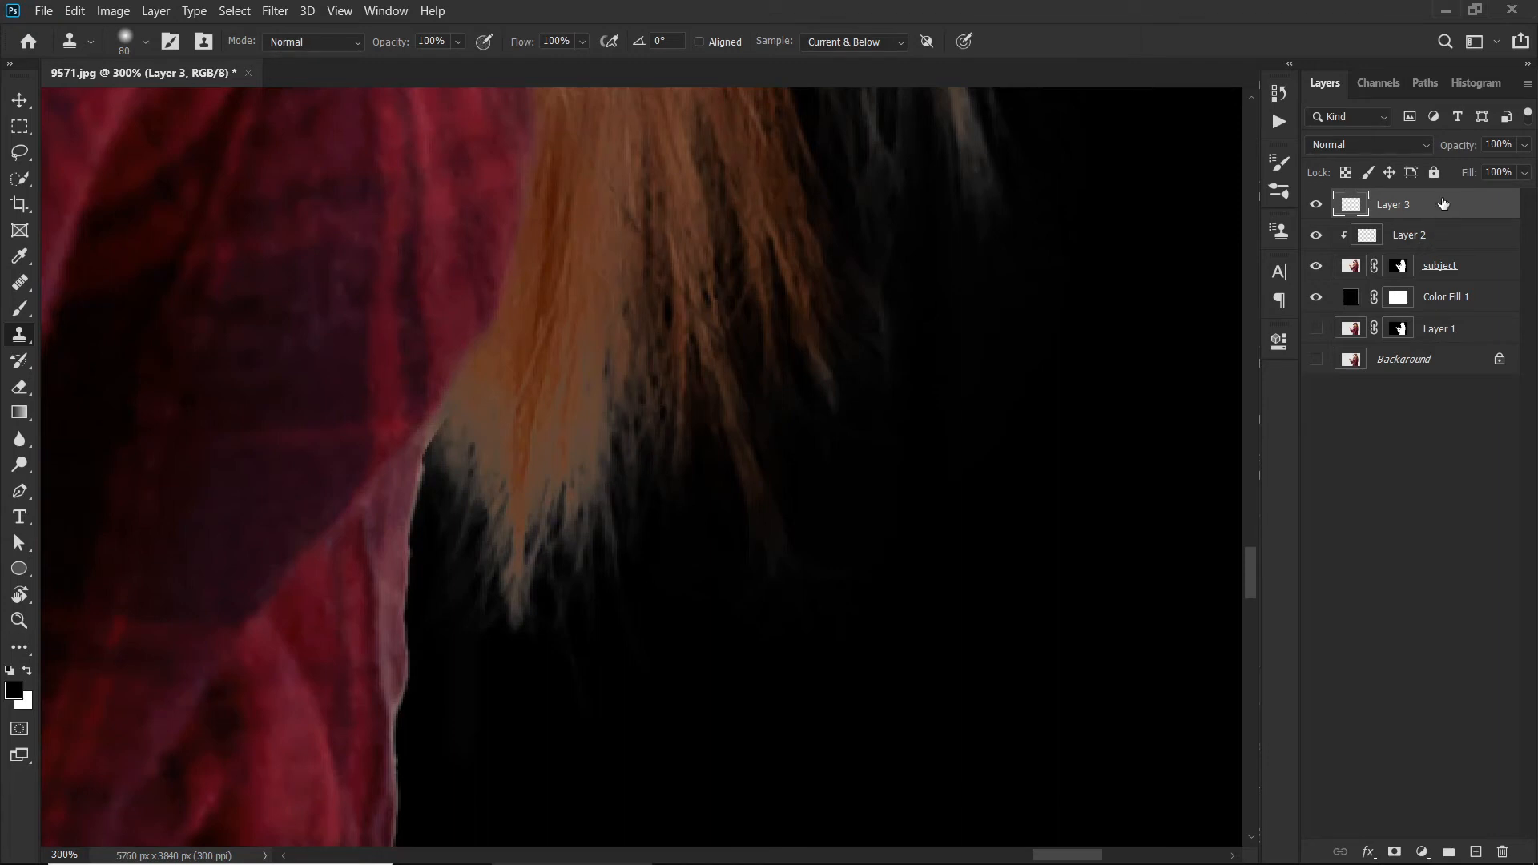
double_click(1386, 206)
key("BackSpace")
key("Return")
key("ctrl+alt+g")
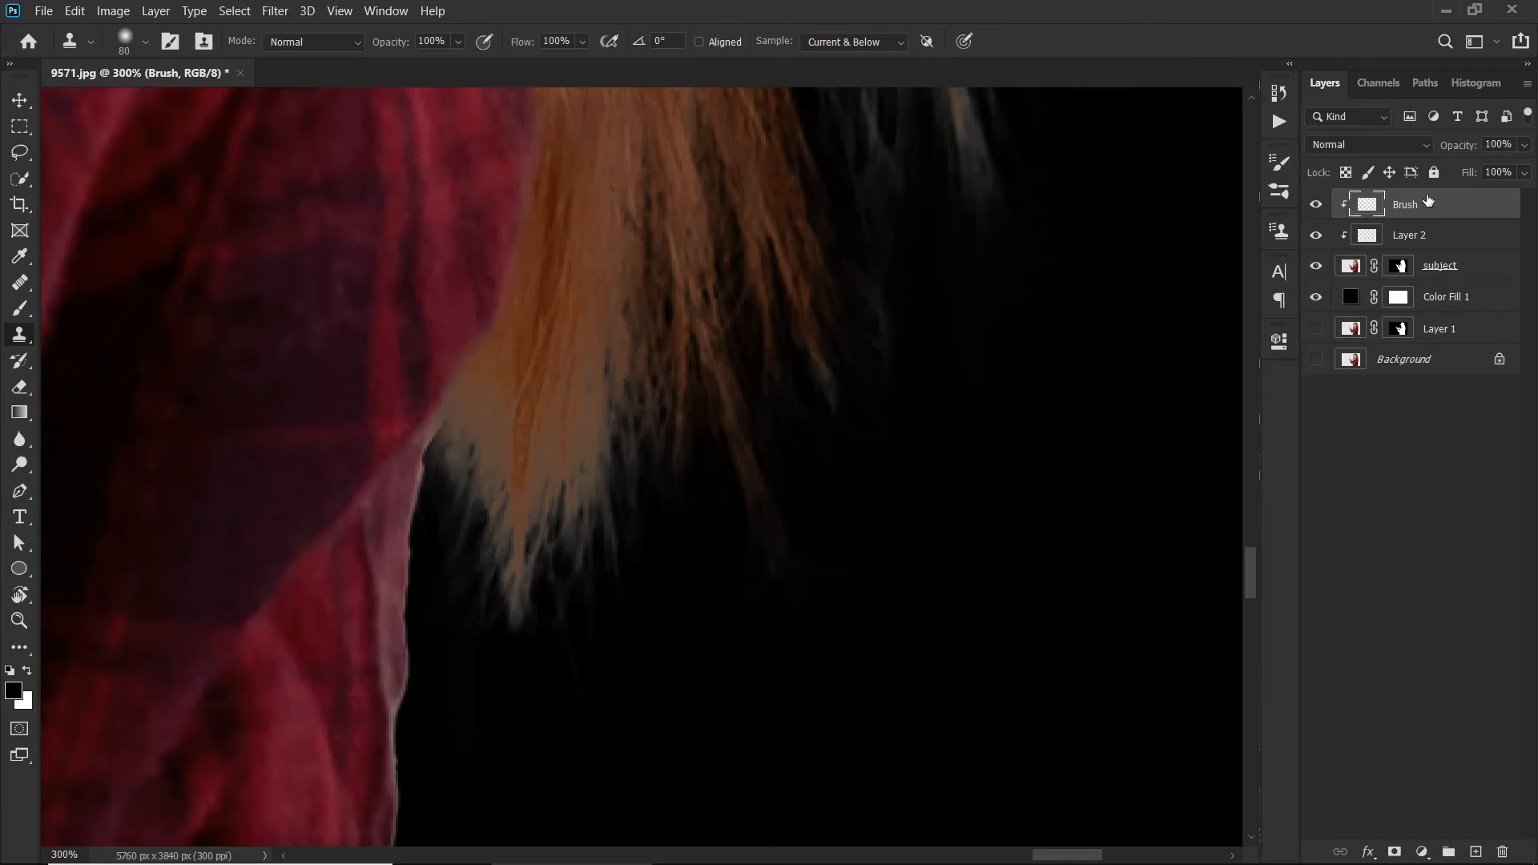
Rename Layer 2 as stamp.
double_click(1415, 236)
key("BackSpace")
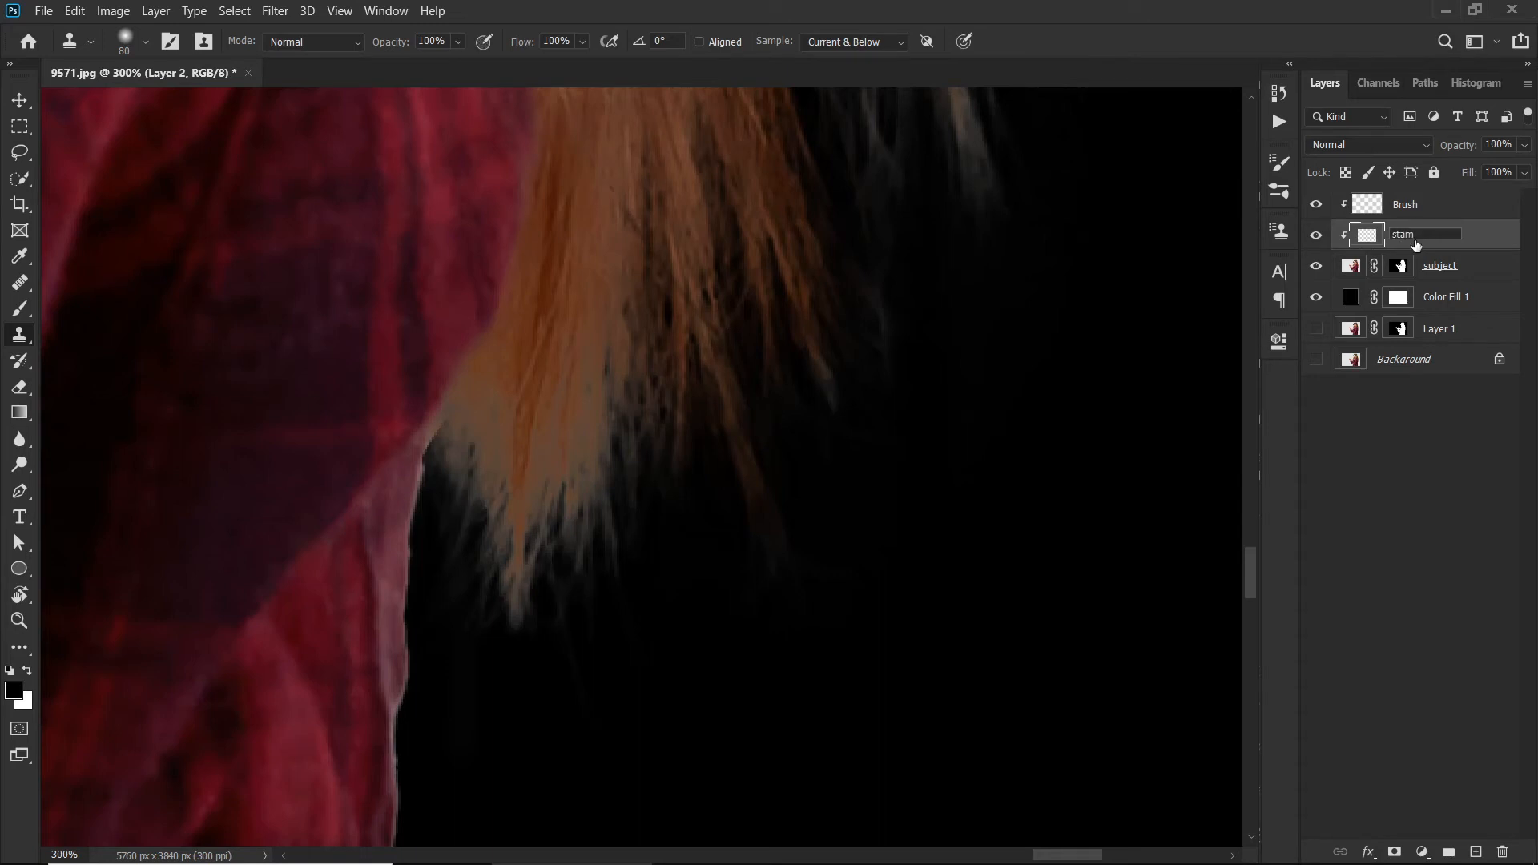
key("Return")
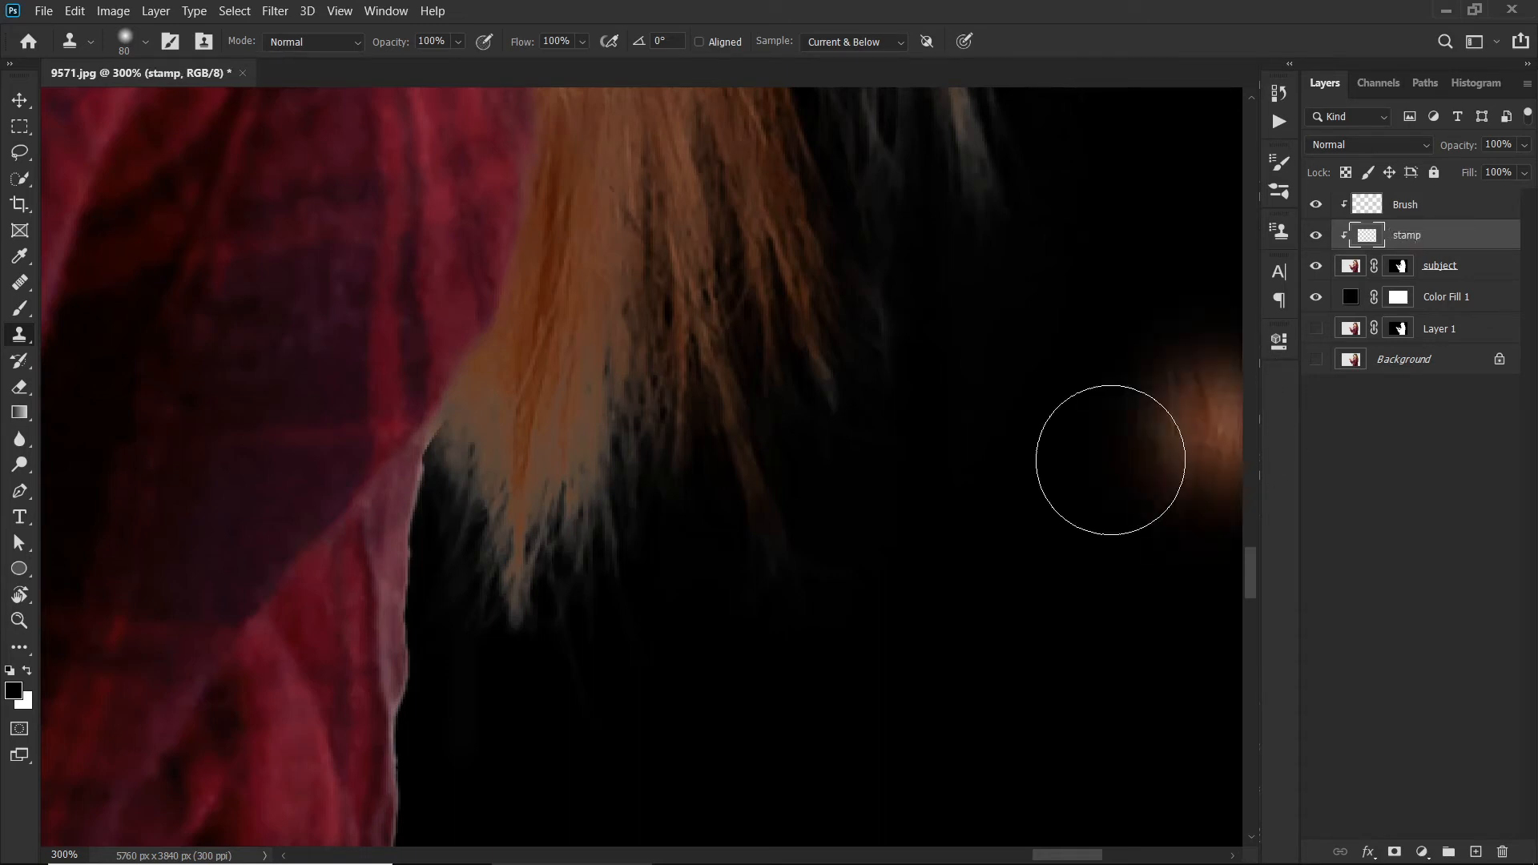
Reduce the Brush tool to size 8, sample the brown hair color and paint the faded hair edge beside the sleeve.
left_click(21, 310)
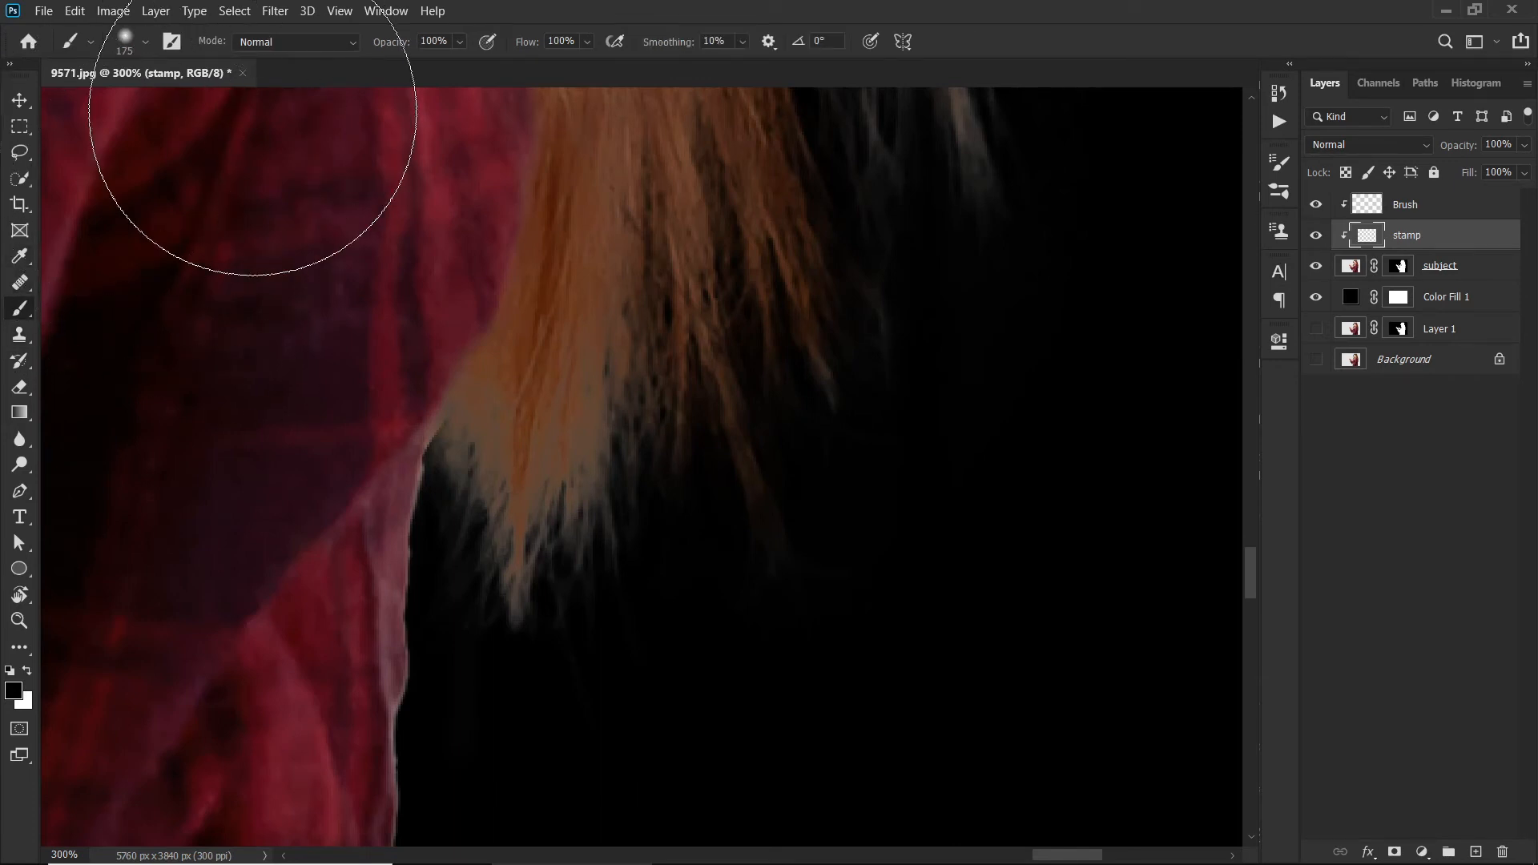
key("bracketleft")
key("bracketleft")
key("bracketleft")
key("bracketleft")
key("bracketleft")
key("bracketleft")
key("bracketleft")
key("bracketleft")
key("bracketleft")
key("bracketleft")
key("bracketleft")
key("bracketleft")
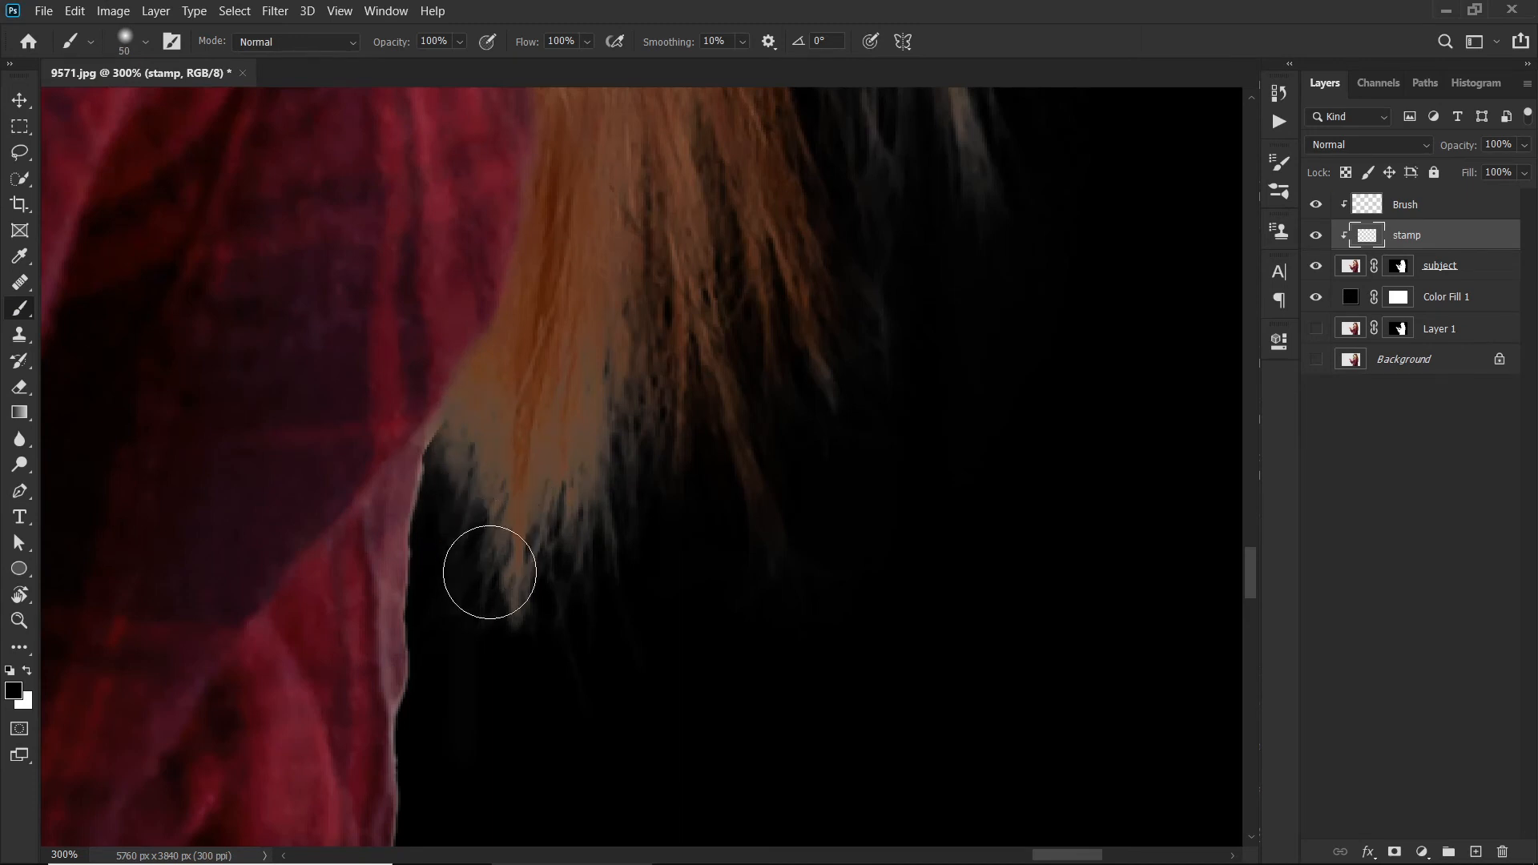
key("bracketleft")
key("bracketleft")
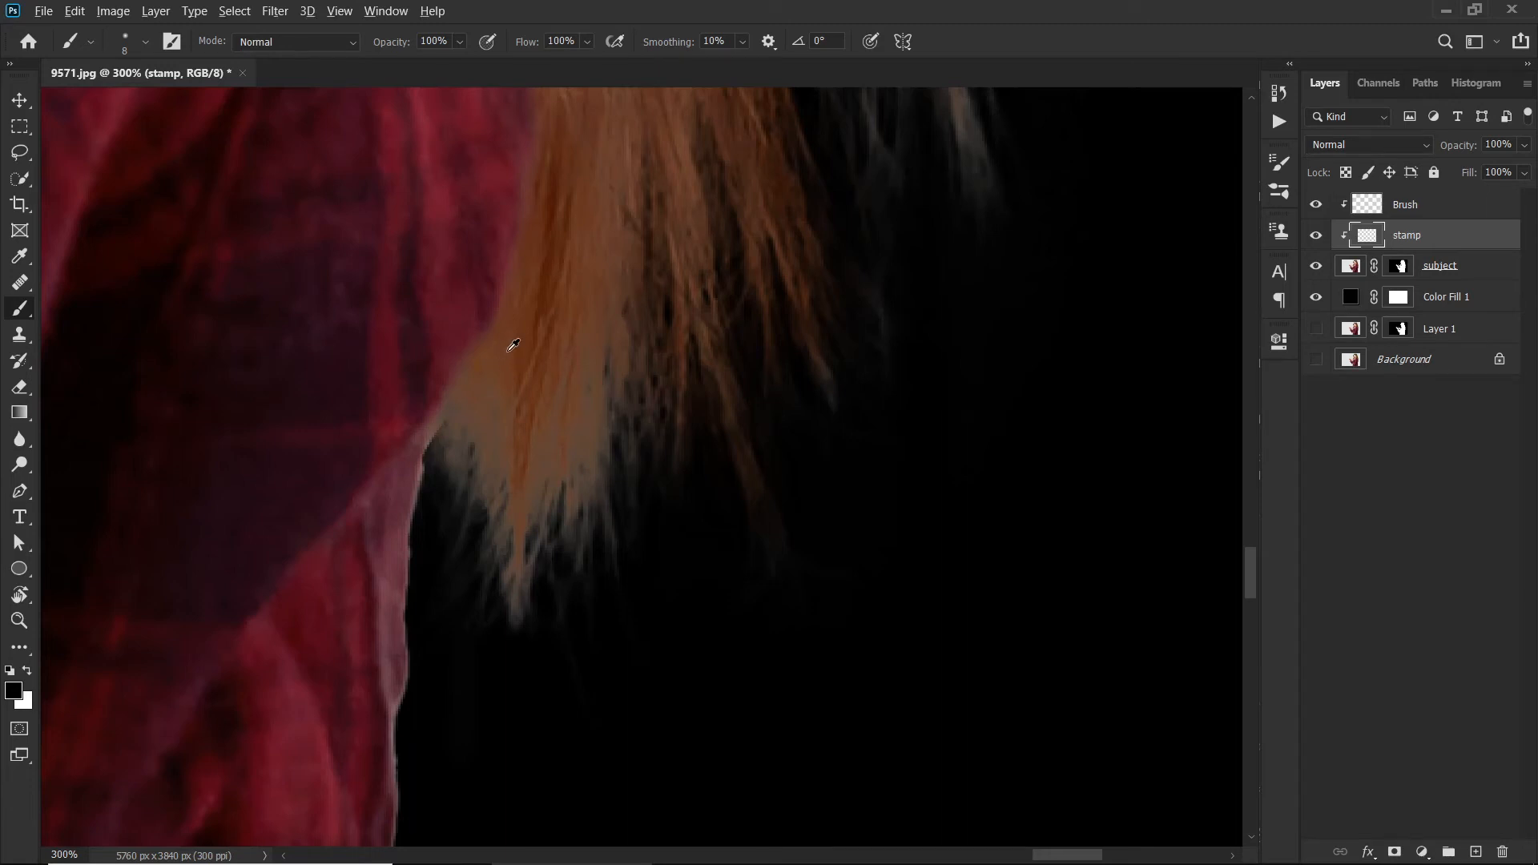
left_click(514, 344, "alt")
mouse_move(439, 429)
left_mouse_down()
mouse_move(450, 405)
mouse_move(443, 426)
left_mouse_up()
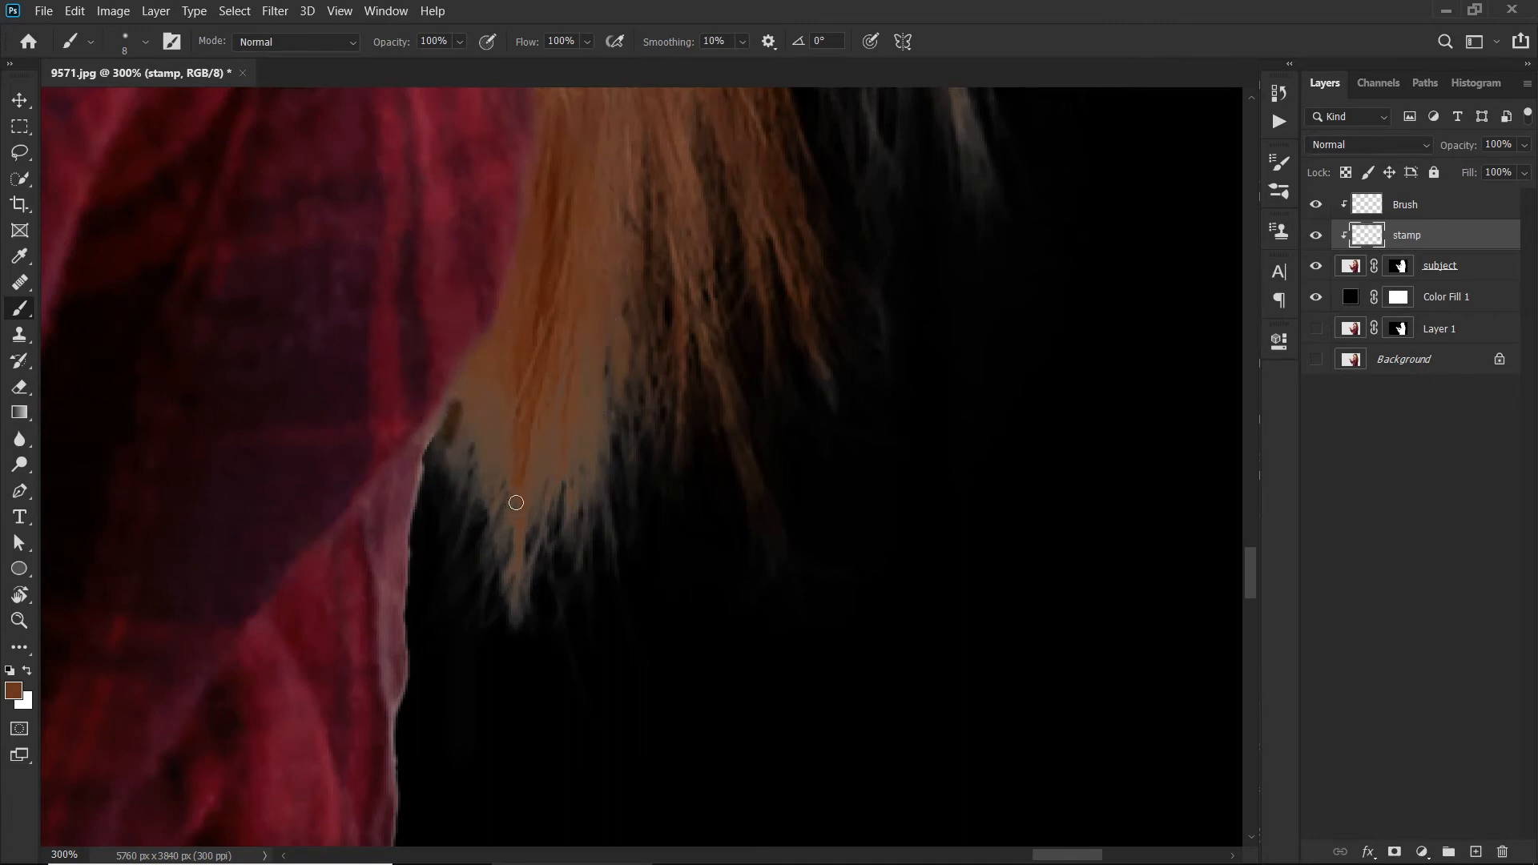
Paint thin brown strokes over the grayish lower hair tips, from the central point out to the outer strands.
left_click_drag(516, 503, 519, 632)
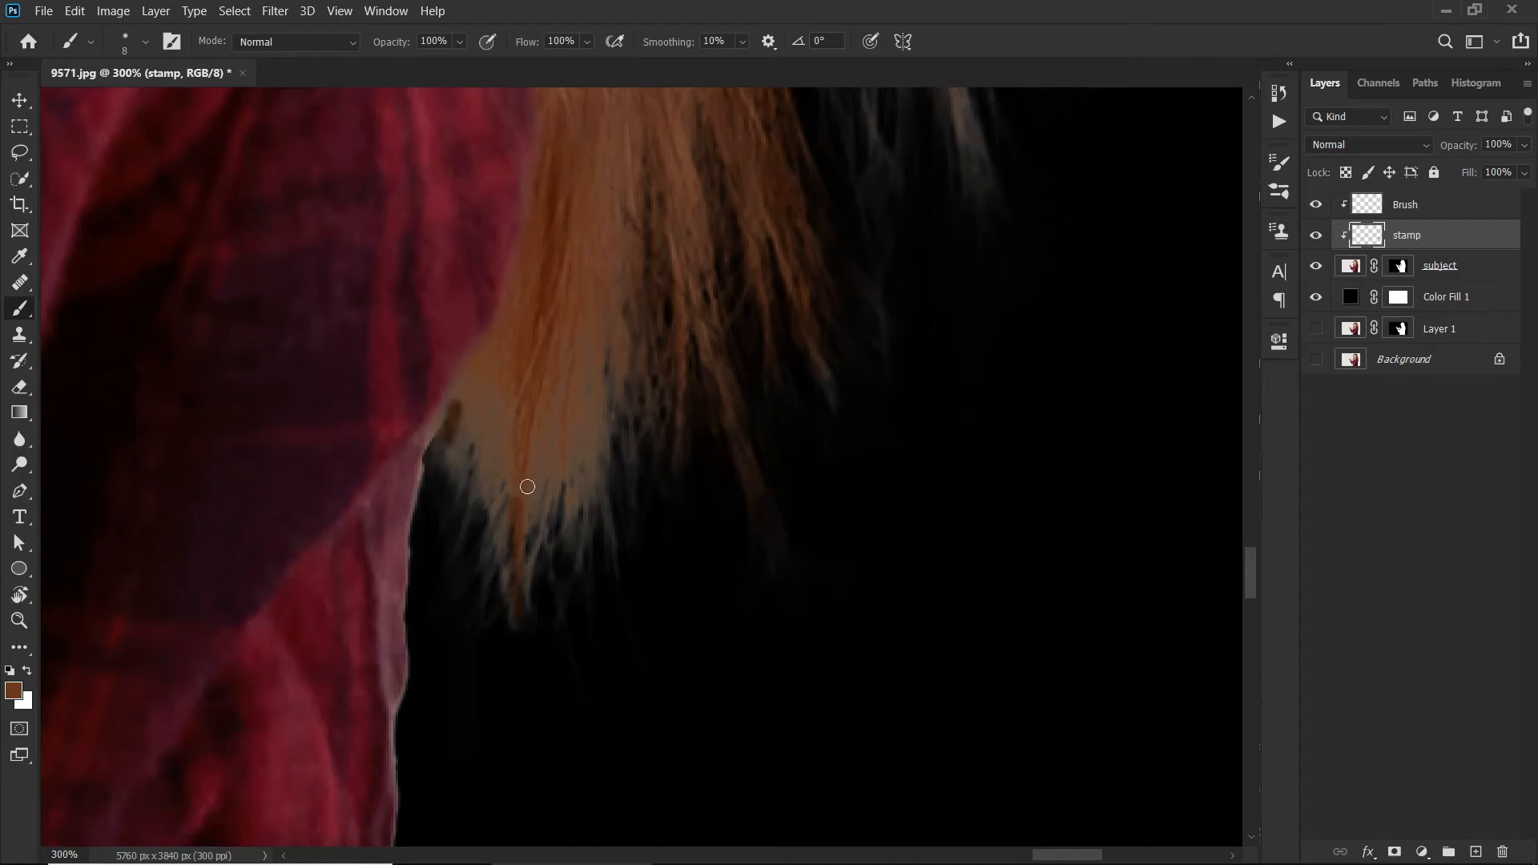
left_click_drag(528, 524, 553, 483)
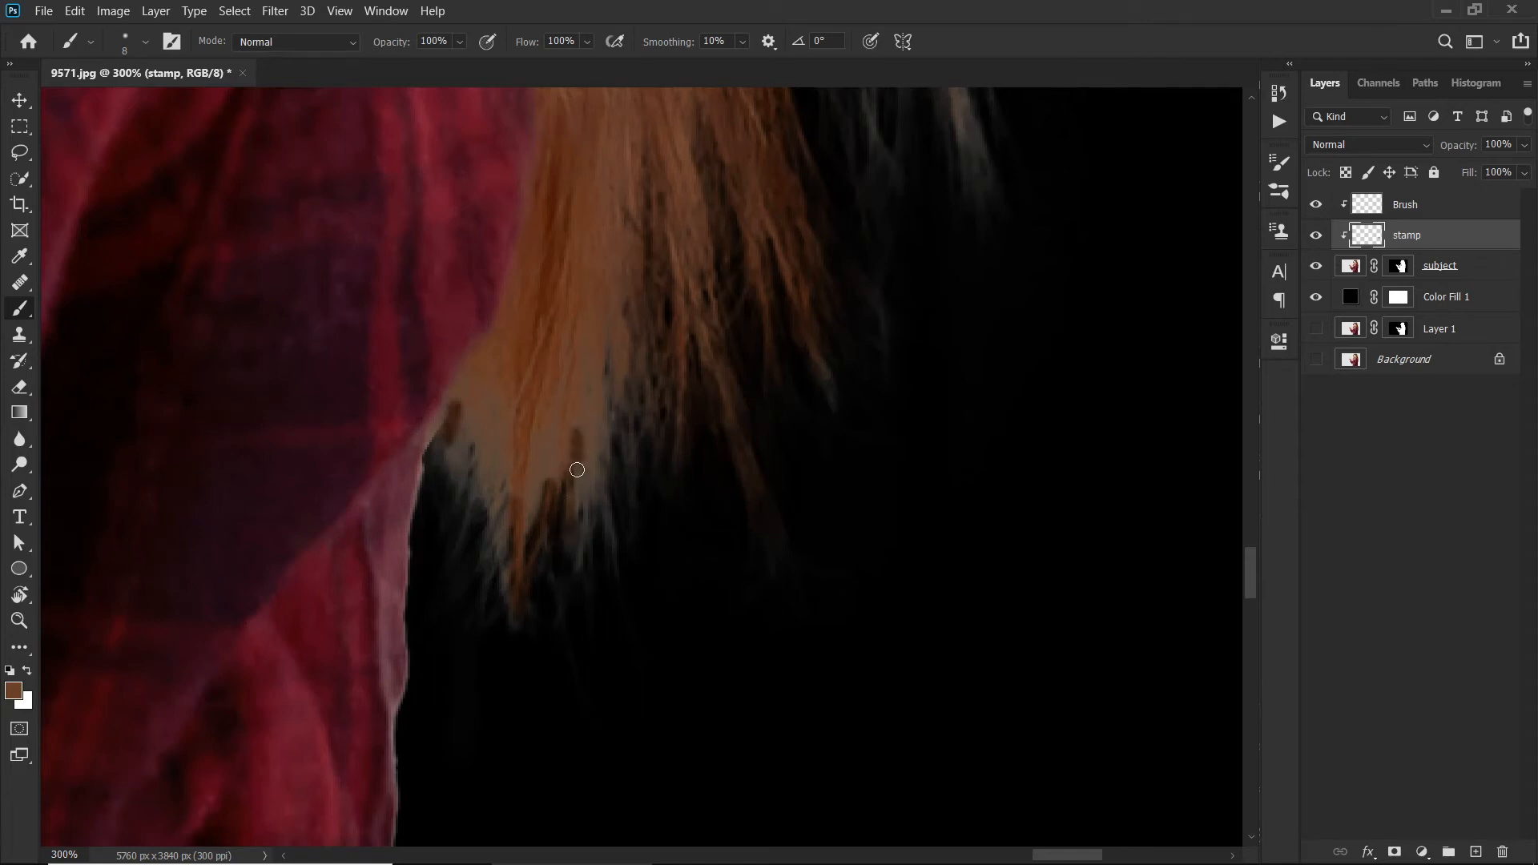
mouse_move(574, 538)
left_mouse_down()
mouse_move(593, 430)
mouse_move(601, 504)
mouse_move(582, 521)
left_mouse_up()
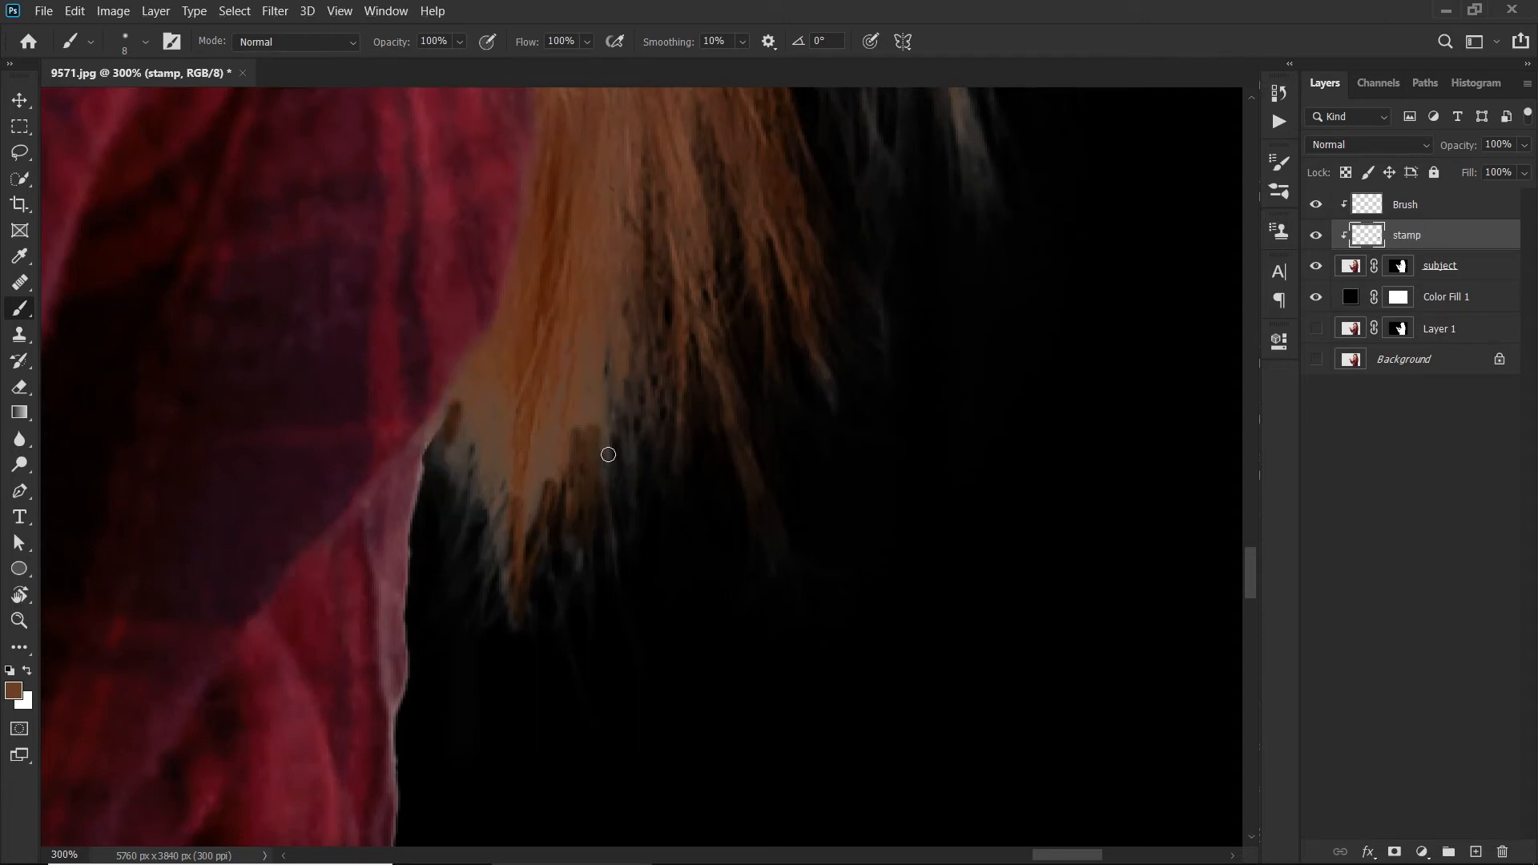
left_click_drag(595, 399, 618, 587)
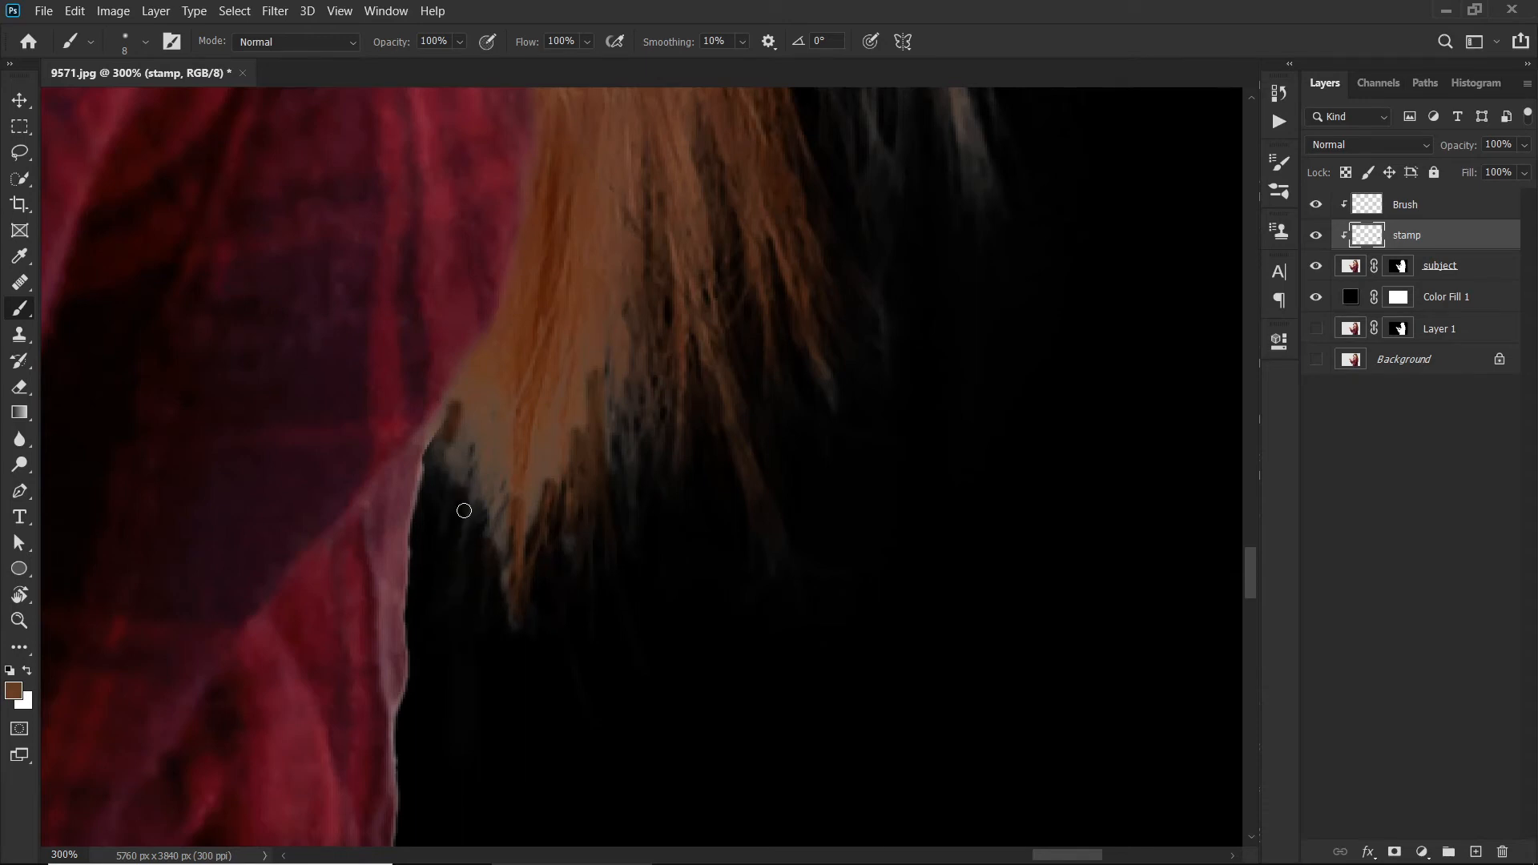
Select the Brush layer and paint short brown strokes over the faded hair beside the sleeve and the central tip.
left_click(1424, 216)
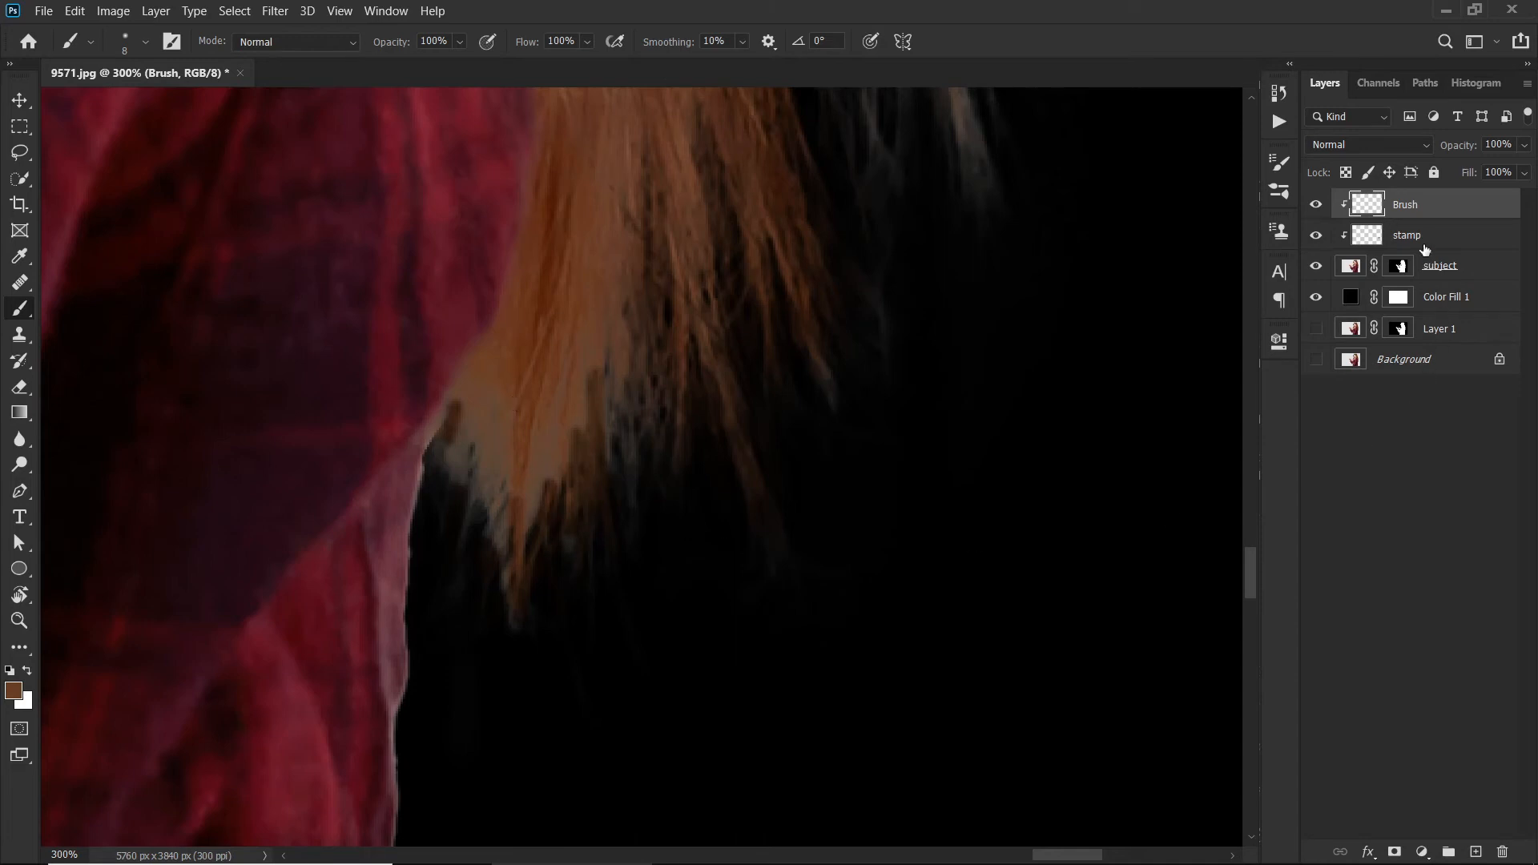
mouse_move(445, 449)
left_mouse_down()
mouse_move(439, 498)
mouse_move(478, 436)
mouse_move(465, 492)
left_mouse_up()
left_click_drag(468, 397, 457, 449)
mouse_move(531, 497)
left_mouse_down()
mouse_move(490, 613)
mouse_move(459, 593)
mouse_move(490, 518)
mouse_move(494, 607)
mouse_move(504, 547)
left_mouse_up()
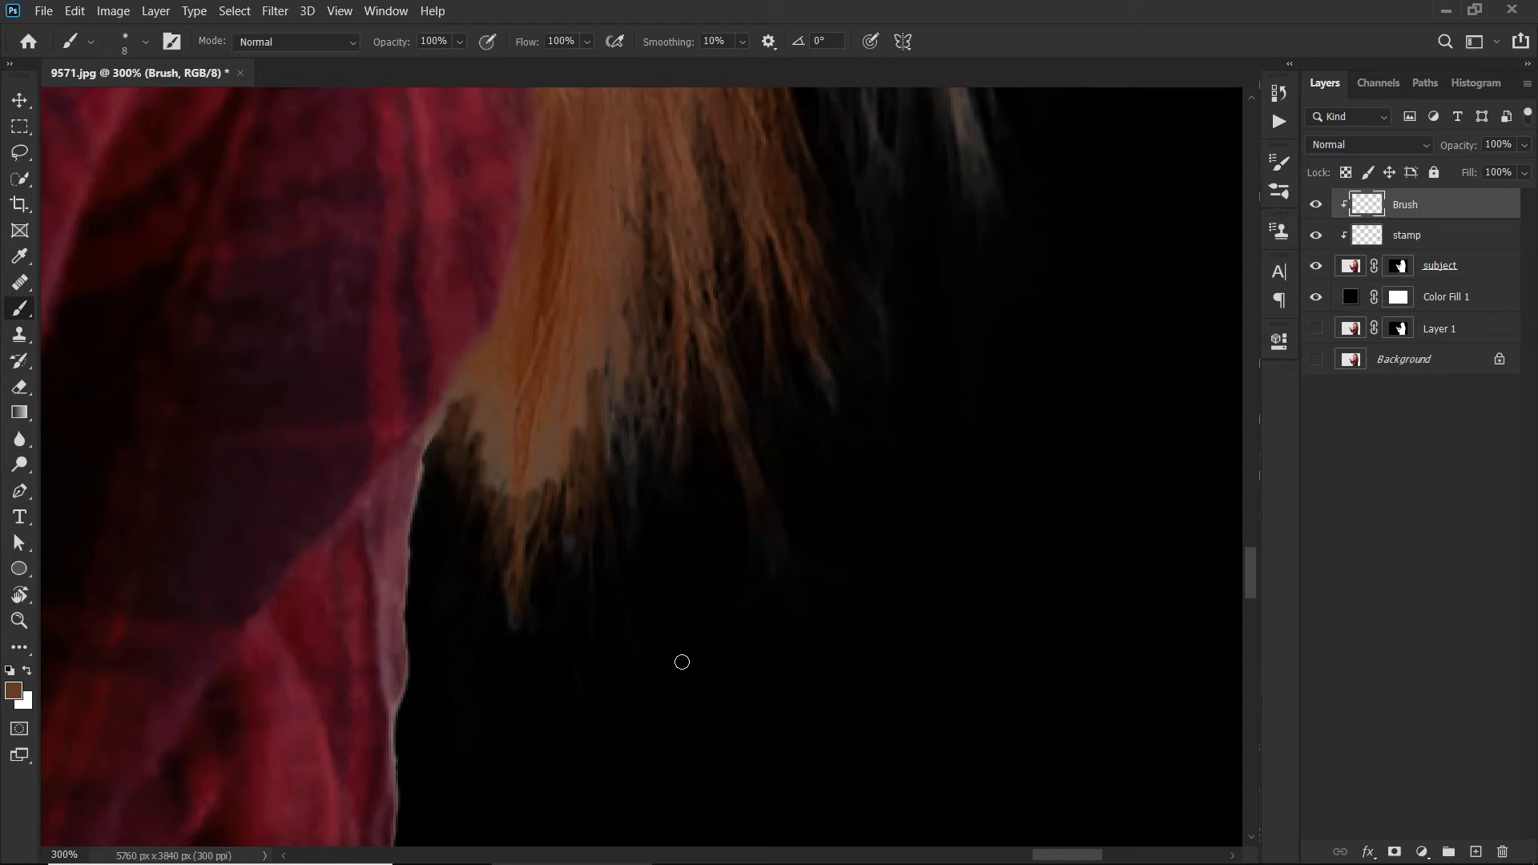
Sample the lighter inner hair color and paint strands over the gray gaps in the outer hair higher up.
left_click_drag(803, 622, 766, 604)
left_click_drag(732, 327, 770, 521)
left_click_drag(664, 628, 659, 543)
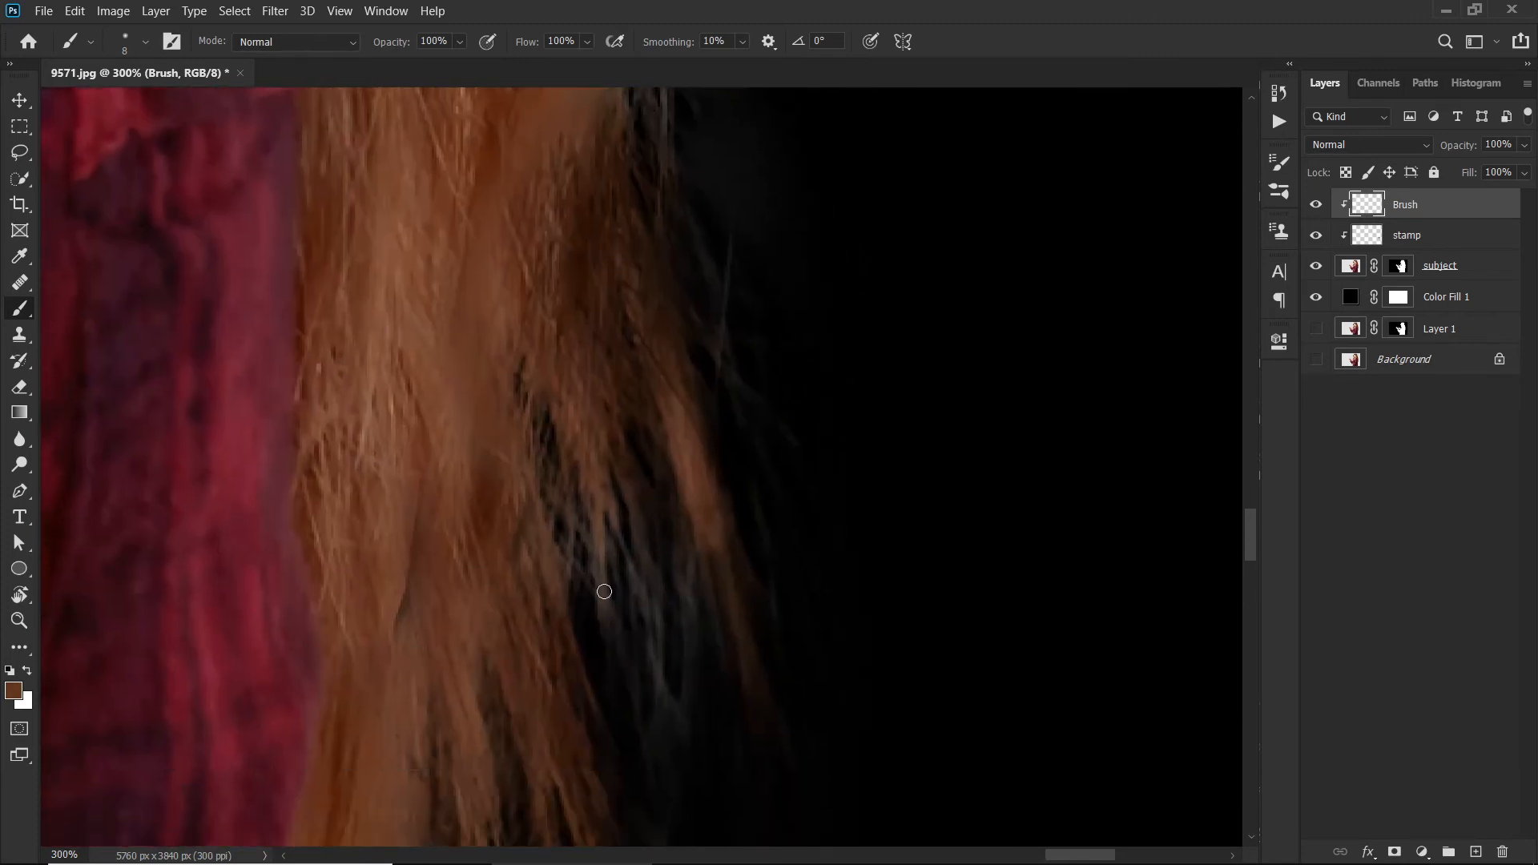
left_click(400, 462, "alt")
left_click_drag(596, 515, 623, 645)
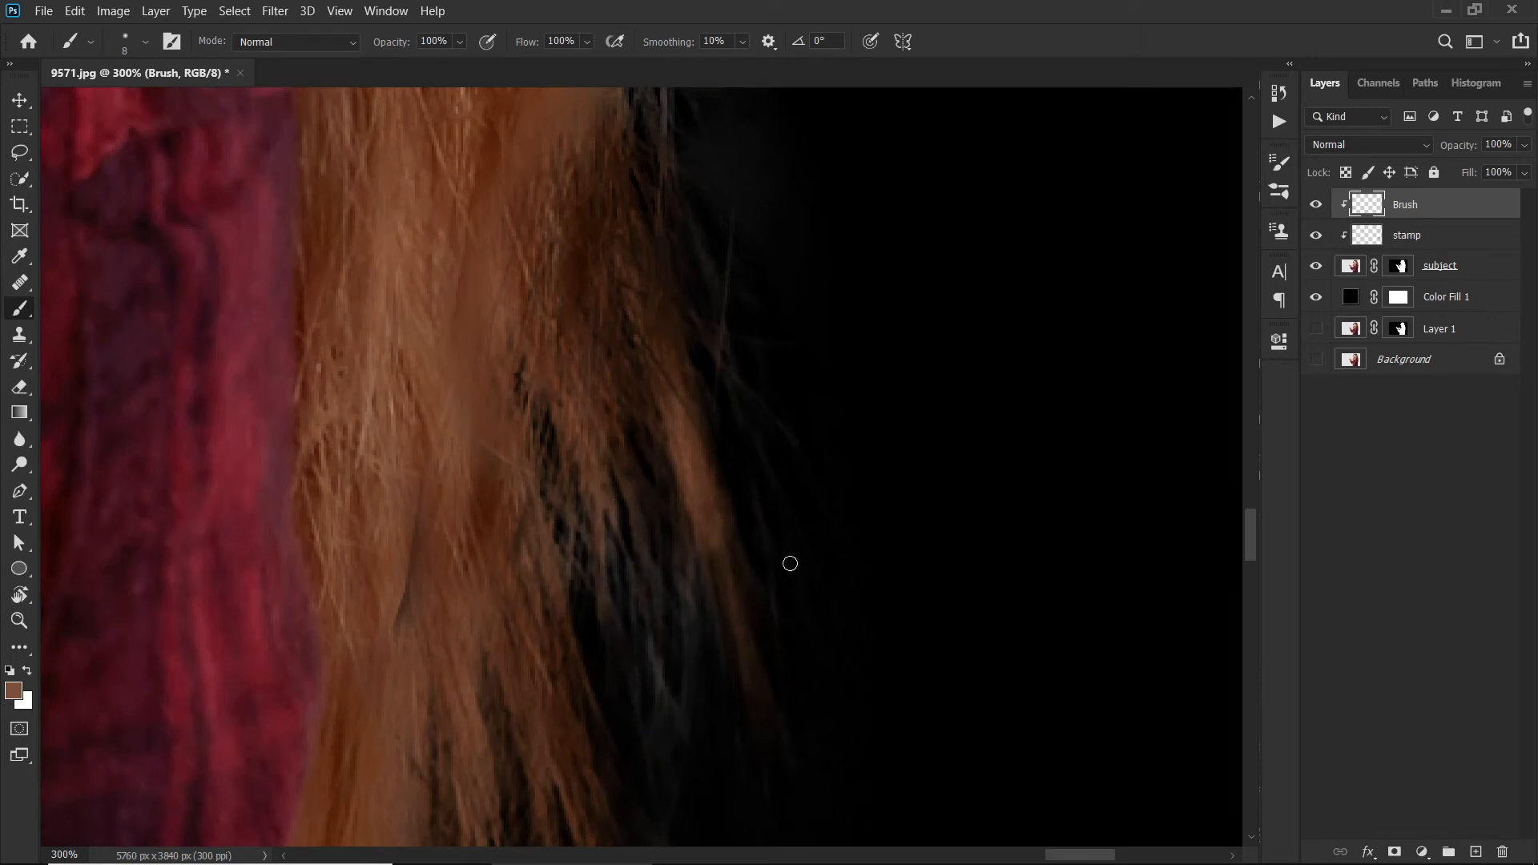
left_click_drag(654, 646, 664, 684)
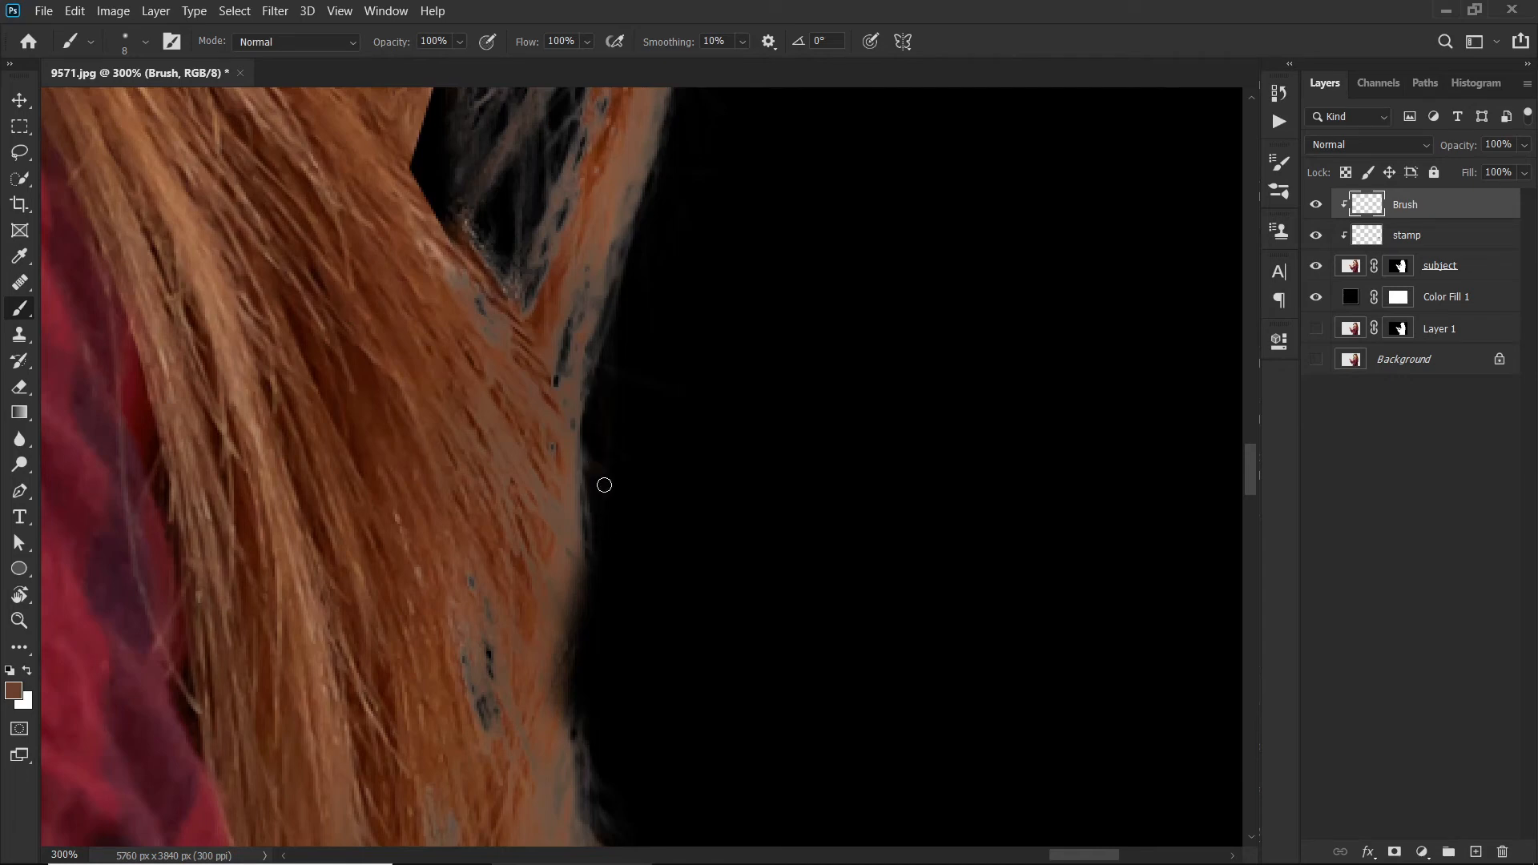
Change the Color Fill 1 background color to the near-black 0c0b0b.
left_click_drag(707, 290, 685, 406)
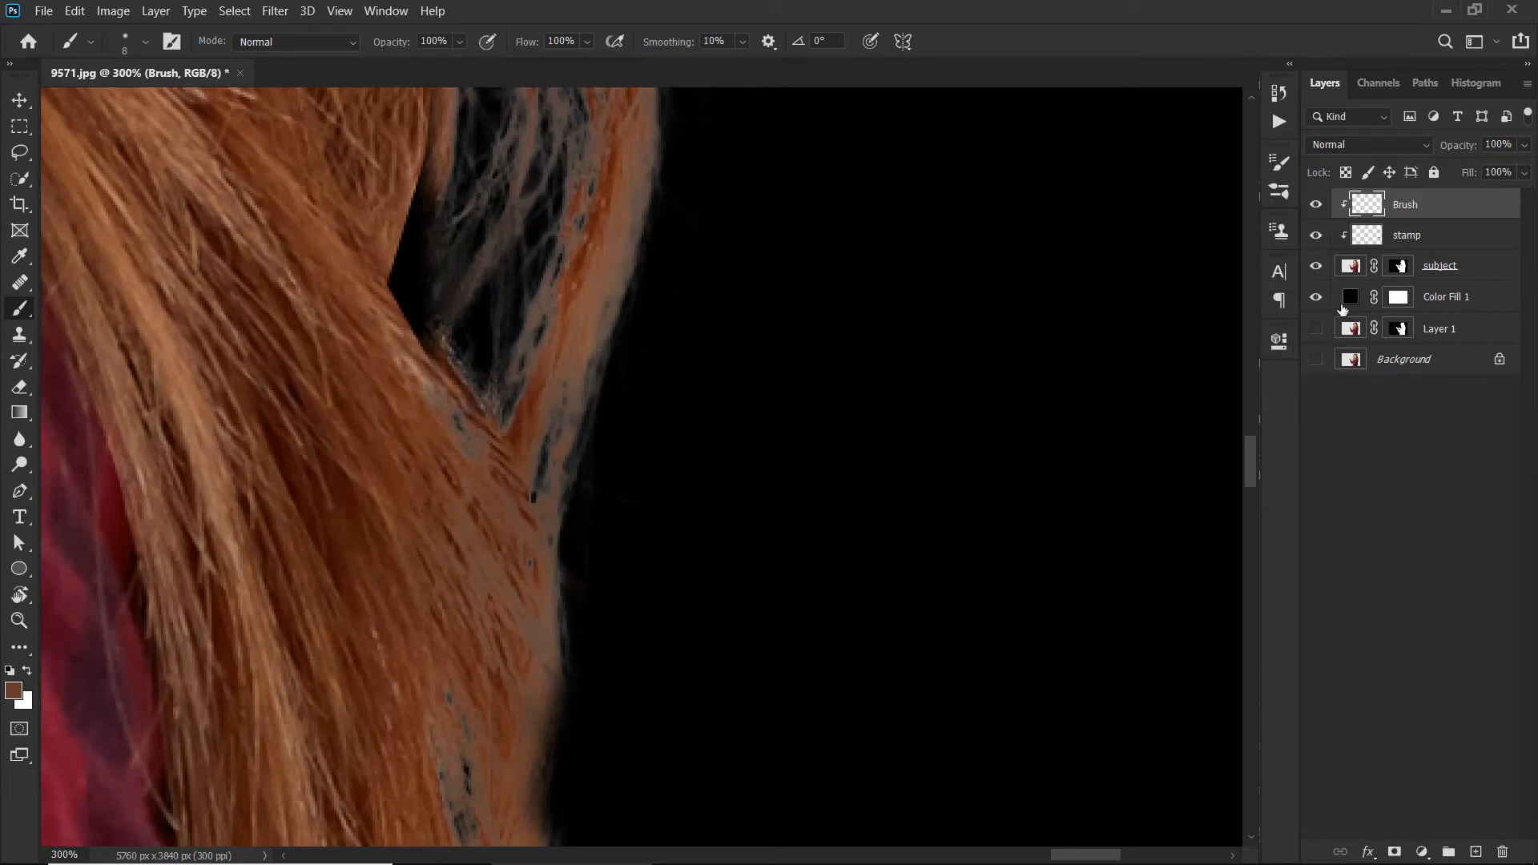
double_click(1349, 298)
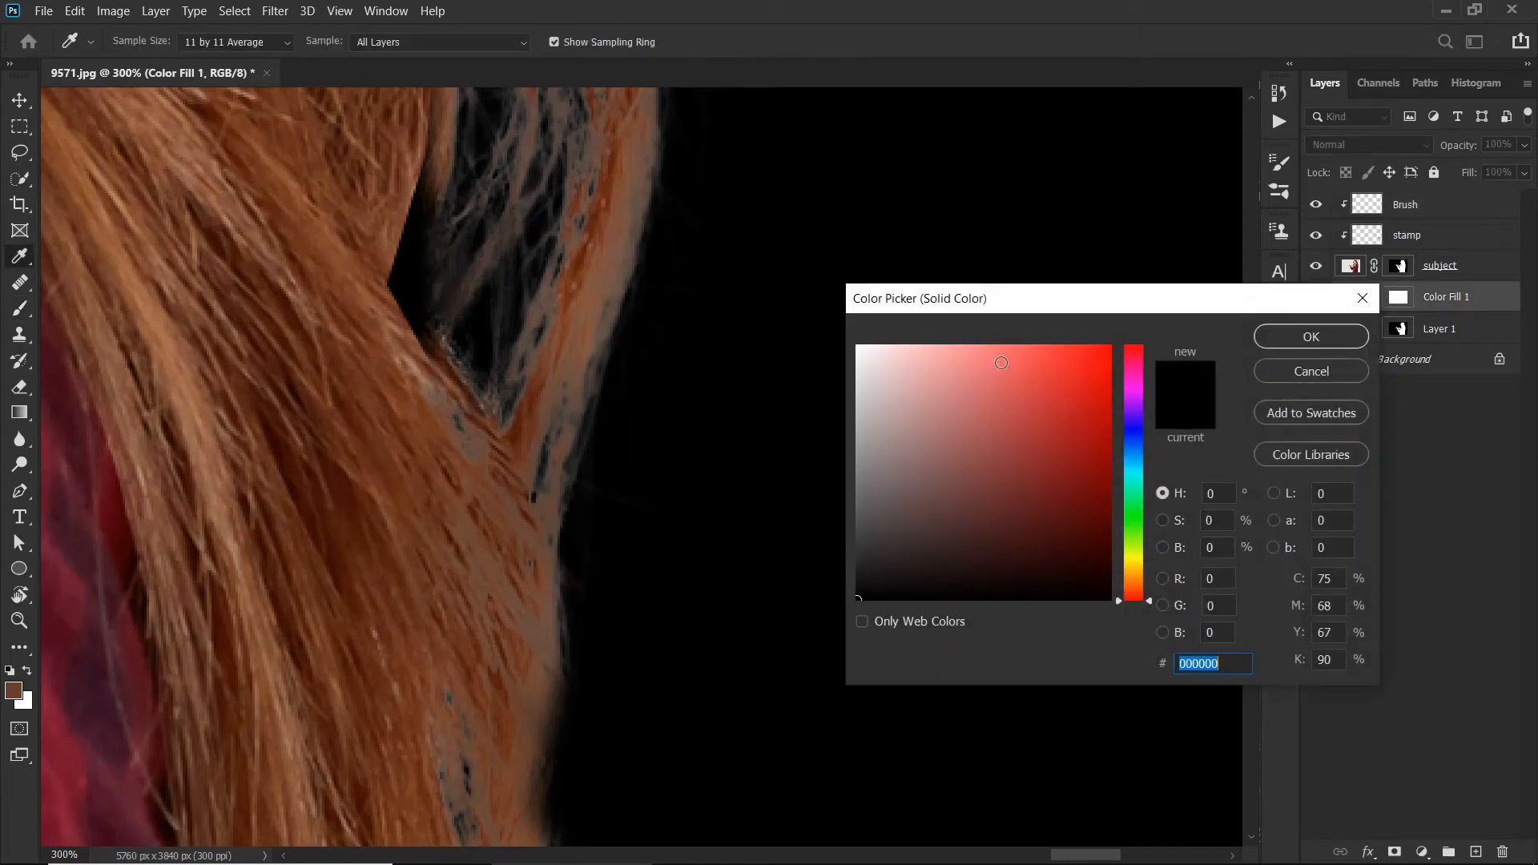
mouse_move(1002, 363)
left_mouse_down()
mouse_move(937, 353)
mouse_move(985, 495)
mouse_move(985, 570)
mouse_move(1004, 567)
left_mouse_up()
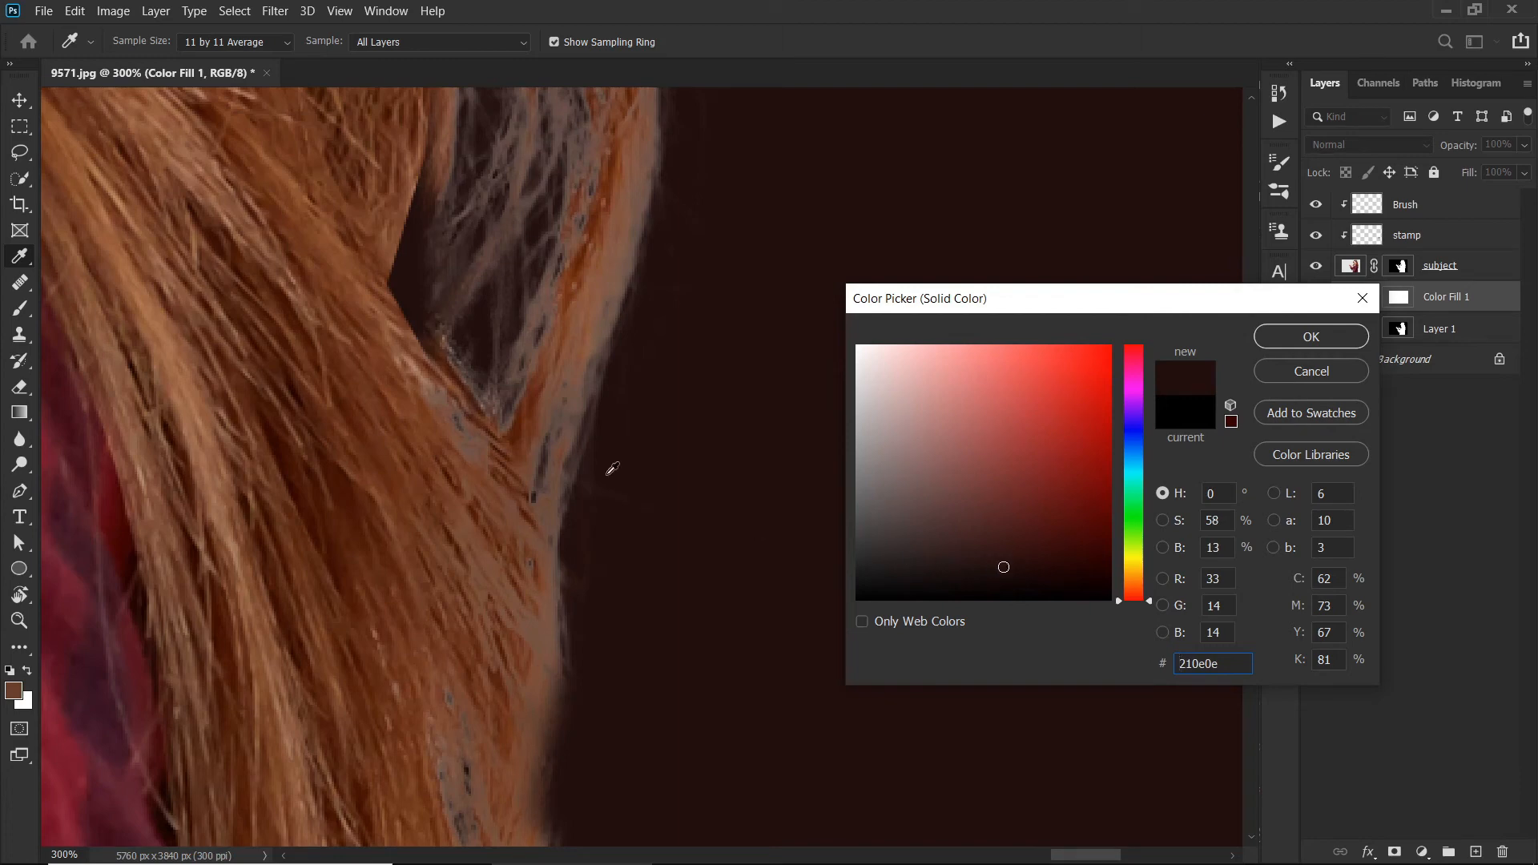
left_click(948, 538)
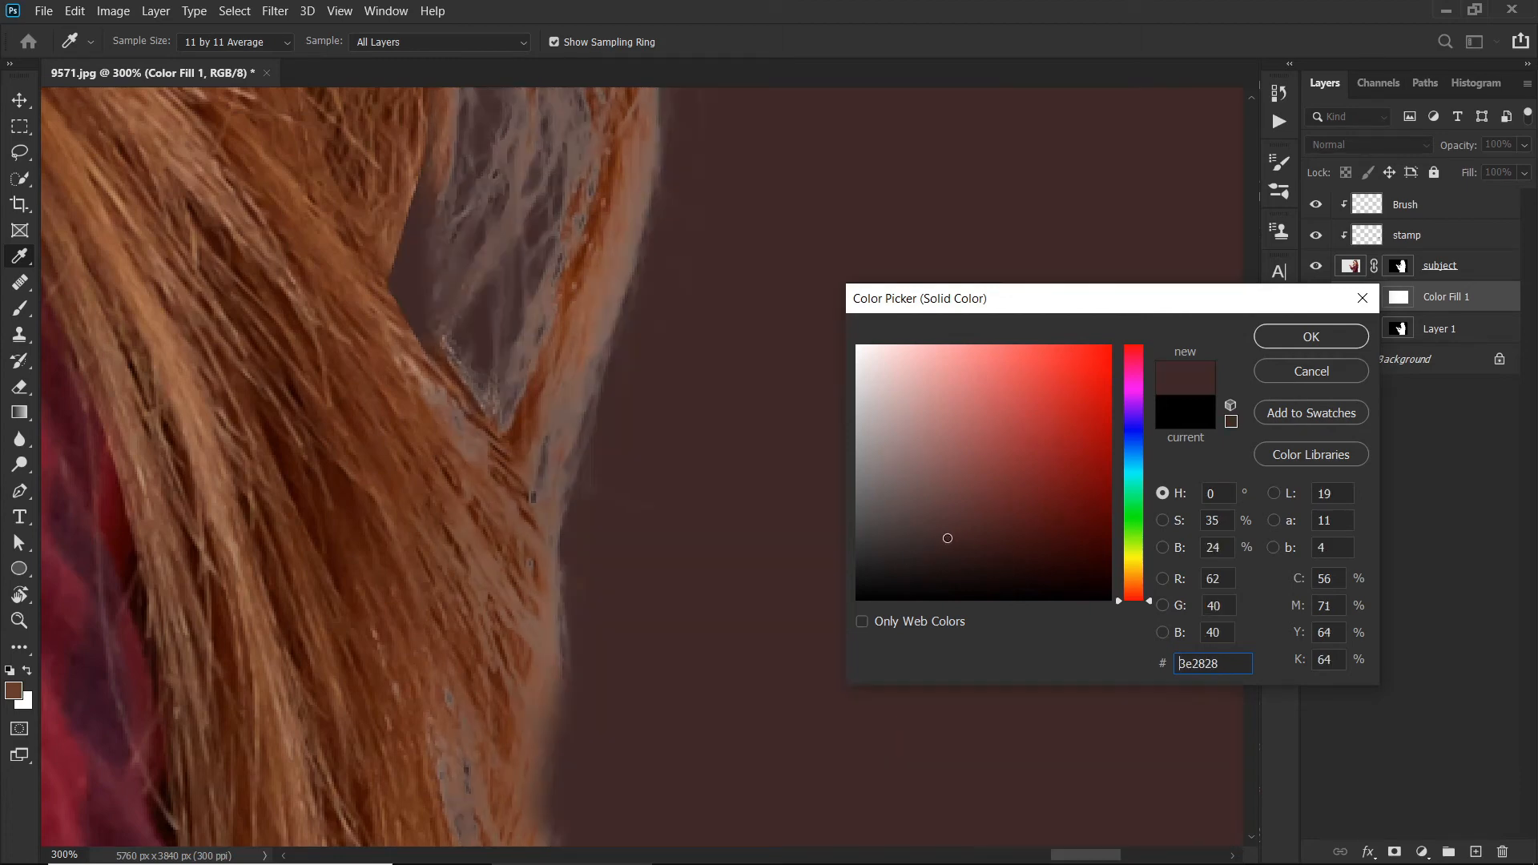
left_click(867, 589)
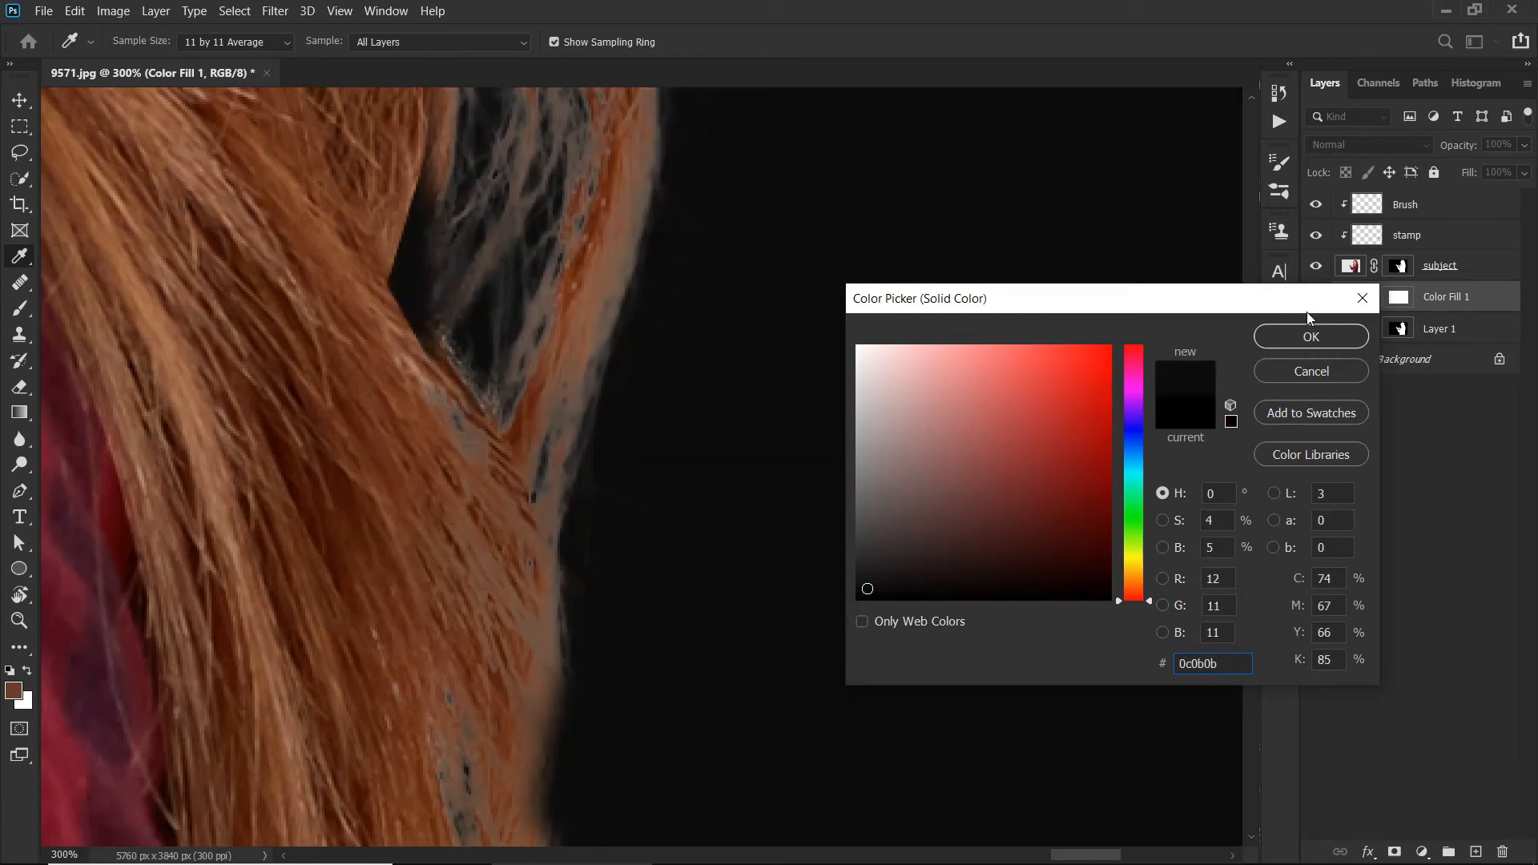
left_click(1311, 349)
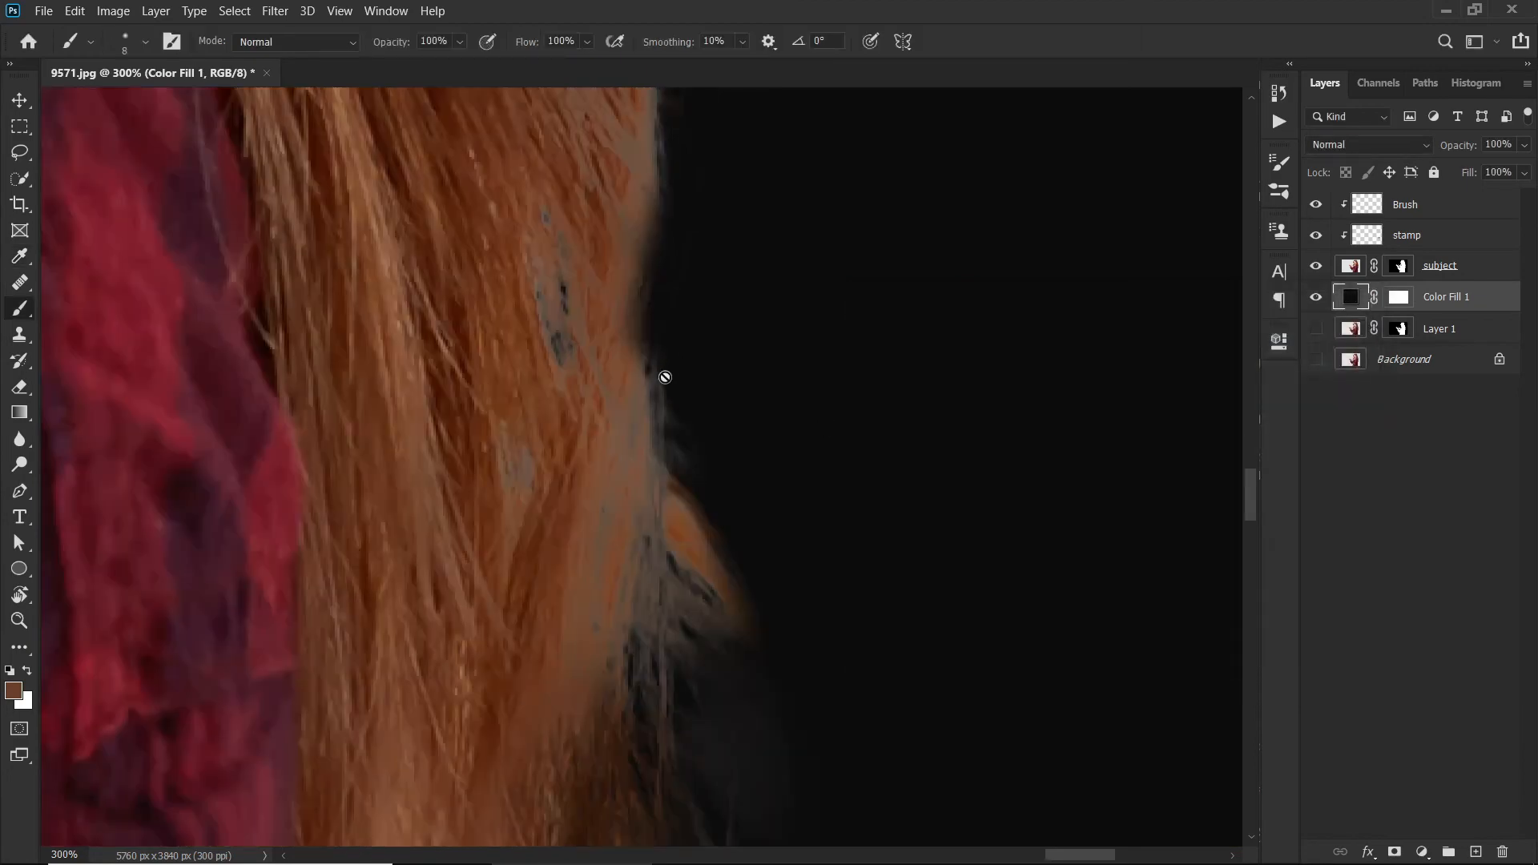
Rasterize the Color Fill 1 layer's fill and reselect the Brush layer.
left_click(664, 379)
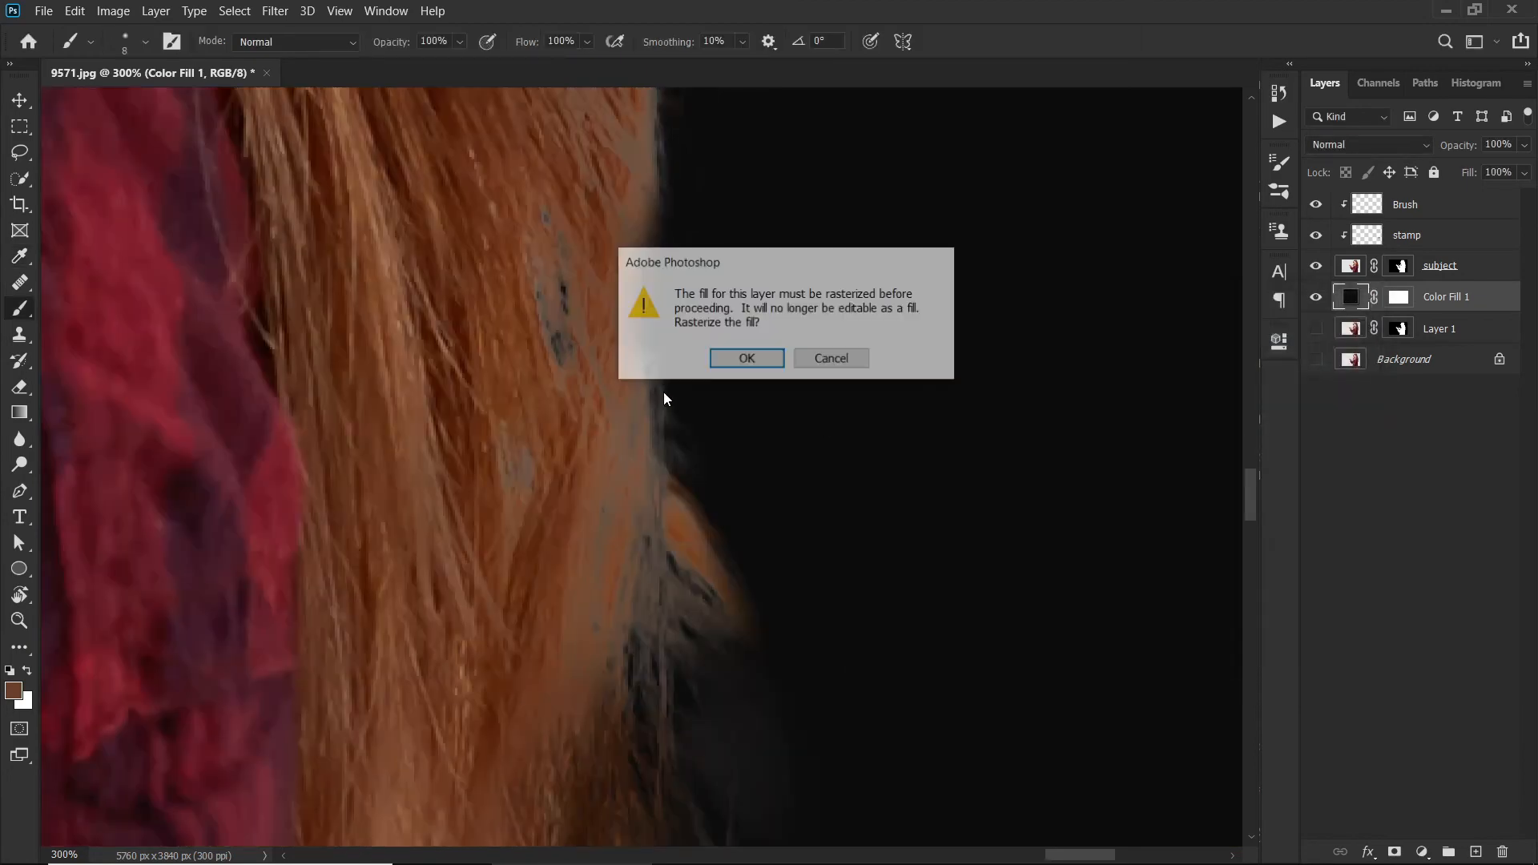
left_click(739, 365)
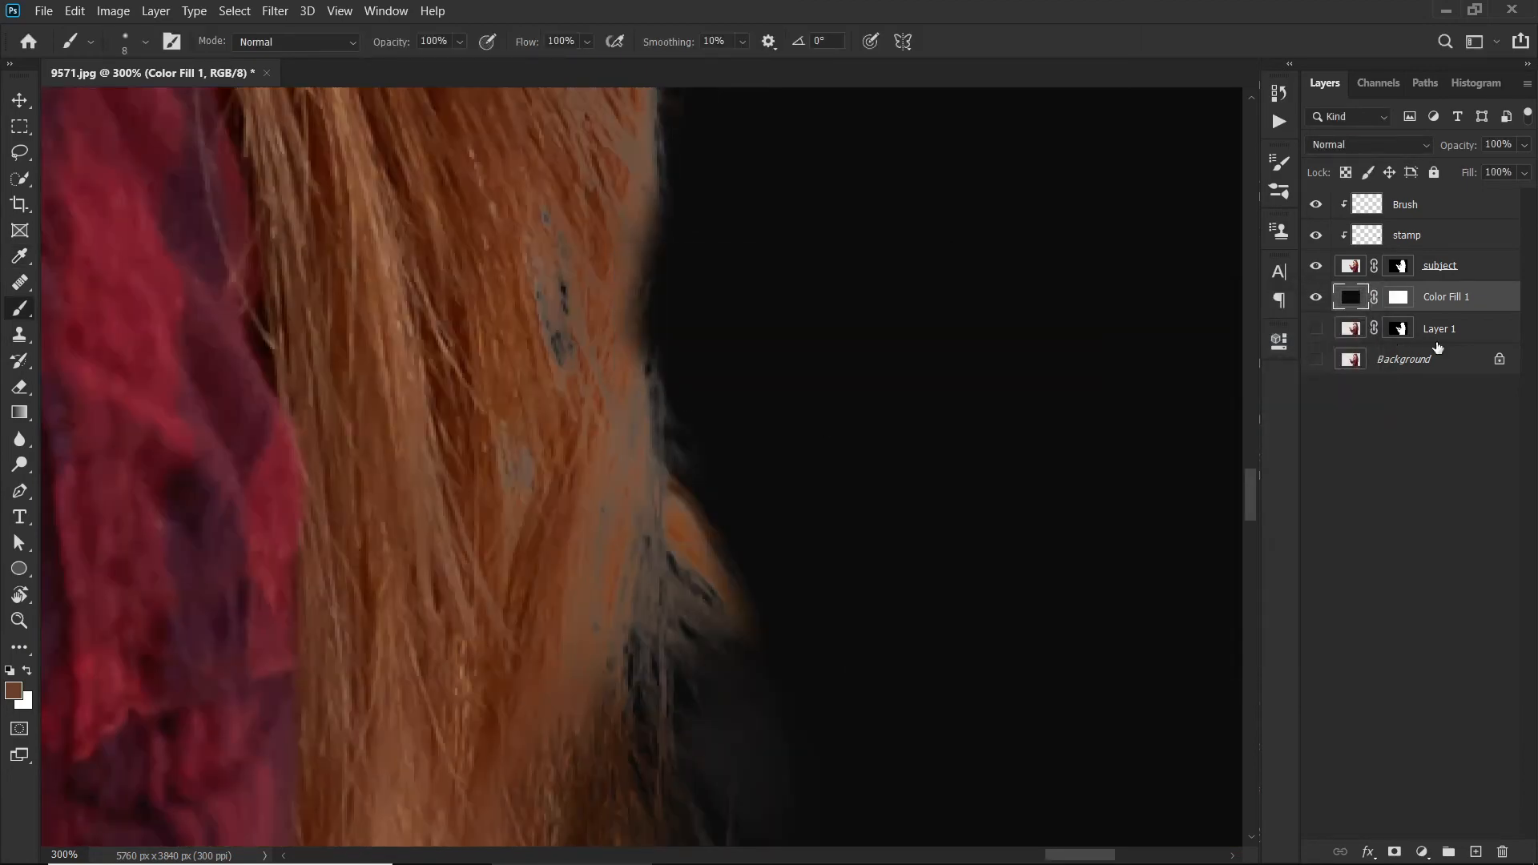
left_click(1432, 210)
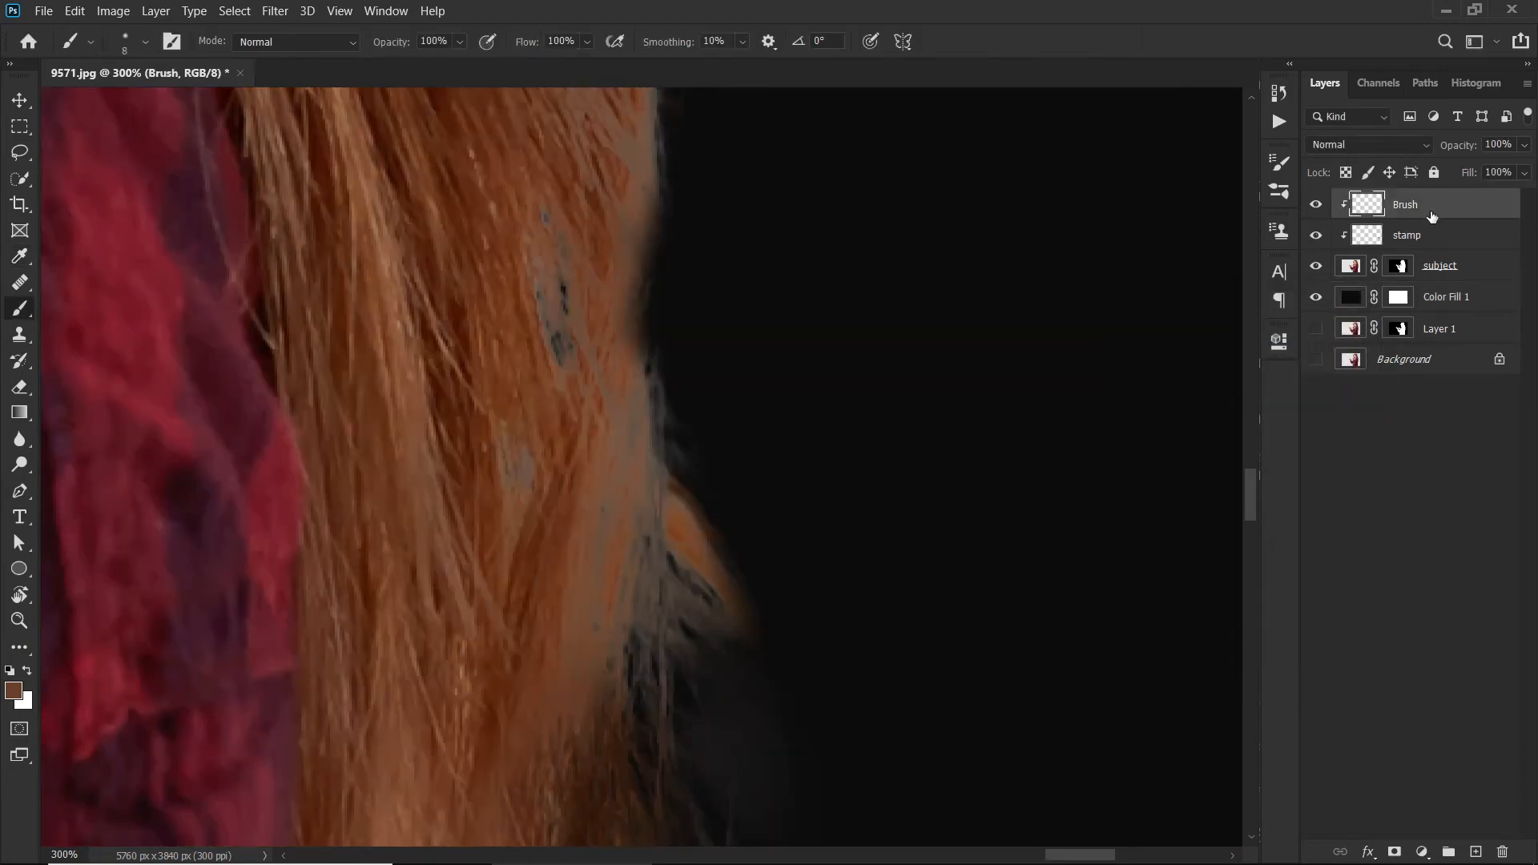
Use the Eraser tool on the Brush layer to remove painted color from the narrow gap below the hair opening.
left_click(612, 374, "alt")
scroll(720, 382, "up", 5)
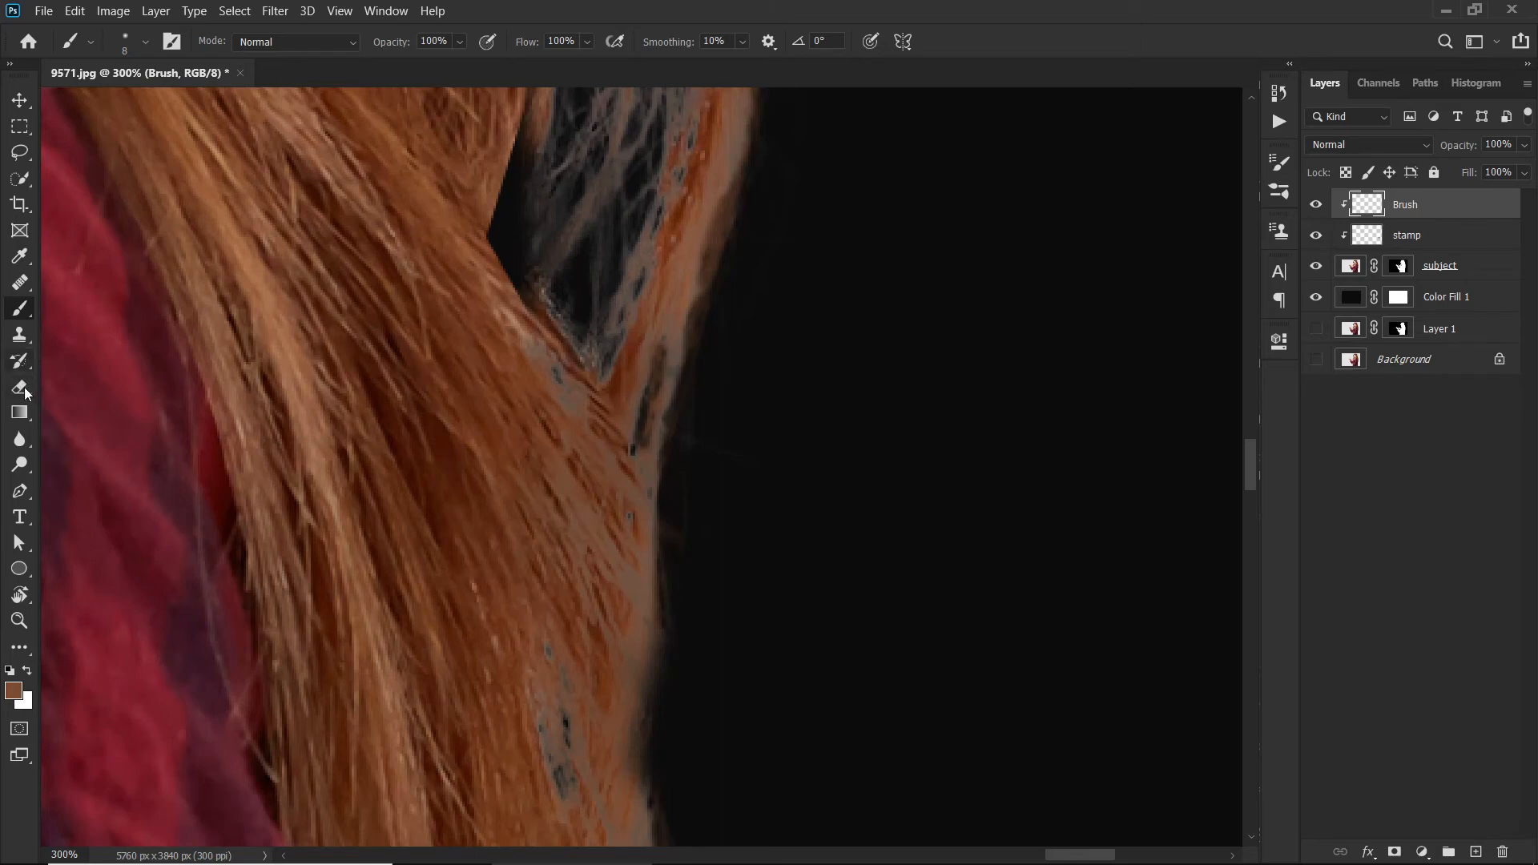
left_click(23, 392)
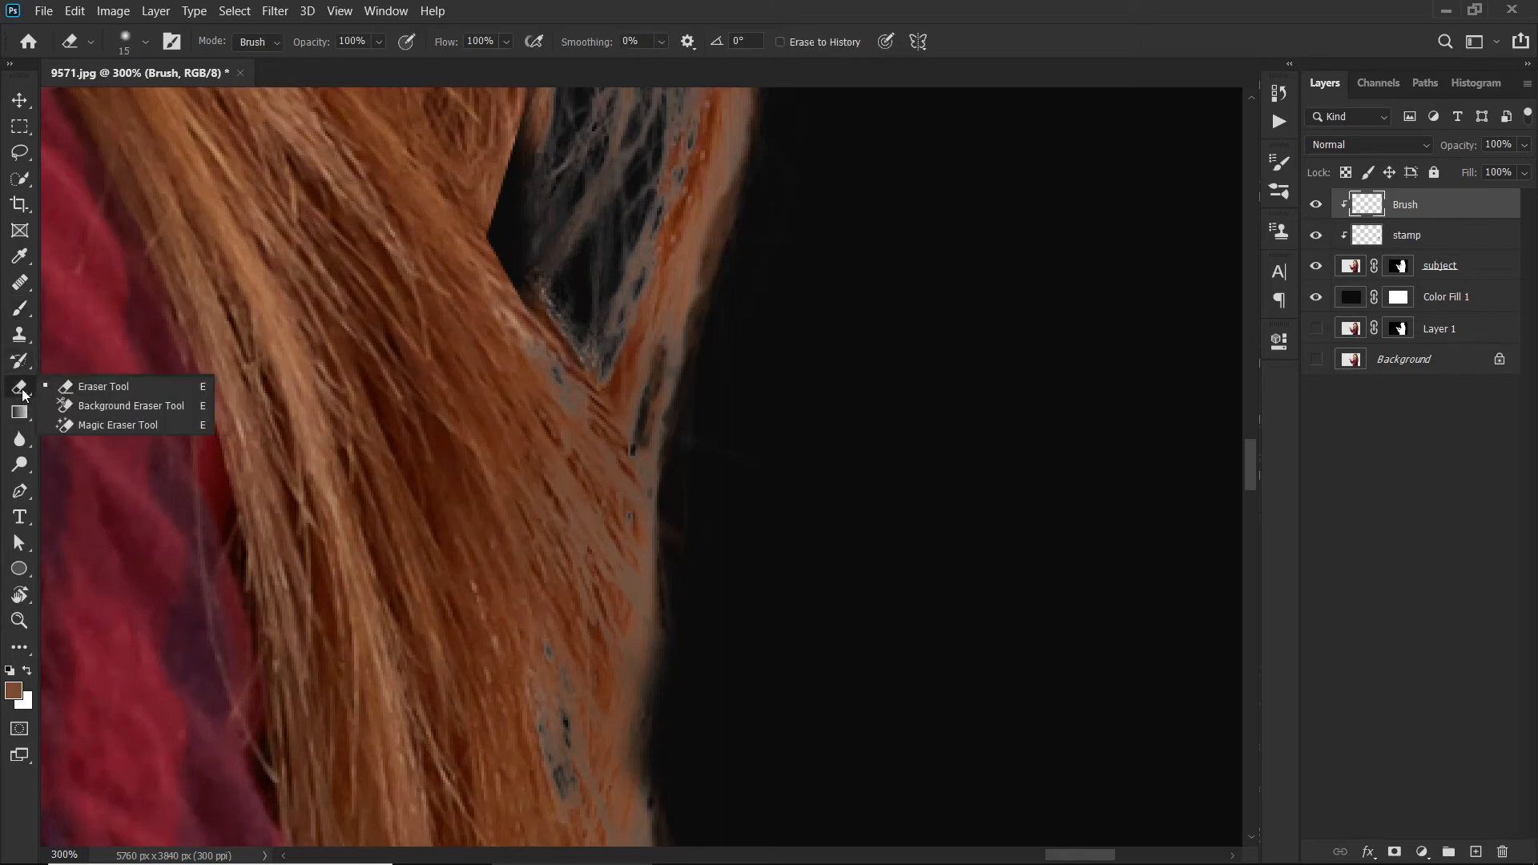
left_click(67, 391)
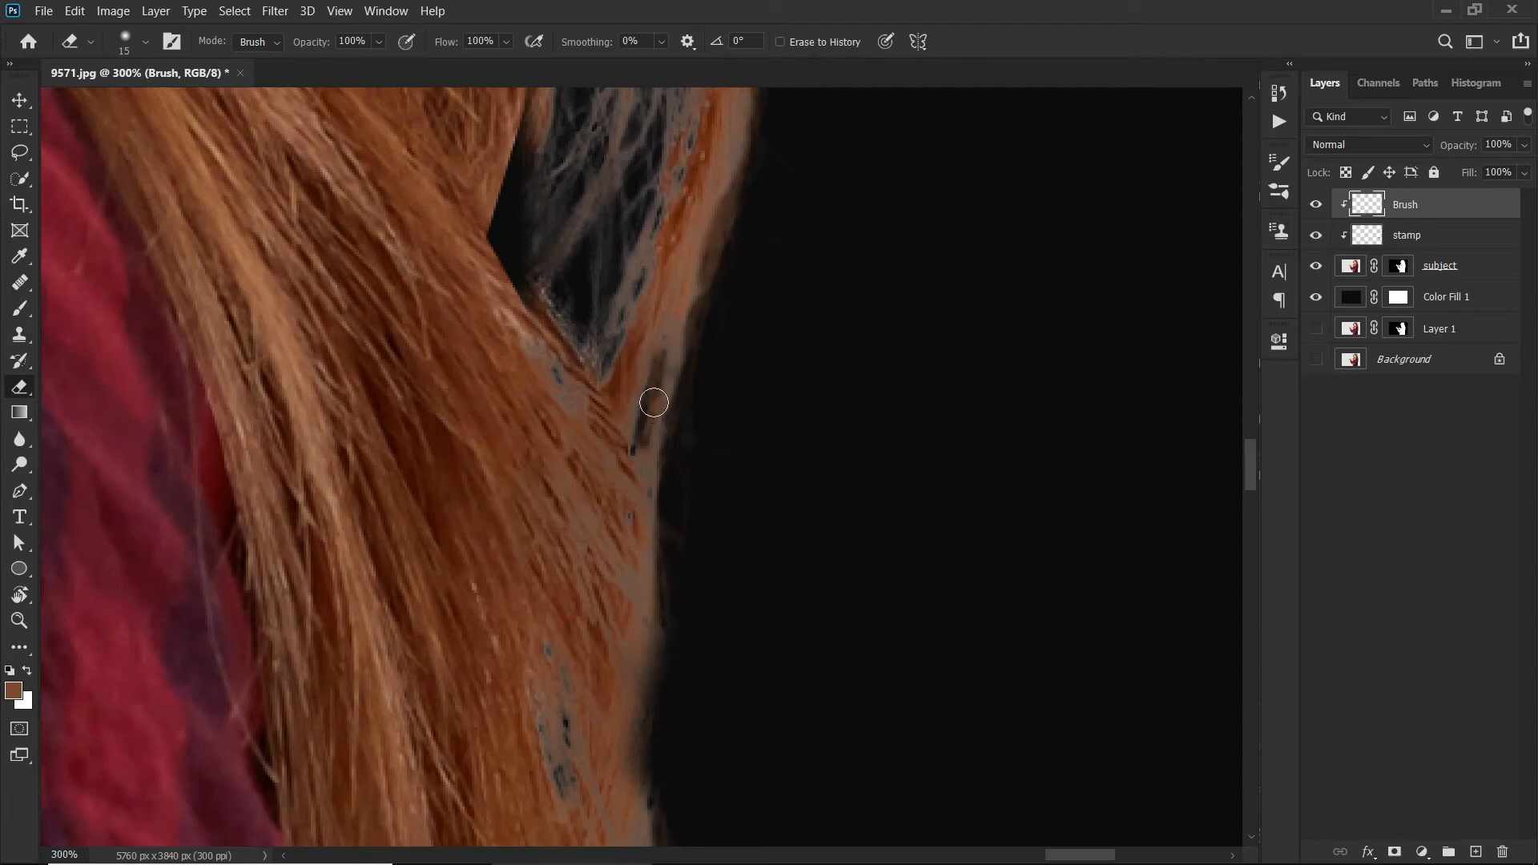
left_click_drag(654, 402, 653, 359)
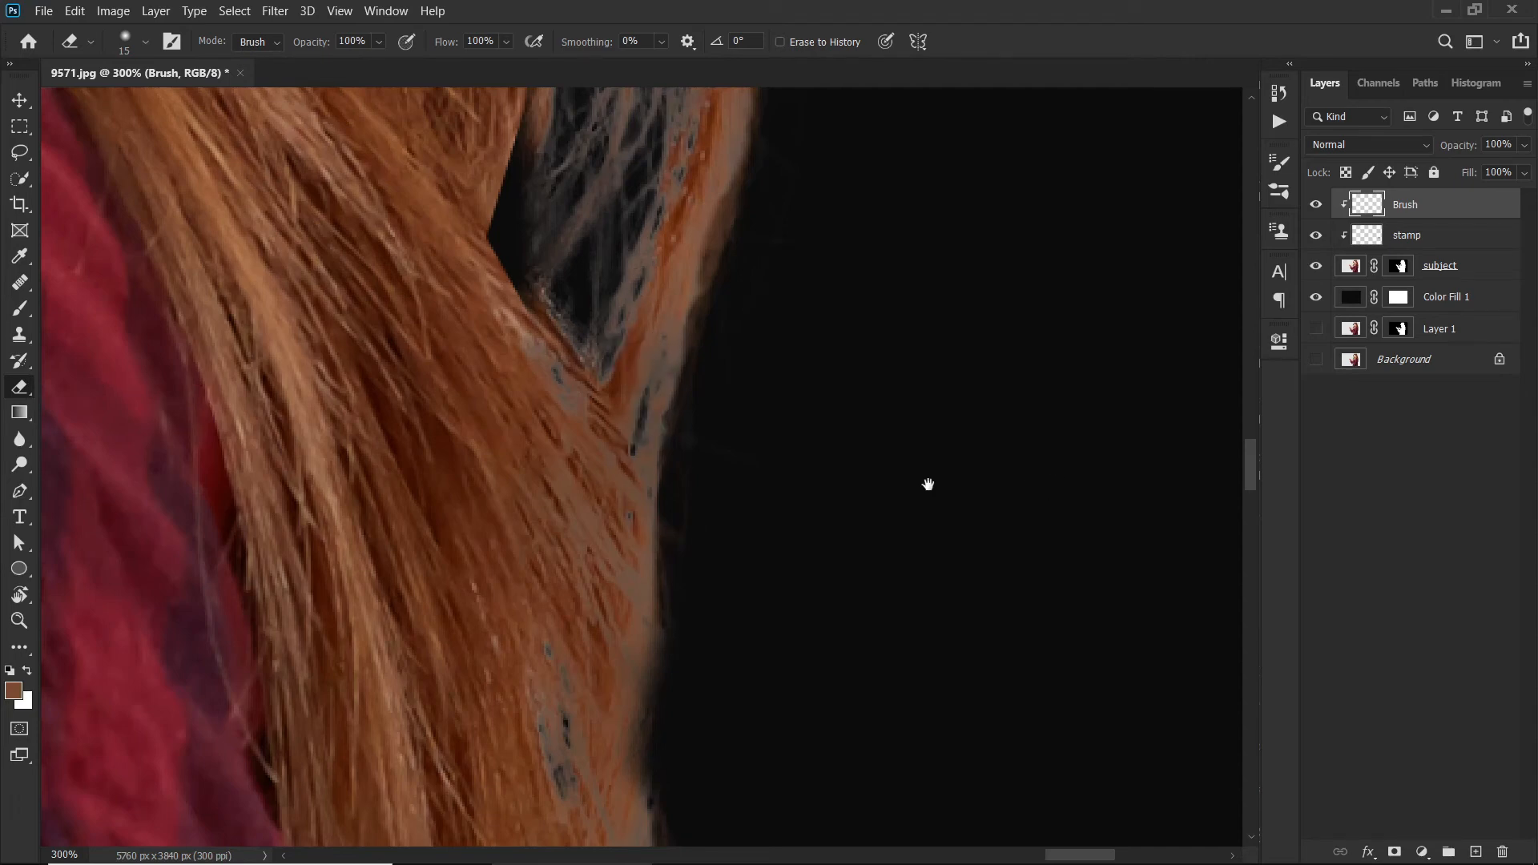
Switch to the Clone Stamp tool and select the stamp layer for retouching the lower hair beside the sleeve.
left_click_drag(927, 485, 948, 371)
mouse_move(794, 496)
left_mouse_down()
mouse_move(787, 418)
mouse_move(935, 233)
left_mouse_up()
left_click_drag(683, 600, 732, 323)
left_click_drag(729, 593, 668, 334)
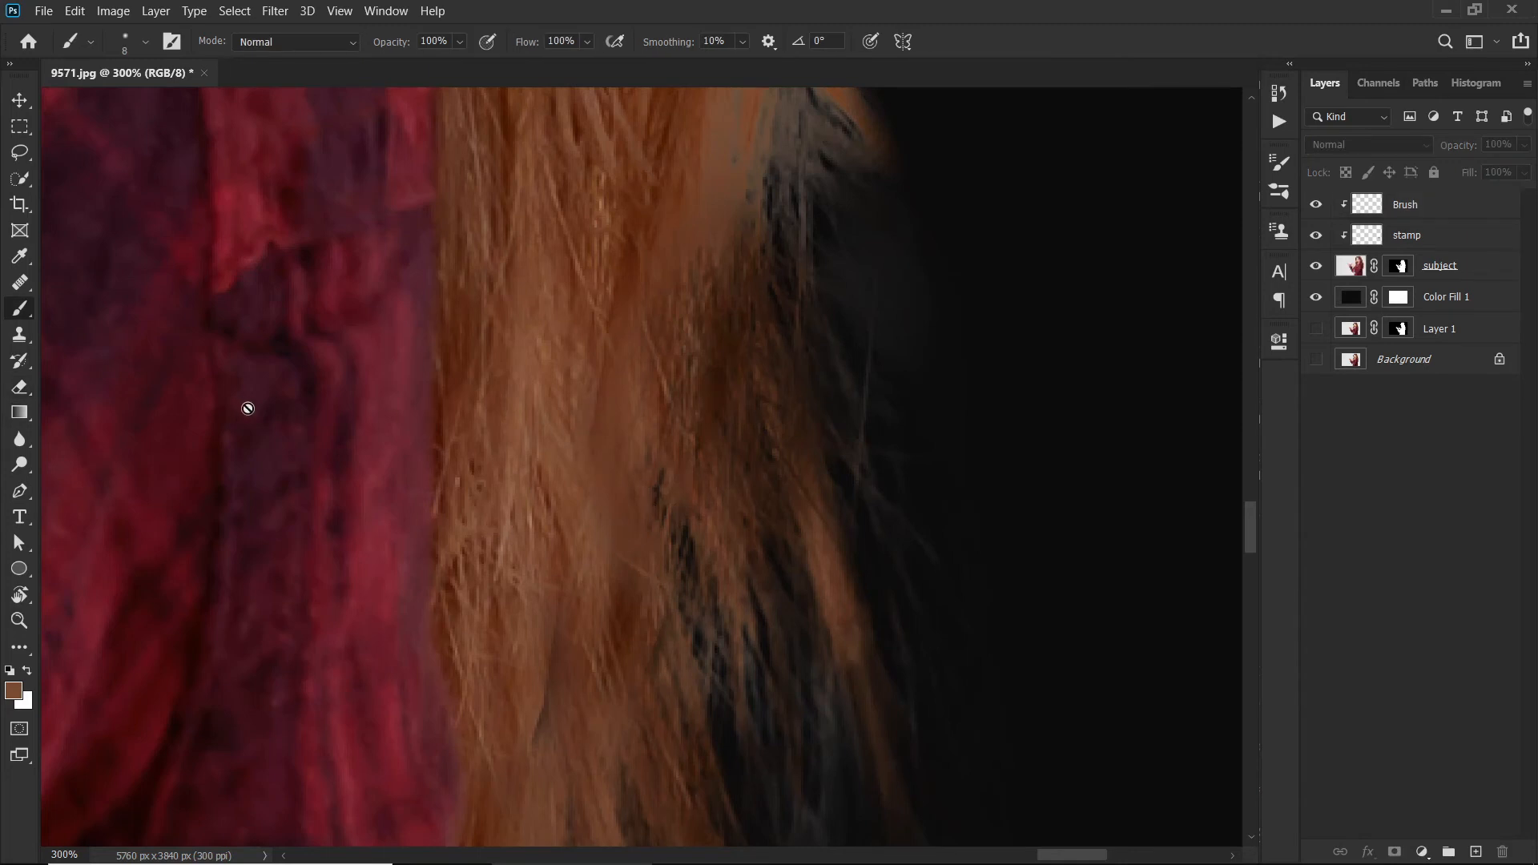
key("s")
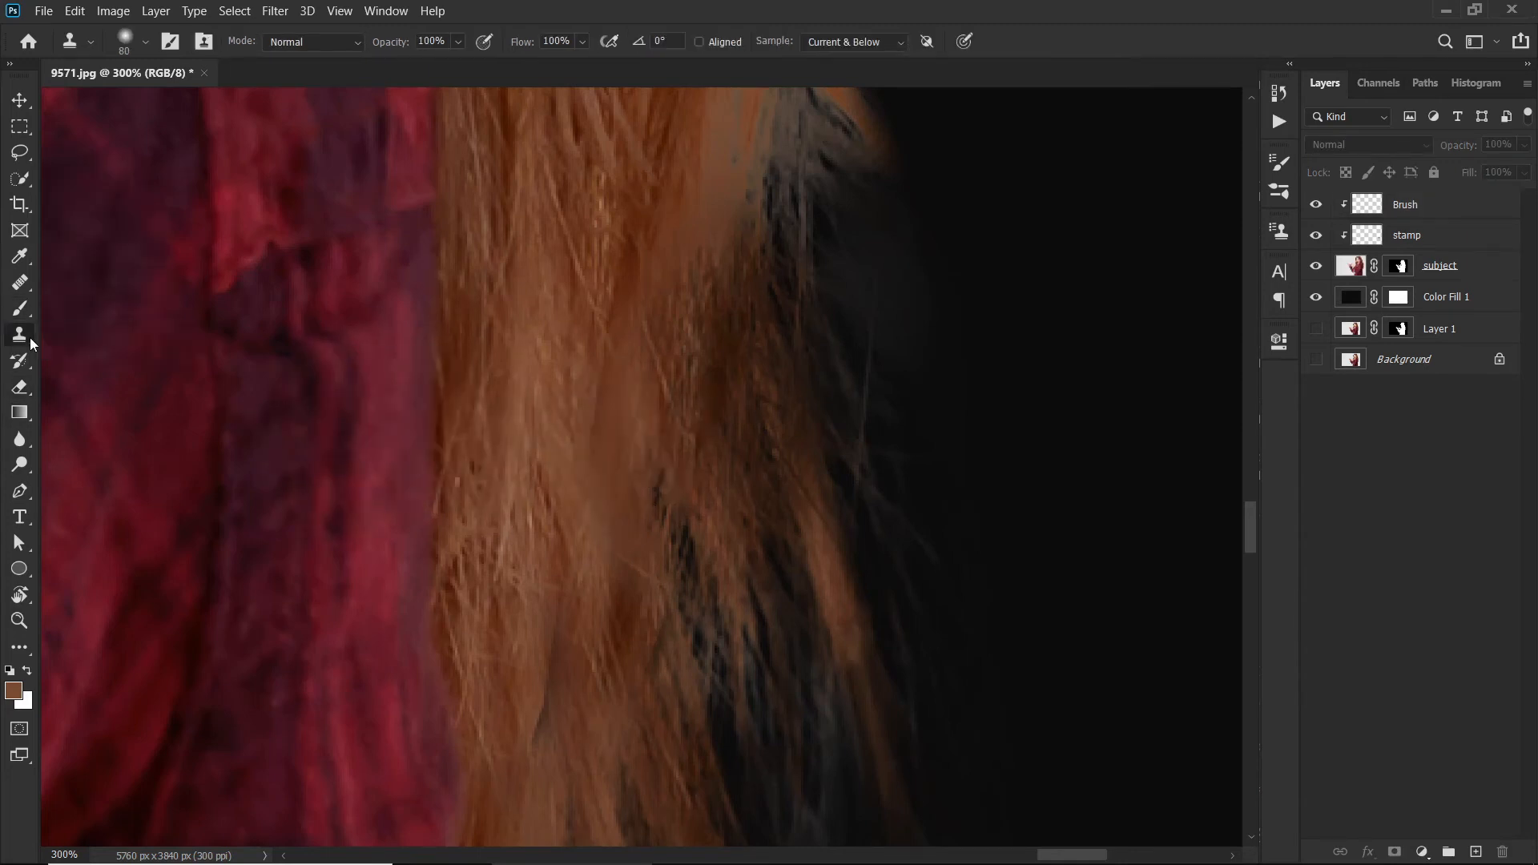
left_click(567, 417)
left_click(792, 343)
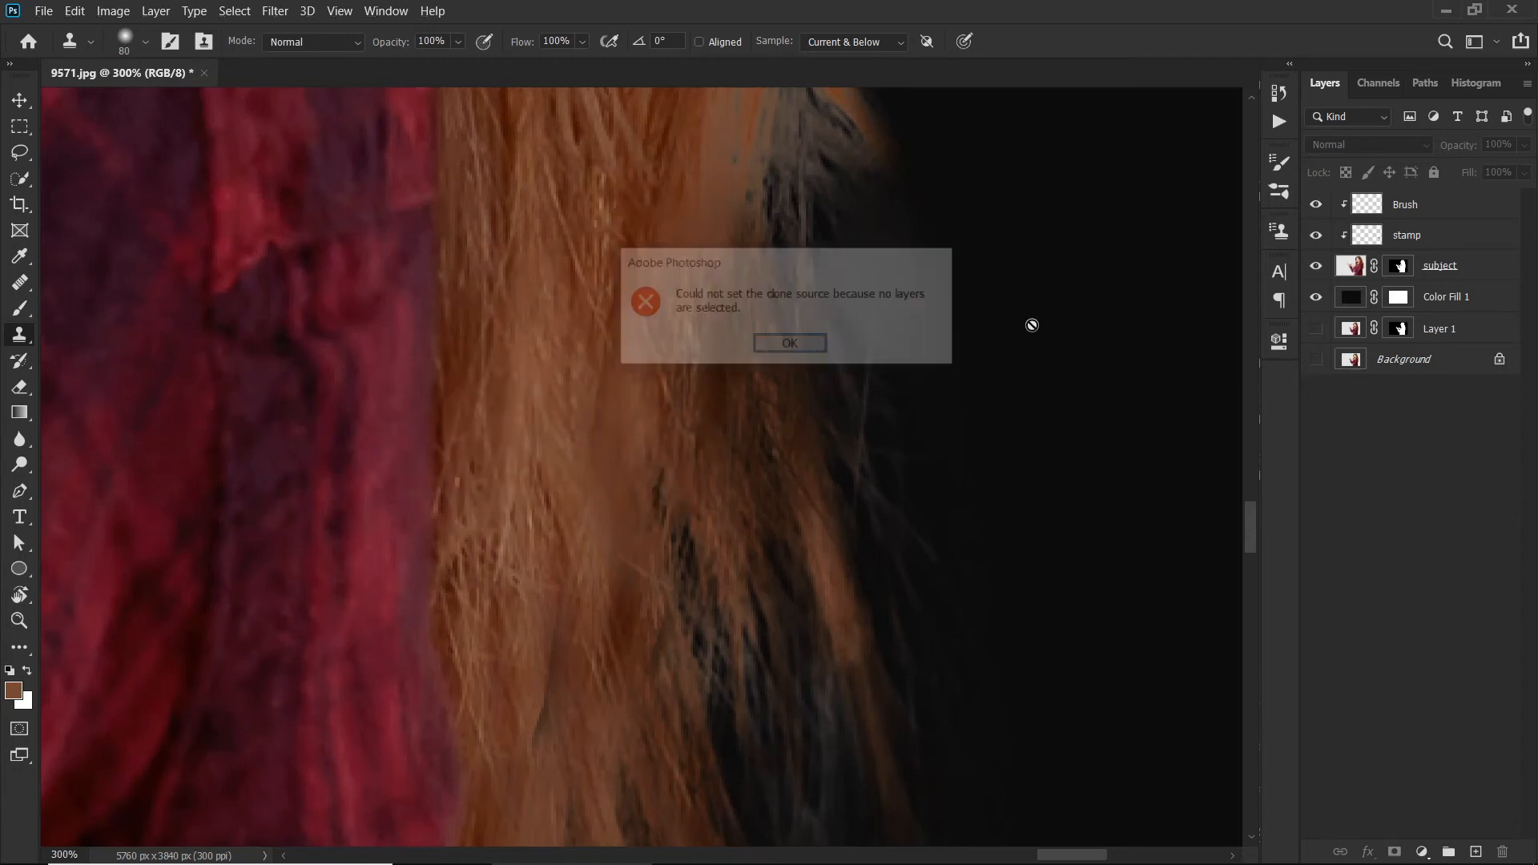
left_click(1479, 238)
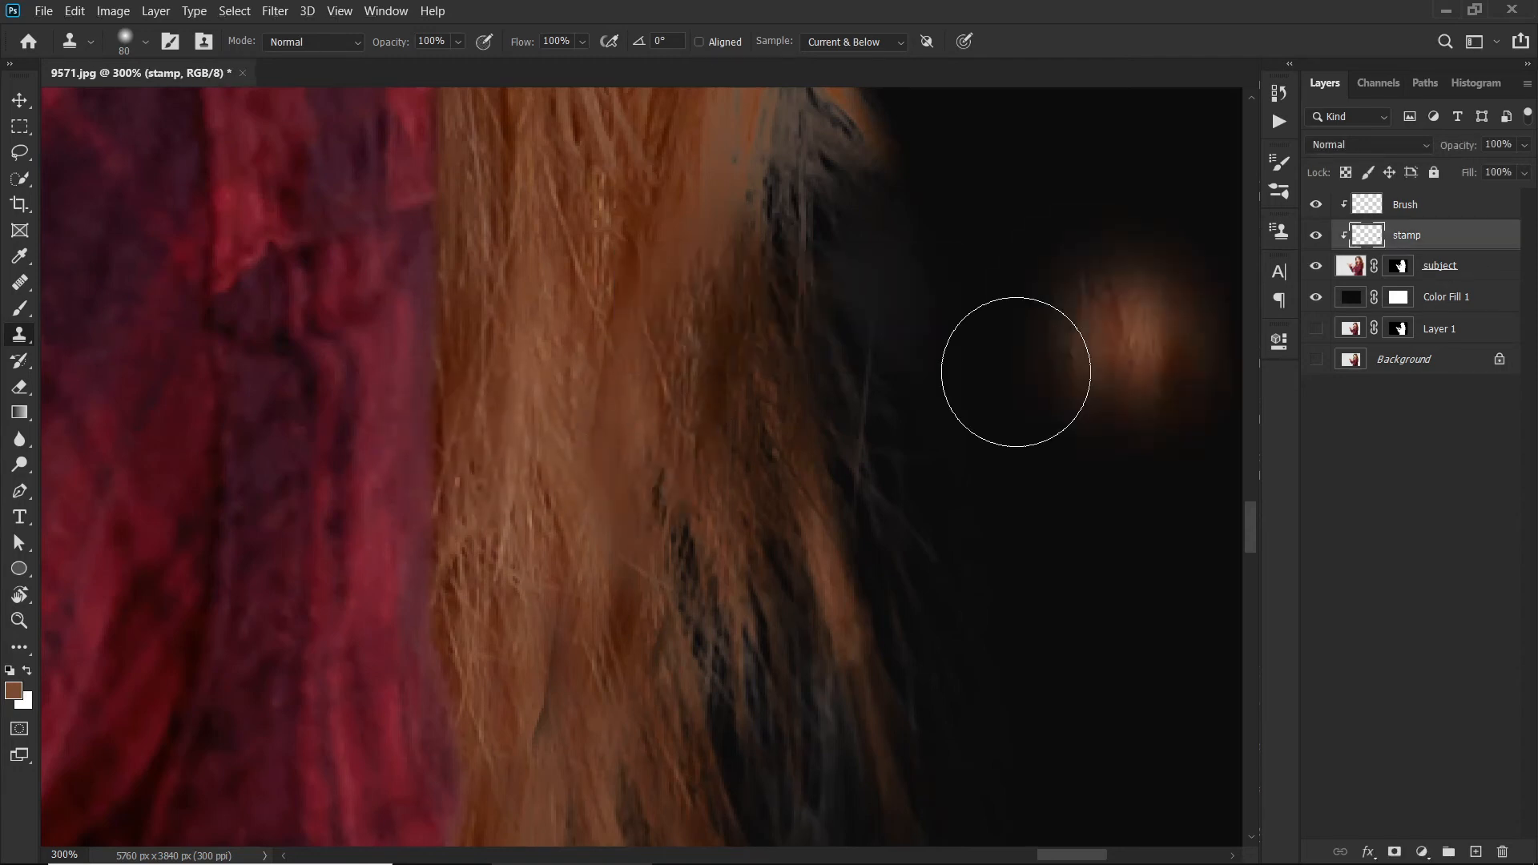
Sample the bright hair beside the sleeve and clone it over the dark patch in the outer hair.
left_click(540, 412, "alt")
left_click(709, 405)
left_click(708, 346)
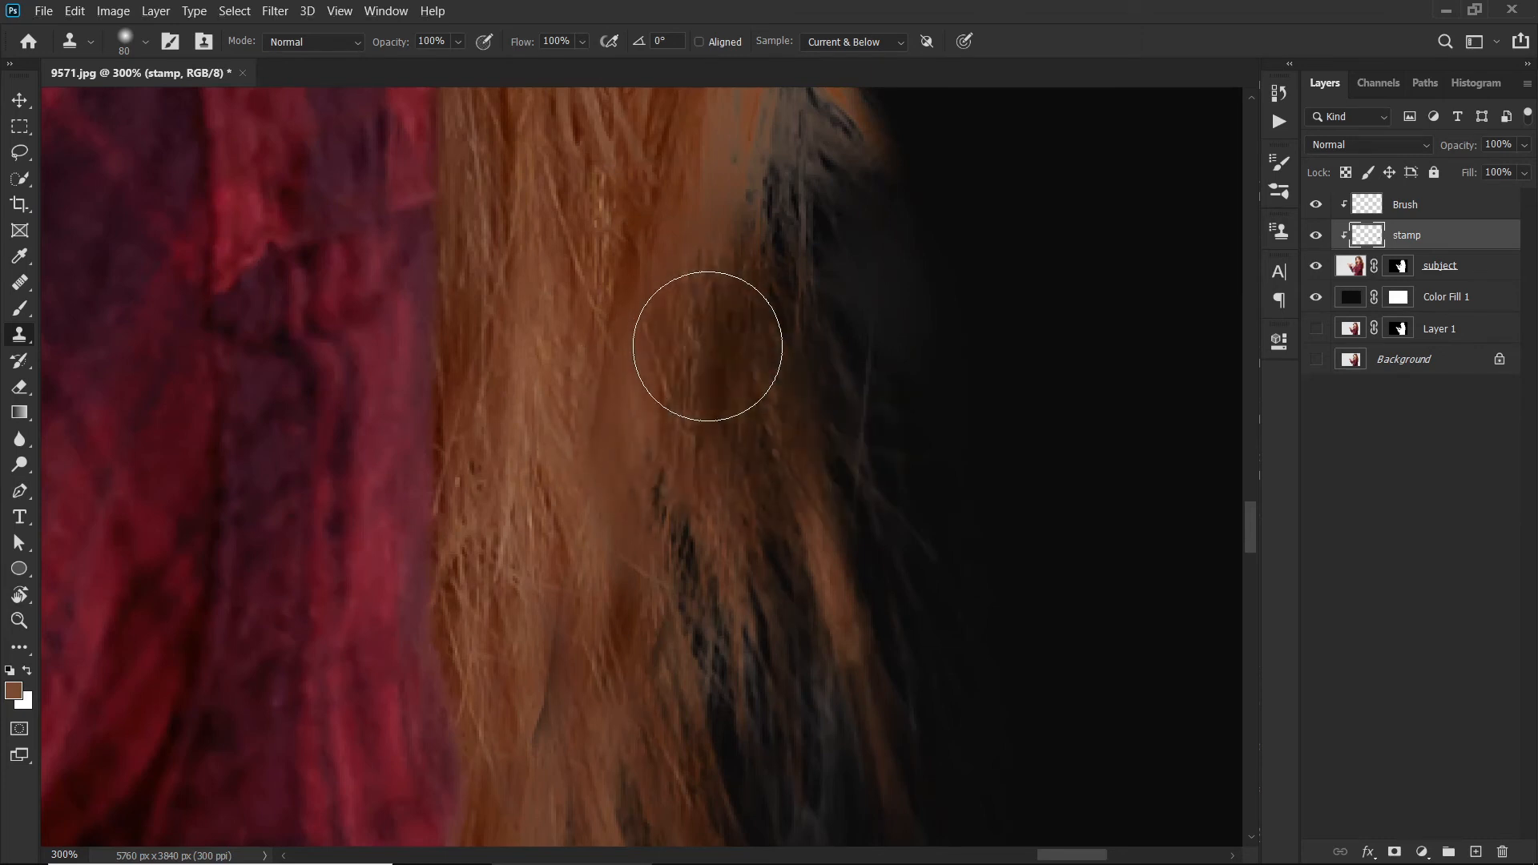
left_click(721, 320)
left_click(705, 421)
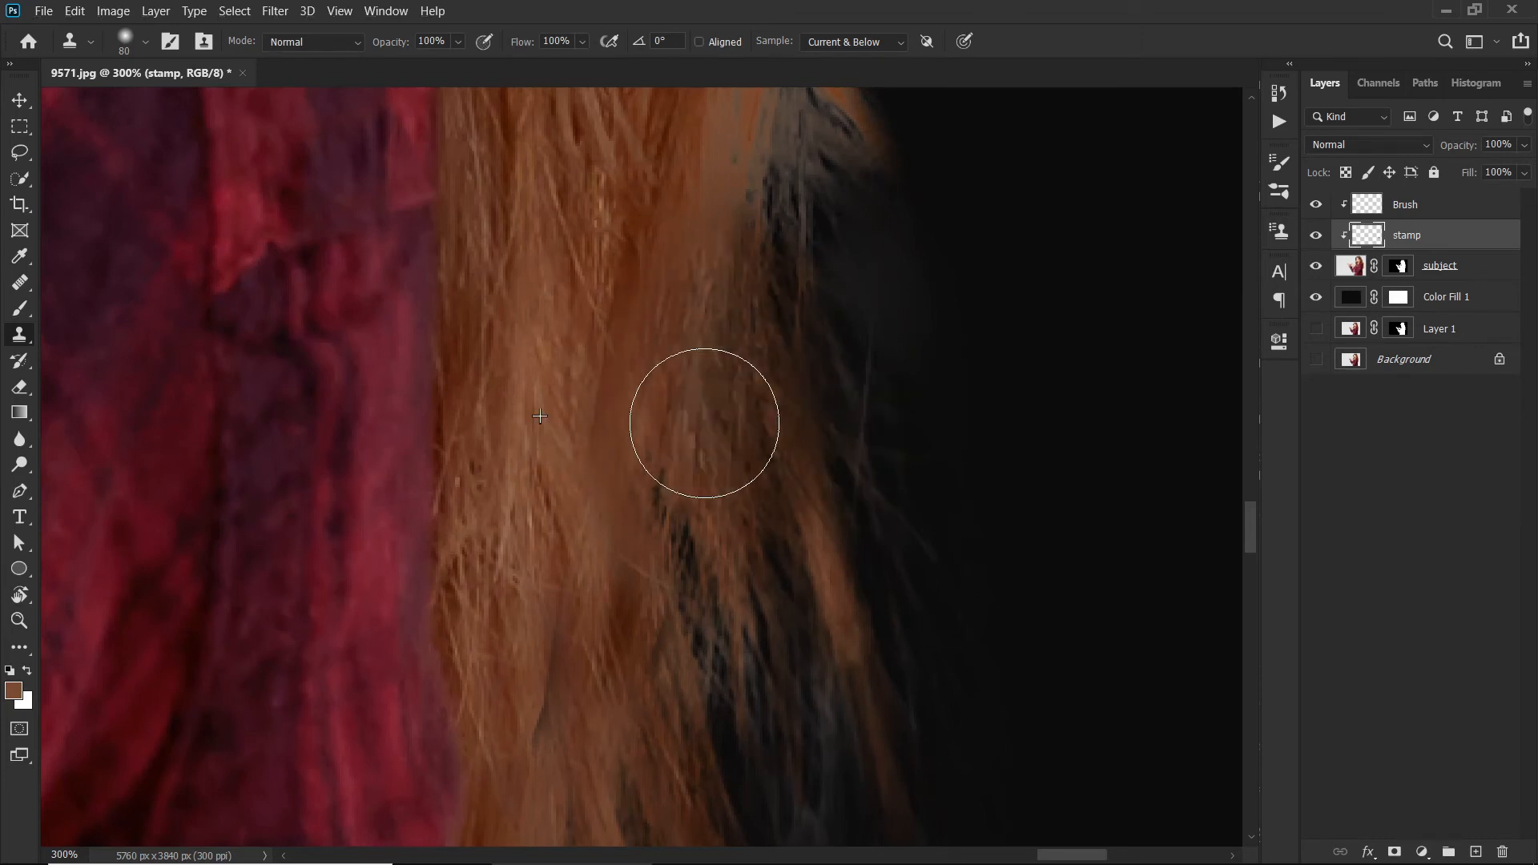
left_click(727, 516)
left_click(698, 432)
left_click(727, 390)
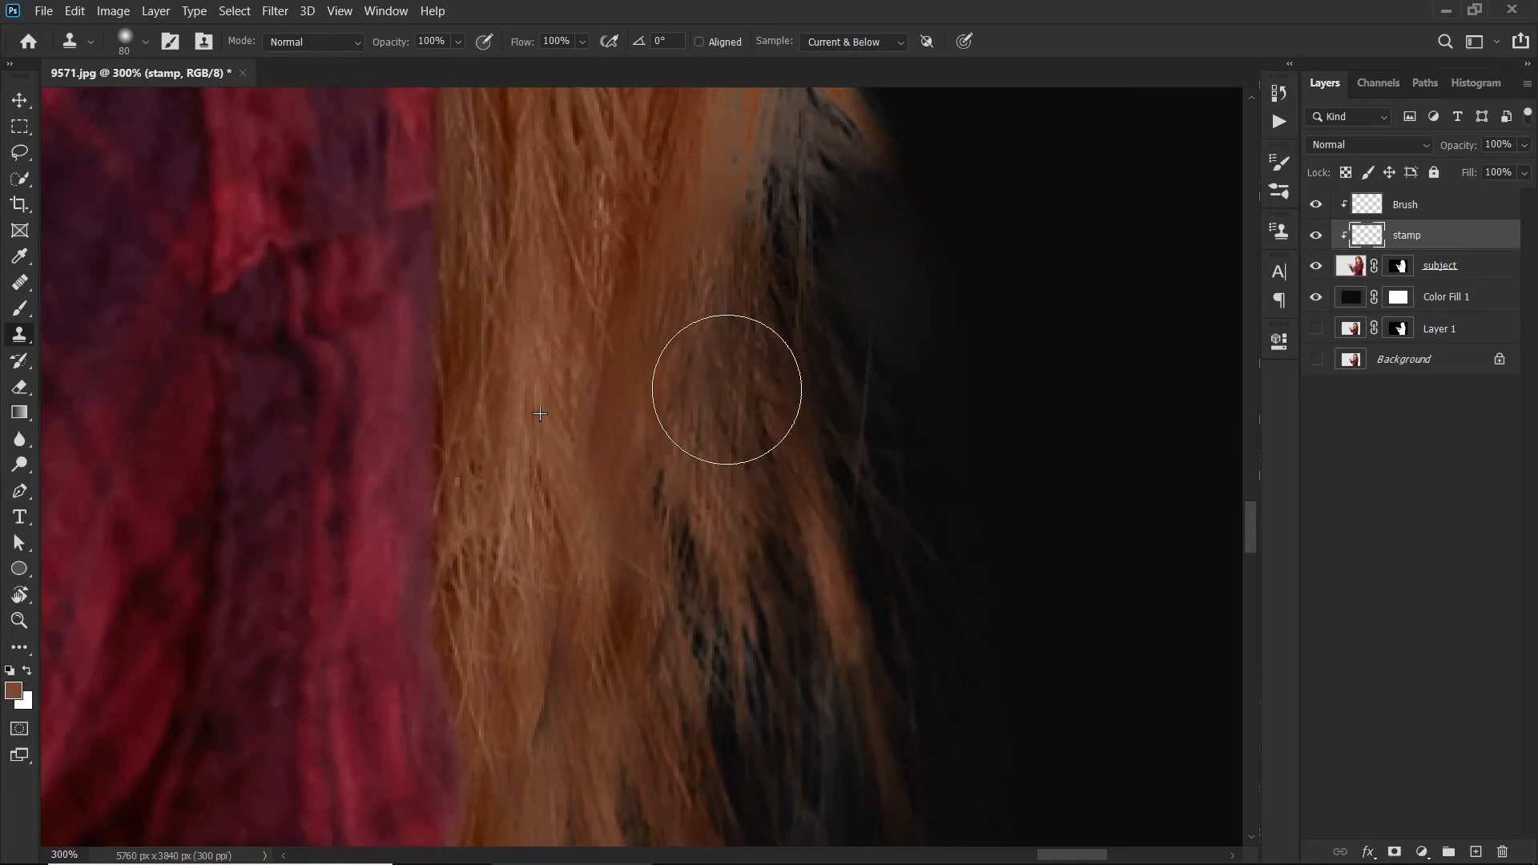
Sample the hair beside the dark gaps and clone it over the gaps and lower outer strands.
scroll(851, 521, "down", 1)
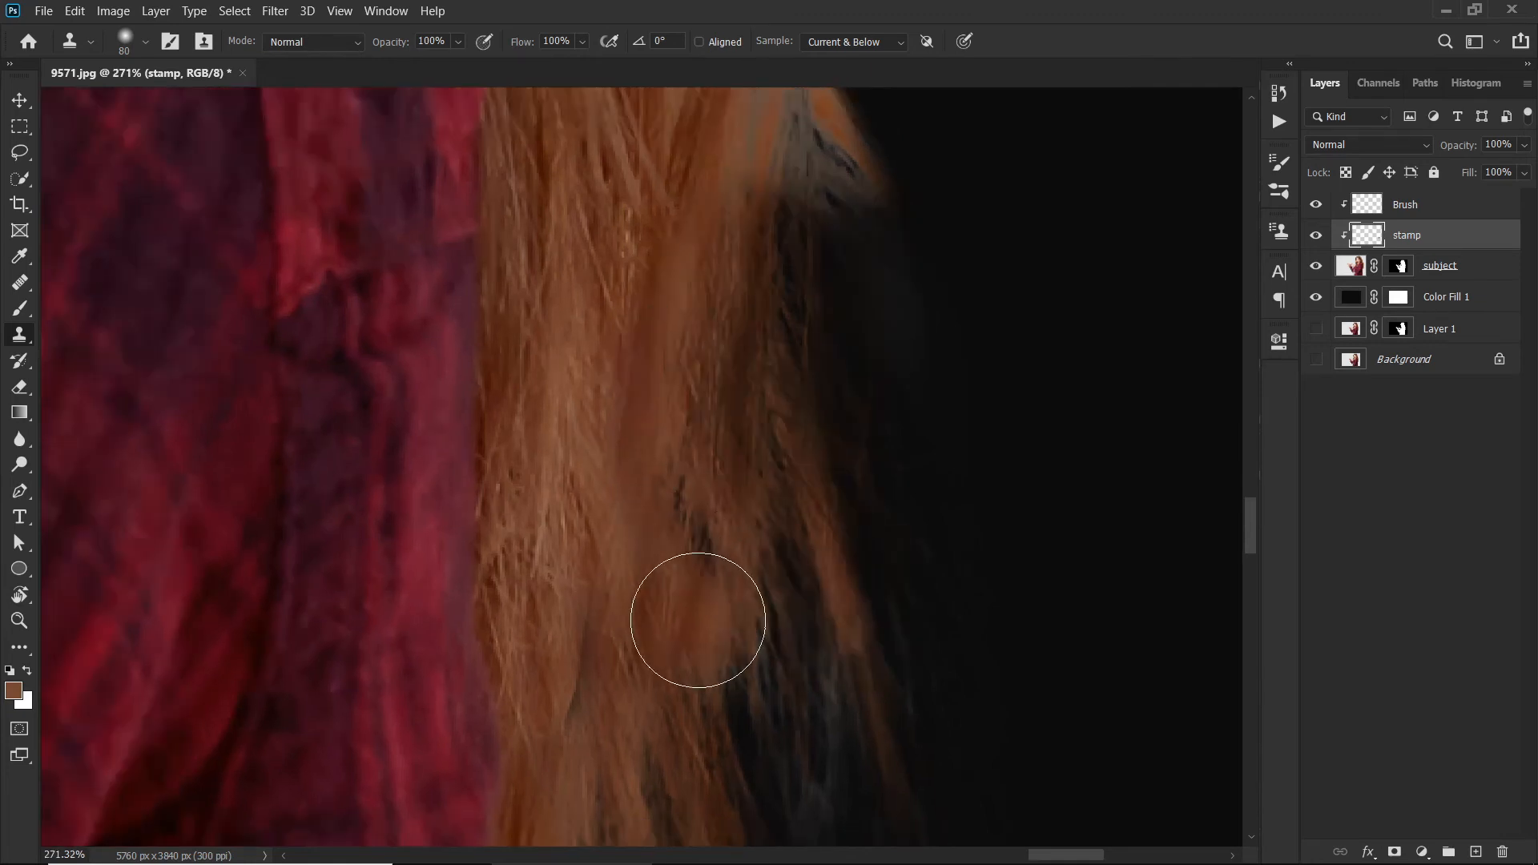
left_click(688, 617, "alt")
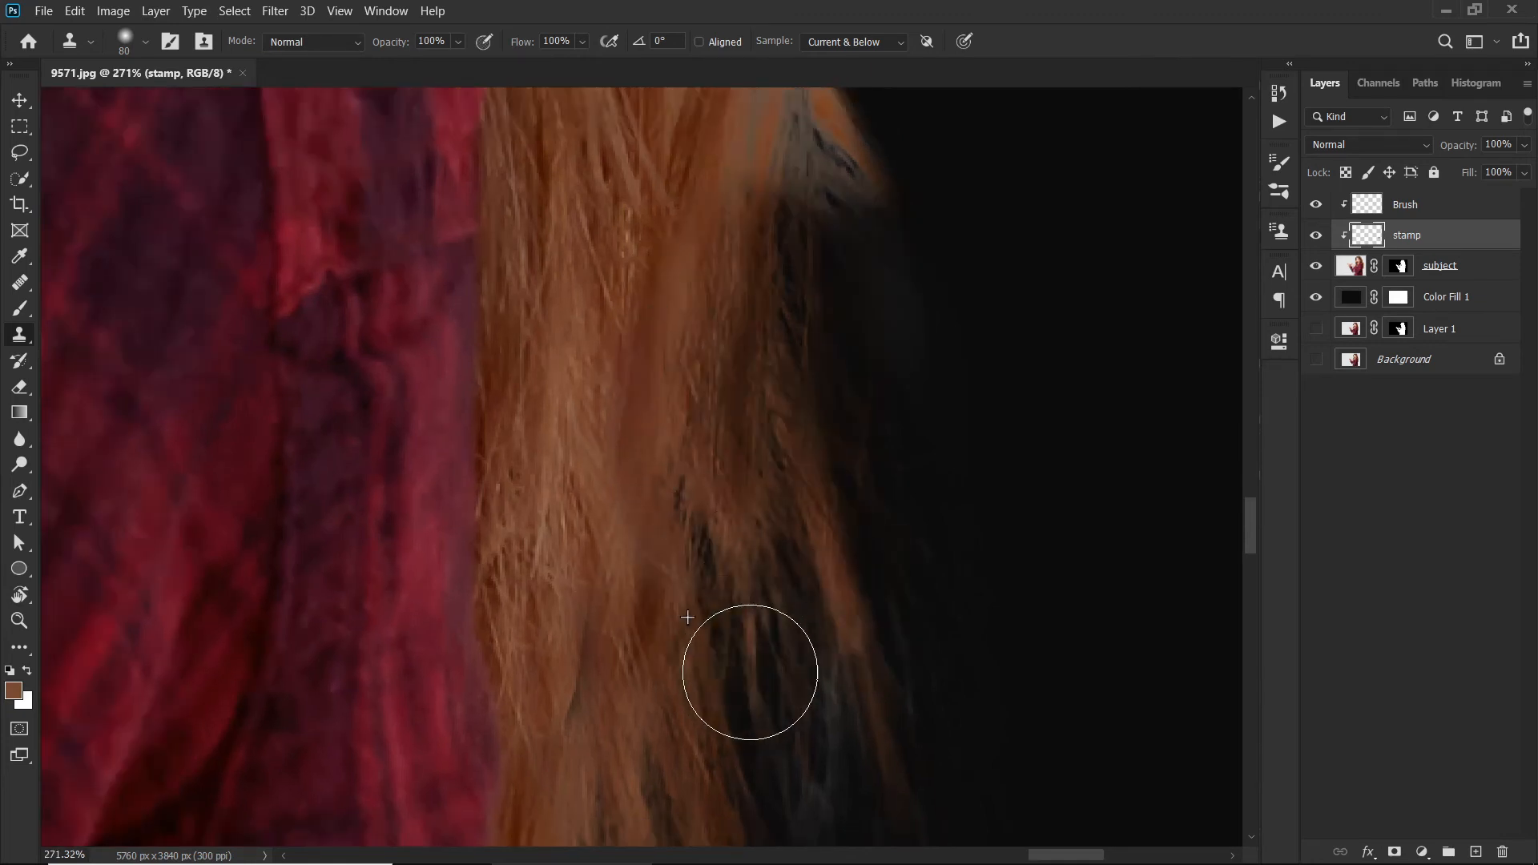
left_click(750, 601)
left_click(783, 633)
left_click(790, 567)
left_click(801, 615)
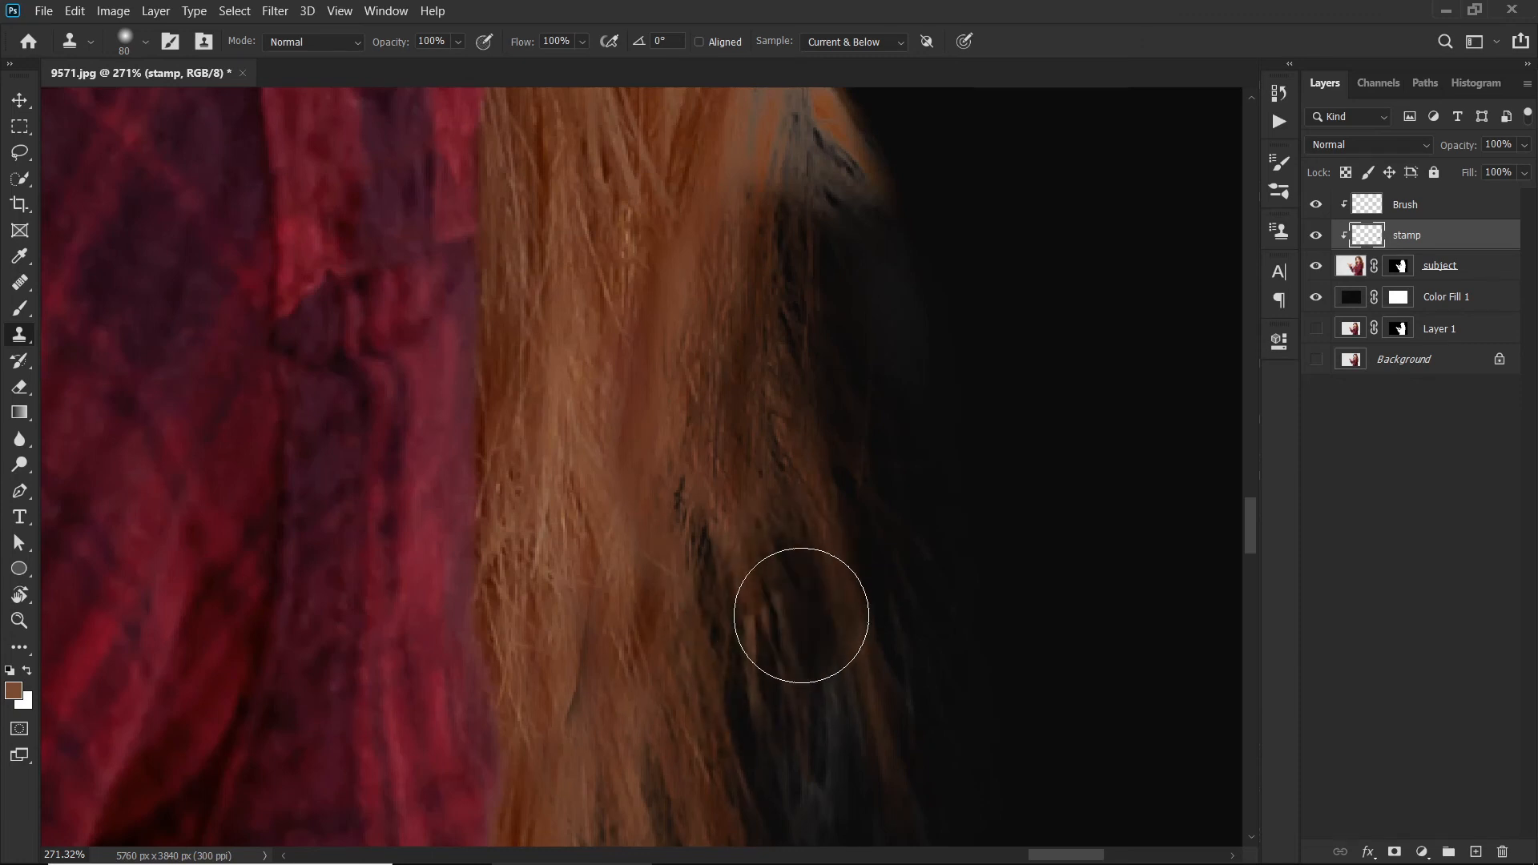
left_click(803, 666)
left_click(819, 750)
left_click(817, 594)
left_click(823, 685)
left_click(822, 716)
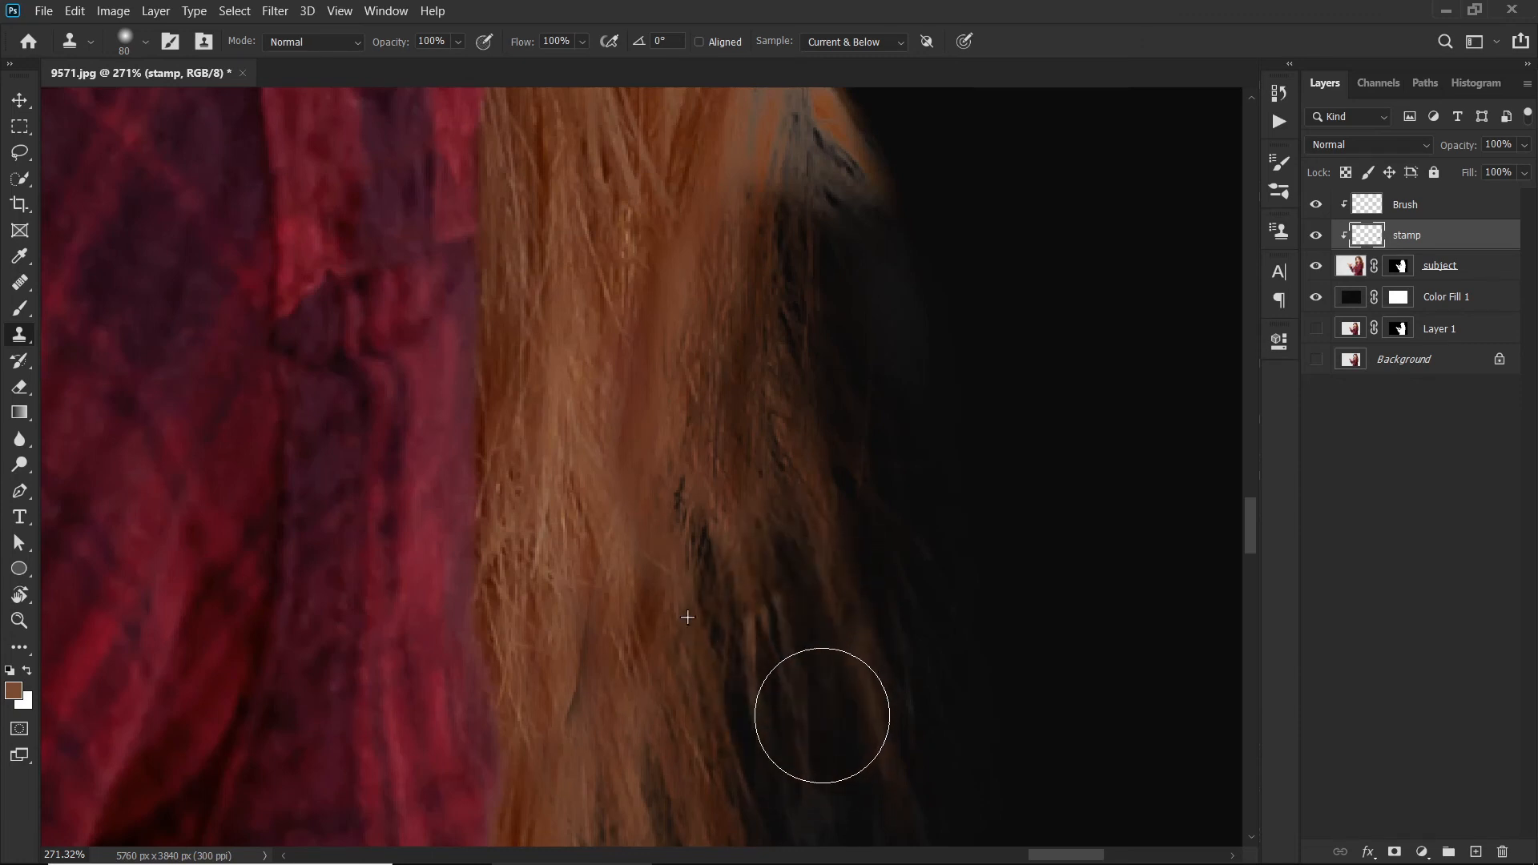
left_click(775, 559)
left_click(772, 632)
left_click(752, 406)
left_click(792, 488)
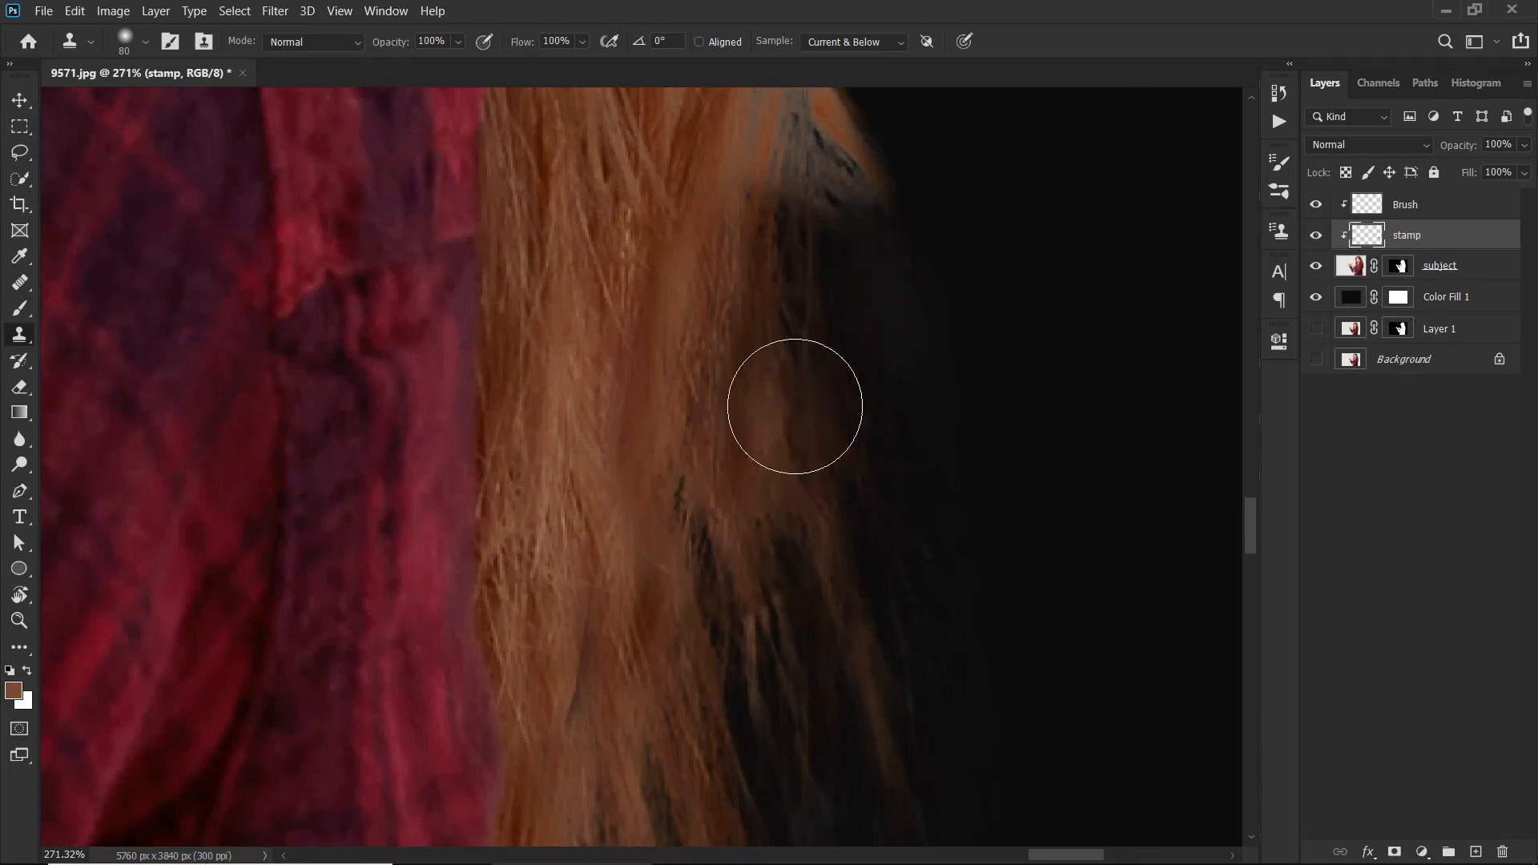
Try cloning the sampled hair farther out over the dark fringe, and undo the unwanted strokes.
left_click(873, 452)
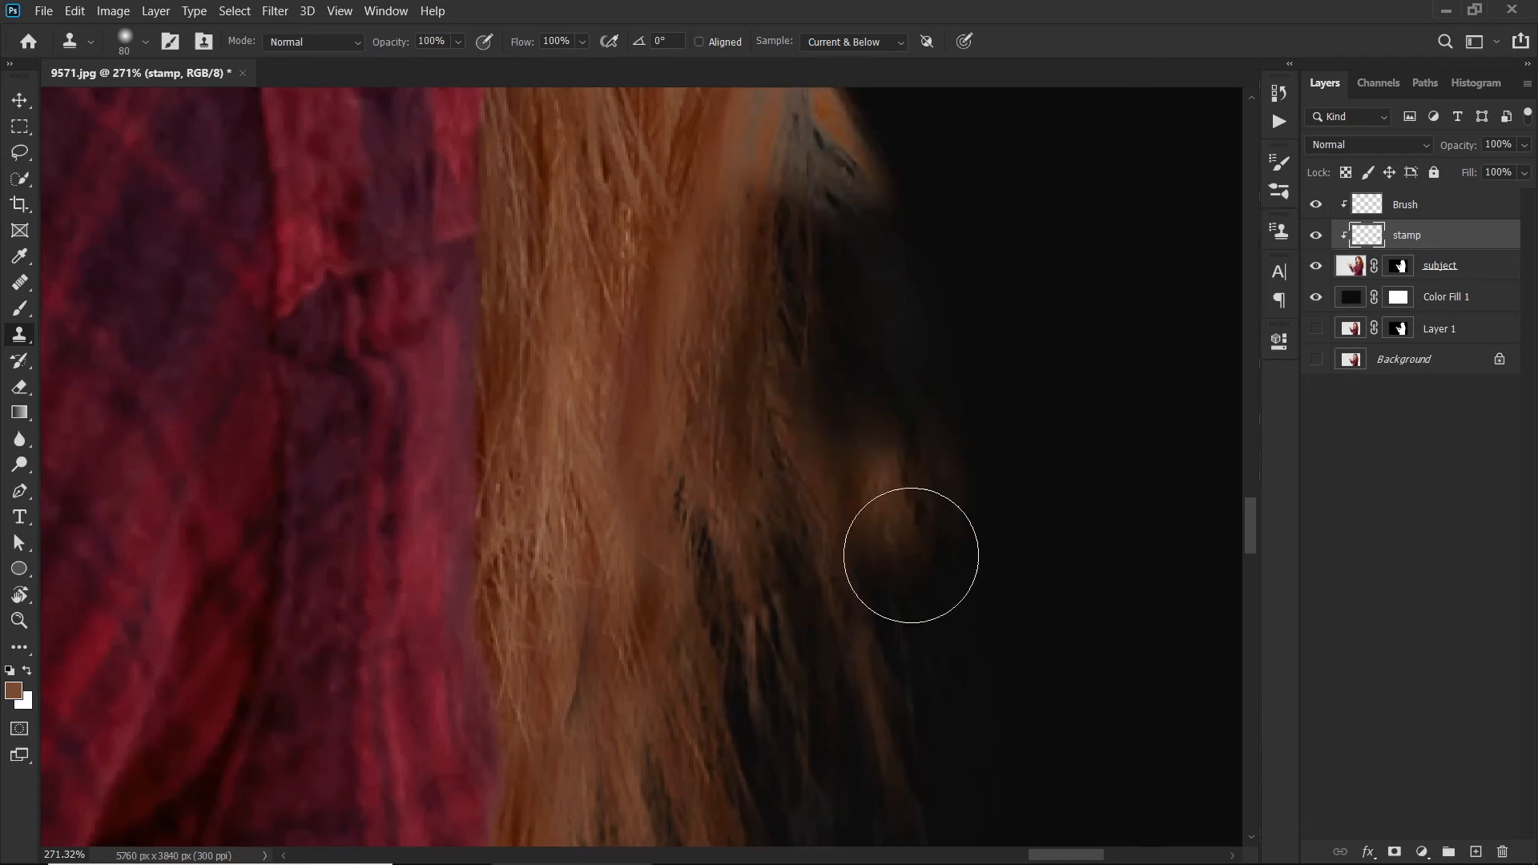
left_click(908, 549)
left_click(838, 377)
left_click(905, 615)
key("ctrl+z")
key("ctrl+z")
key("ctrl+z")
left_click(794, 611)
left_click(757, 407)
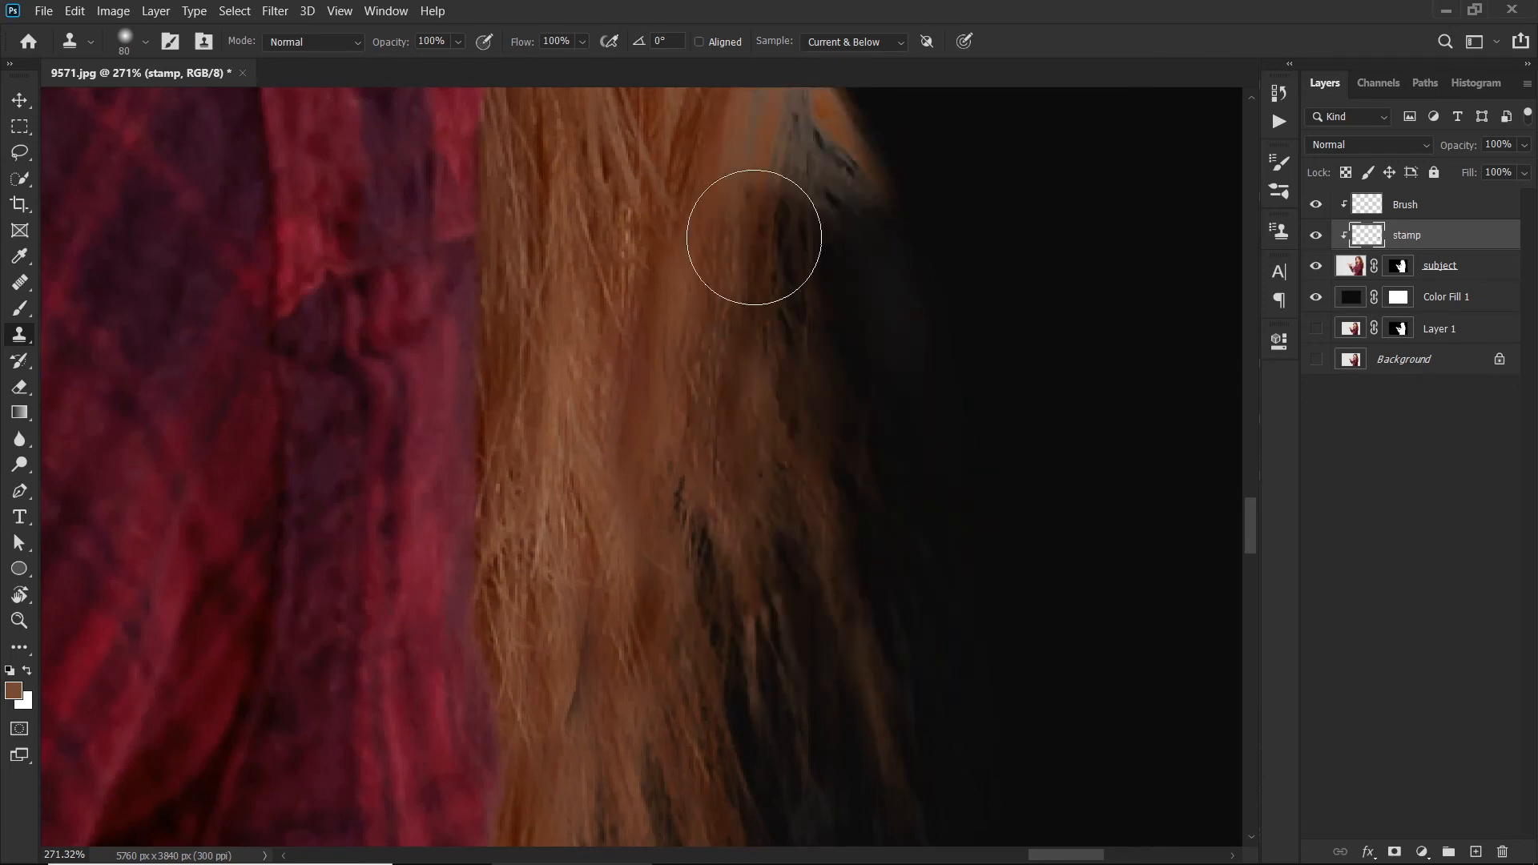
key("ctrl+z")
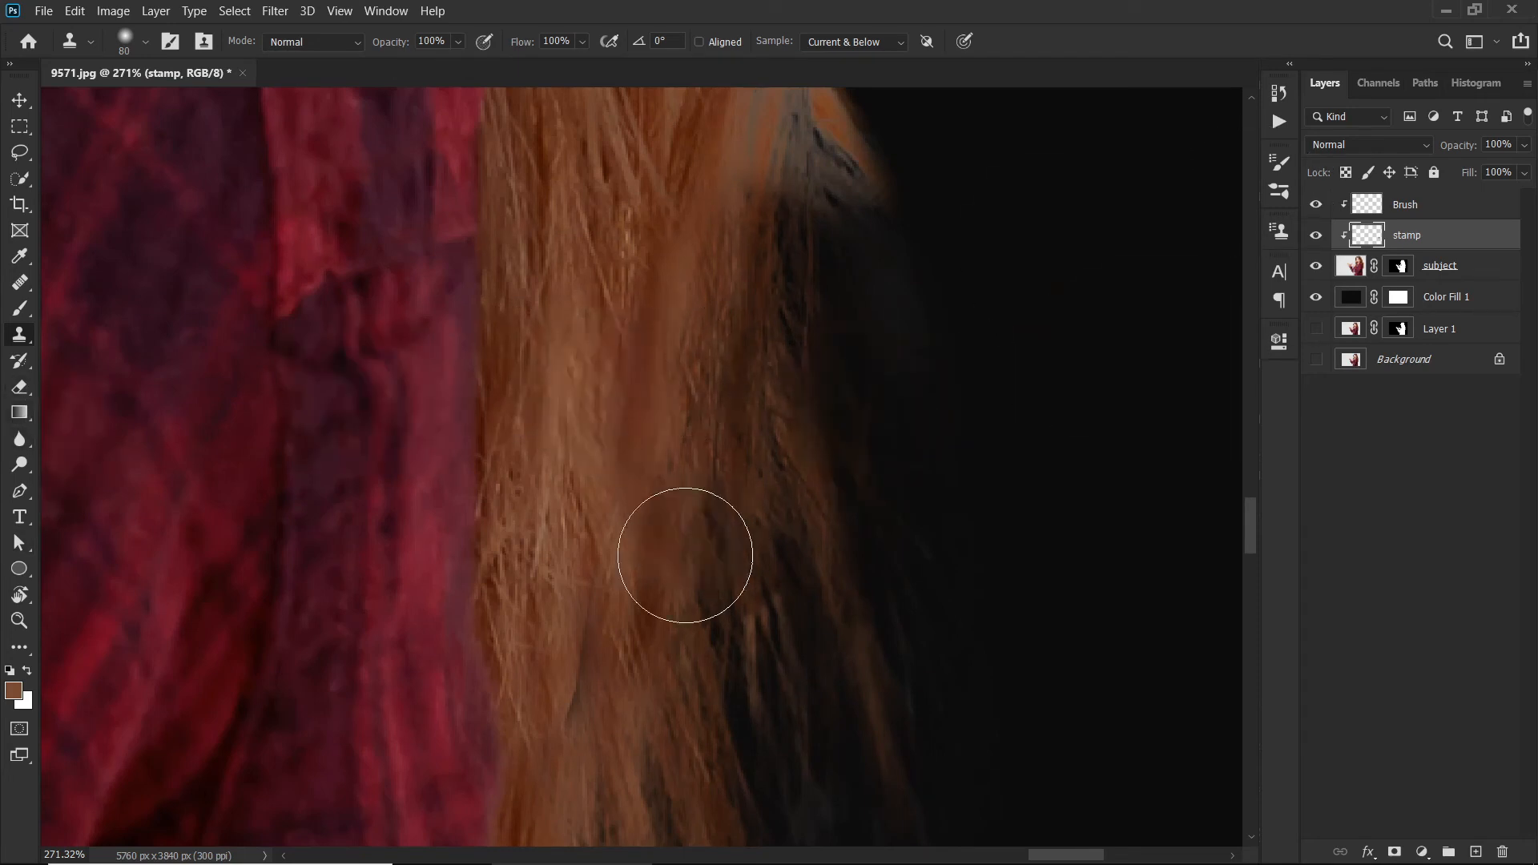
Sample the inner hair lower down and clone it over the dark gaps and the outermost hanging strand.
scroll(685, 556, "down", 3)
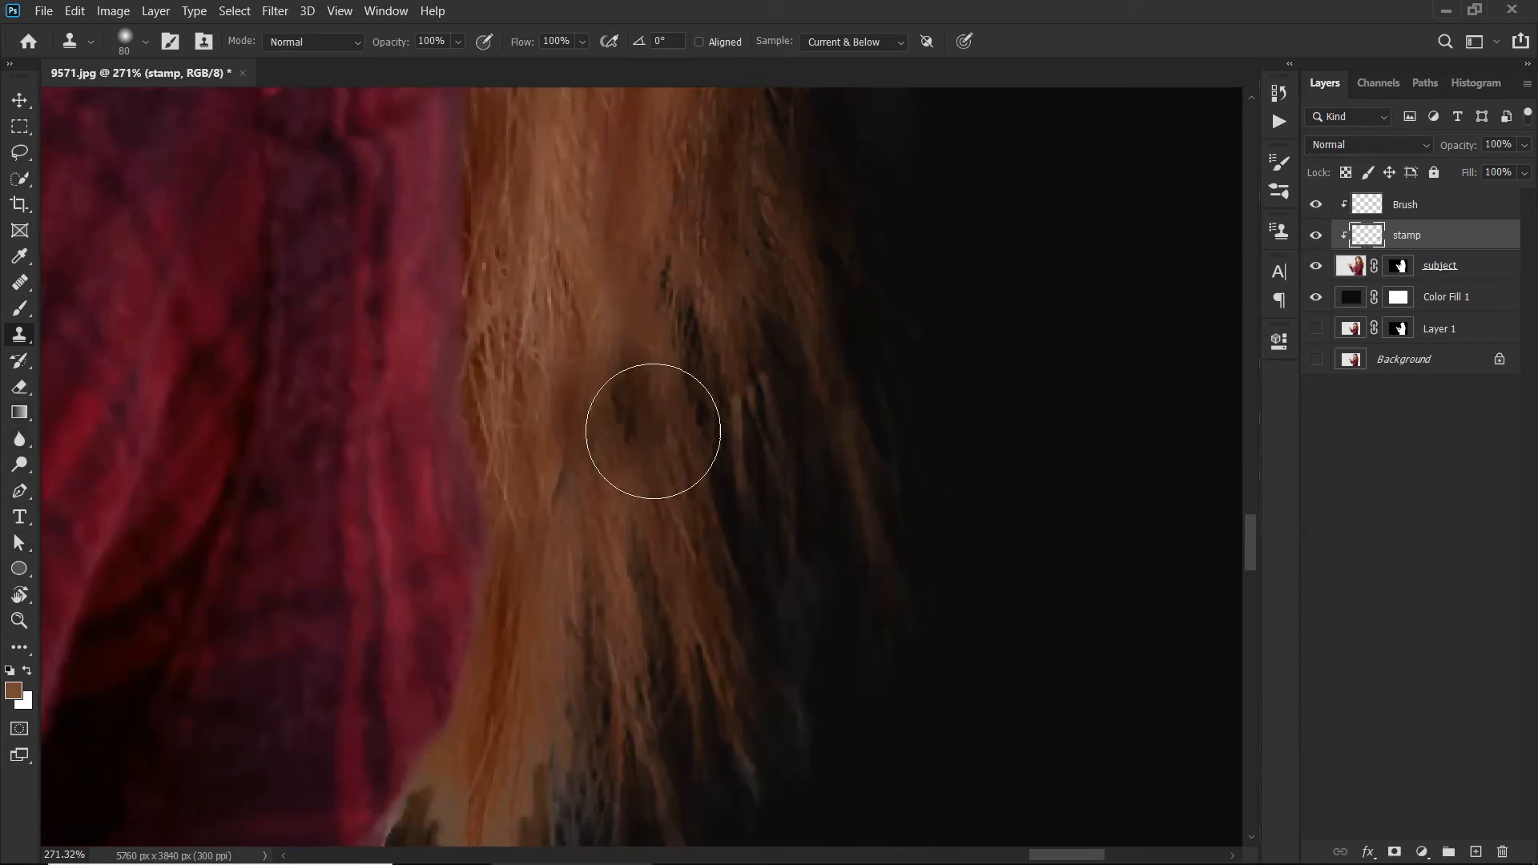
key("z")
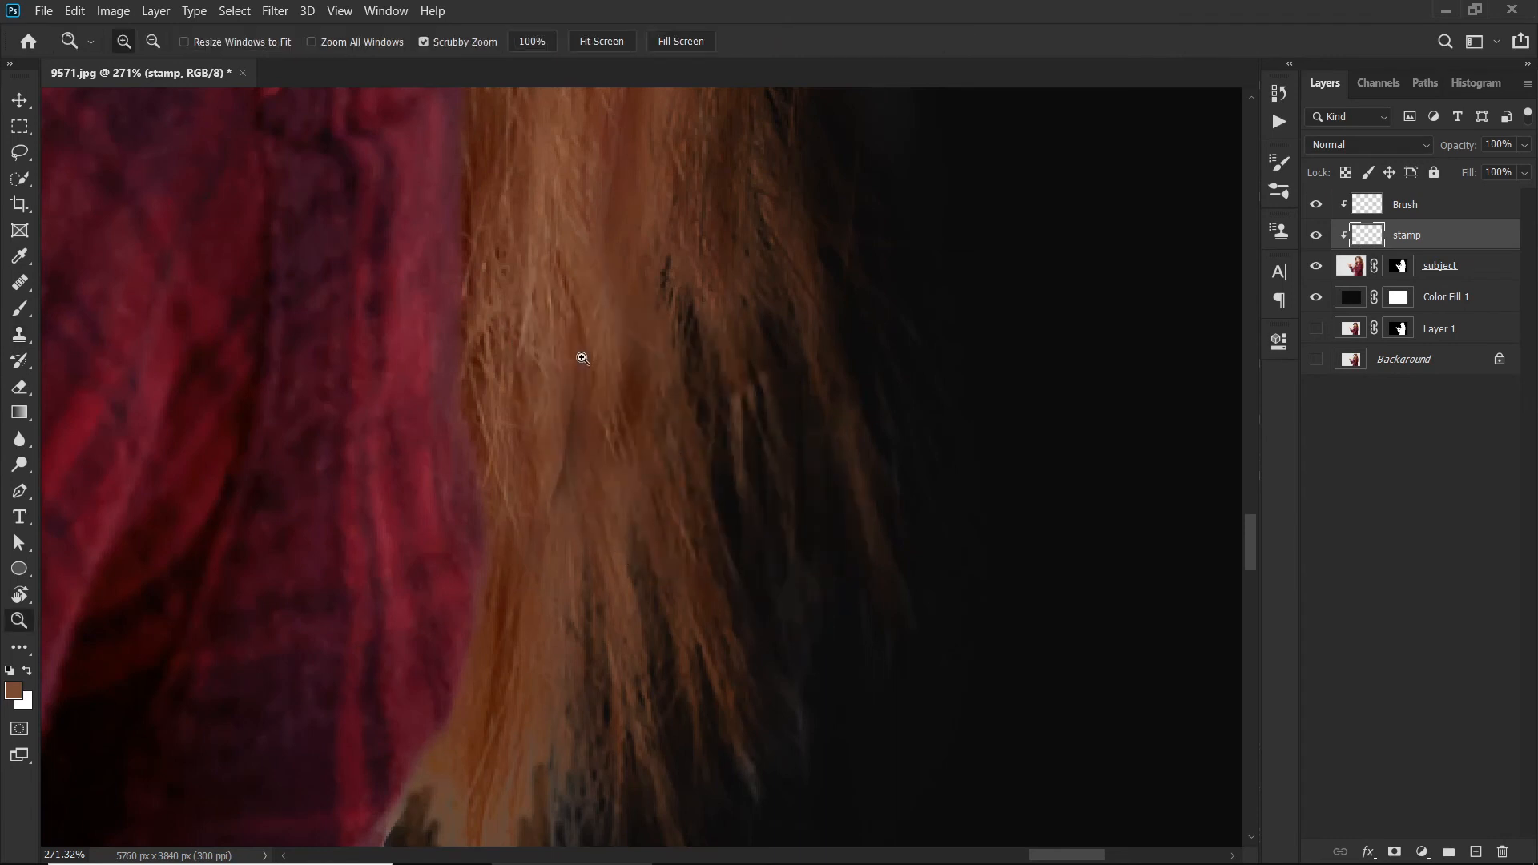
left_click(582, 358)
key("s")
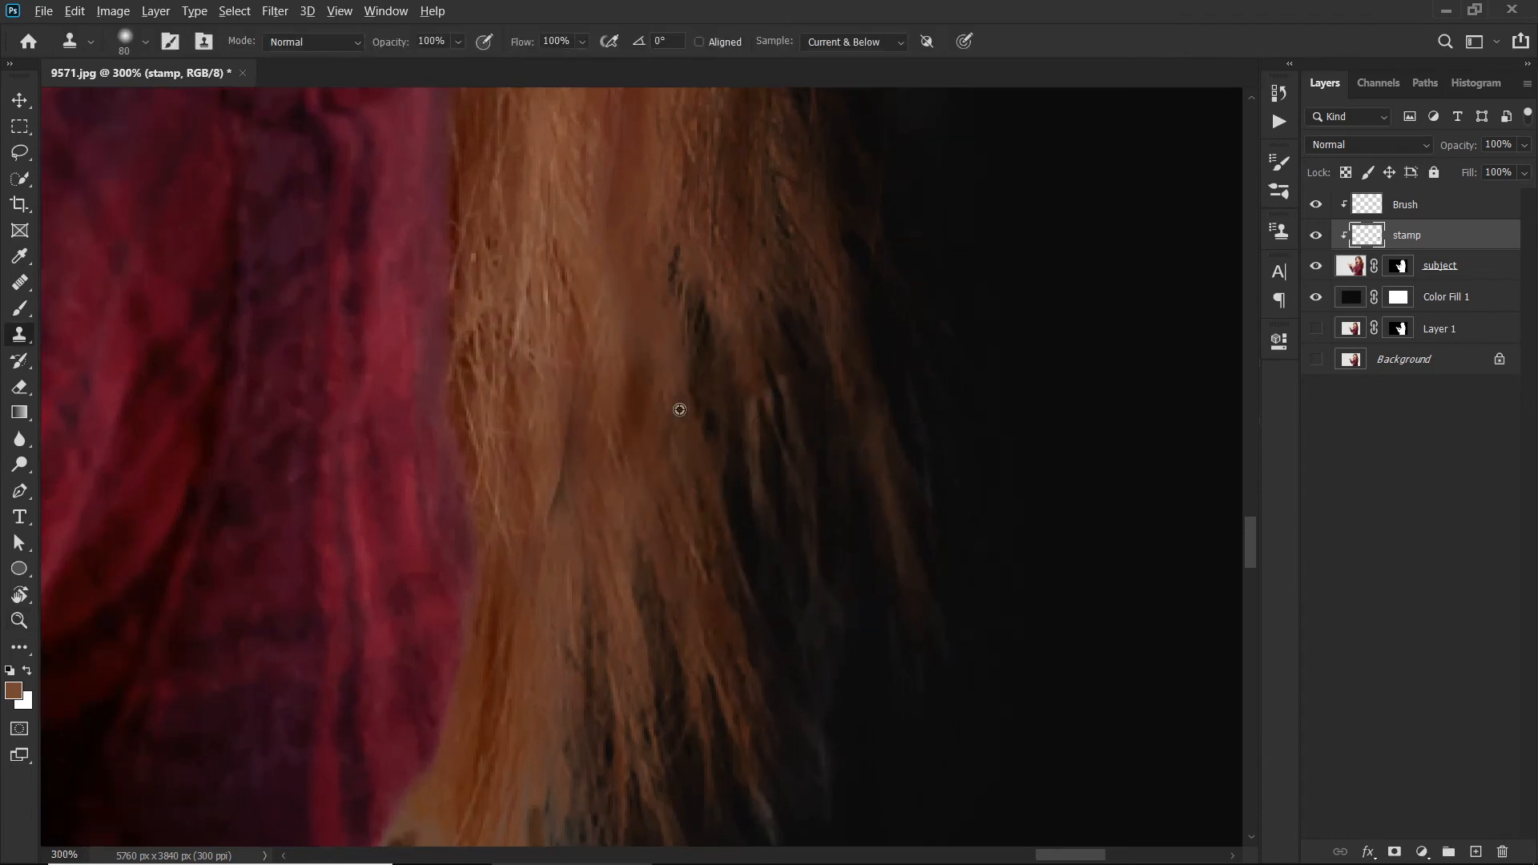
left_click(602, 385, "alt")
left_click_drag(782, 462, 820, 673)
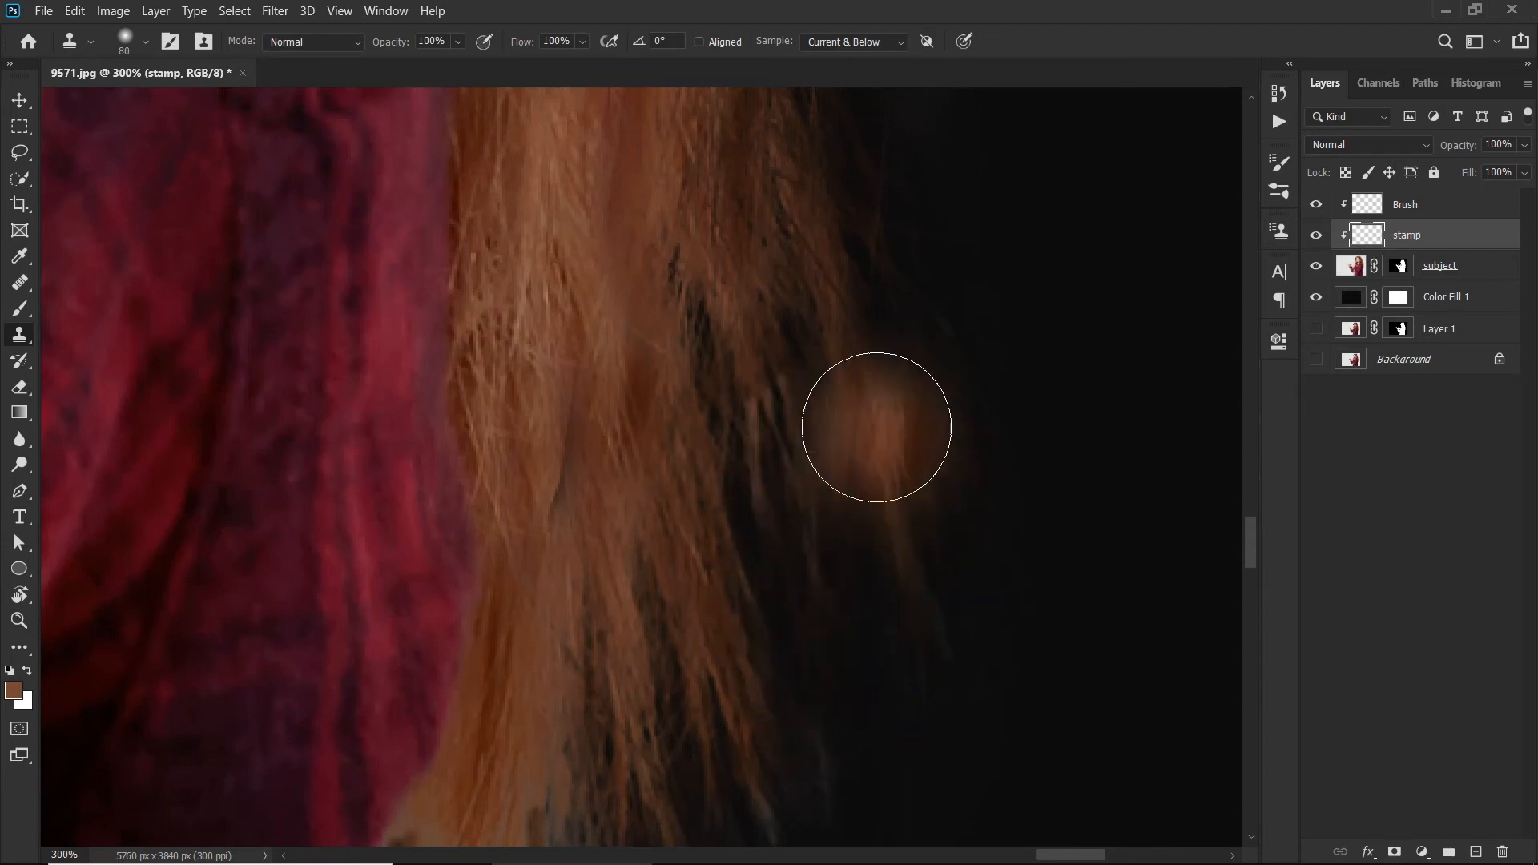
left_click(877, 428)
left_click(934, 557)
left_click_drag(907, 343, 919, 363)
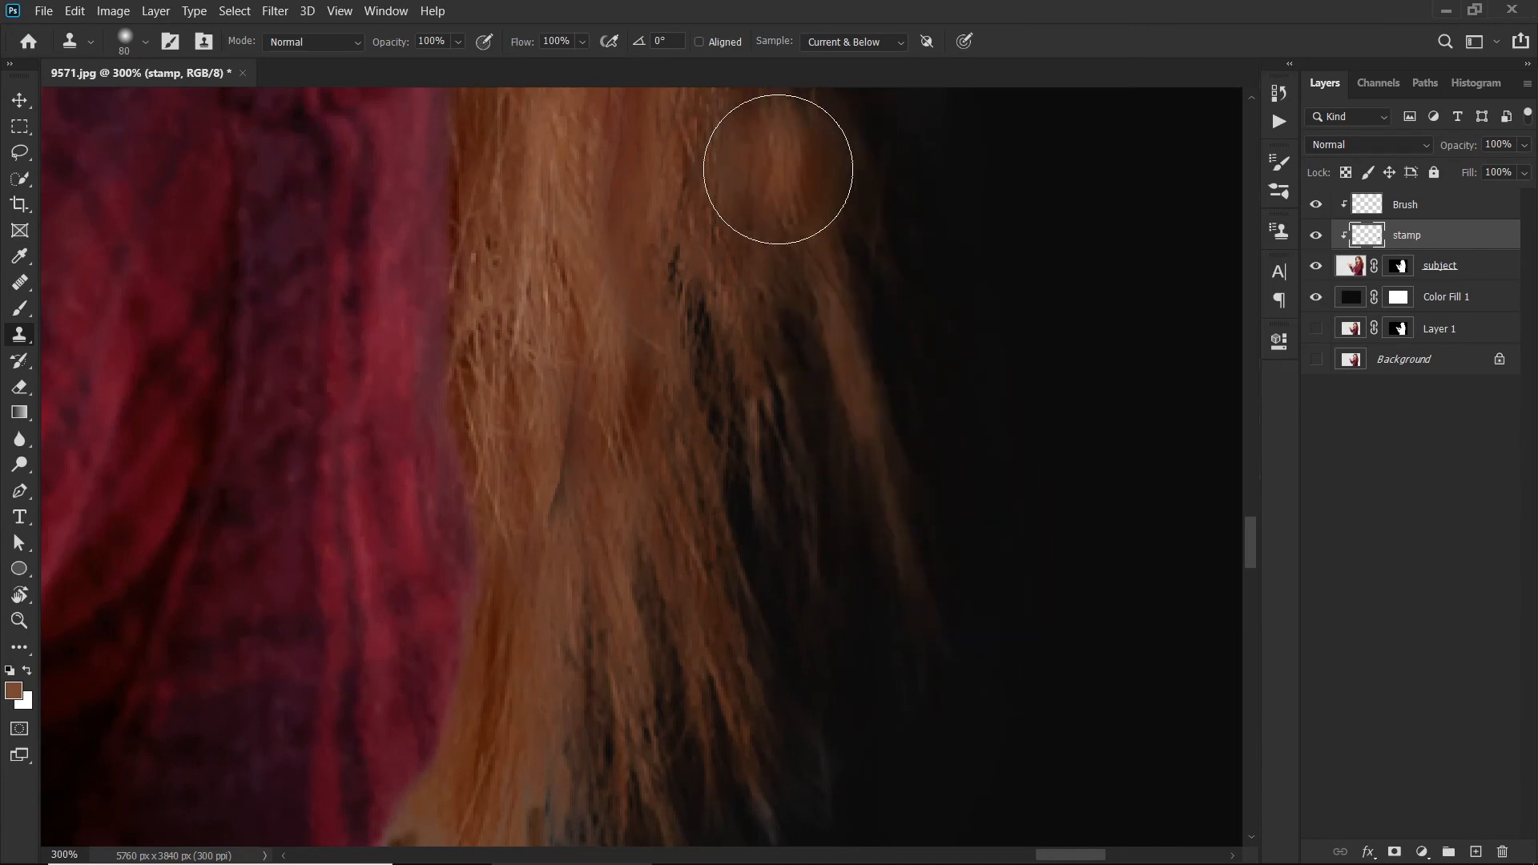
Sample the inner hair higher up and clone it over the dark outer edge beneath the gray tuft.
left_click_drag(786, 224, 800, 440)
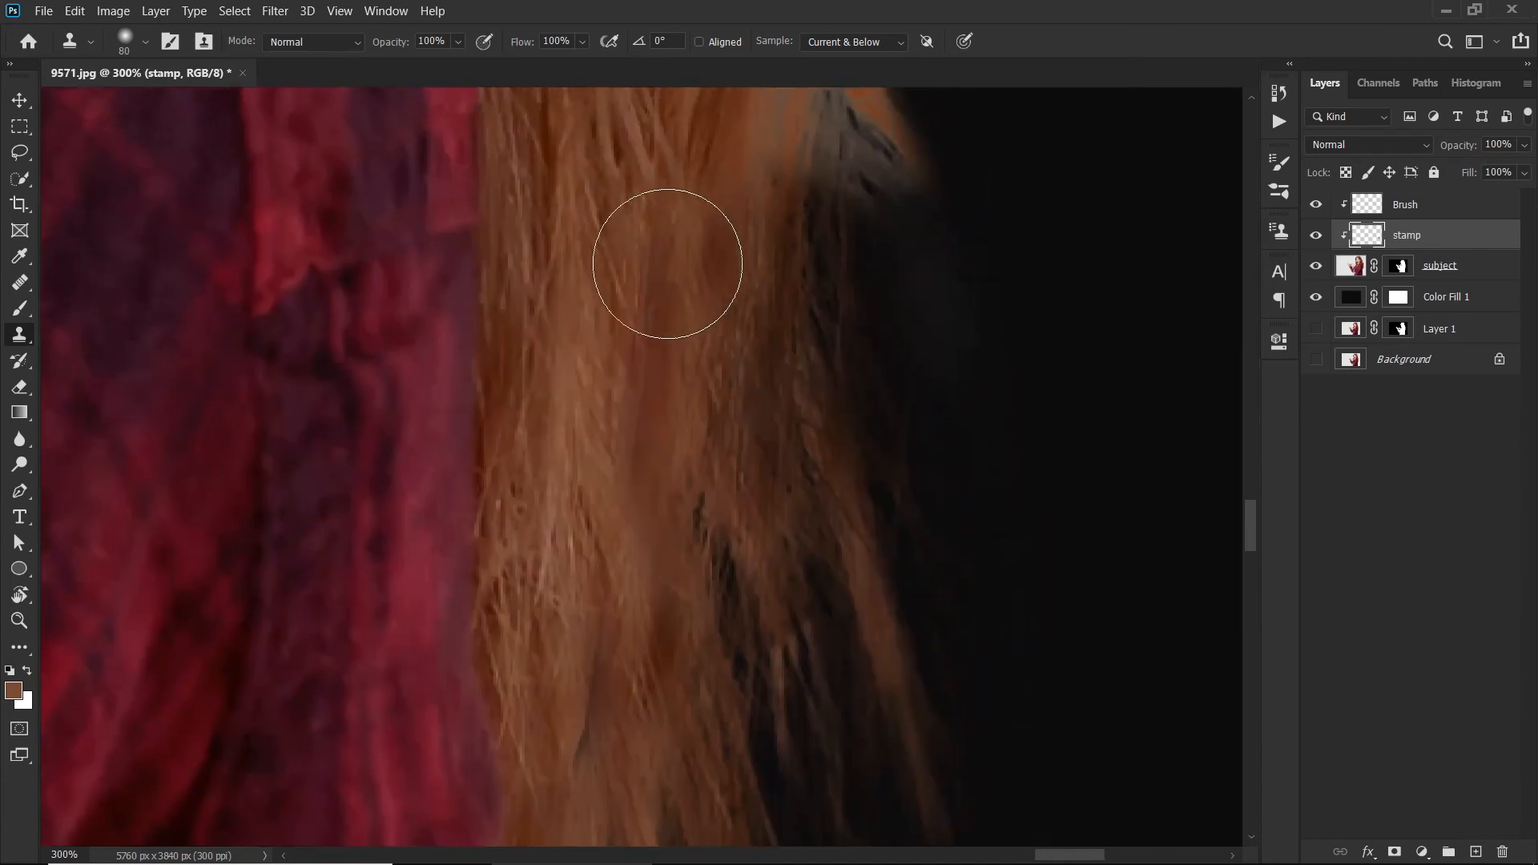
left_click(610, 214, "alt")
mouse_move(756, 297)
left_mouse_down()
mouse_move(750, 470)
mouse_move(746, 394)
mouse_move(790, 272)
mouse_move(774, 249)
mouse_move(749, 468)
mouse_move(742, 455)
mouse_move(910, 388)
left_mouse_up()
View the whole image and toggle the stamp layer's visibility to compare the hair before and after cloning.
key("ctrl+0")
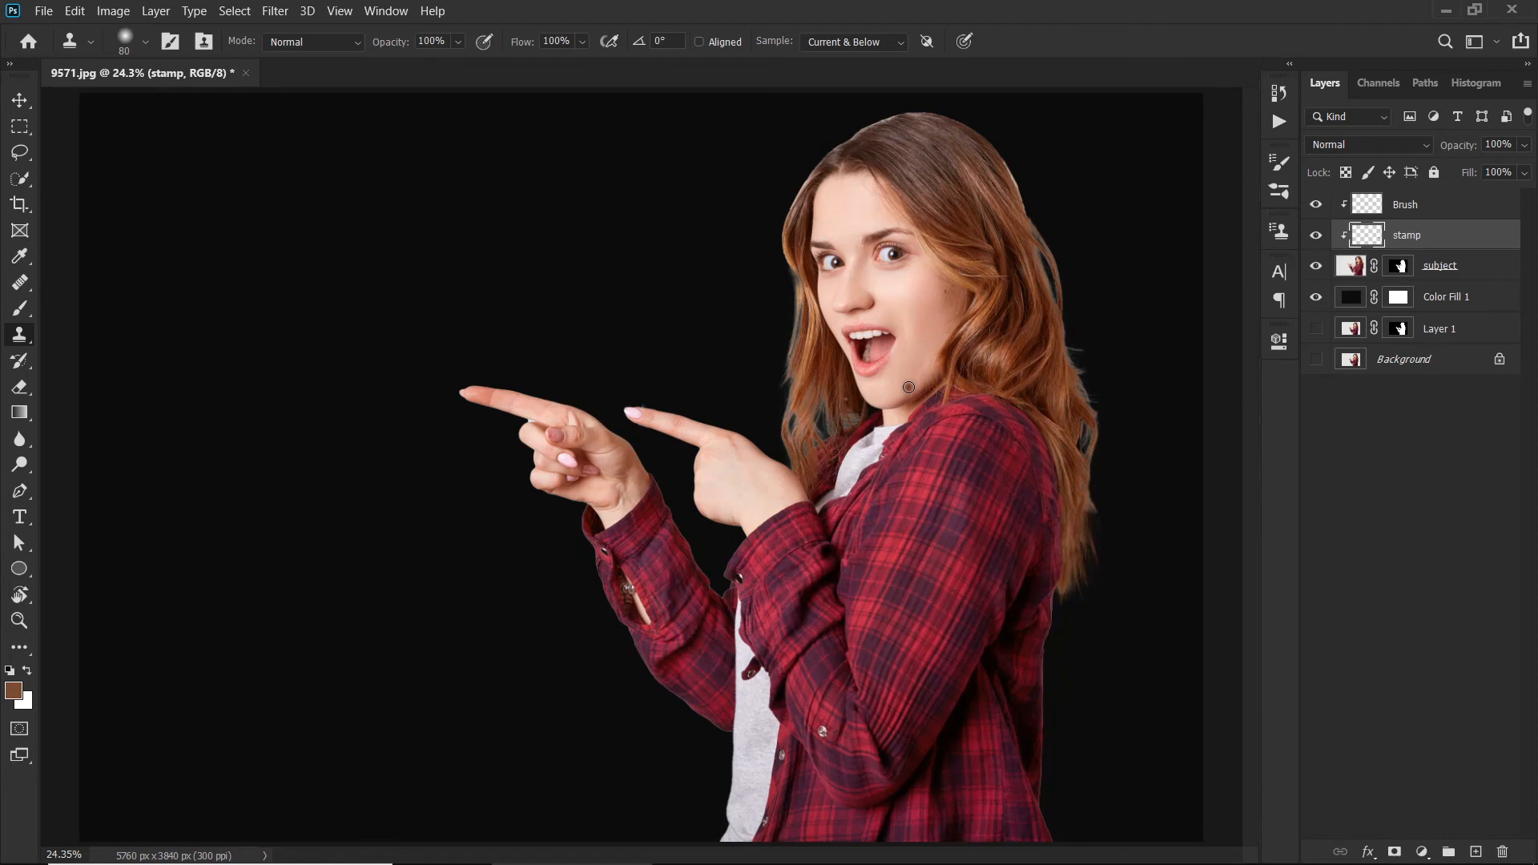
left_click(1316, 236)
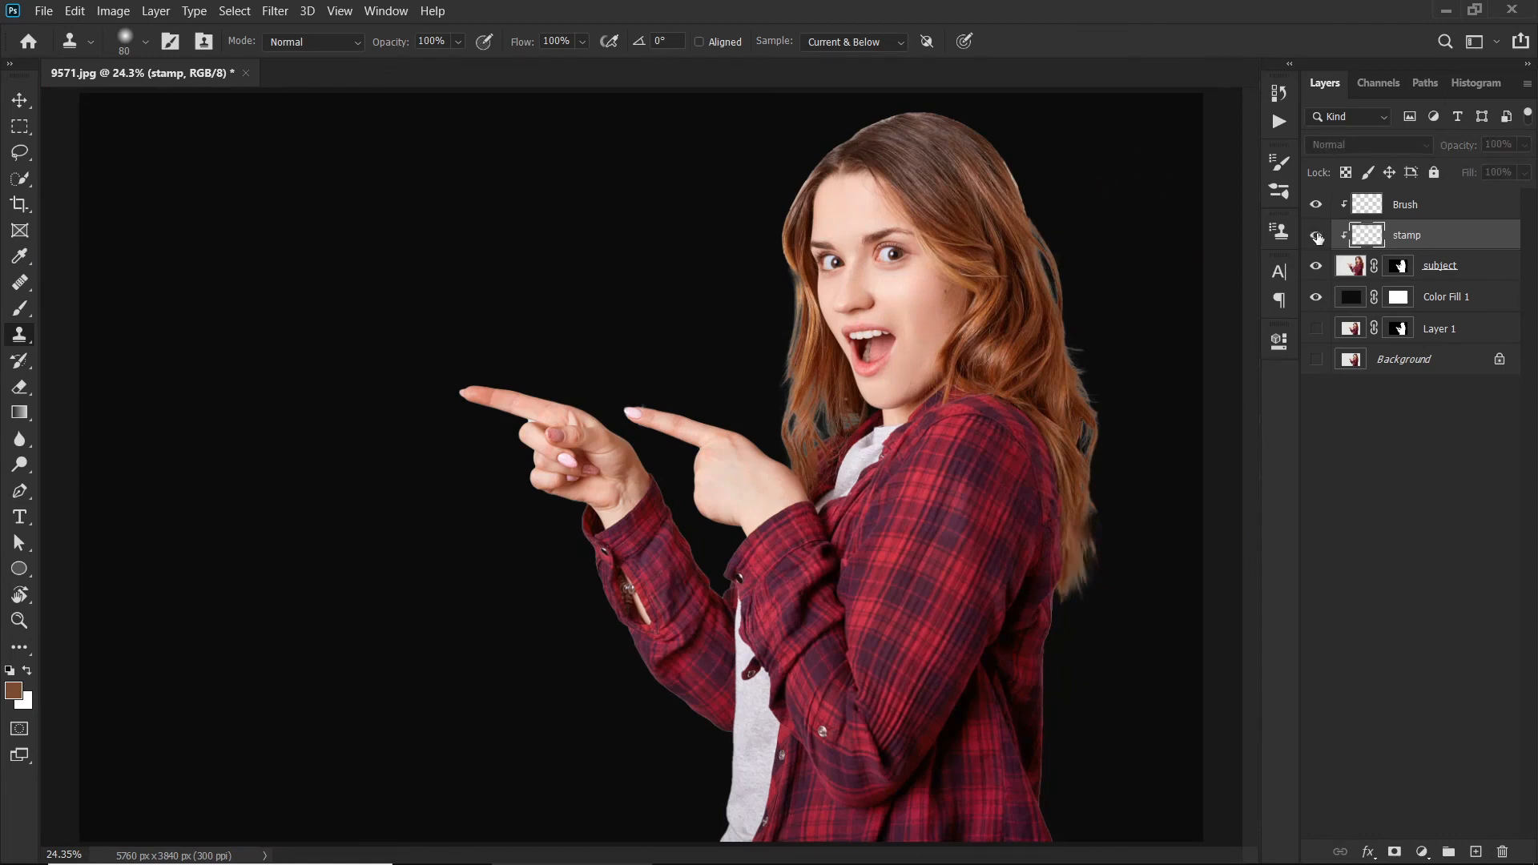
left_click(1316, 236)
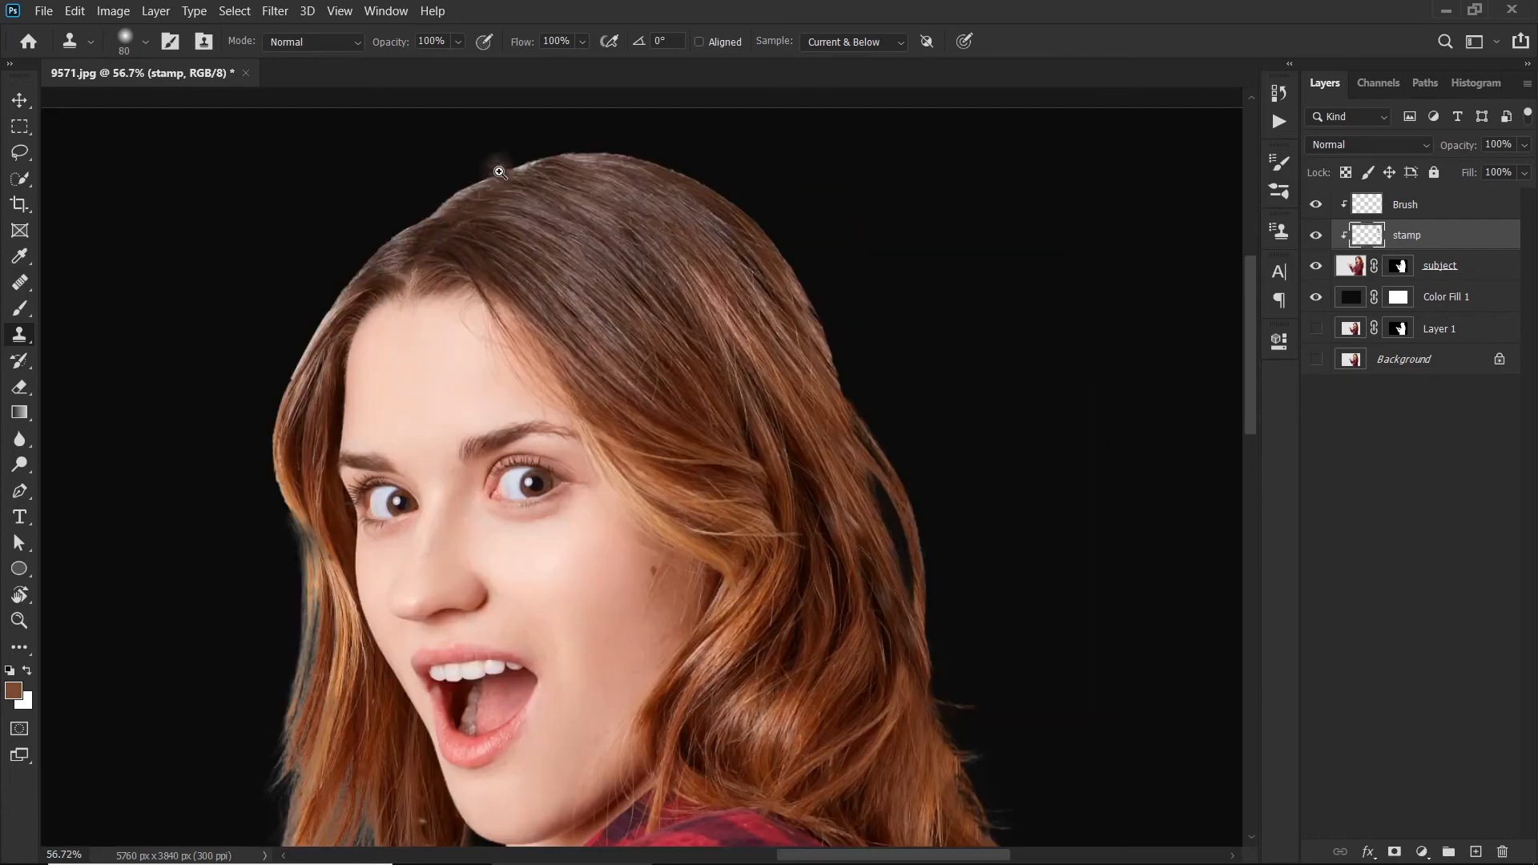
Sample the hair at the crown's edge, undo the trial clone stroke and set the clone source rotation to -27.0°.
left_click_drag(500, 170, 552, 185)
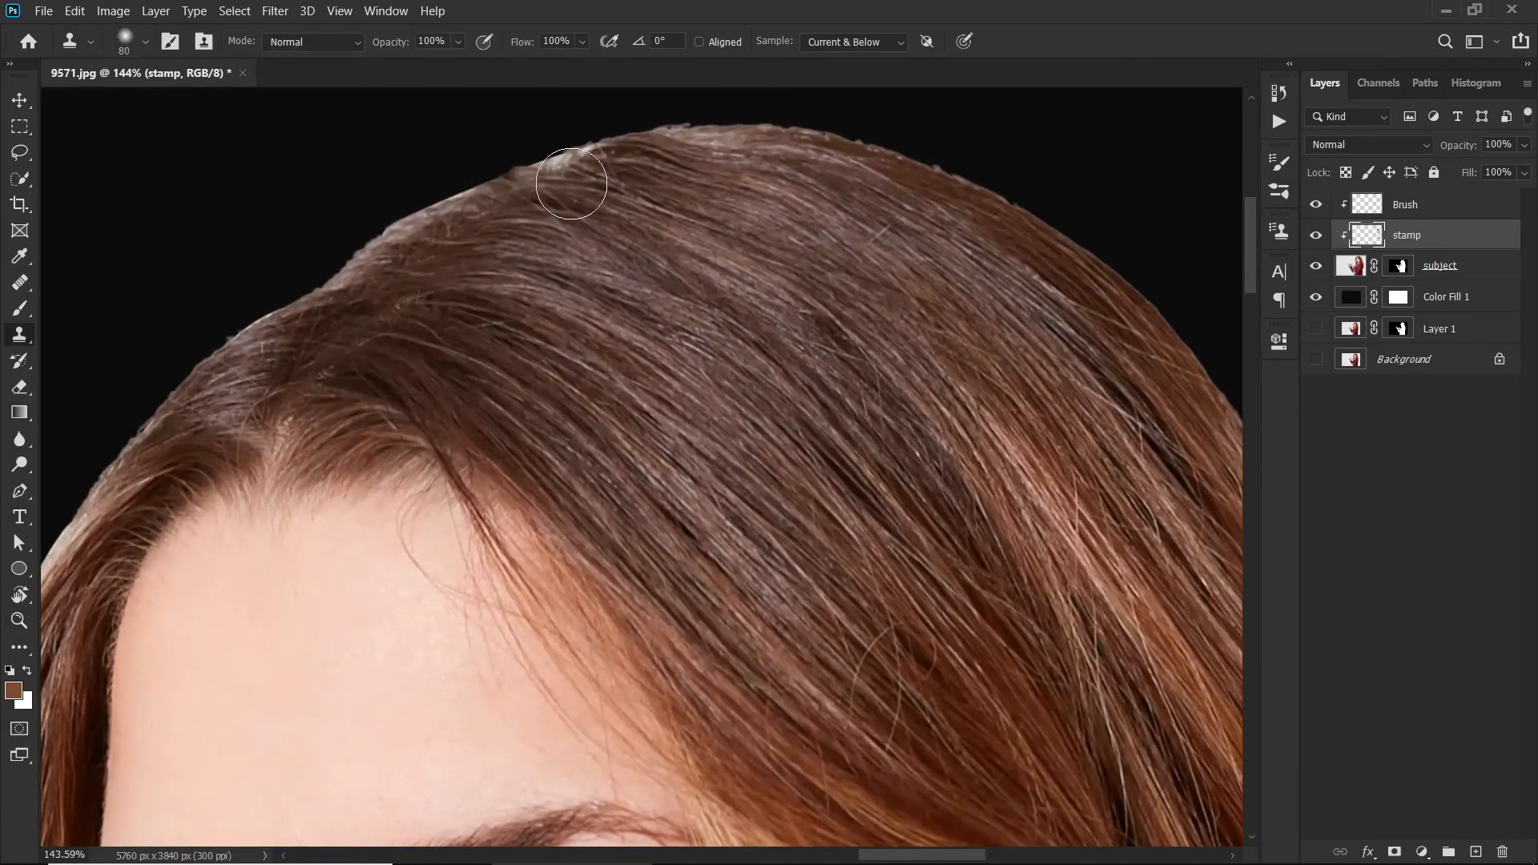
left_click(576, 187, "alt")
left_click(453, 210)
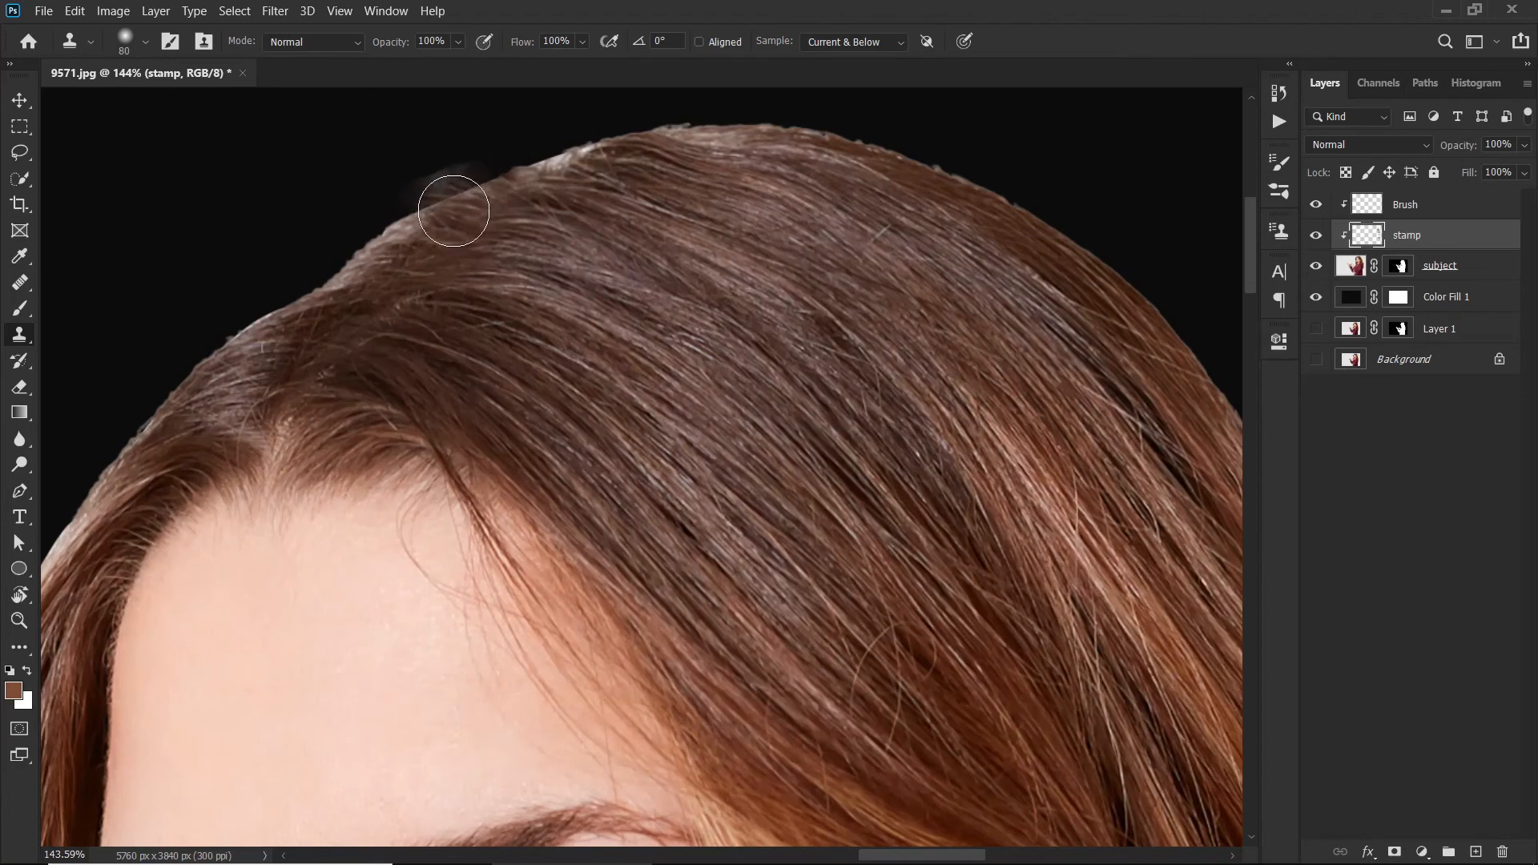
key("ctrl+z")
left_click(1280, 234)
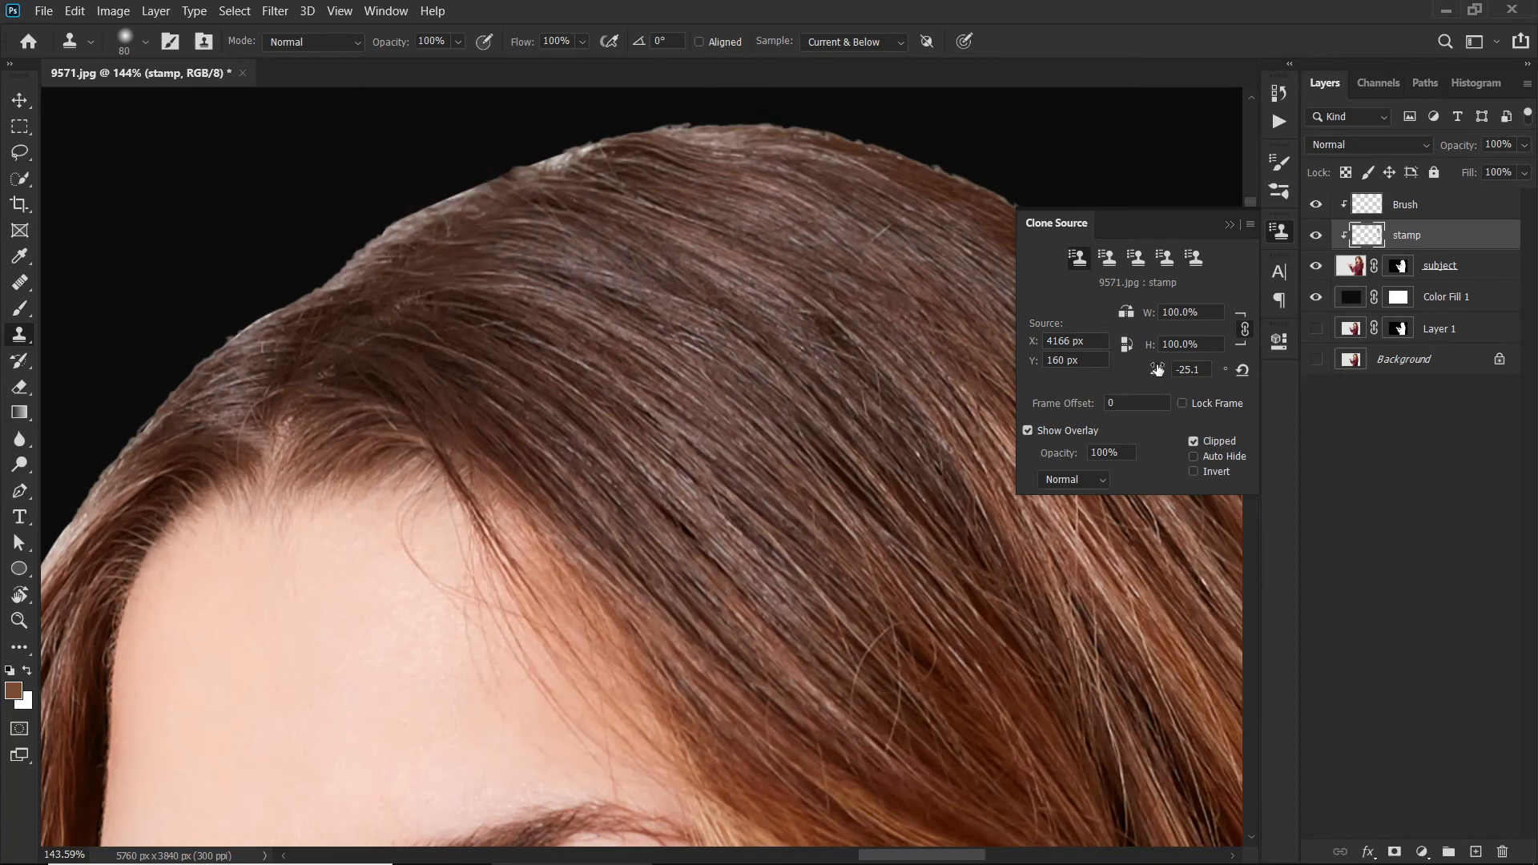
left_click_drag(1138, 370, 1137, 368)
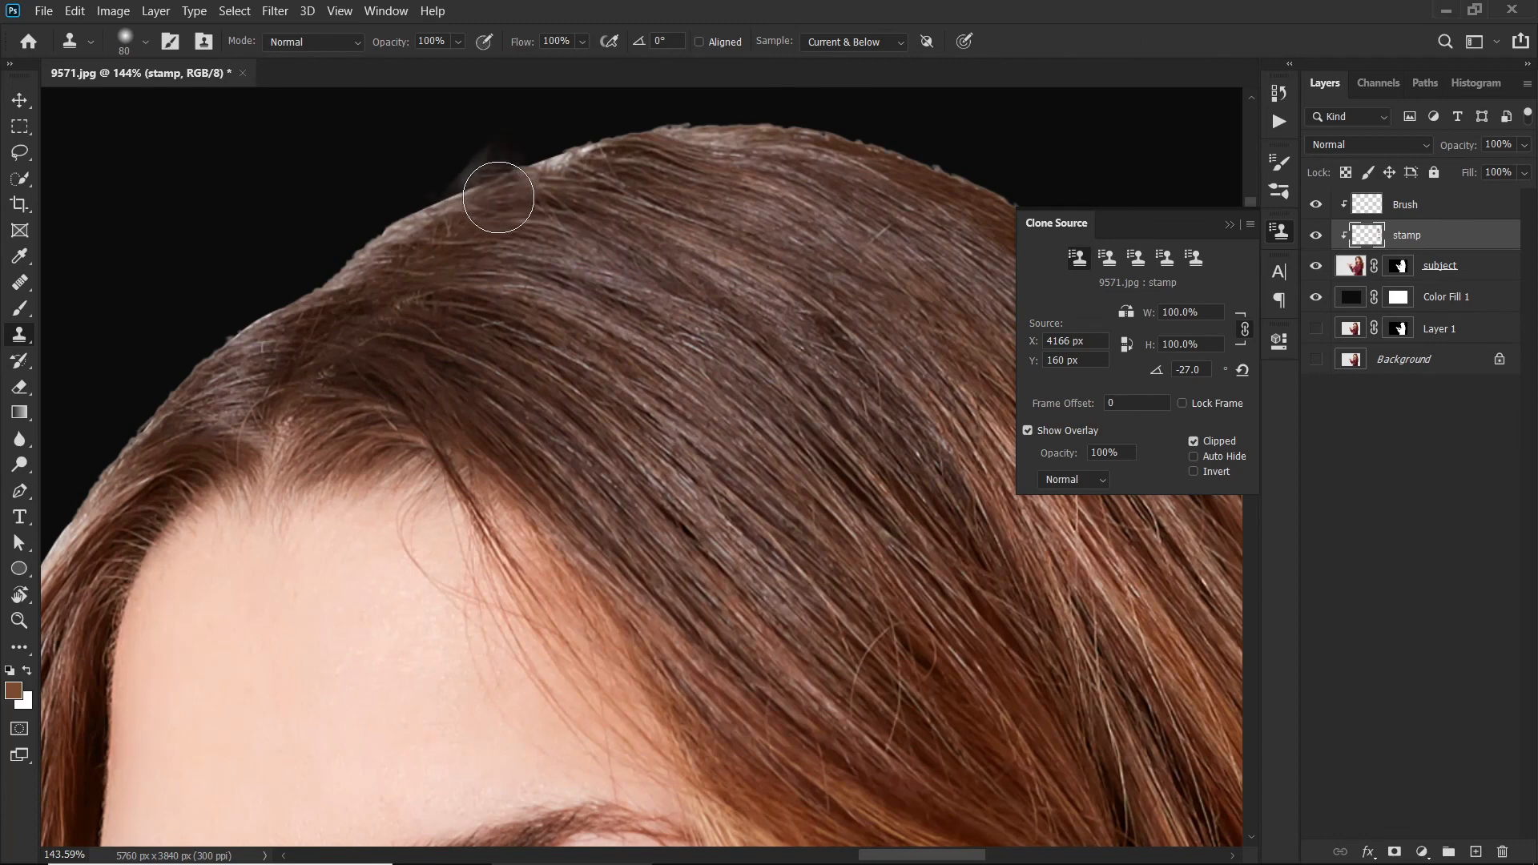
Clone darker hair over the light fringe along the top of the head, resampling above the forehead for the lower edge.
mouse_move(488, 197)
left_mouse_down()
mouse_move(633, 145)
mouse_move(831, 133)
left_mouse_up()
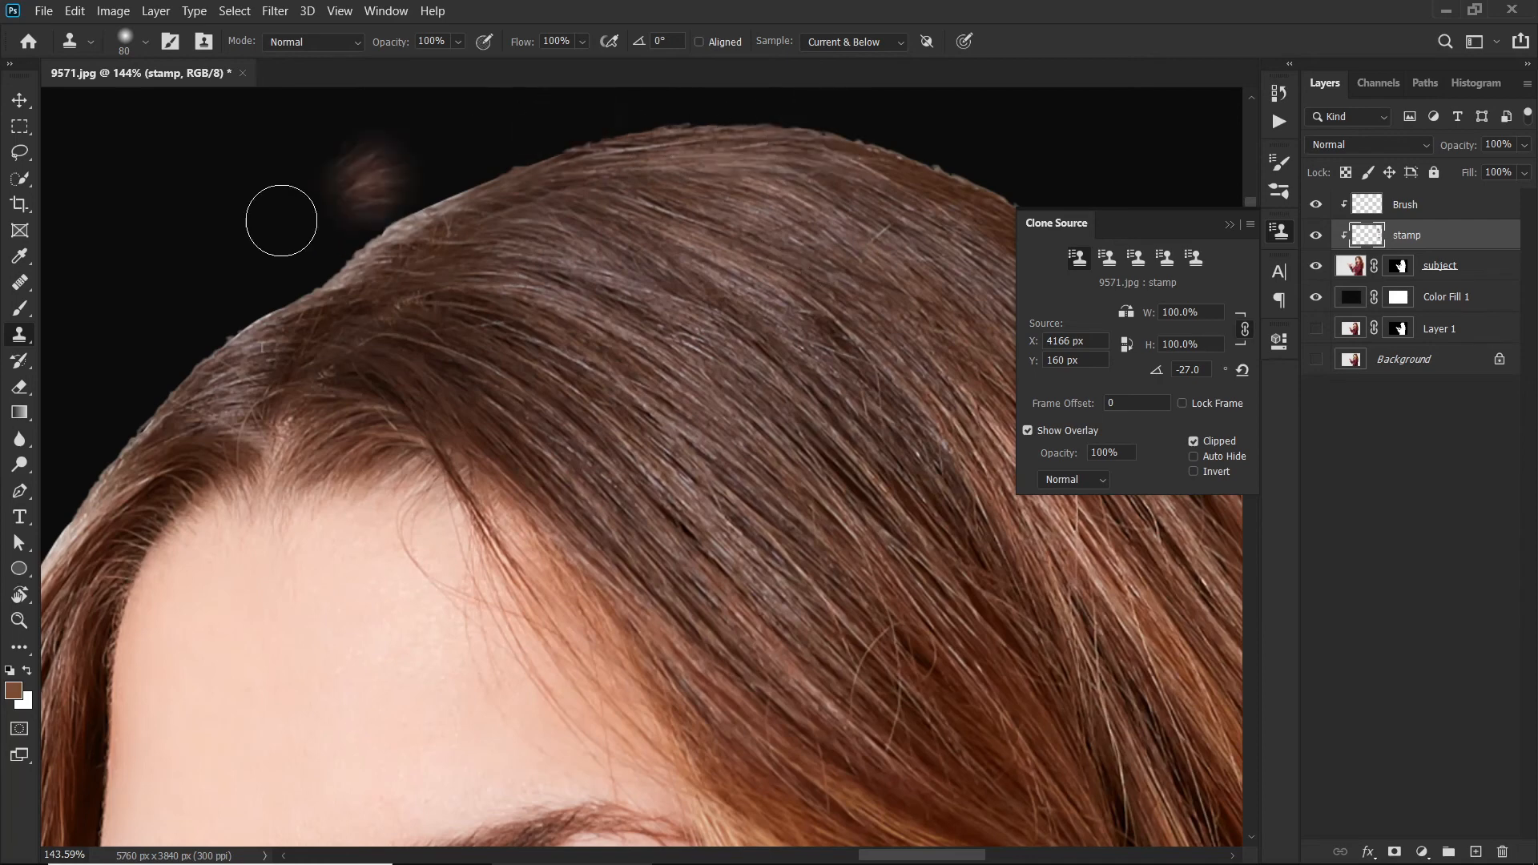
mouse_move(474, 199)
left_mouse_down()
mouse_move(353, 261)
mouse_move(309, 312)
left_mouse_up()
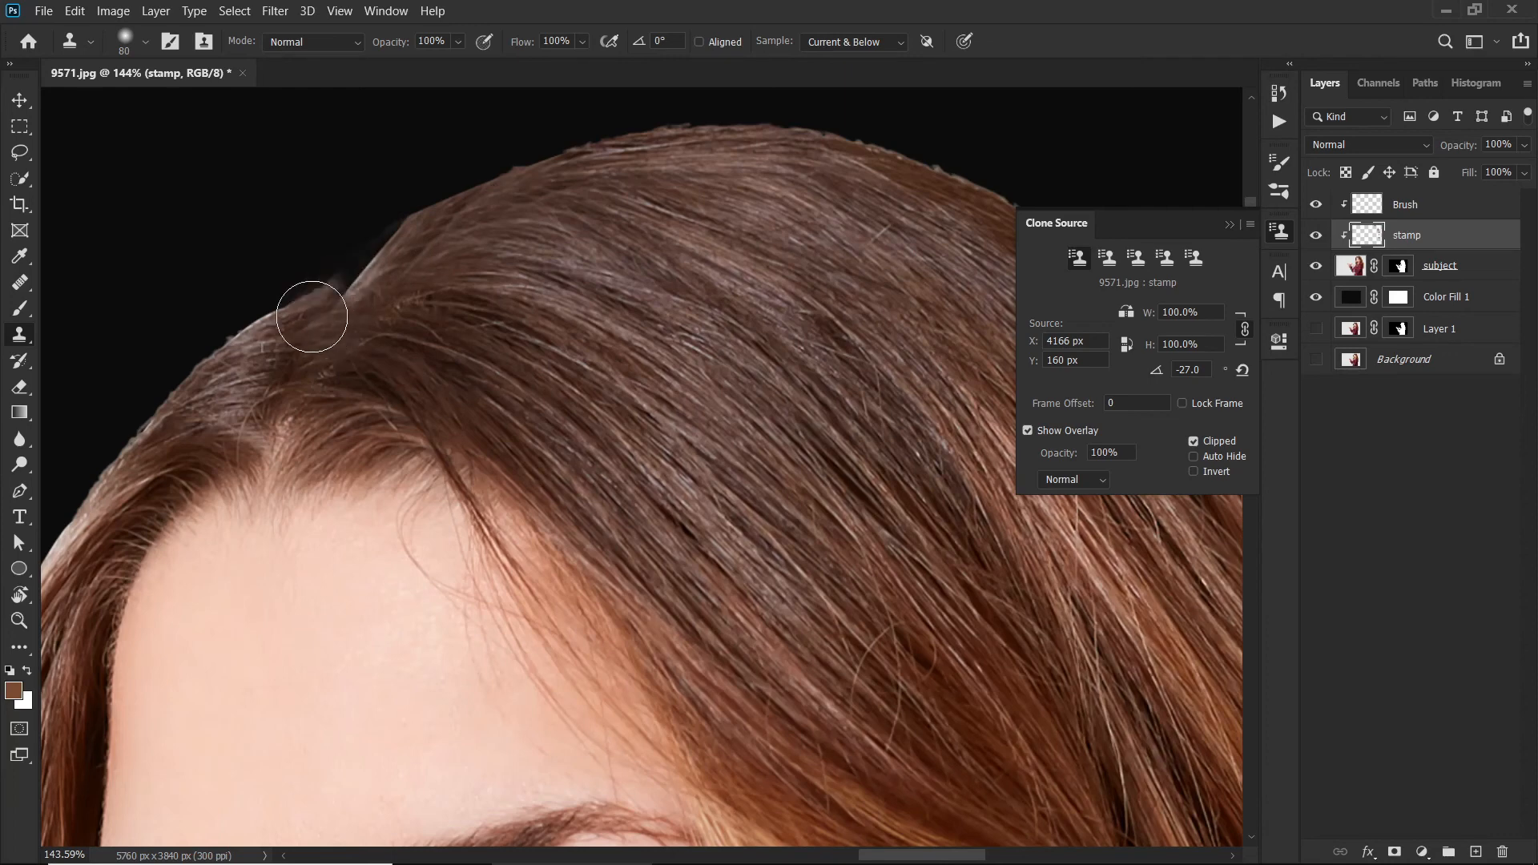
left_click(431, 309, "alt")
mouse_move(318, 299)
left_mouse_down()
mouse_move(224, 344)
mouse_move(151, 406)
left_mouse_up()
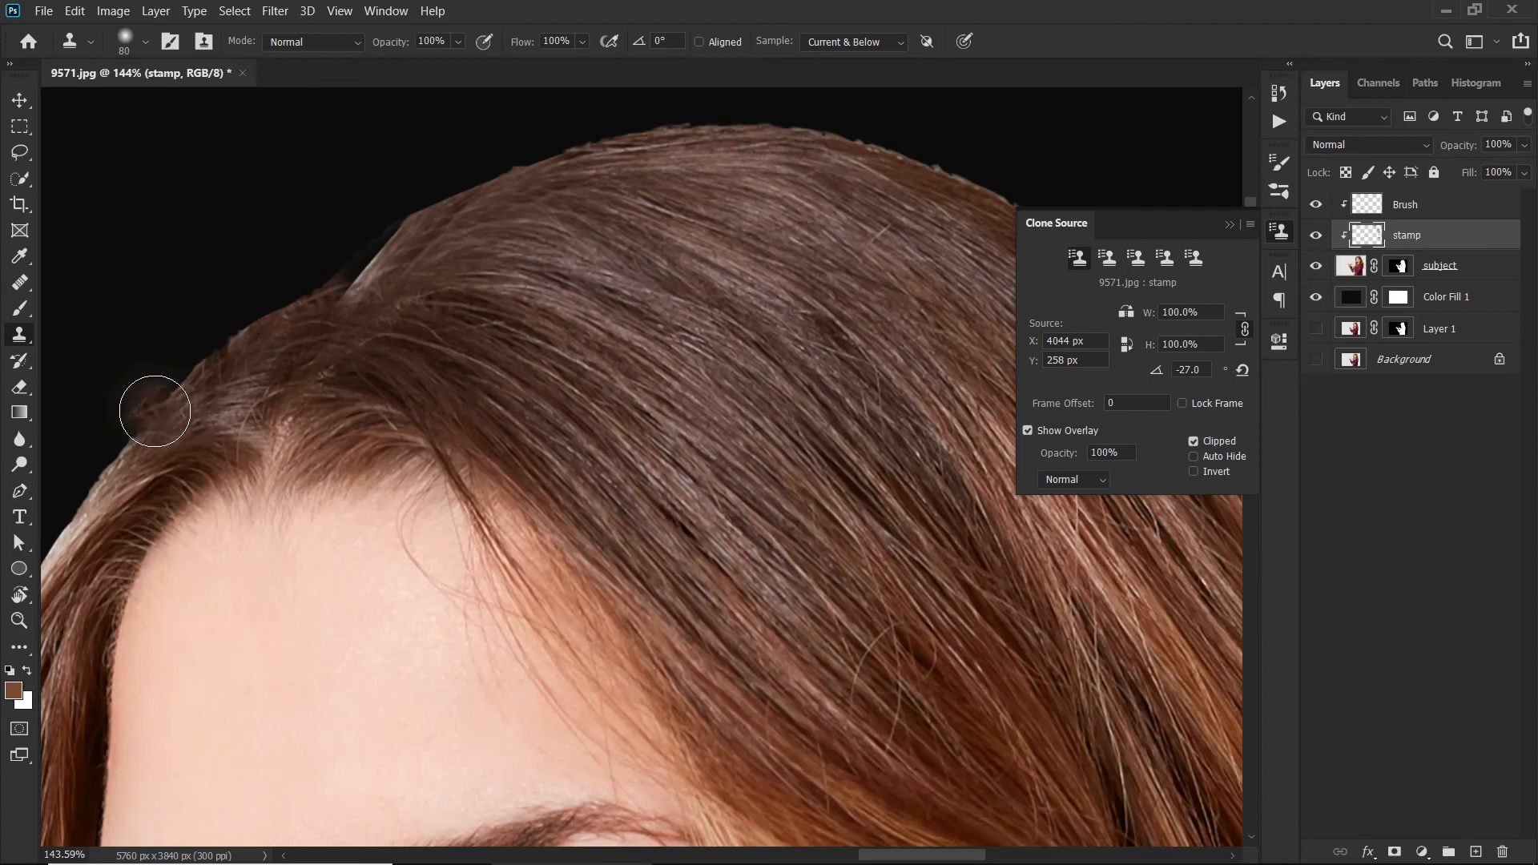
Sample dark hair above the forehead and clone it down the light outer hair edge beside the temple.
left_click_drag(315, 378, 472, 222)
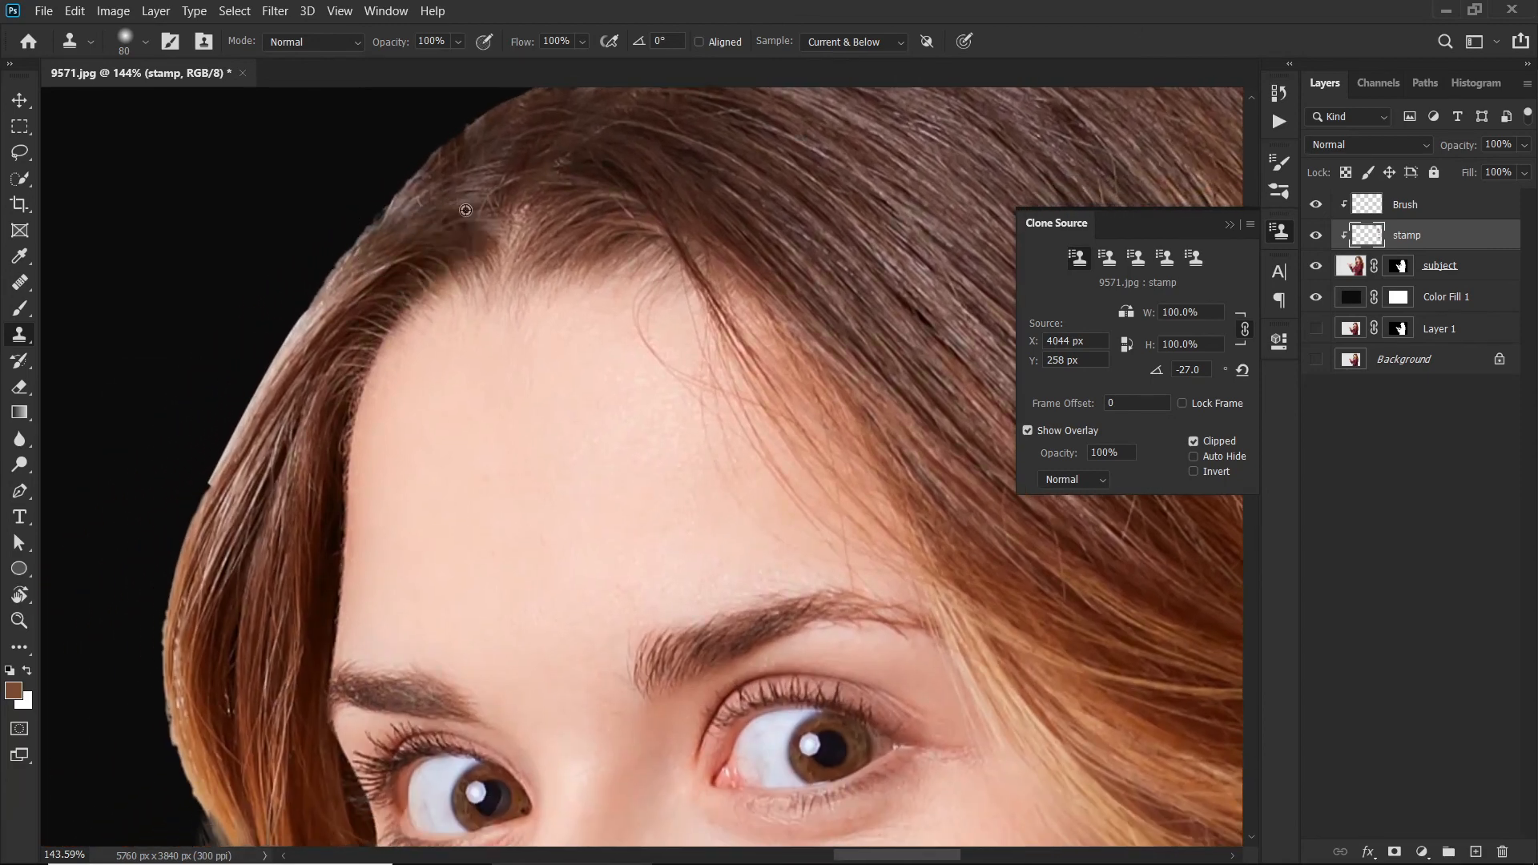
left_click(467, 173, "alt")
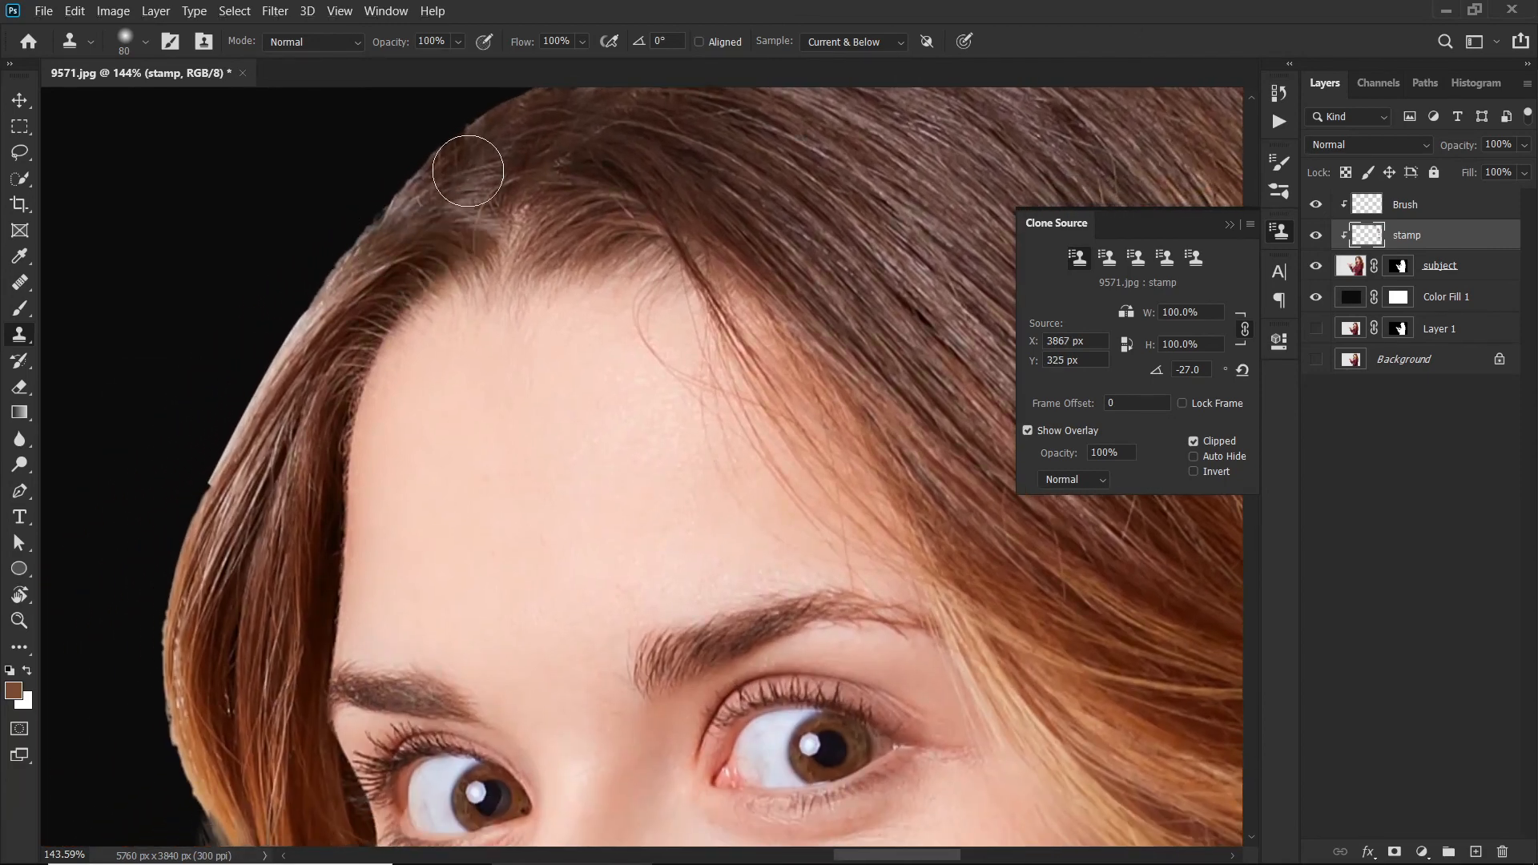
left_click(429, 189)
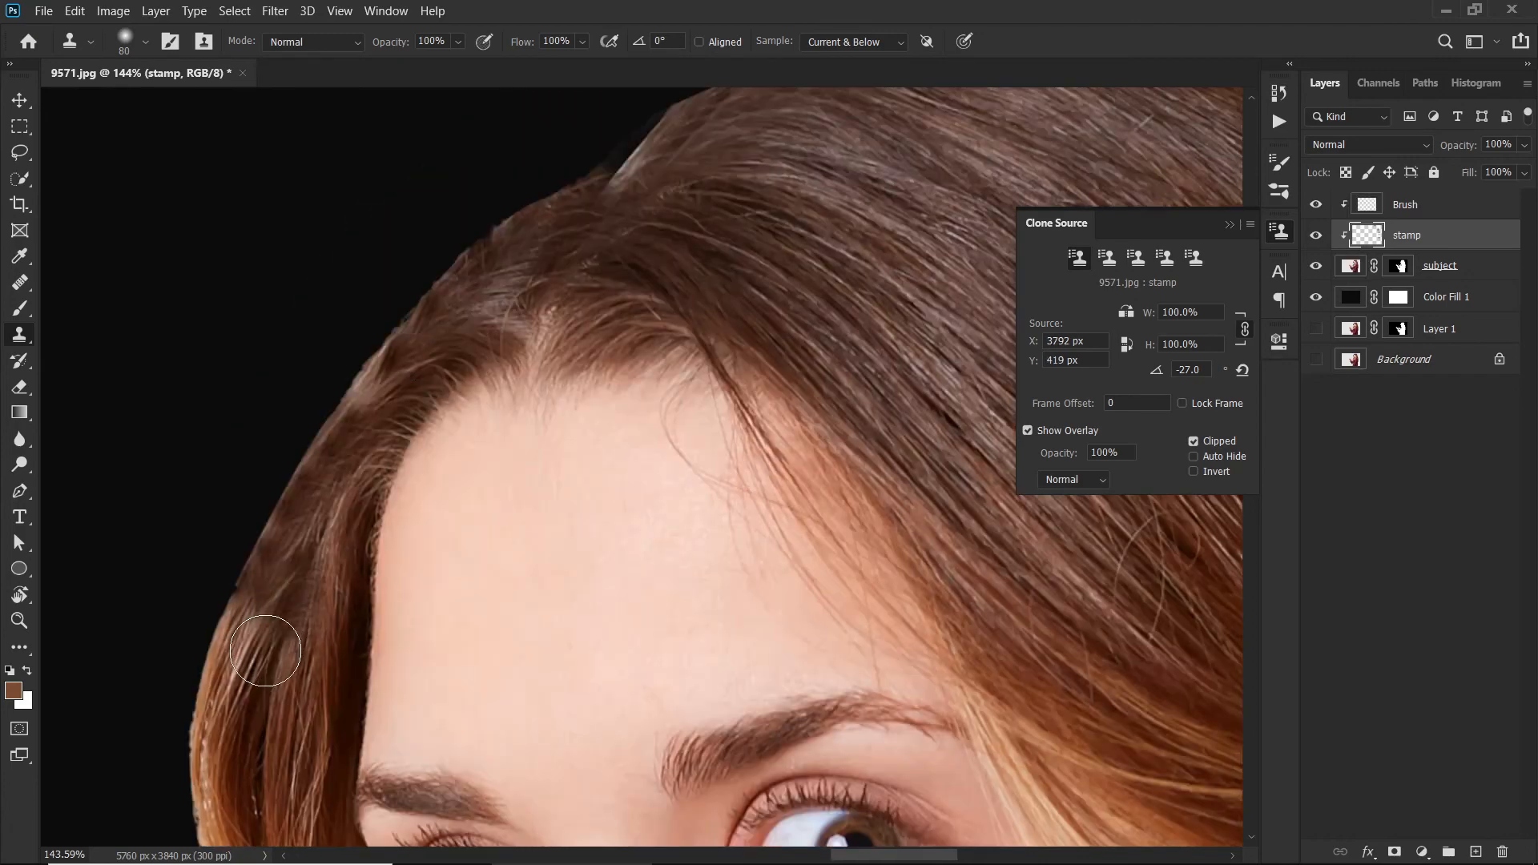
left_click(320, 565)
mouse_move(301, 641)
left_mouse_down()
mouse_move(299, 690)
mouse_move(346, 705)
left_mouse_up()
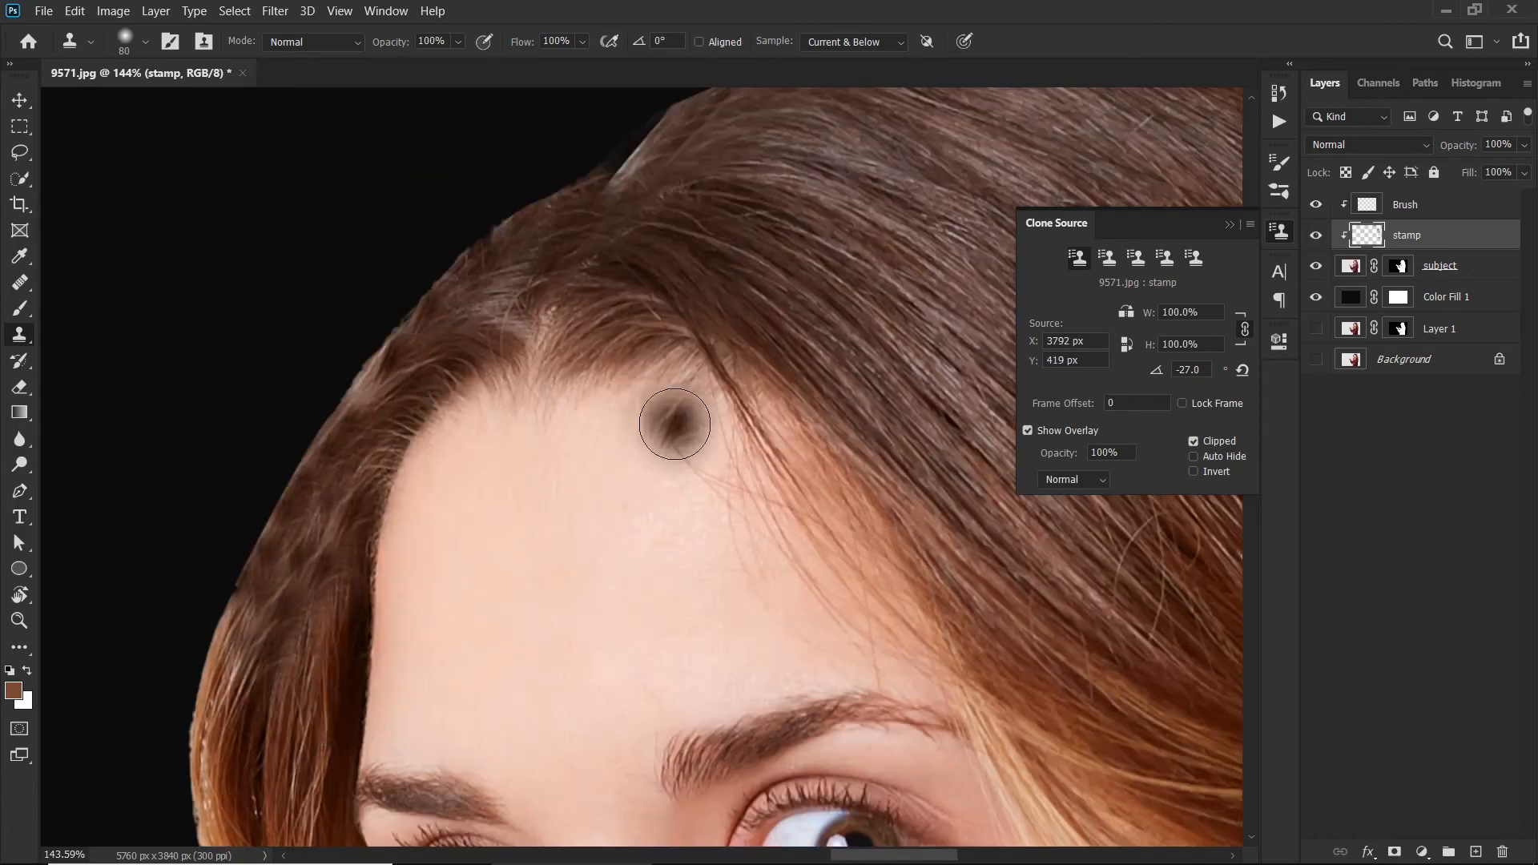
left_click_drag(490, 745, 859, 79)
View the whole image without the clone source settings and toggle the stamp layer's visibility to compare the cloned hair edge.
key("ctrl+0")
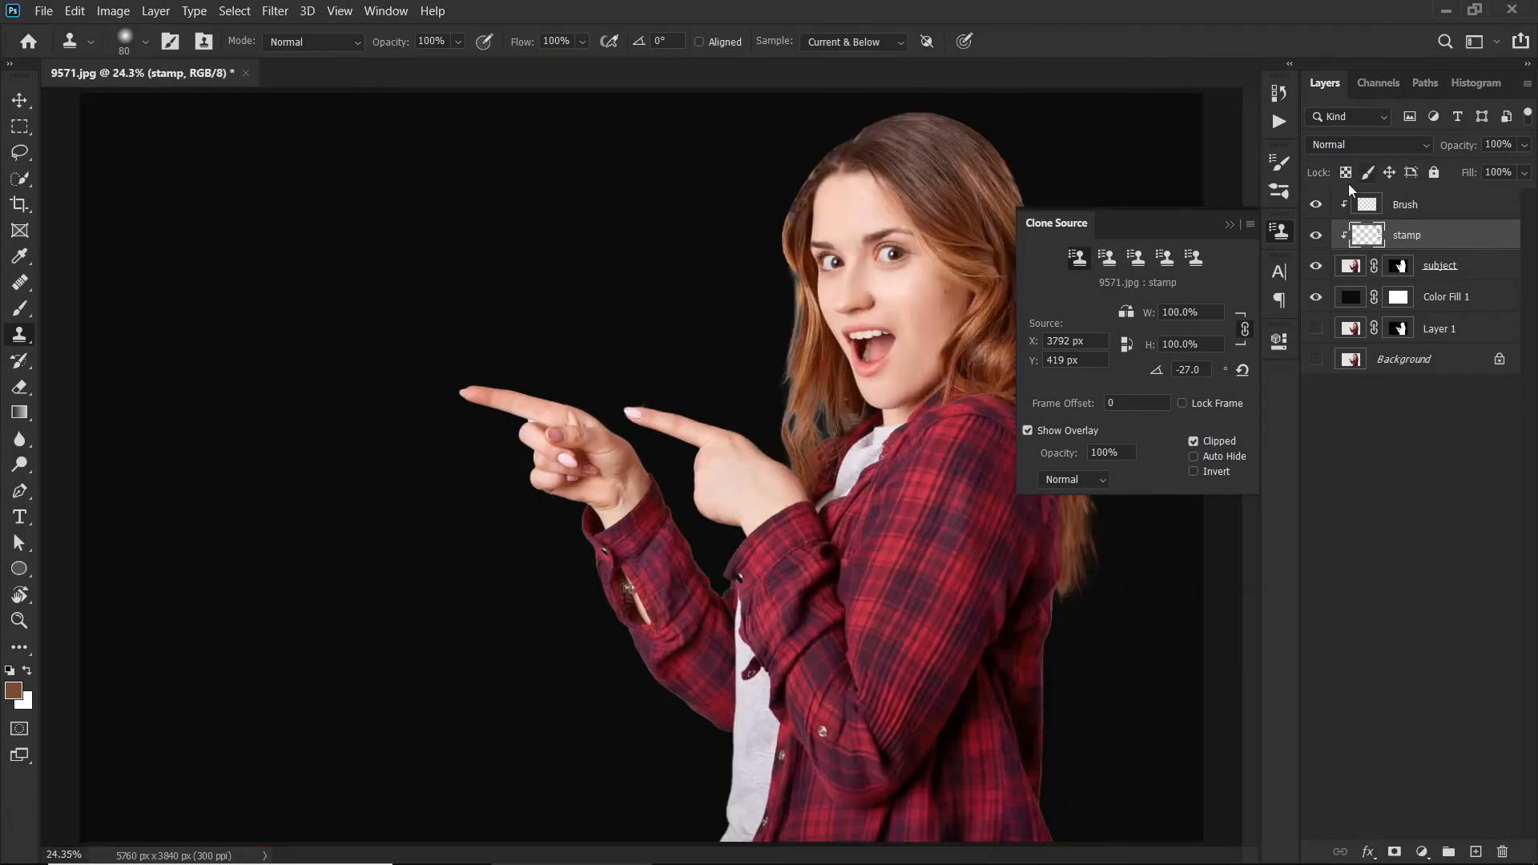
left_click(1230, 230)
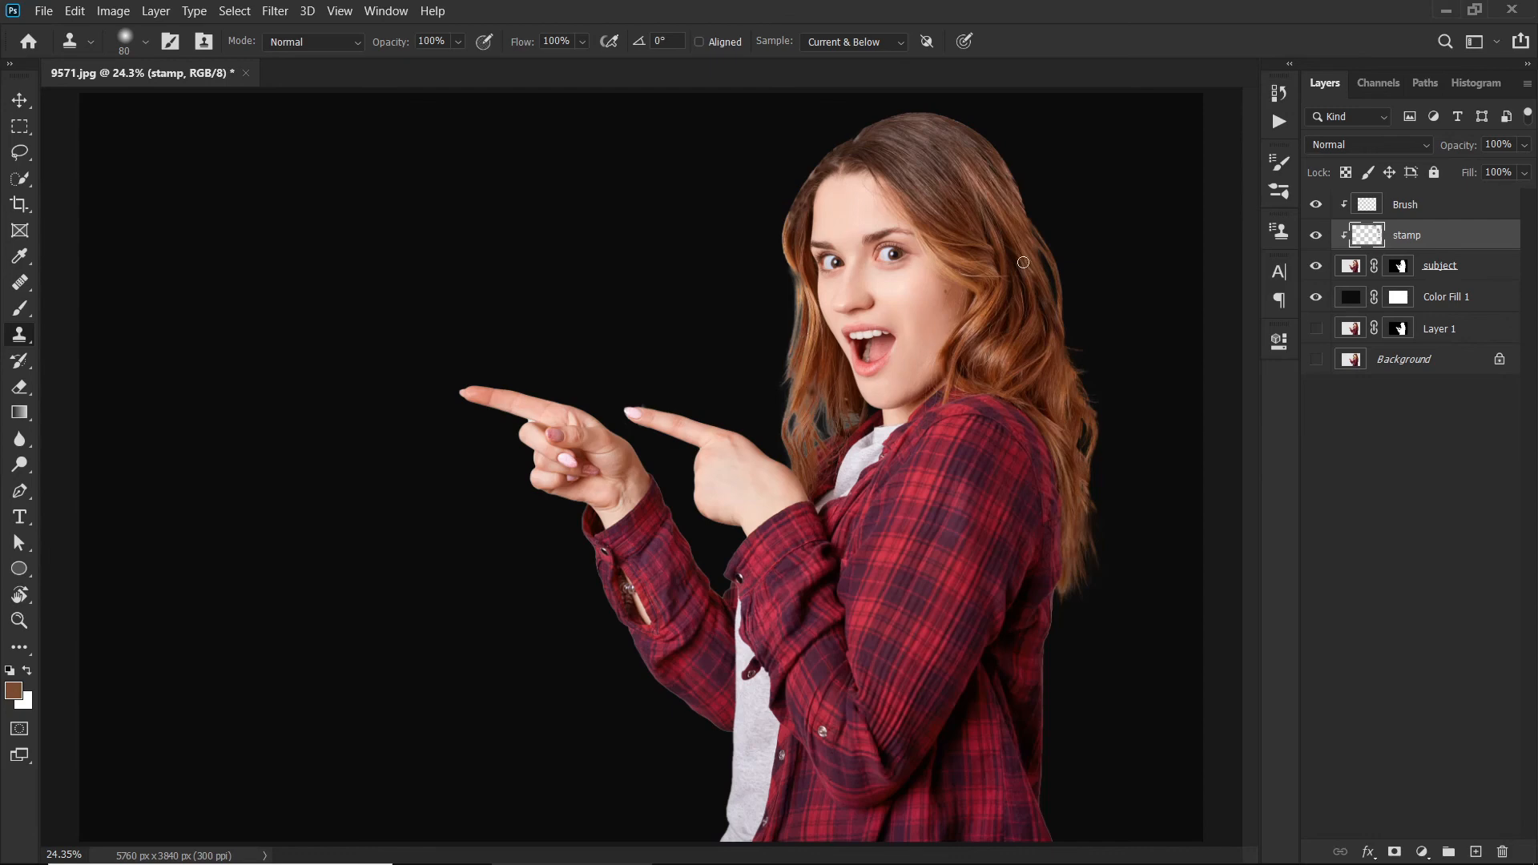
left_click(1315, 235)
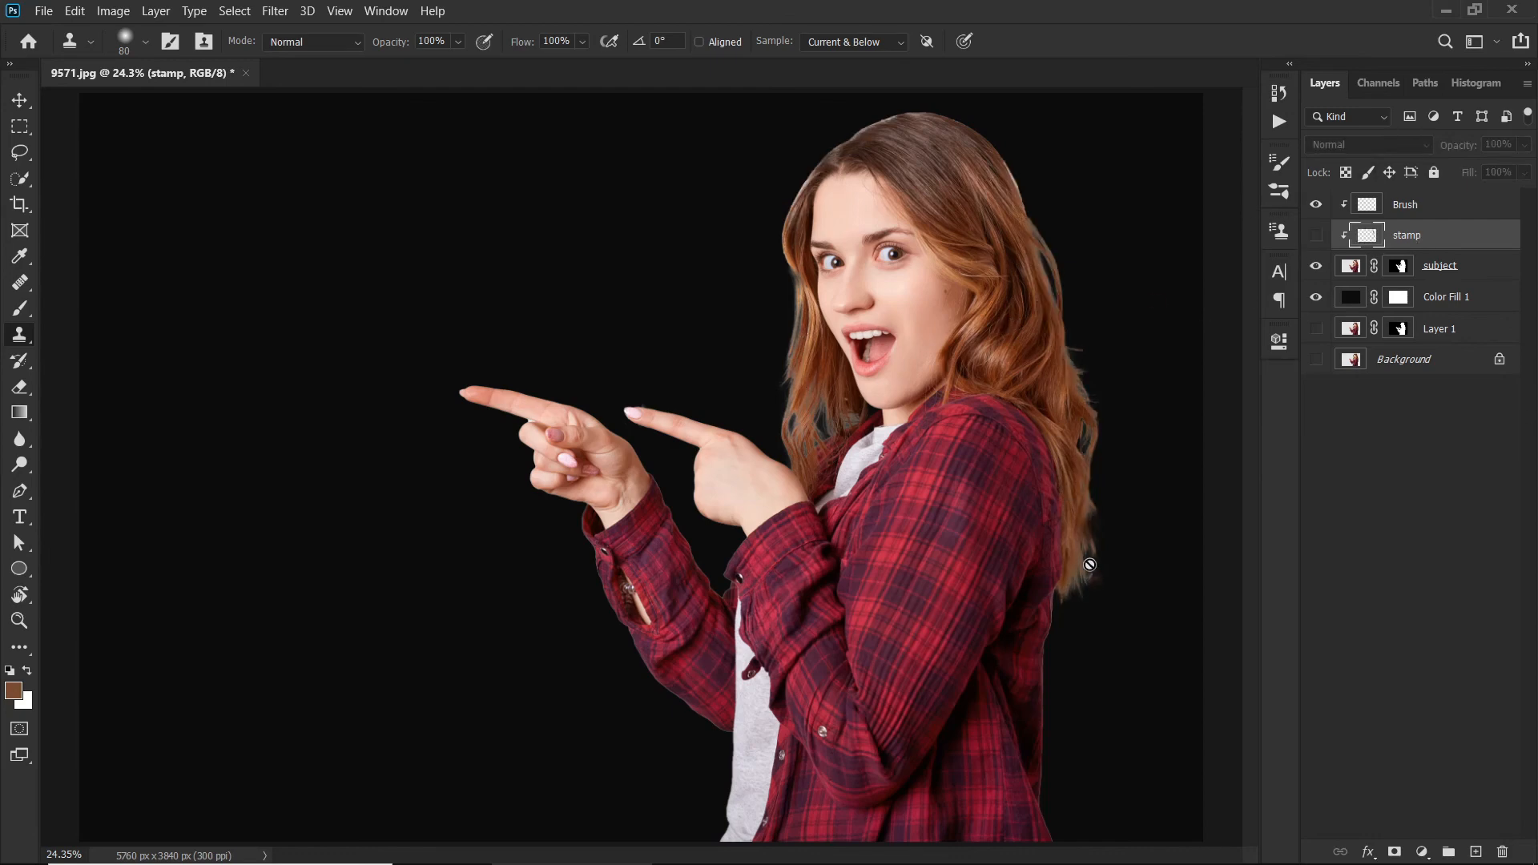
left_click(1318, 235)
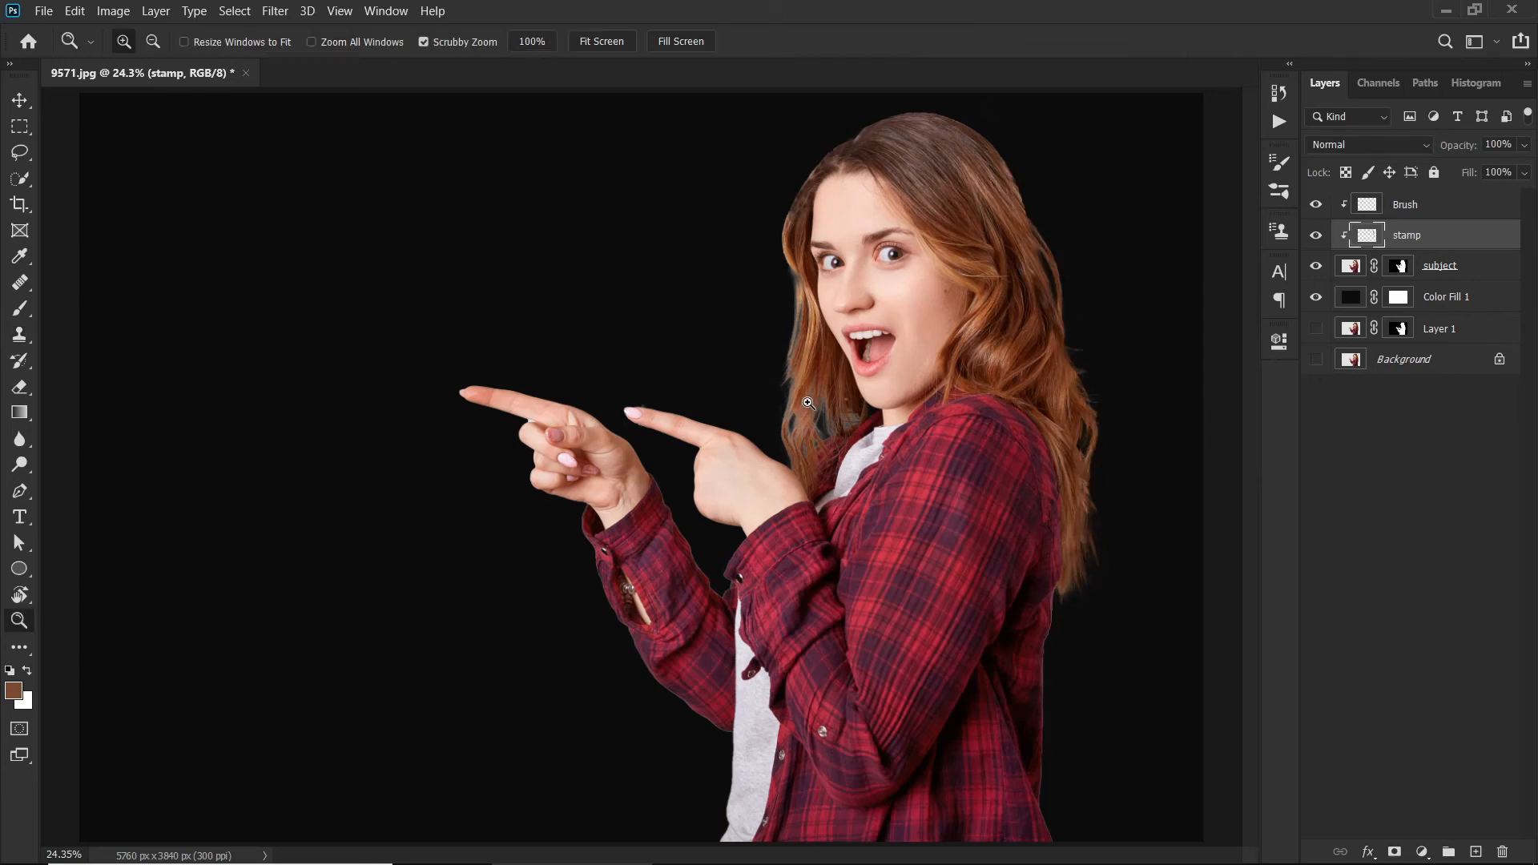
On the Brush layer, sample the light orange hair beside the eye and paint it over the gray outer strands just below.
mouse_move(810, 404)
left_mouse_down()
mouse_move(897, 416)
mouse_move(898, 389)
left_mouse_up()
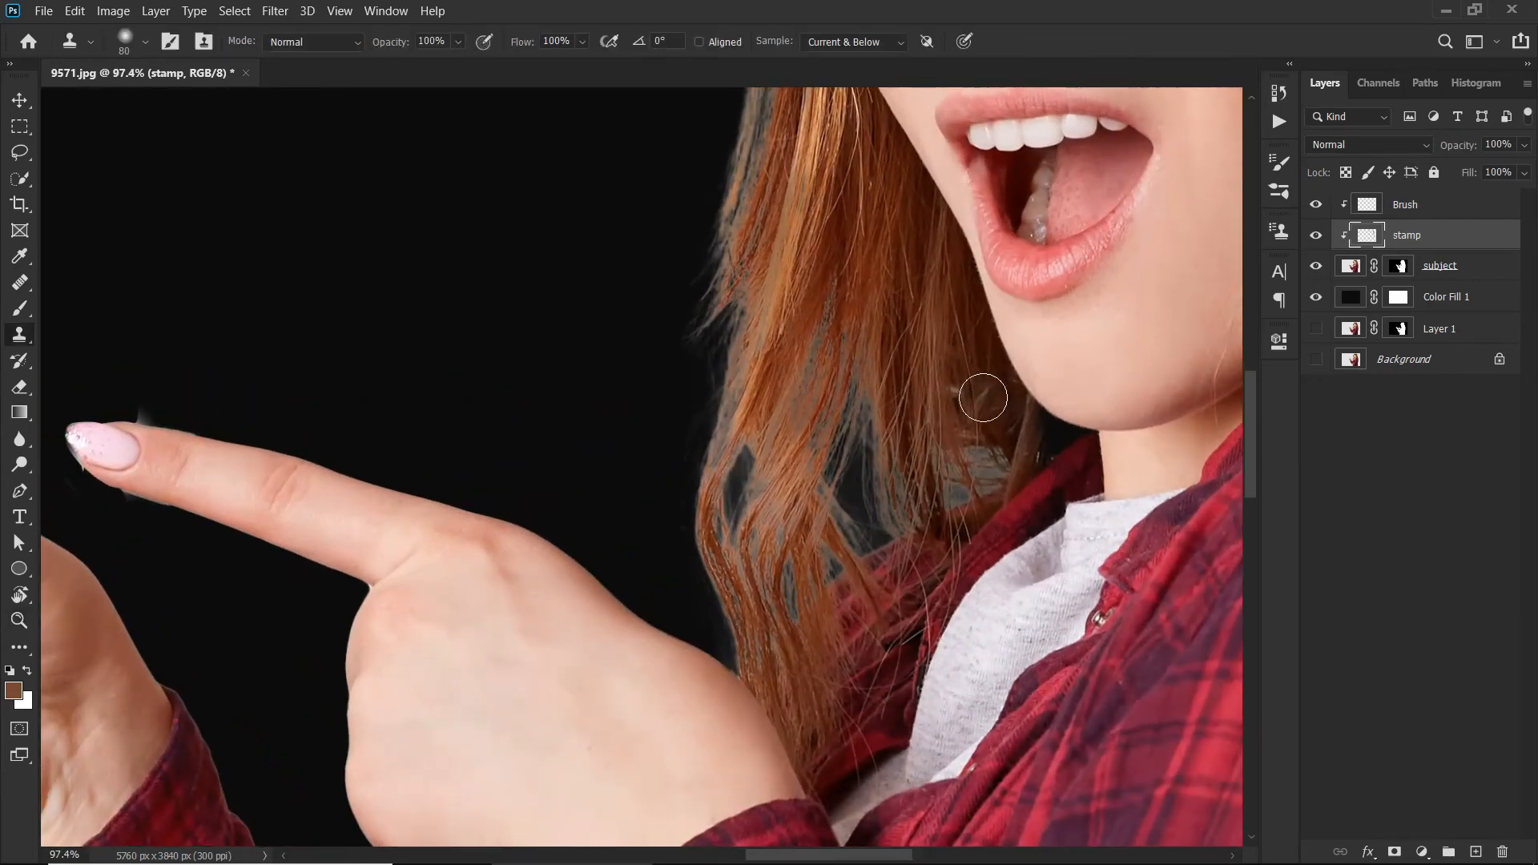
left_click_drag(971, 455, 995, 657)
left_click_drag(968, 373, 976, 472)
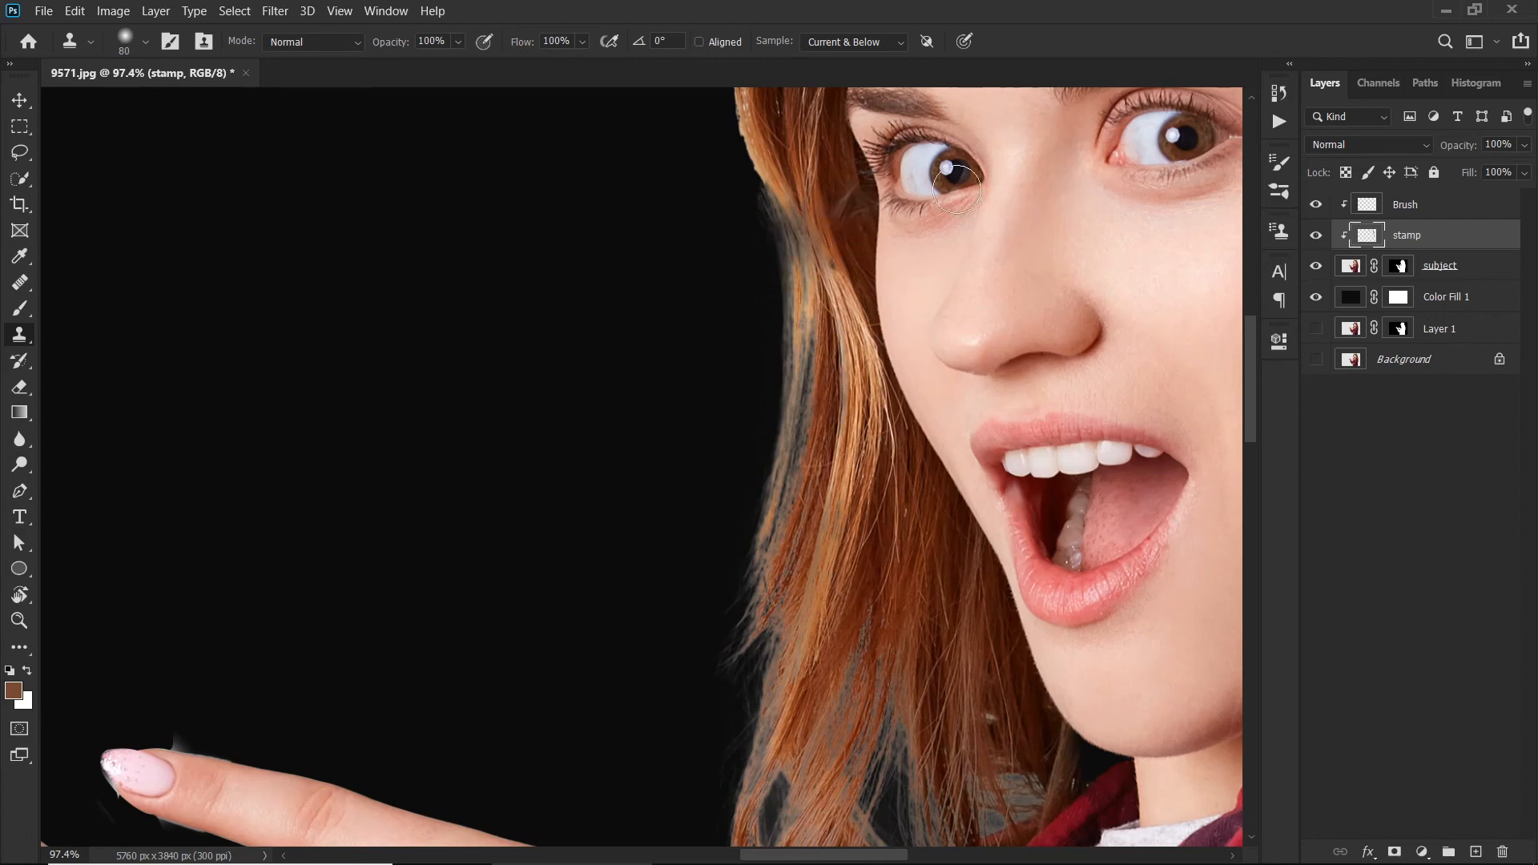
left_click(1426, 205)
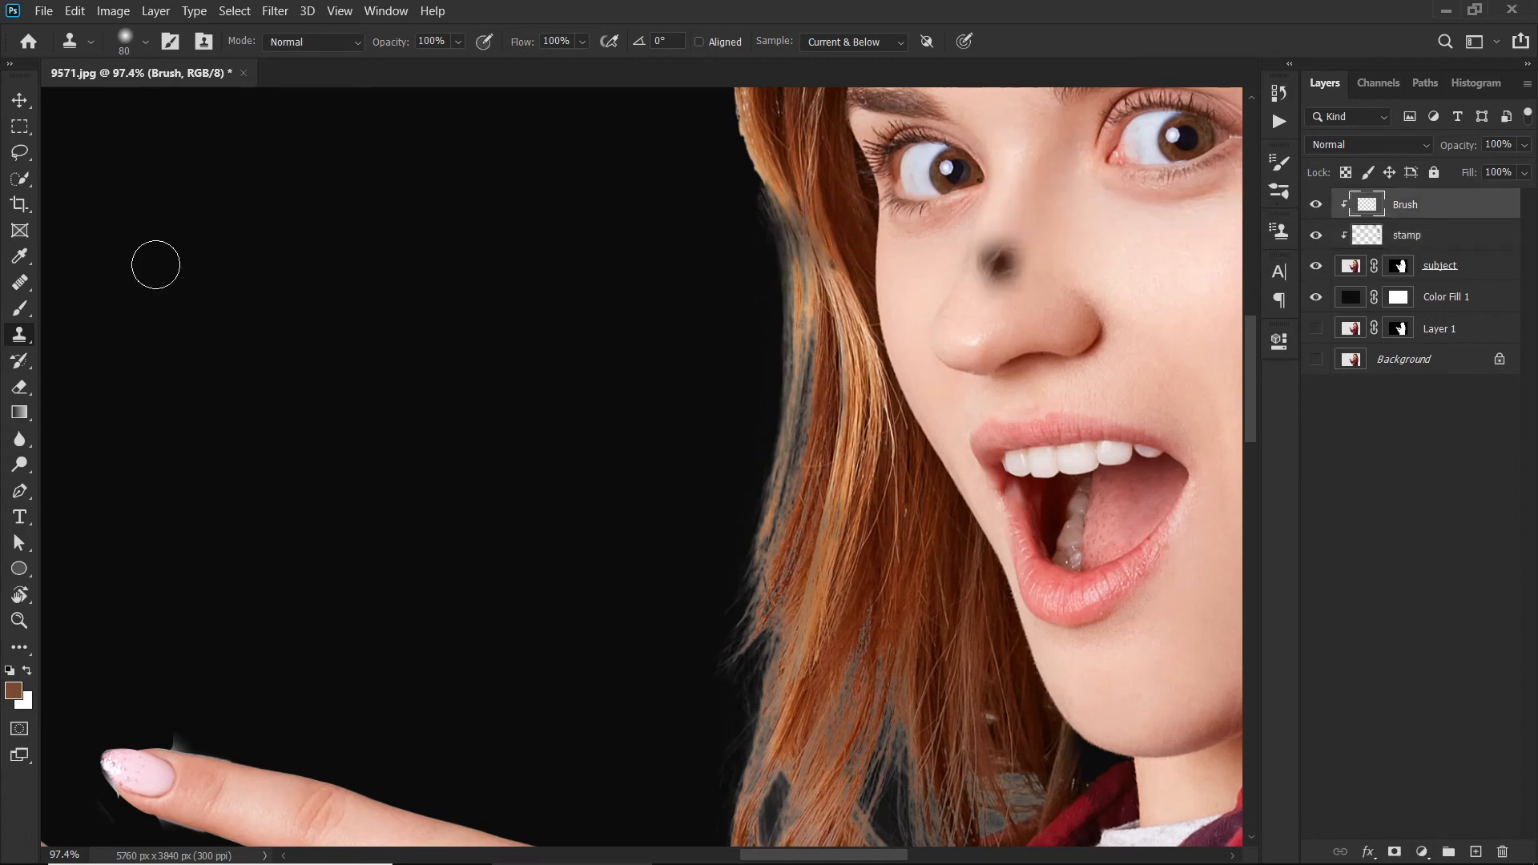
key("b")
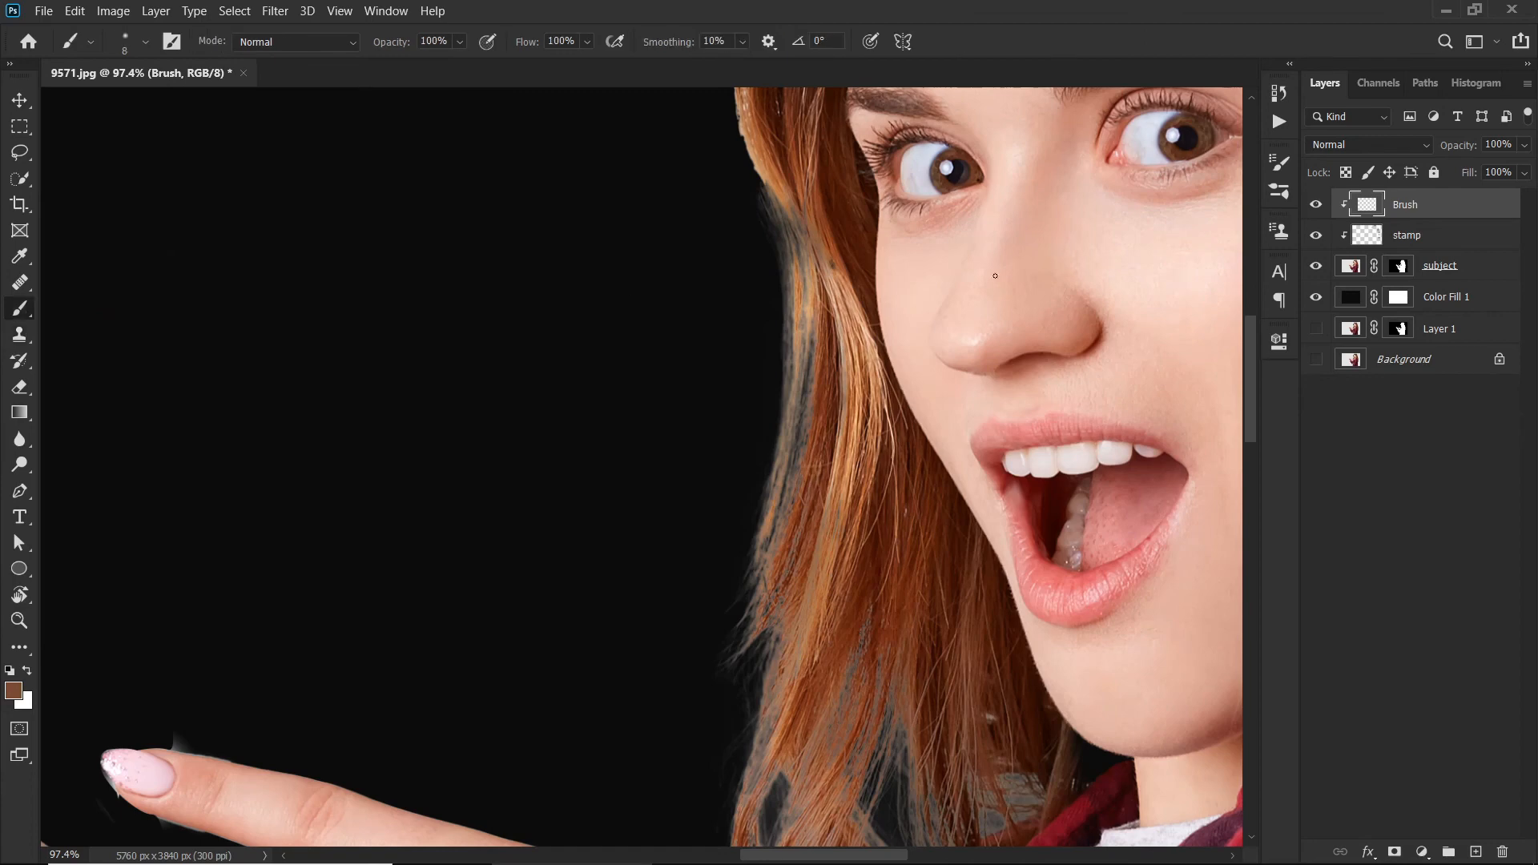
key("ctrl+space")
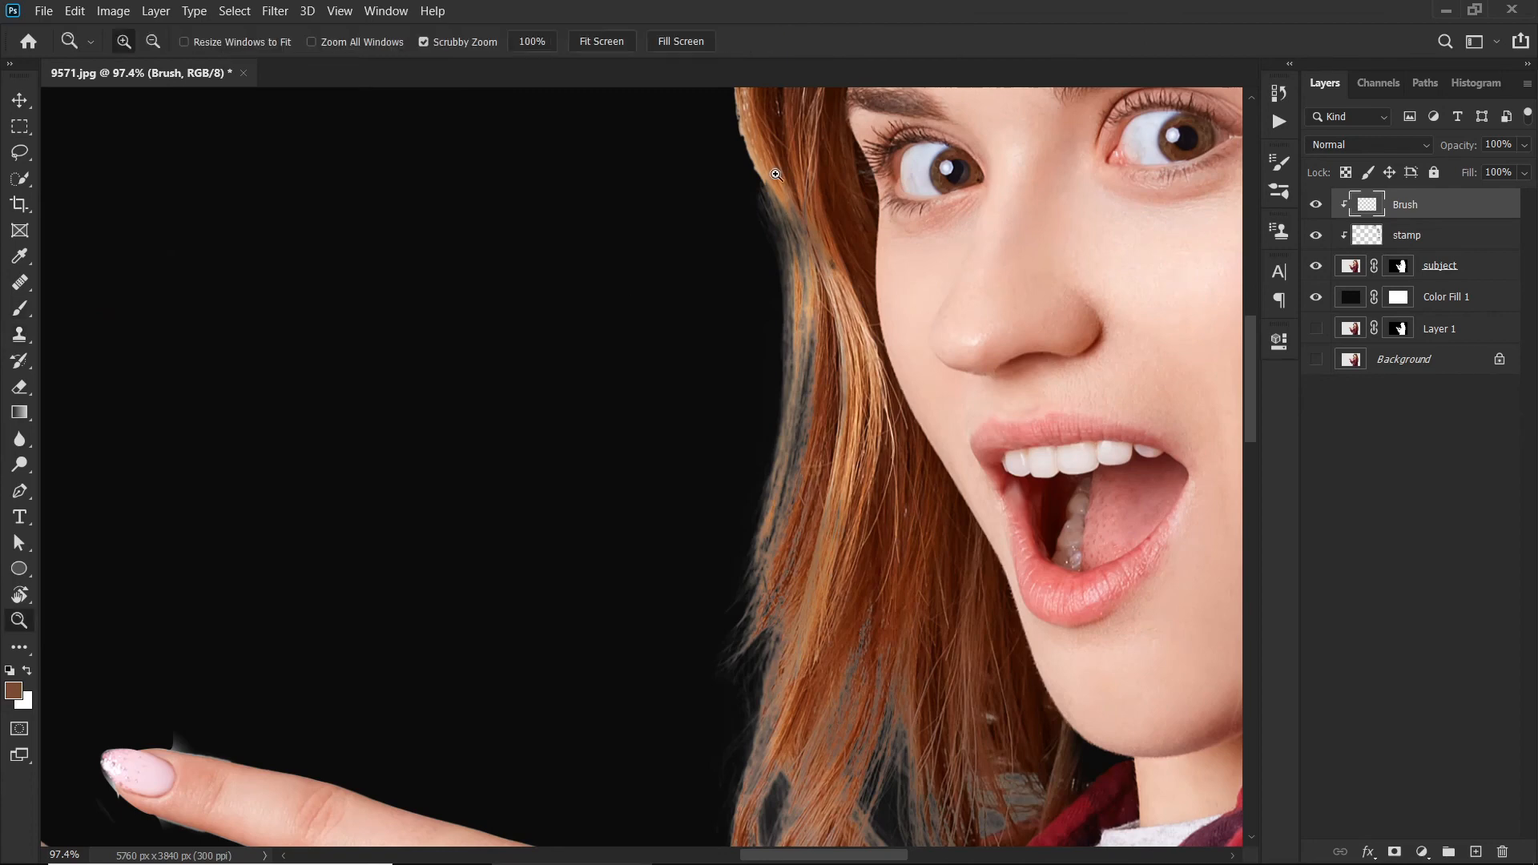
mouse_move(809, 182)
left_mouse_down()
mouse_move(852, 187)
mouse_move(862, 276)
left_mouse_up()
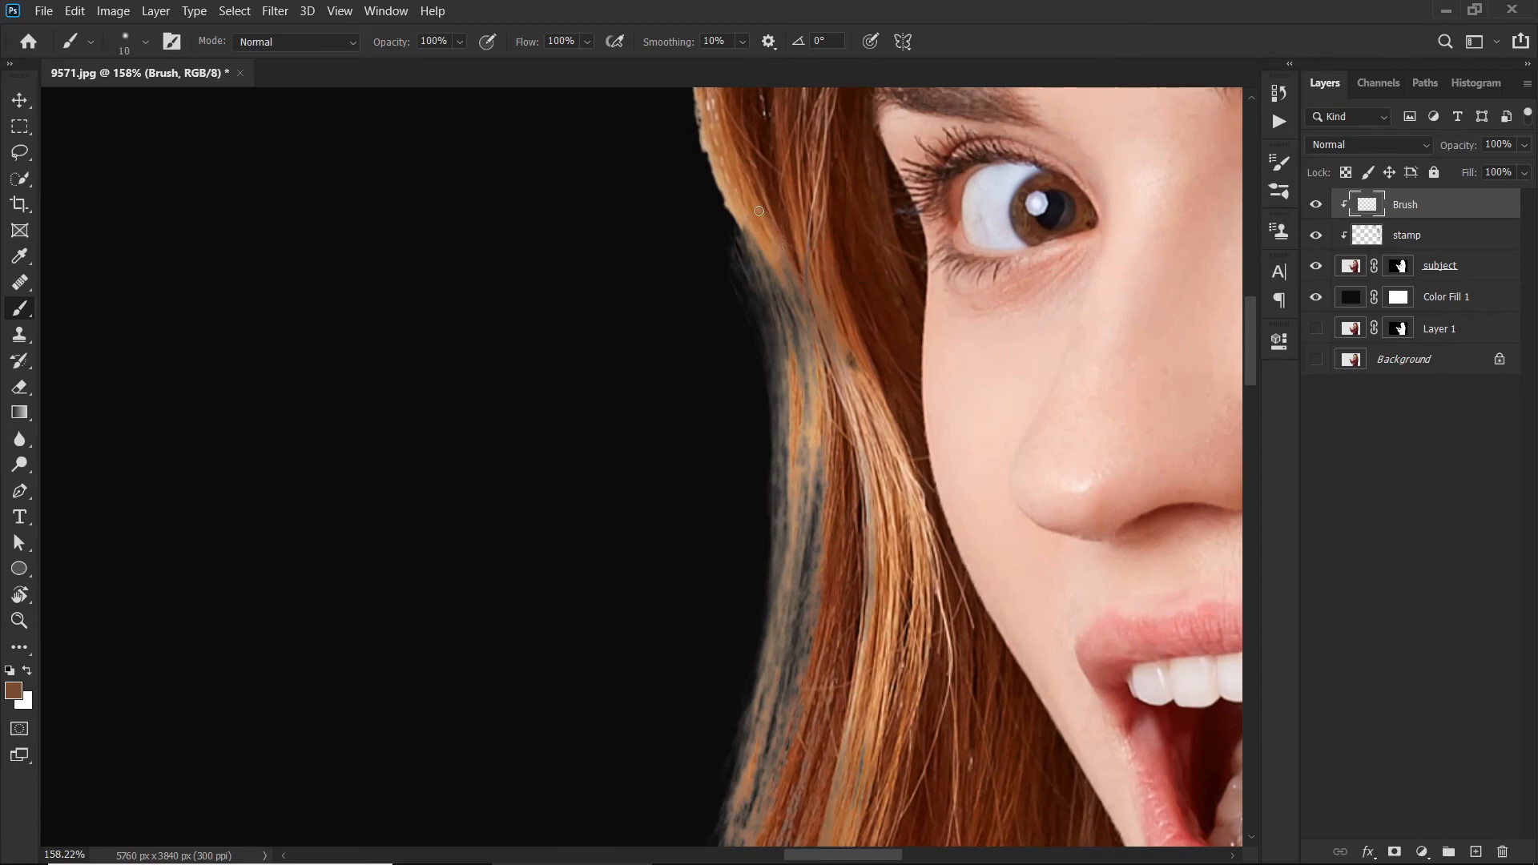
key("alt")
left_click(745, 212, "alt")
left_click_drag(752, 256, 784, 352)
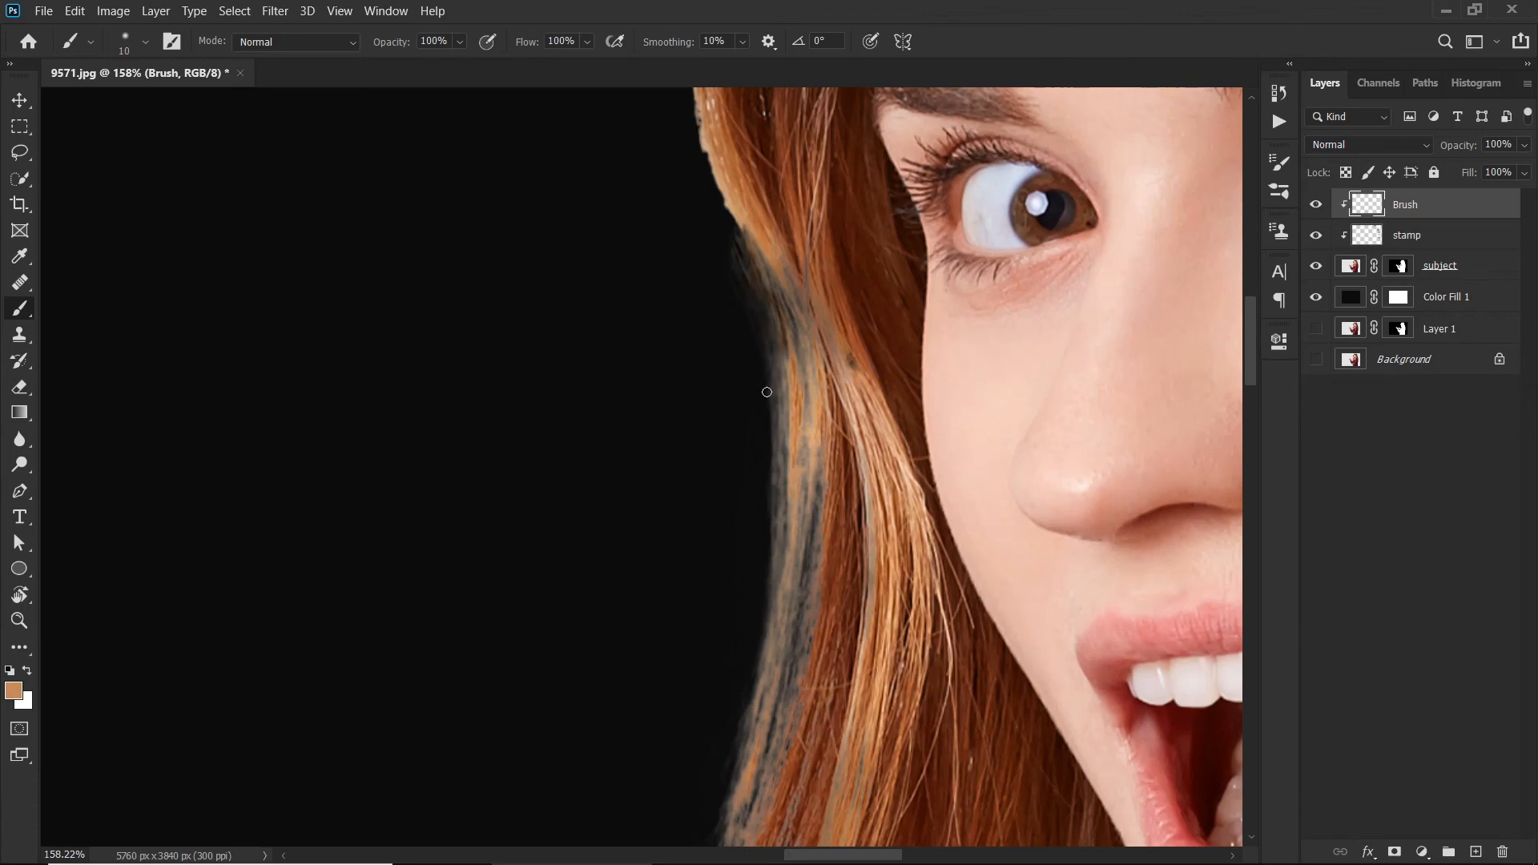
left_click_drag(768, 324, 772, 436)
left_click_drag(773, 356, 778, 476)
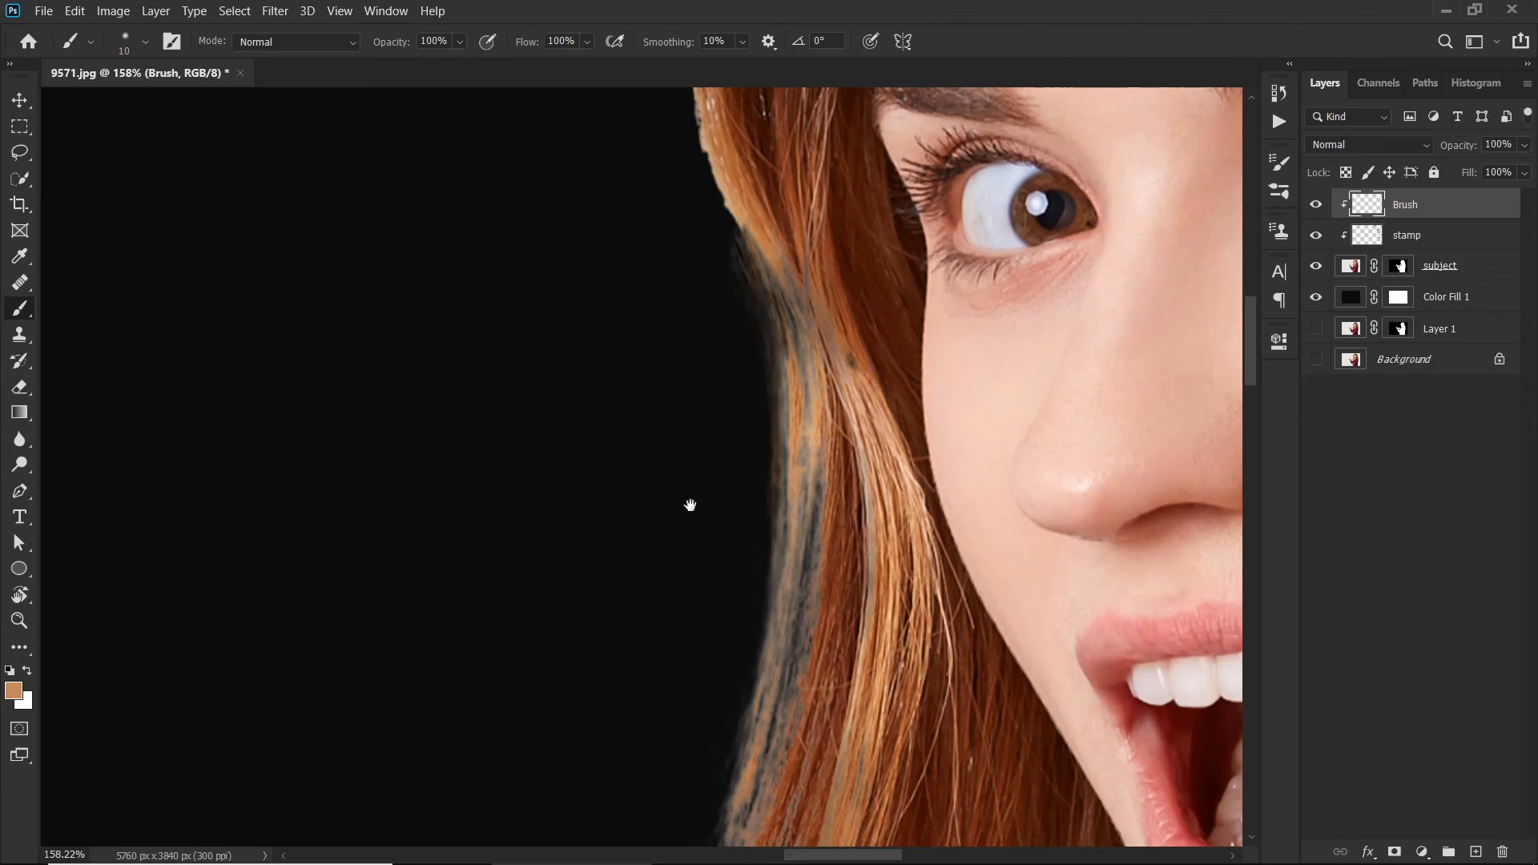
Continue painting the sampled orange down the gray outer hair edge beside the nose and mouth.
scroll(690, 505, "down", 5)
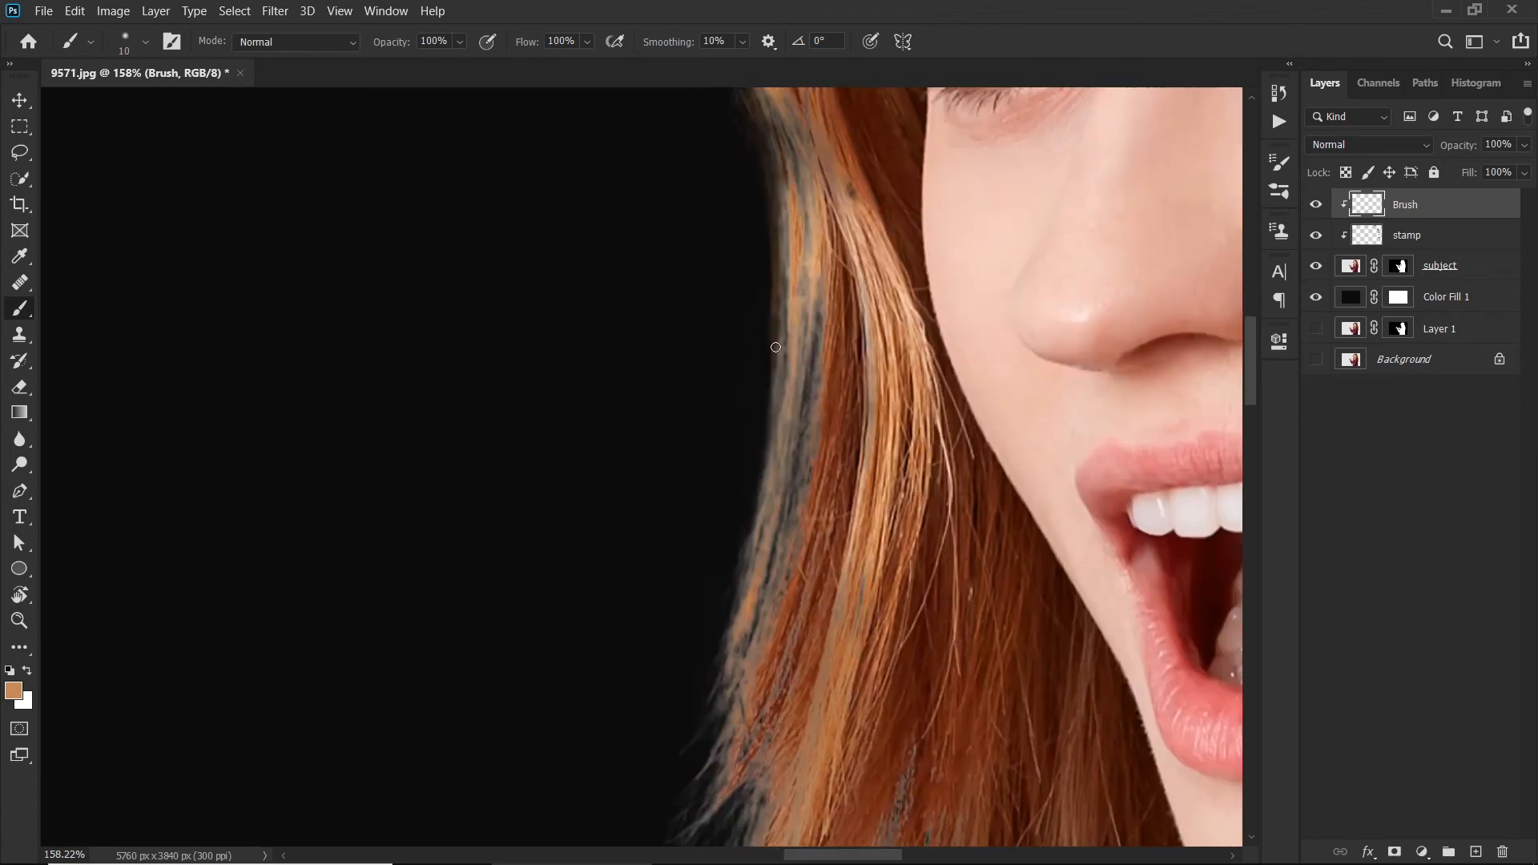
left_click_drag(776, 347, 772, 449)
left_click_drag(782, 319, 776, 476)
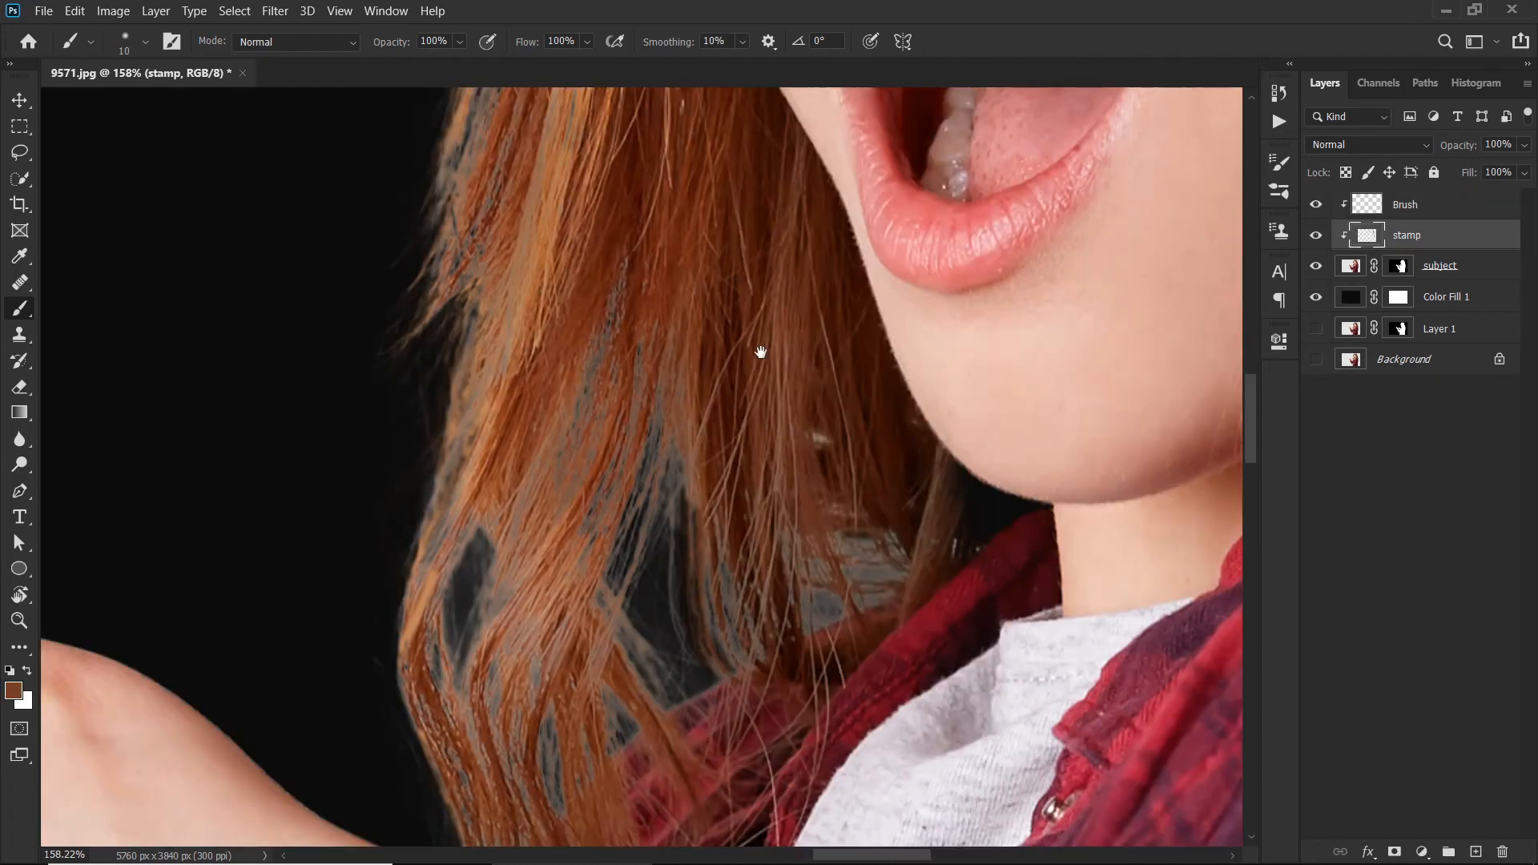
On the stamp layer, sample the inner hair beside the eye with the Clone Stamp and reset the clone source rotation to 0.0°.
left_click_drag(721, 339, 731, 574)
left_click_drag(700, 377, 703, 520)
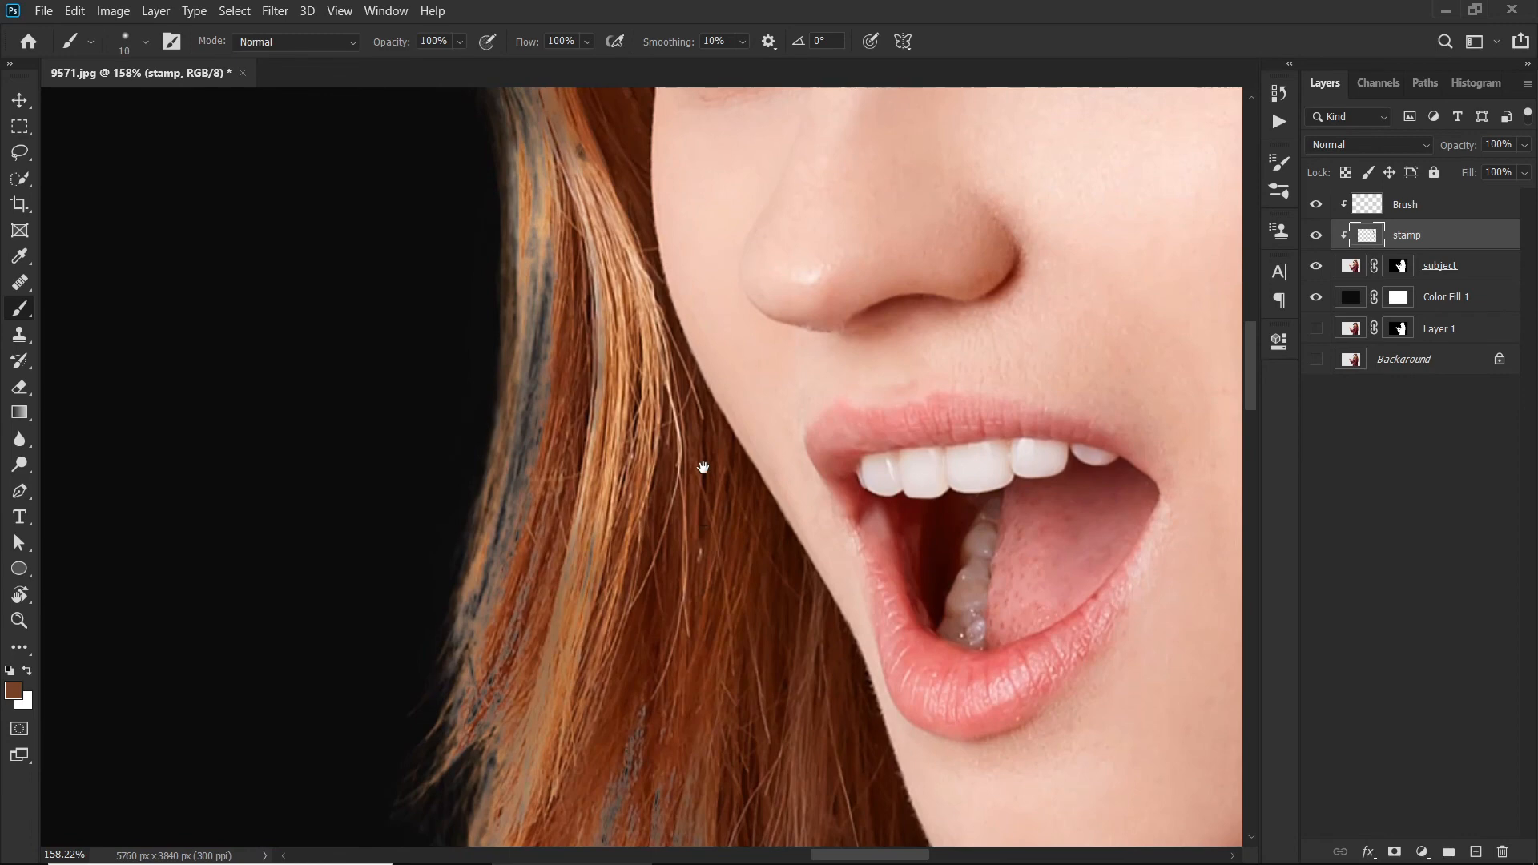
left_click_drag(700, 456, 703, 497)
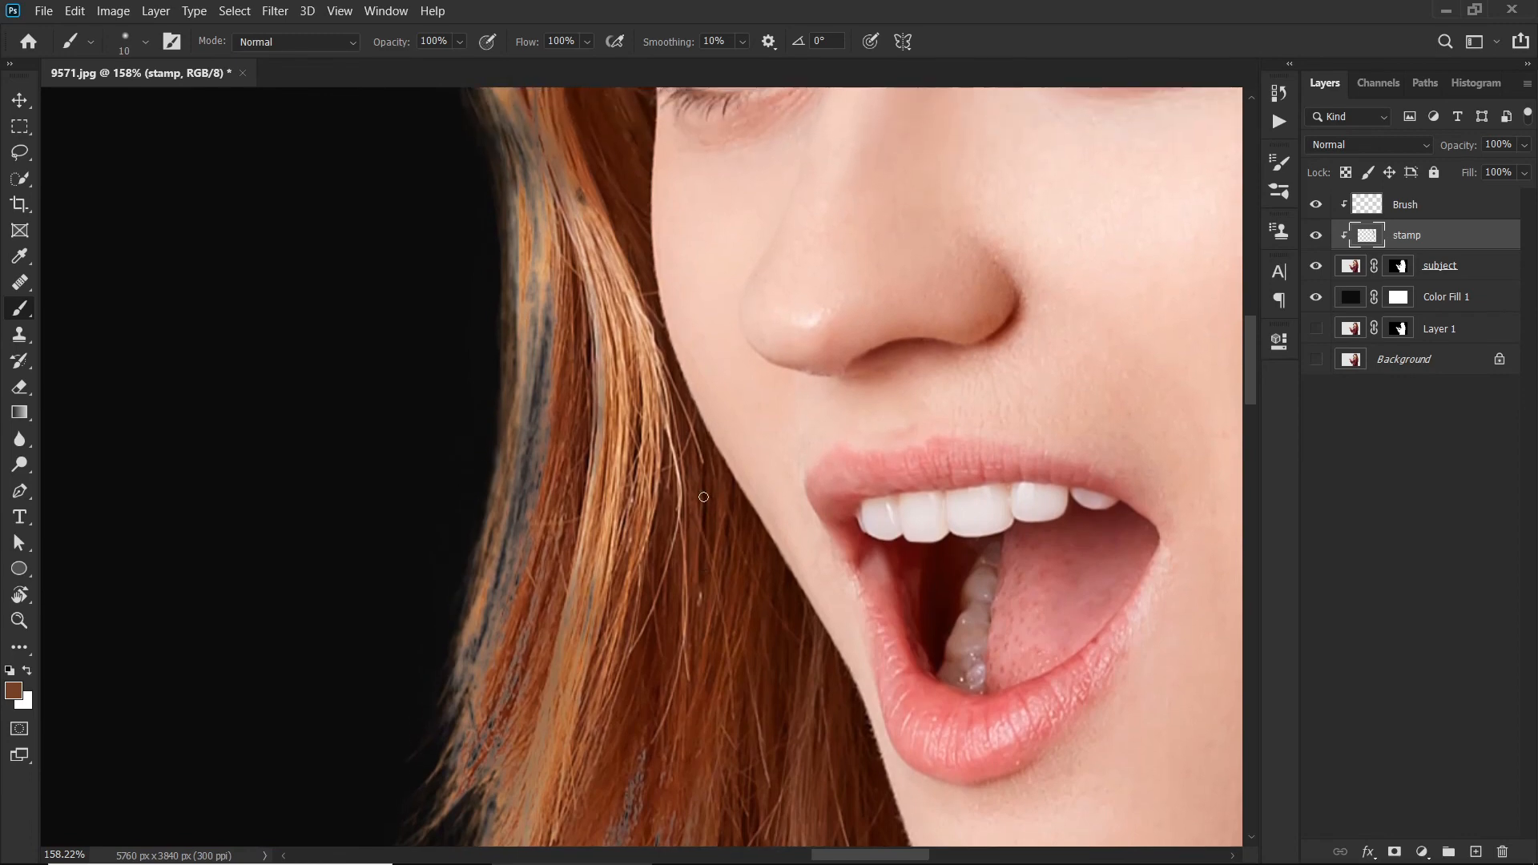
left_click_drag(833, 545, 810, 551)
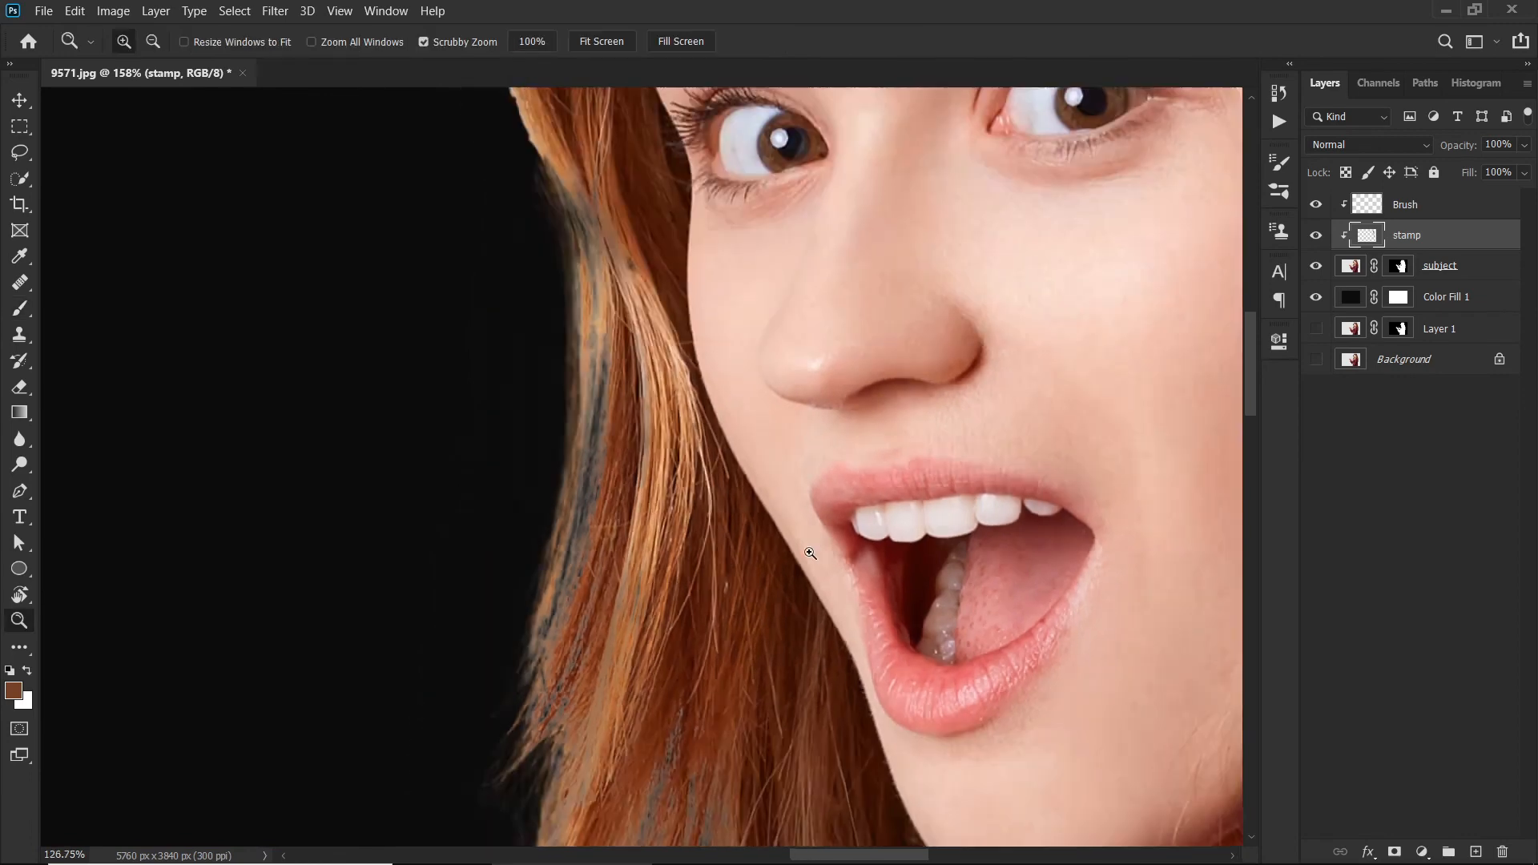
left_click(810, 552)
mouse_move(712, 411)
left_mouse_down()
mouse_move(673, 405)
mouse_move(681, 554)
left_mouse_up()
left_click_drag(677, 358, 690, 475)
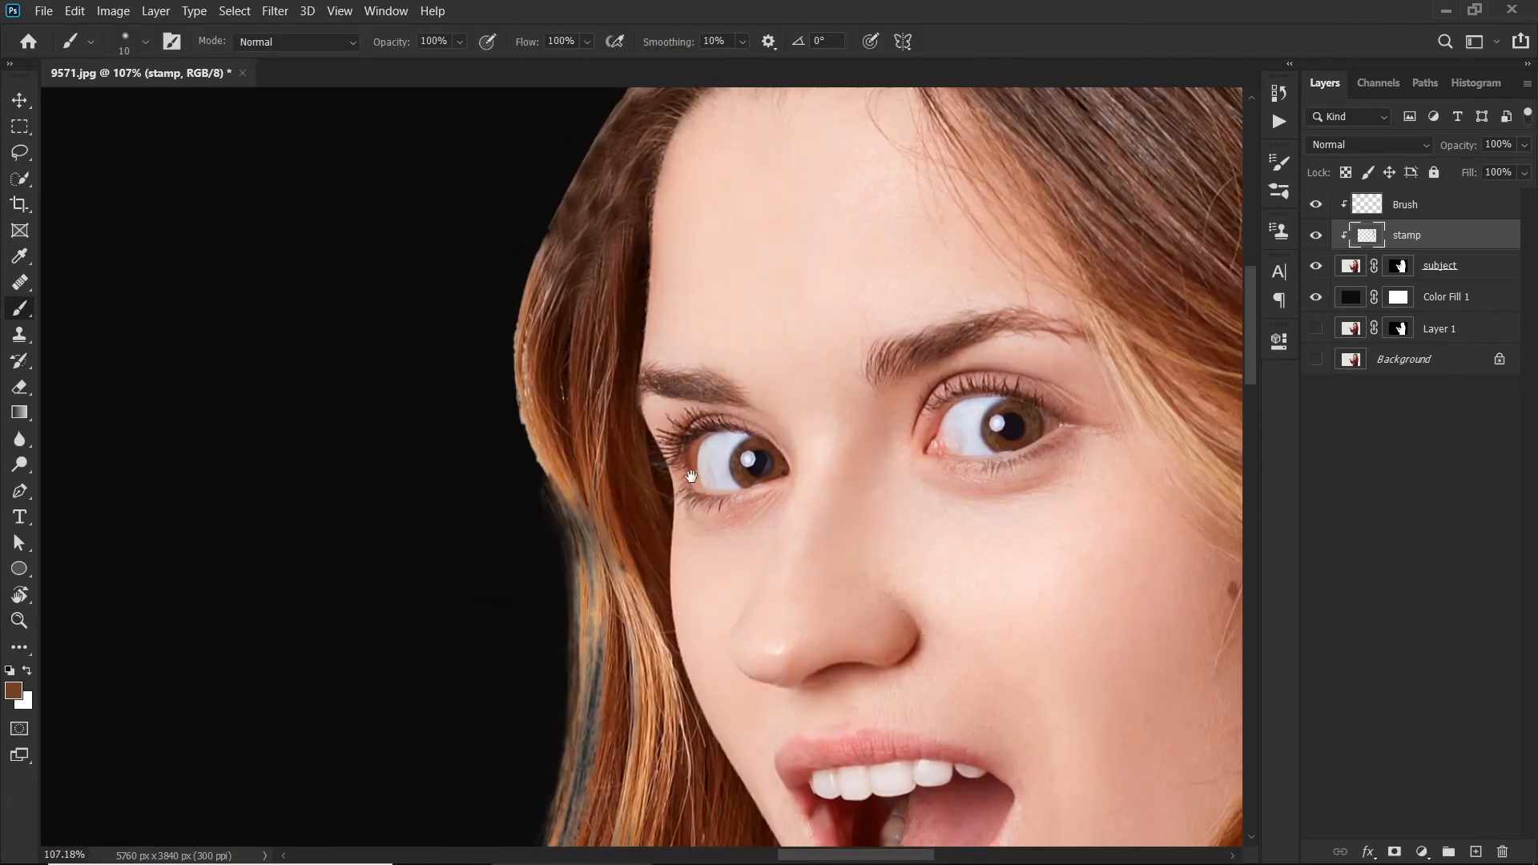
left_click_drag(647, 565, 624, 509)
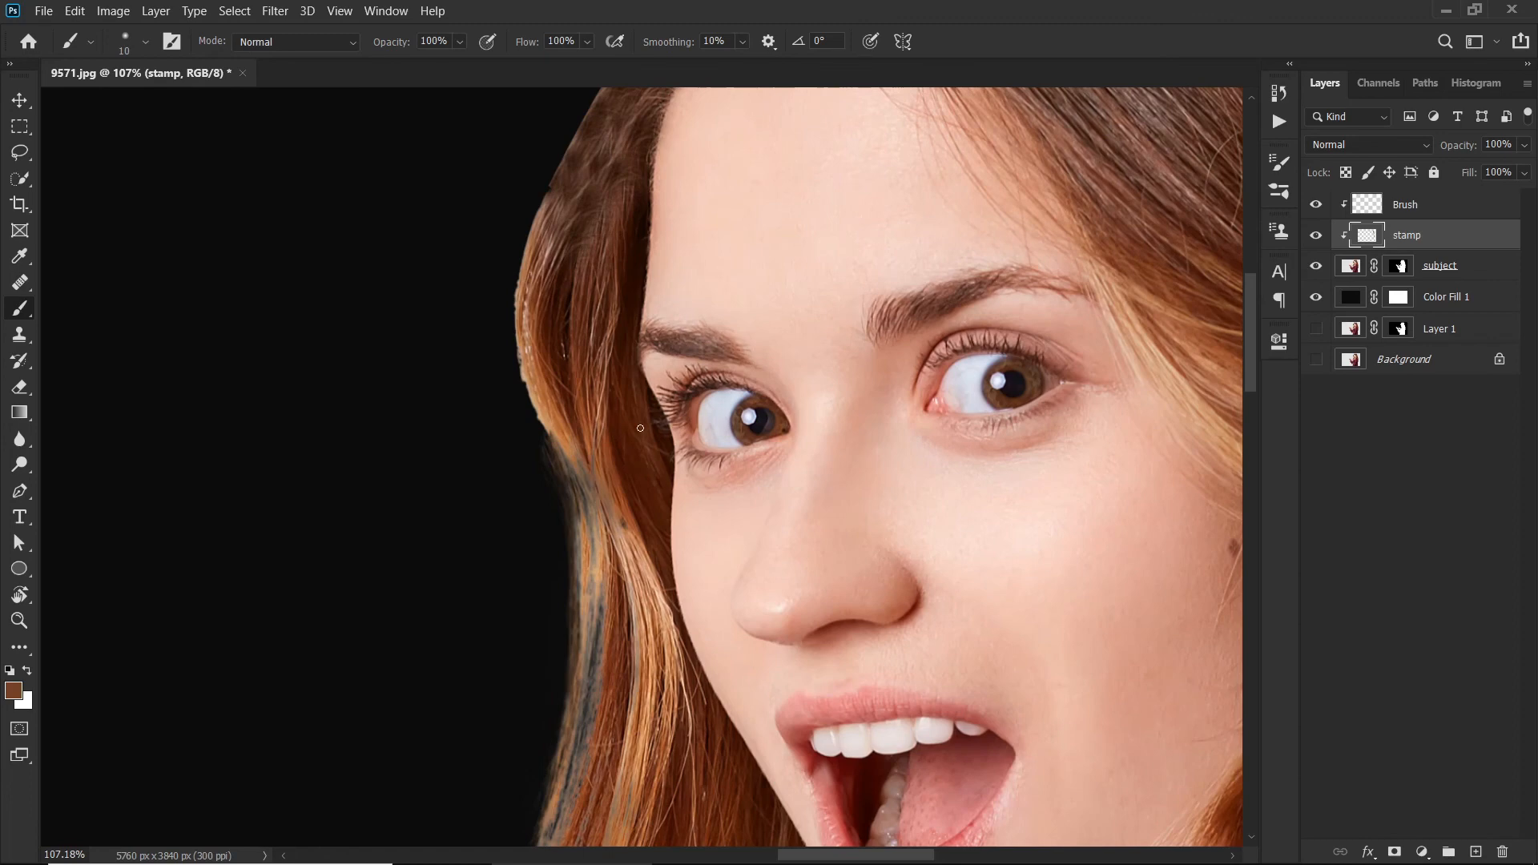
key("s")
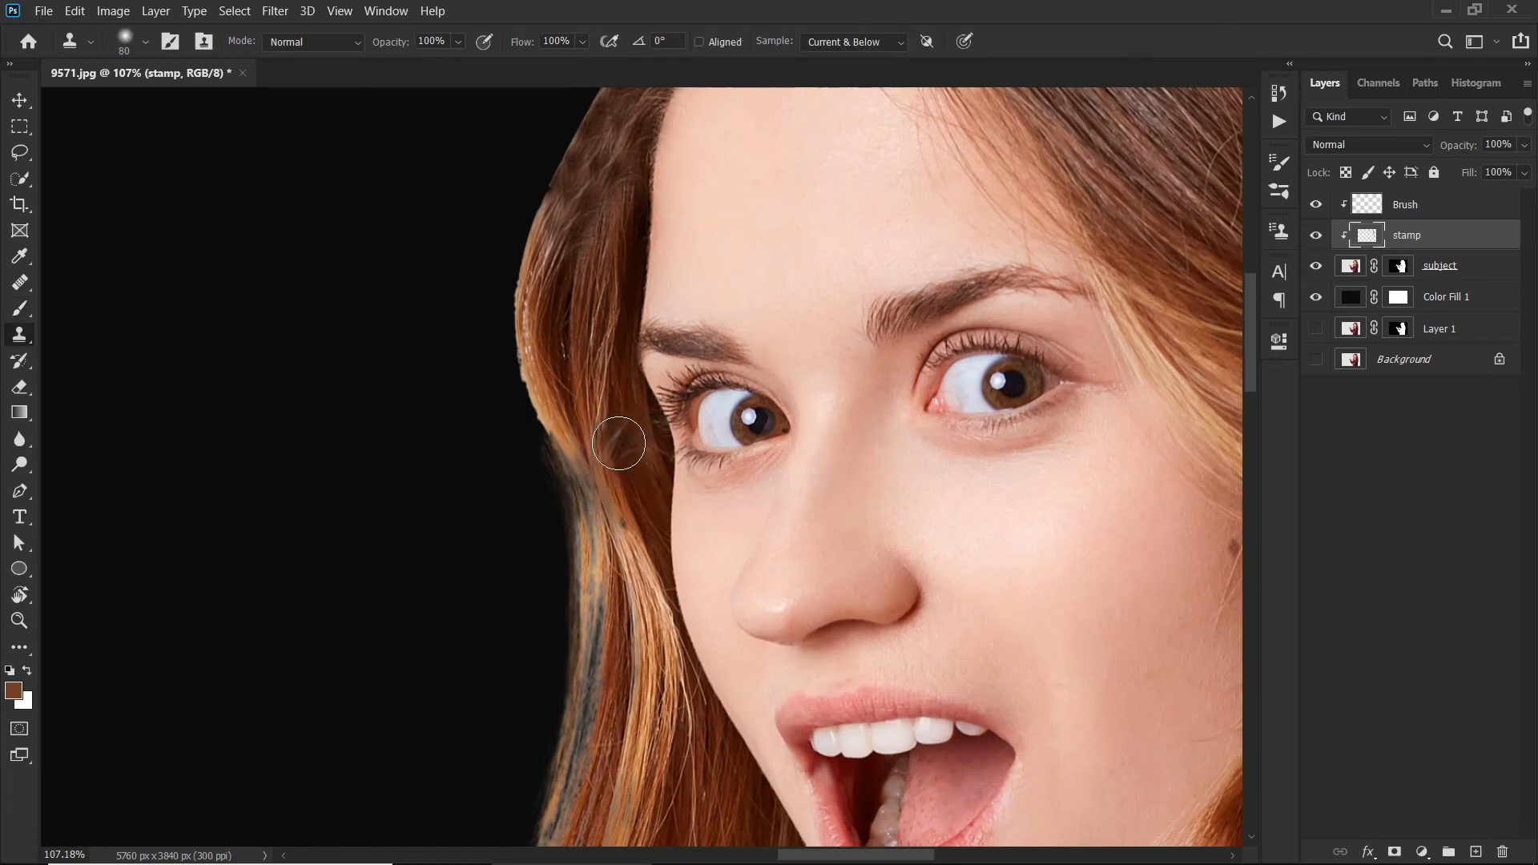
left_click(613, 448, "alt")
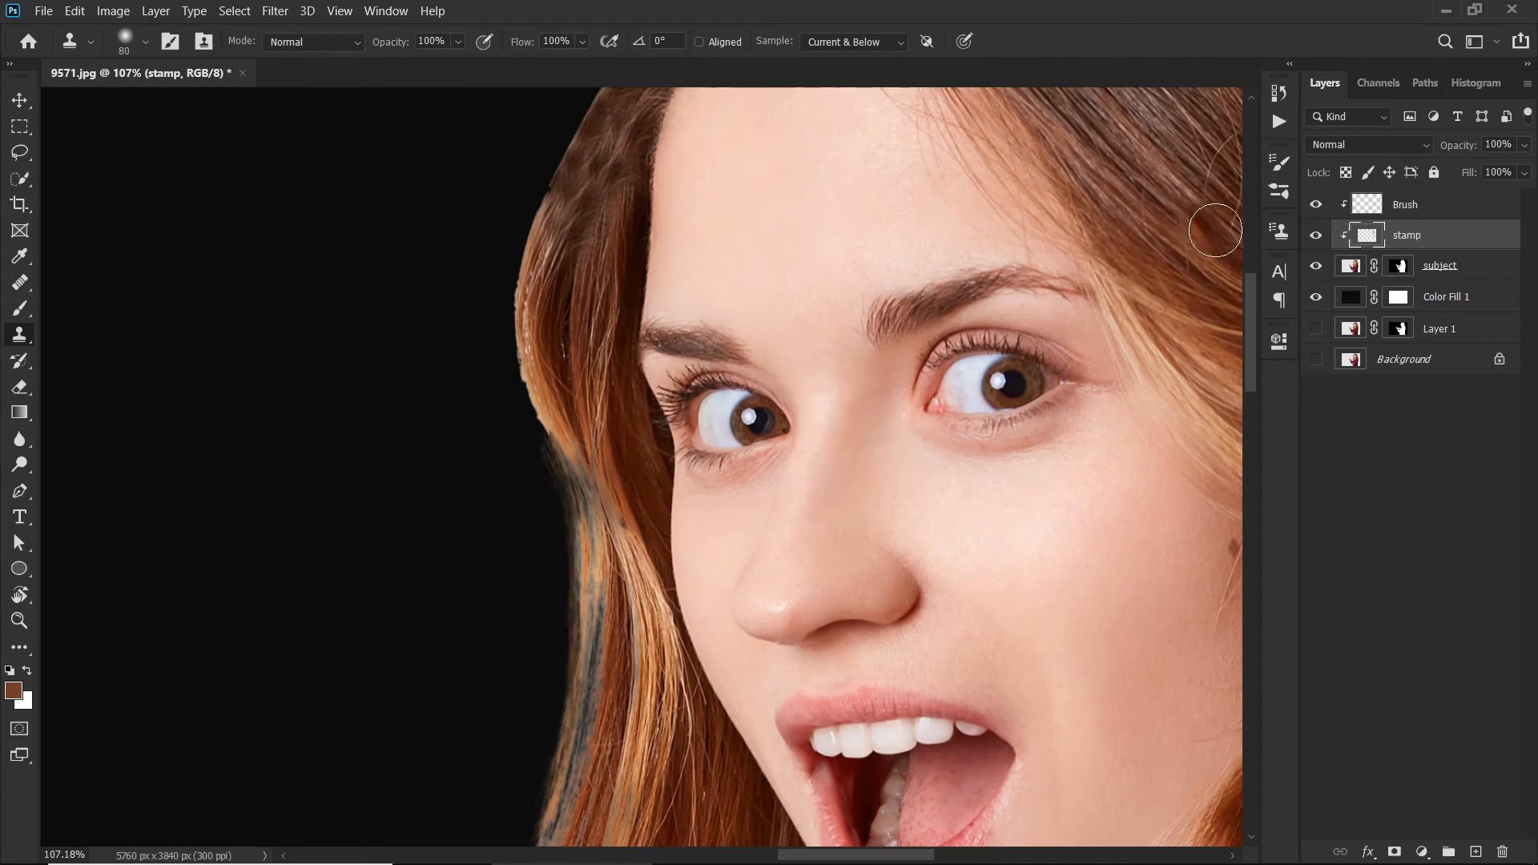
left_click(1291, 230)
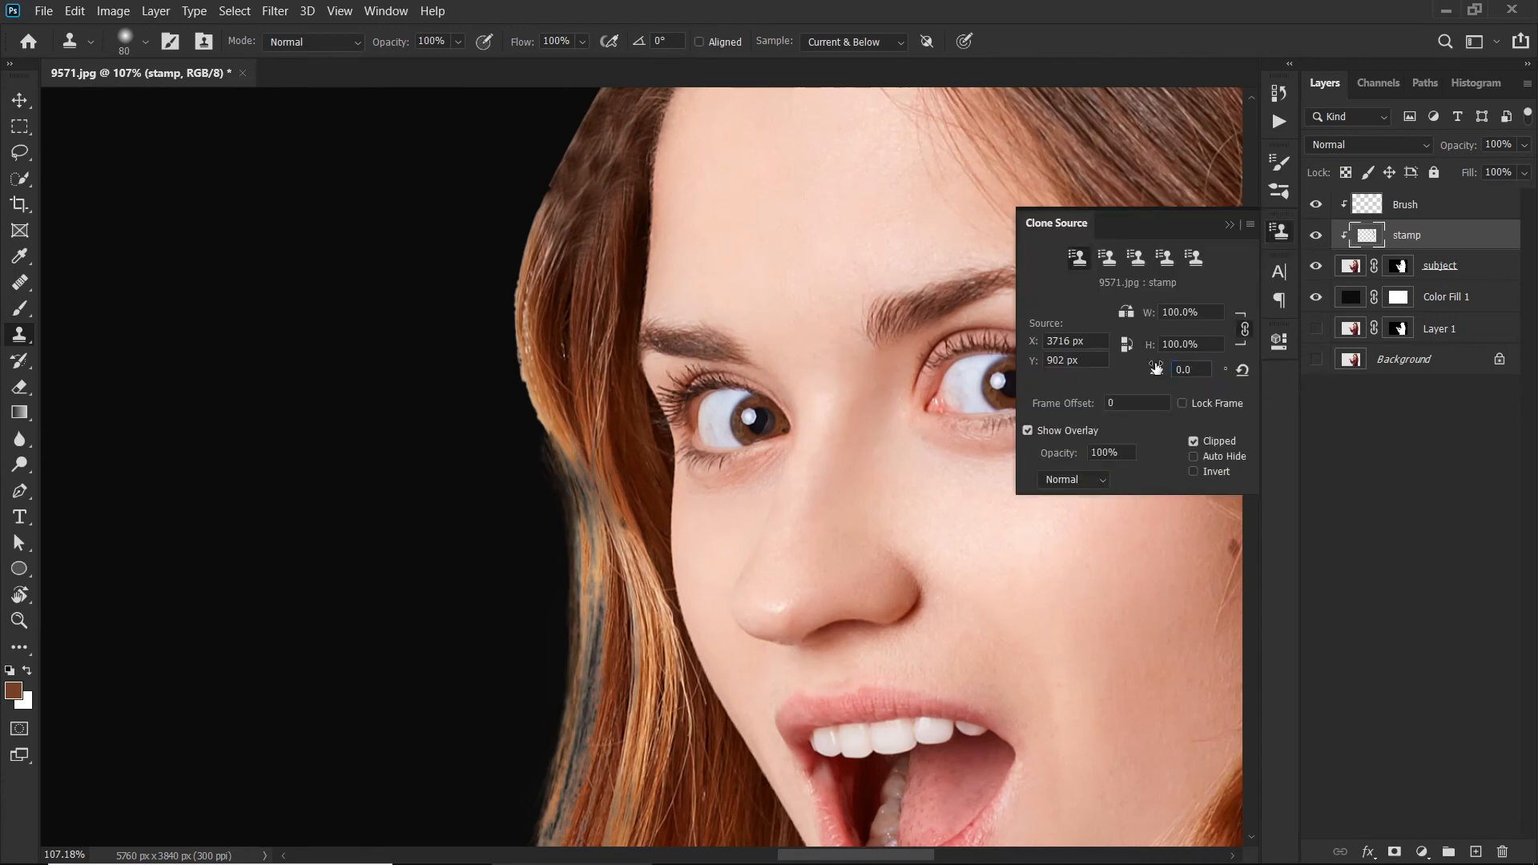
left_click(1228, 220)
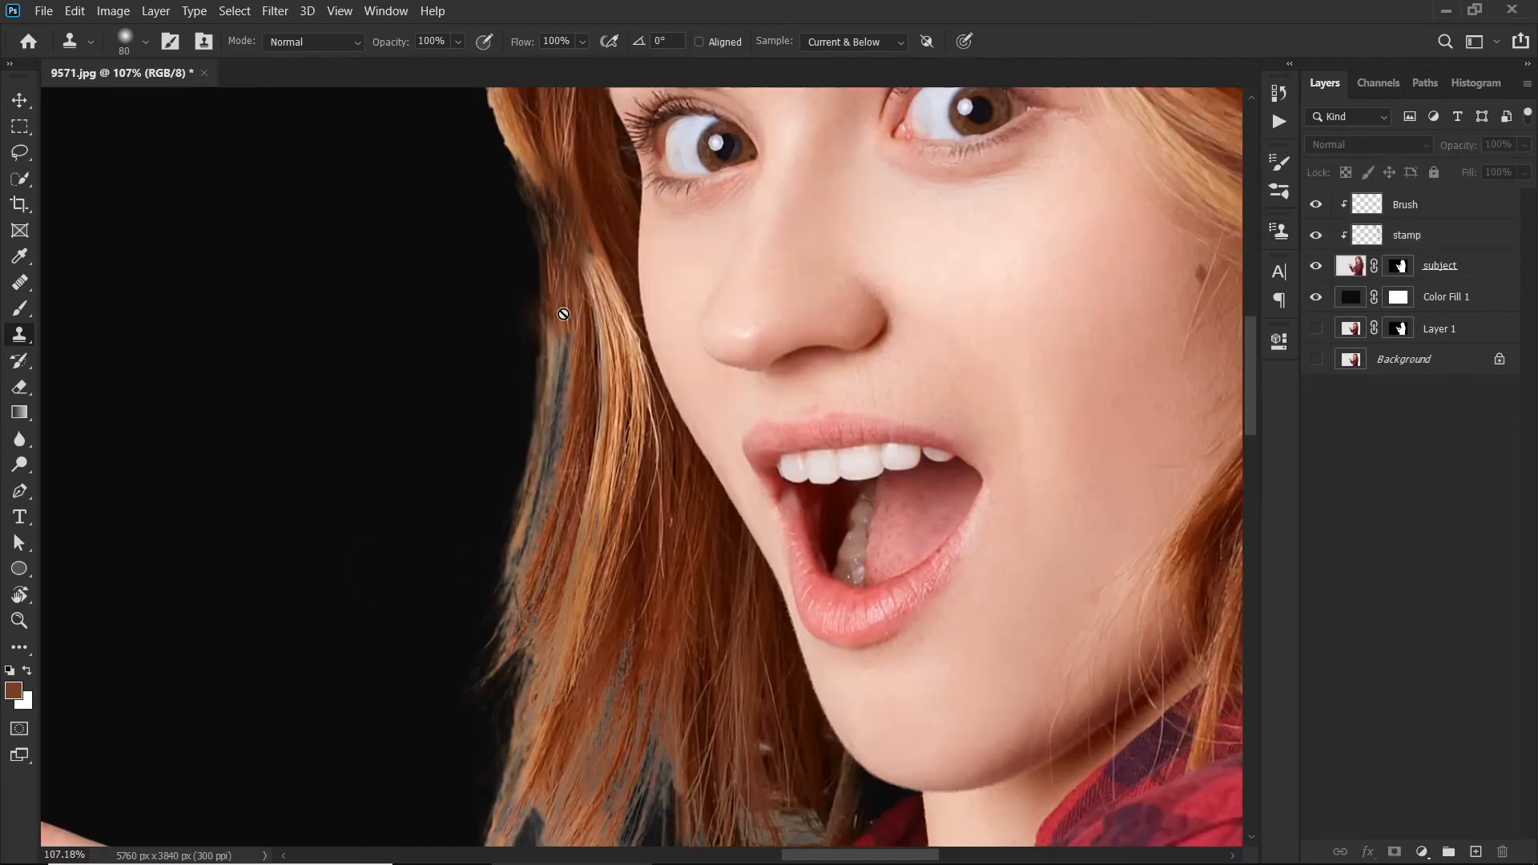
Reselect the stamp layer for cloning, keep sampling from Current & Below and turn on Aligned.
left_click(564, 331)
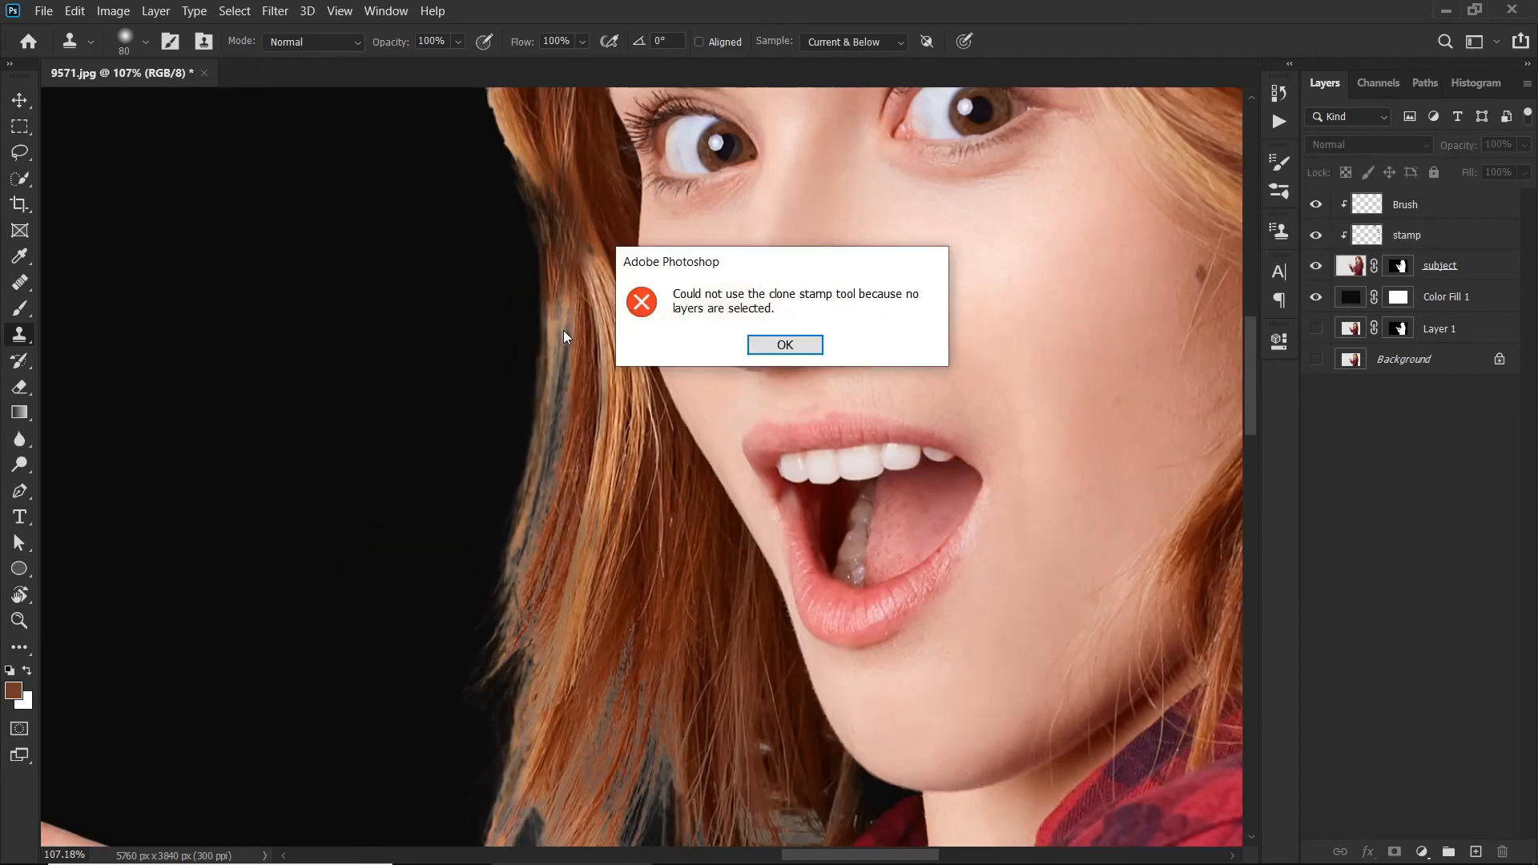
left_click(784, 345)
left_click(1442, 240)
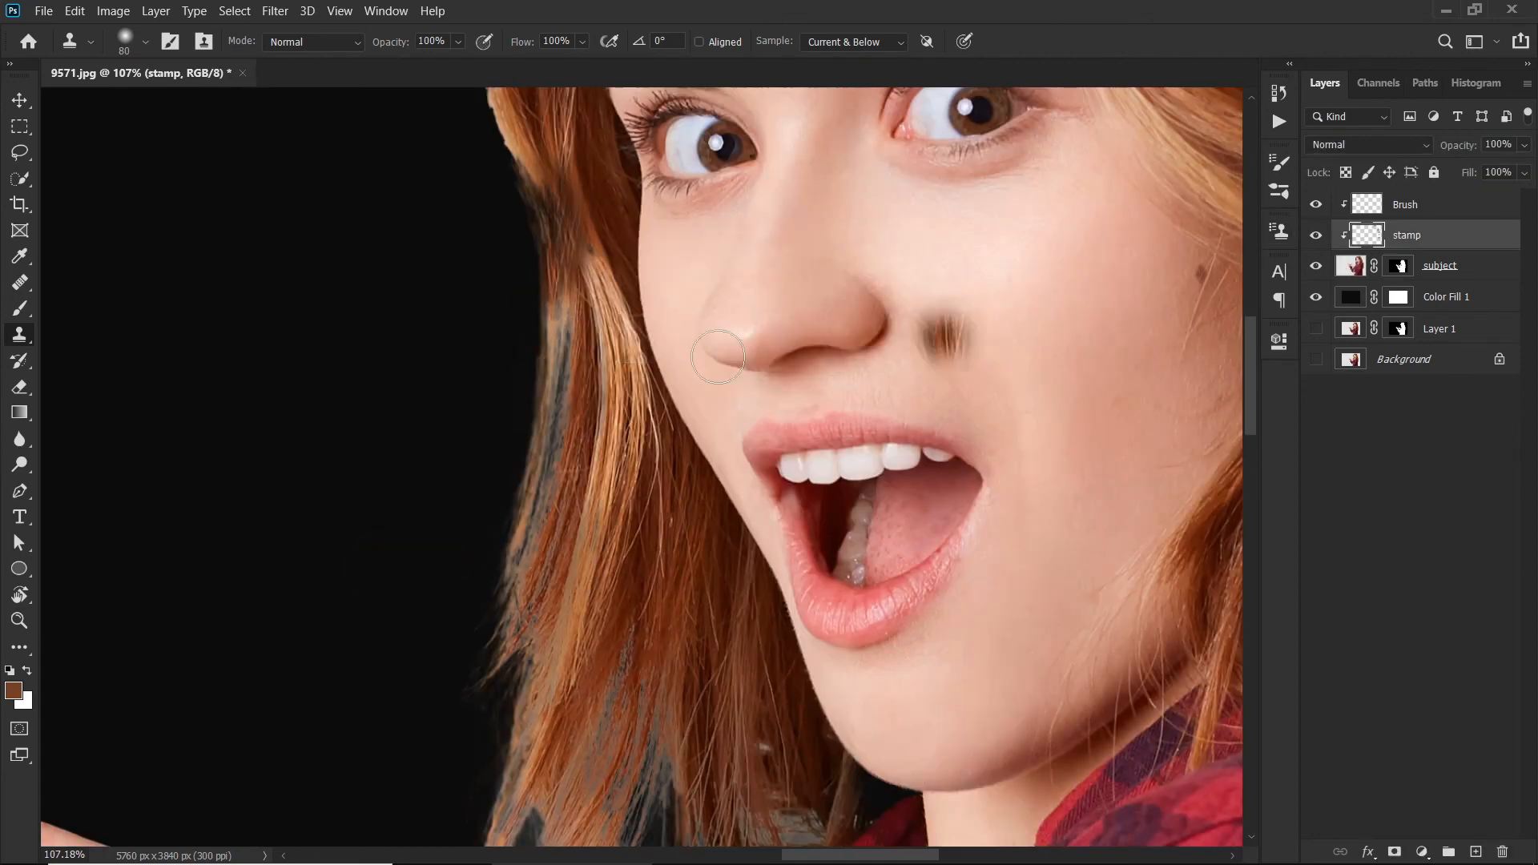
left_click(843, 41)
left_click(843, 40)
left_click(842, 40)
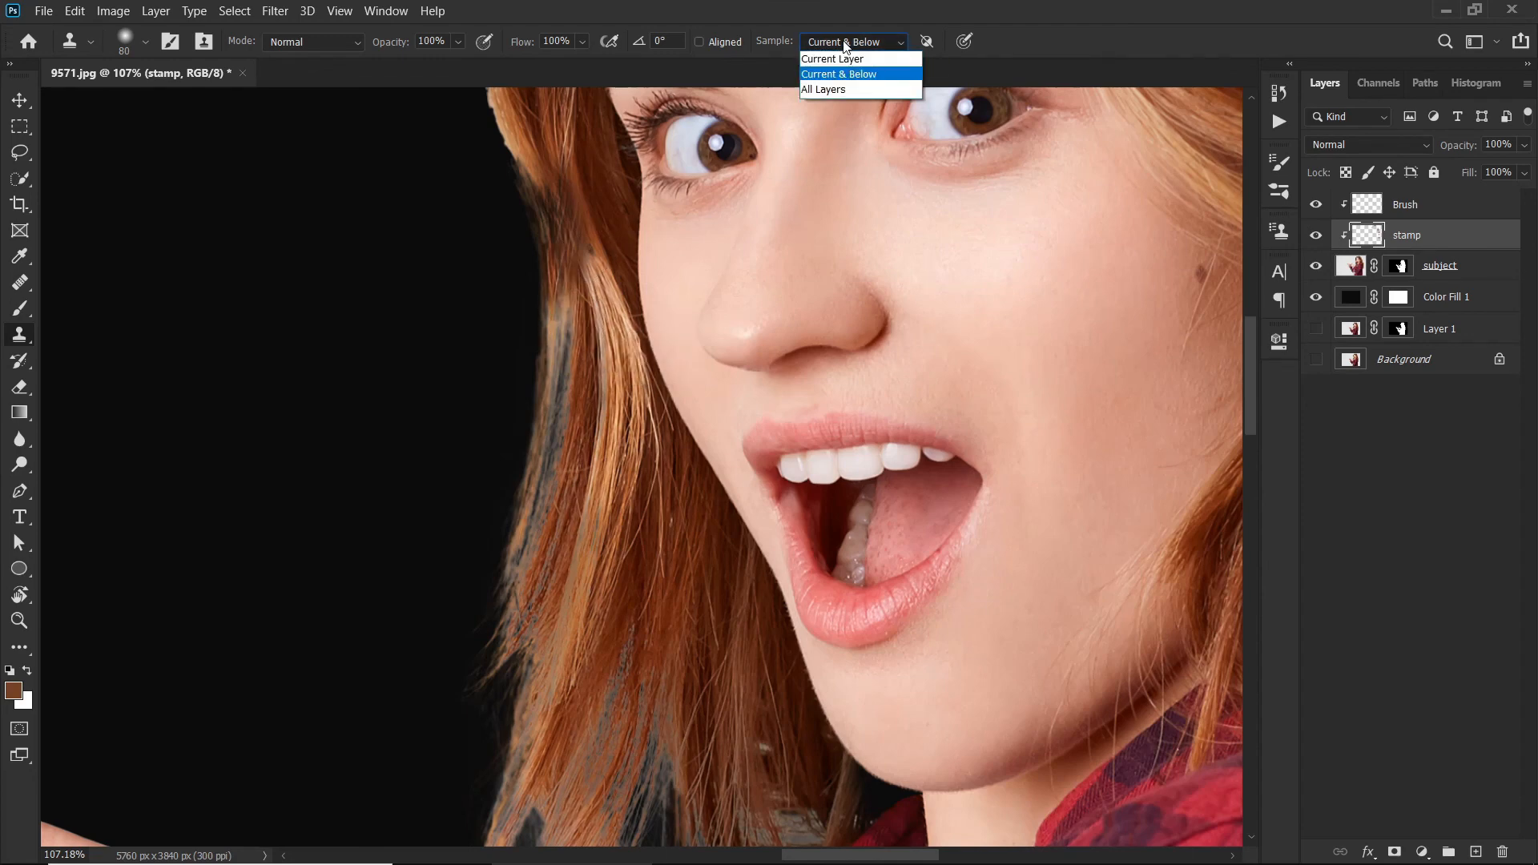
left_click(843, 40)
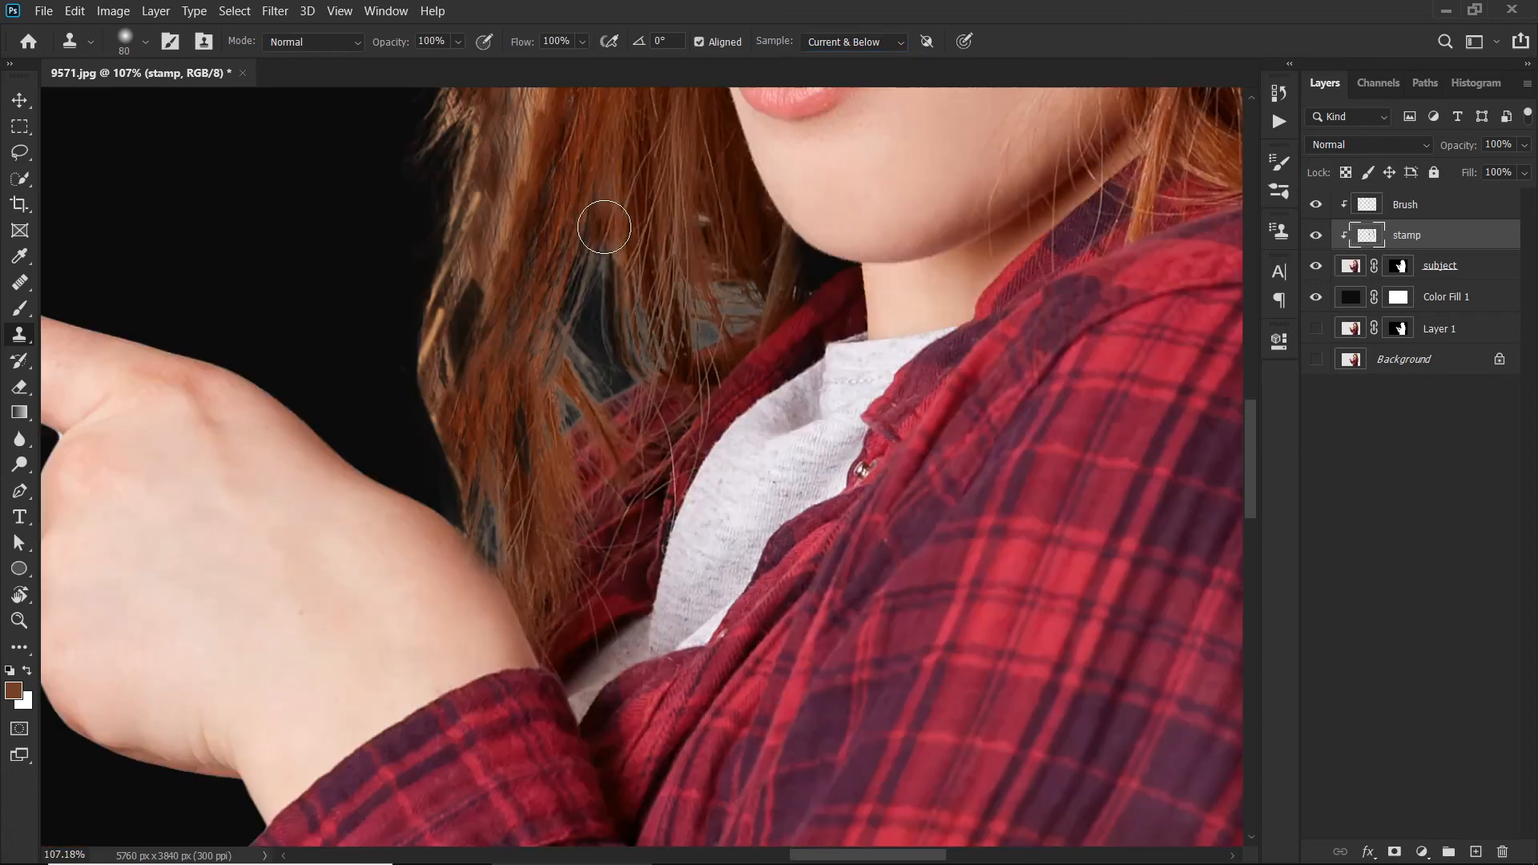
Clone reddish-brown hair over the remaining gray gaps and light strands beside the cheek and chin.
mouse_move(601, 223)
left_mouse_down()
mouse_move(627, 382)
mouse_move(658, 343)
mouse_move(662, 377)
mouse_move(613, 364)
mouse_move(565, 378)
mouse_move(553, 418)
mouse_move(656, 287)
mouse_move(726, 303)
mouse_move(682, 298)
mouse_move(701, 326)
mouse_move(729, 309)
left_mouse_up()
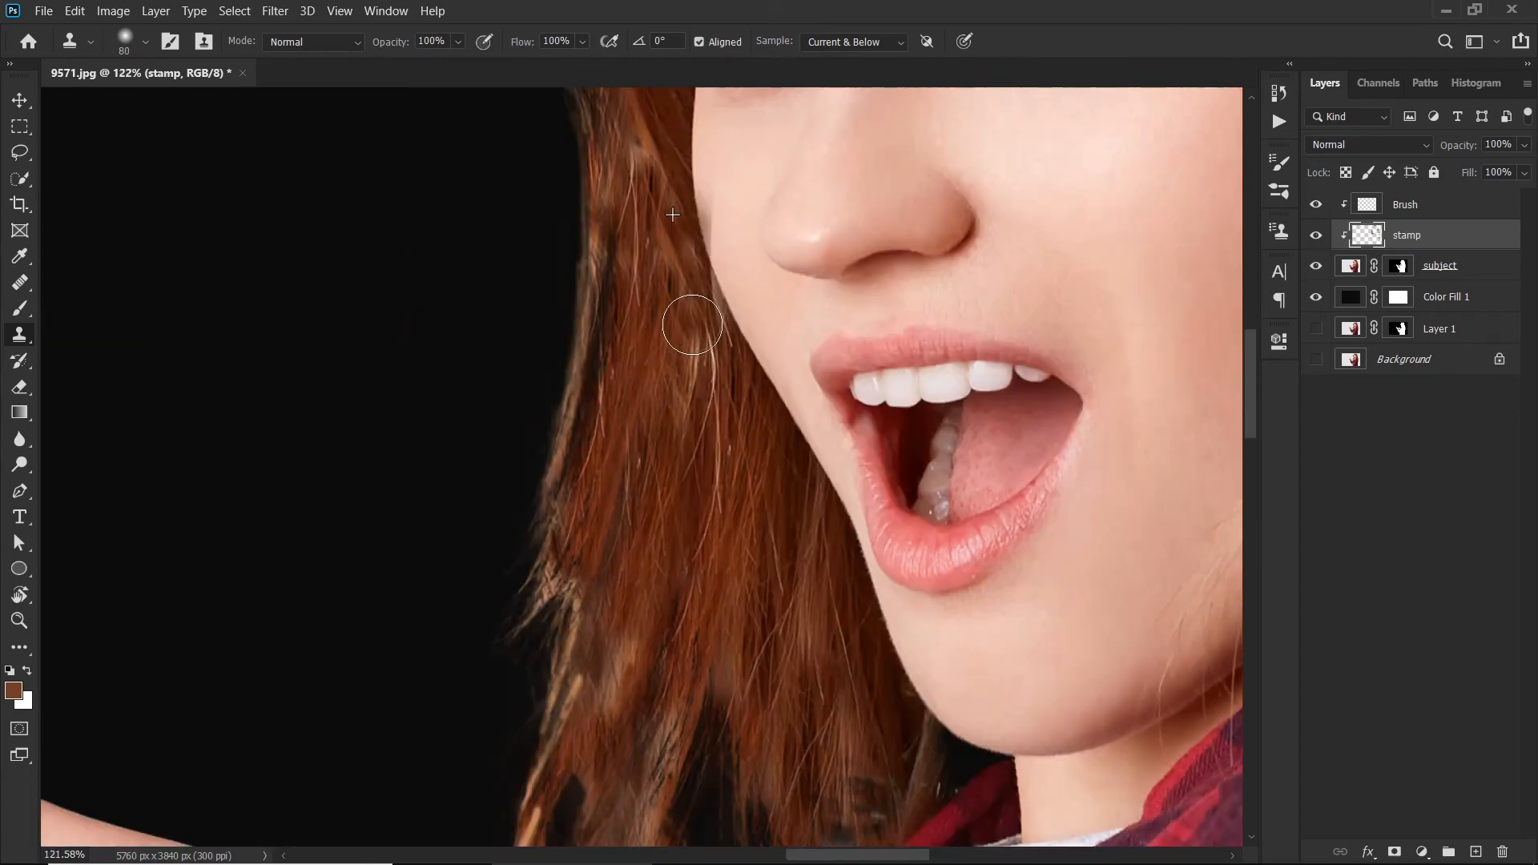
left_click_drag(690, 353, 671, 439)
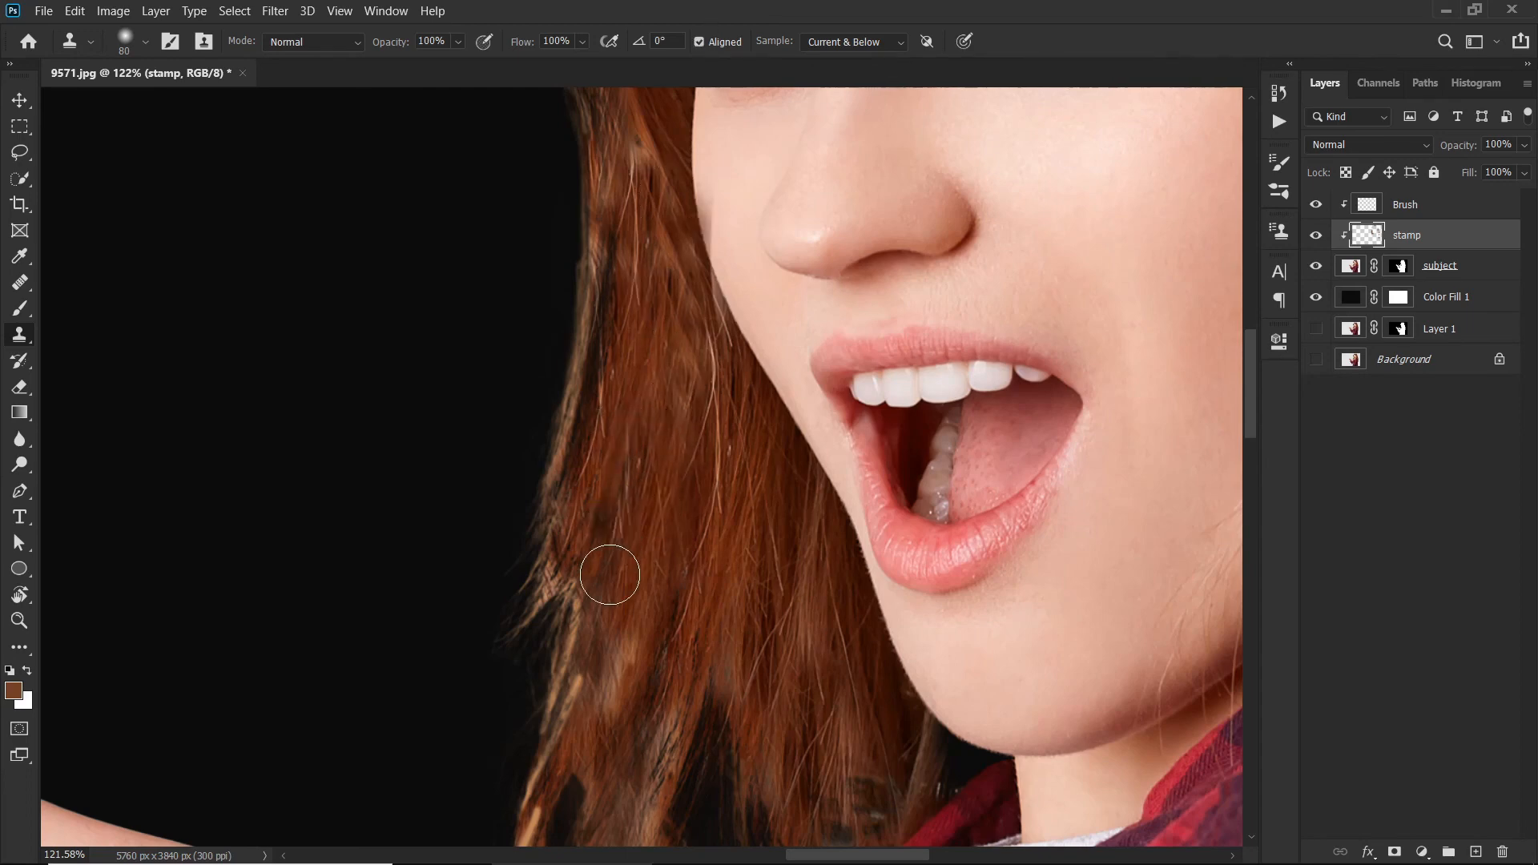
View the whole image and hide the stamp and Brush layers to compare the hair with its unretouched state.
key("ctrl+0")
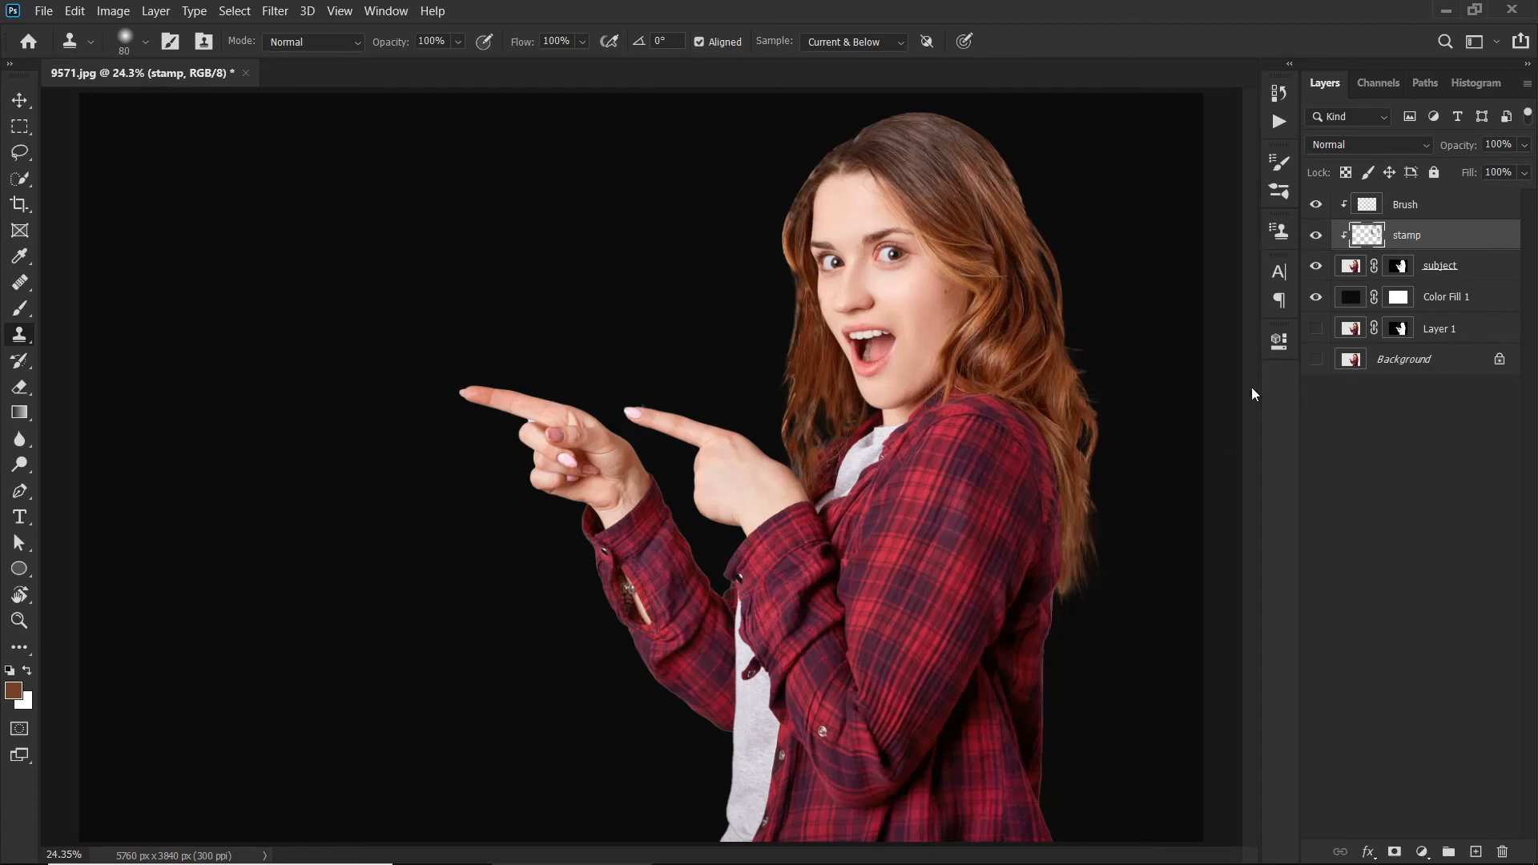
left_click(1319, 236)
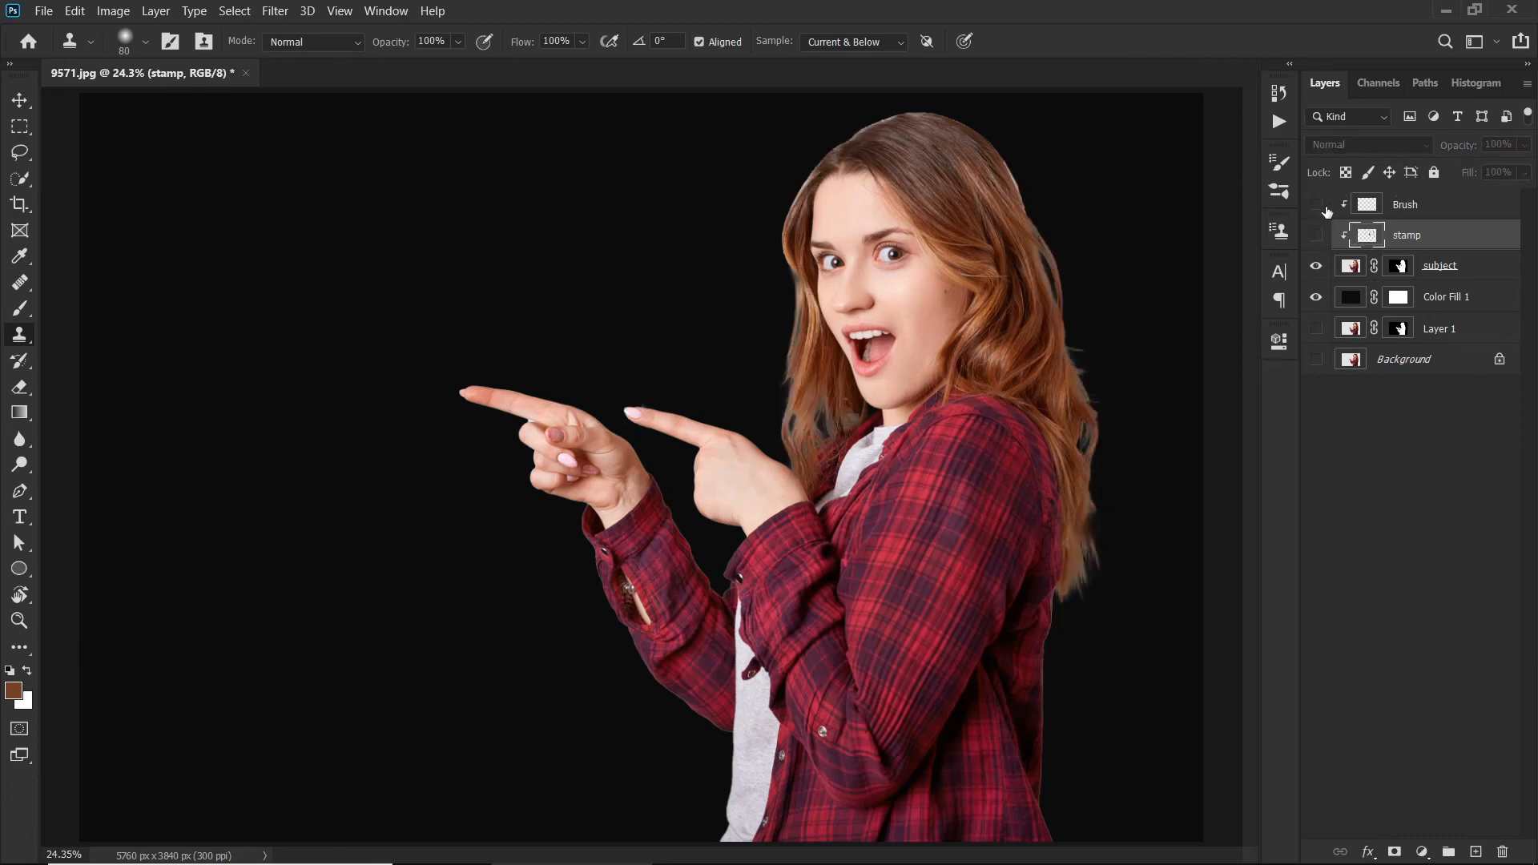
Show the Brush and stamp layers again and switch to the Blur Tool.
left_click(1318, 206)
left_click(1318, 235)
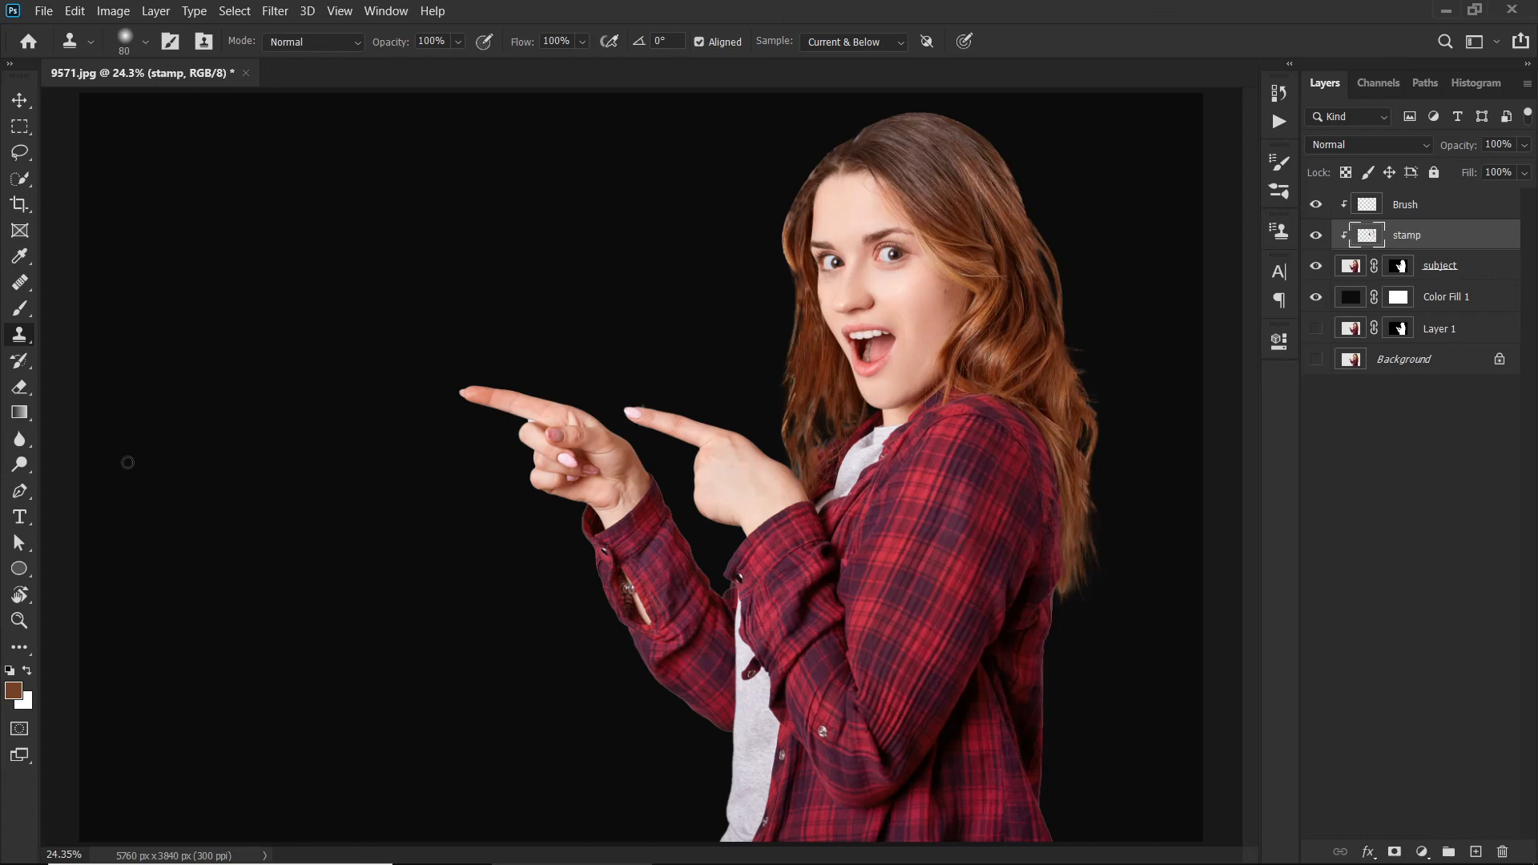
left_click(22, 437)
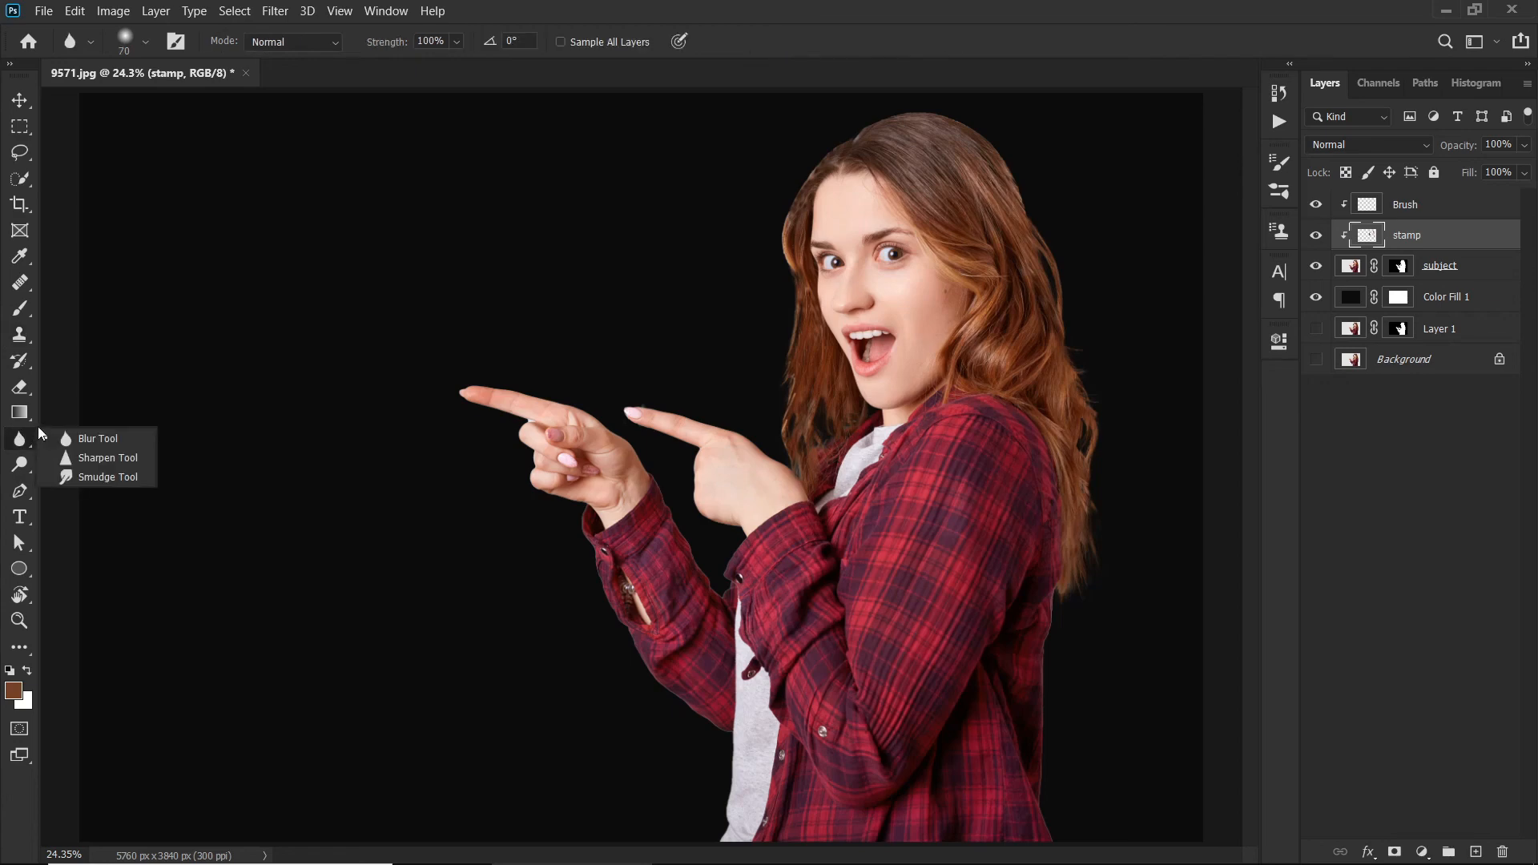
left_click(84, 440)
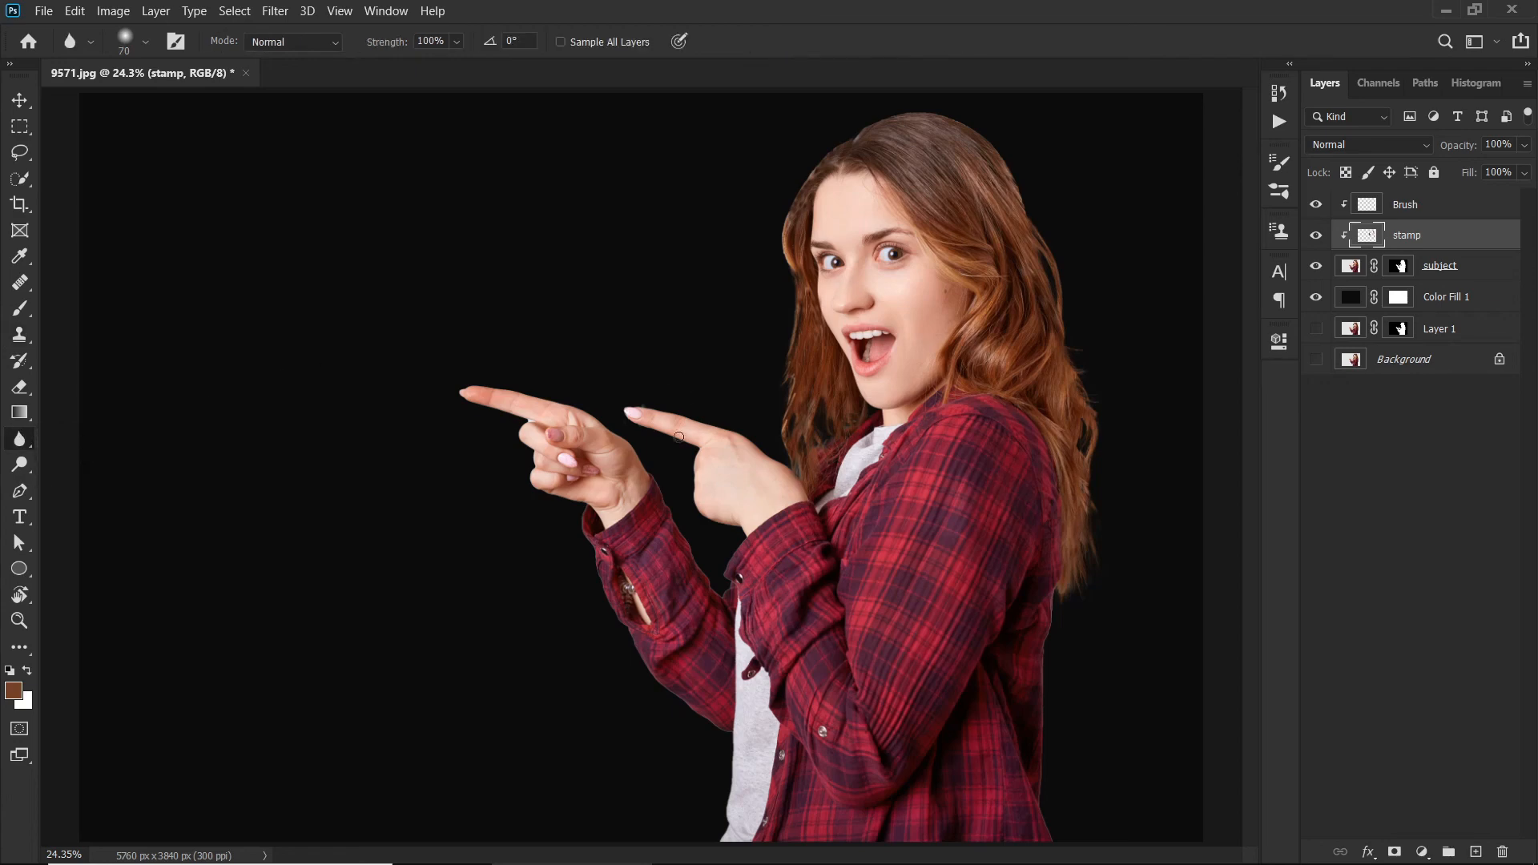
On the subject layer's mask, blur the outer hair edge above the pointing hand at 100% strength.
key("z")
left_click_drag(678, 437, 806, 402)
left_click(793, 408)
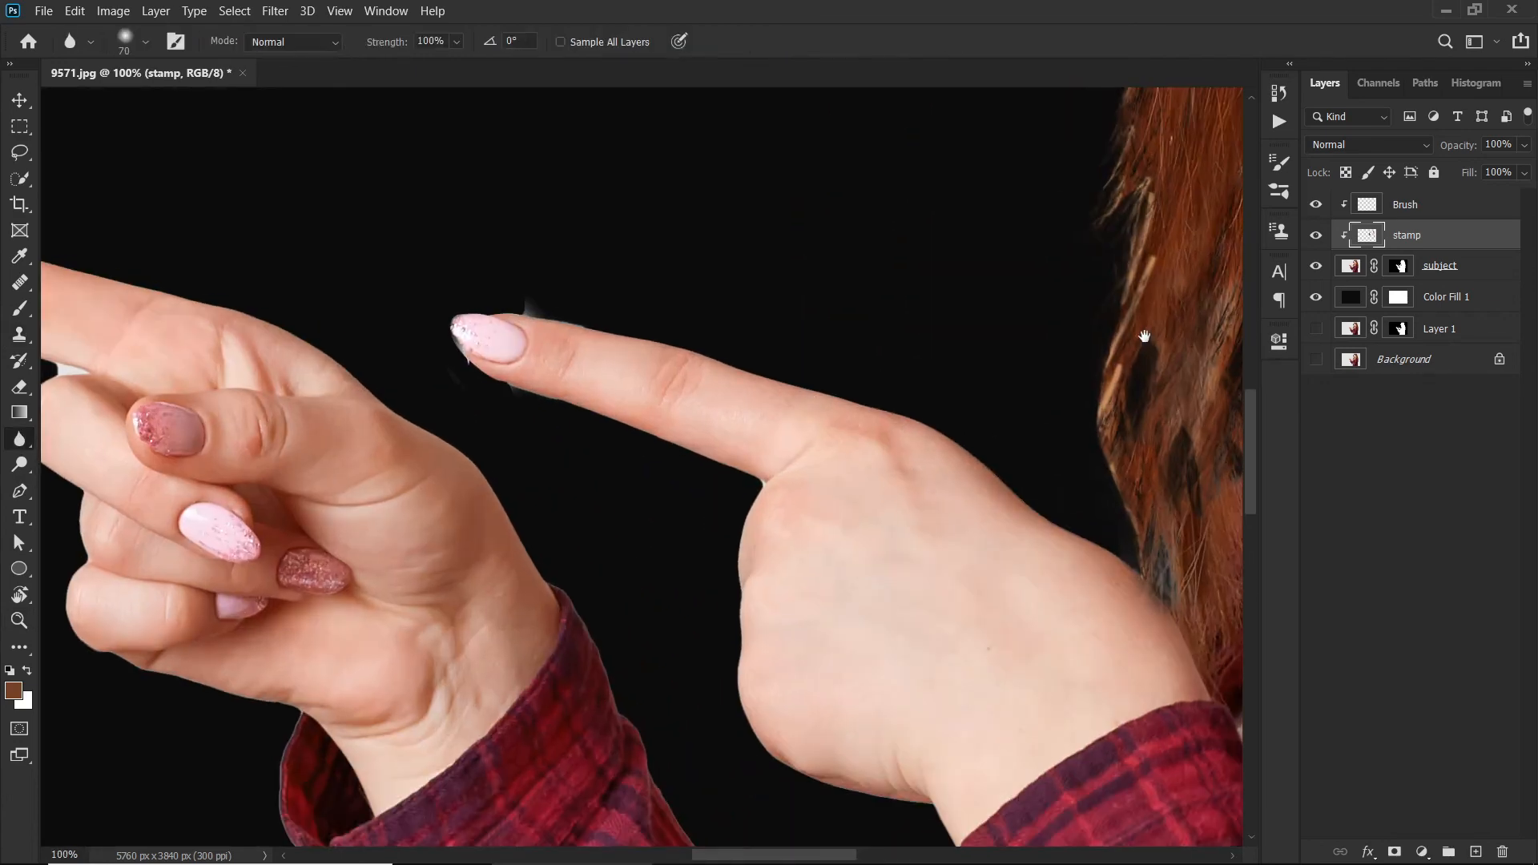
left_click_drag(1143, 337, 829, 419)
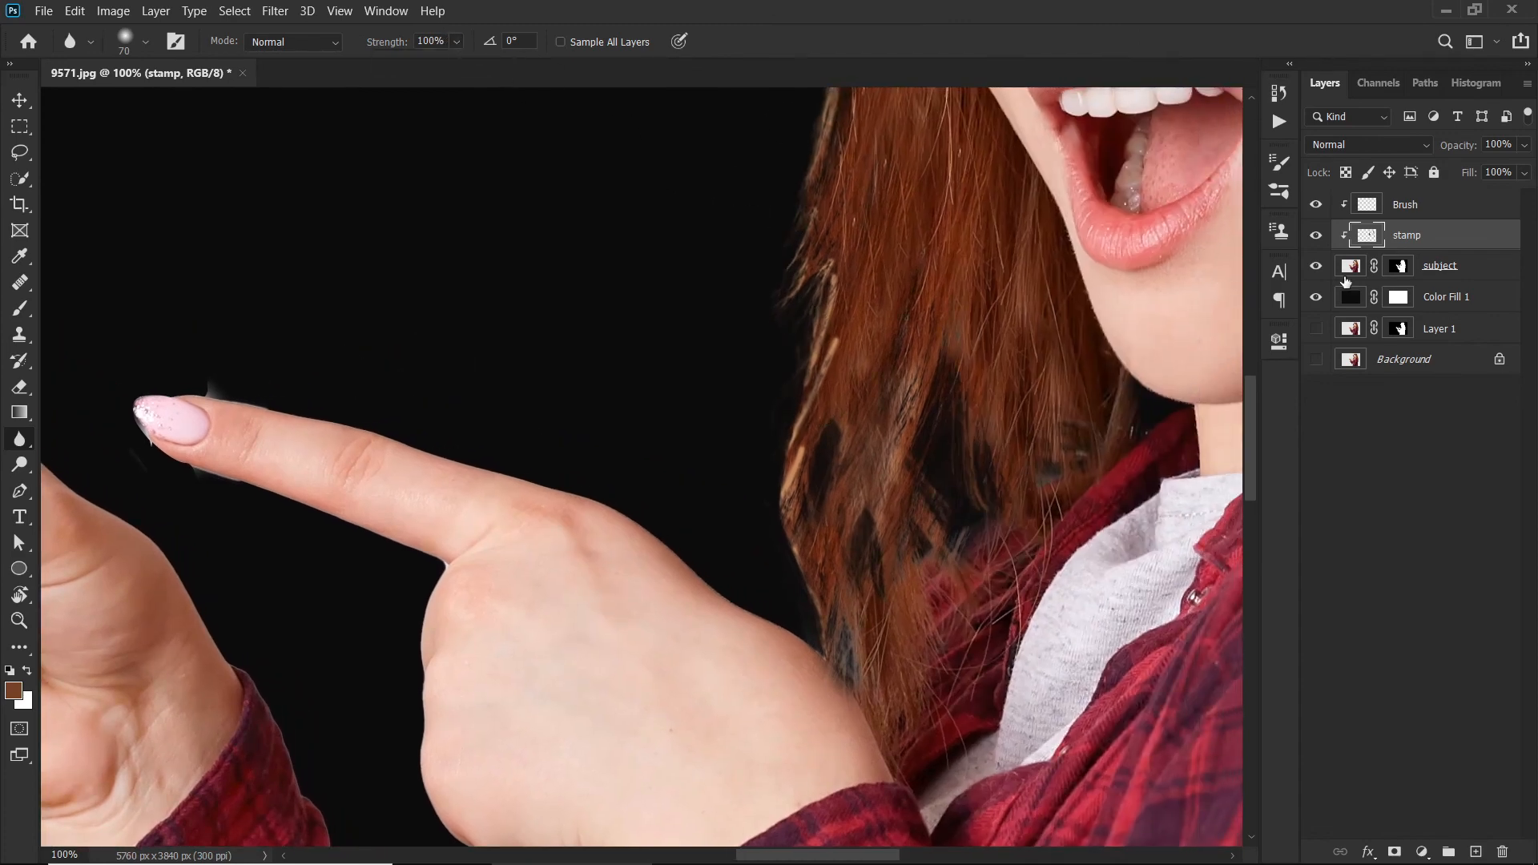
left_click(1399, 265)
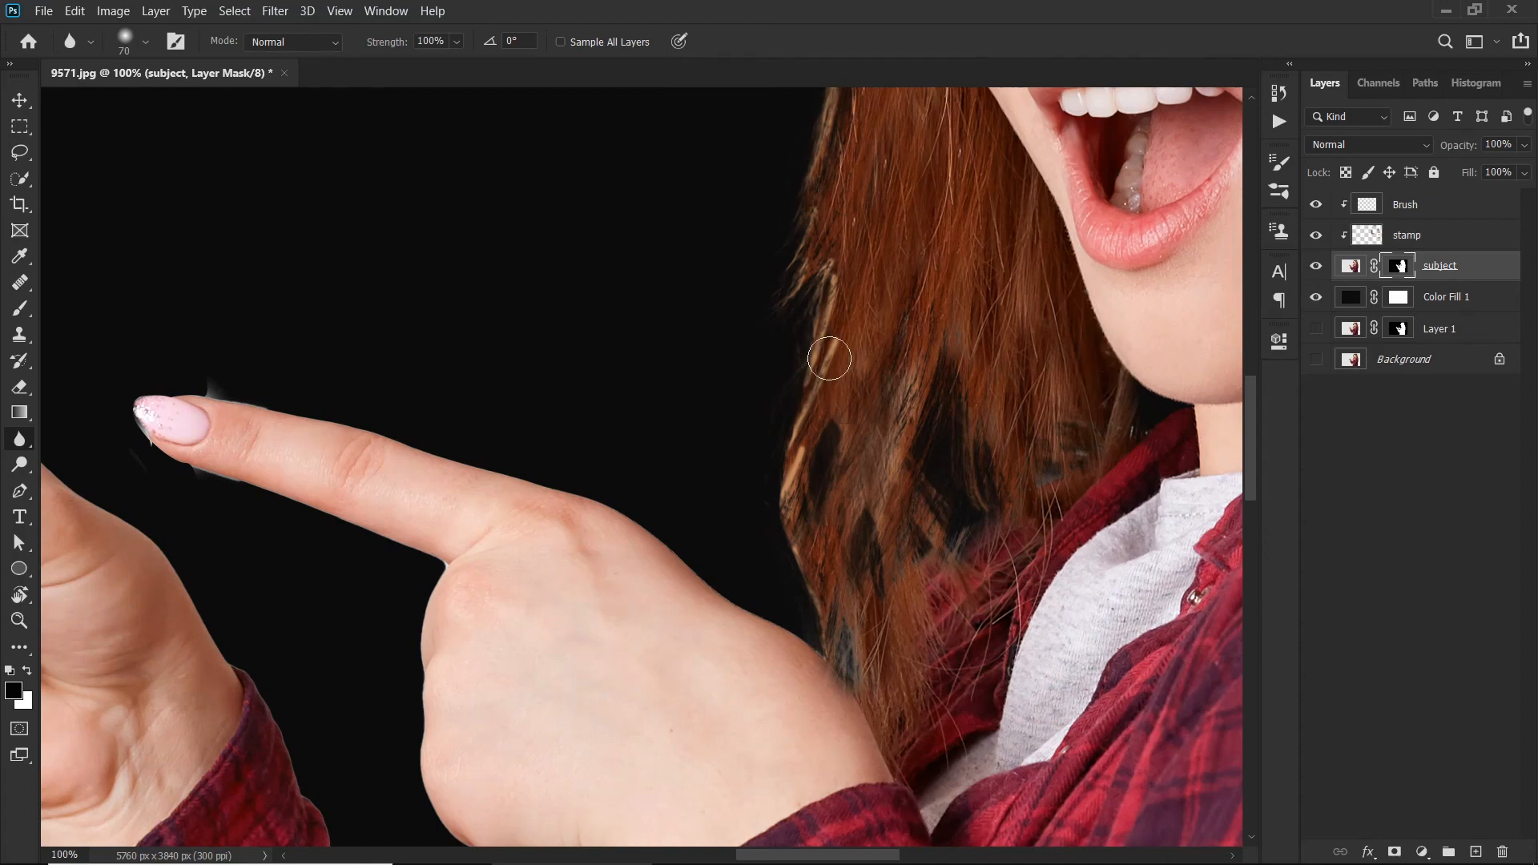
mouse_move(784, 527)
left_mouse_down()
mouse_move(844, 638)
mouse_move(825, 528)
mouse_move(830, 629)
mouse_move(817, 523)
left_mouse_up()
Target the subject layer's image instead of its mask and blur the hair edge beside the forehead.
scroll(844, 313, "up", 5)
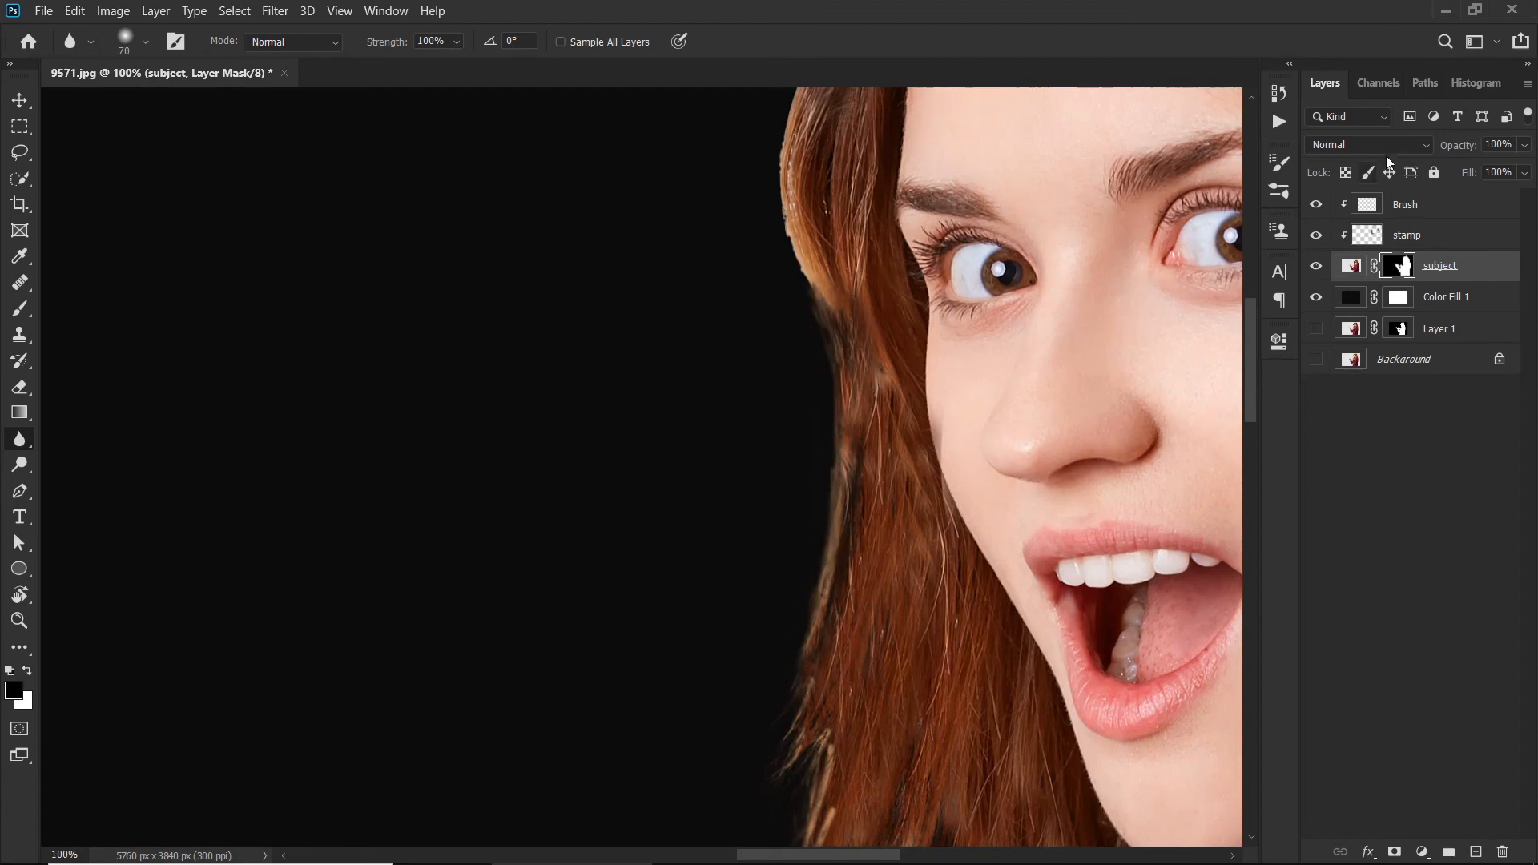
left_click(1349, 267)
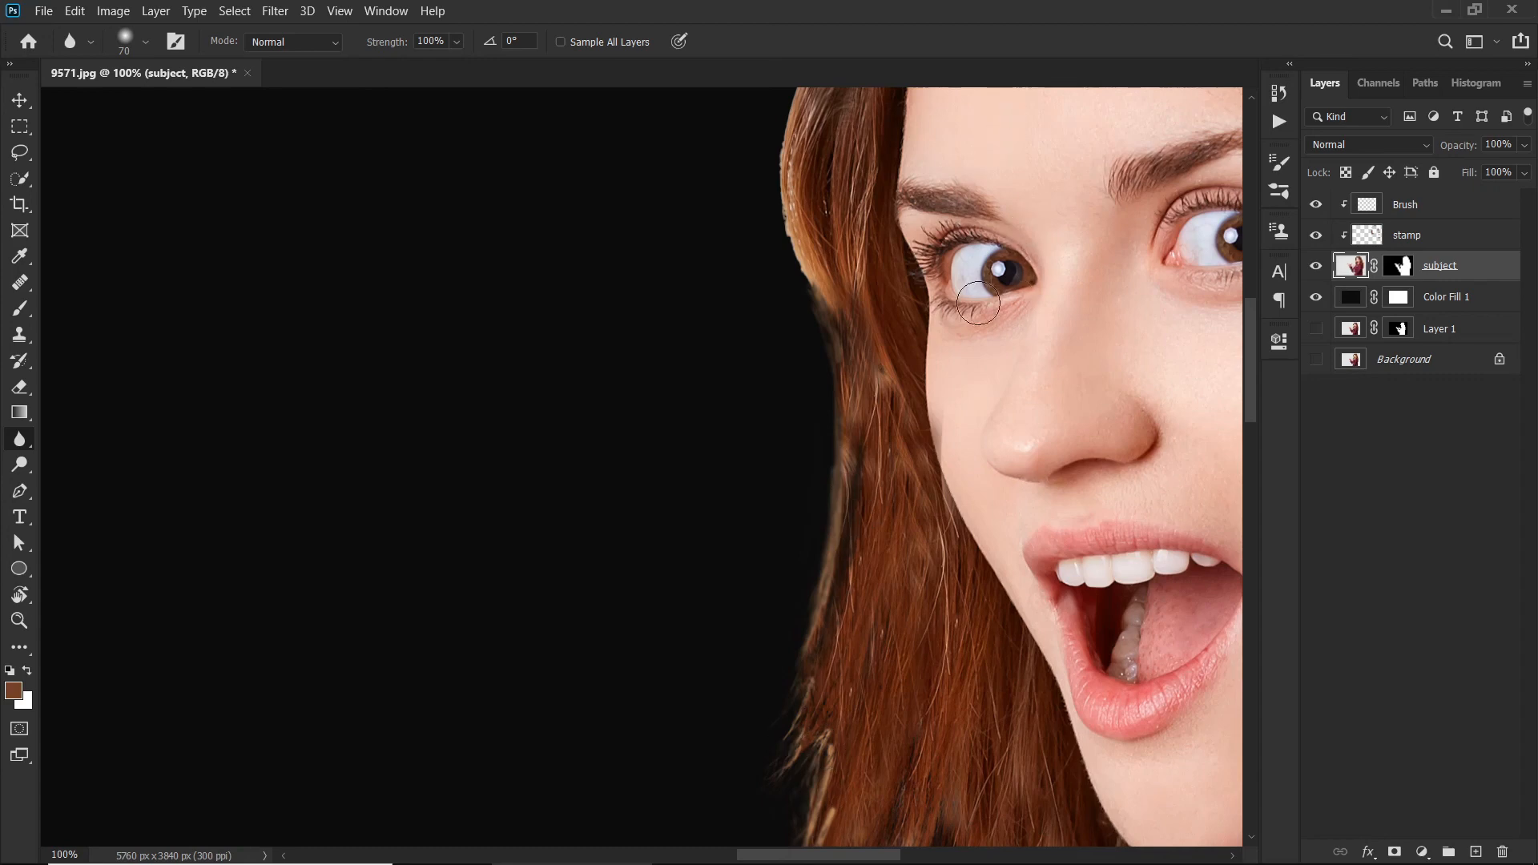
scroll(798, 265, "up", 5)
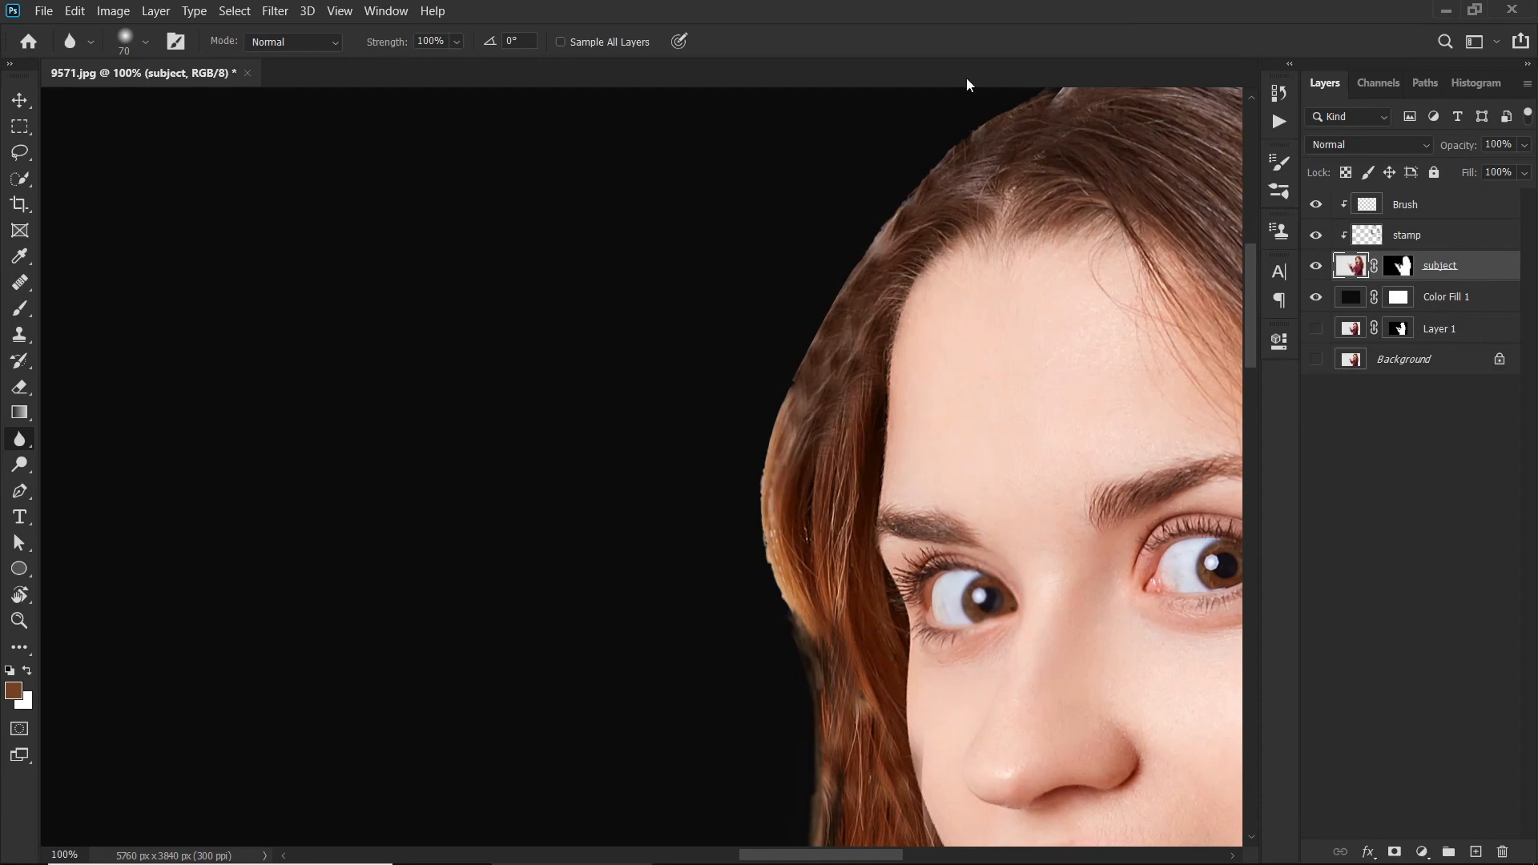
left_click_drag(930, 209, 742, 344)
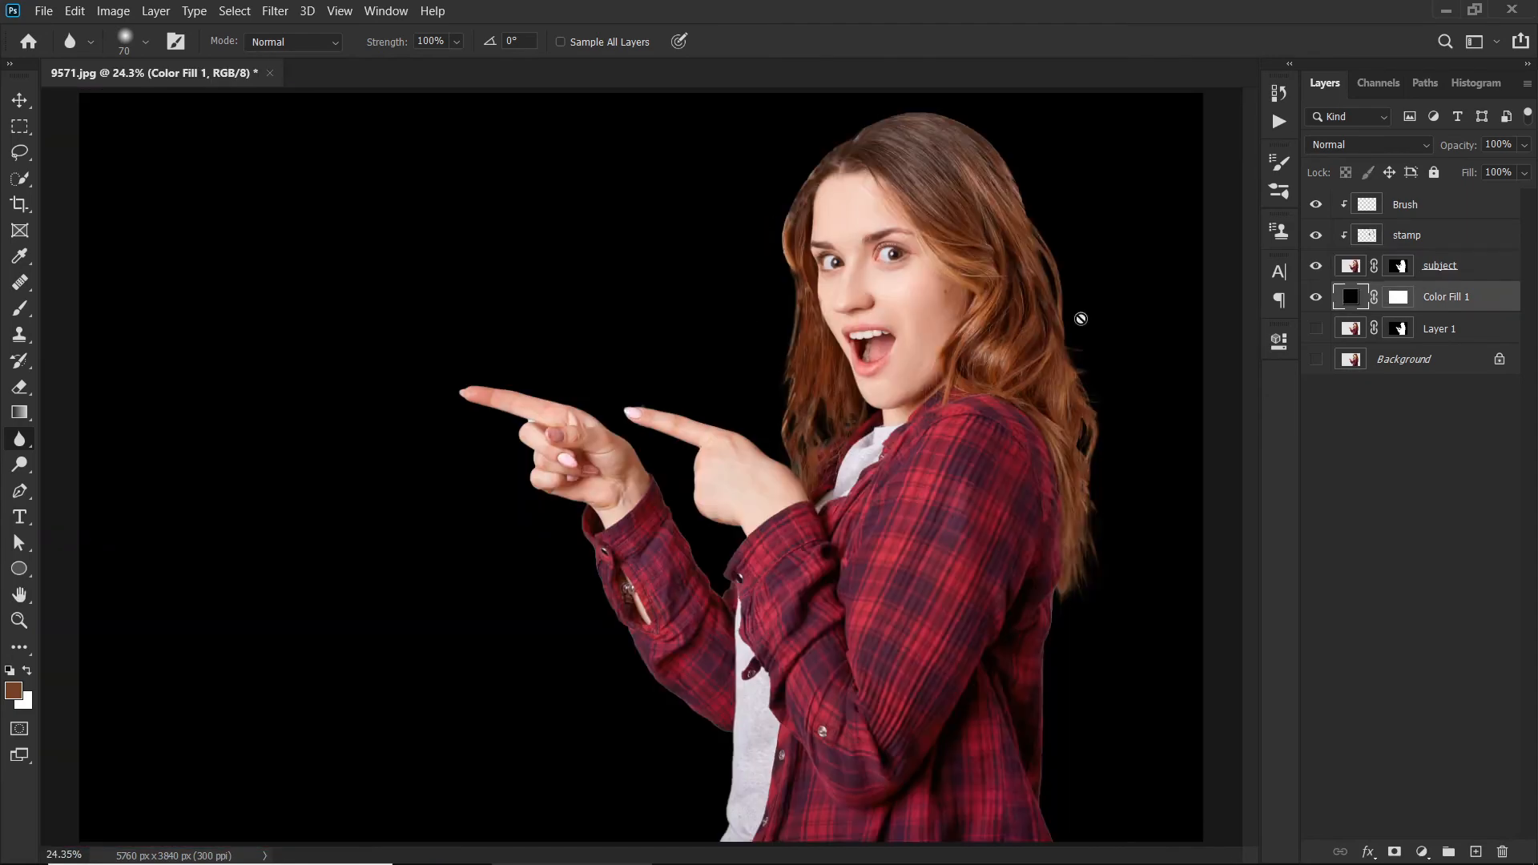
Change the Color Fill 1 background to the dark reddish brown #2e1515.
double_click(1349, 298)
left_click_drag(1223, 542, 1142, 727)
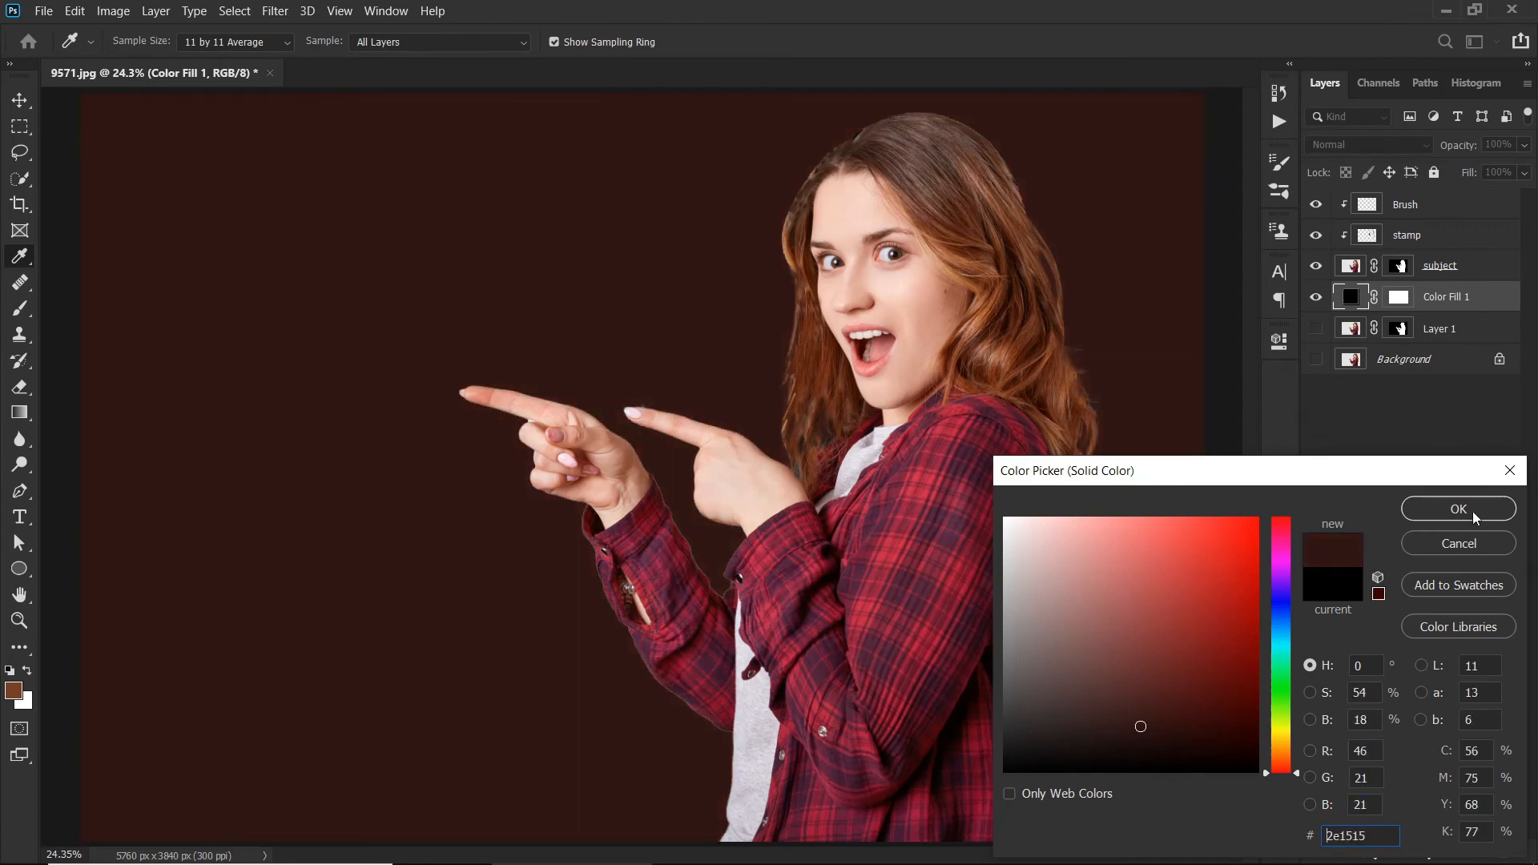
left_click(1473, 511)
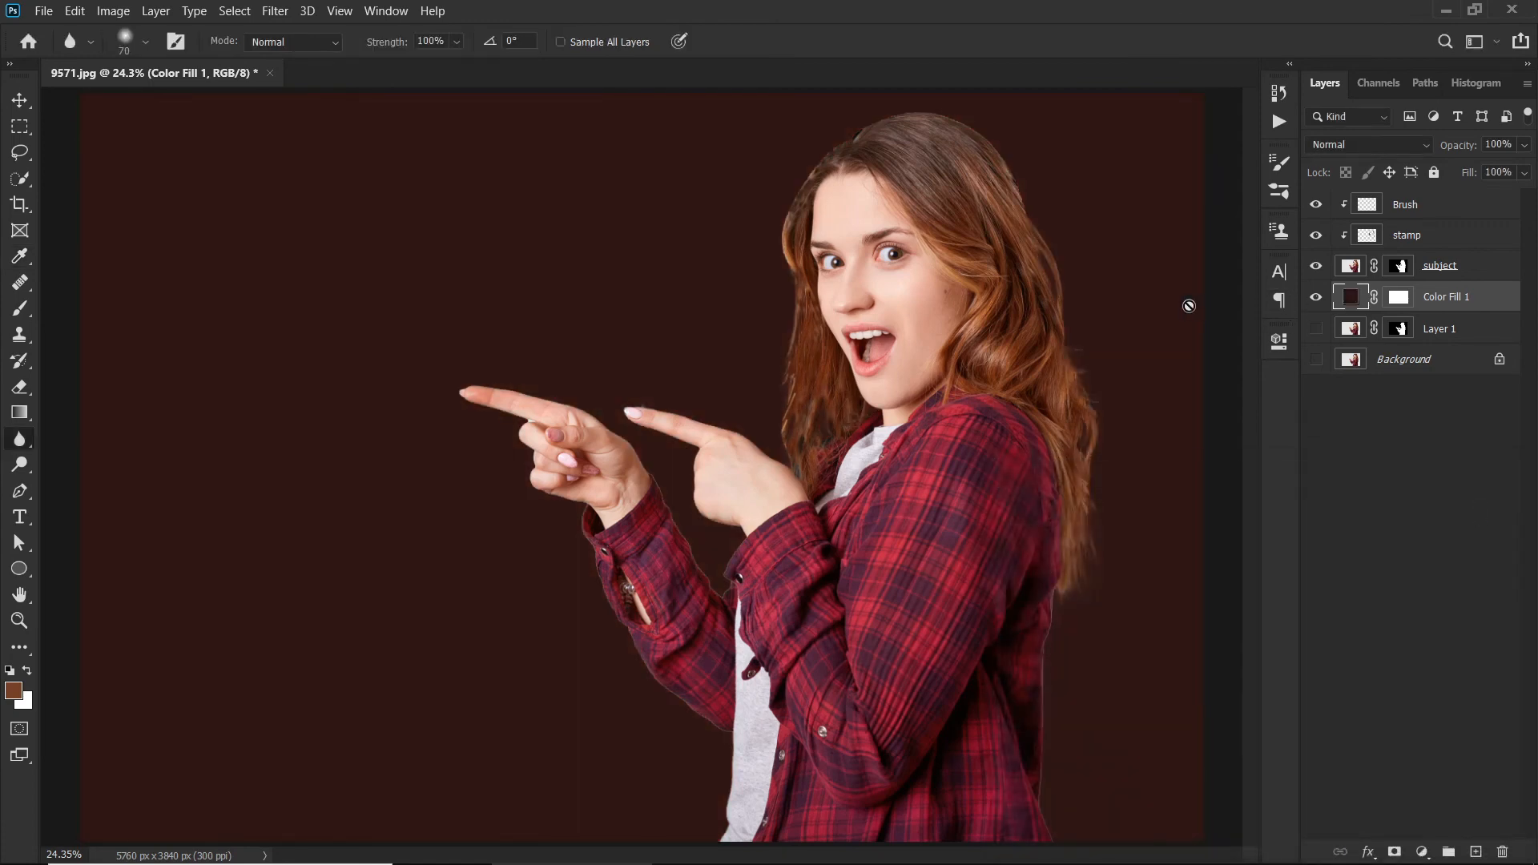